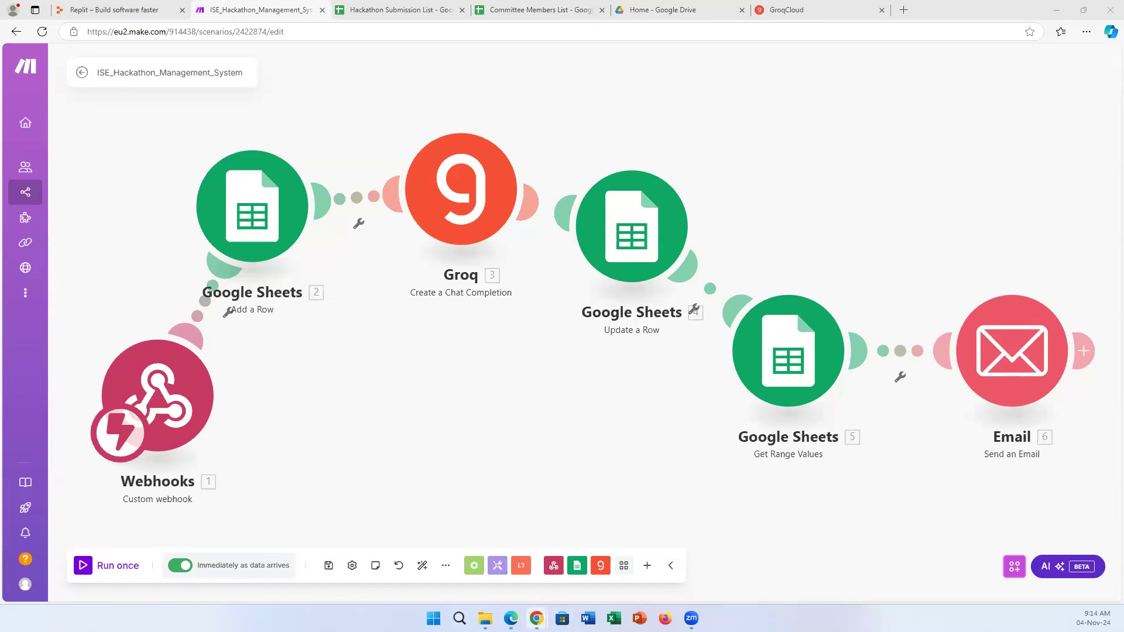
Bring up the Guidelines Make.com doc, then the Drive Hackathon Submission folder holding HackathonTest.zip.
mouse_move(536, 618)
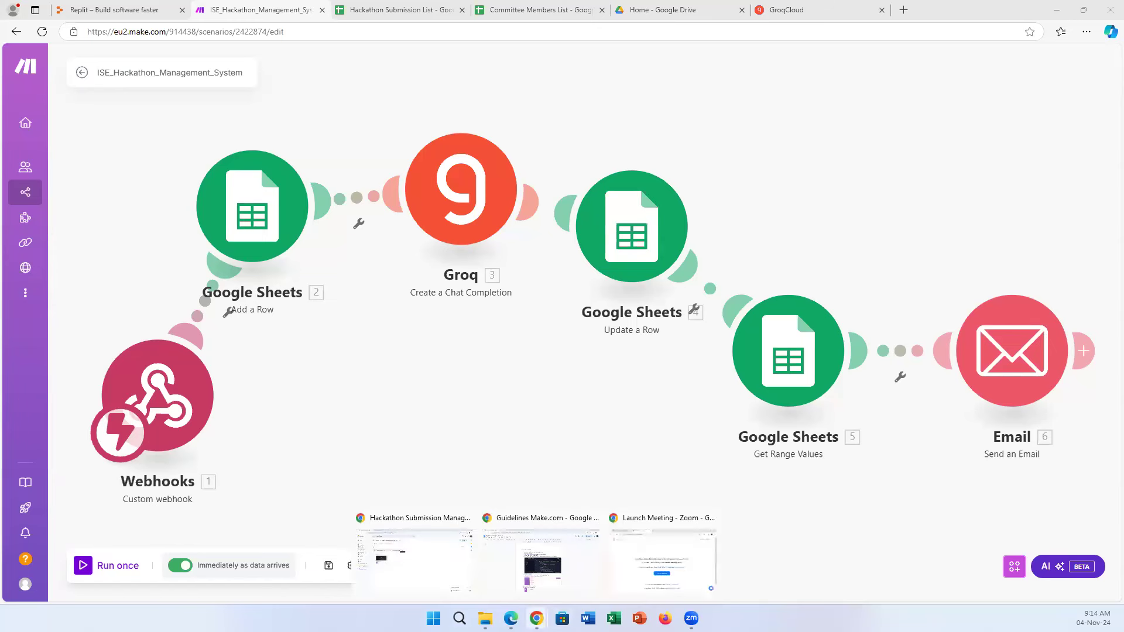
left_click(548, 566)
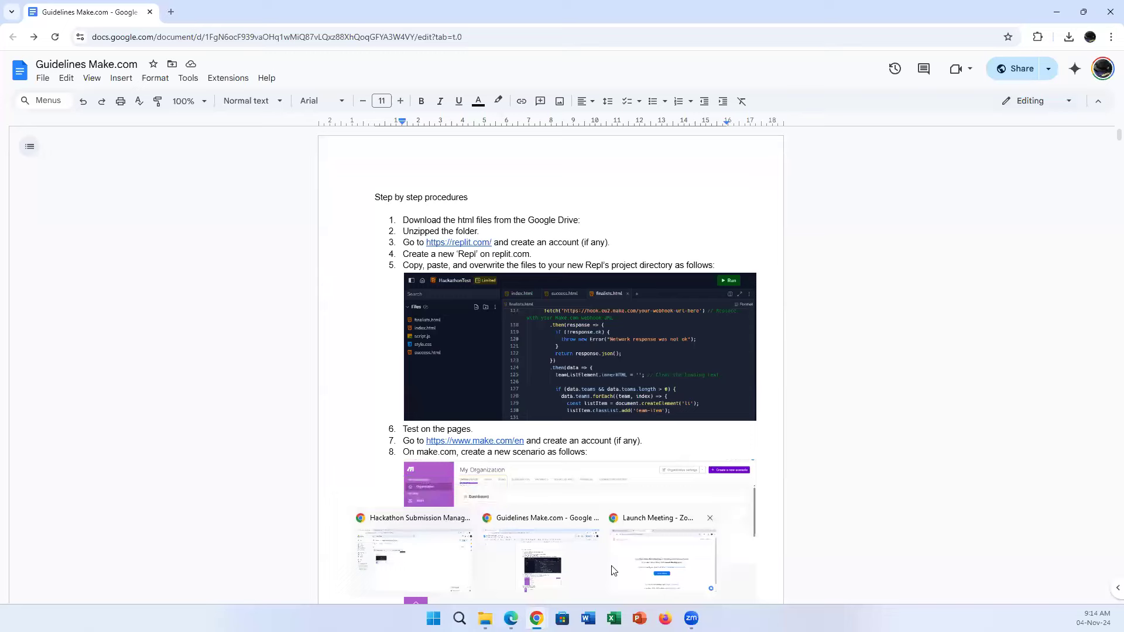
left_click(444, 564)
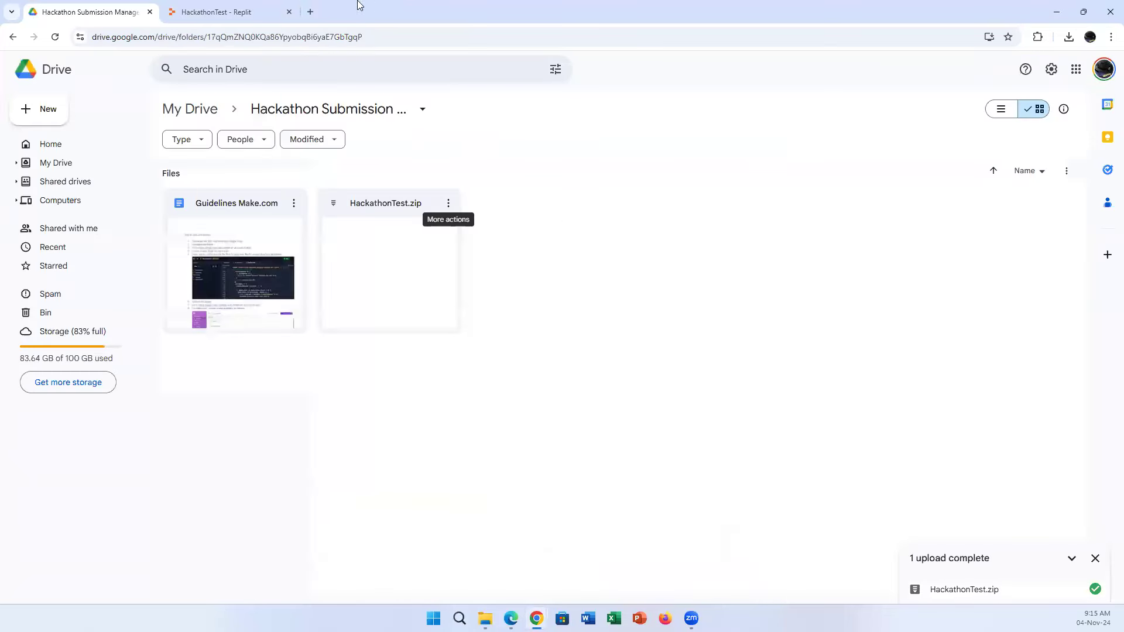
Open index.html in the HackathonTest Replit project and change the preview path from finalists to index.
left_click(212, 7)
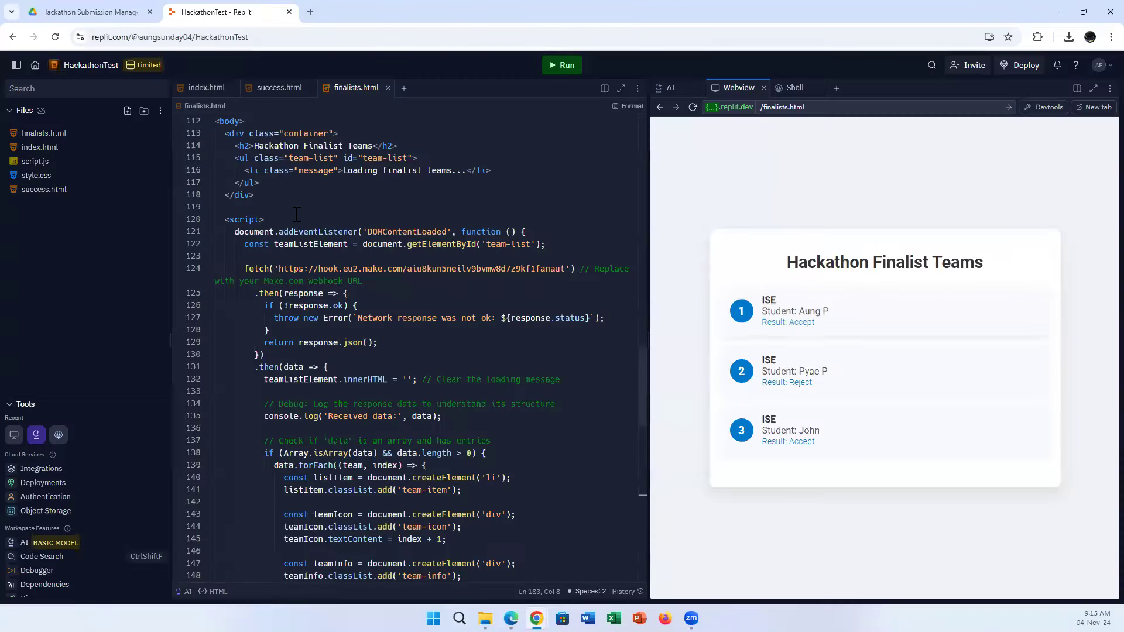
left_click(44, 147)
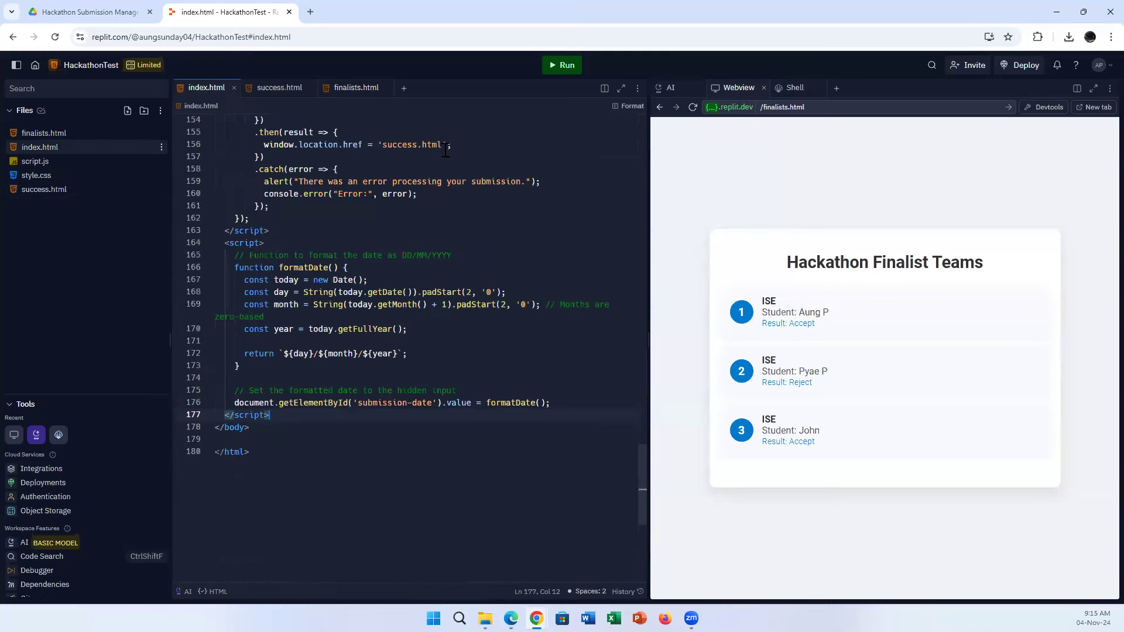
left_click(772, 106)
type("index")
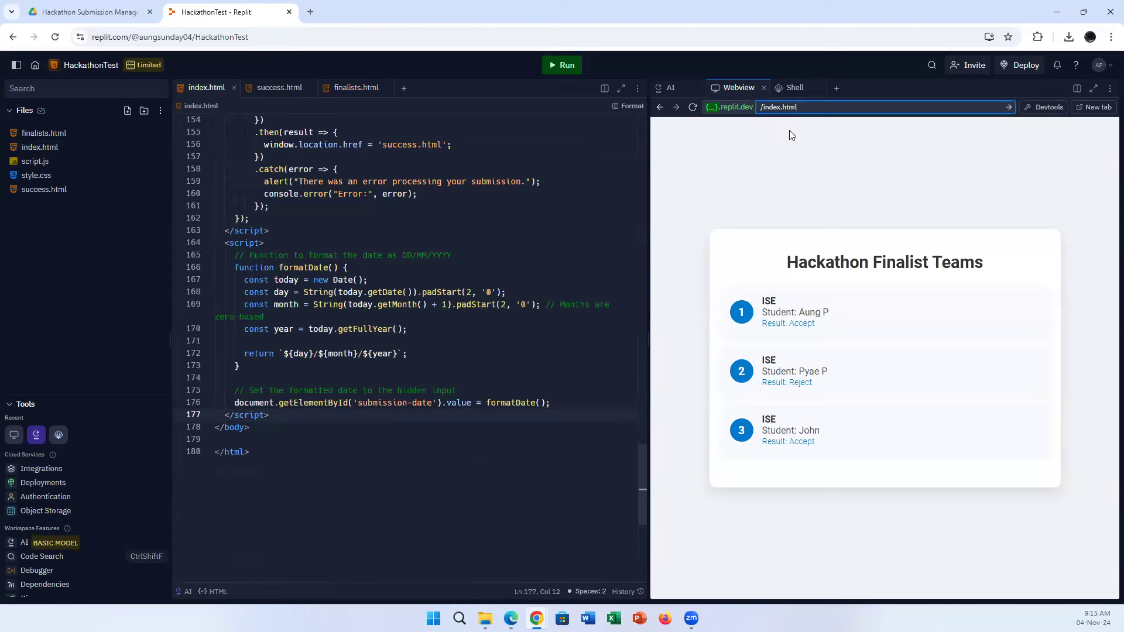
key("Return")
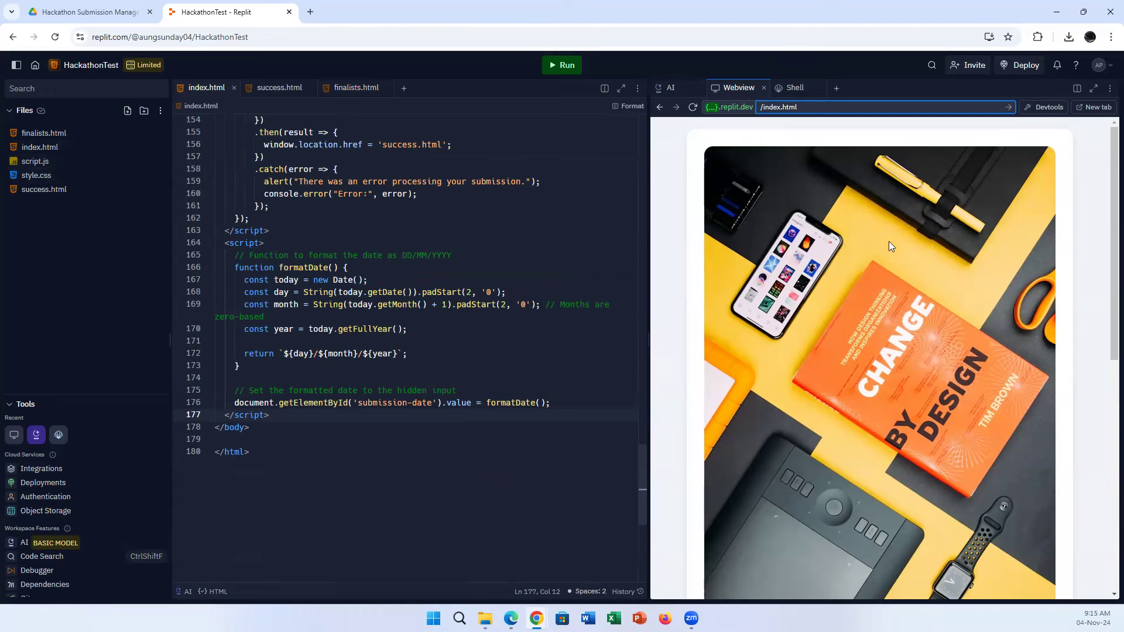
Scroll the Webview down to the Hackathon Ideas Submission Form and maximise the preview pane.
scroll(842, 268, "down", 8)
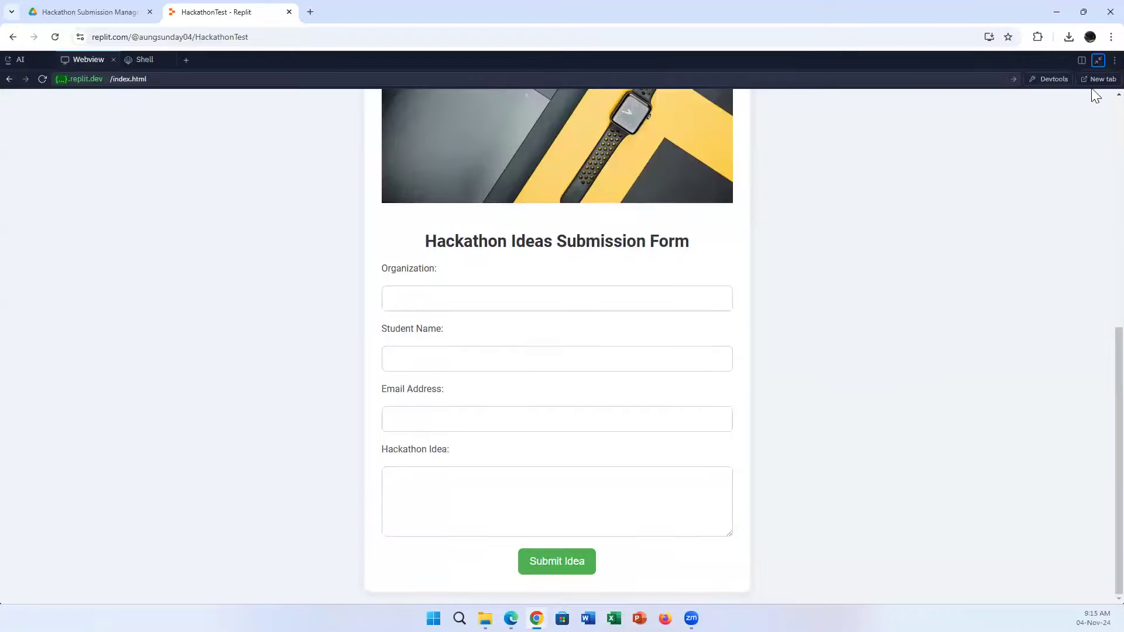
left_click(1093, 89)
Switch to the Make.com scenario, back to the Replit form, then to Edge again.
left_click(547, 553)
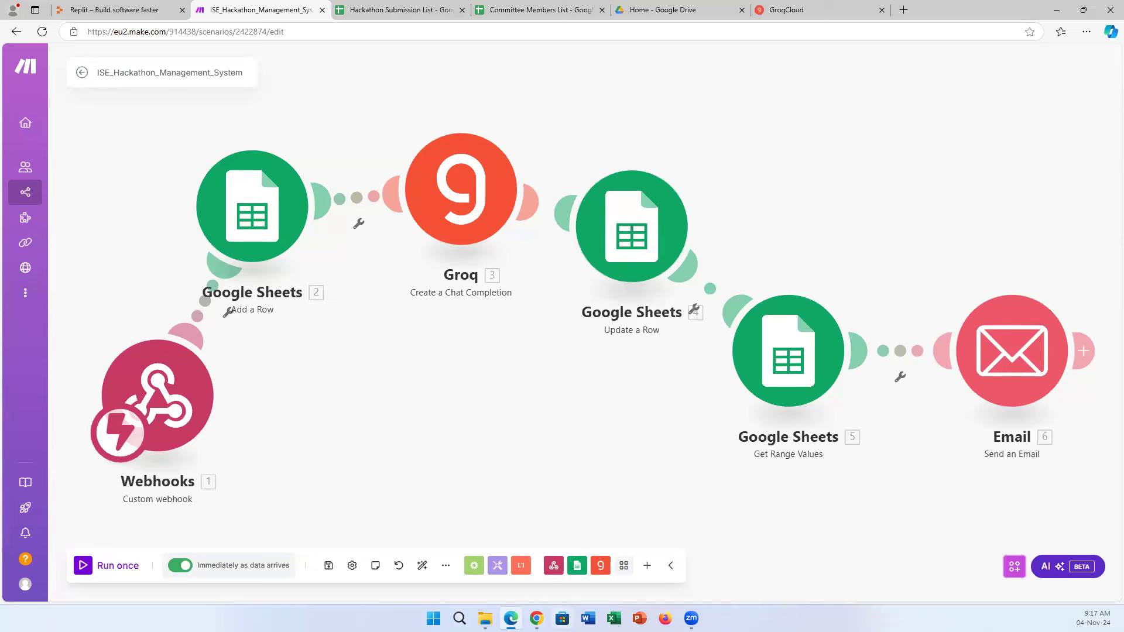
mouse_move(536, 618)
left_click(445, 562)
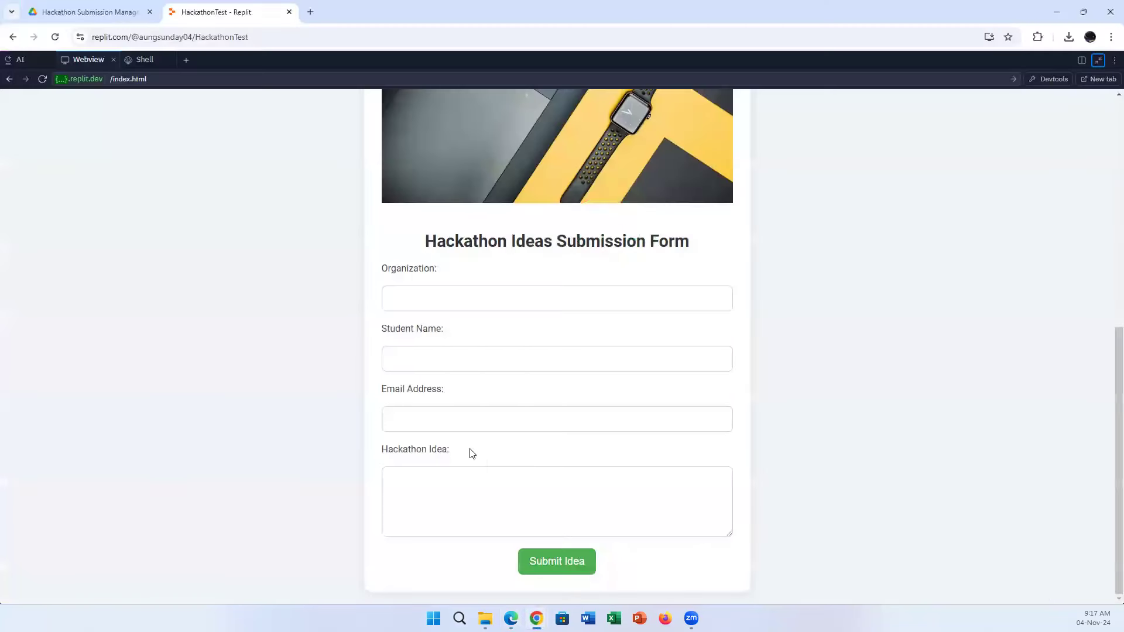
left_click(515, 579)
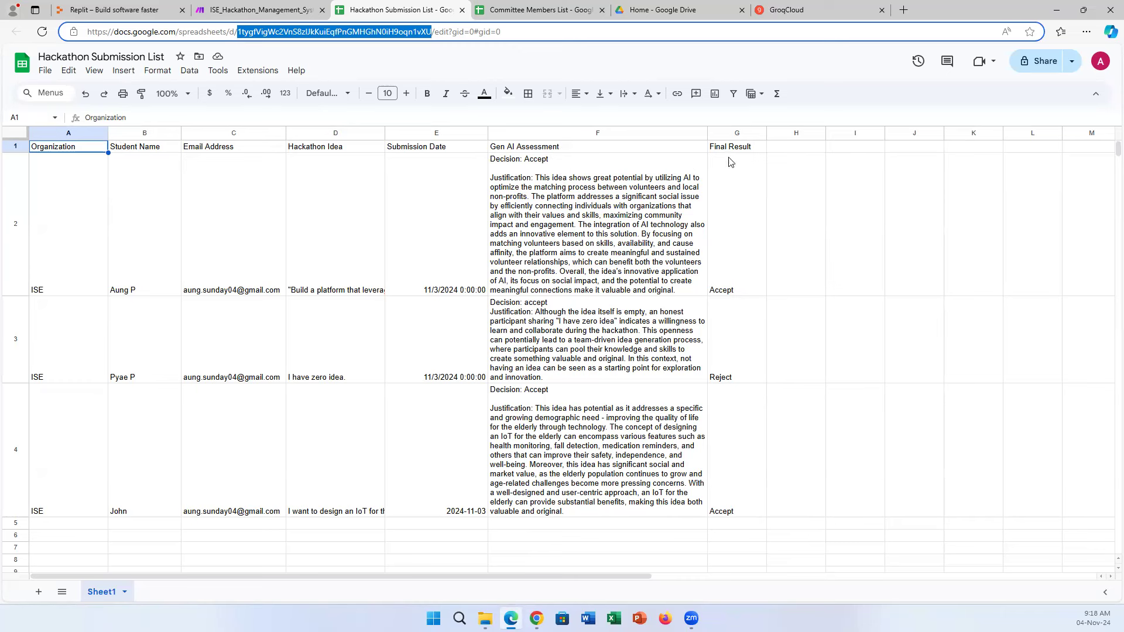
Show the ISE_Hackathon_Management_System tab with its webhook, Google Sheets, Groq and Email modules.
left_click(280, 13)
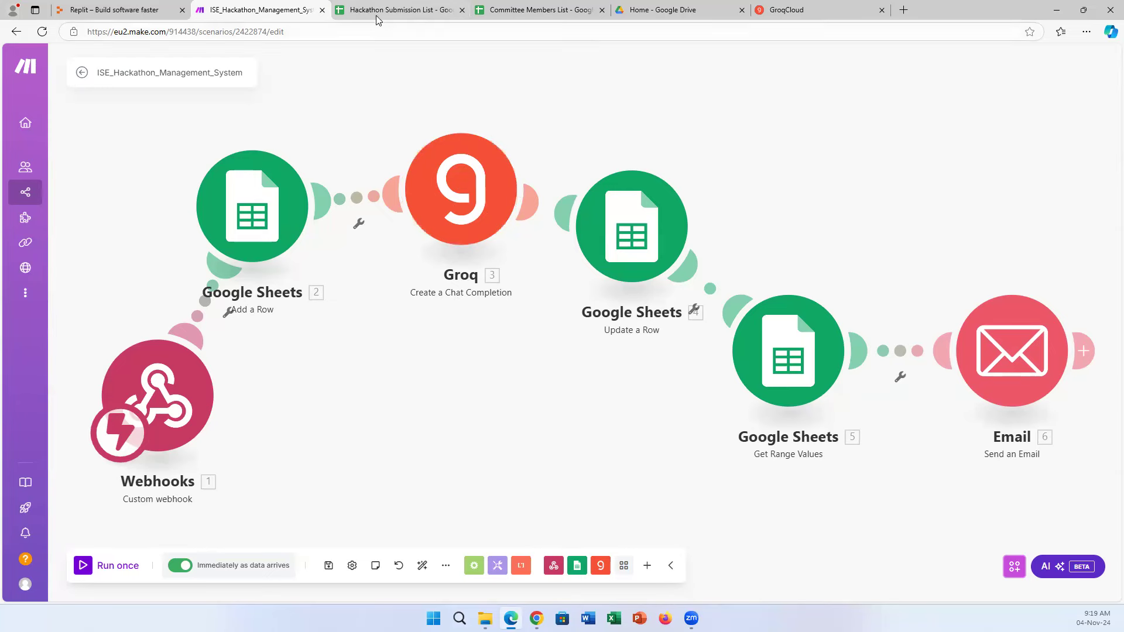
left_click(433, 10)
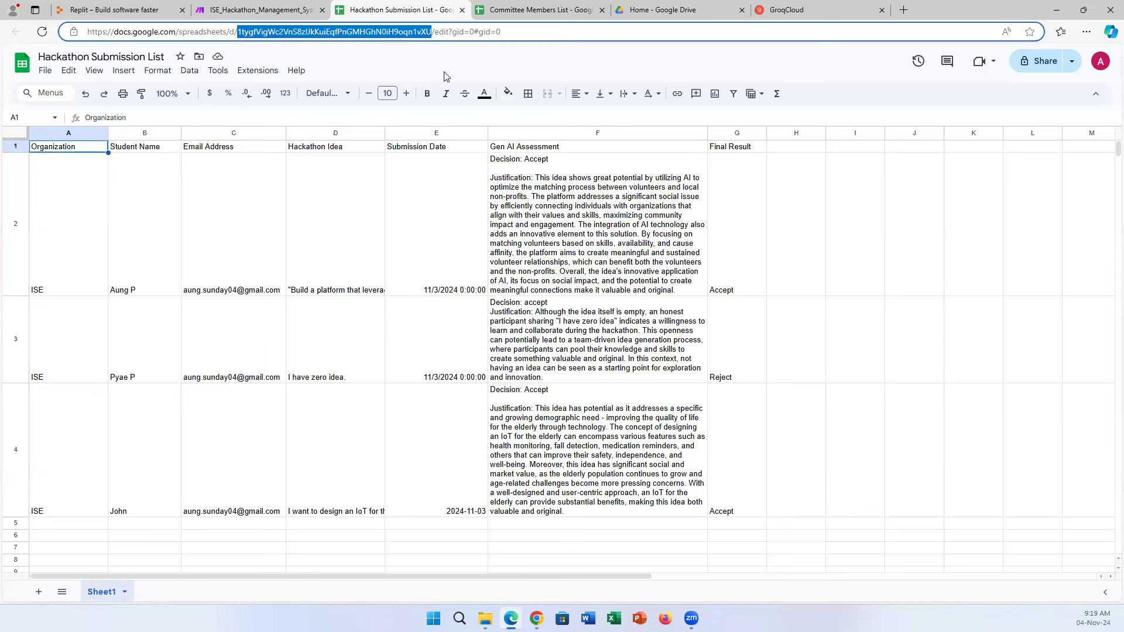
left_click(566, 234)
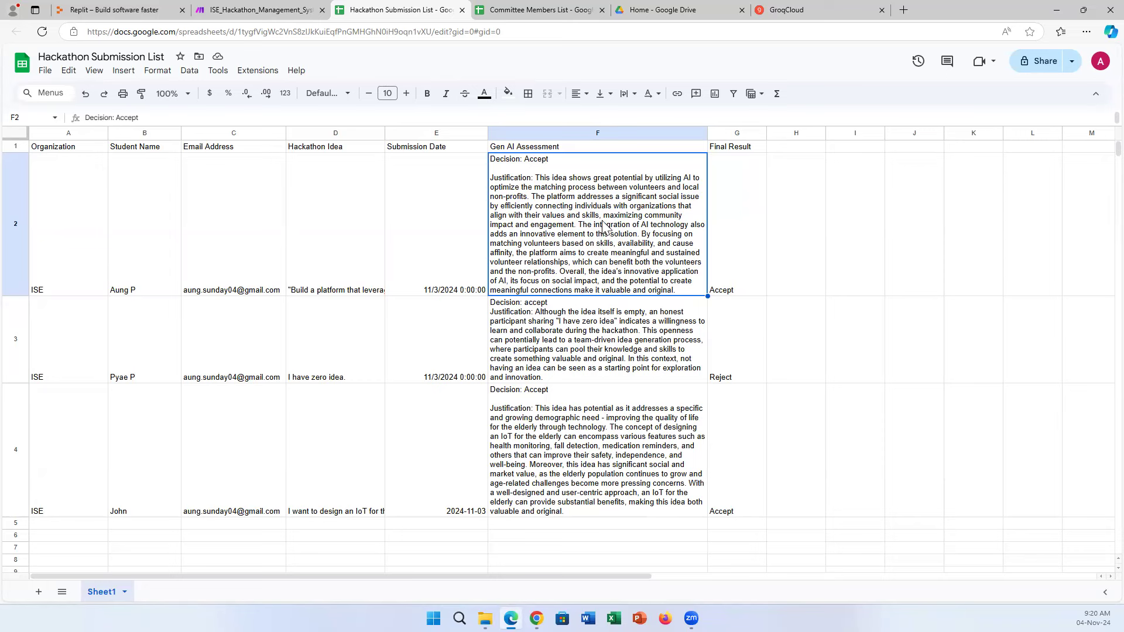
left_click(244, 8)
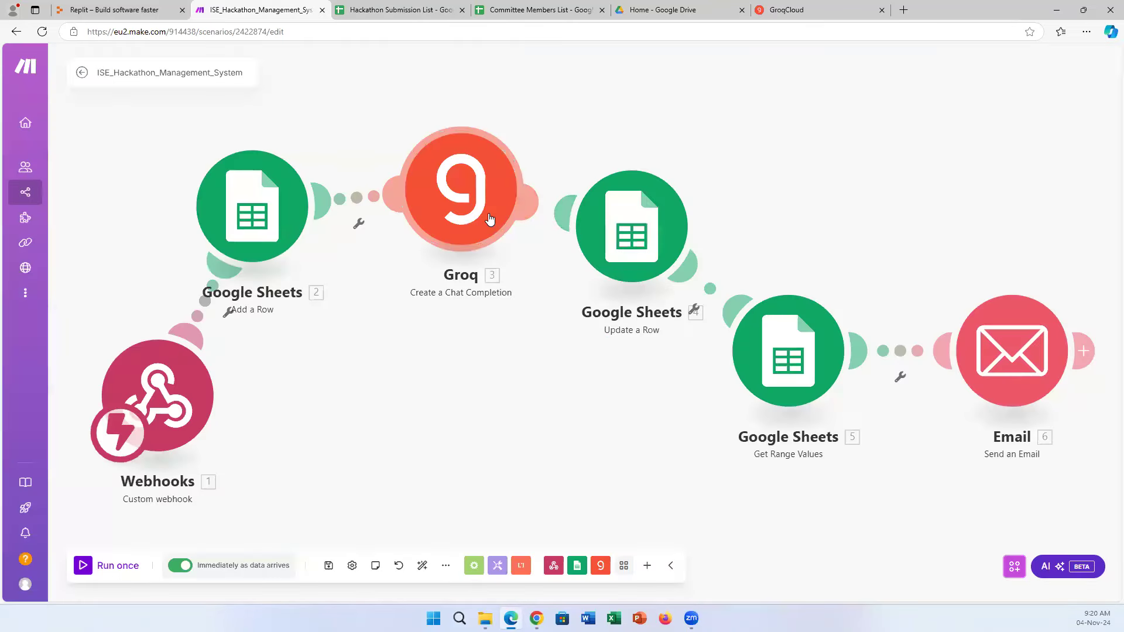
left_click(415, 8)
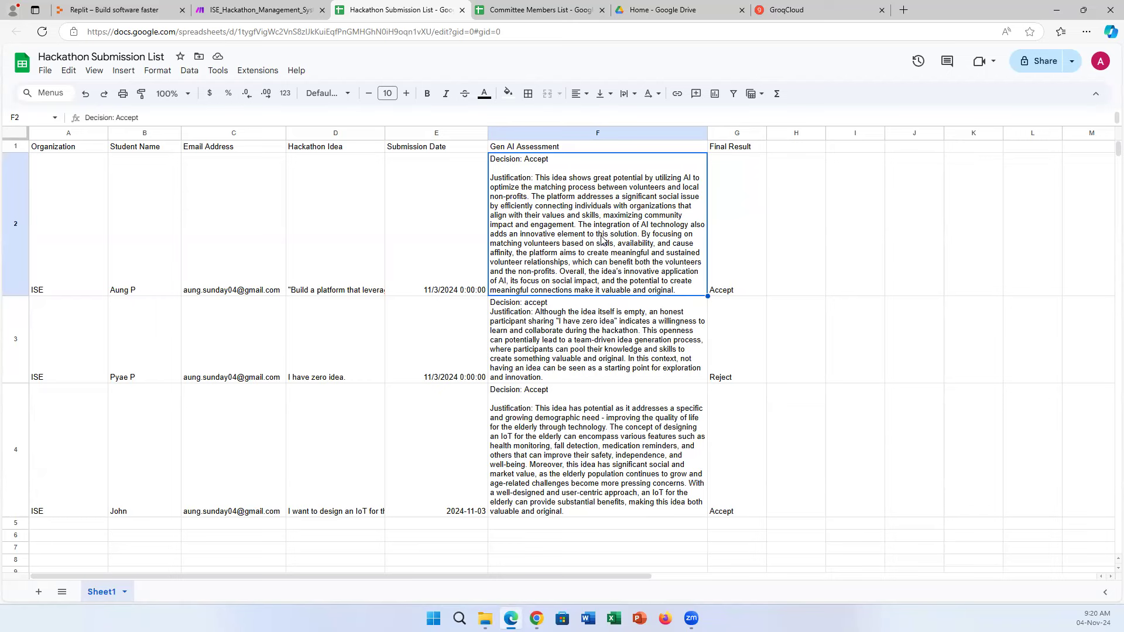
left_click(311, 9)
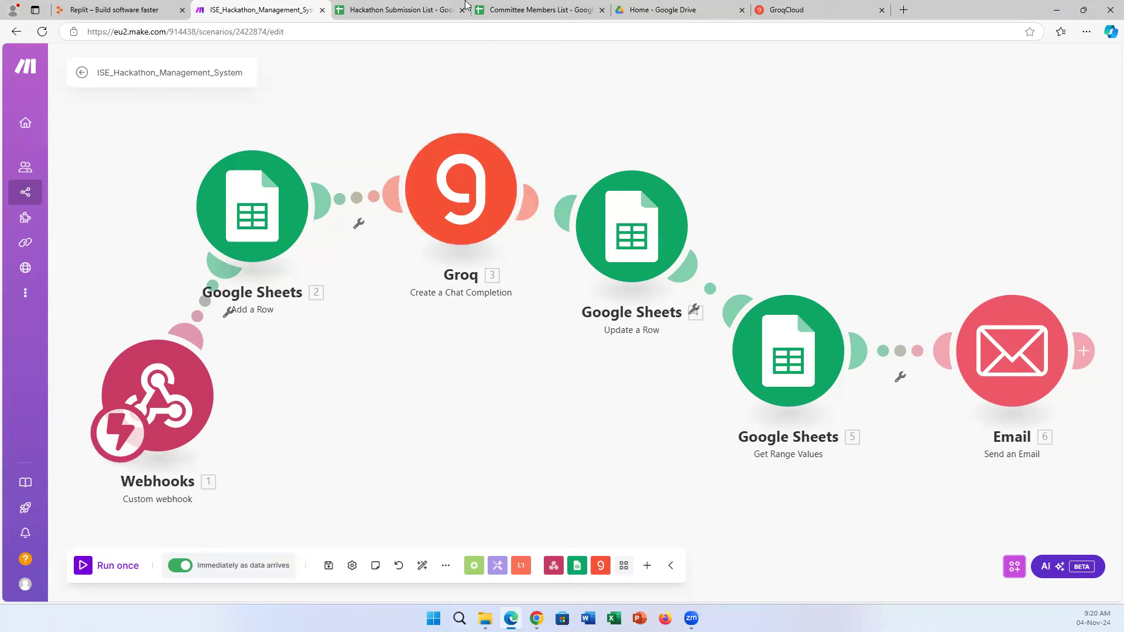
left_click(439, 10)
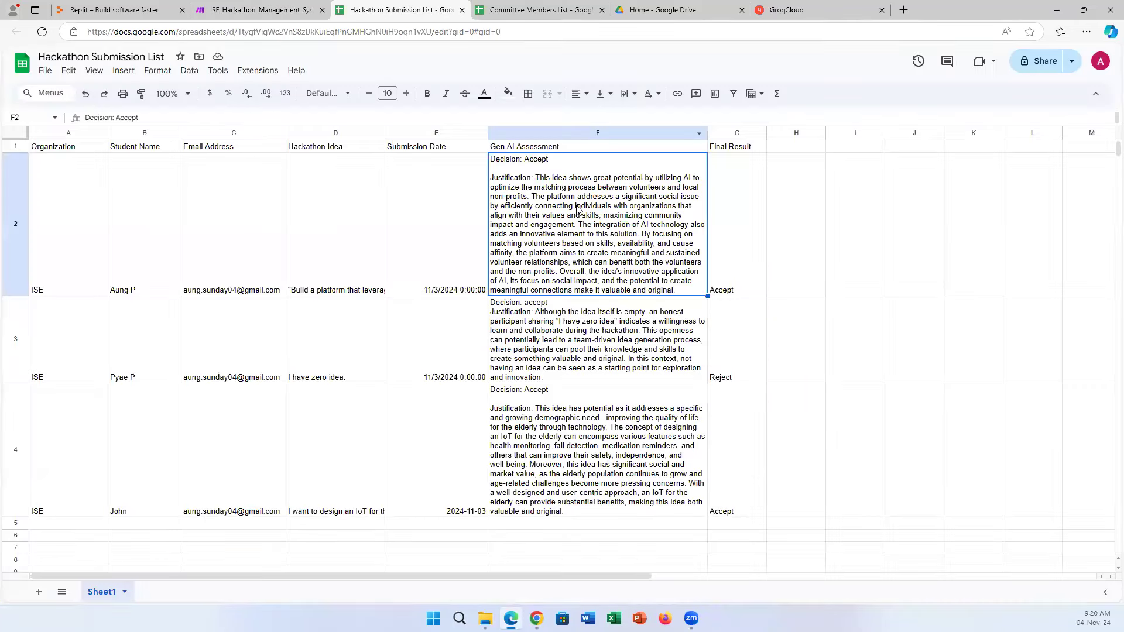
left_click(292, 8)
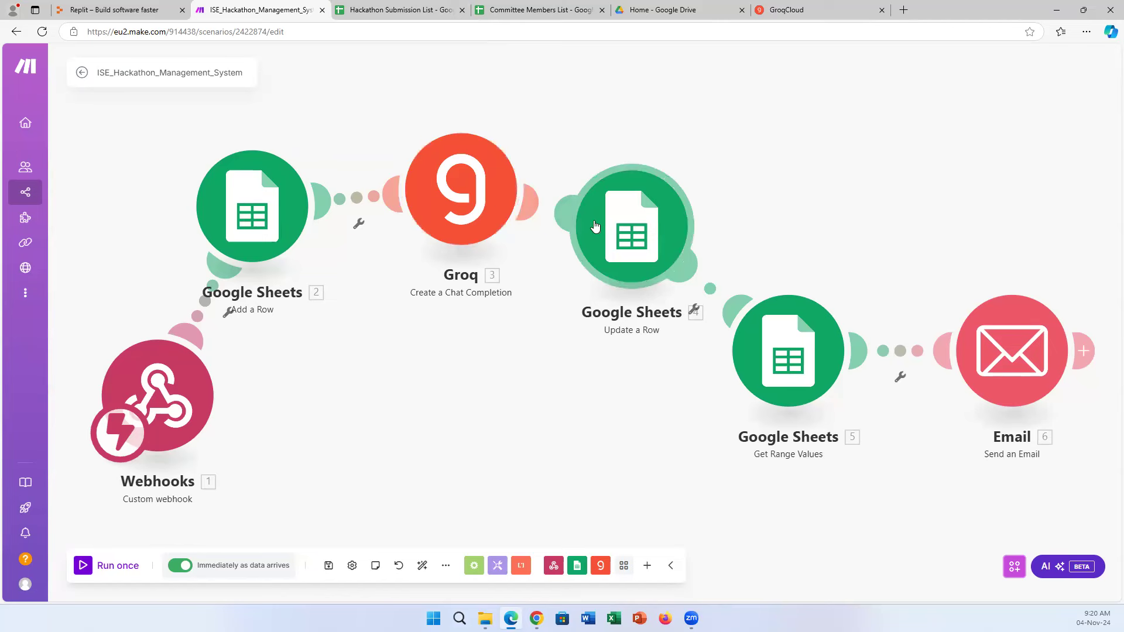
left_click(534, 8)
left_click(432, 7)
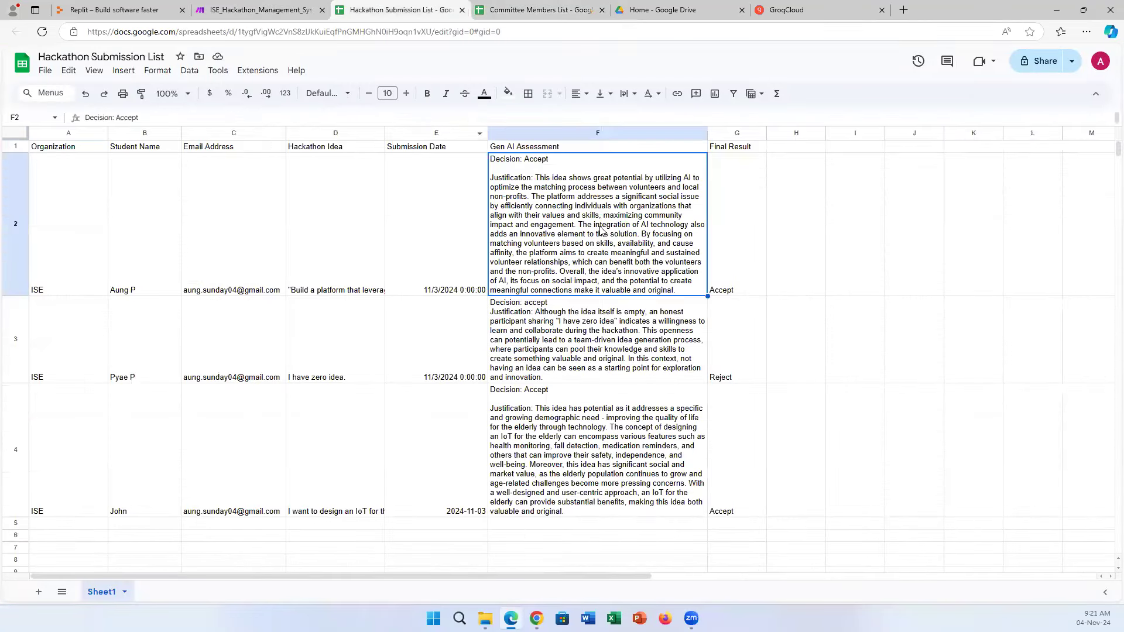
left_click(270, 8)
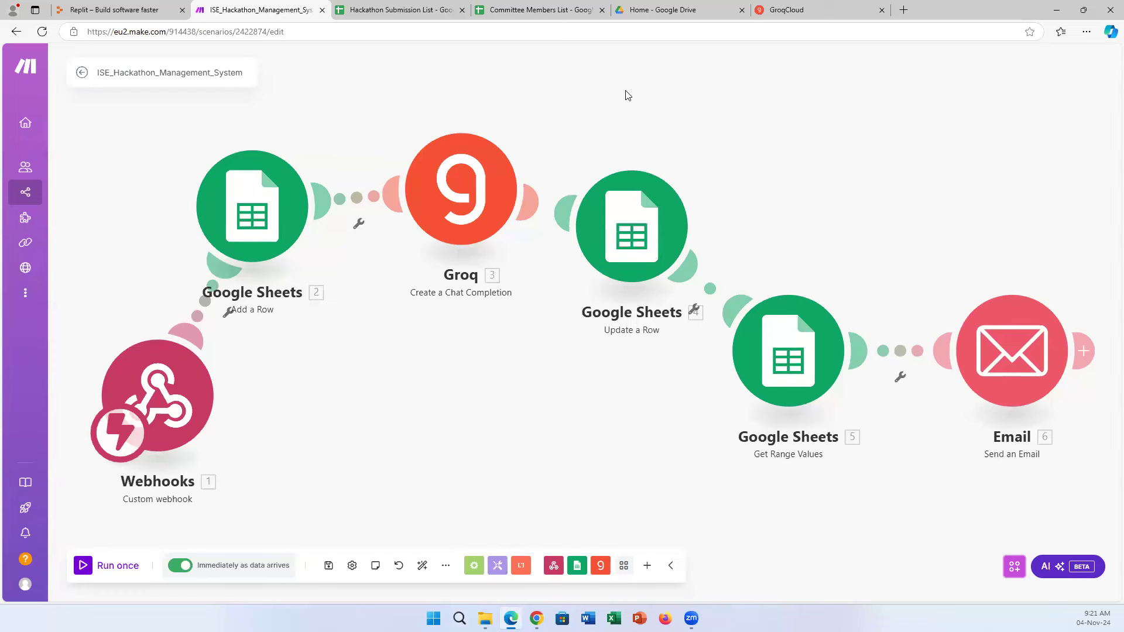
left_click(533, 10)
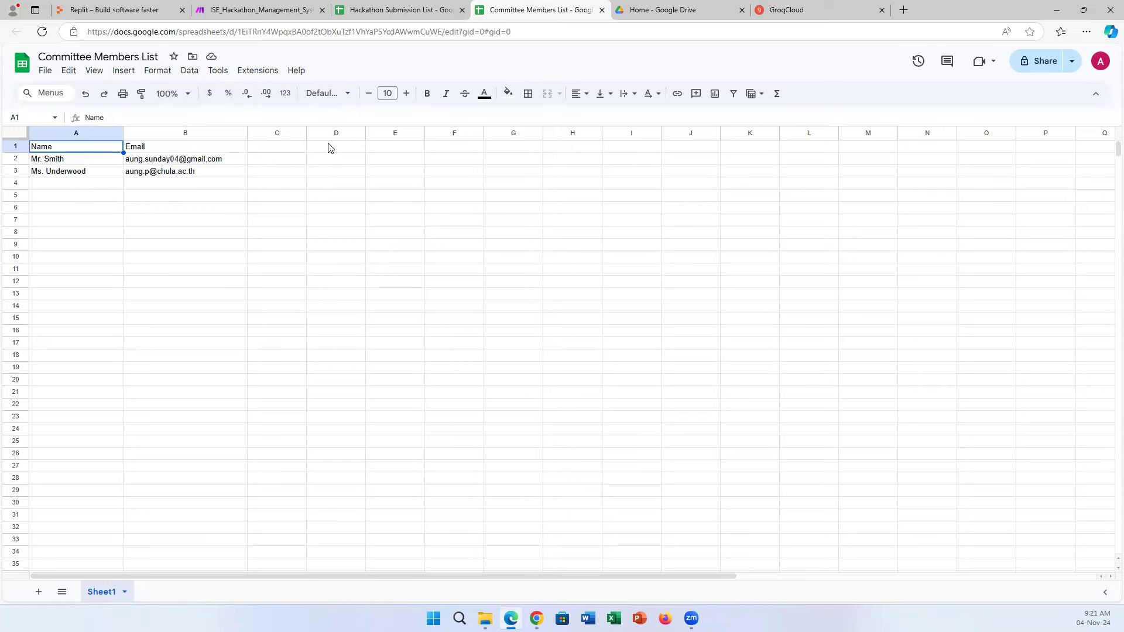
left_click(263, 8)
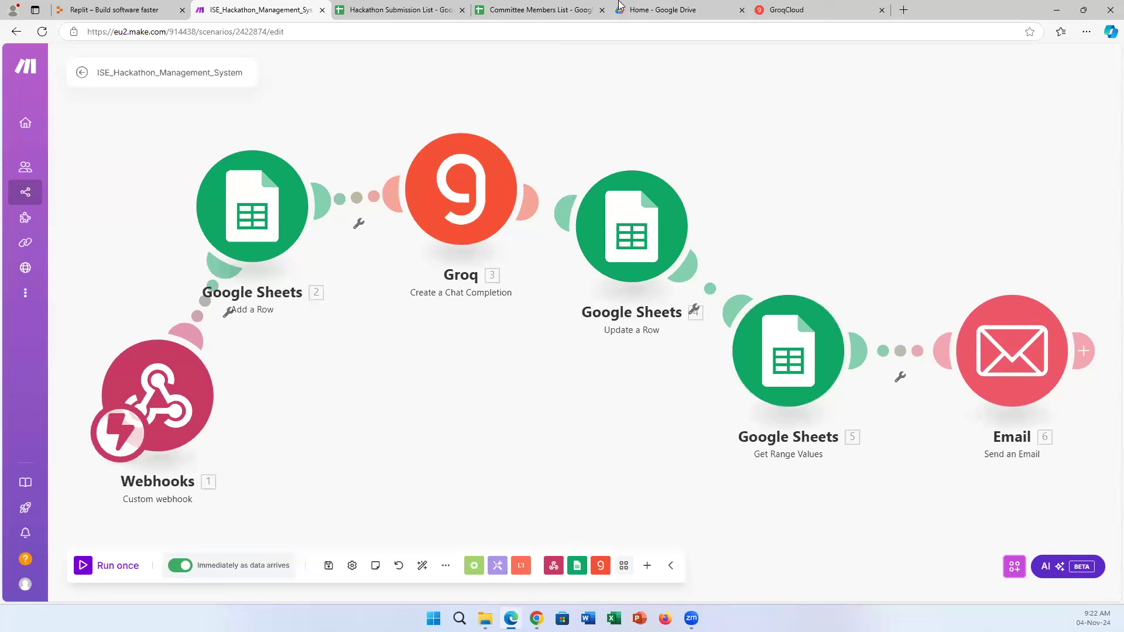
left_click(563, 5)
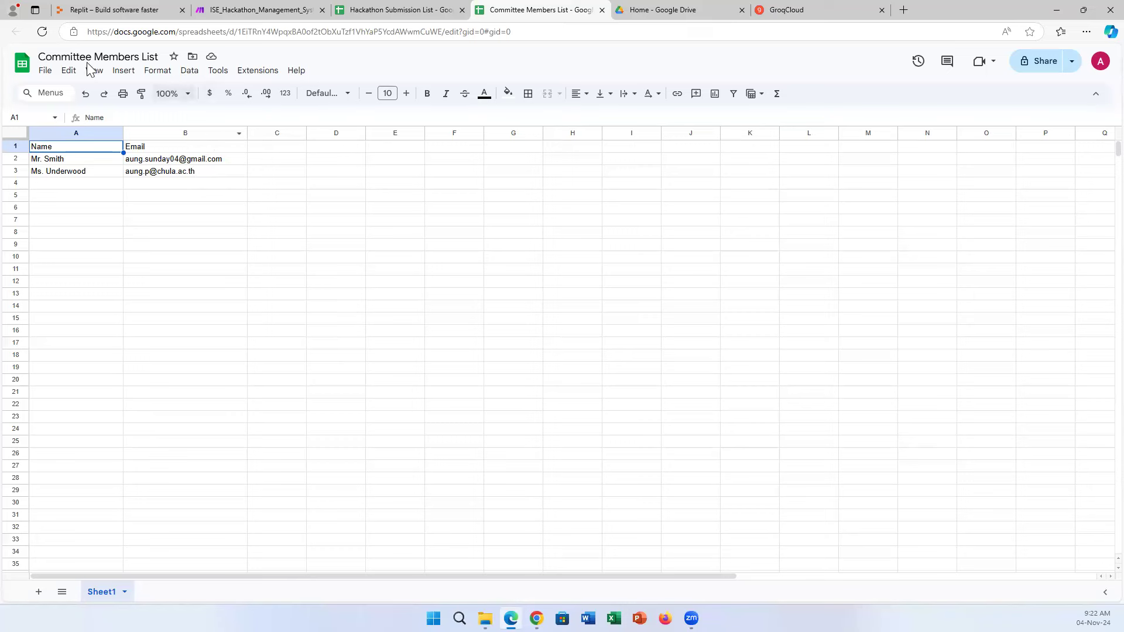
left_click(286, 6)
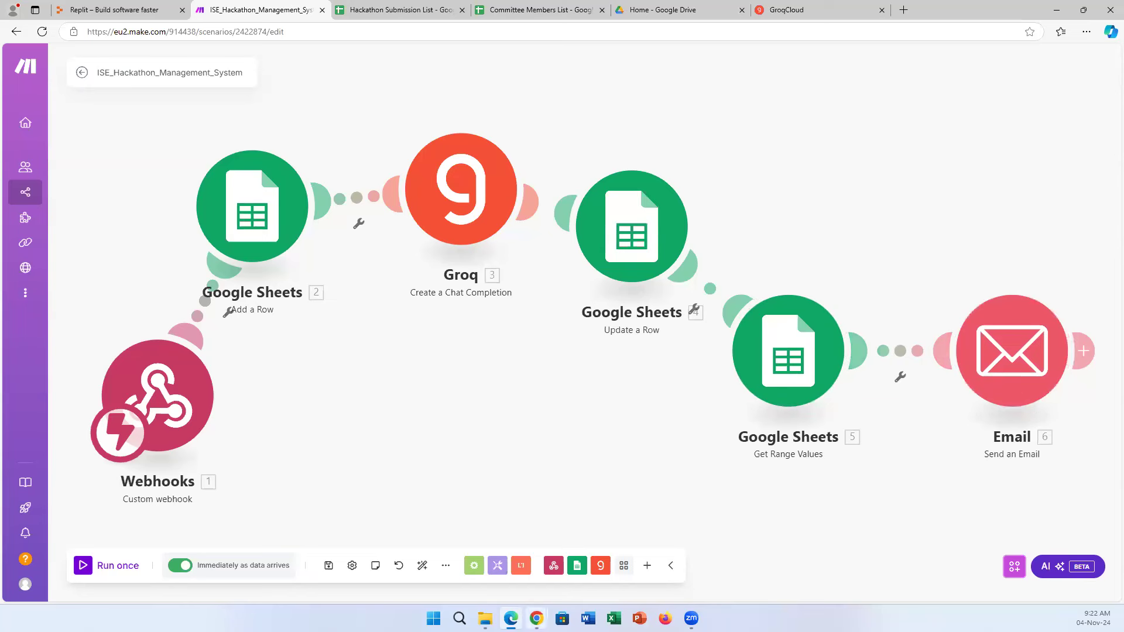
Bring the Replit submission form forward, then switch to the Make.com scenario editor window.
mouse_move(536, 608)
left_click(412, 574)
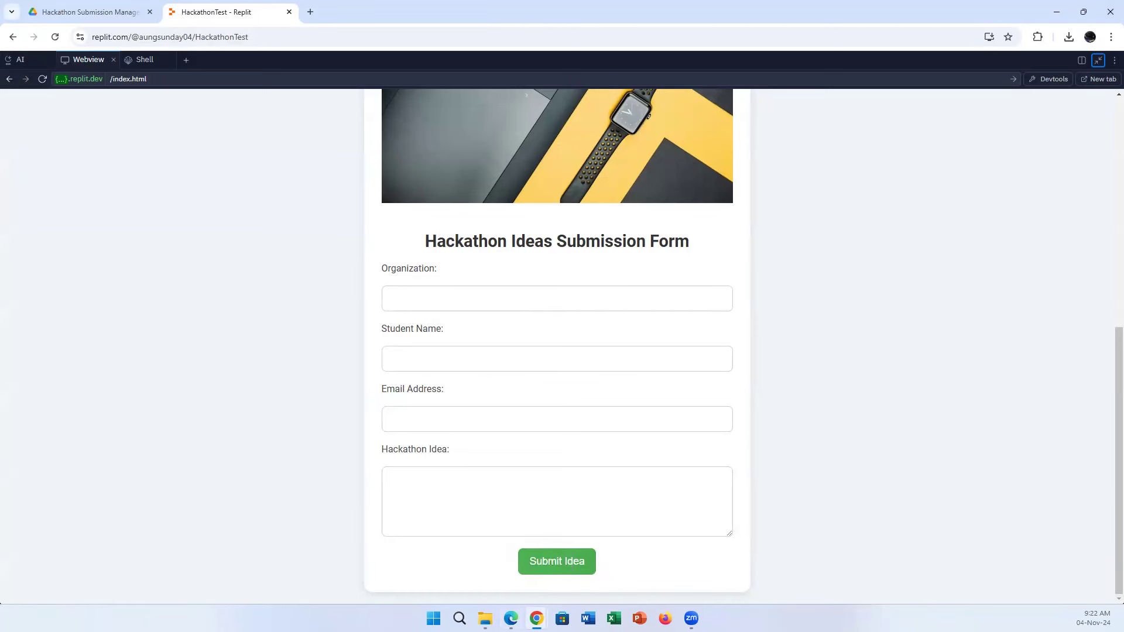
left_click(511, 618)
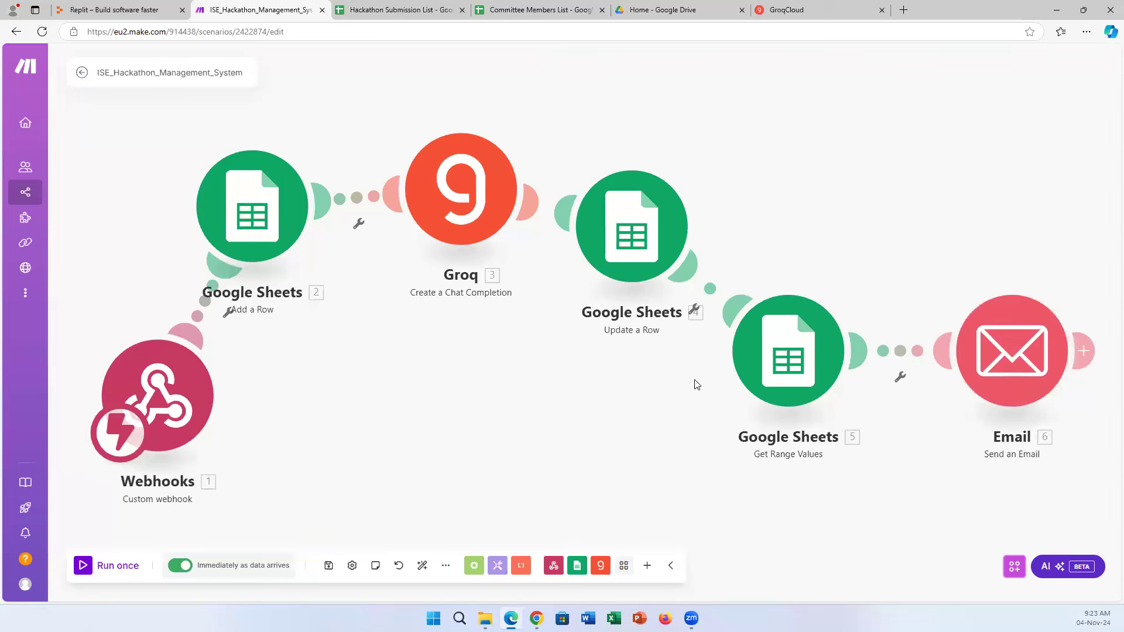
Switch to Chrome and back to Edge, then open Scenarios from the left sidebar.
left_click(536, 619)
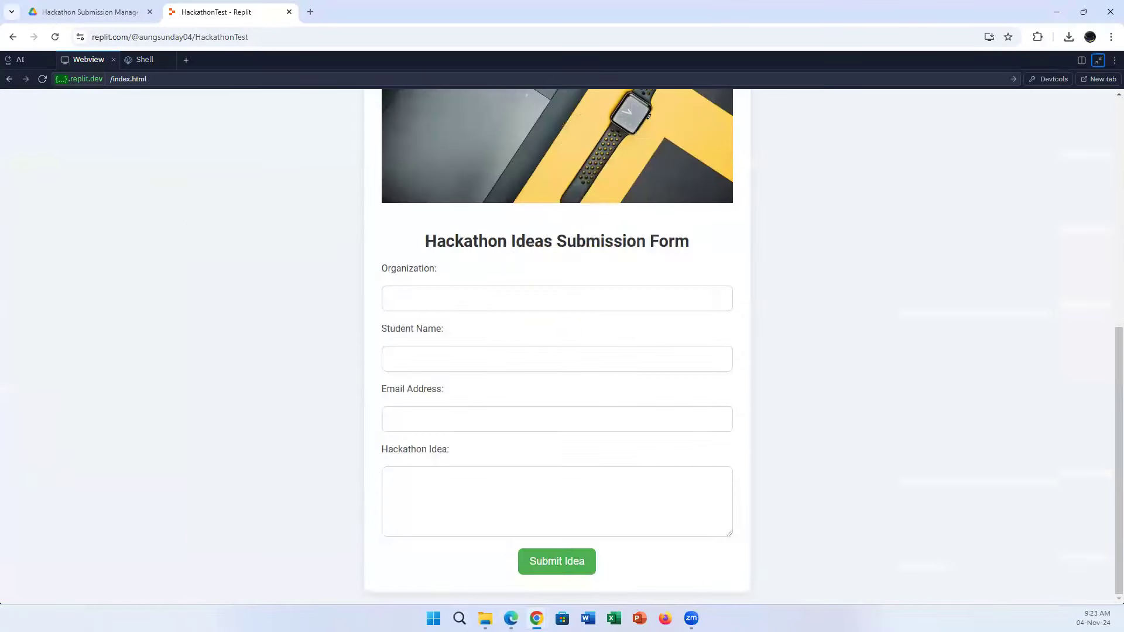
key("alt+Tab")
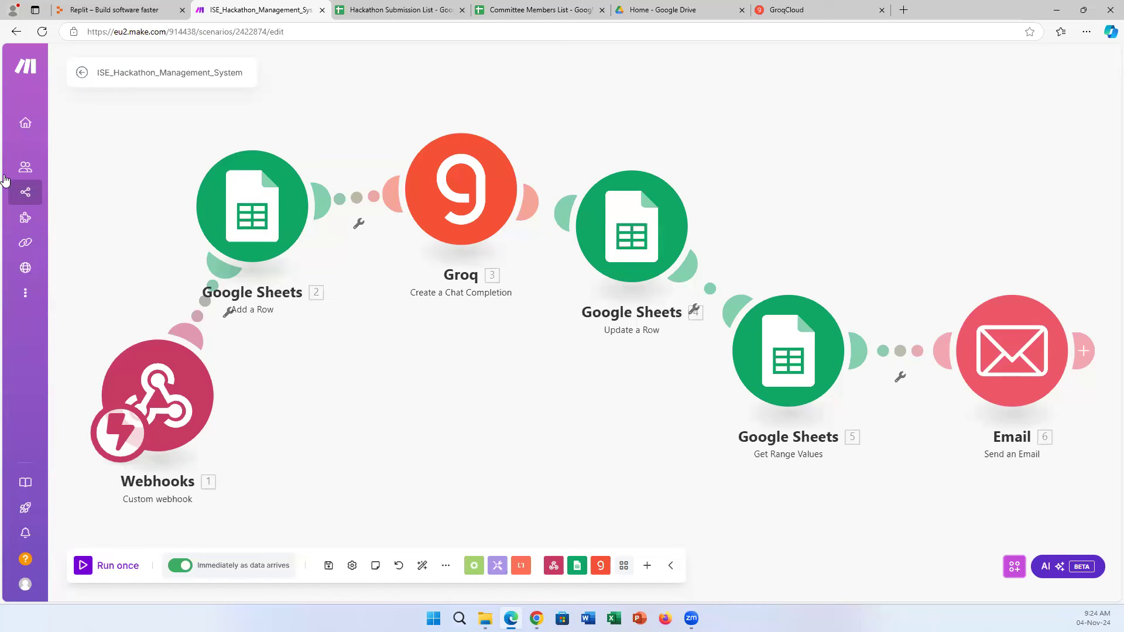
mouse_move(26, 187)
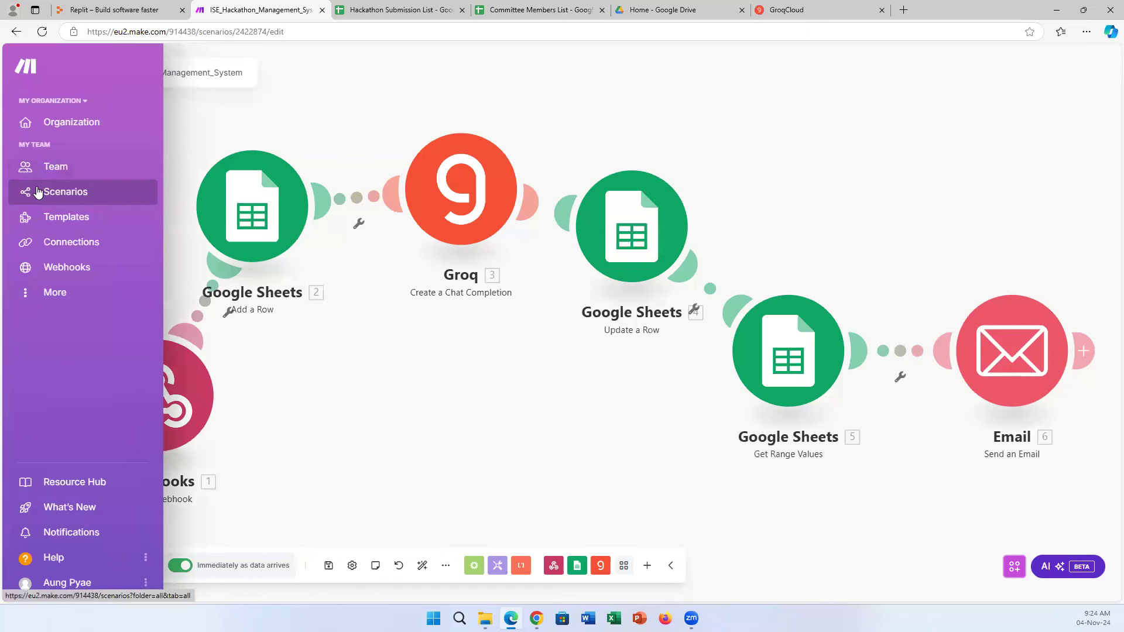
left_click(37, 192)
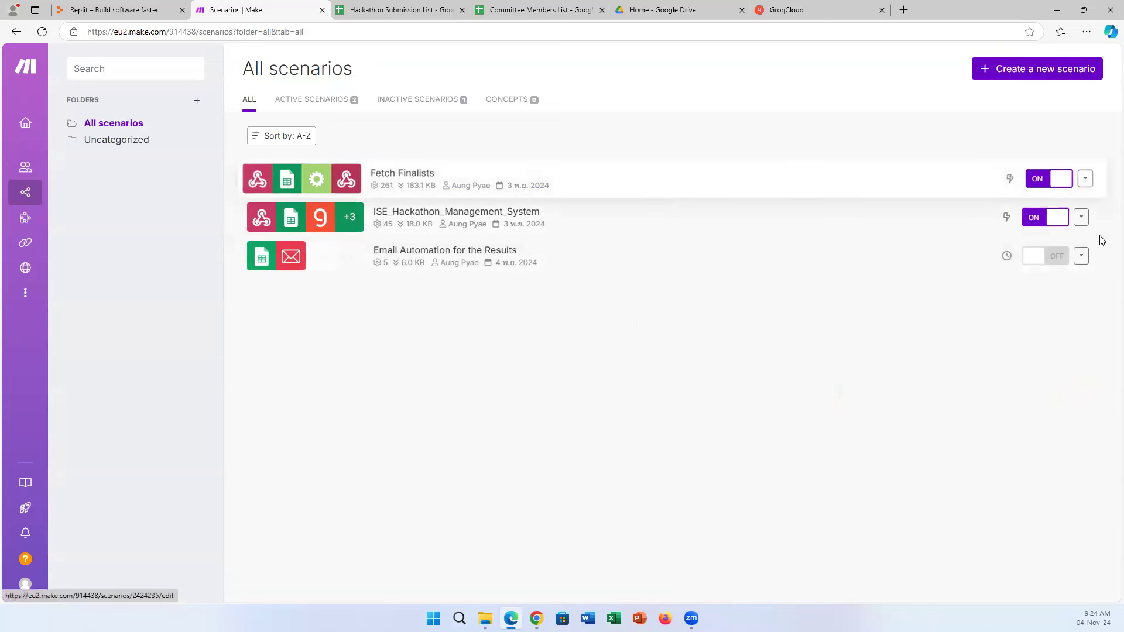
left_click(1058, 256)
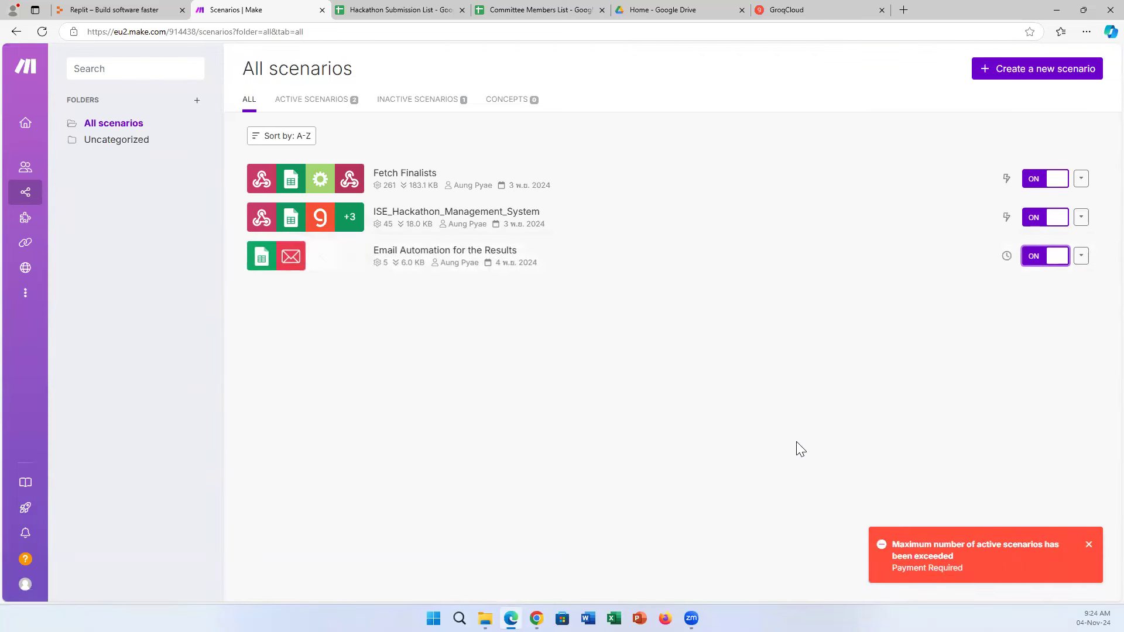
left_click(1039, 256)
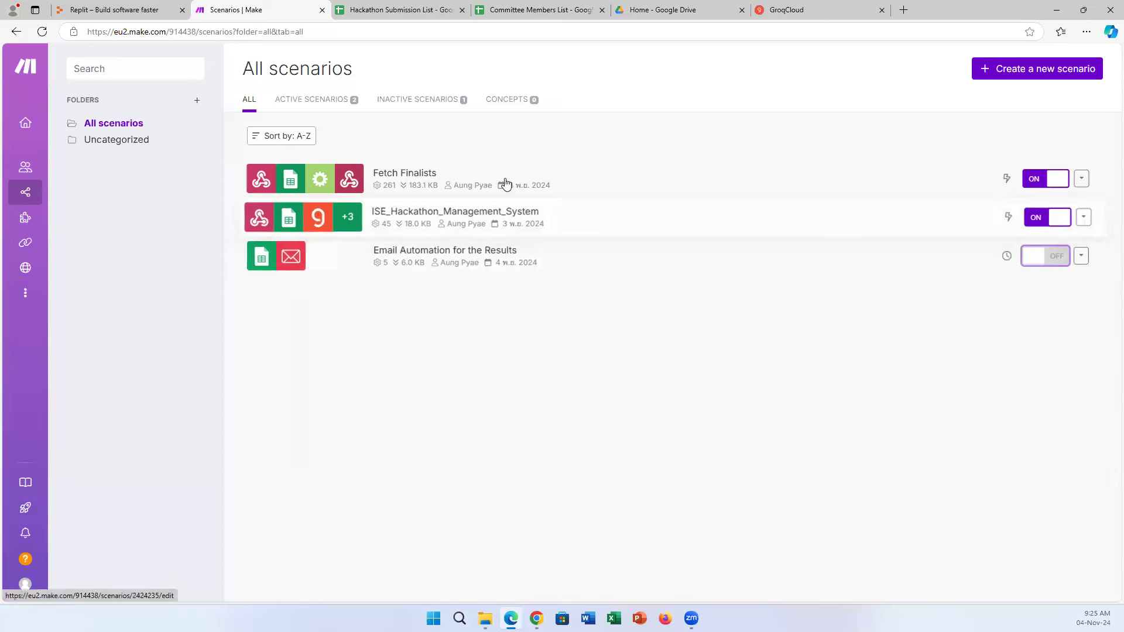
left_click(584, 183)
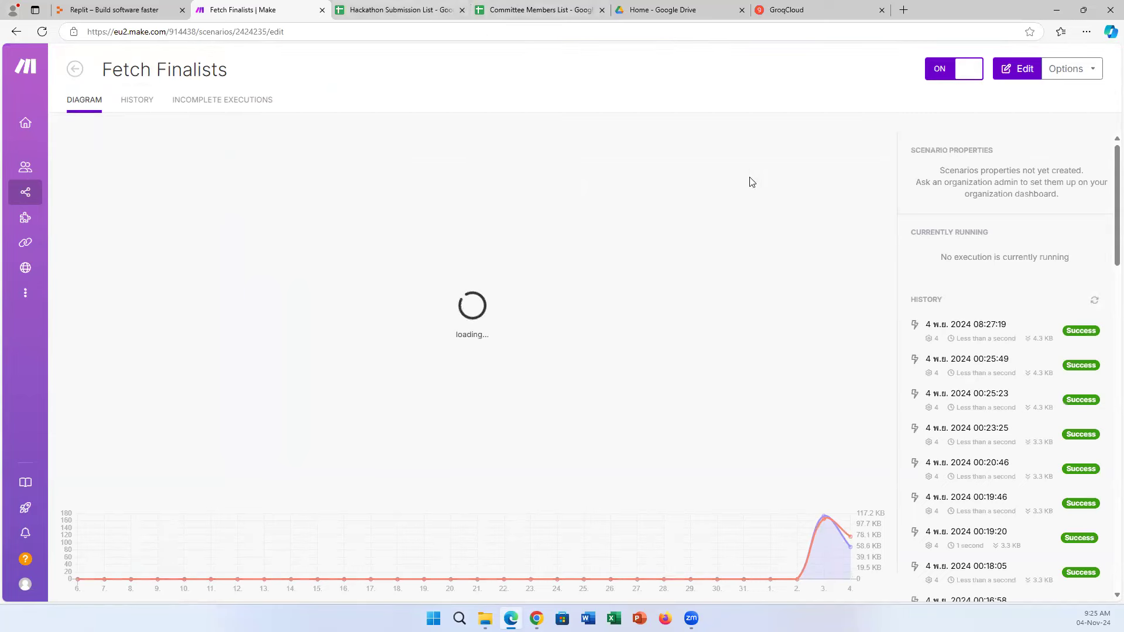
Flip between Fetch Finalists, Committee Members List and Hackathon Submission List tabs, then open the Guidelines doc.
key("ctrl+Tab")
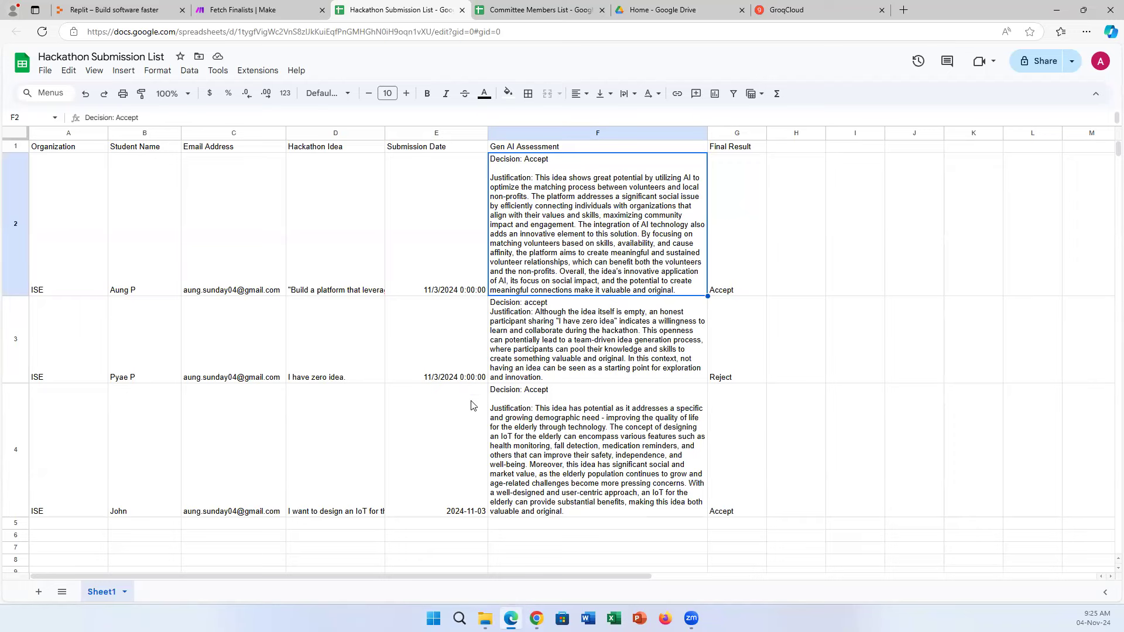
left_click(291, 8)
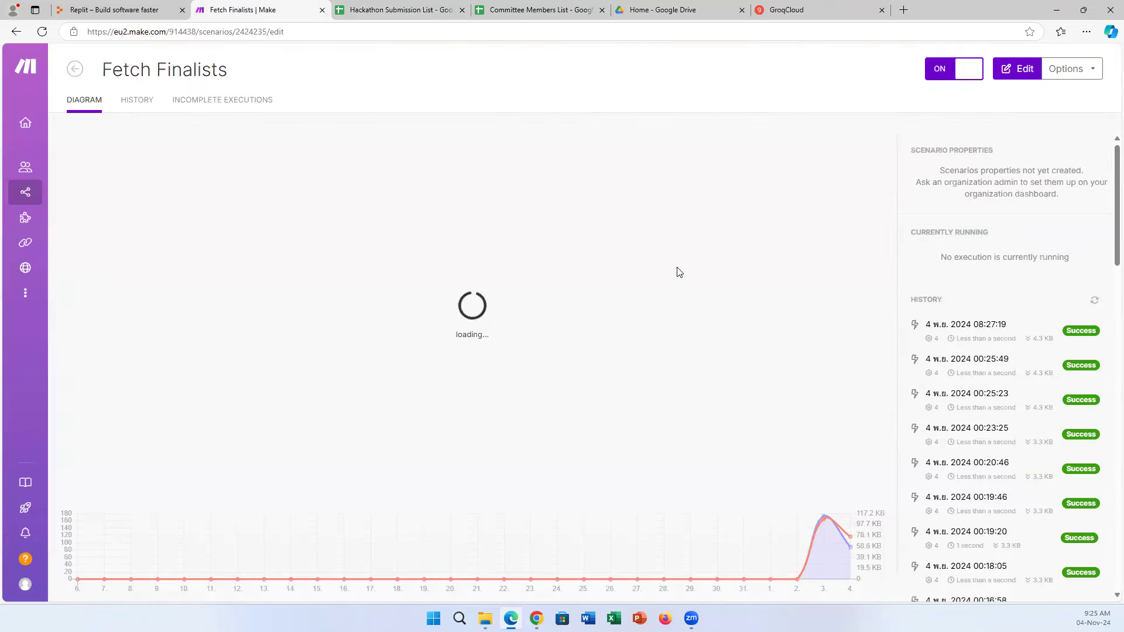
left_click(512, 8)
left_click(427, 9)
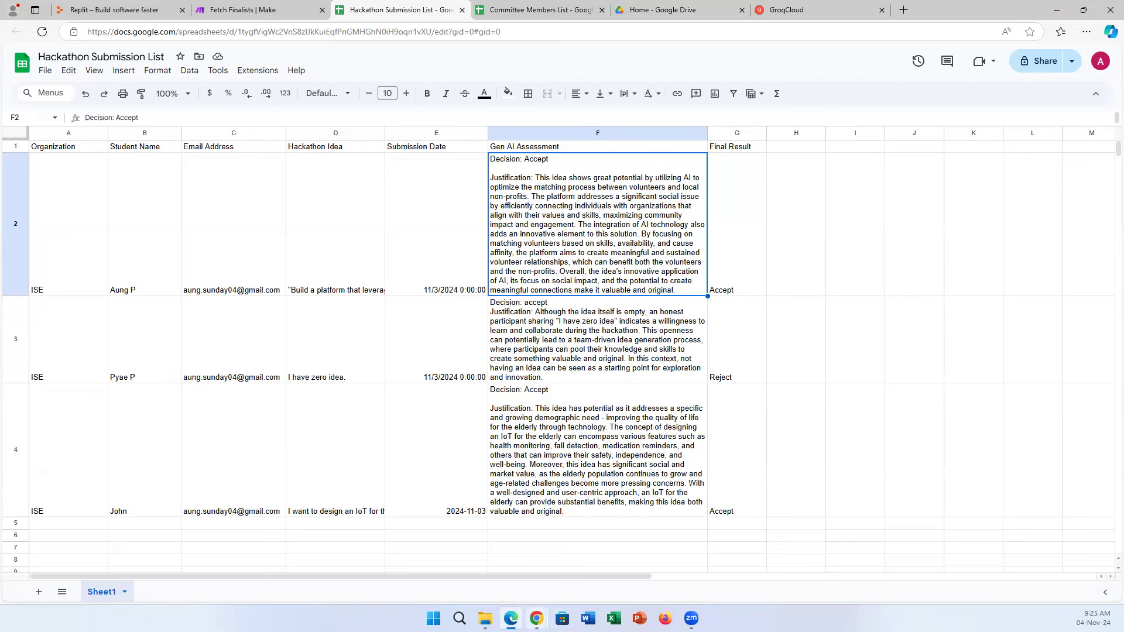
mouse_move(537, 619)
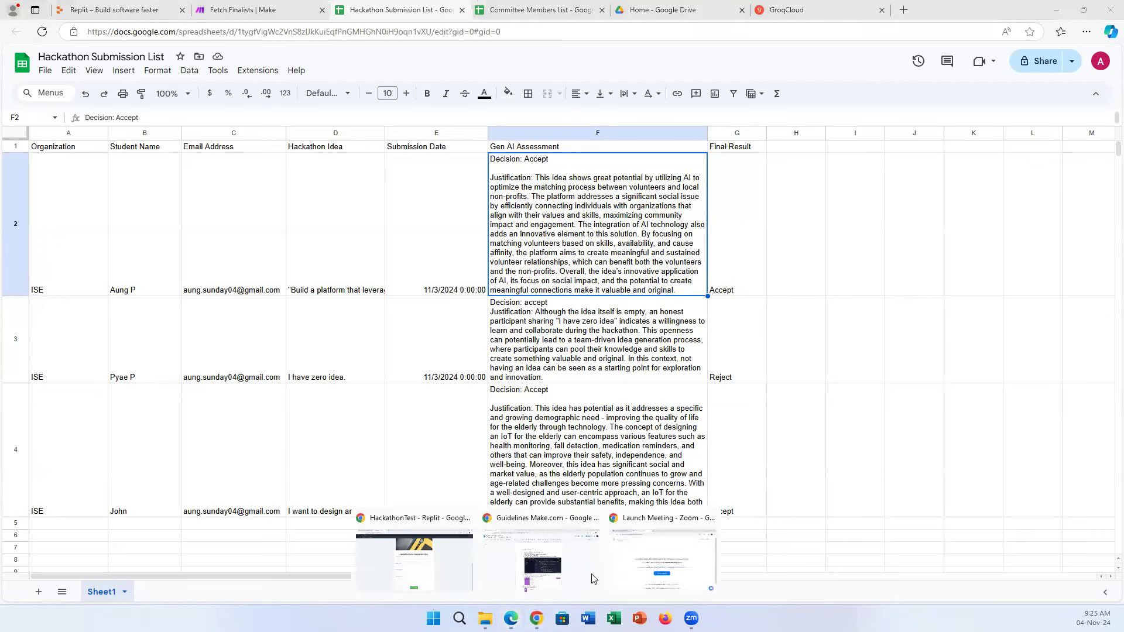
left_click(560, 576)
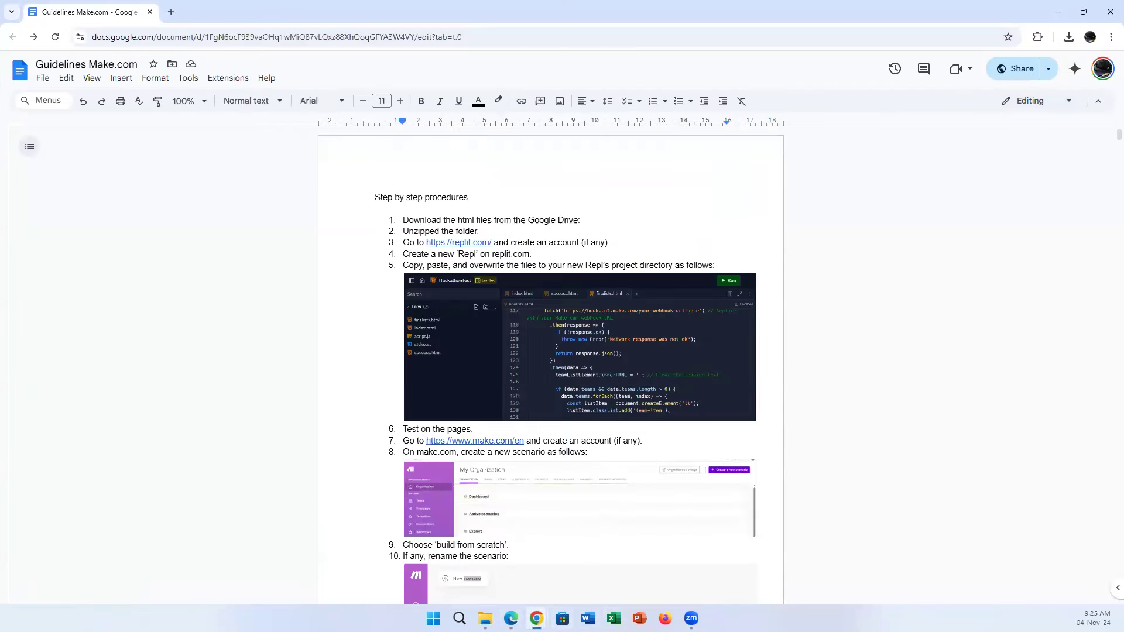
Restore the Replit split layout and load the finalists page in the Webview preview.
mouse_move(536, 618)
left_click(413, 576)
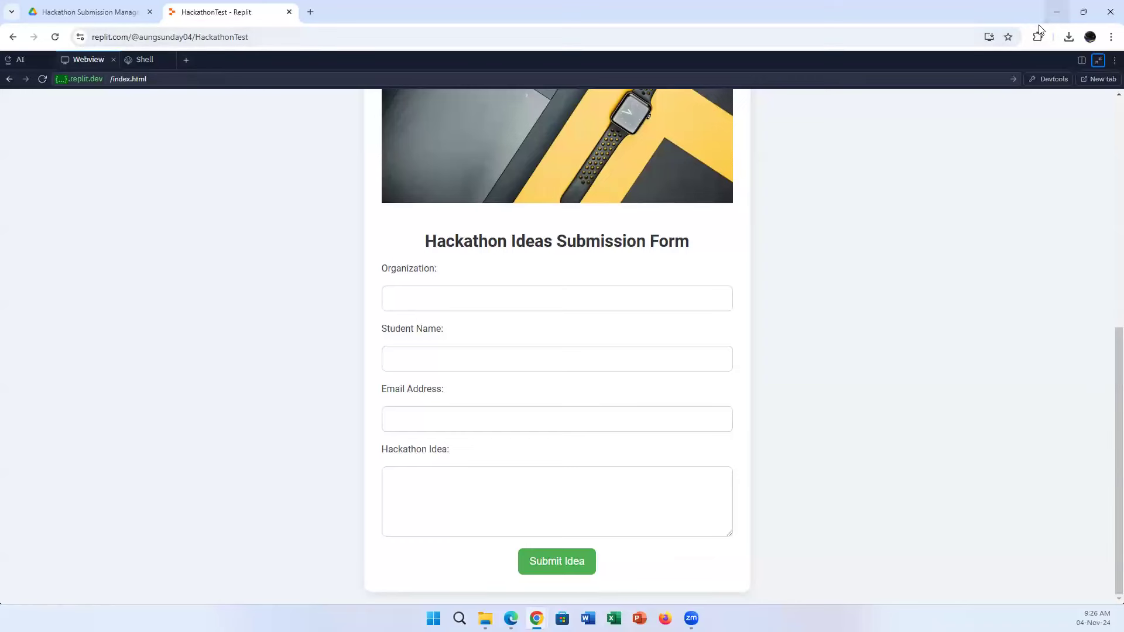
left_click(1098, 60)
left_click(772, 107)
type("final")
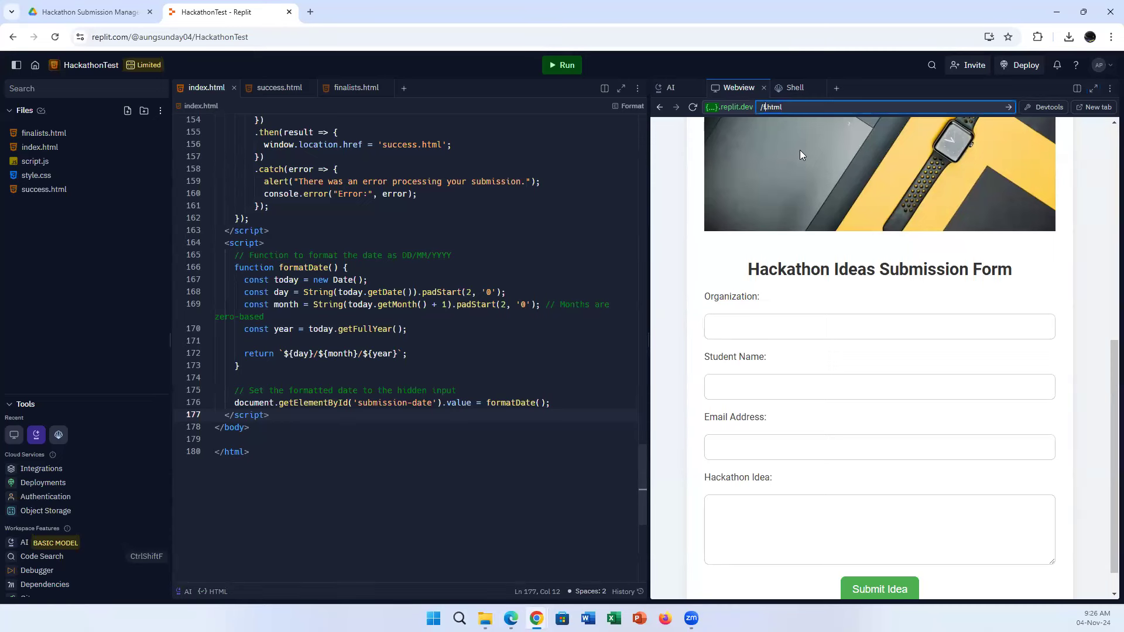
type("ists")
key("Return")
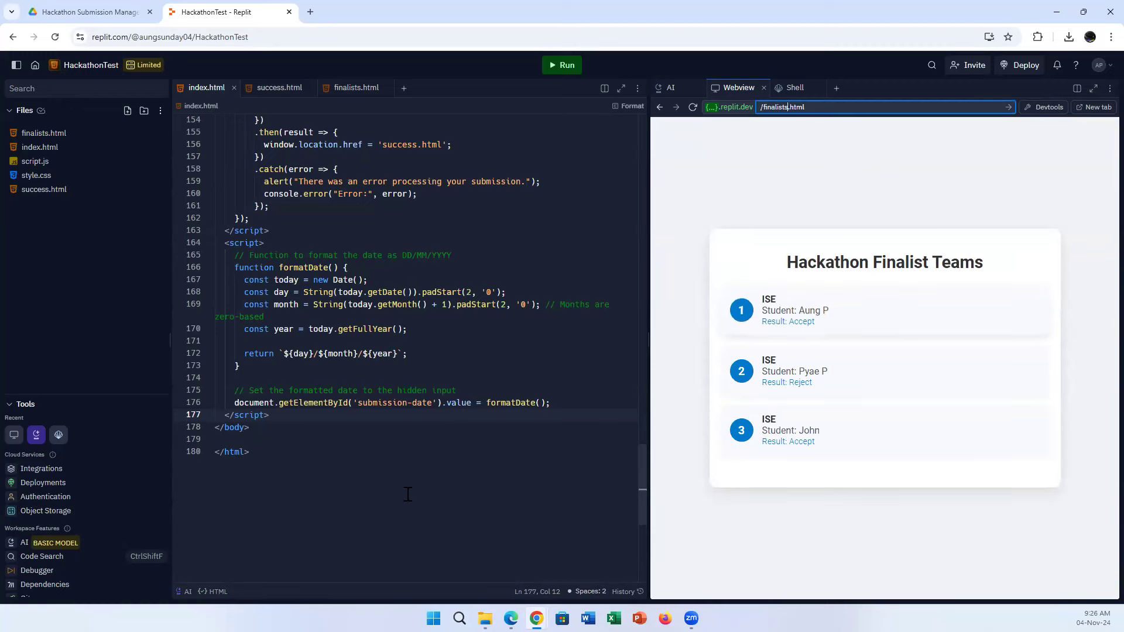
left_click(511, 618)
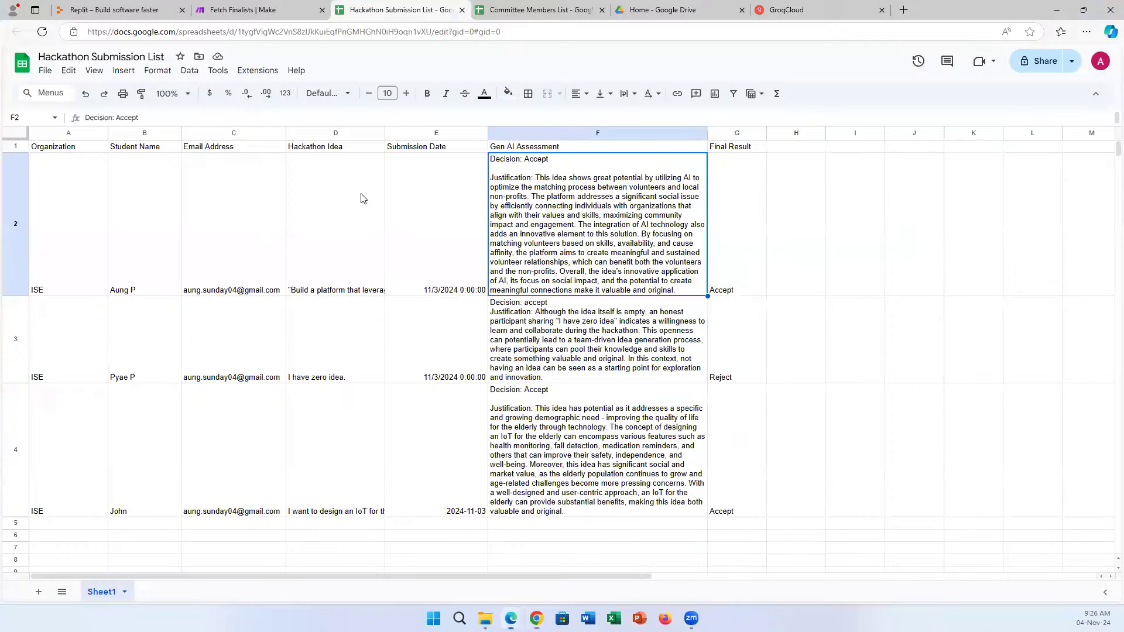
Compare the Fetch Finalists scenario against the Committee Members List and Hackathon Submission List sheets.
left_click(275, 5)
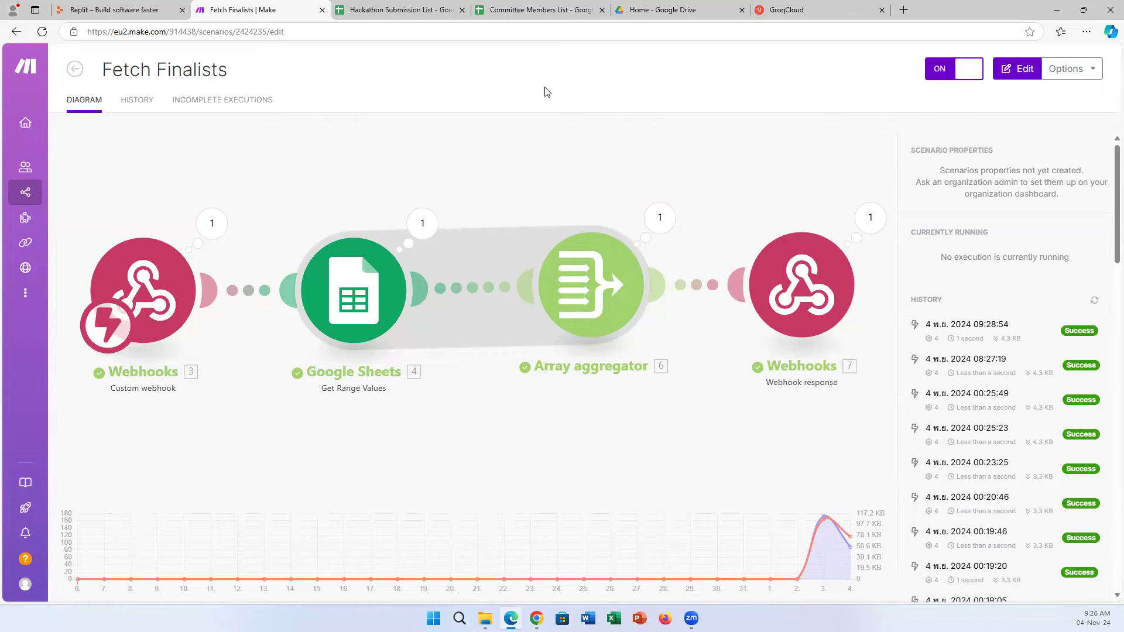
left_click(542, 10)
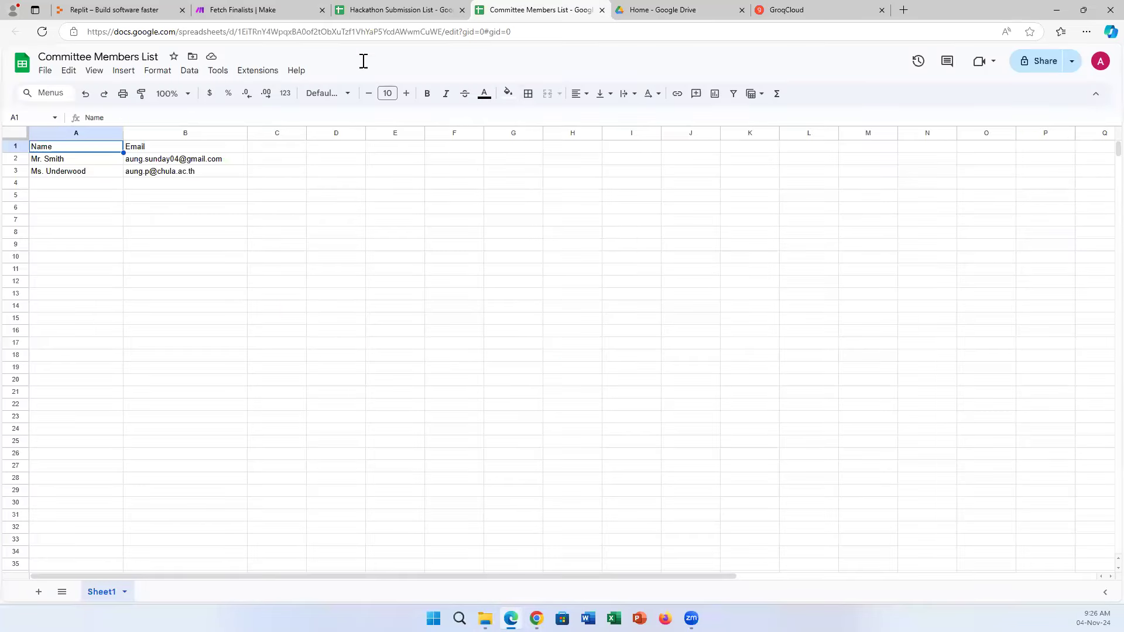
left_click(266, 6)
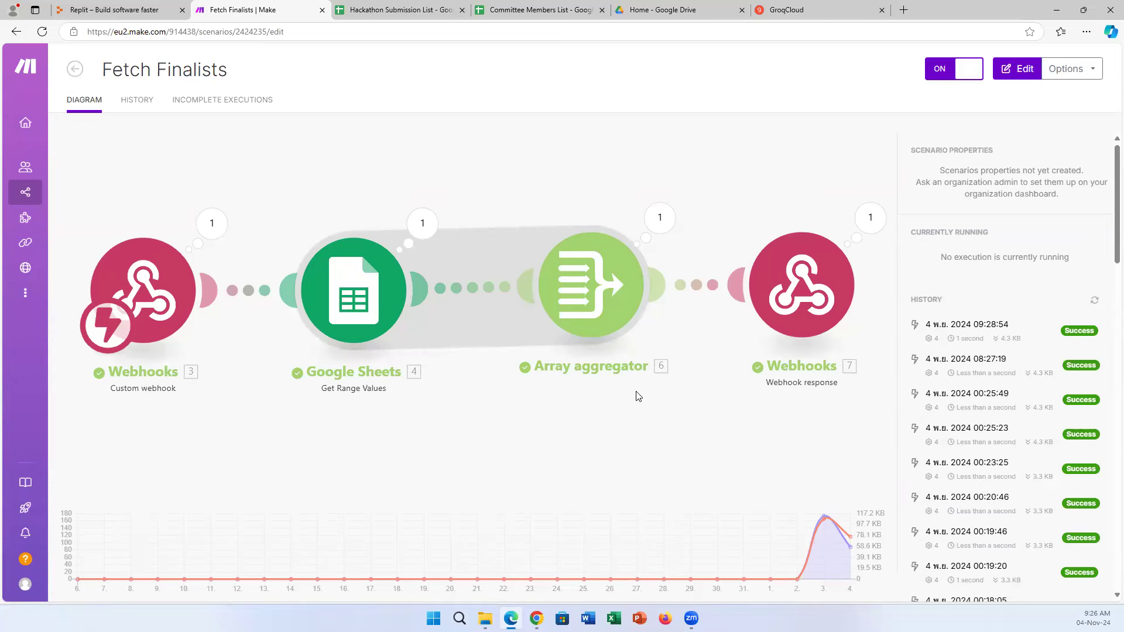
left_click(421, 8)
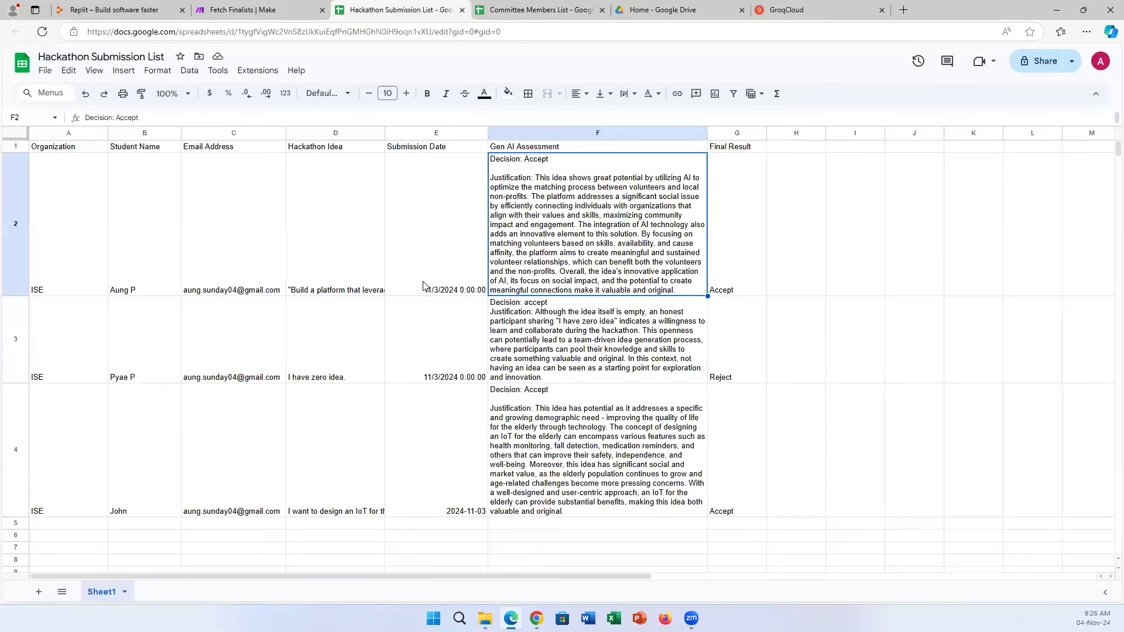
left_click(288, 6)
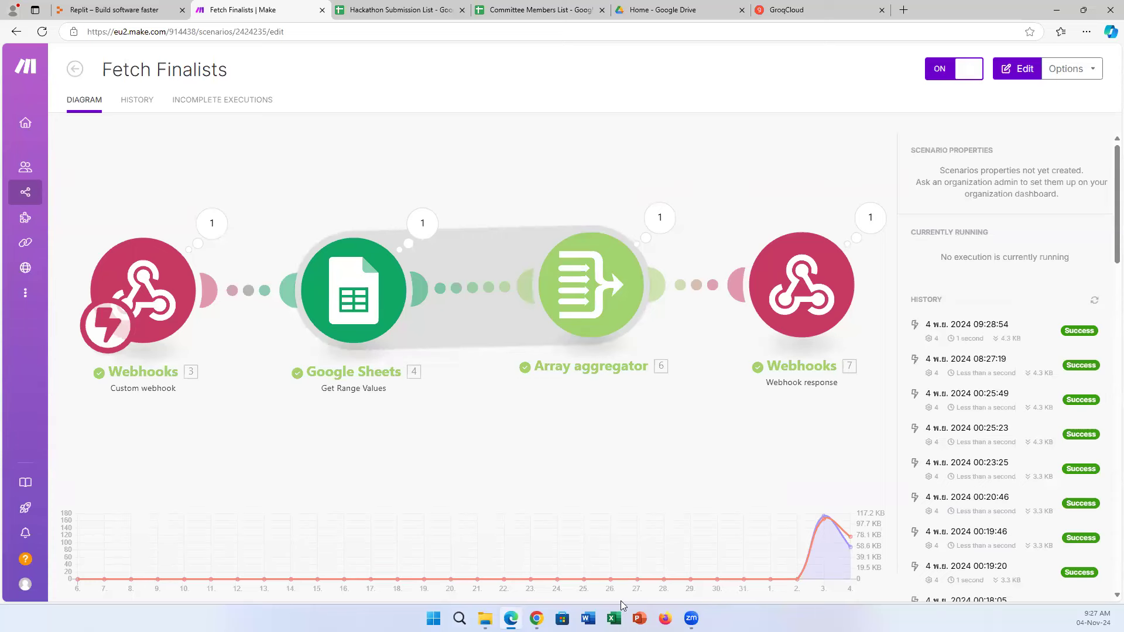
mouse_move(536, 614)
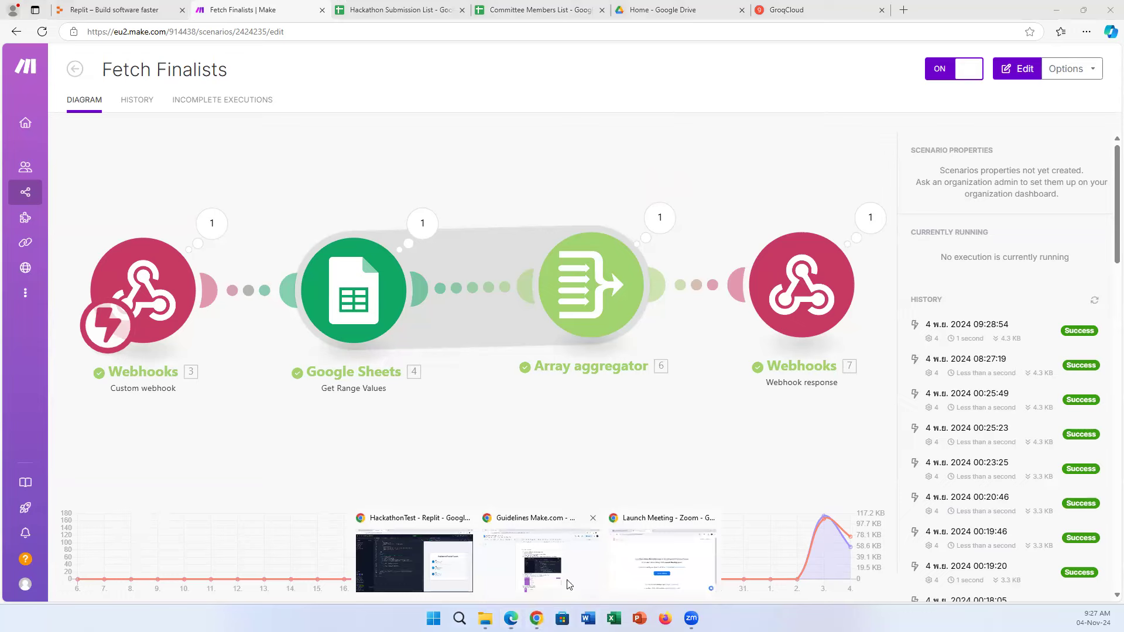
left_click(445, 562)
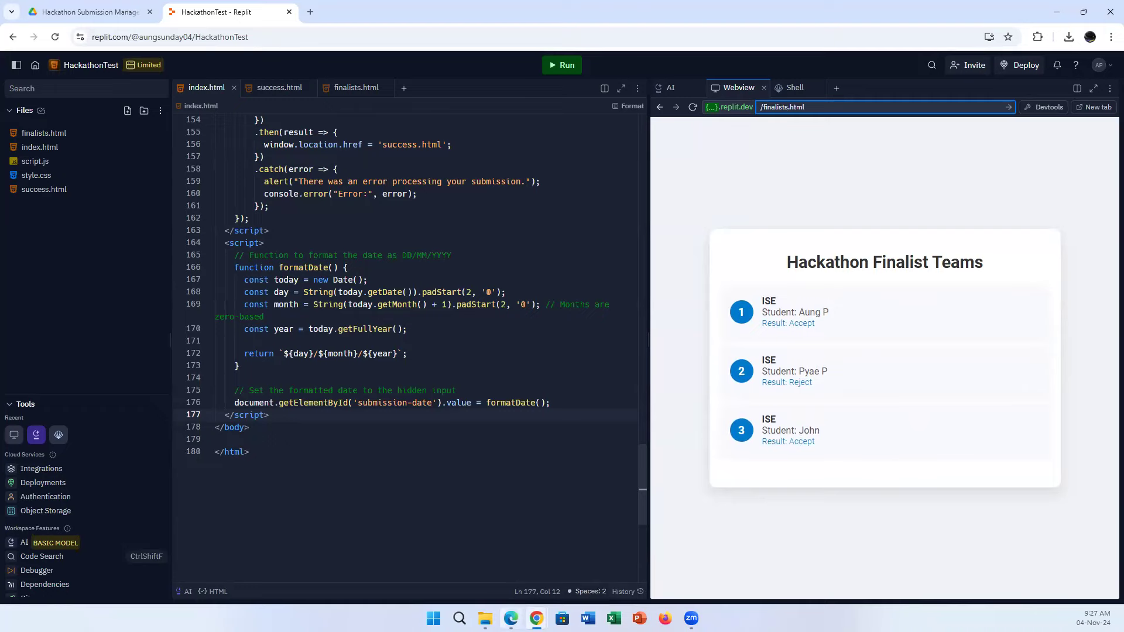
key("alt+Tab")
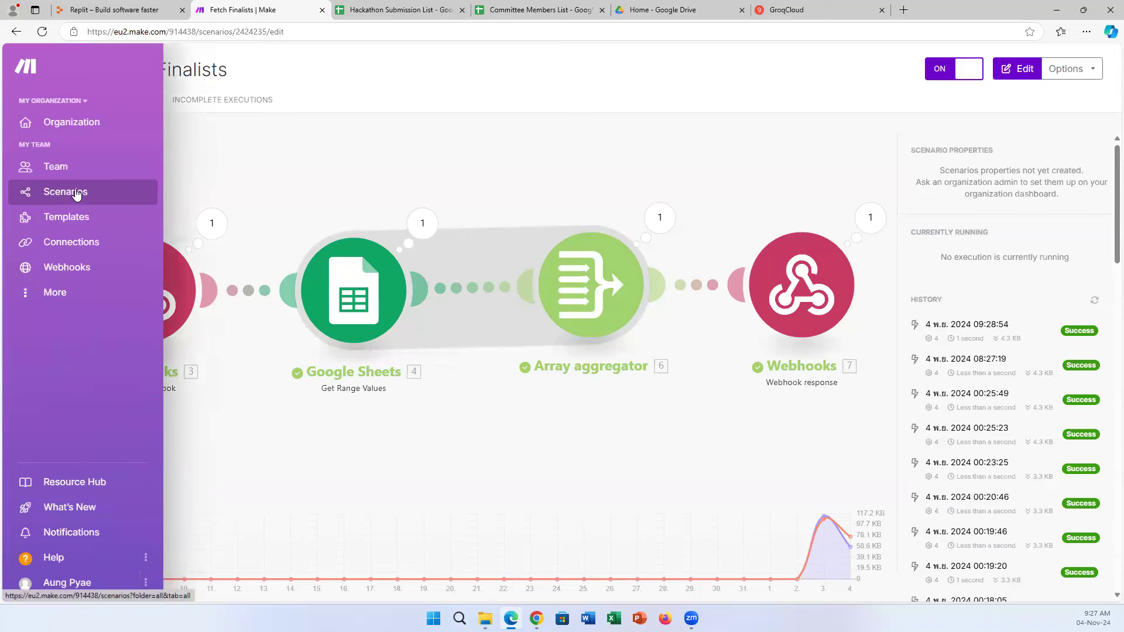
left_click(75, 193)
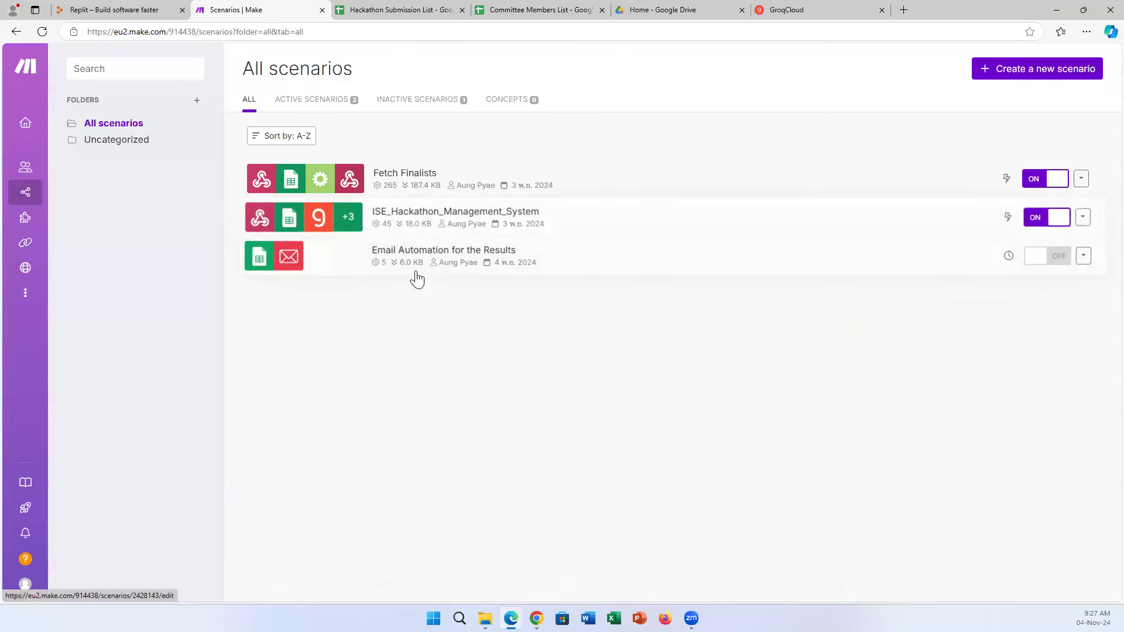
Open the Email Automation for the Results scenario, then switch back to the Replit HackathonTest window.
left_click(611, 269)
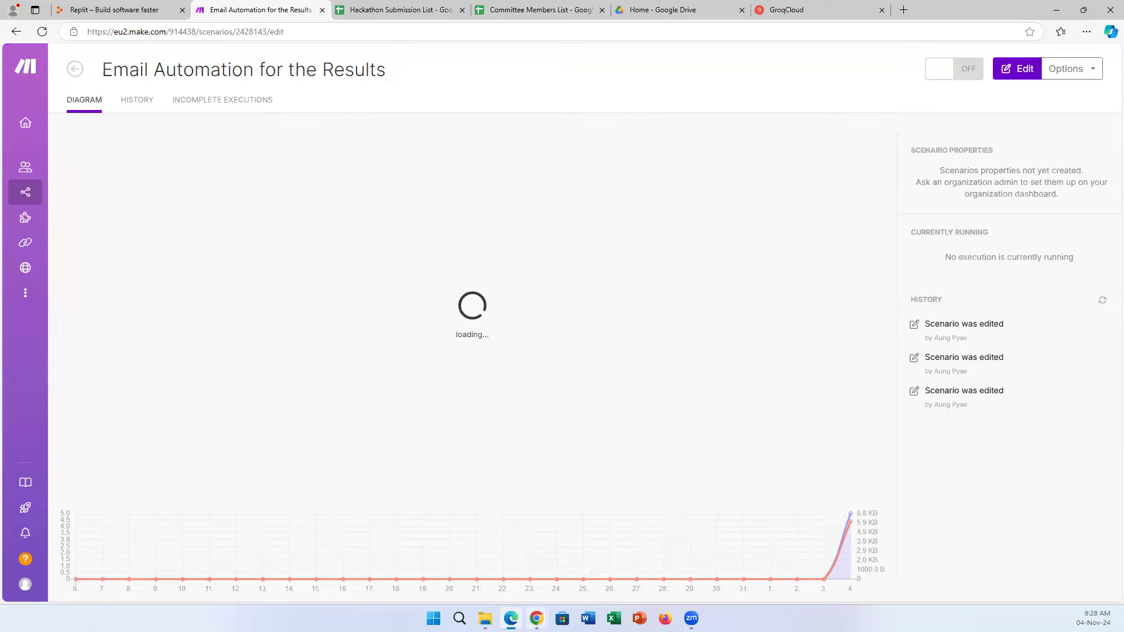
left_click(536, 618)
left_click(451, 557)
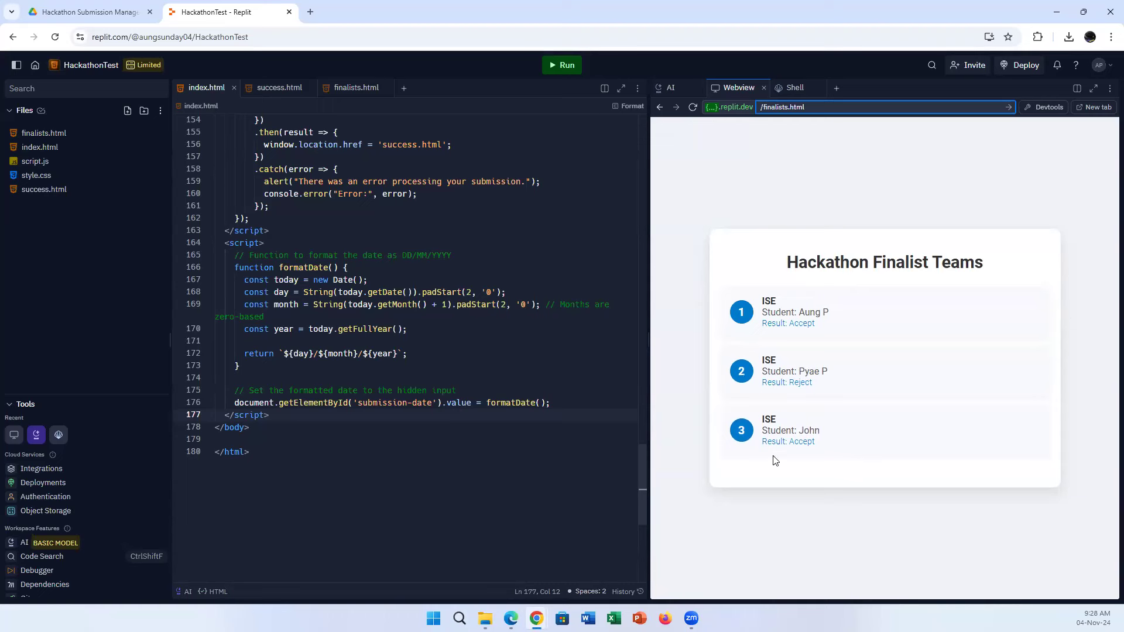
Scroll index.html to the top, select the /finalists.html preview address, then return to Make.com's Email Automation scenario.
mouse_move(536, 618)
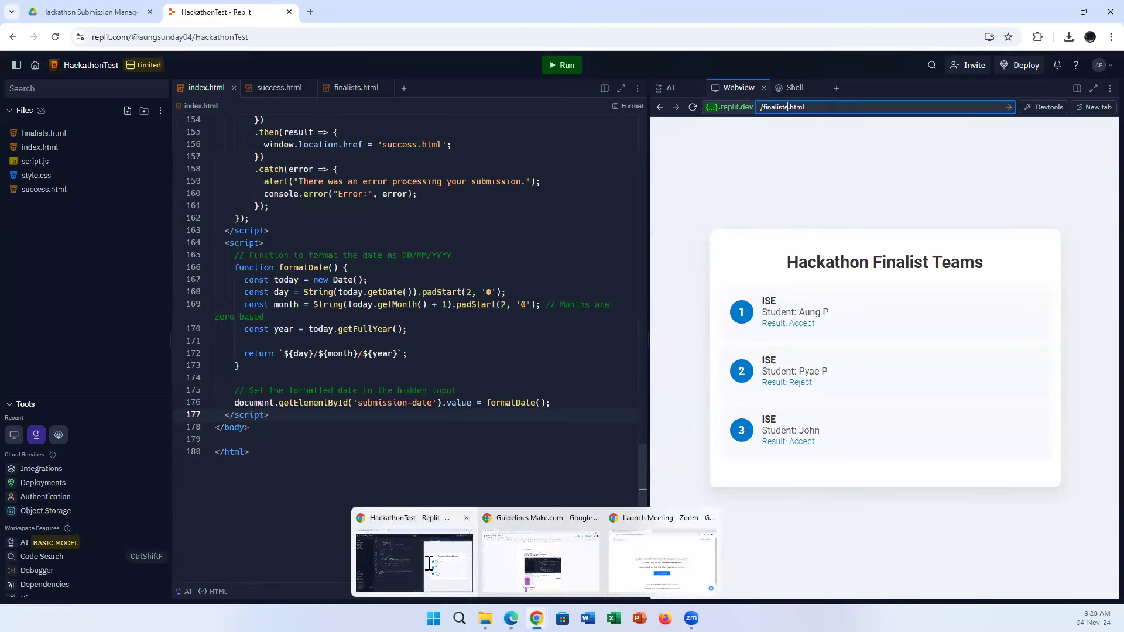
scroll(462, 410, "up", 10)
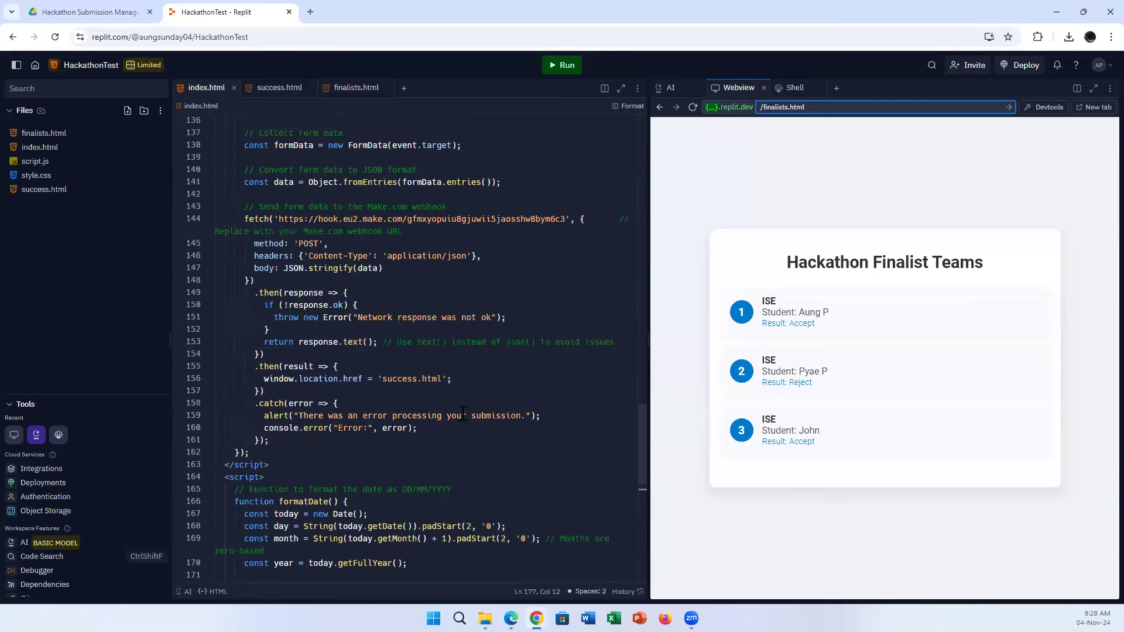
scroll(468, 419, "up", 15)
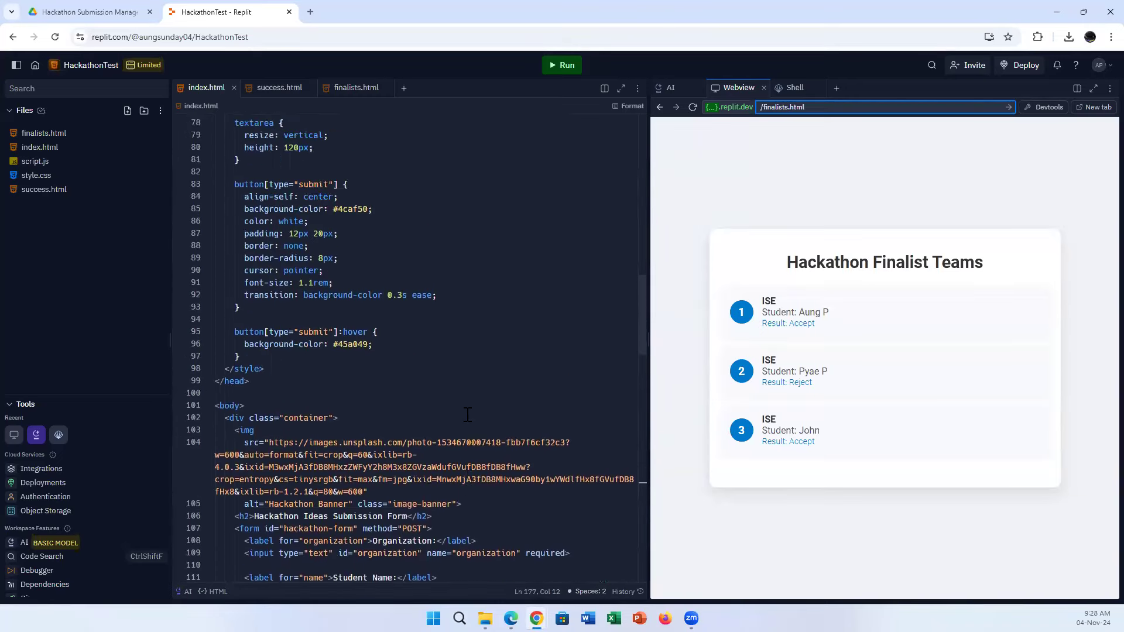
scroll(469, 413, "up", 5)
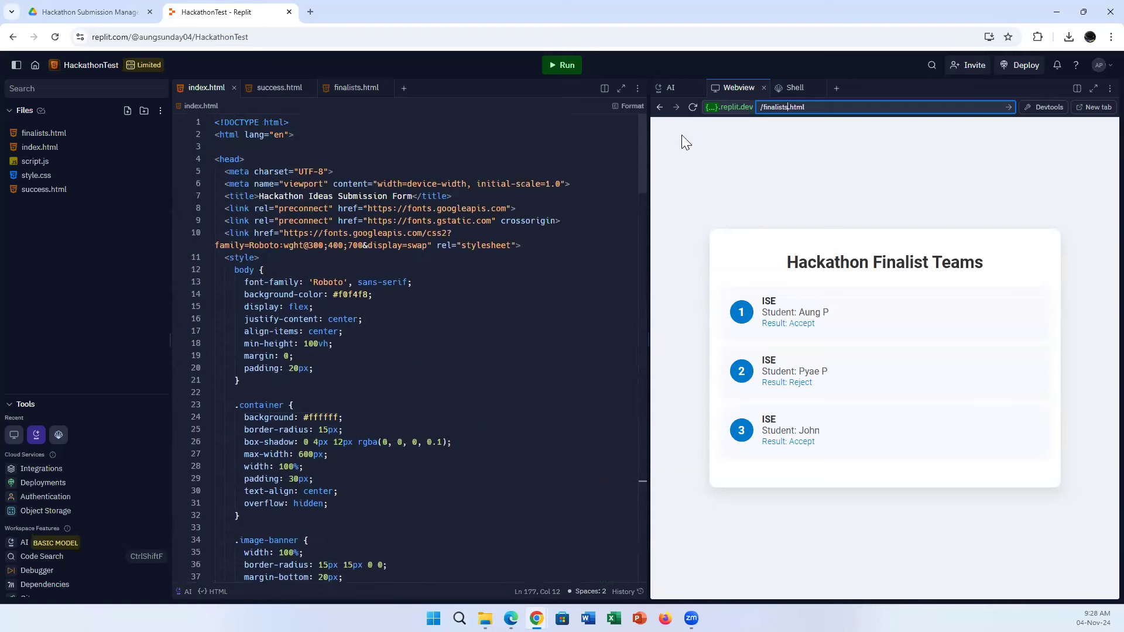
left_click(789, 107)
left_click(511, 618)
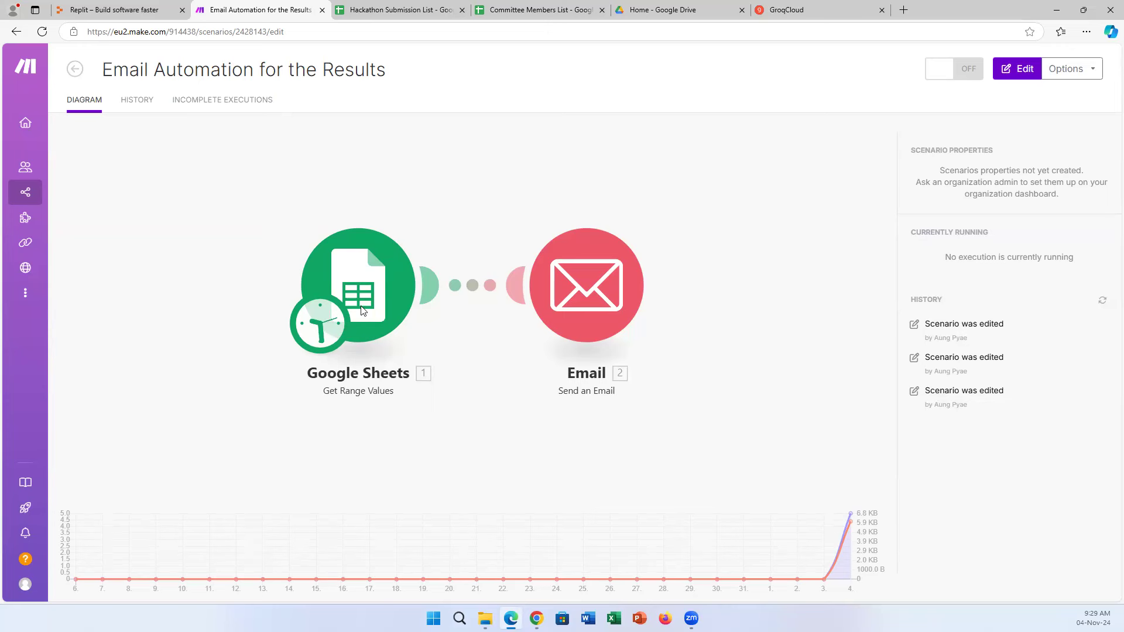
Compare against the Hackathon Submission List sheet, close the Google Sheets module settings, and return to Replit.
left_click(403, 10)
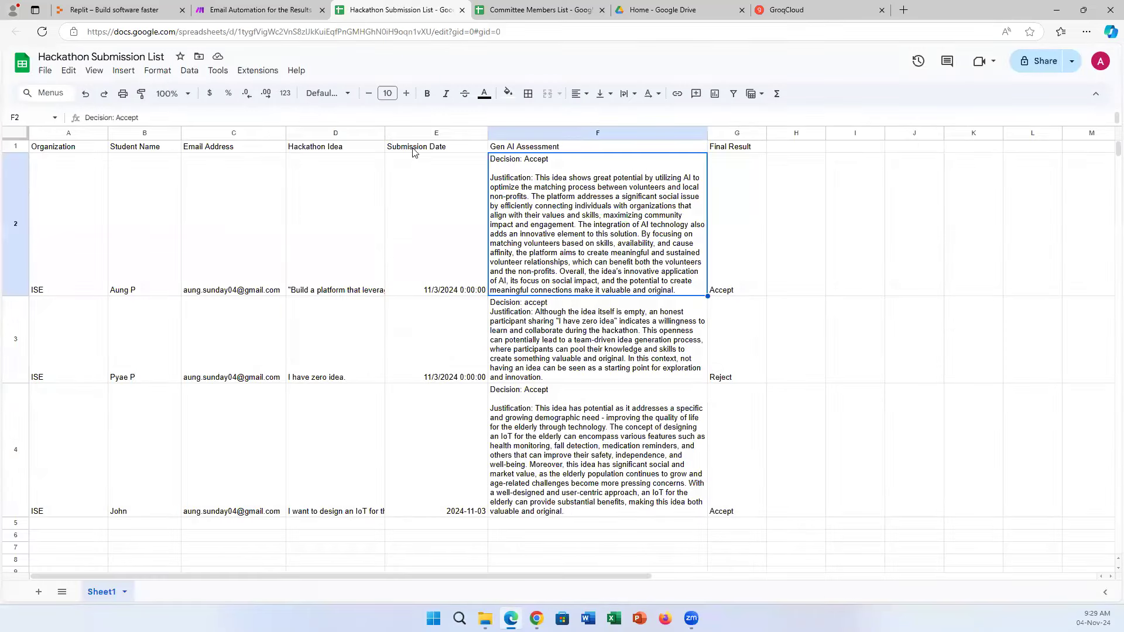
left_click(296, 10)
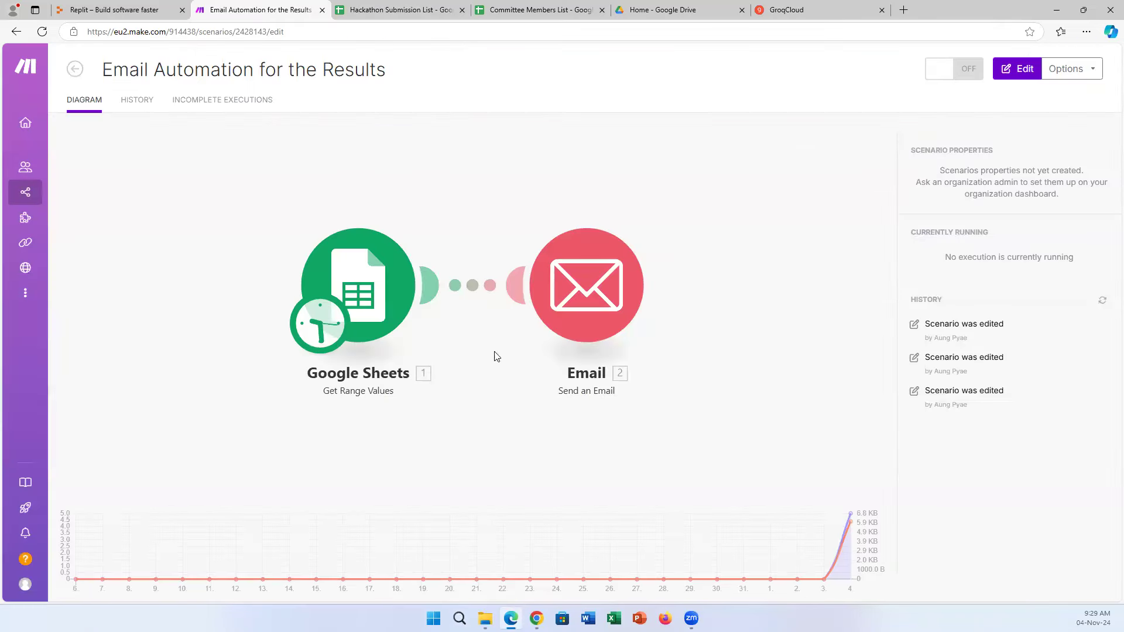
left_click(410, 10)
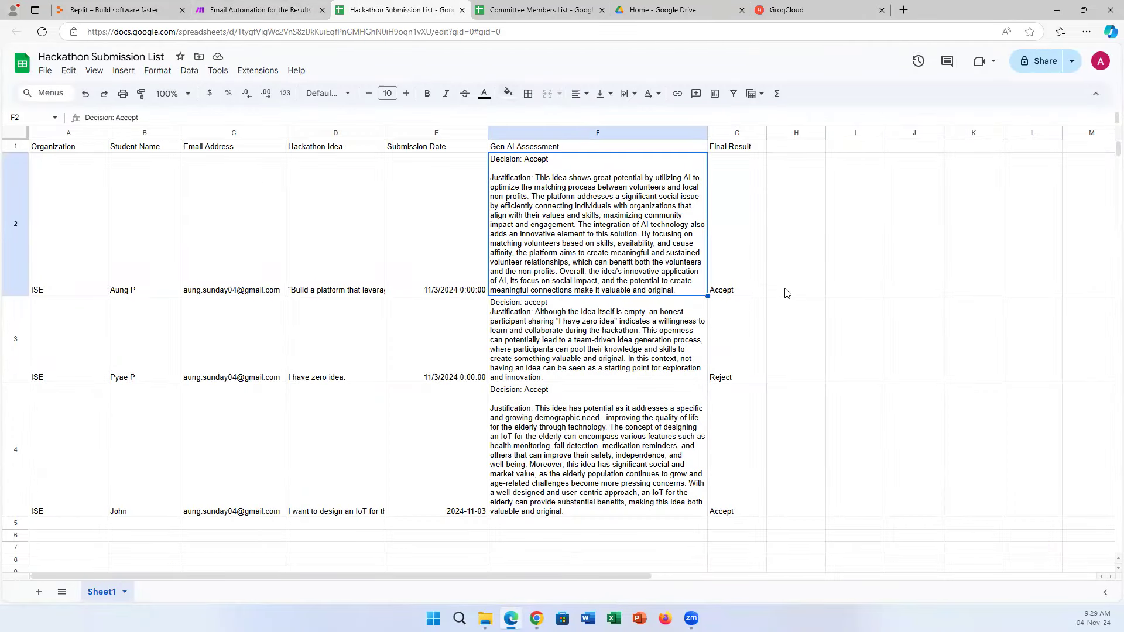
left_click(240, 7)
left_click(271, 173)
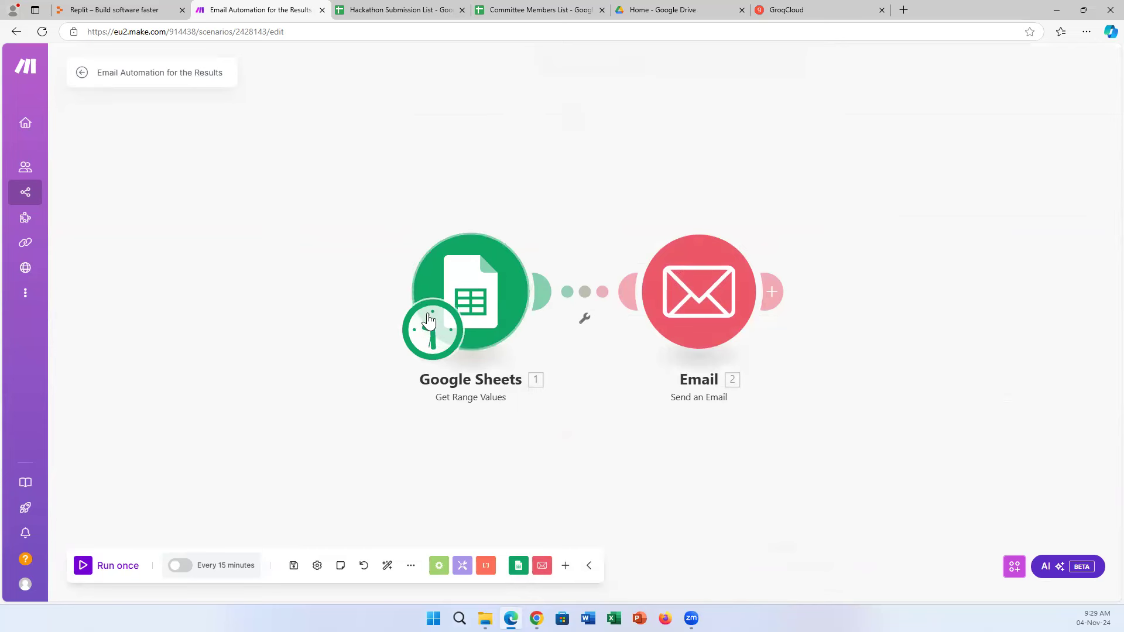
mouse_move(536, 618)
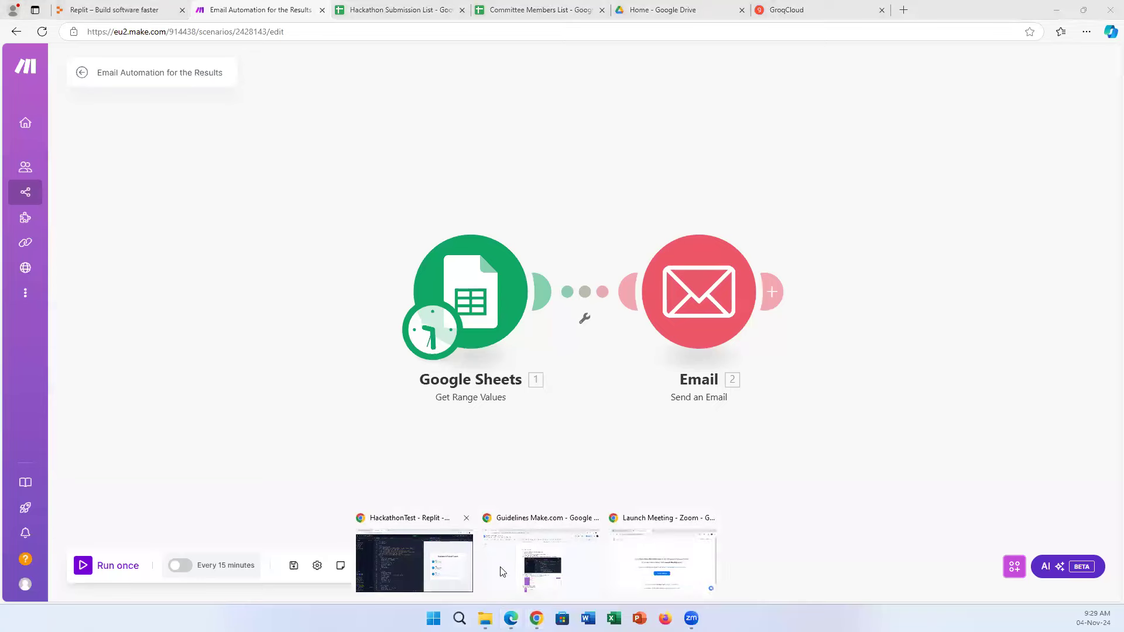
left_click(448, 576)
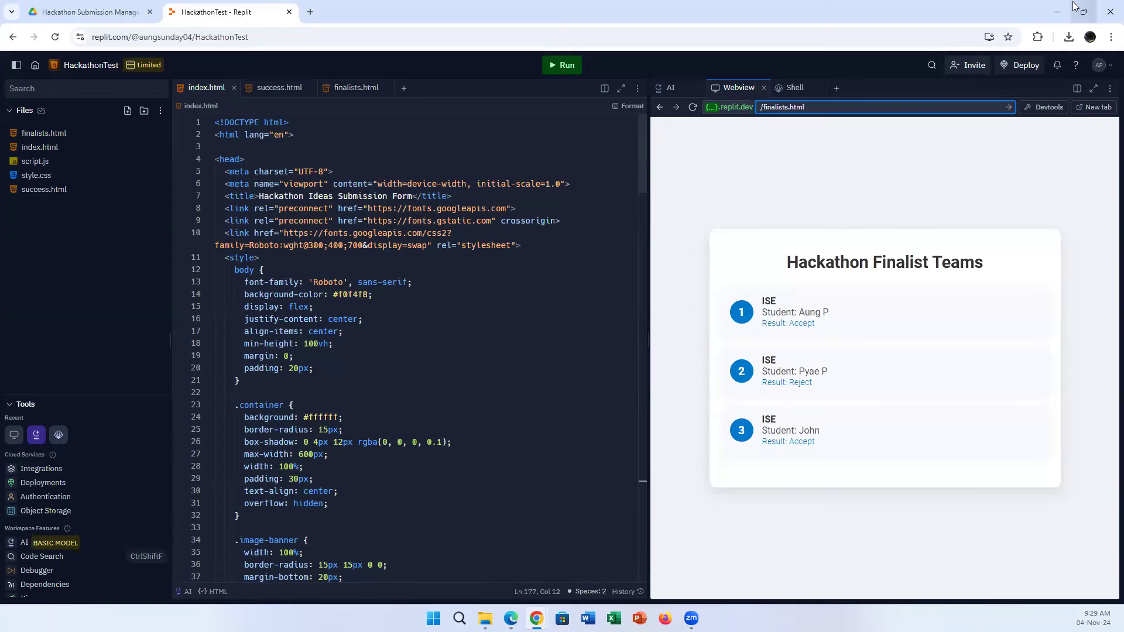
Minimize and restore the Replit window, then switch to the Google Drive folder tab.
left_click(1059, 15)
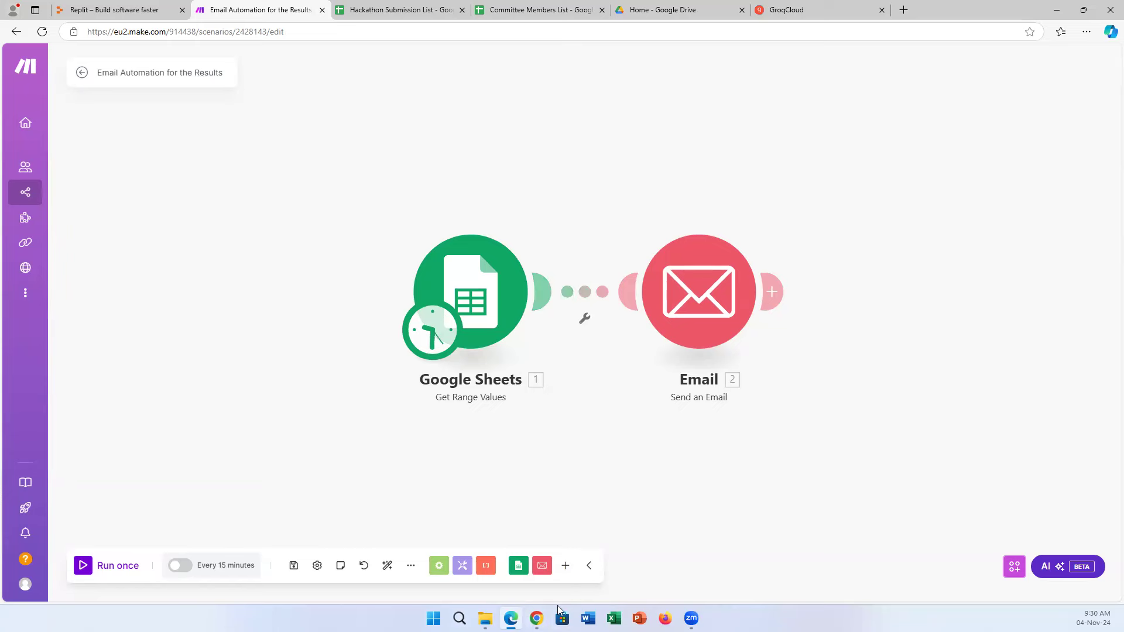
left_click(536, 618)
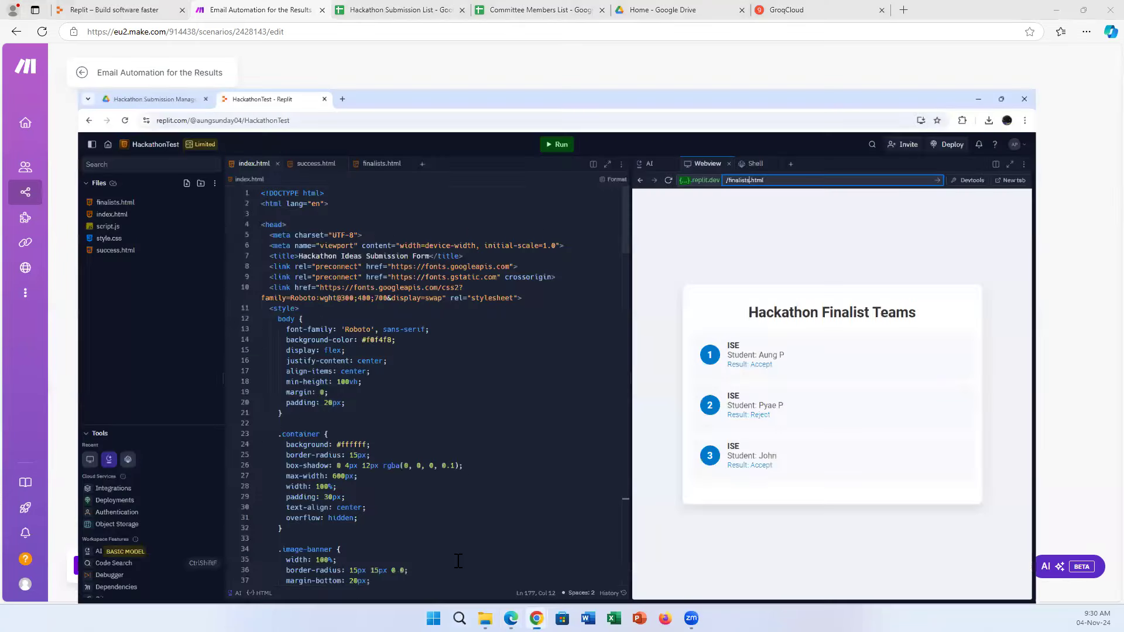
left_click(436, 565)
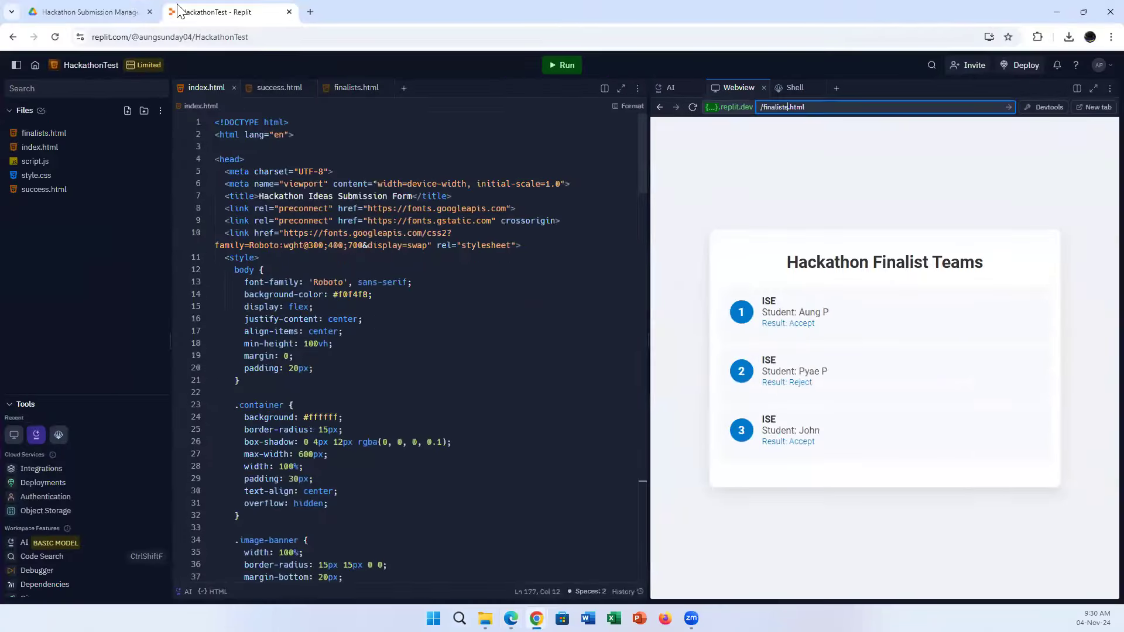
left_click(91, 11)
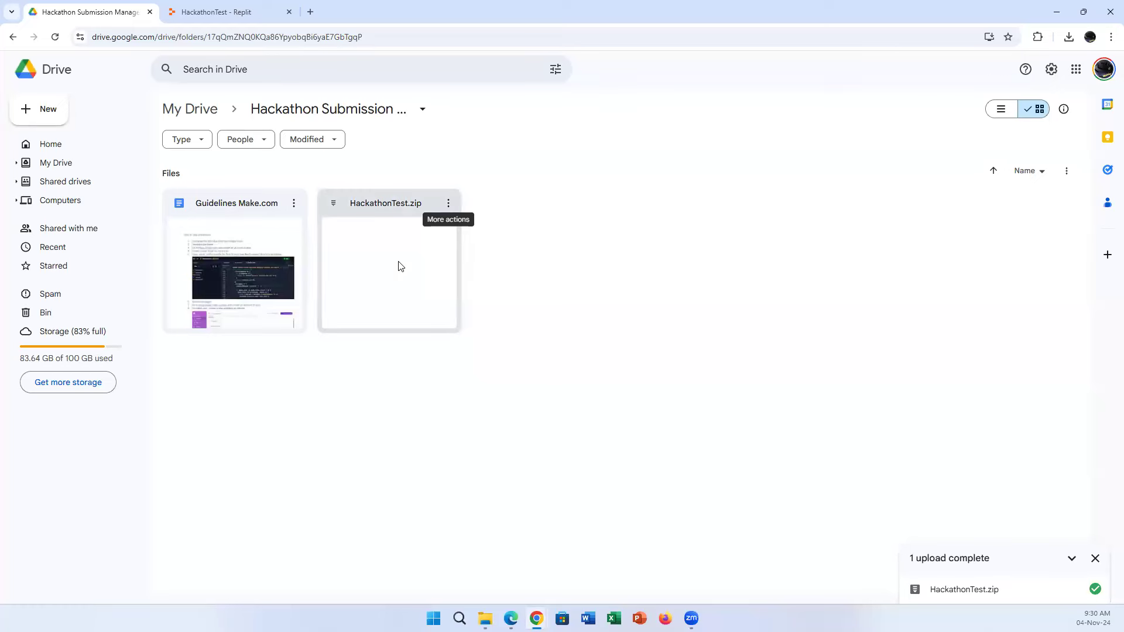
Open the Guidelines Make.com document, read through its steps, and return to the Google Drive tab.
double_click(270, 263)
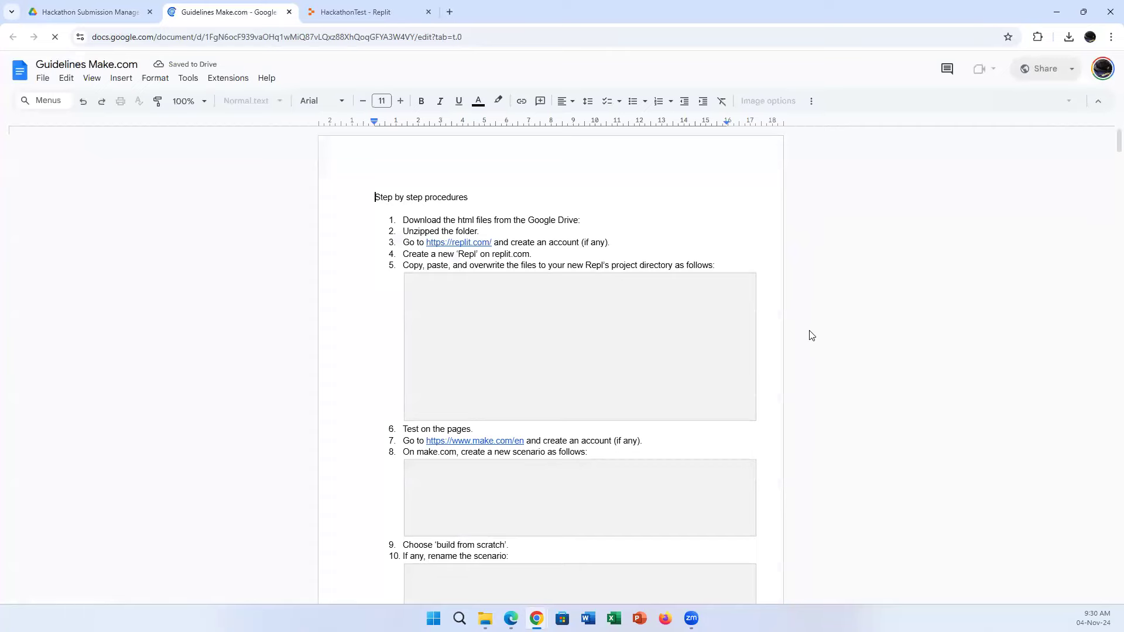
scroll(806, 351, "down", 12)
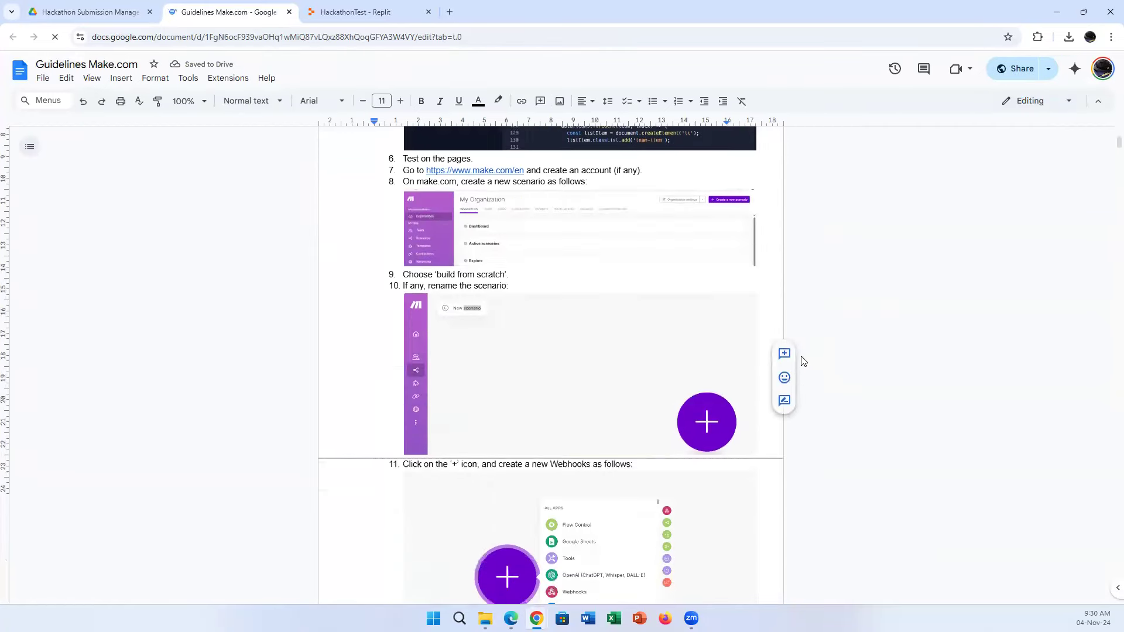
scroll(808, 367, "down", 15)
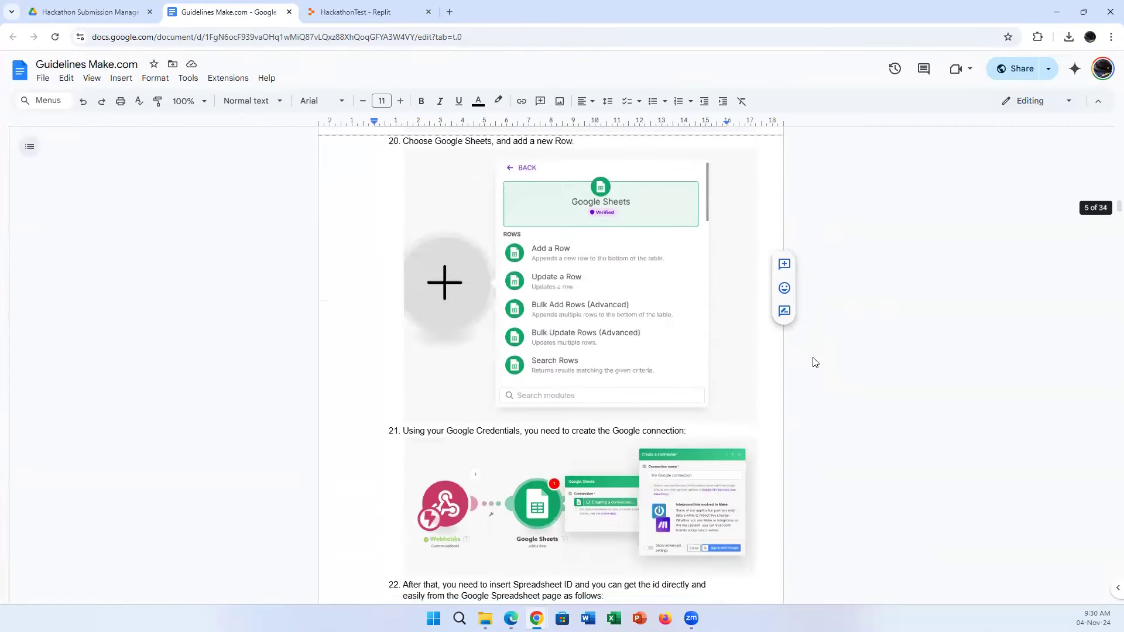
scroll(816, 360, "down", 20)
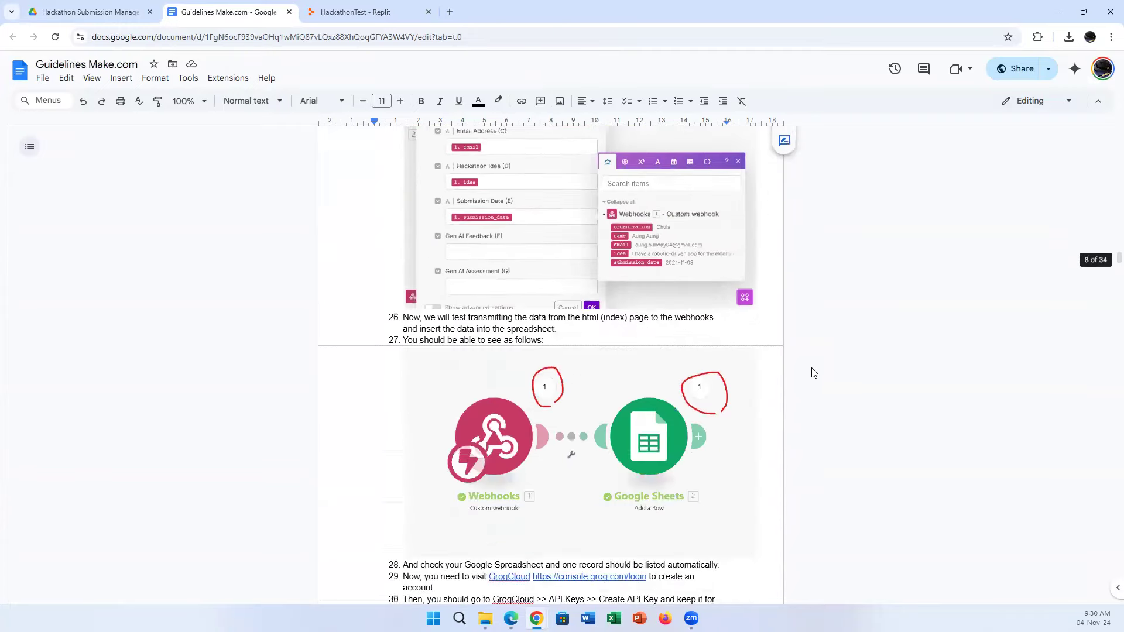
scroll(810, 382, "down", 20)
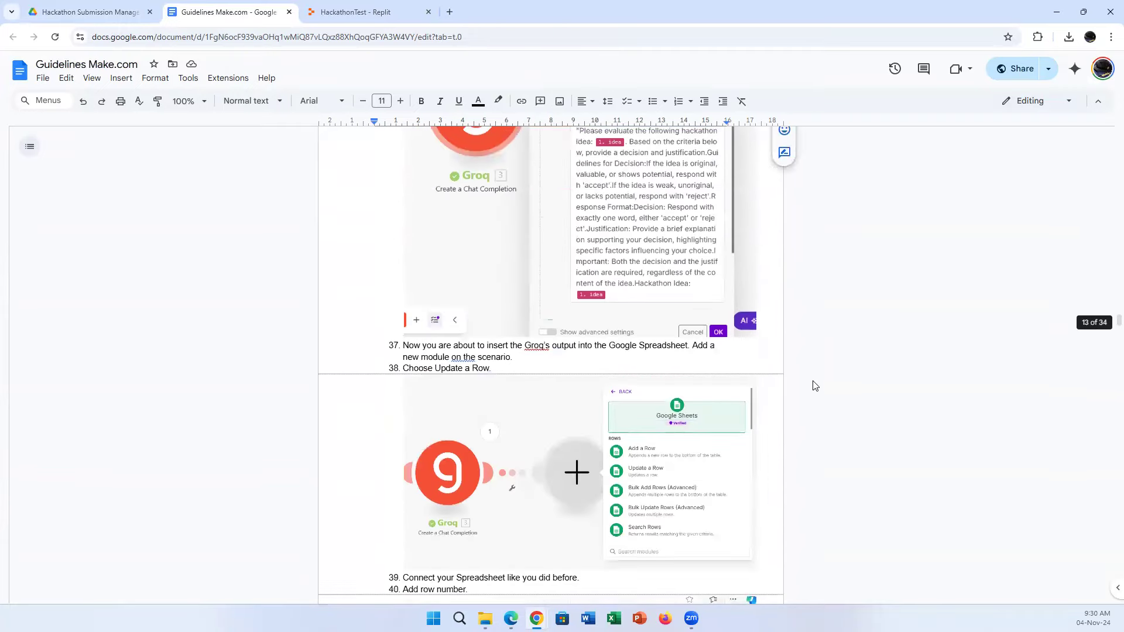
scroll(815, 385, "down", 5)
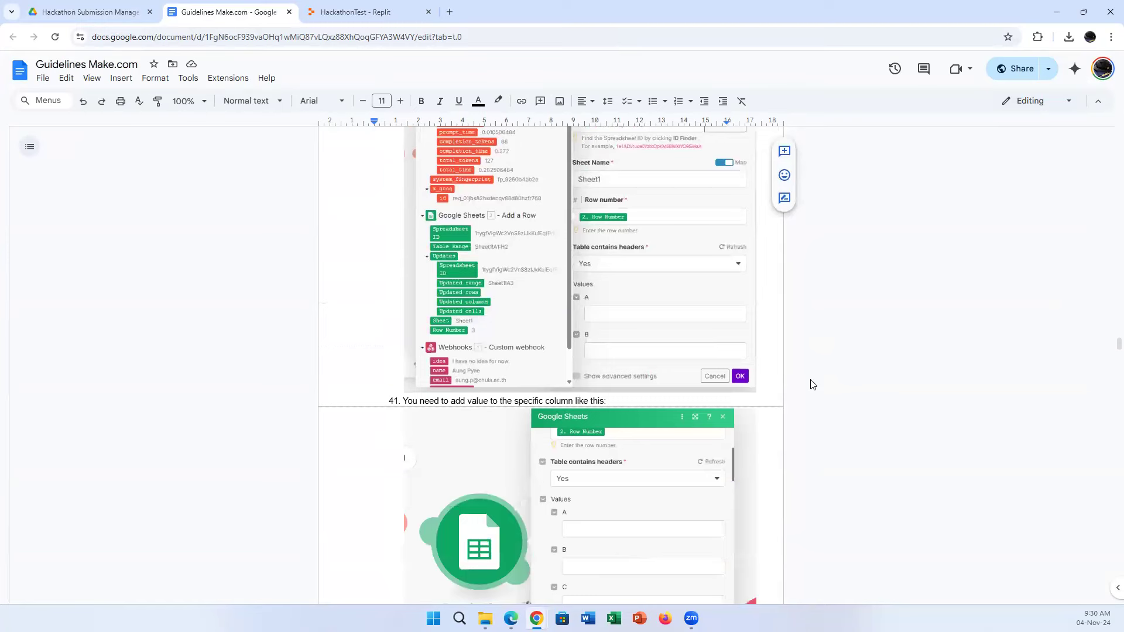
scroll(812, 389, "down", 15)
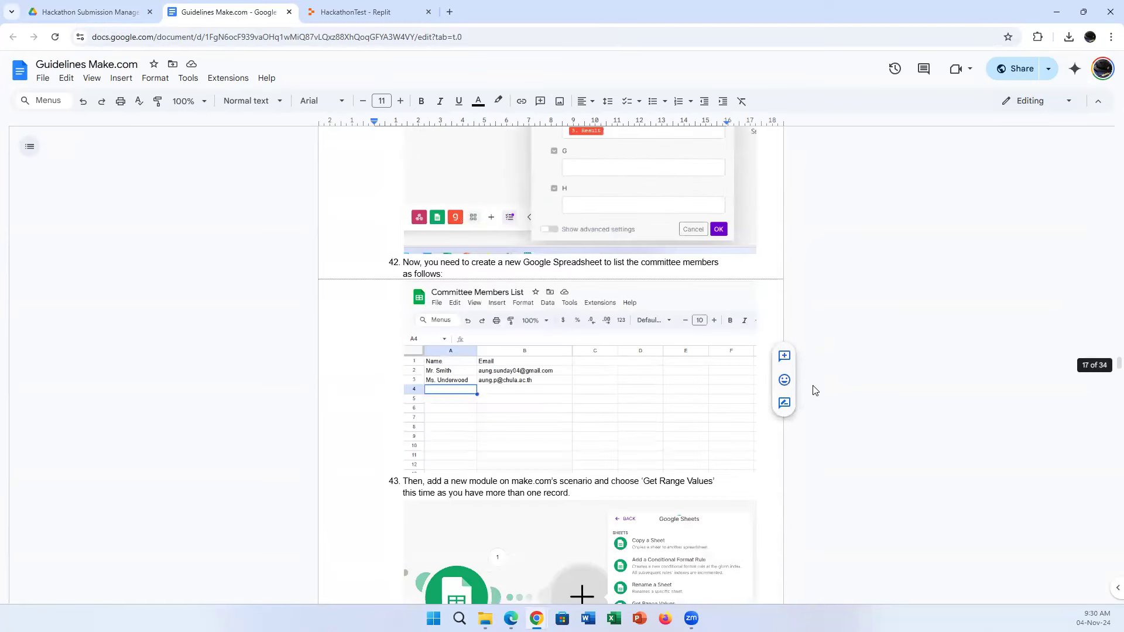
scroll(816, 397, "down", 15)
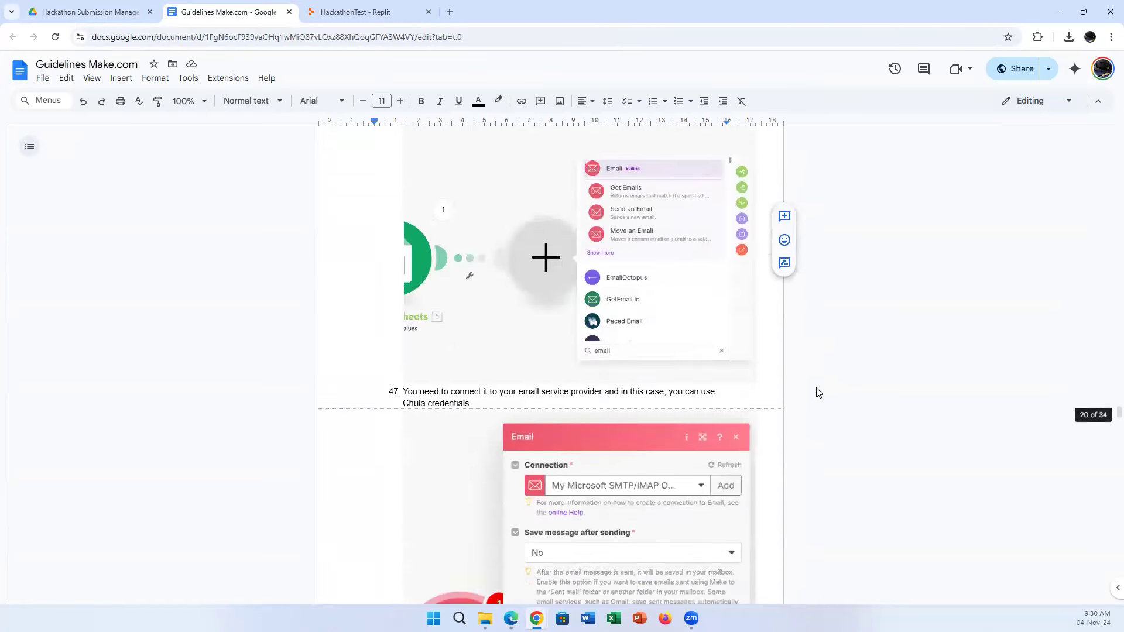
scroll(822, 398, "down", 5)
scroll(824, 397, "up", 10)
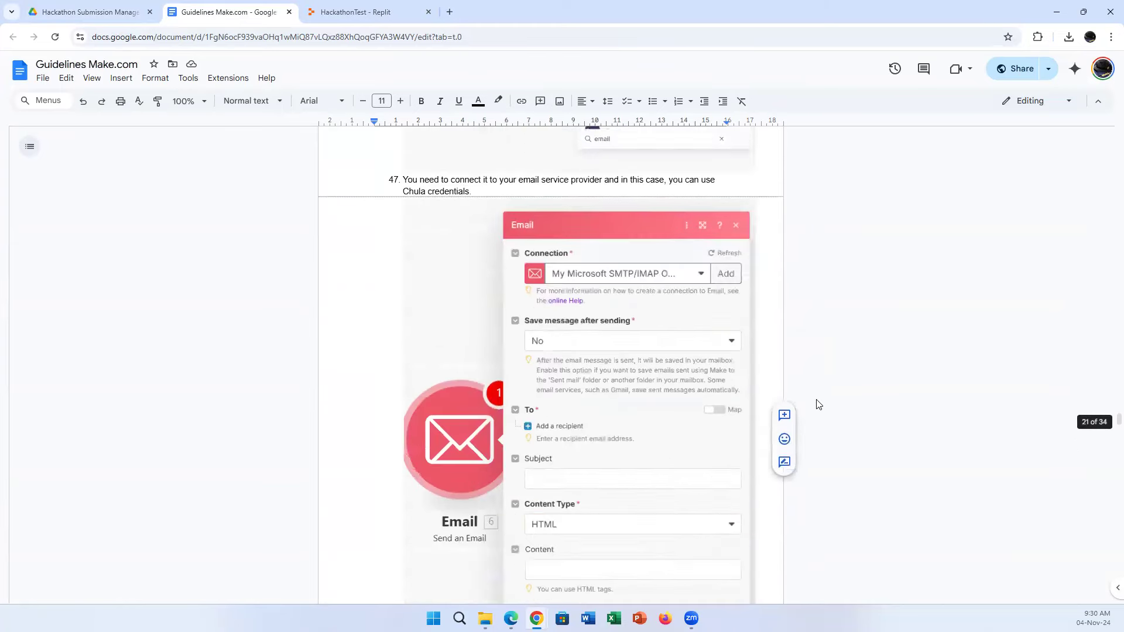
scroll(824, 392, "up", 8)
left_click_drag(1118, 392, 1088, 121)
left_click(61, 8)
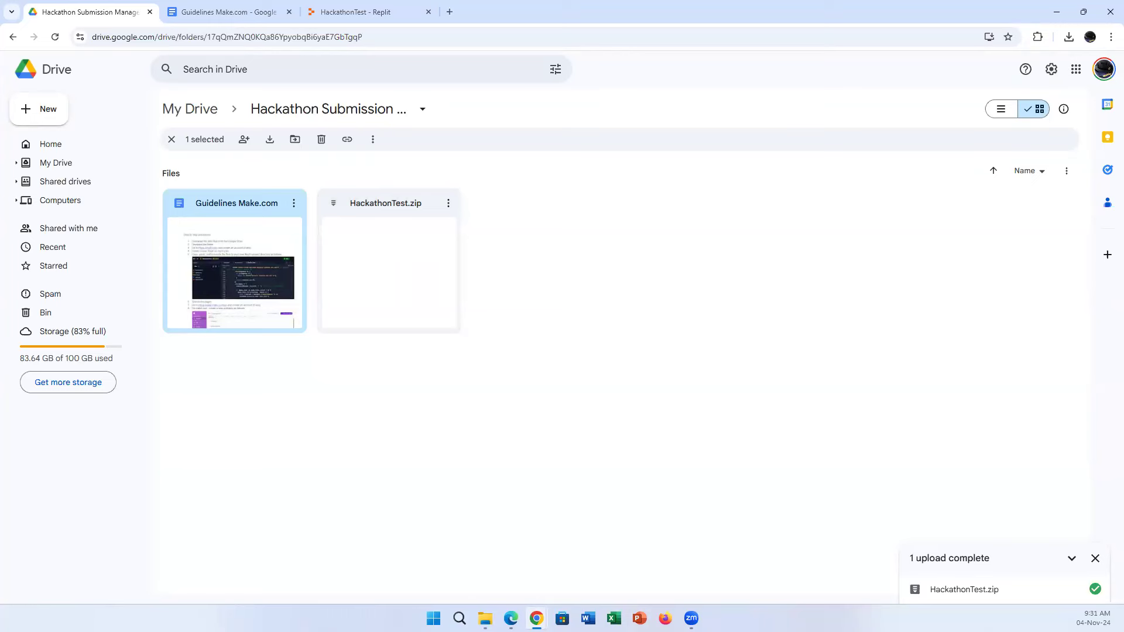
Upload HackathonTest.zip from the File Explorer window into the Hackathon Submission Drive folder.
mouse_move(485, 615)
left_click(515, 588)
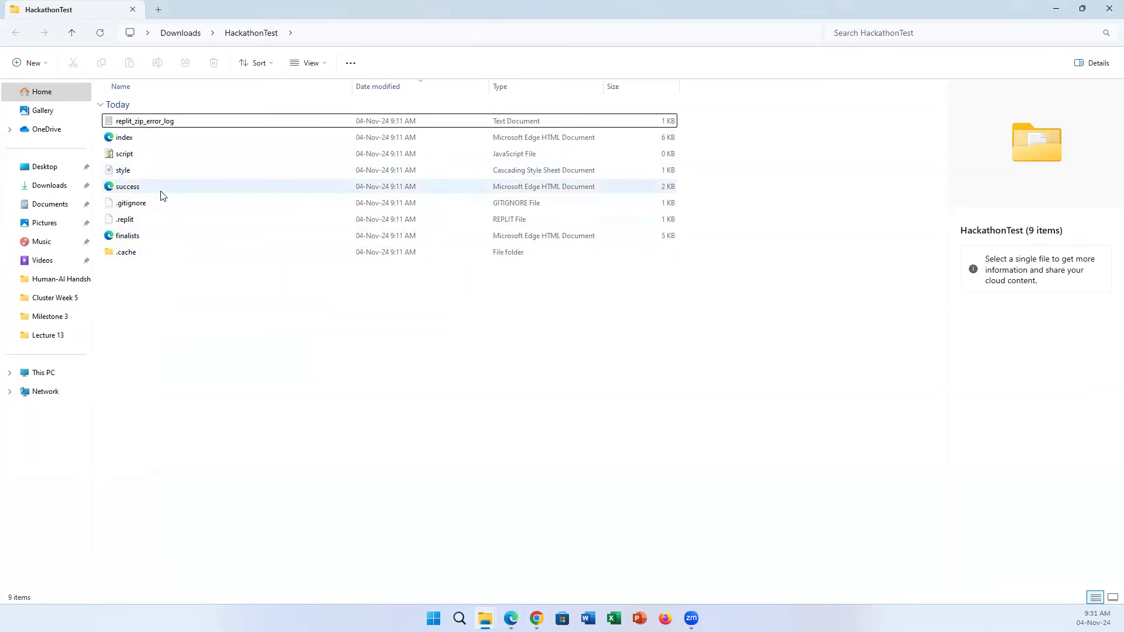
left_click(1057, 13)
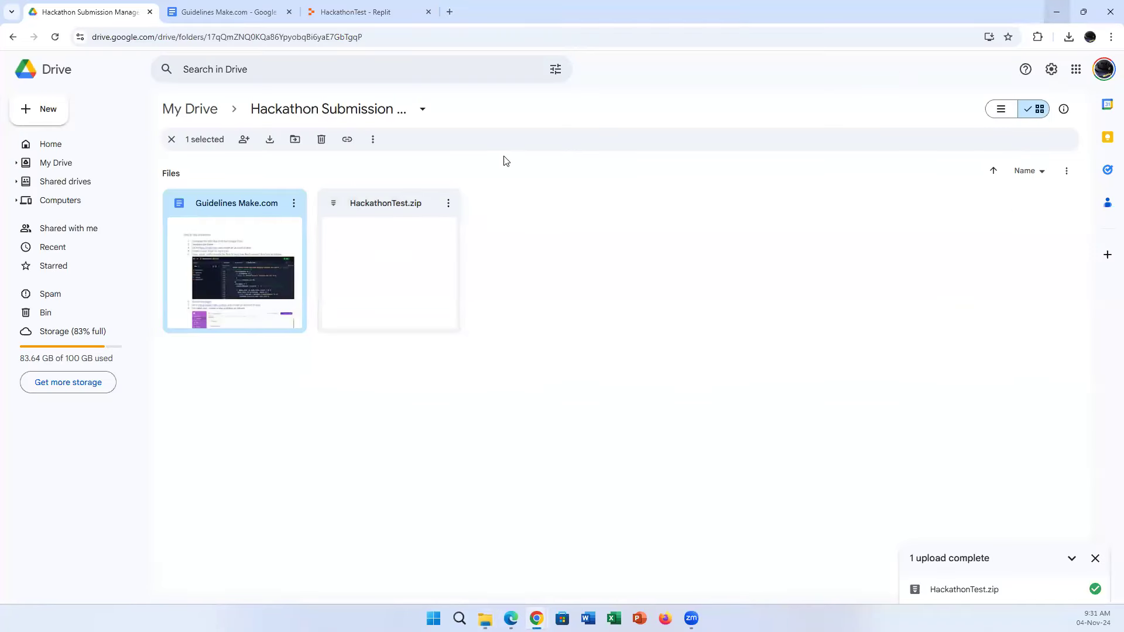
Switch to the HackathonTest Replit tab, select replit.com in the address bar, and open a new tab.
left_click(386, 8)
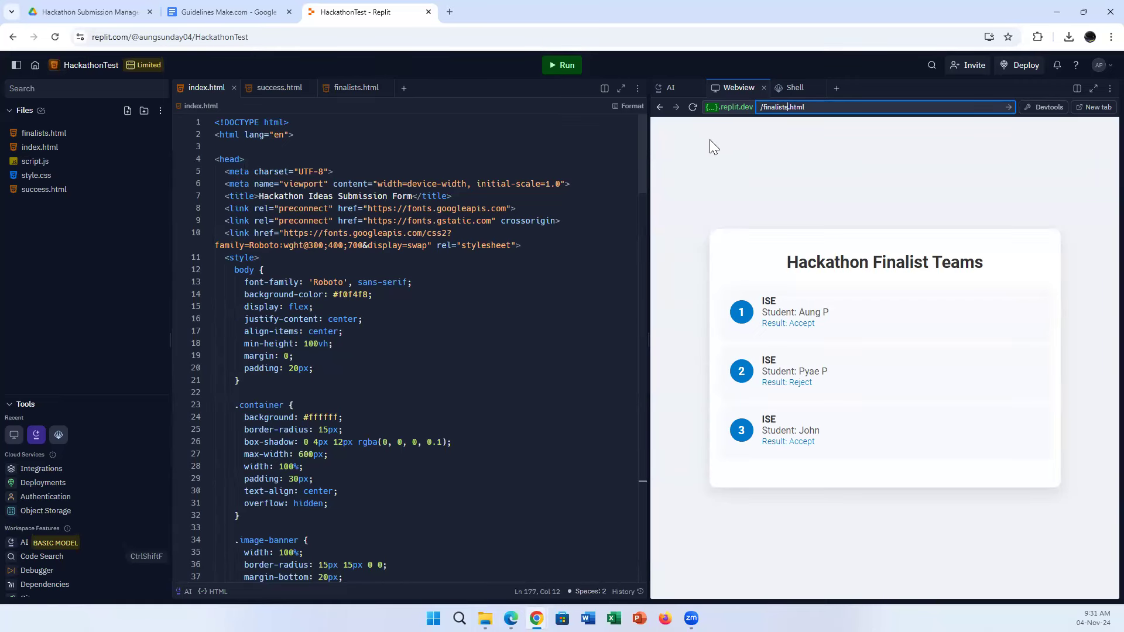
left_click_drag(129, 37, 92, 36)
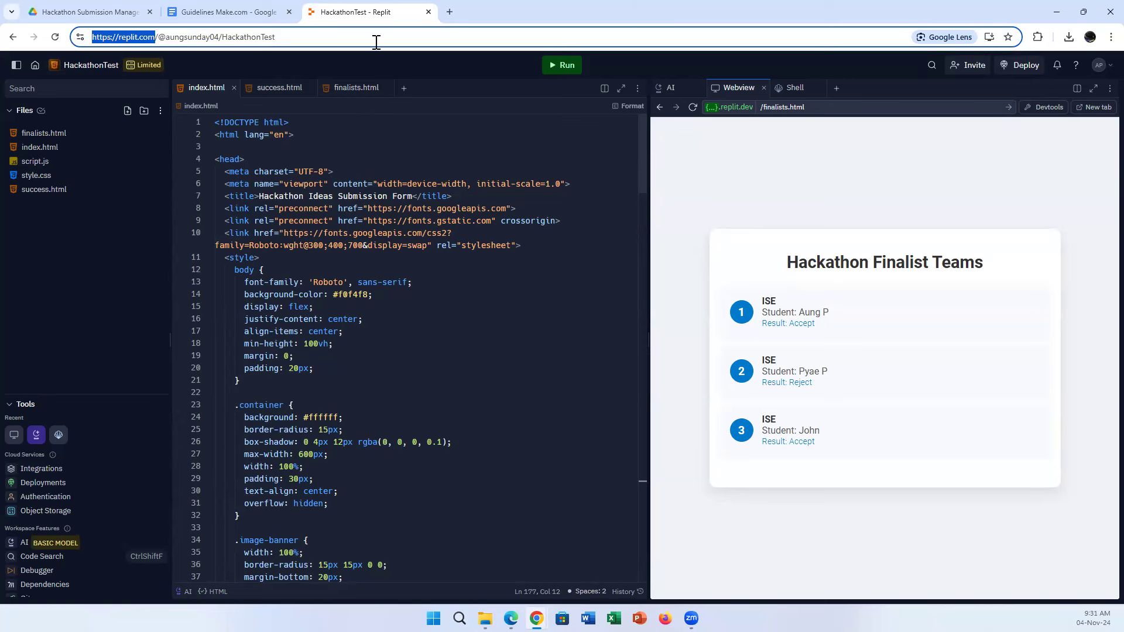
left_click(449, 12)
Go to replit.com in the new tab and start a new Repl via Create Repl.
type("rep")
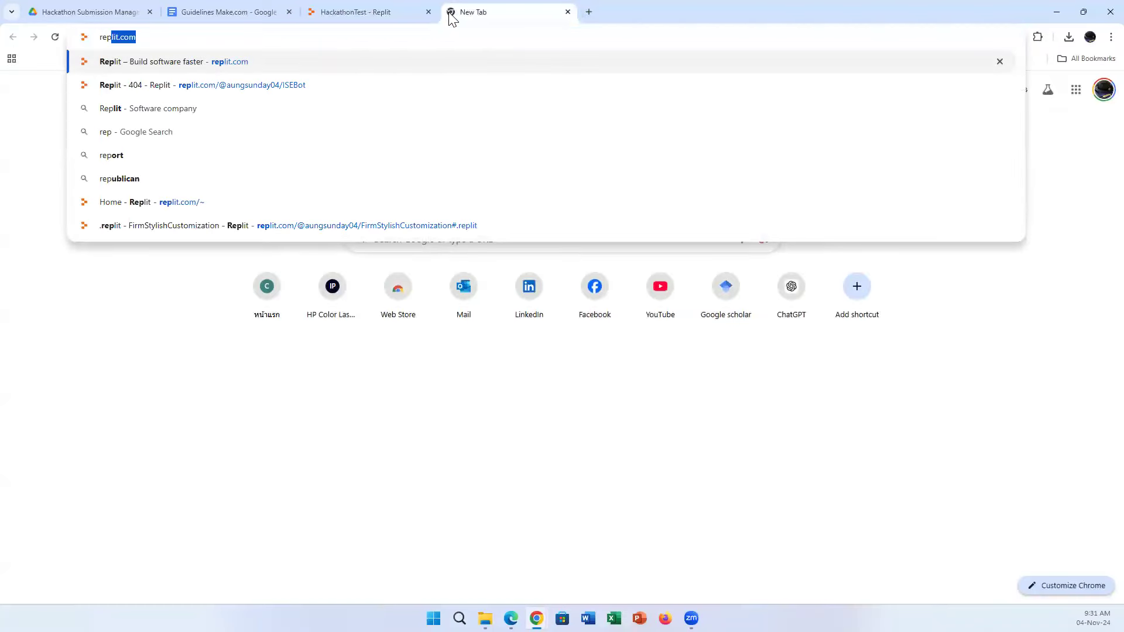
key("Return")
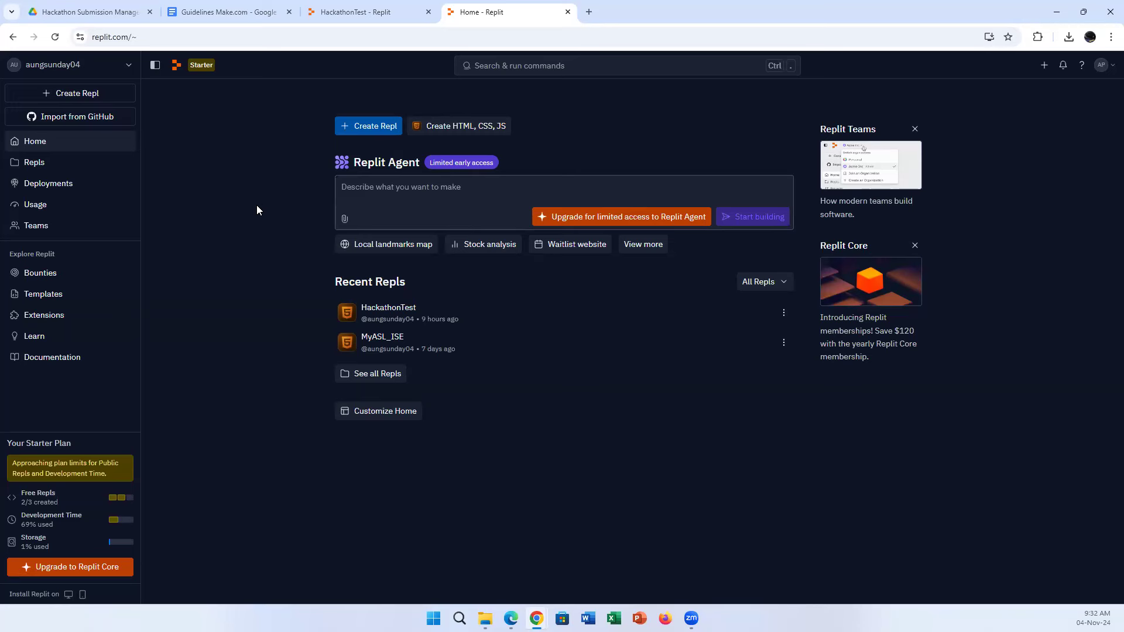
left_click(346, 204)
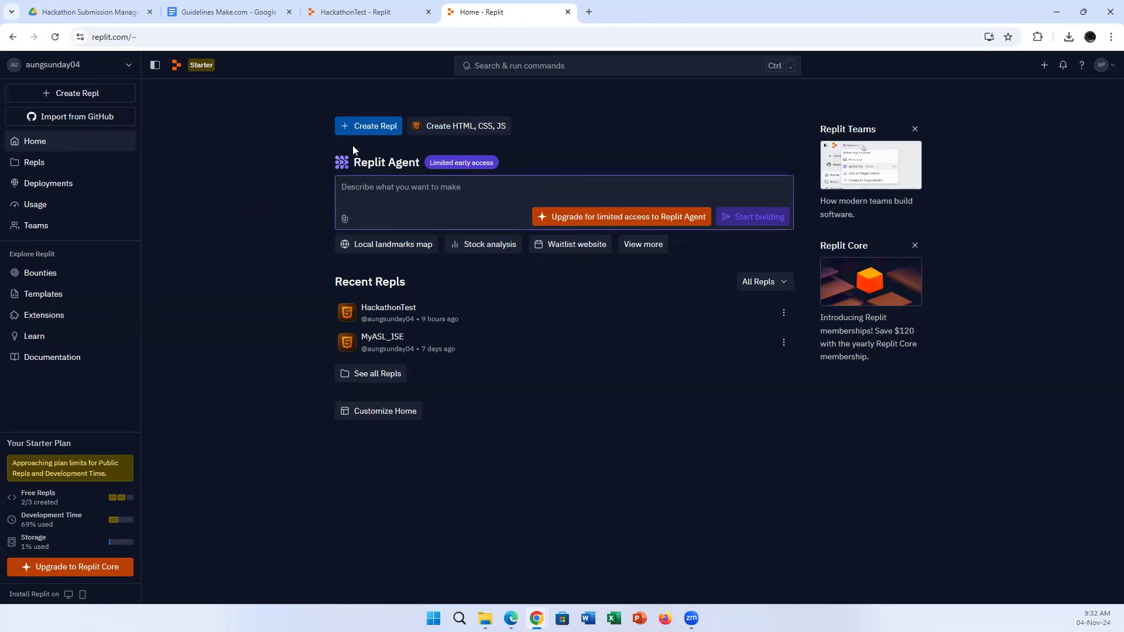
left_click(363, 128)
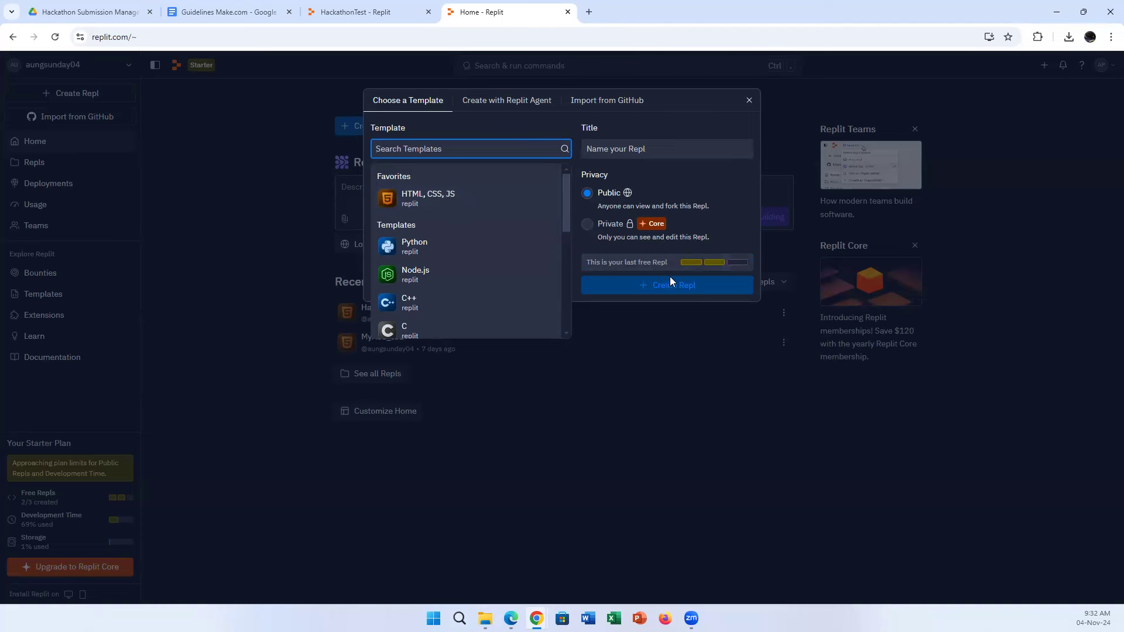
Cancel the Create Repl template dialog and go back to the HackathonTest project tab.
left_click(672, 460)
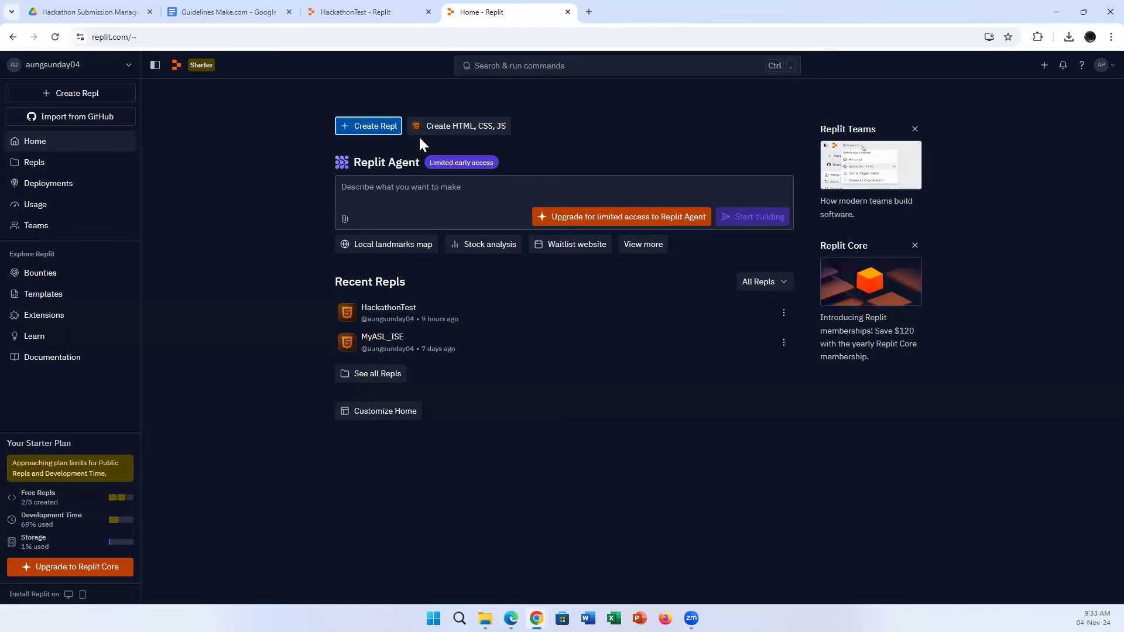
left_click(403, 12)
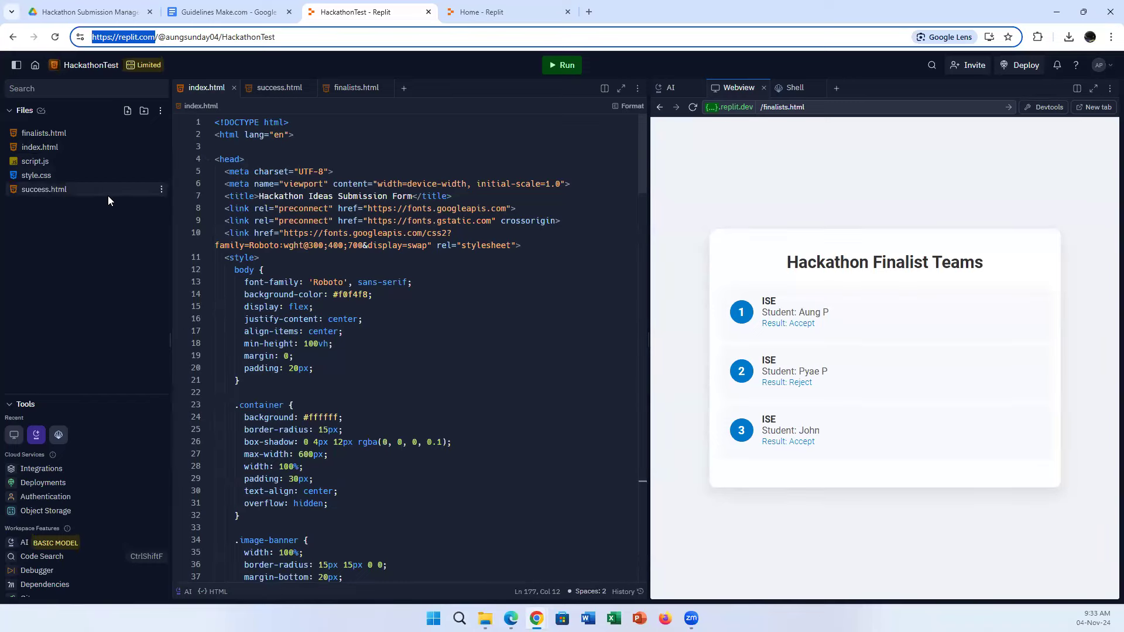
key("super+Right")
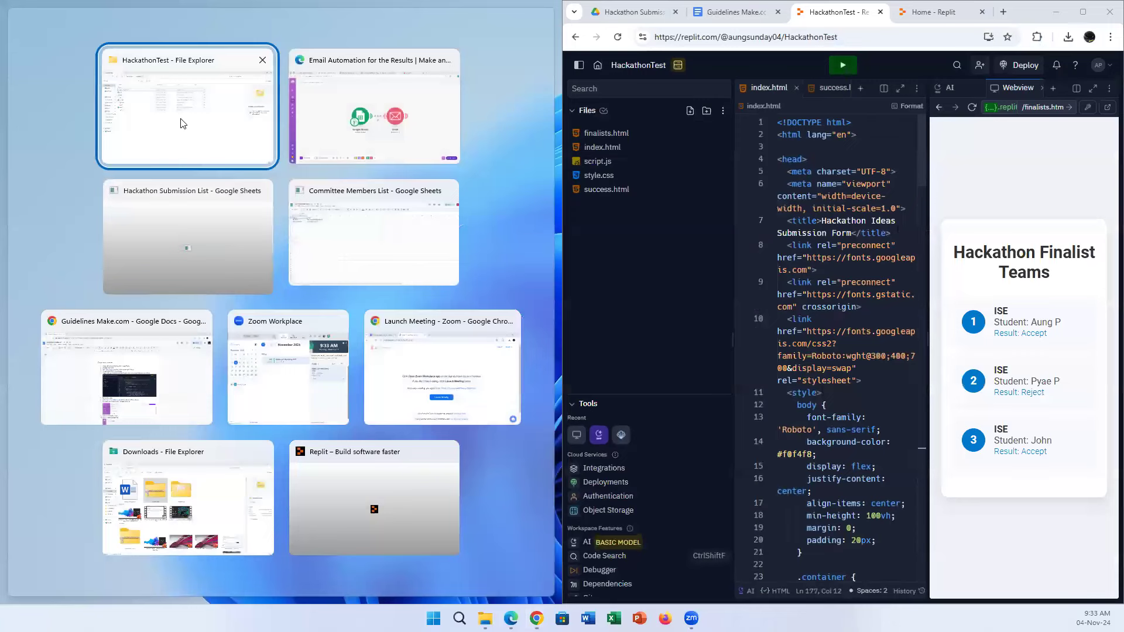
left_click(183, 123)
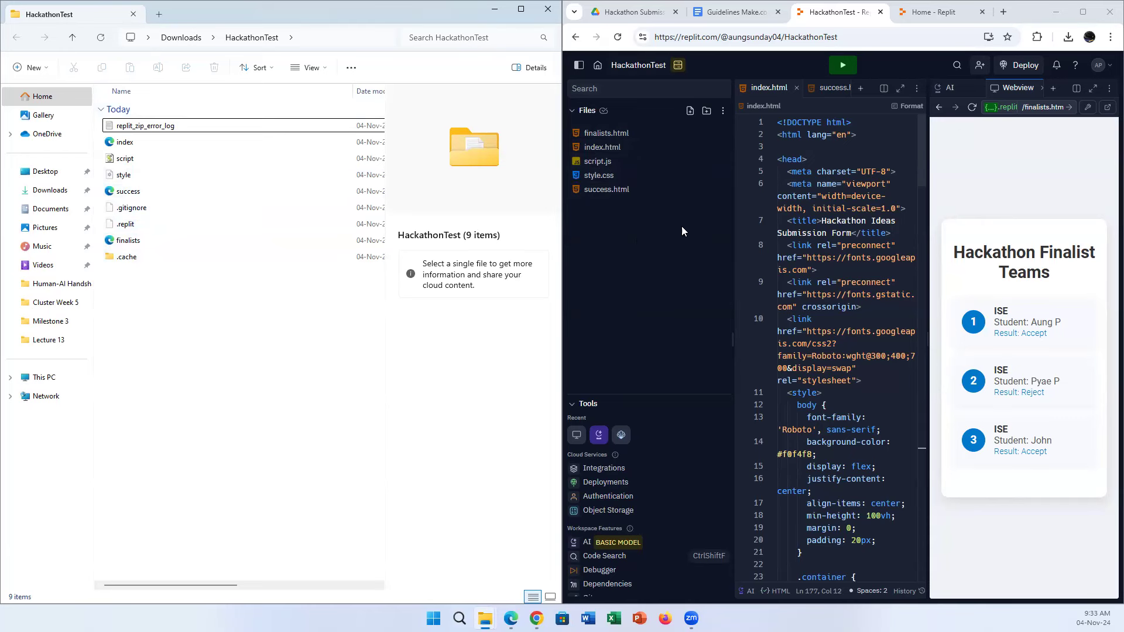
left_click(1082, 12)
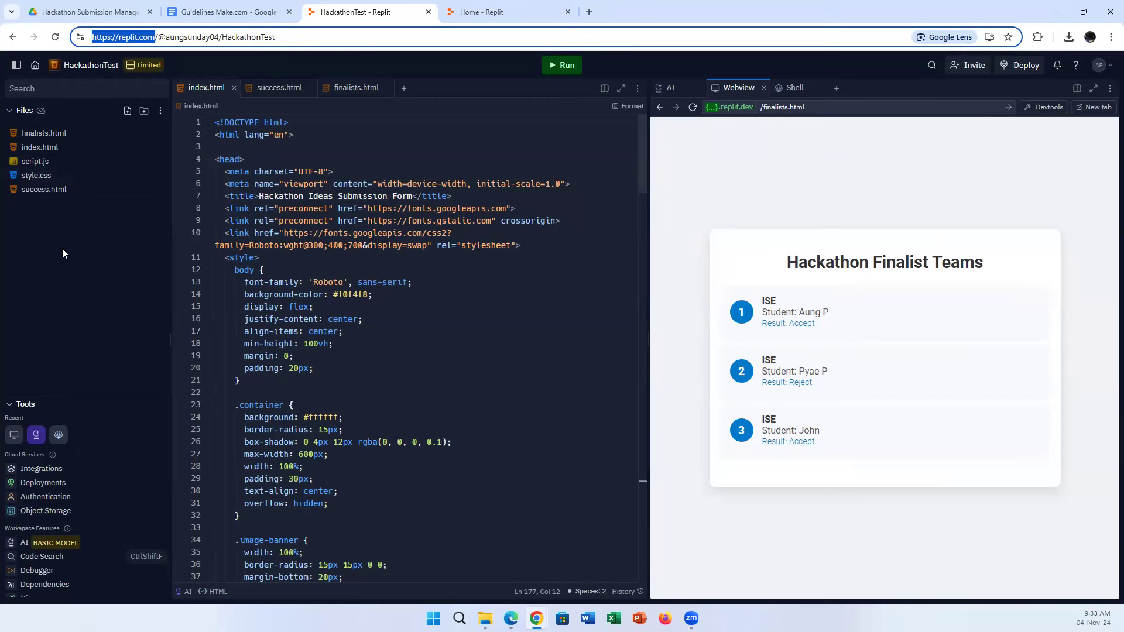
Open index.html, widen the code area, scroll to the webhook script, and select the preview address.
left_click(50, 150)
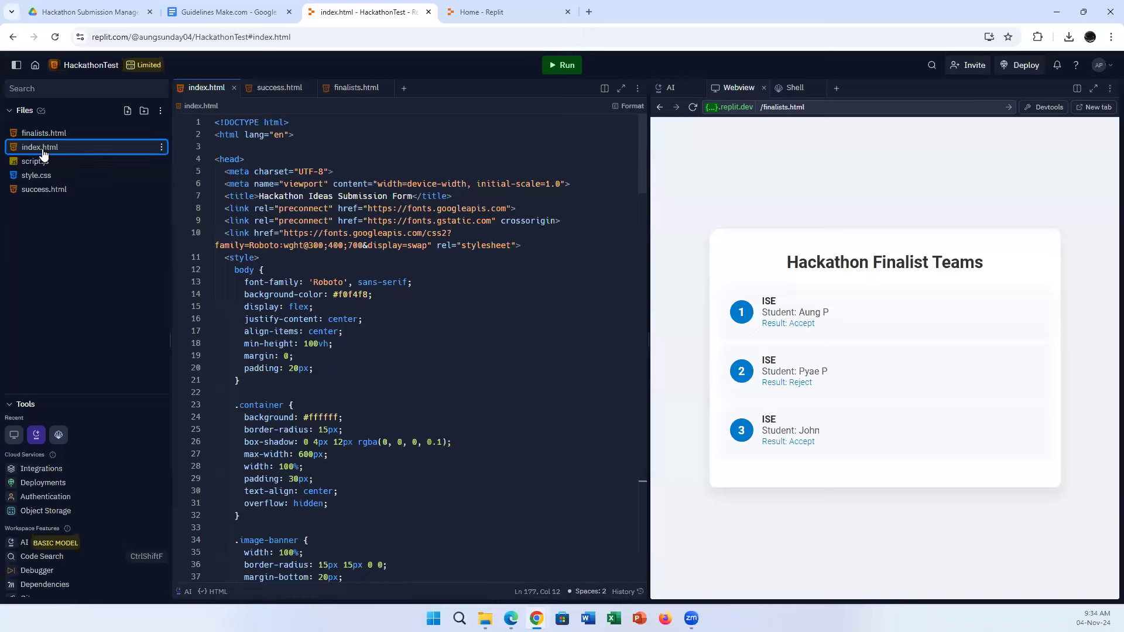
left_click_drag(647, 245, 844, 258)
scroll(595, 322, "down", 20)
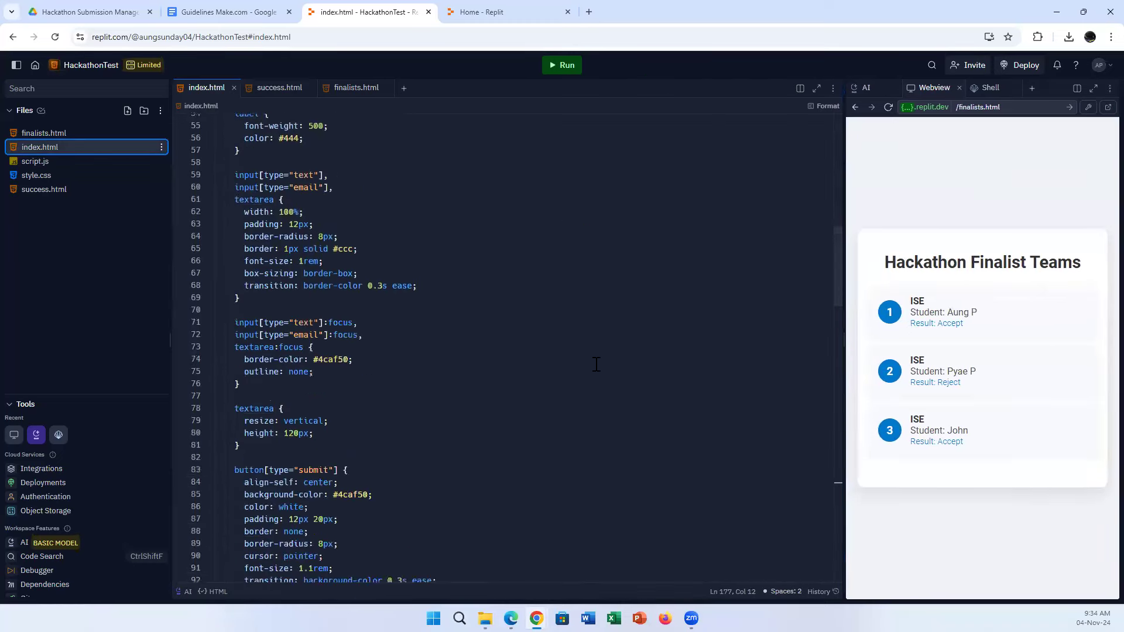
left_click(971, 109)
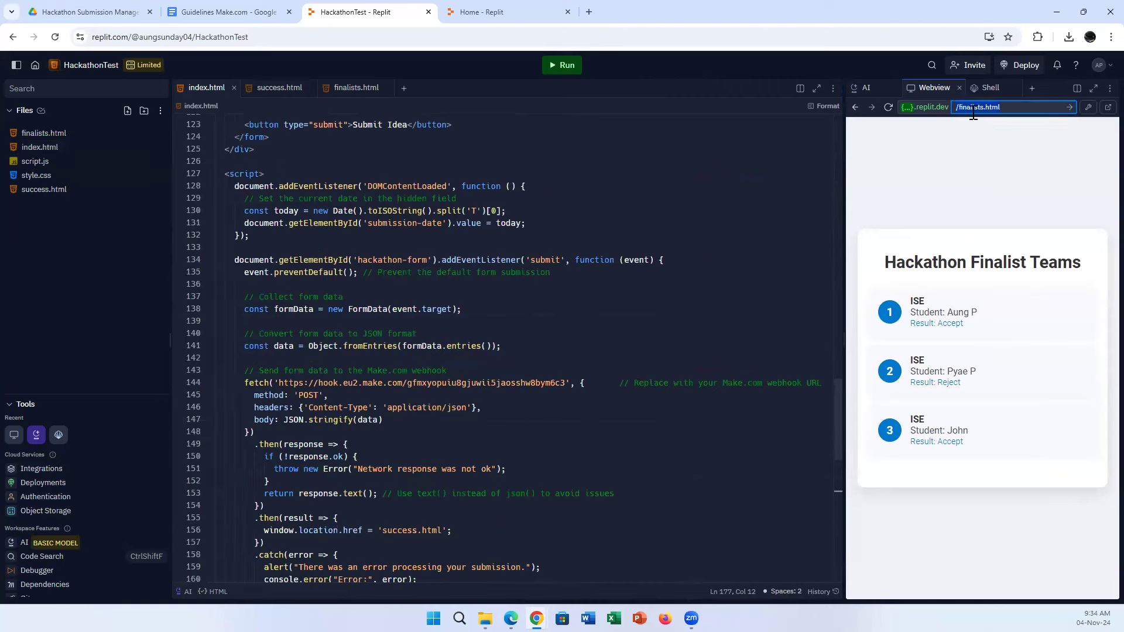
Point the Replit preview at the index page and widen it to show the whole form.
double_click(973, 107)
type("index")
key("Return")
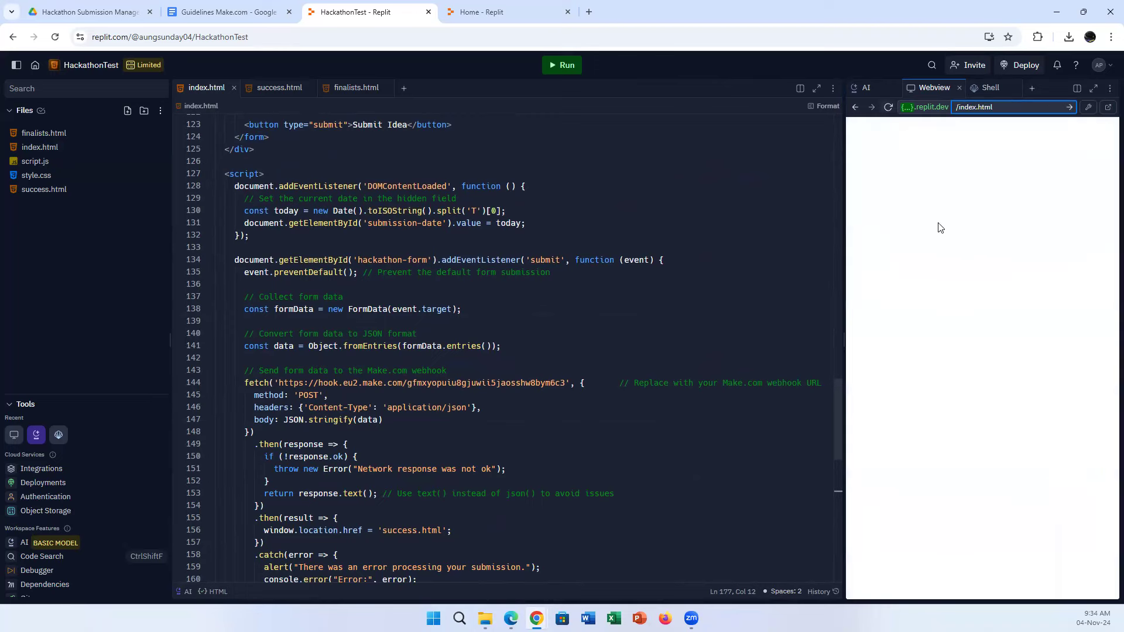
left_click_drag(843, 234, 605, 232)
Look over the Hackathon Ideas Submission Form, then return to Make.com in Edge.
scroll(899, 289, "down", 6)
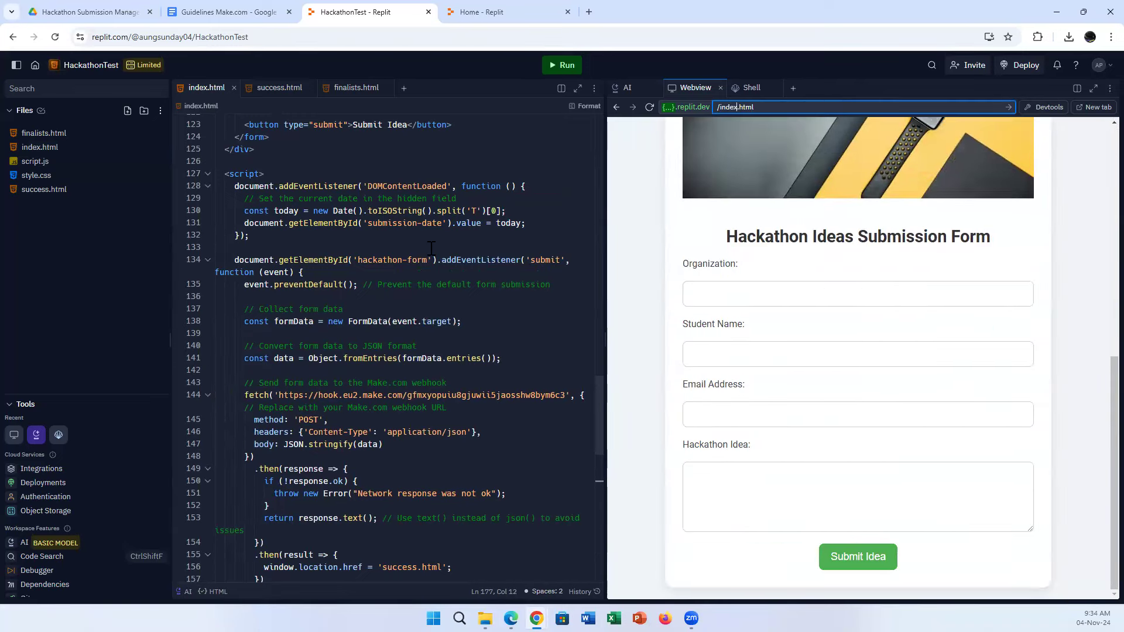
scroll(416, 314, "down", 5)
scroll(910, 346, "up", 5)
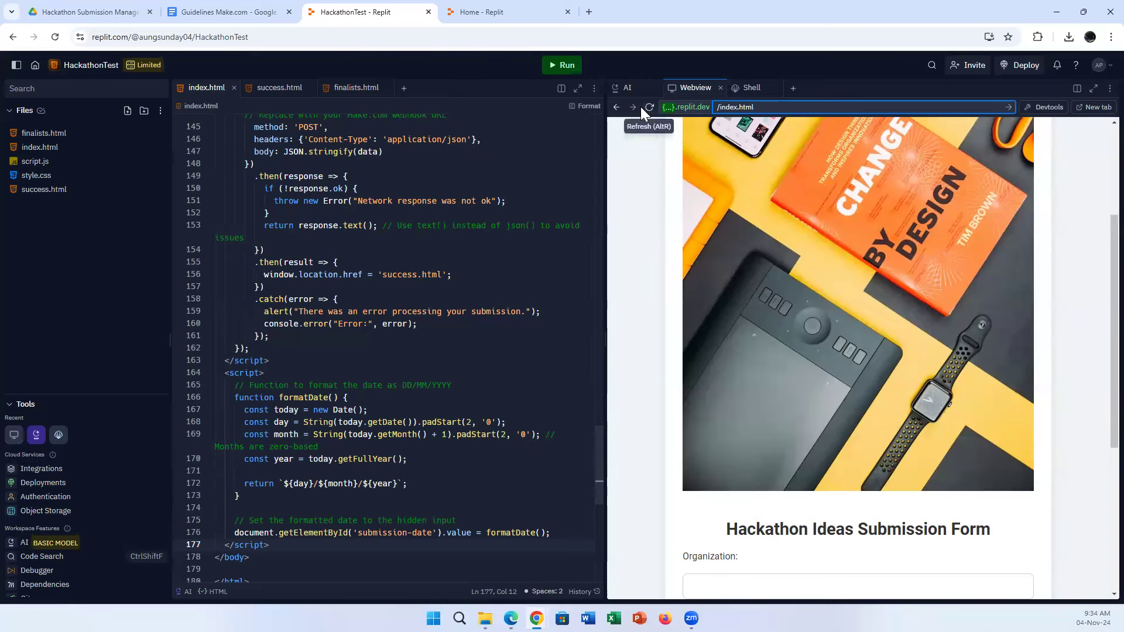
scroll(891, 481, "down", 5)
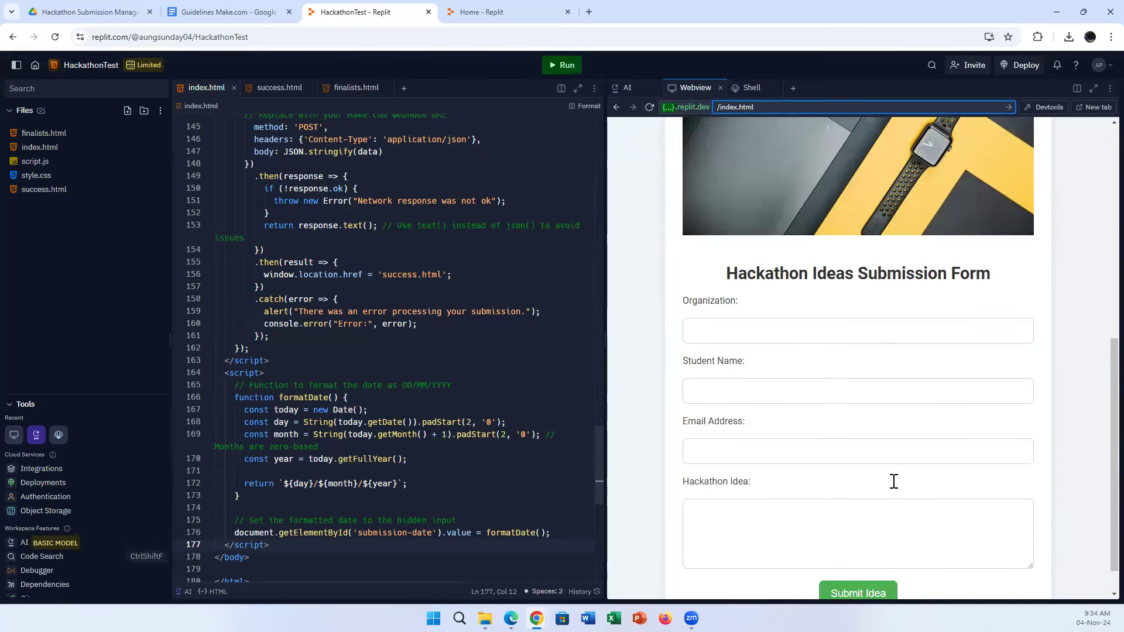
scroll(896, 477, "up", 3)
scroll(954, 489, "up", 3)
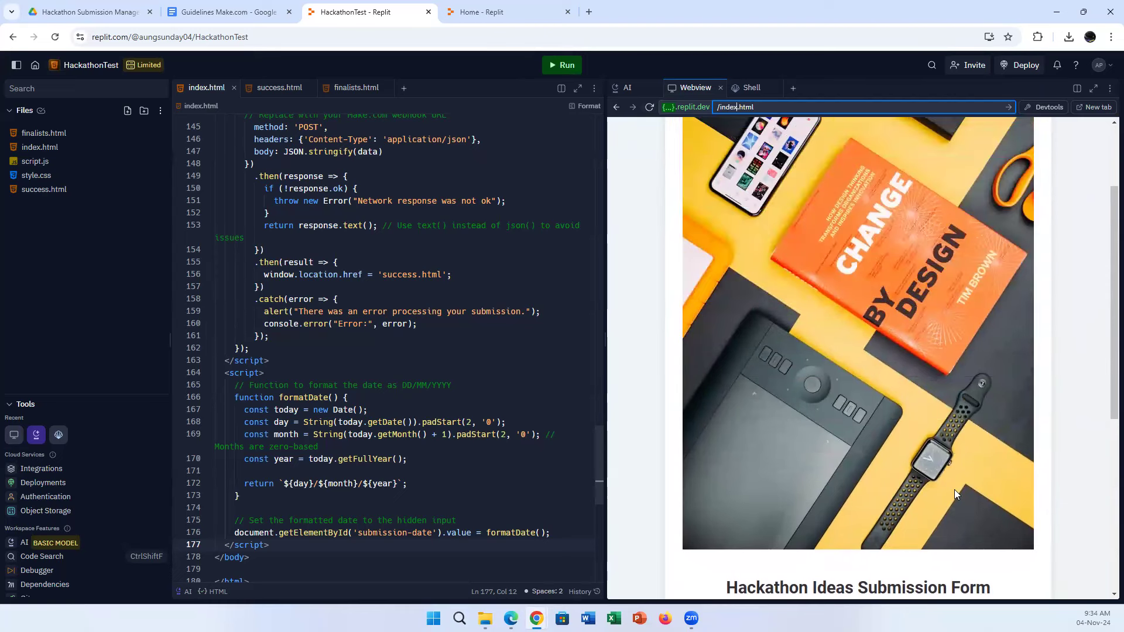
scroll(954, 489, "down", 6)
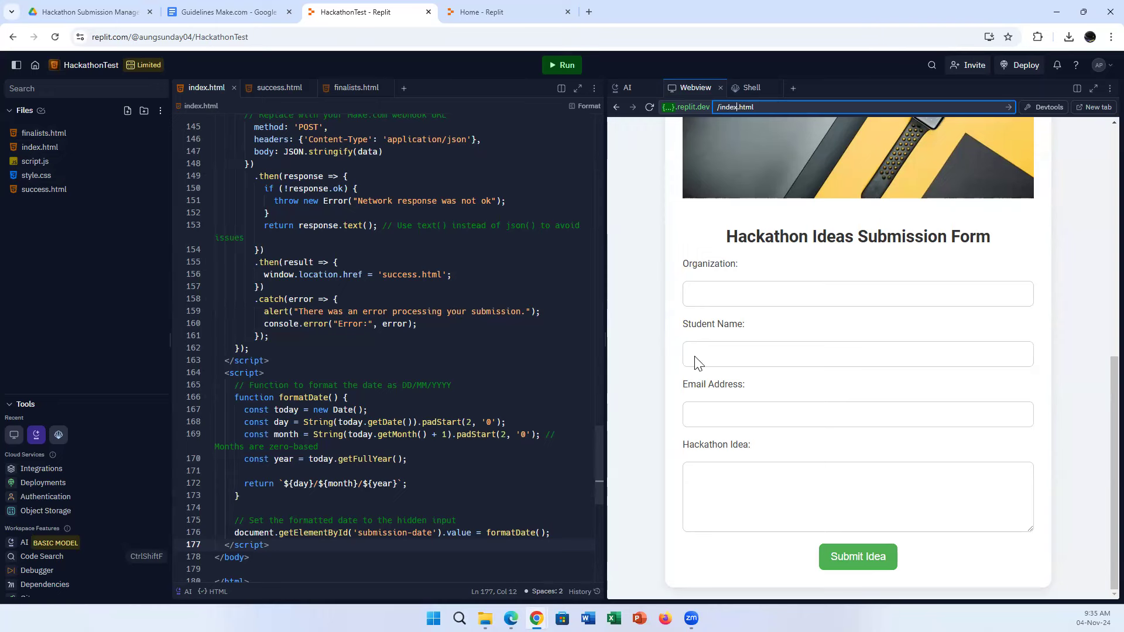
scroll(904, 366, "up", 3)
scroll(904, 365, "down", 3)
scroll(515, 370, "up", 3)
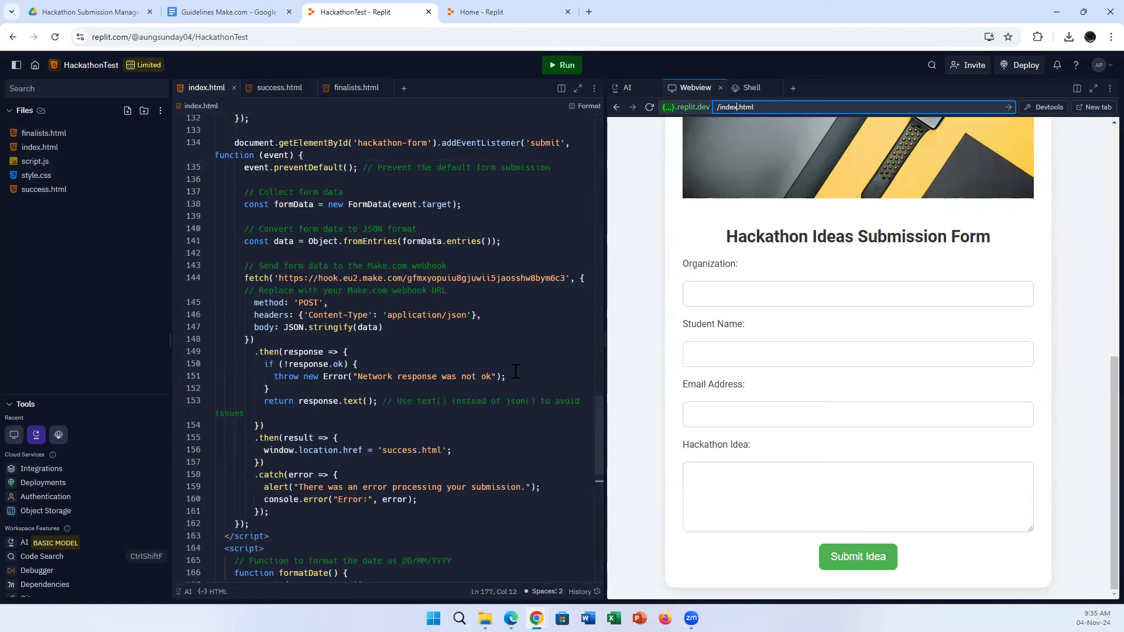
scroll(516, 370, "up", 1)
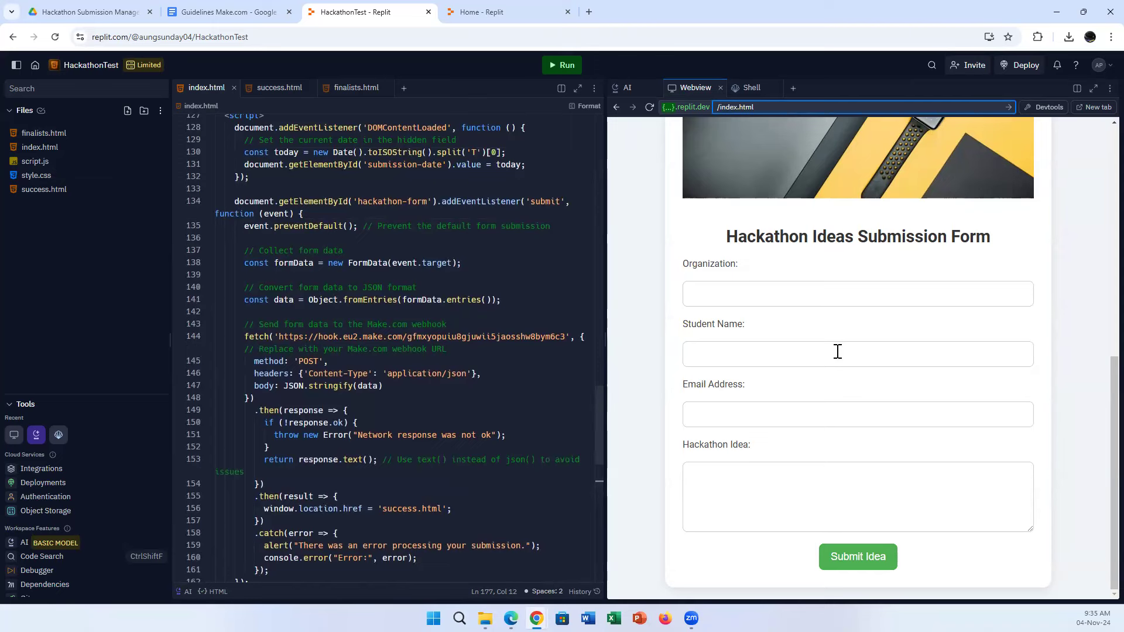
left_click(510, 618)
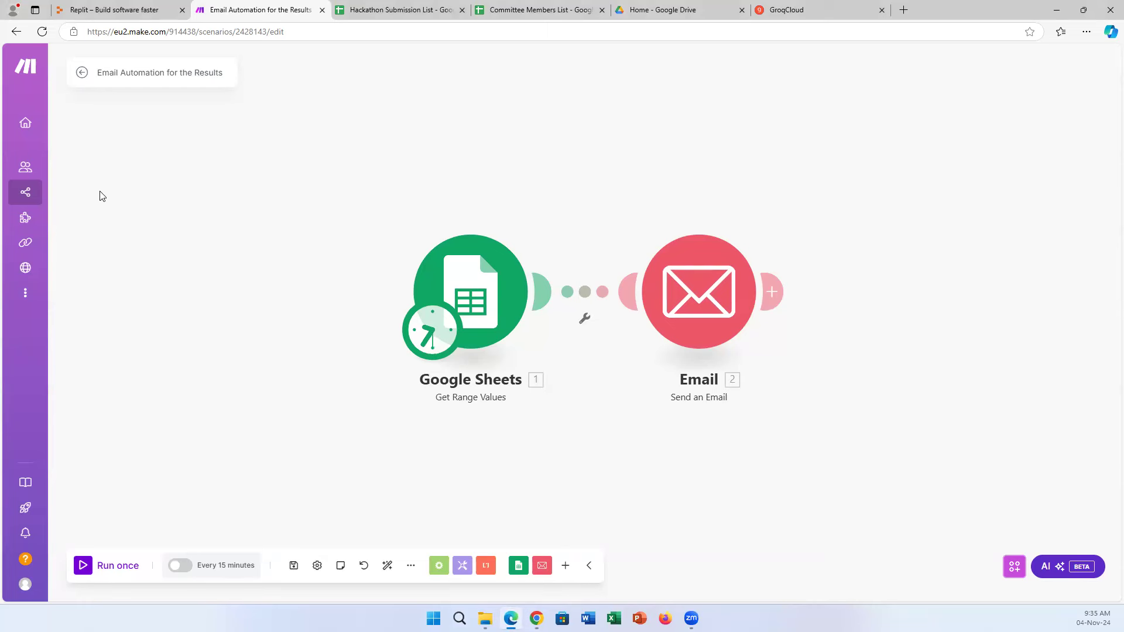
Browse the scenarios list and reopen the ISE_Hackathon_Management_System scenario.
mouse_move(25, 192)
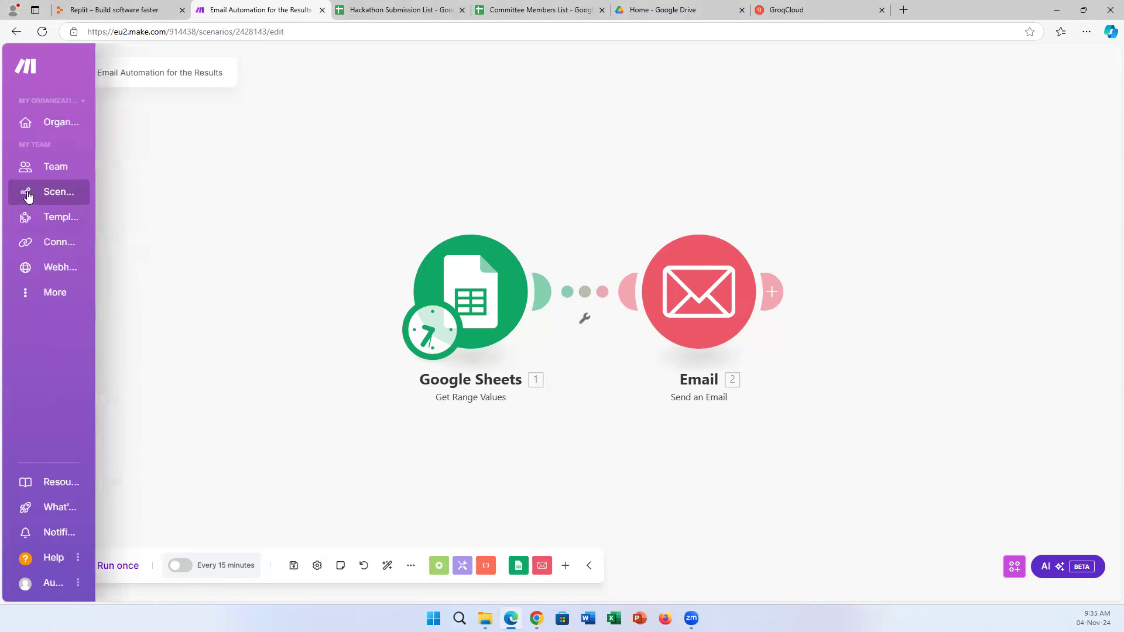
left_click(56, 204)
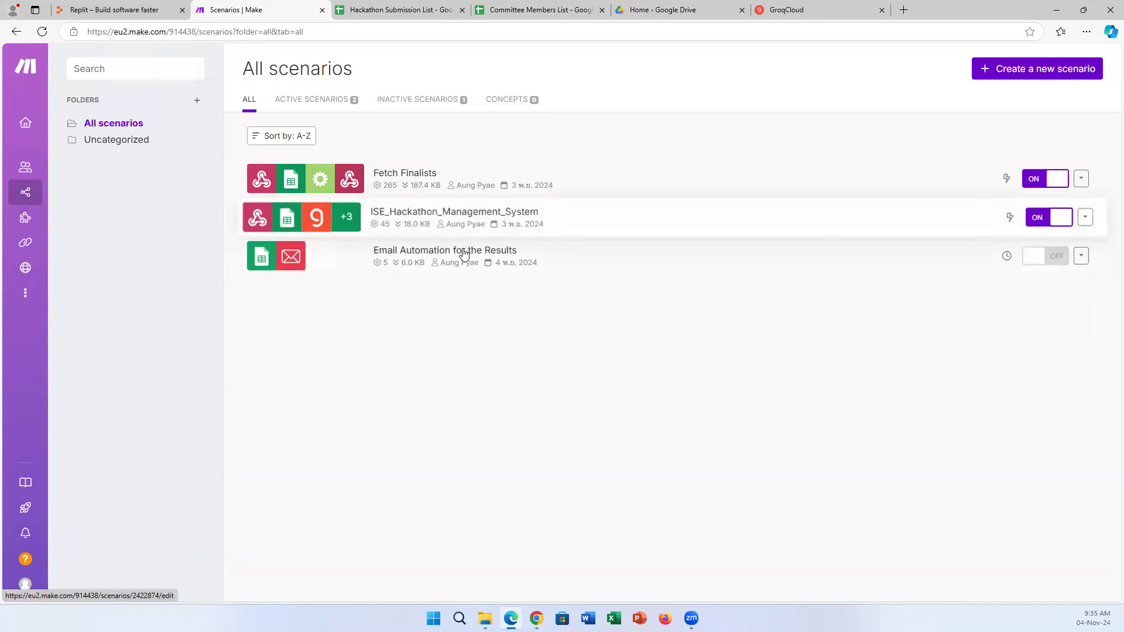
left_click(502, 228)
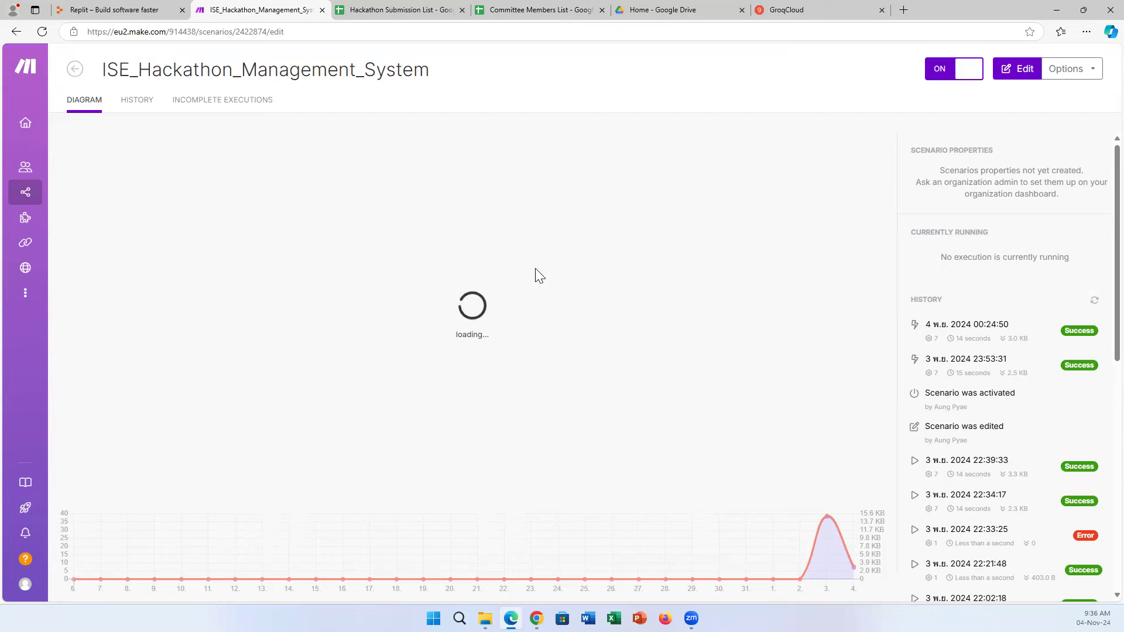
left_click(109, 8)
left_click(224, 7)
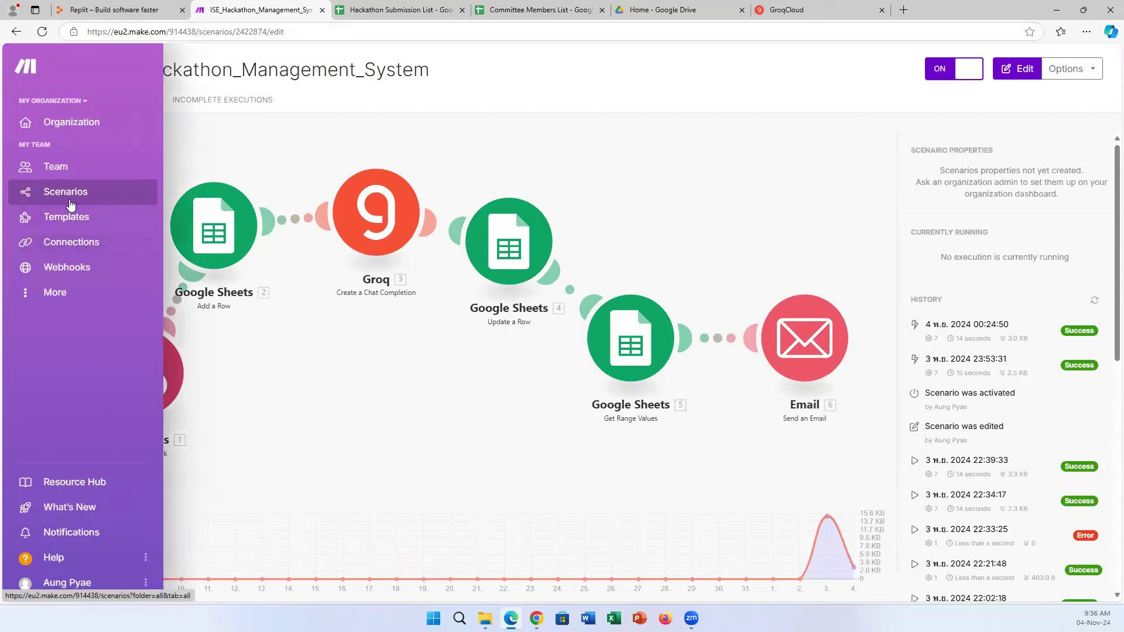
Go back to the scenarios list and create a new scenario.
left_click(68, 204)
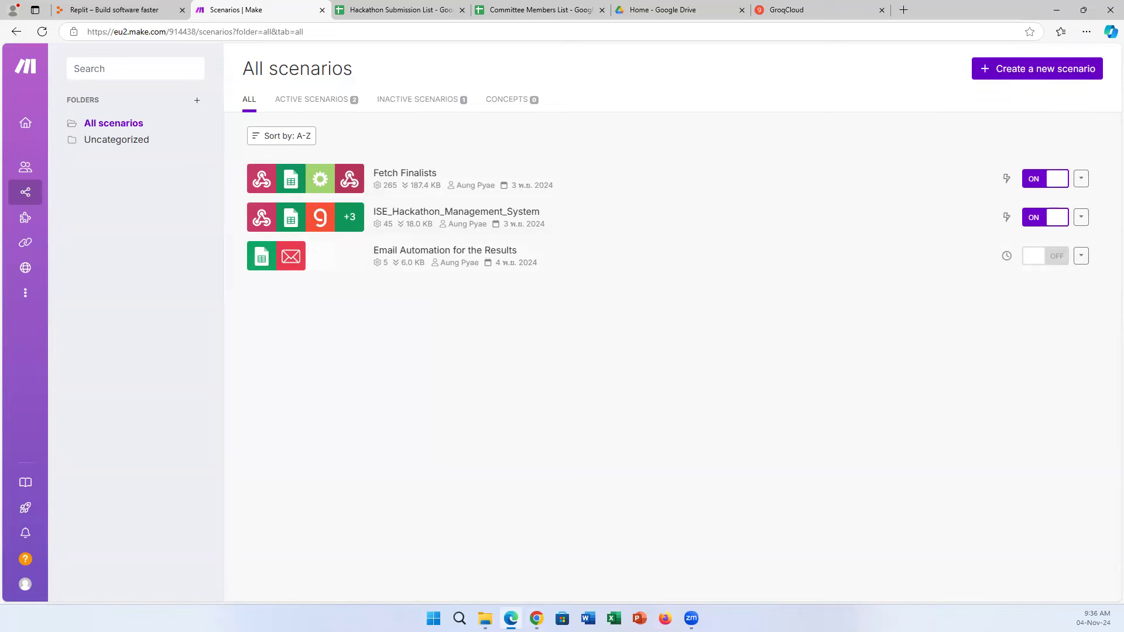
left_click(536, 618)
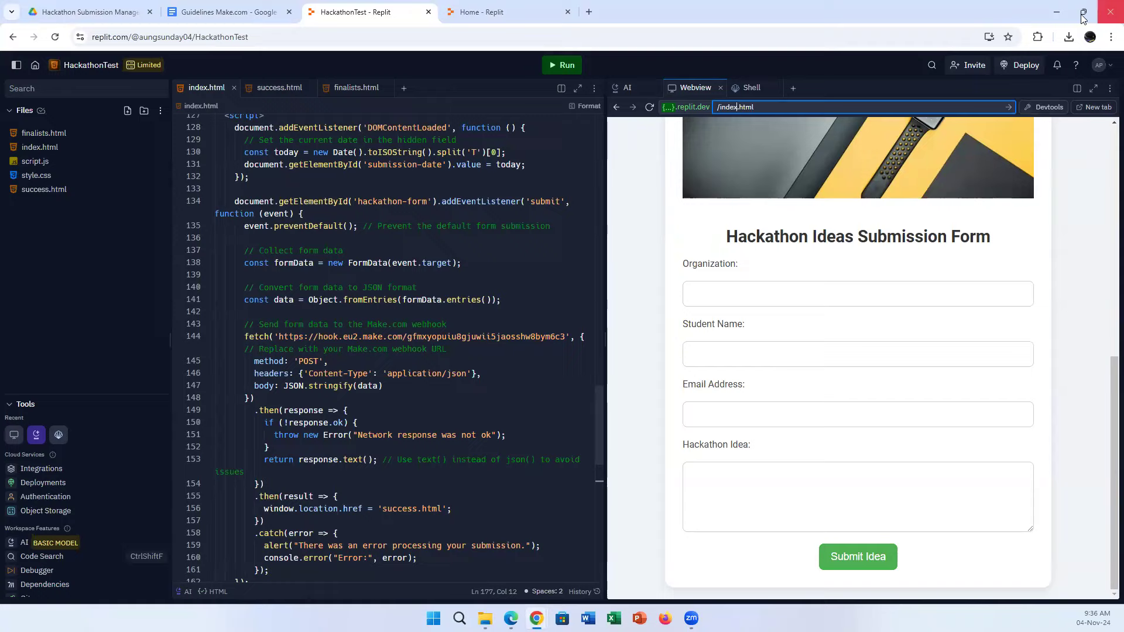
left_click(1056, 12)
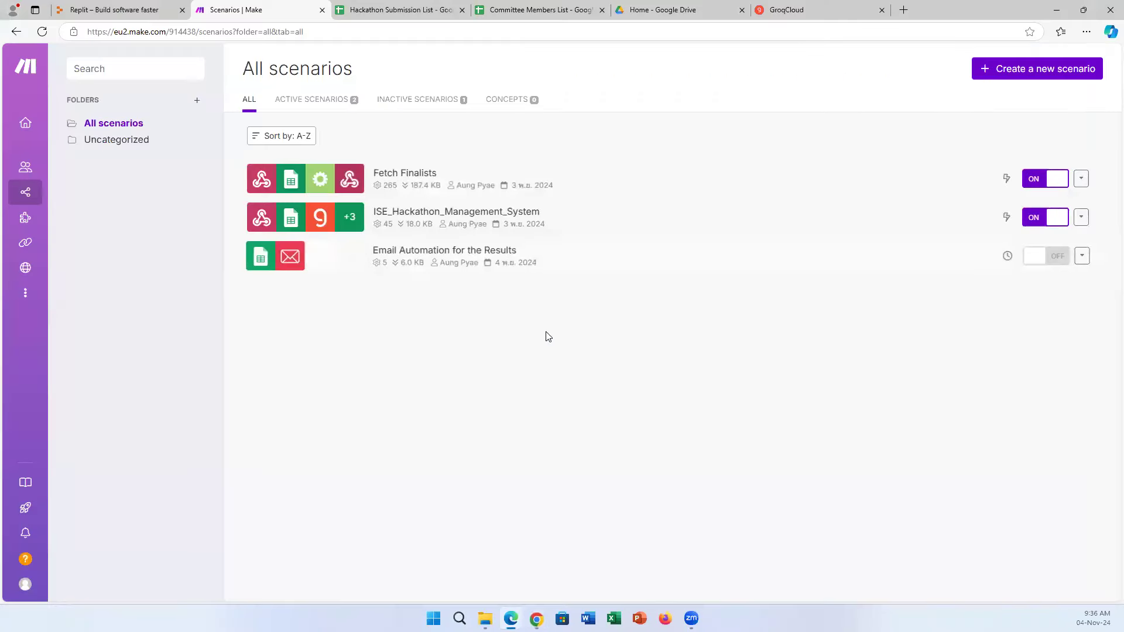
left_click(1028, 72)
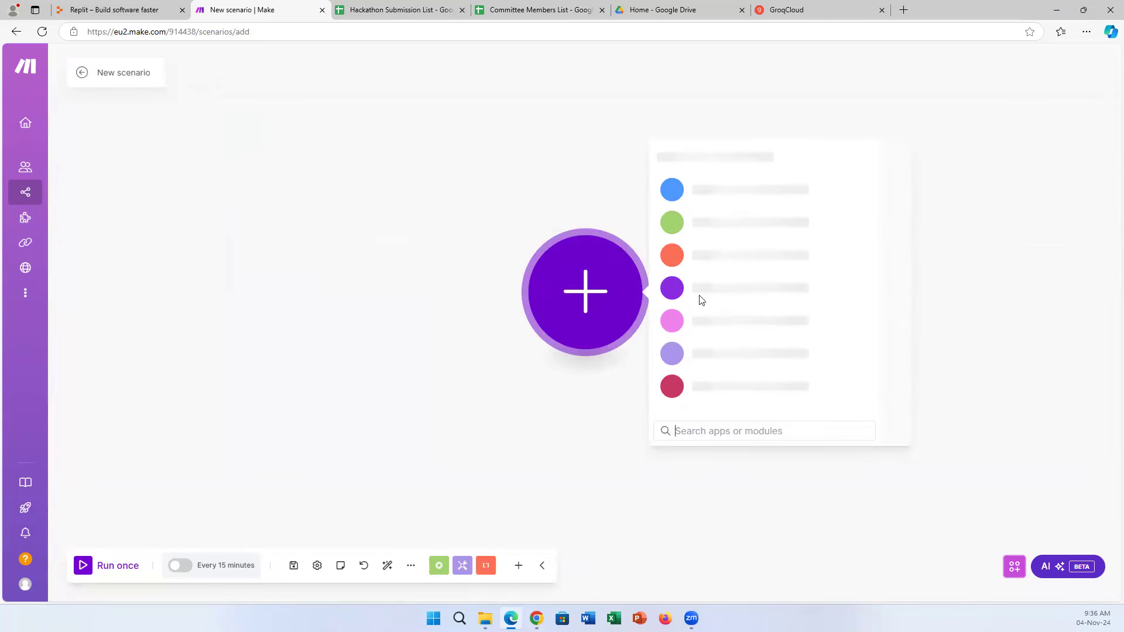
Rename 'New scenario' to 'Hackathon_Test_MgmSystem' and centre the empty starting module on the canvas.
left_click(145, 72)
key("ctrl+BackSpace")
key("ctrl+BackSpace")
type("Hackathon_Test")
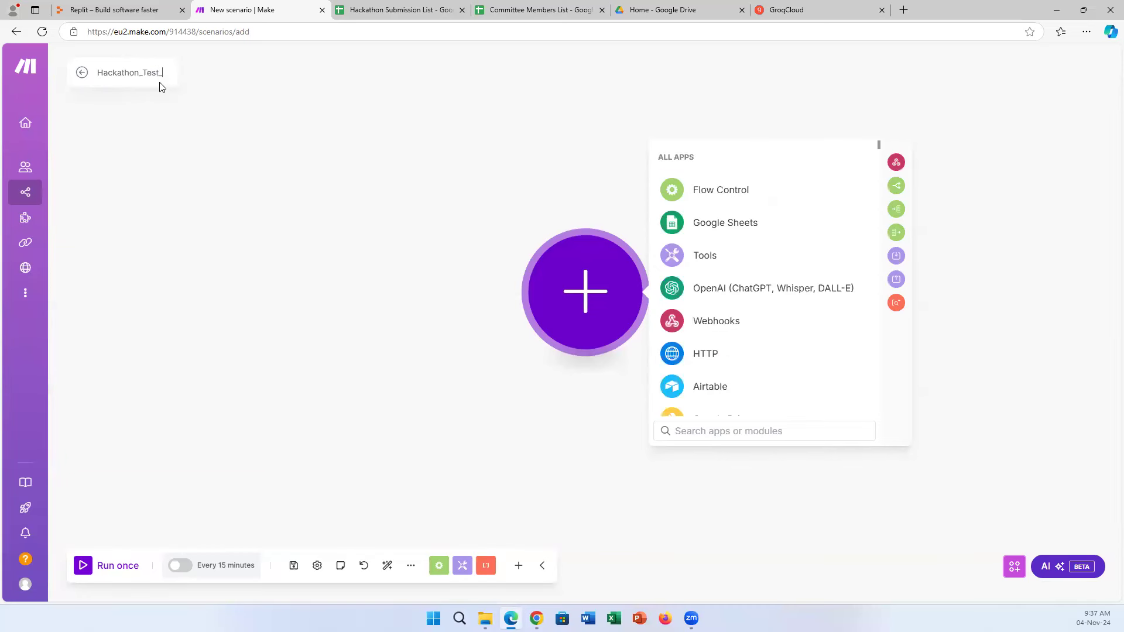
type("_MgmSystem")
left_click(299, 240)
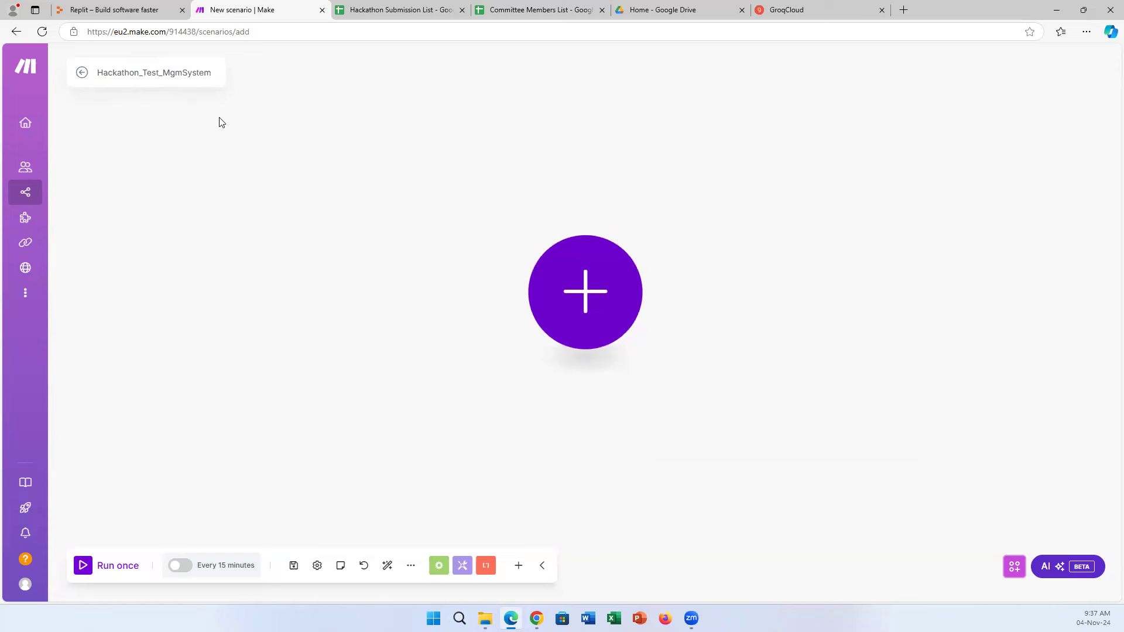
left_click_drag(599, 275, 423, 233)
left_click_drag(303, 242, 534, 293)
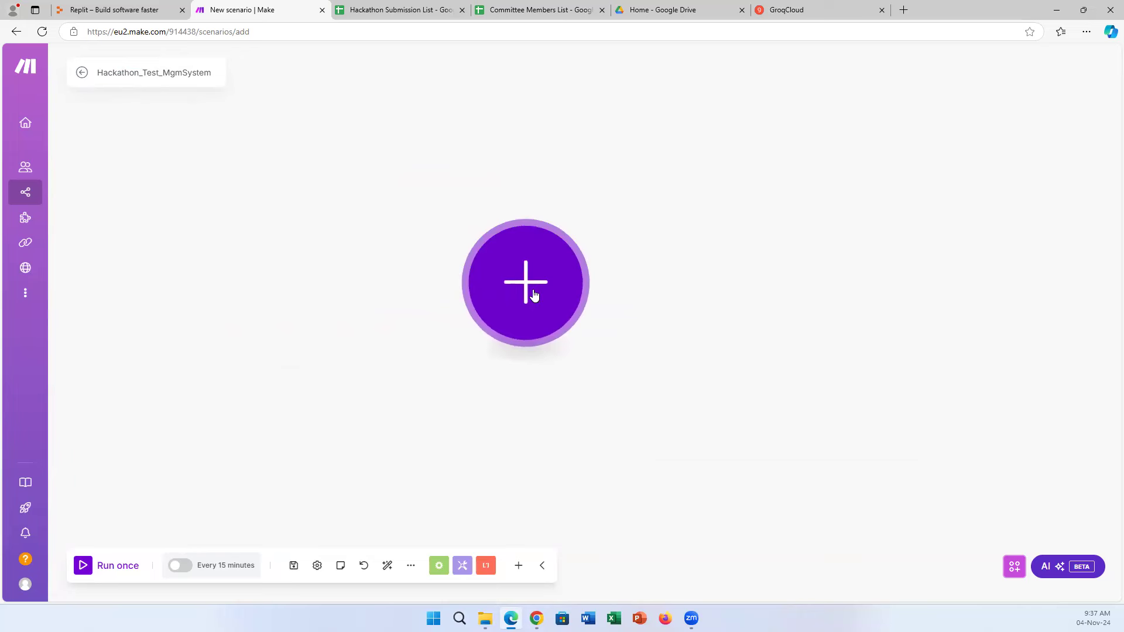
Pick the Webhooks app's Custom webhook trigger for the first module.
left_click(534, 293)
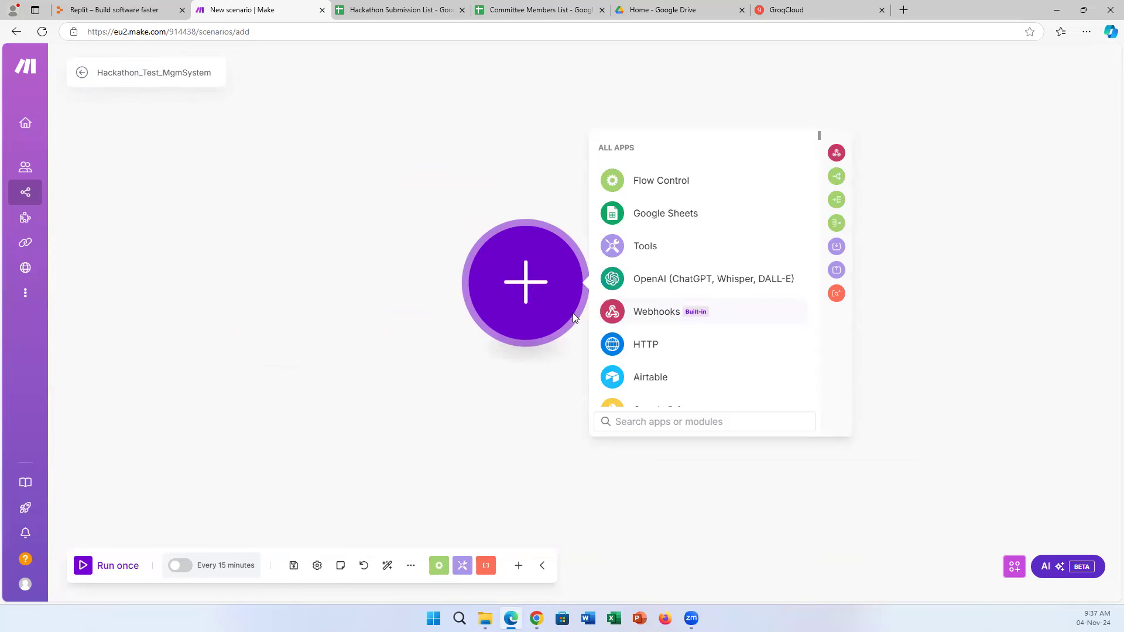
left_click(651, 319)
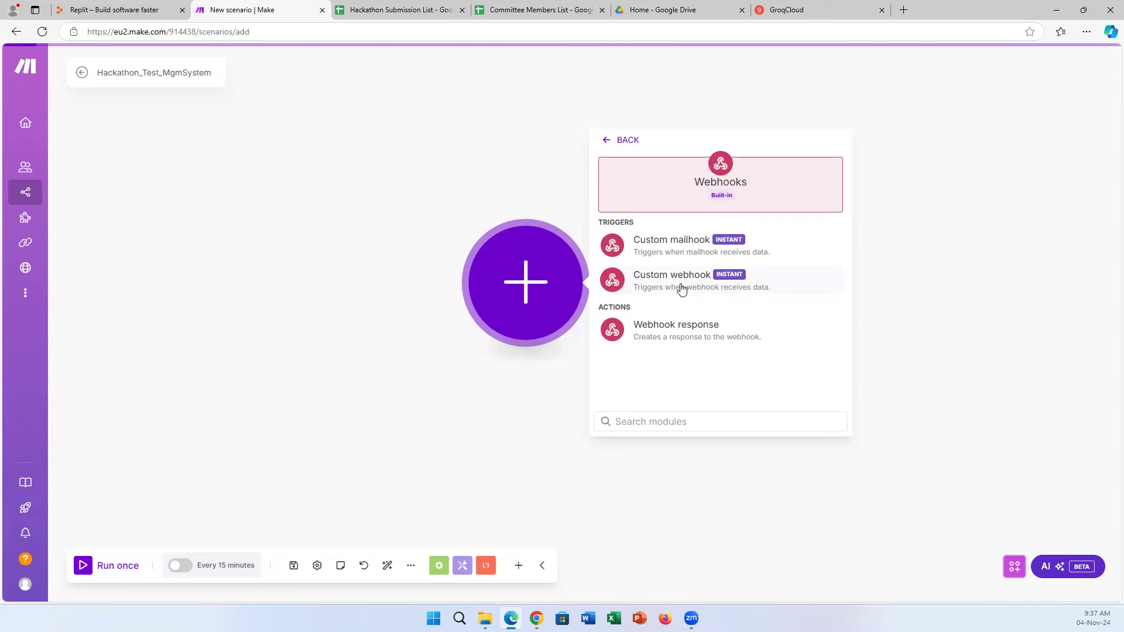
left_click(682, 287)
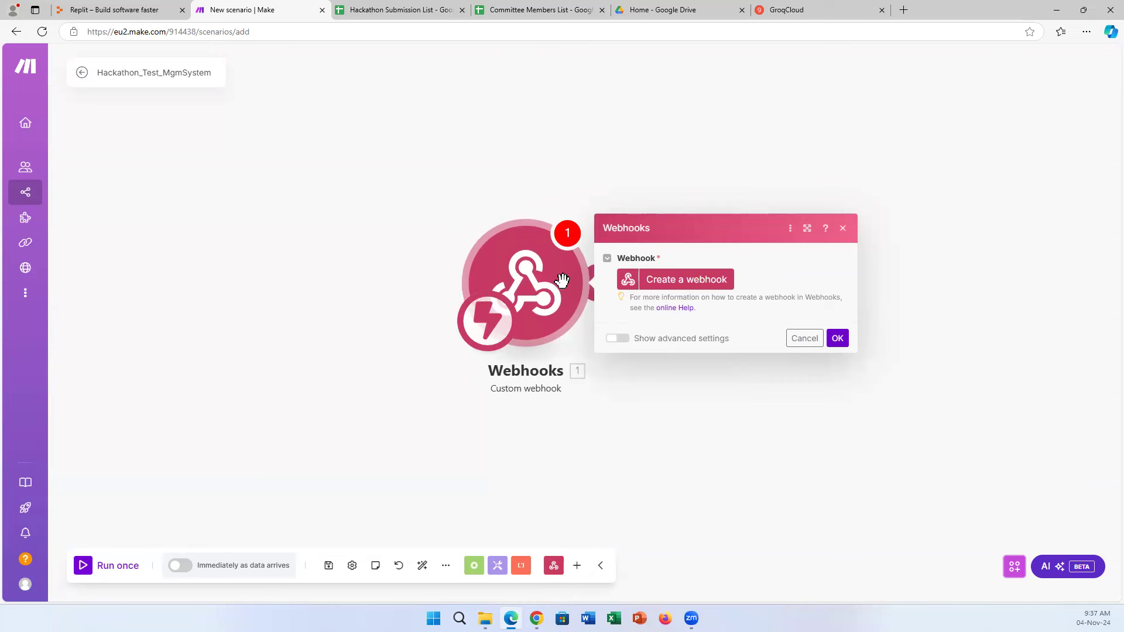
Create and save a webhook named 'Receive data from the index page', then copy its address.
left_click(718, 286)
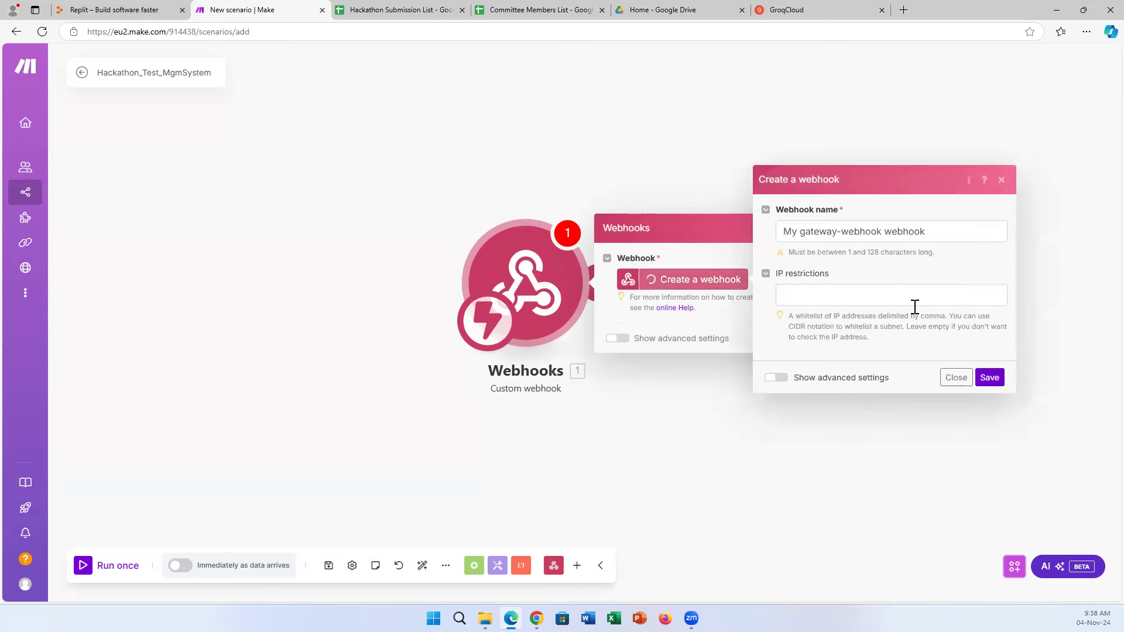
triple_click(780, 232)
type("Receive data from ")
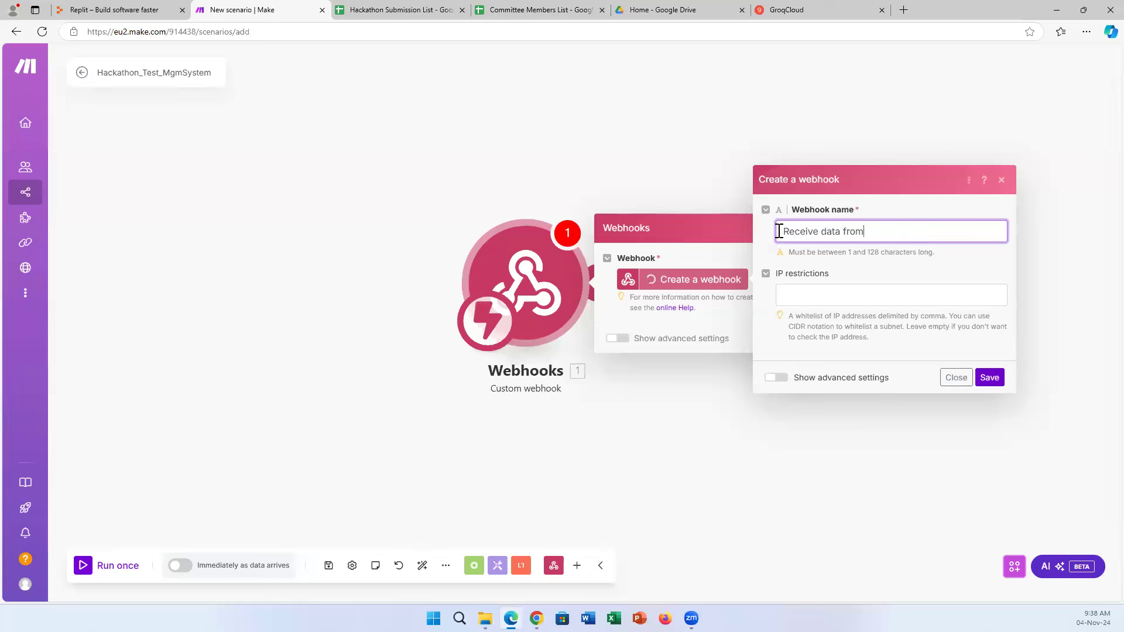
type("the index page")
left_click(795, 379)
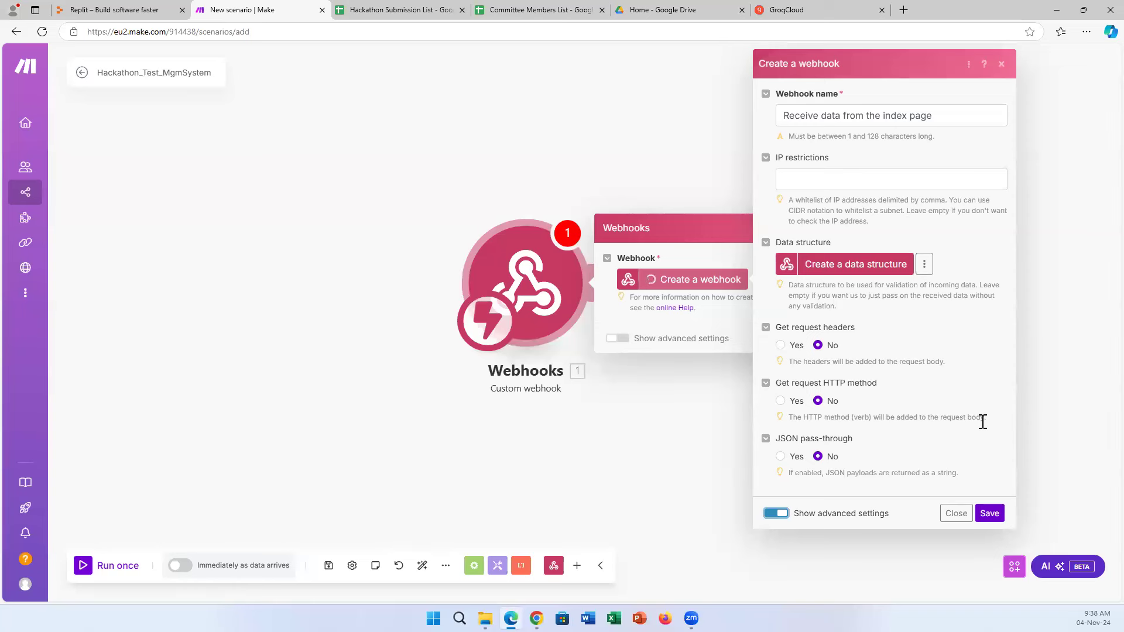
left_click(989, 513)
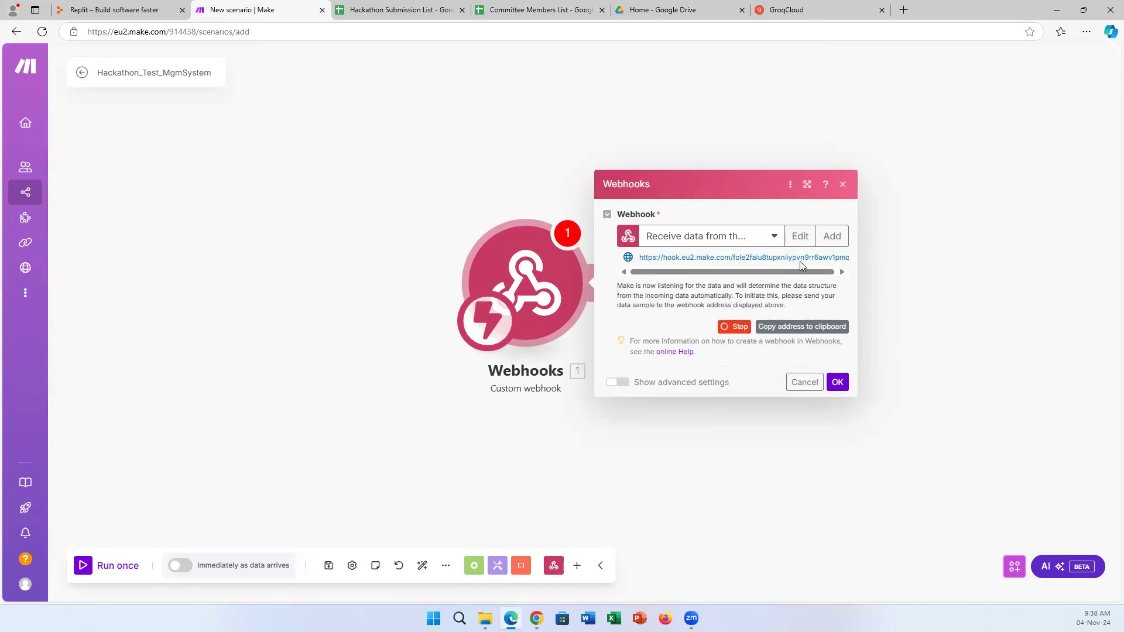
left_click(790, 330)
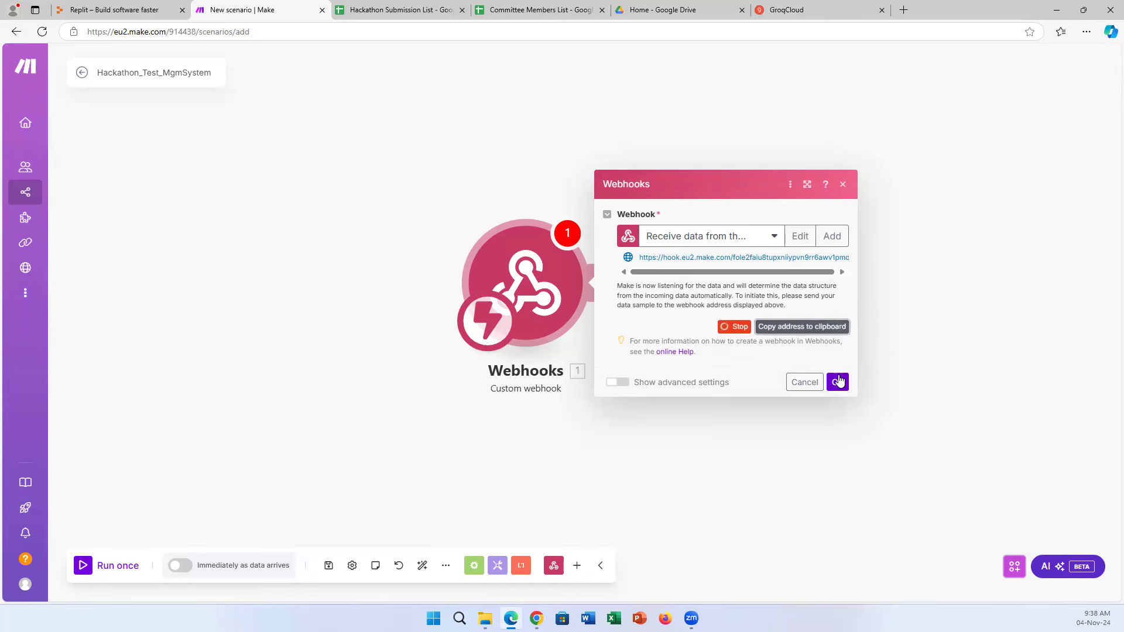
left_click(839, 386)
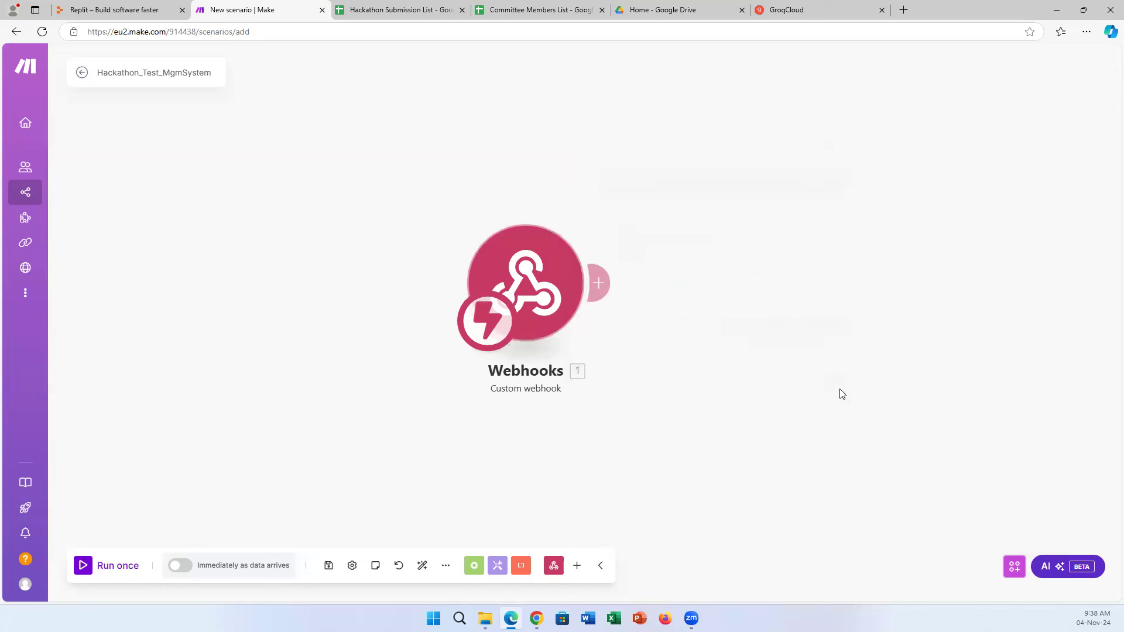
Drag the Webhooks module to the canvas's left side, then bring Replit's HackathonTest project forward.
left_click_drag(533, 292, 283, 248)
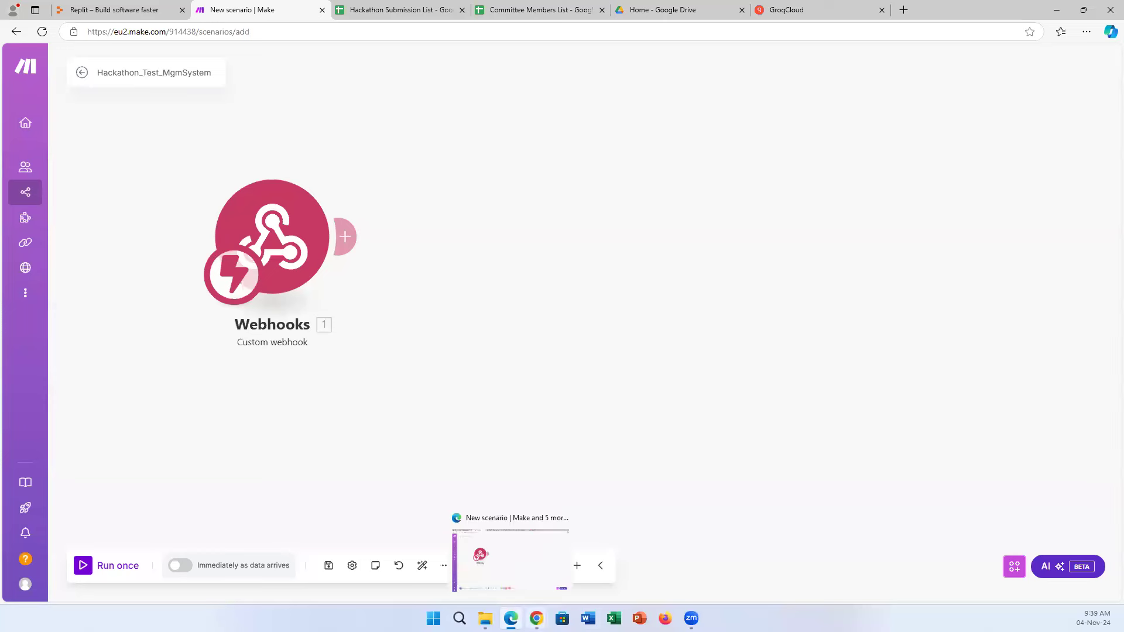
left_click(537, 618)
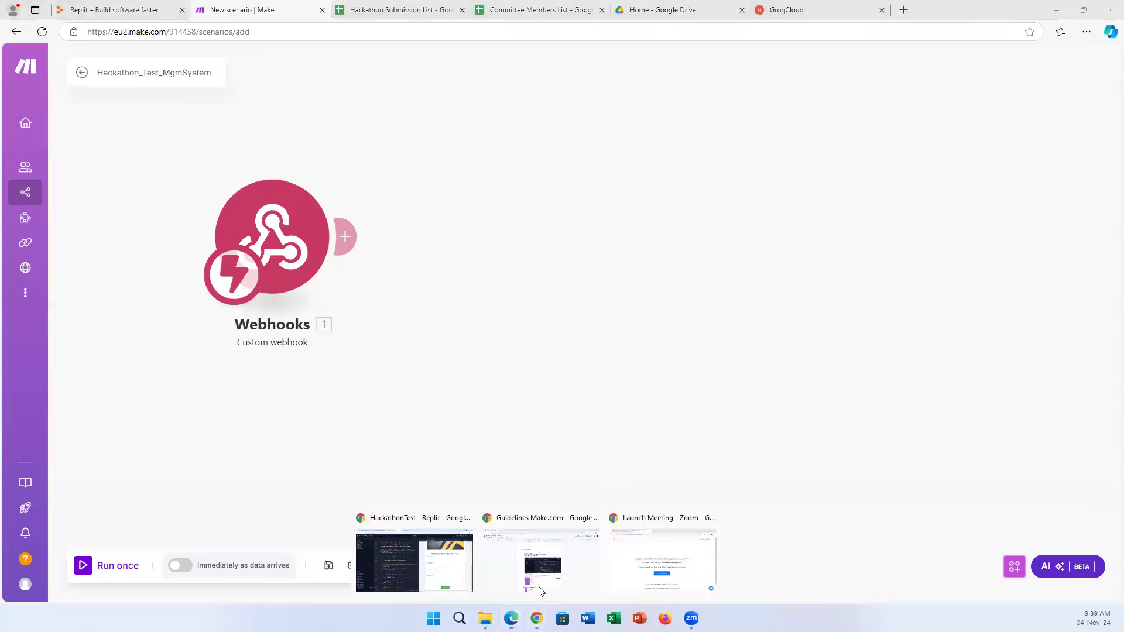
left_click(442, 576)
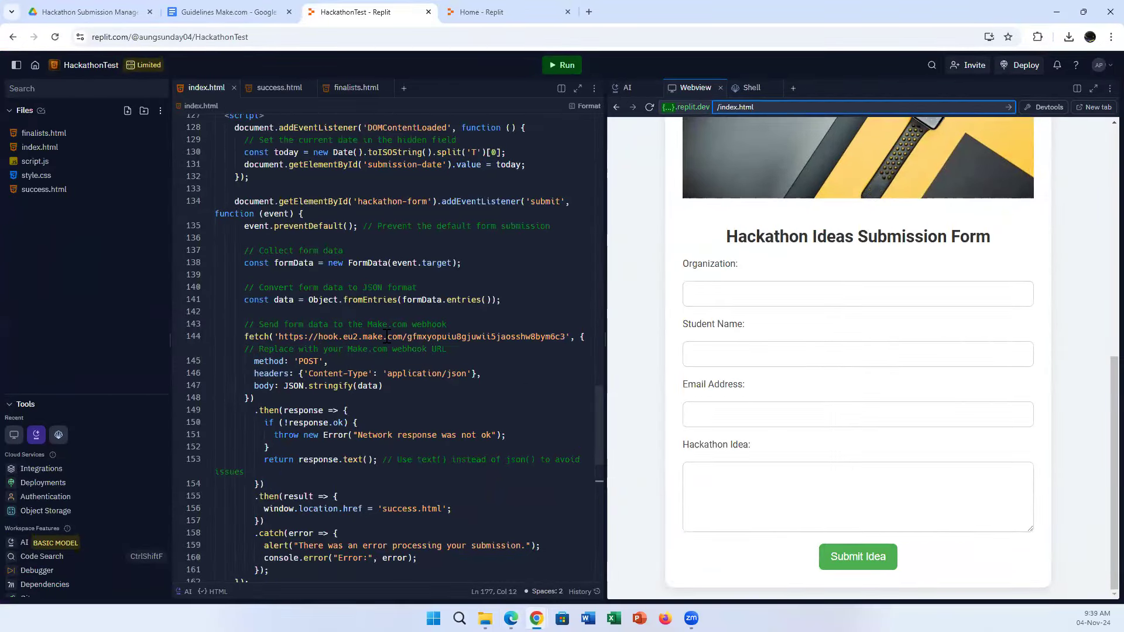
Paste the new Make.com webhook address over the old URL on line 144 of index.html.
left_click_drag(609, 323, 736, 323)
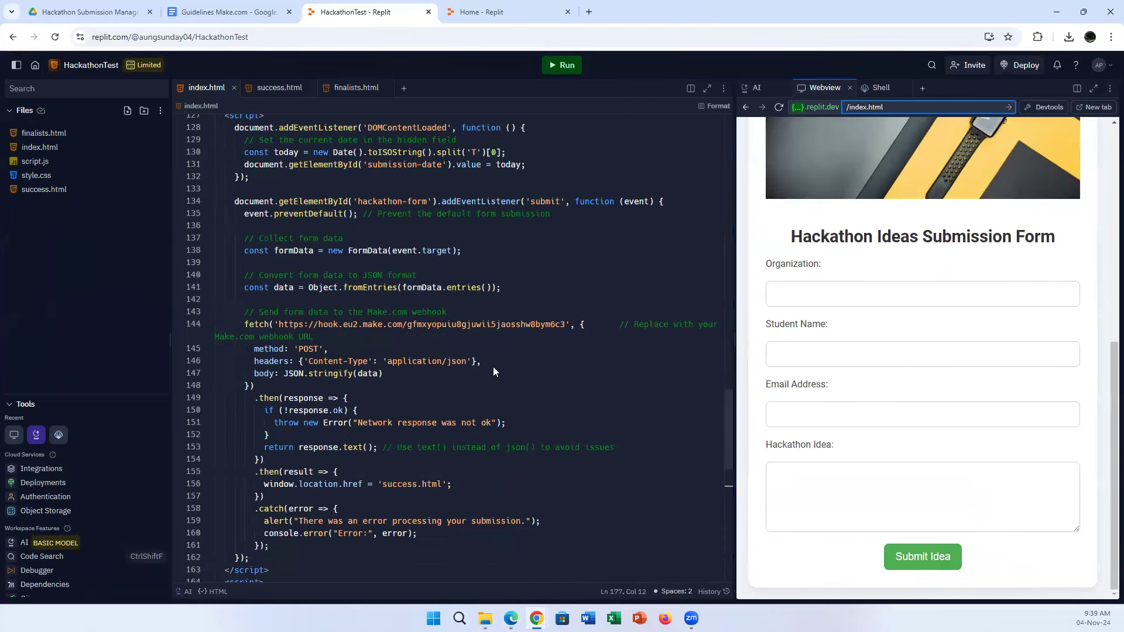
scroll(493, 373, "down", 3)
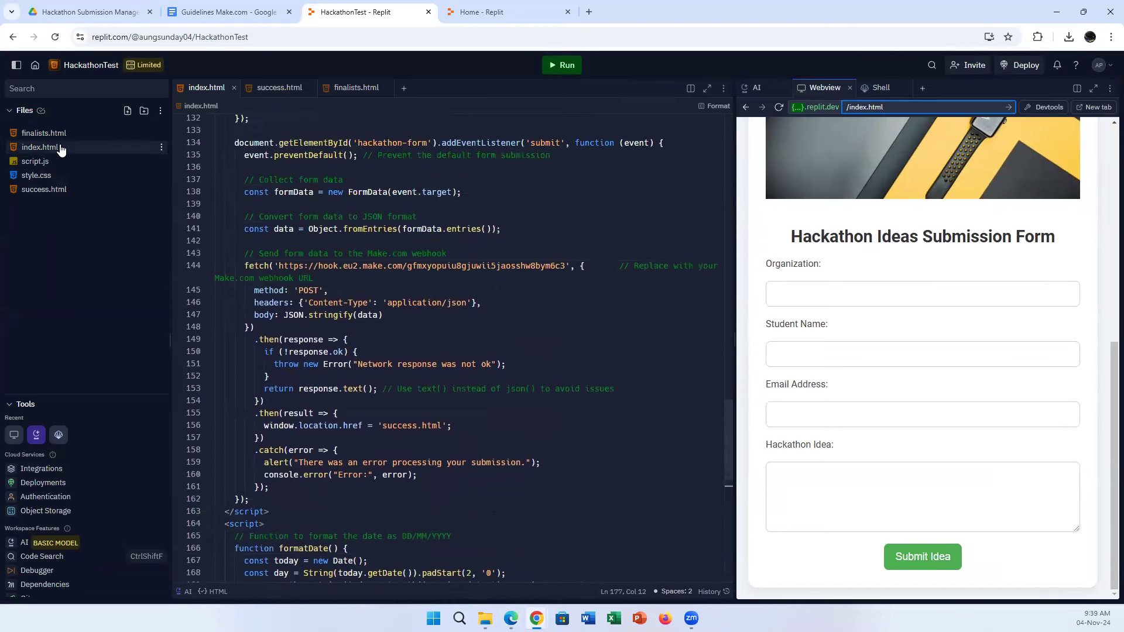
left_click(620, 267)
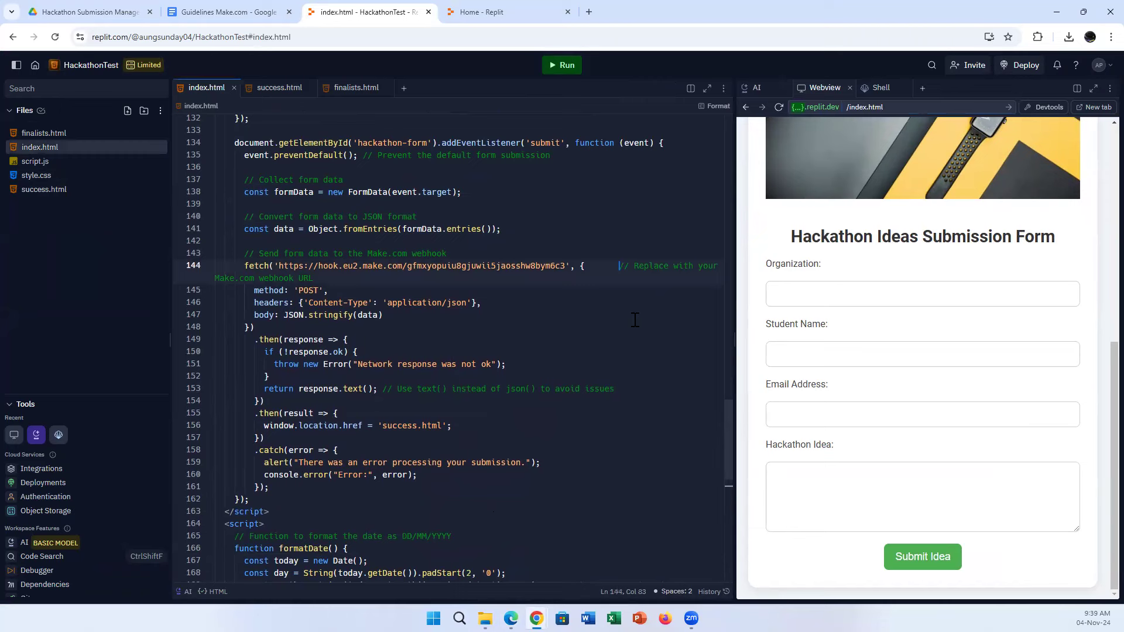
key("BackSpace")
key("BackSpace")
key("BackSpace")
key("BackSpace")
key("BackSpace")
key("BackSpace")
key("BackSpace")
left_click_drag(279, 264, 569, 270)
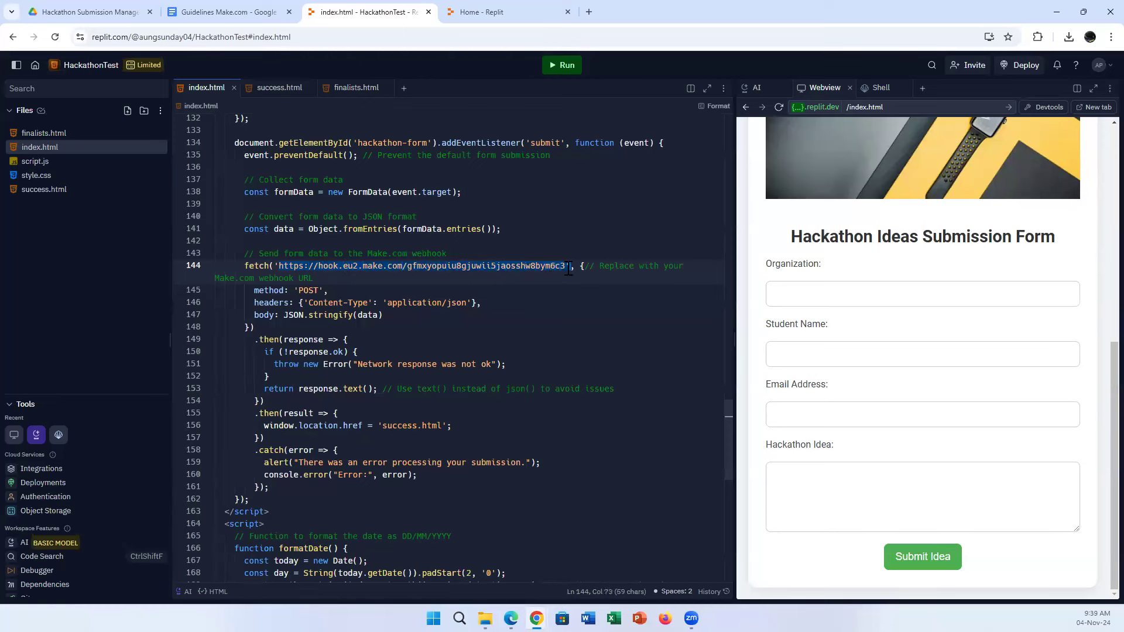
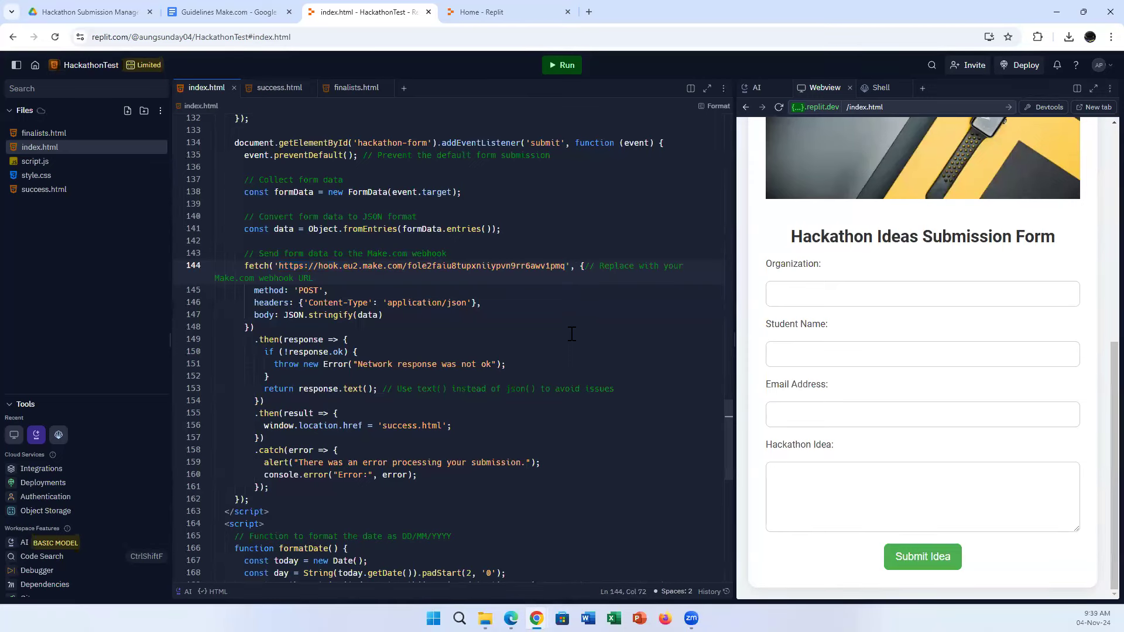
left_click(511, 618)
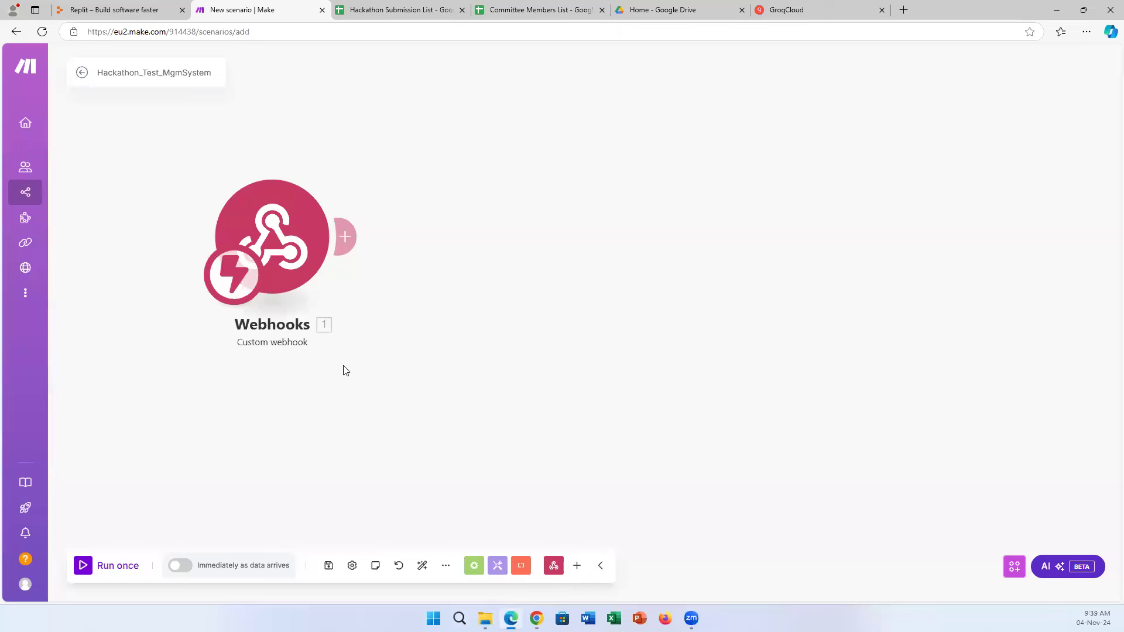
Save Hackathon_Test_MgmSystem and run it once so the webhook waits for data.
left_click(187, 571)
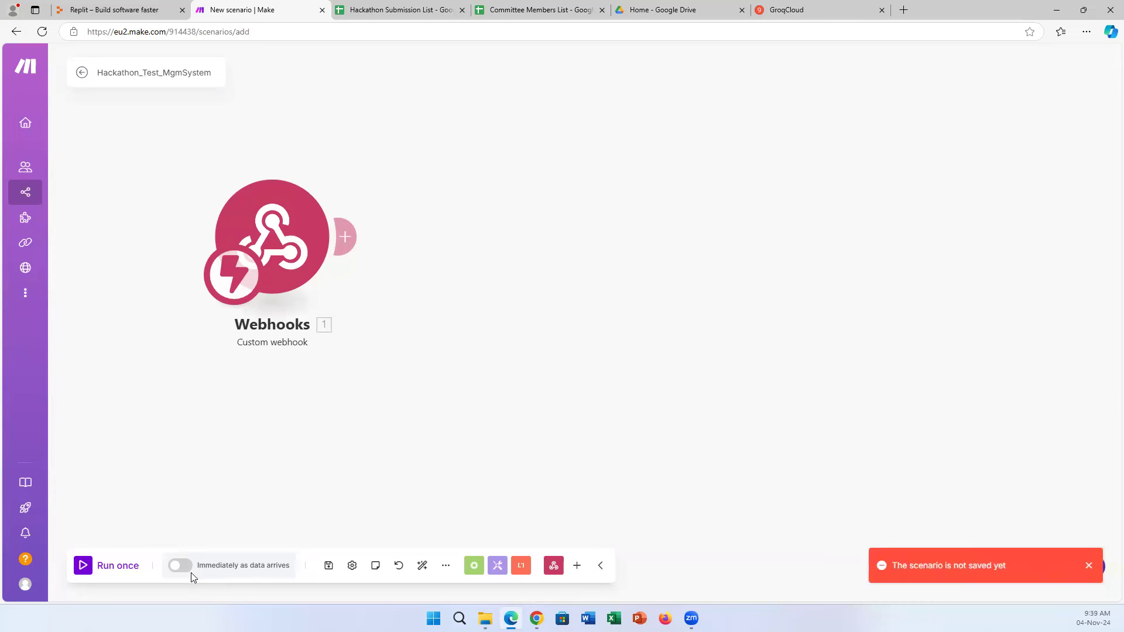
left_click(329, 566)
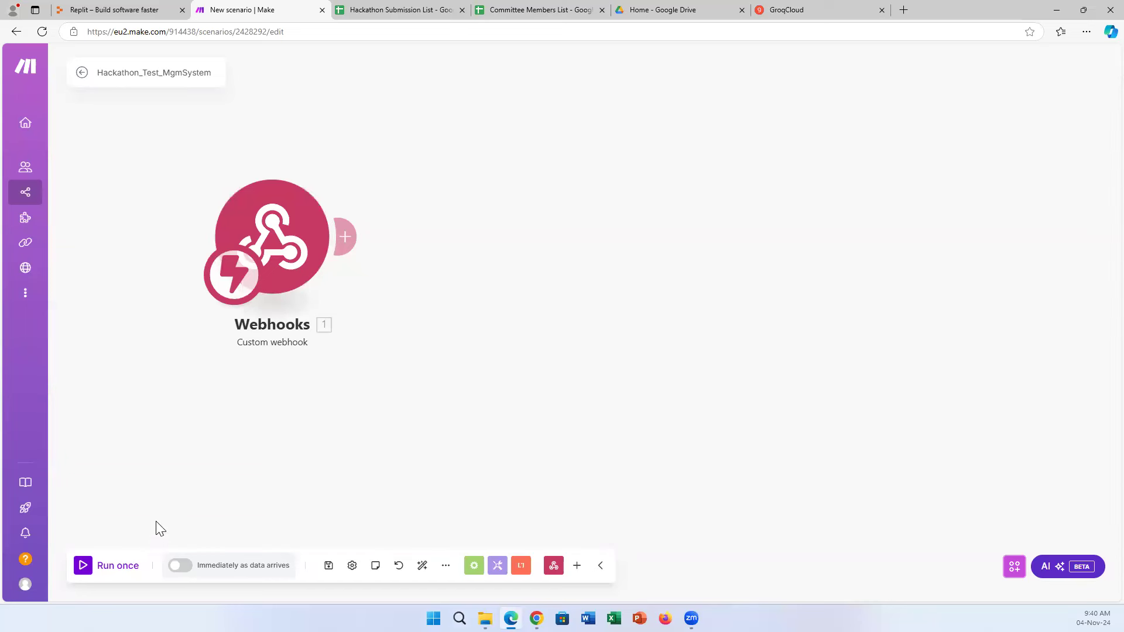
left_click(82, 568)
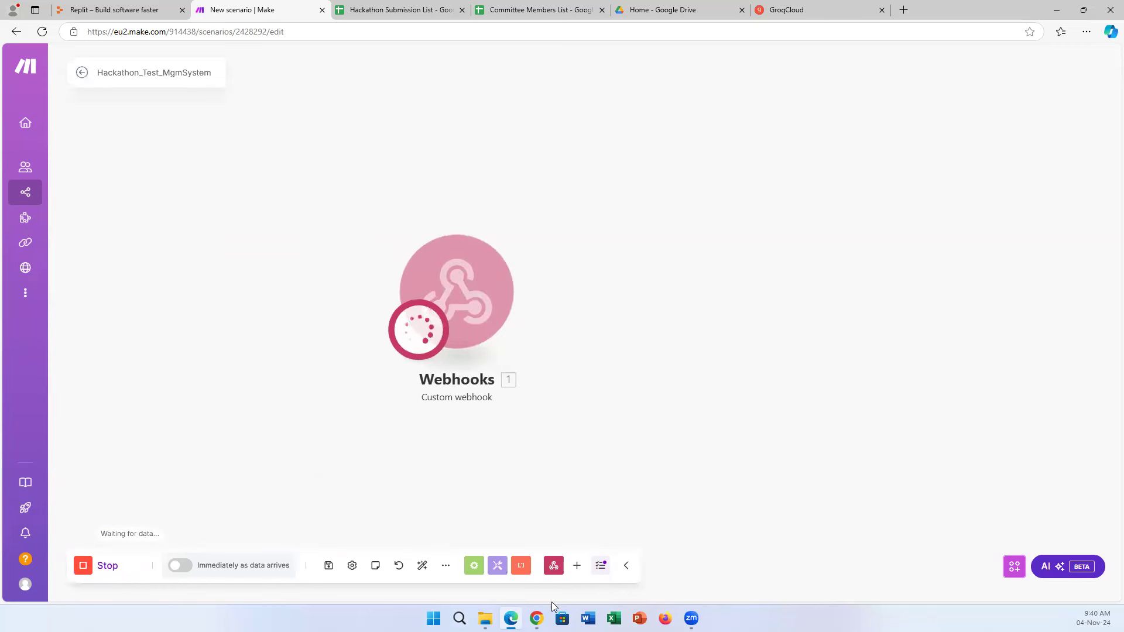
left_click(537, 618)
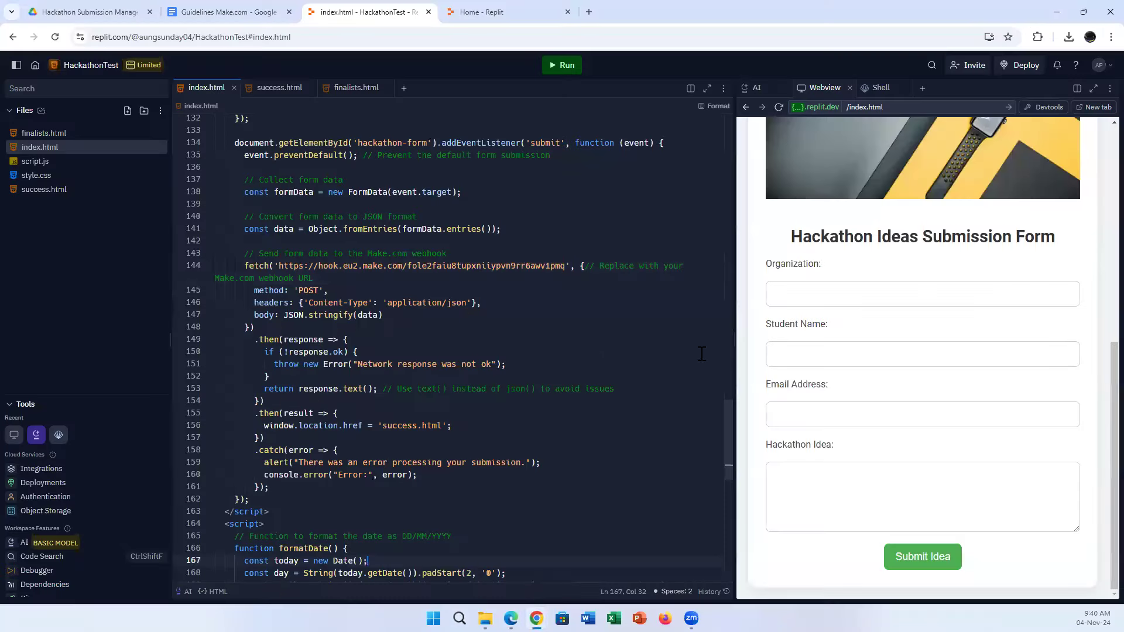
Widen and reload the Replit form preview.
left_click(454, 562)
left_click(607, 355)
left_click_drag(733, 223, 572, 221)
left_click(614, 107)
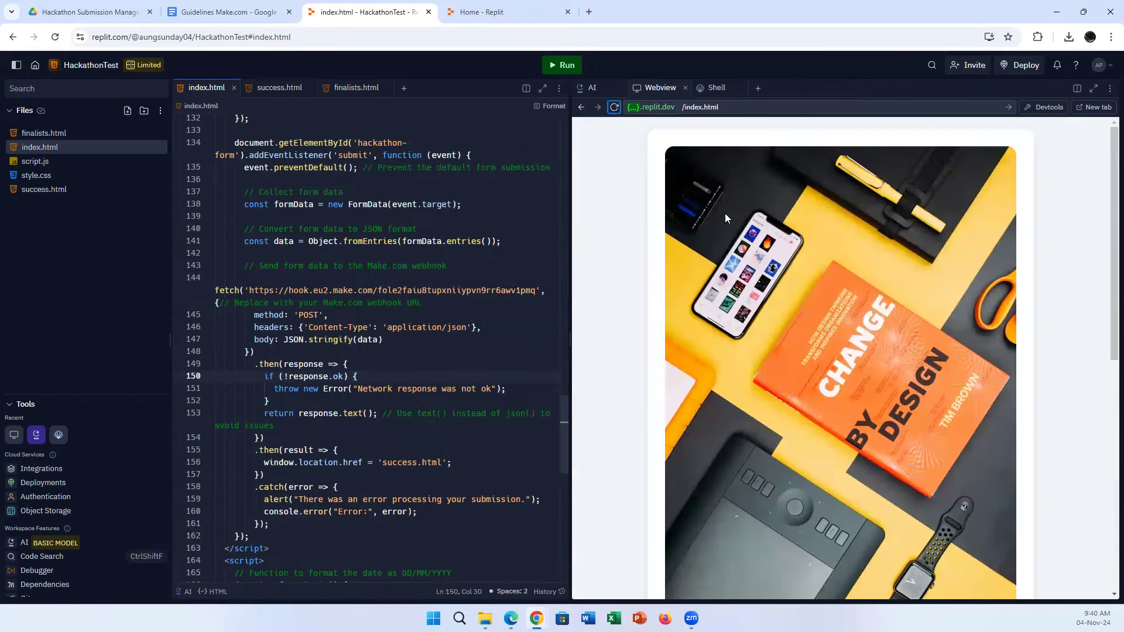
scroll(881, 393, "down", 7)
Submit the form with organization ISE, a student name, saved email, and idea 'To design a robot for the elderly'.
left_click(746, 292)
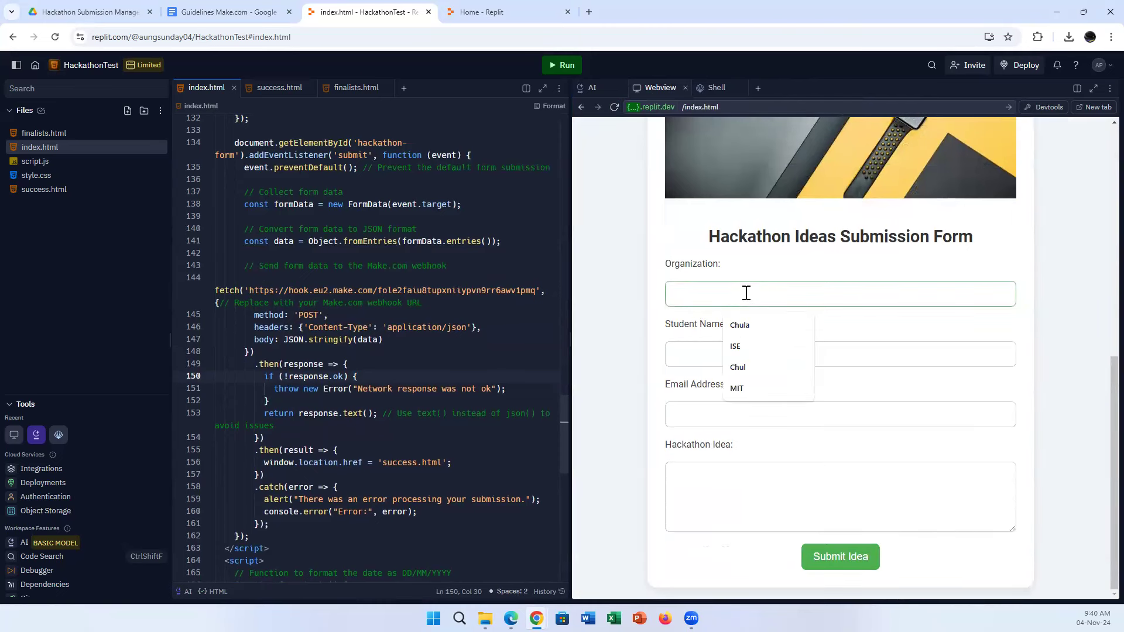
type("ISE")
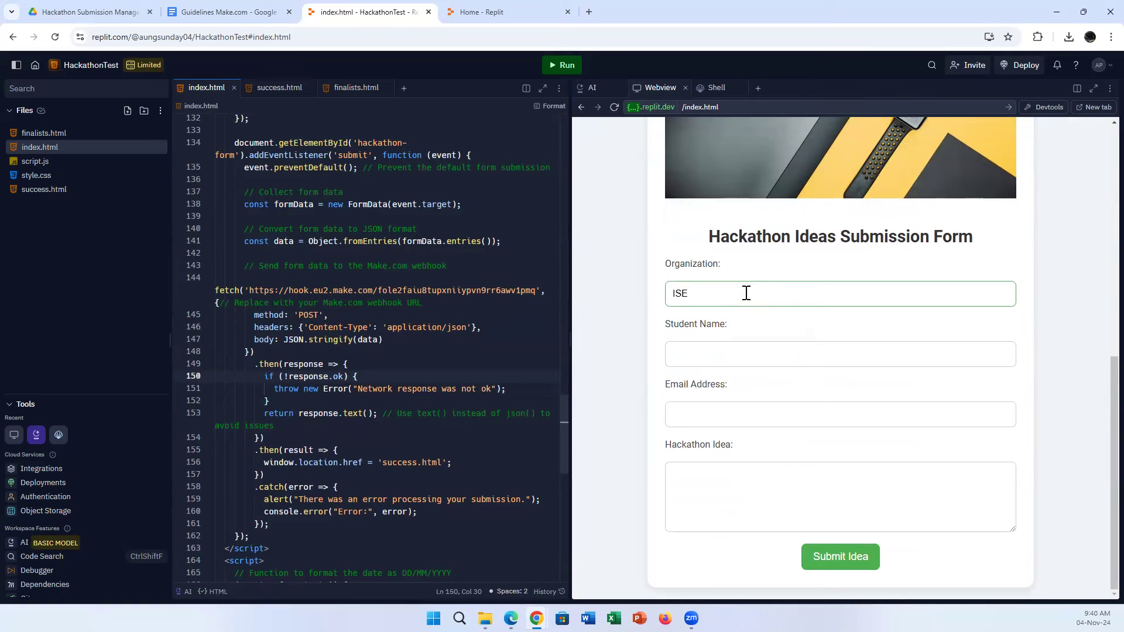
key("Tab")
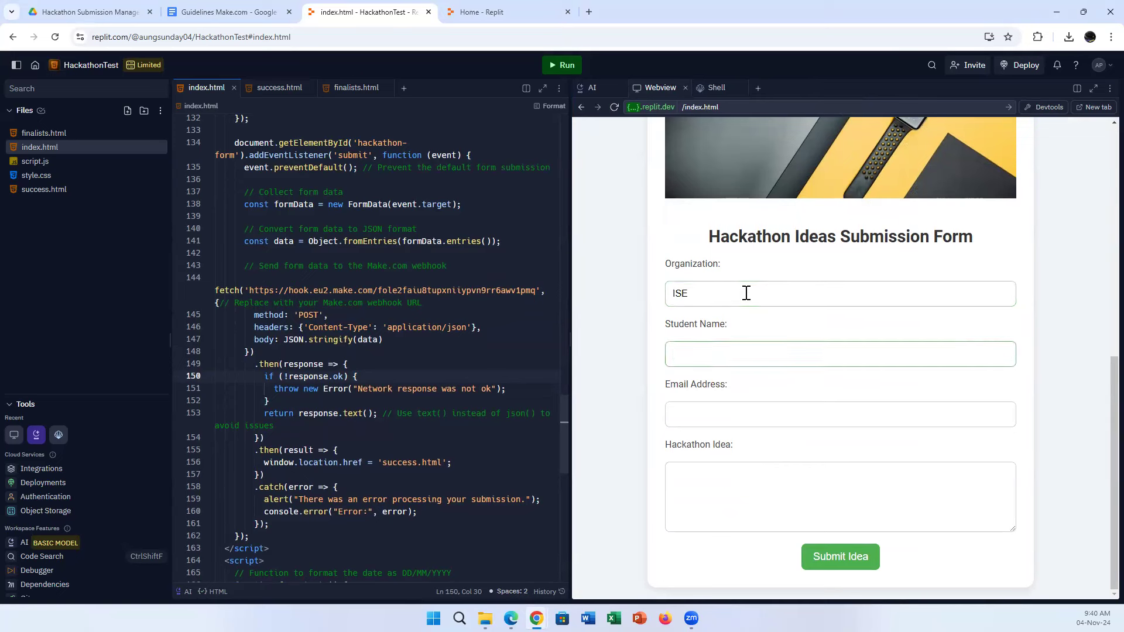
type("John")
key("Tab")
type("au")
left_click(747, 488)
left_click(747, 492)
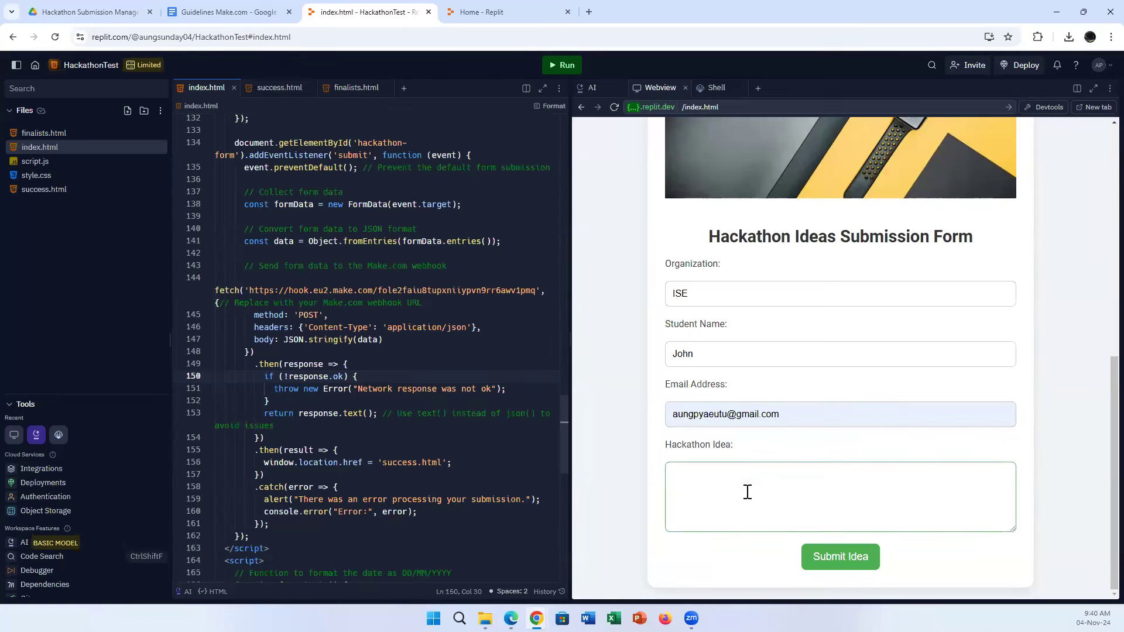
type("To design a robot for the elderly")
left_click(846, 565)
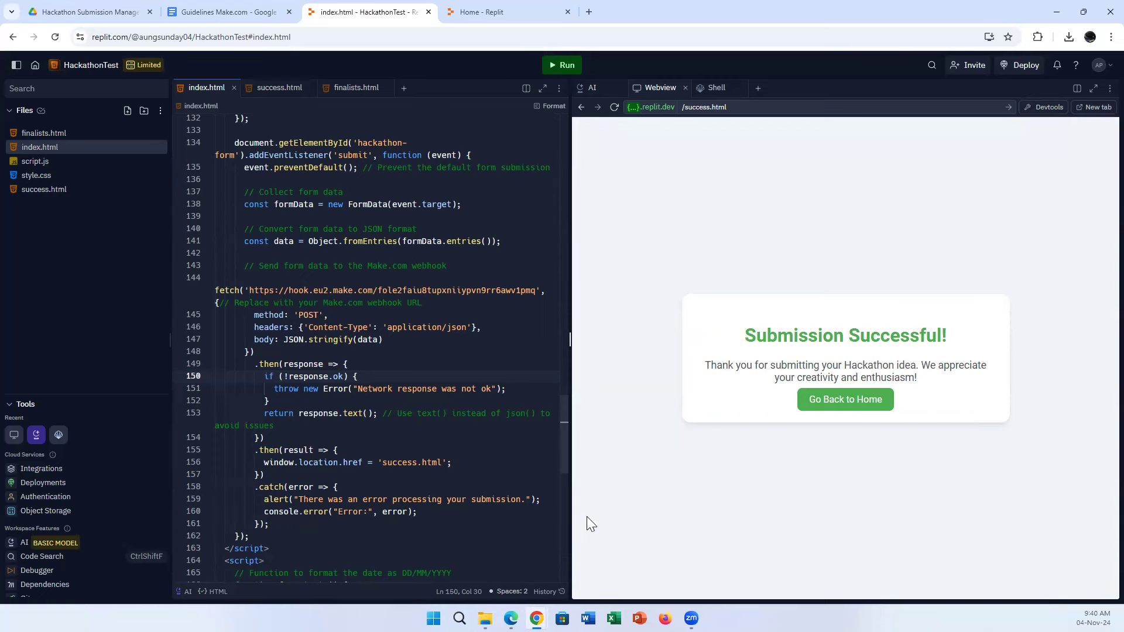
left_click(511, 619)
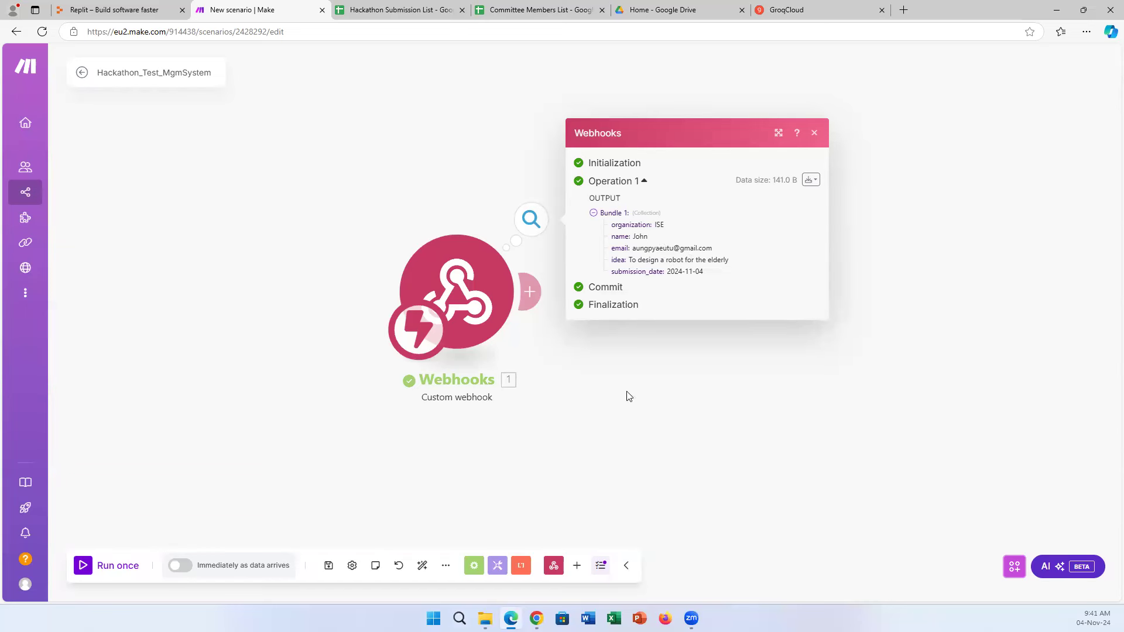
Dismiss the webhook's output details and shift the Webhooks module to the canvas's left edge.
left_click(623, 419)
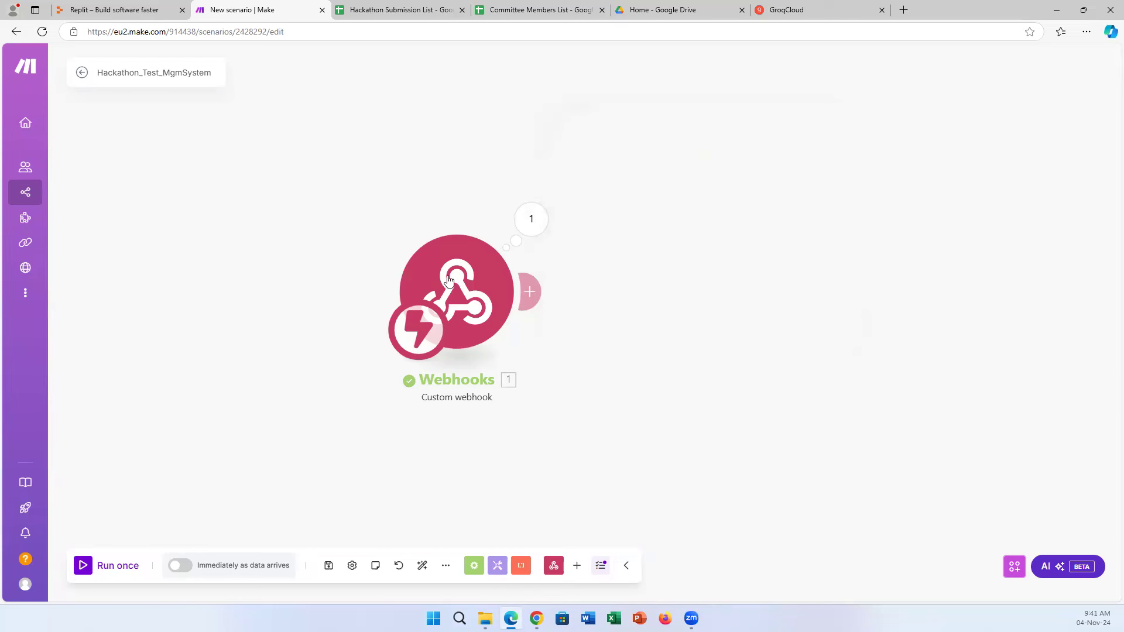
left_click_drag(404, 281, 200, 275)
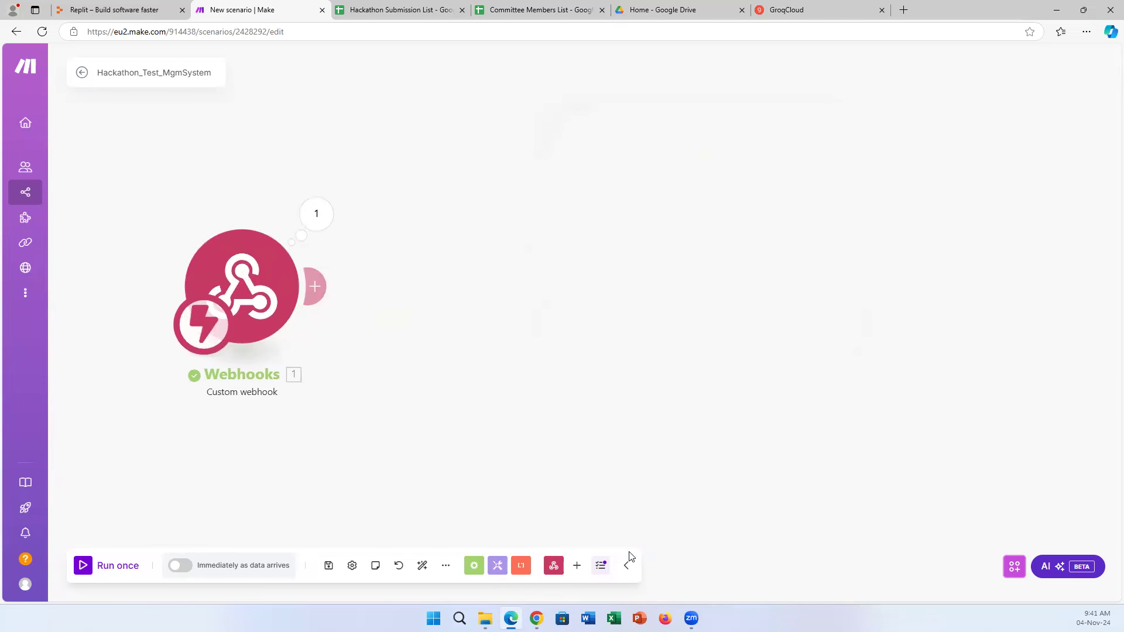
mouse_move(536, 618)
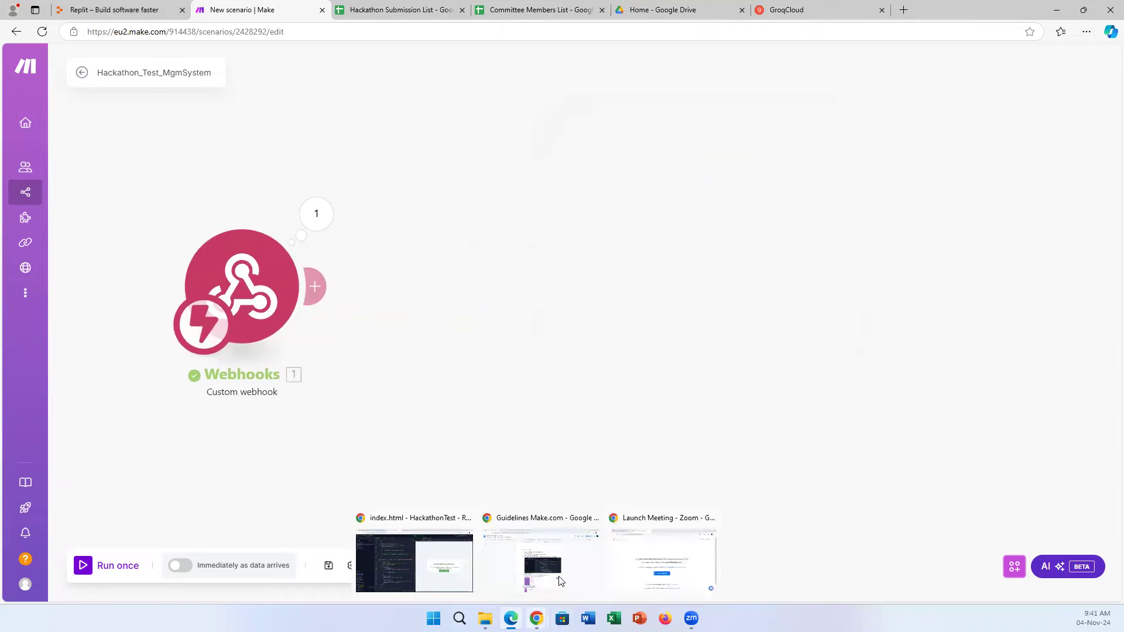
left_click(454, 562)
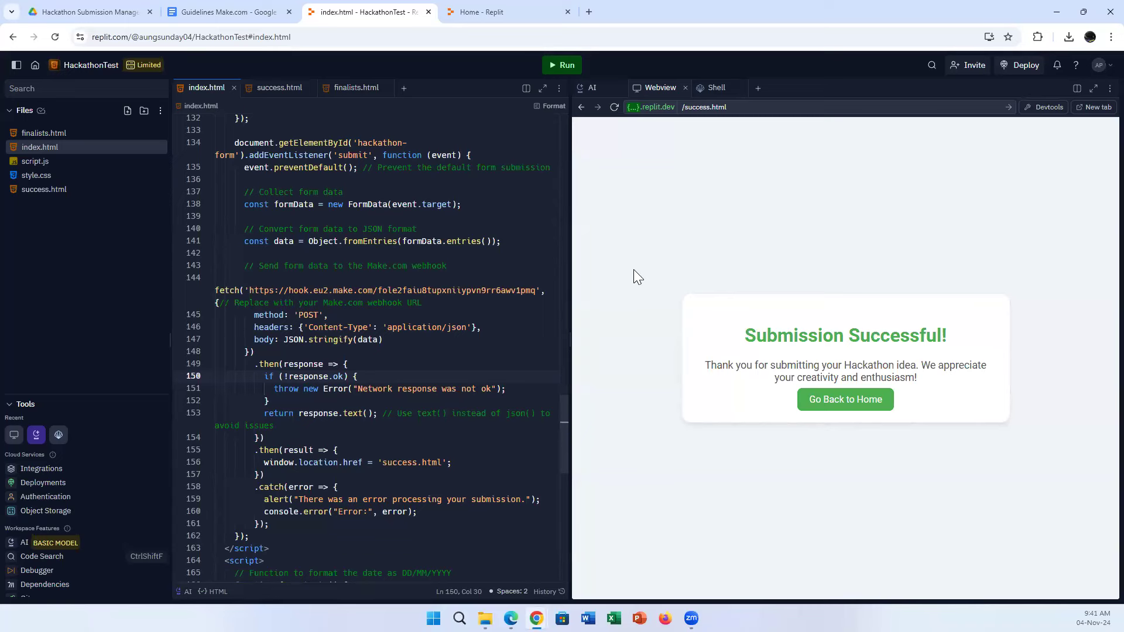
left_click(1060, 10)
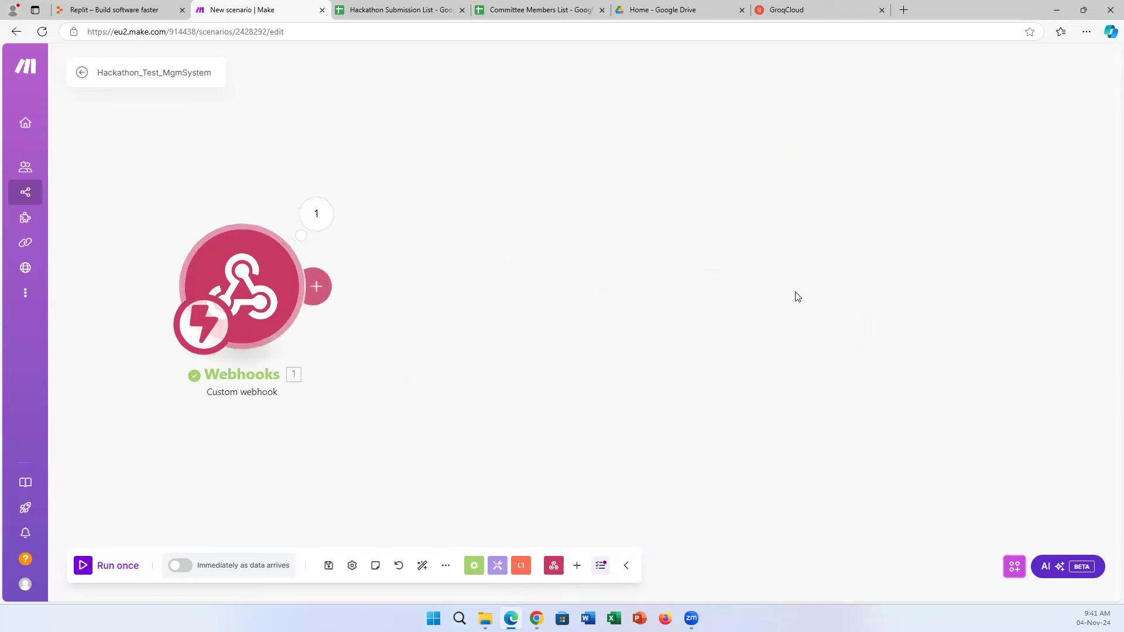
left_click_drag(253, 308, 155, 300)
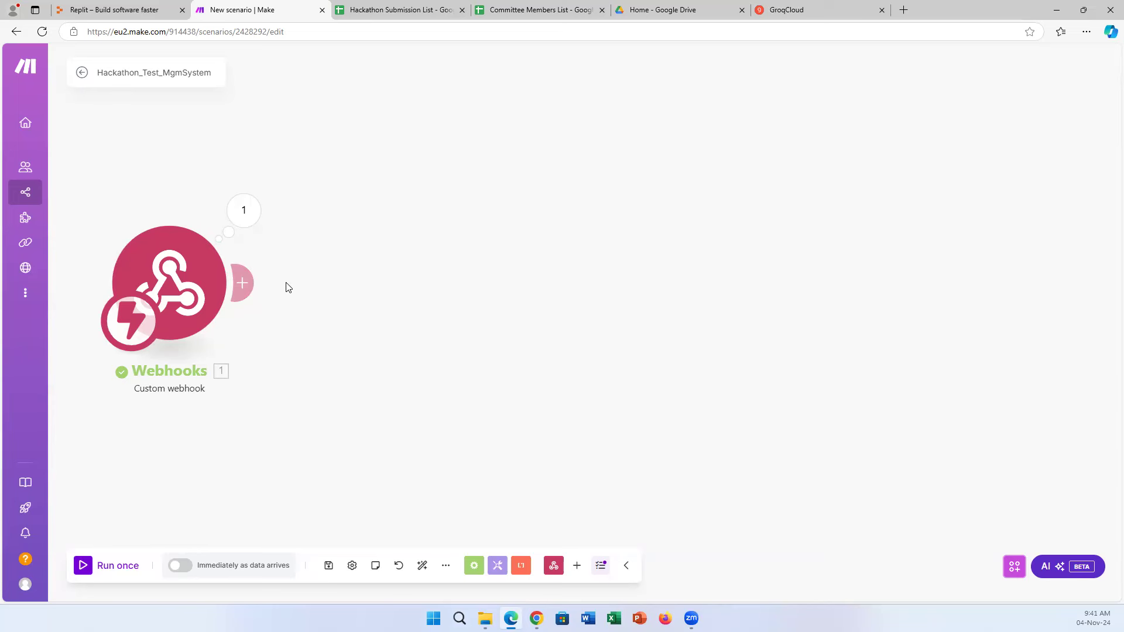
Inspect the data bundle the Custom webhook received, then place an empty module after it.
left_click(256, 216)
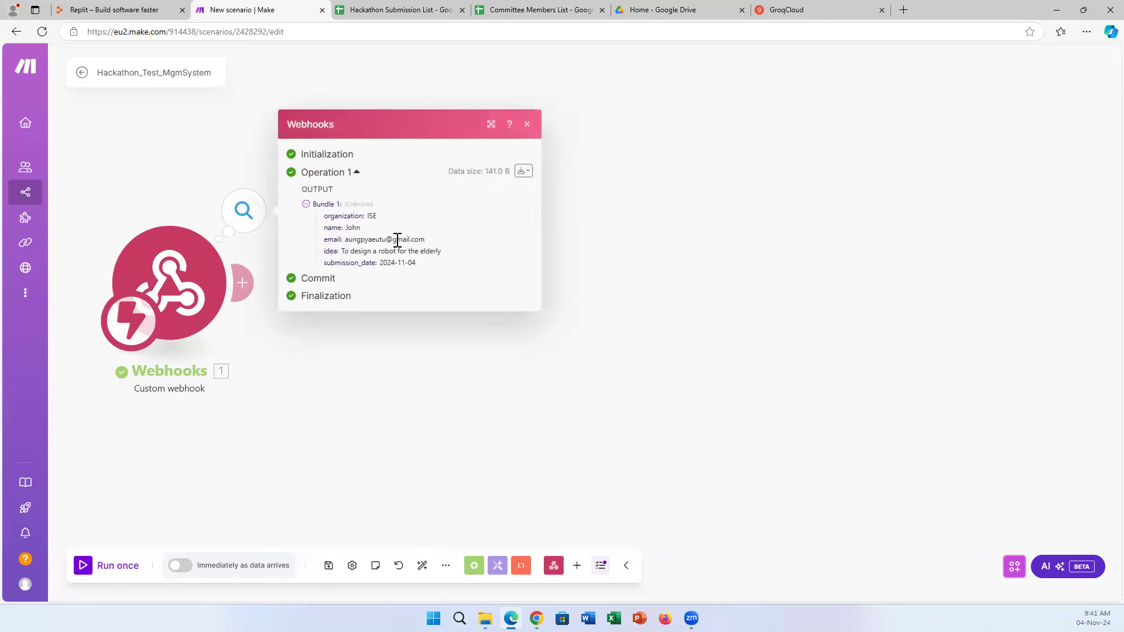
left_click(339, 388)
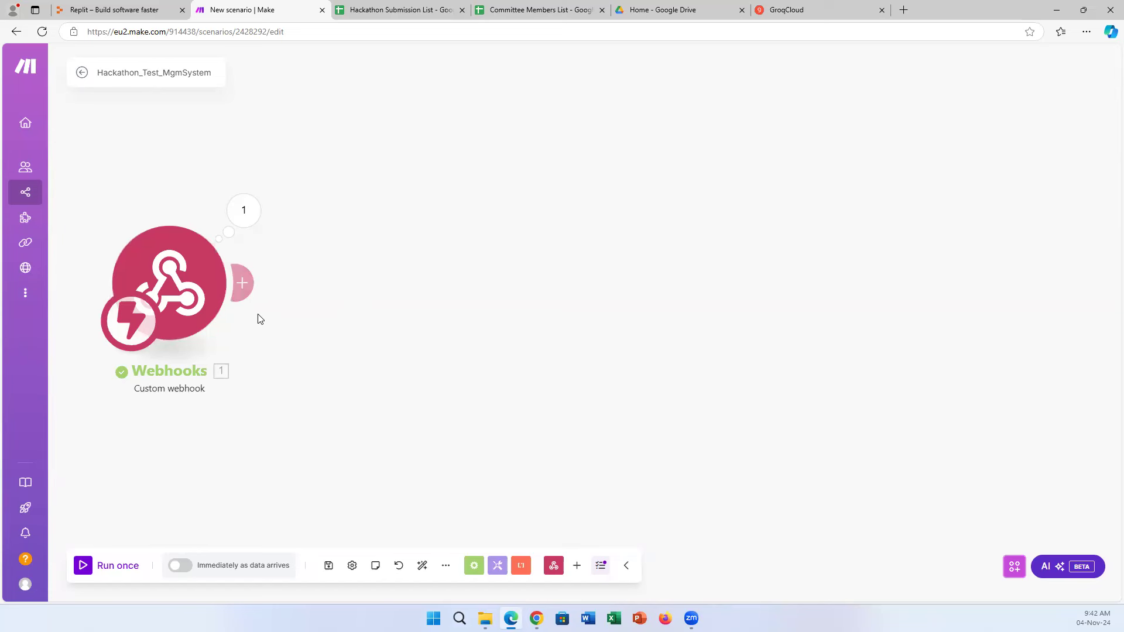
left_click(244, 284)
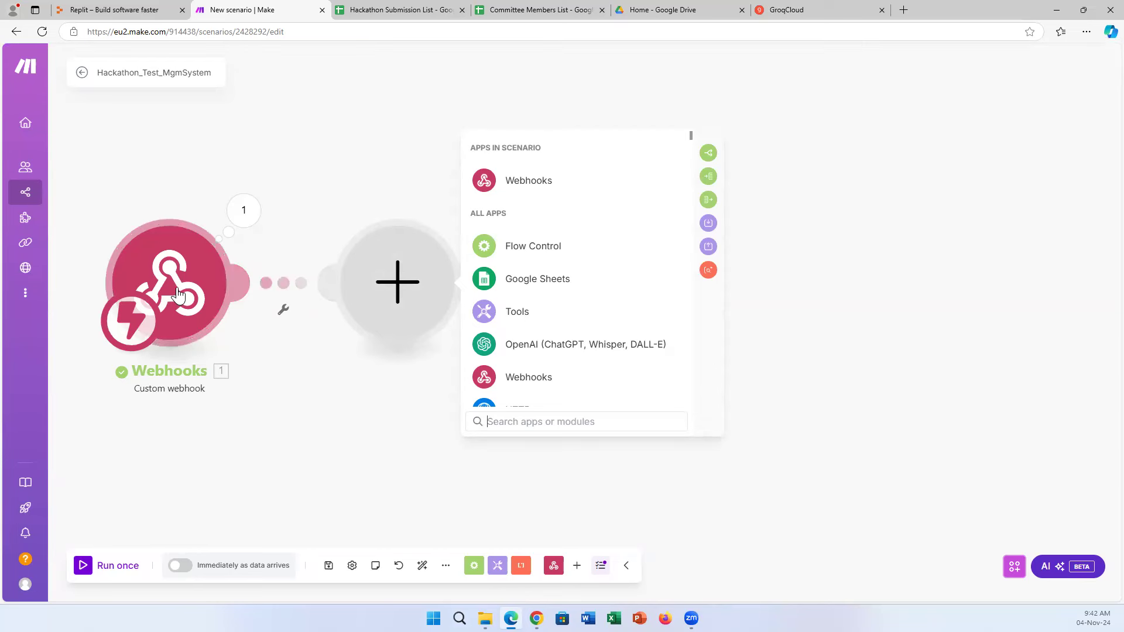
Bring up the Hackathon Submission List sheet showing the Gen AI assessments and Accept/Reject results.
left_click(404, 10)
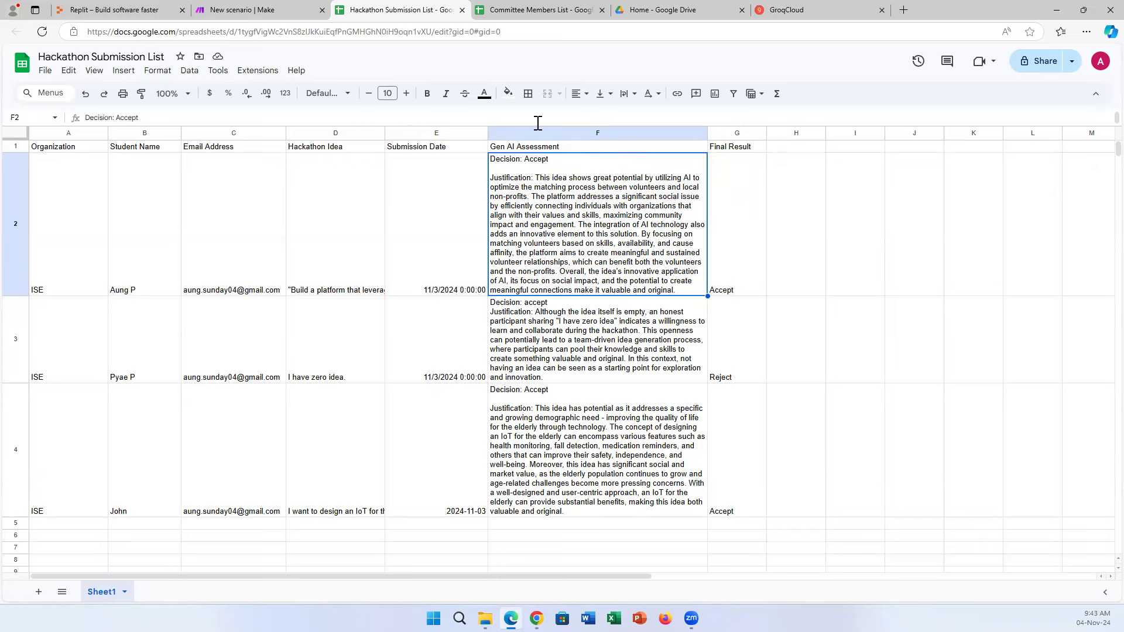
Choose Google Sheets' Add a Row action as the module after the Custom webhook.
left_click(271, 9)
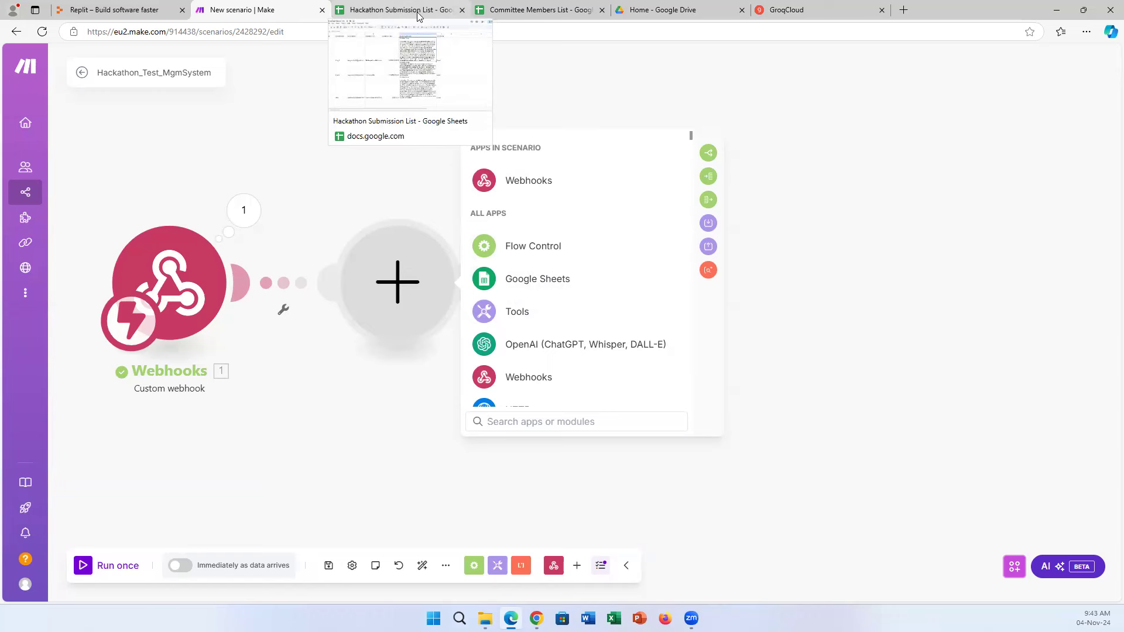
left_click(558, 283)
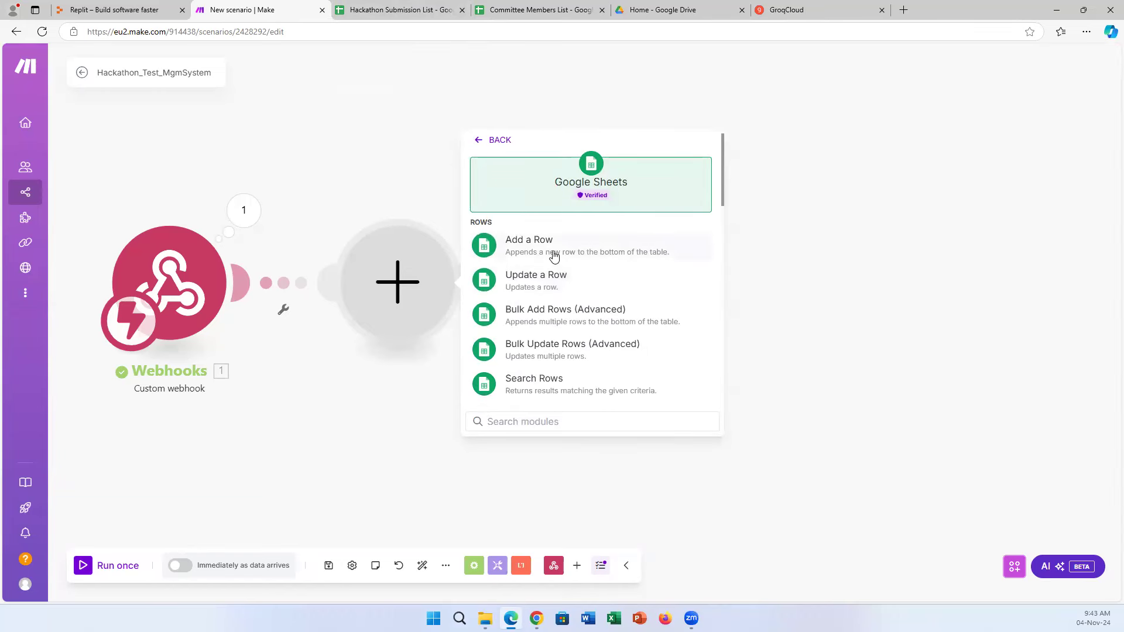
scroll(619, 322, "down", 3)
scroll(620, 331, "down", 5)
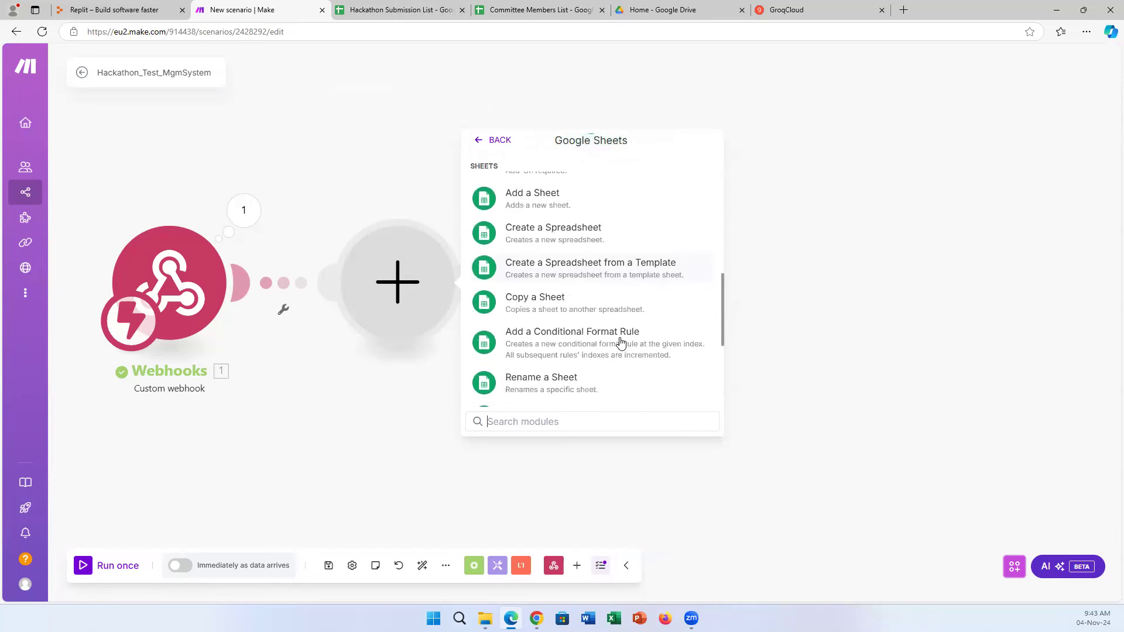
scroll(622, 351, "down", 3)
scroll(625, 351, "up", 3)
scroll(625, 351, "up", 10)
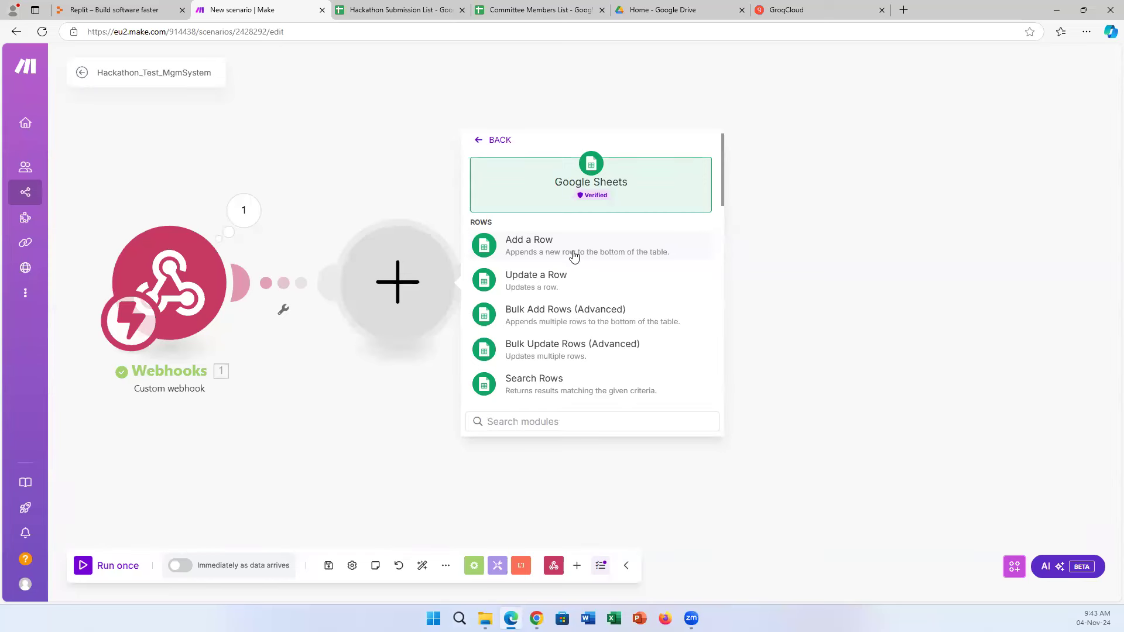
left_click(573, 256)
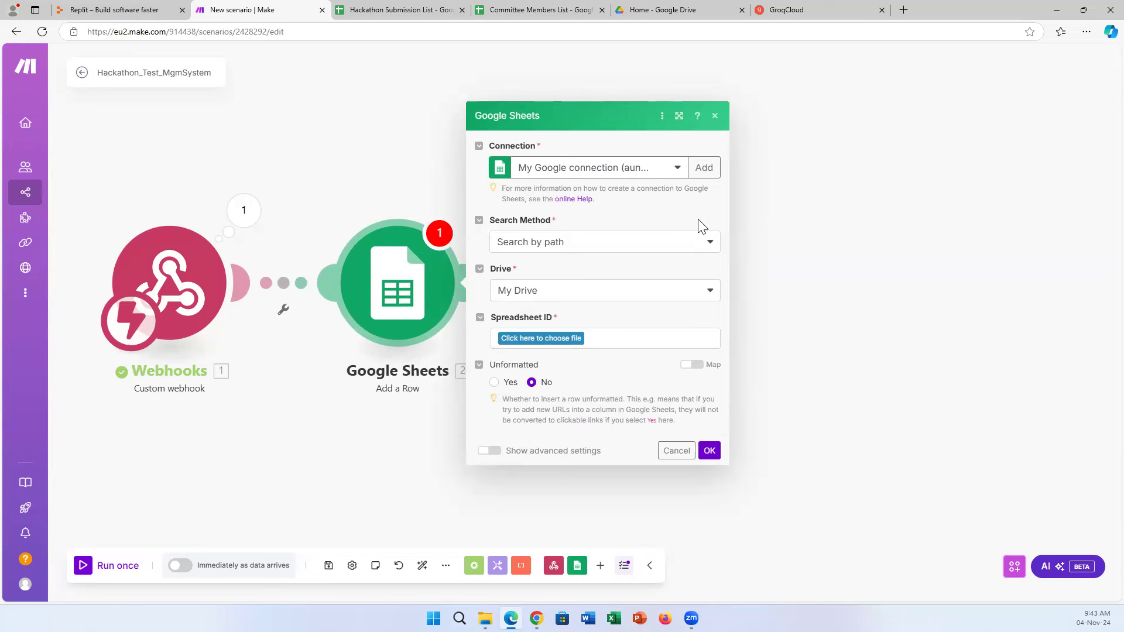
Keep the existing Google connection and set Search Method to Select from all.
left_click(677, 173)
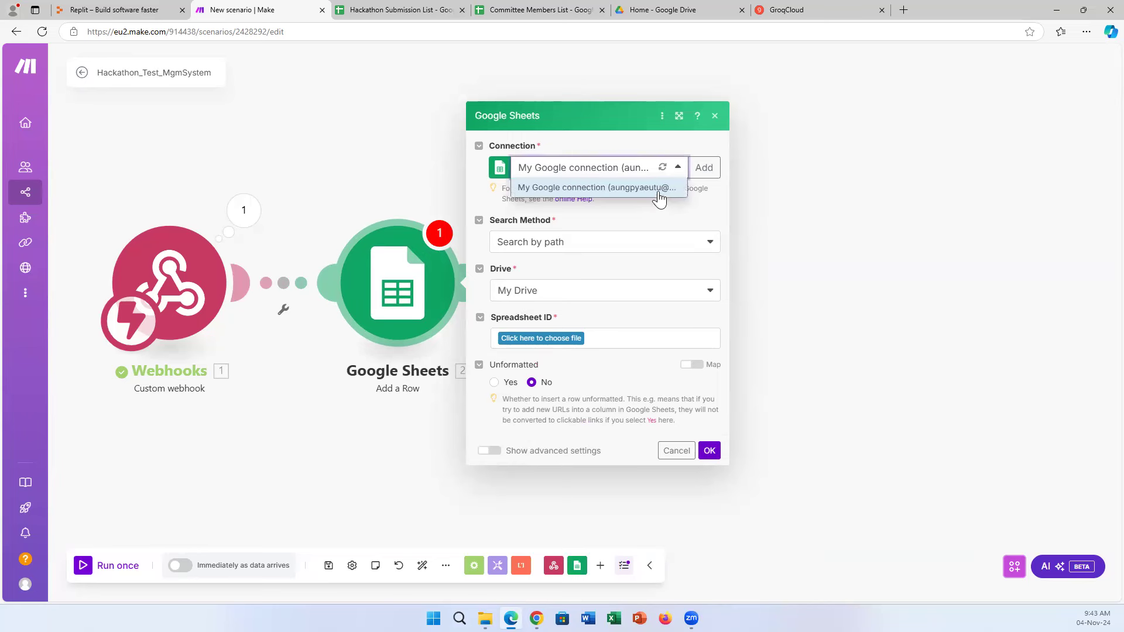
left_click(658, 195)
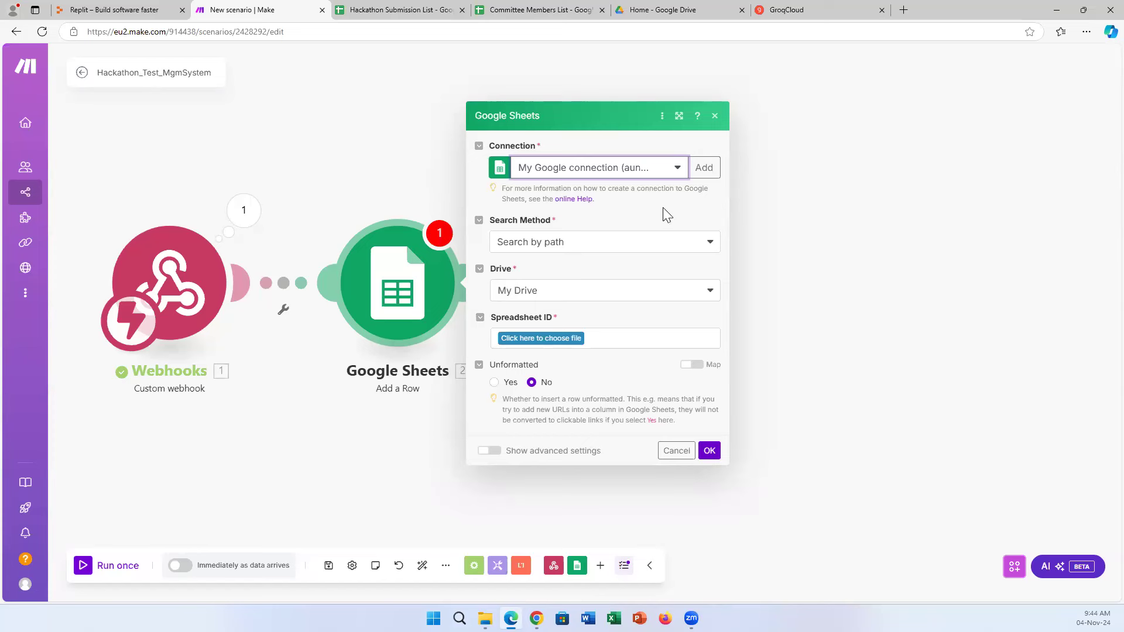
left_click(679, 170)
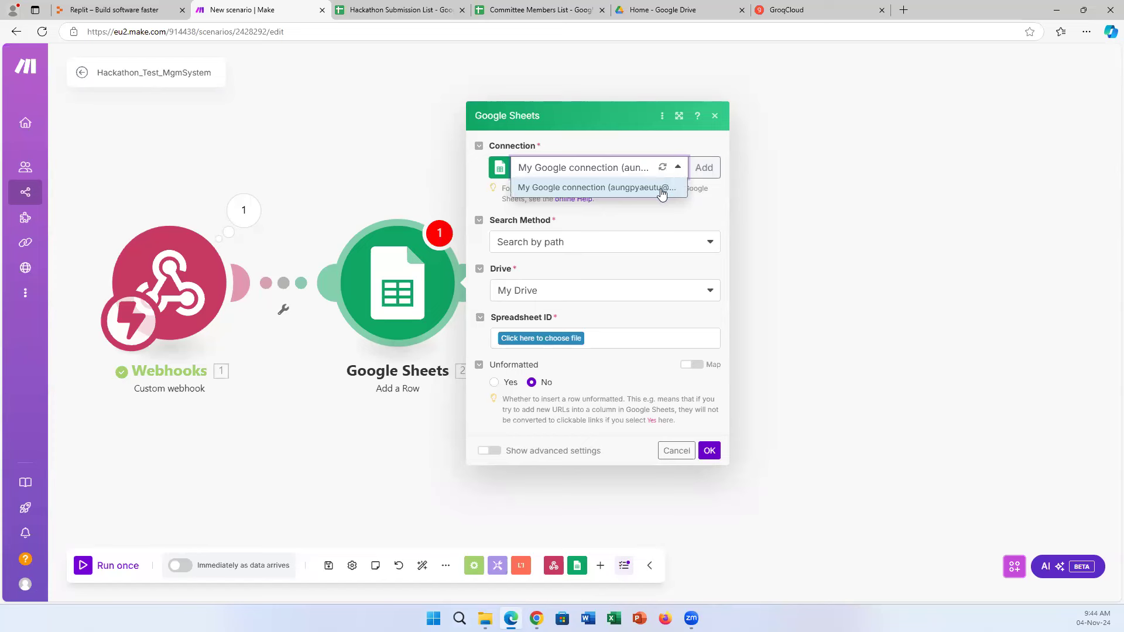
left_click(662, 188)
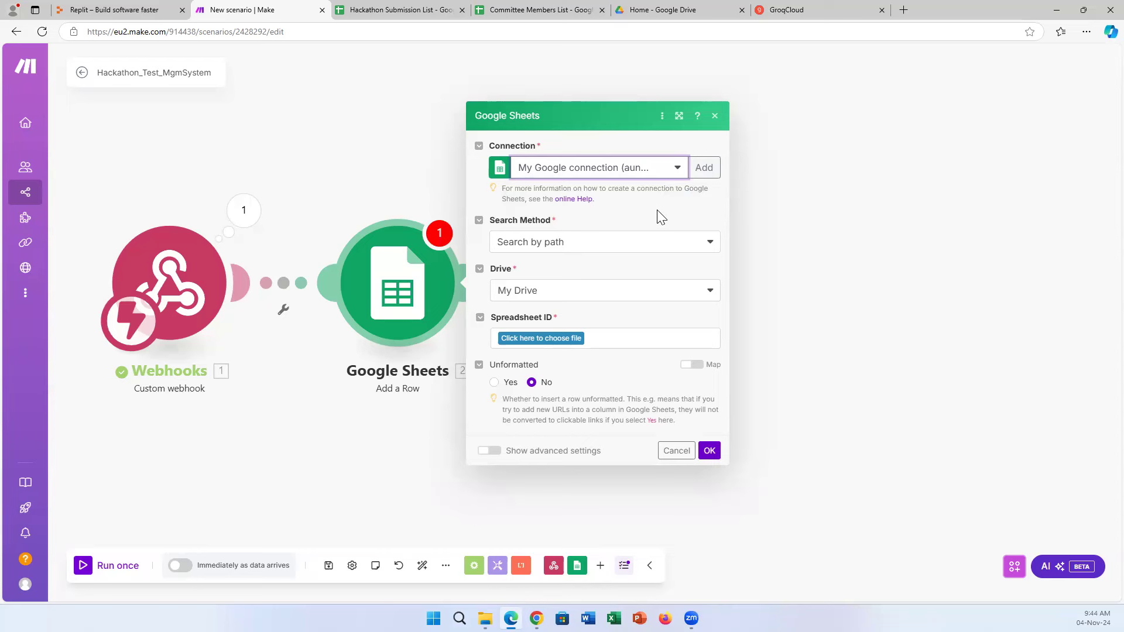
left_click(577, 245)
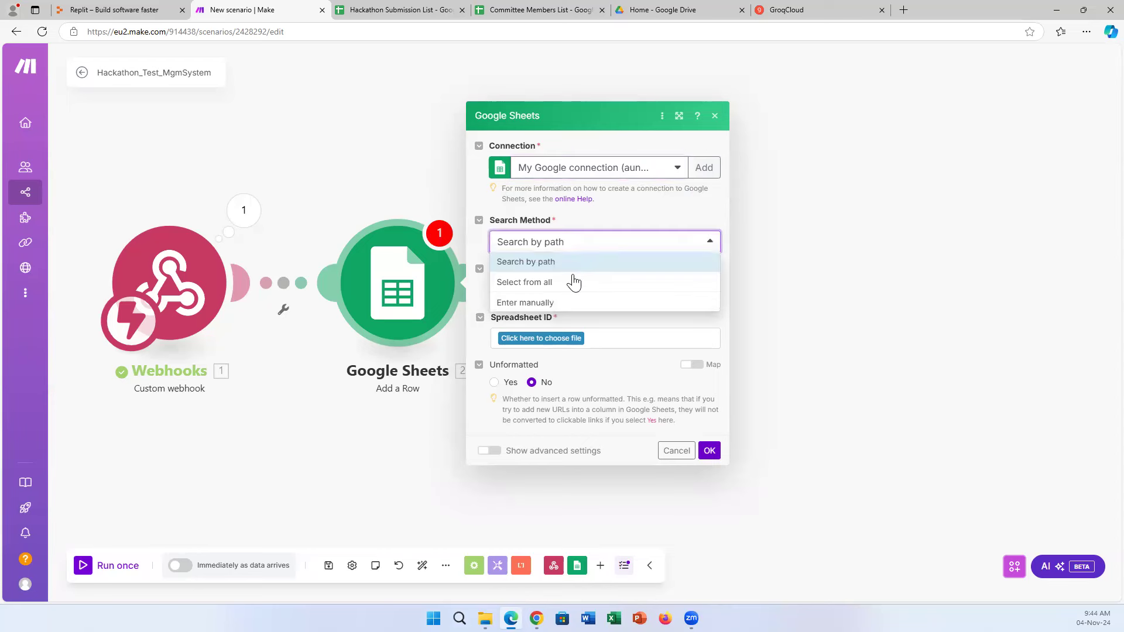
left_click(537, 285)
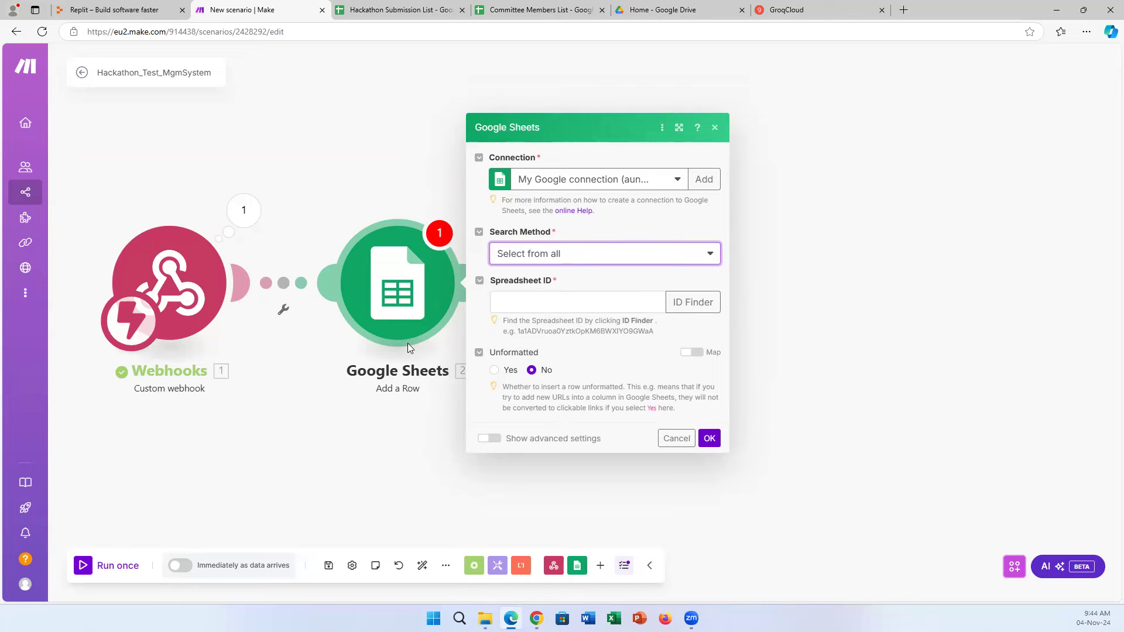
Copy the spreadsheet ID from the Hackathon Submission List's web address, then return to Make.
left_click(425, 6)
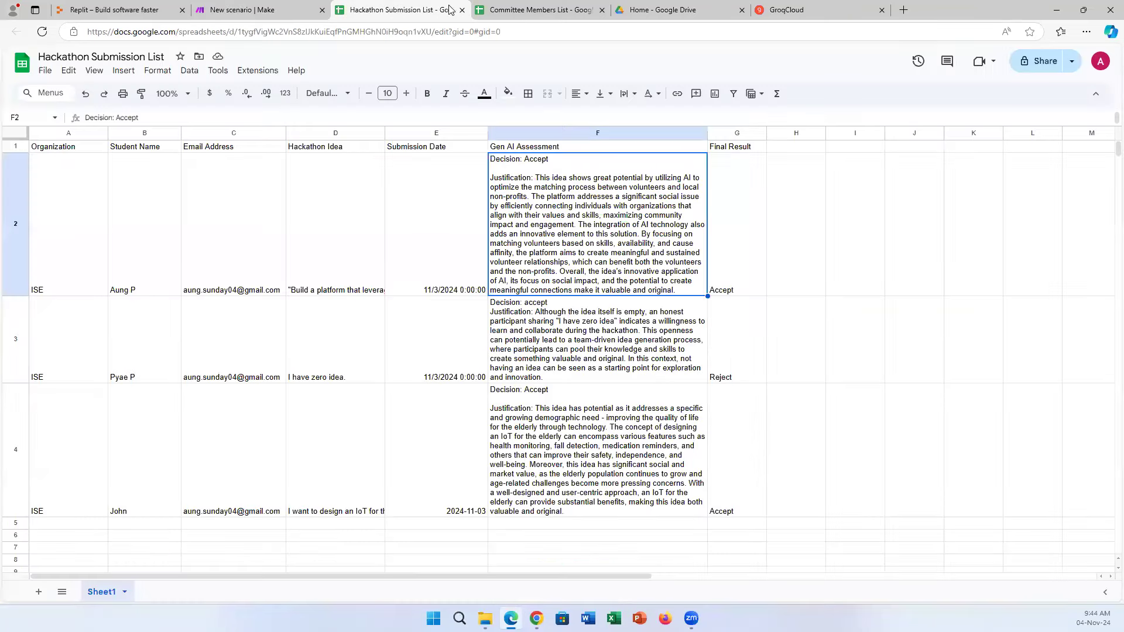
left_click(539, 34)
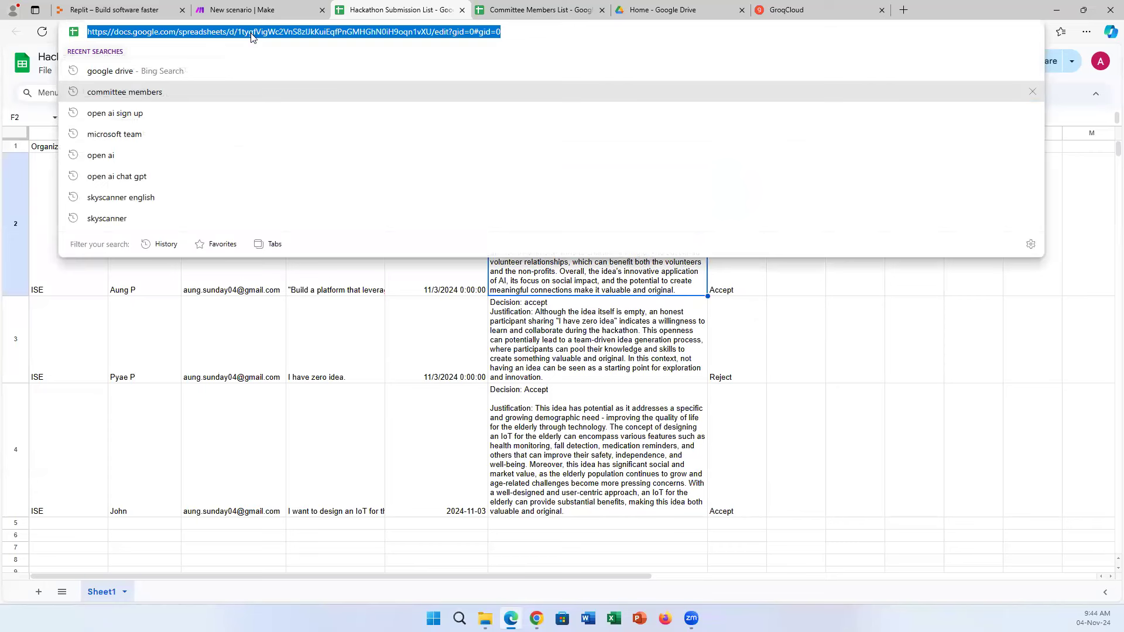
left_click(235, 36)
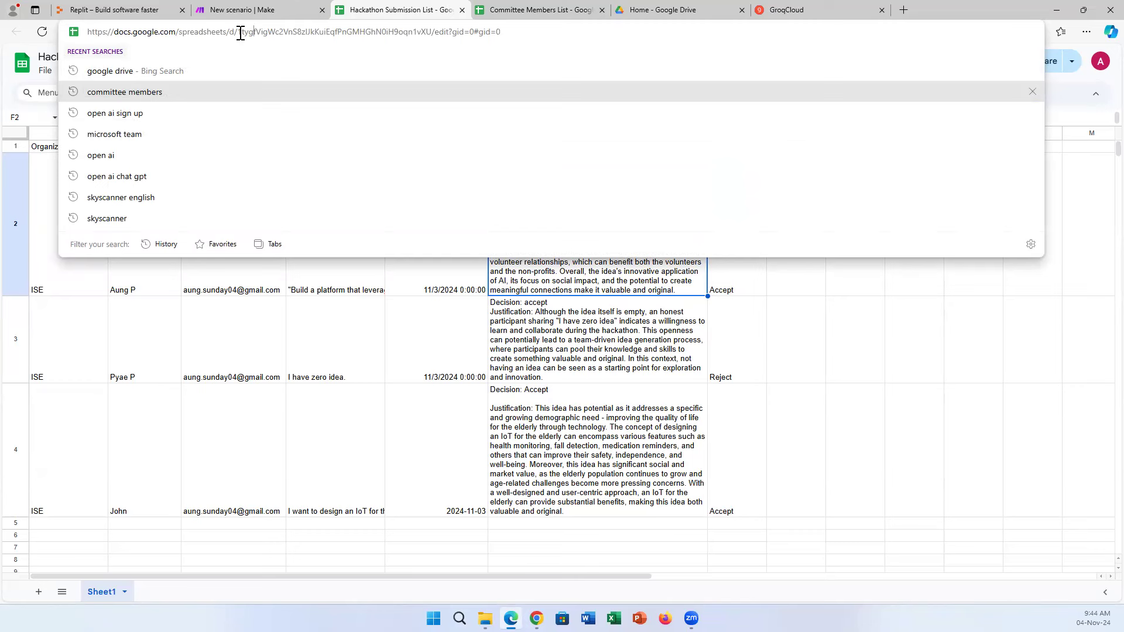
left_click_drag(243, 32, 432, 36)
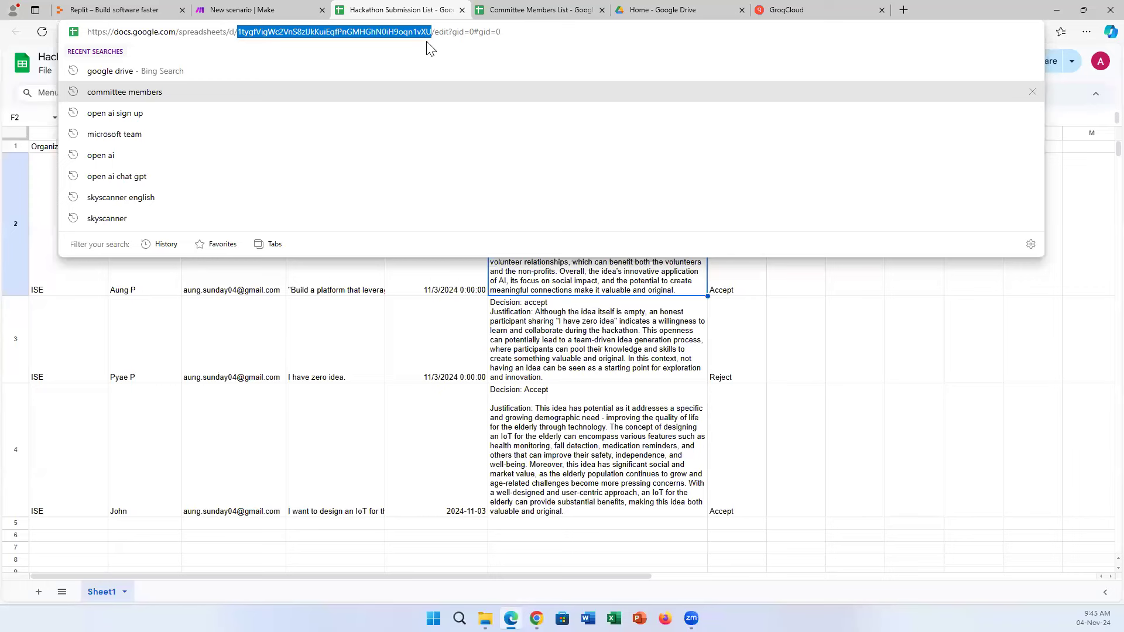
left_click(271, 8)
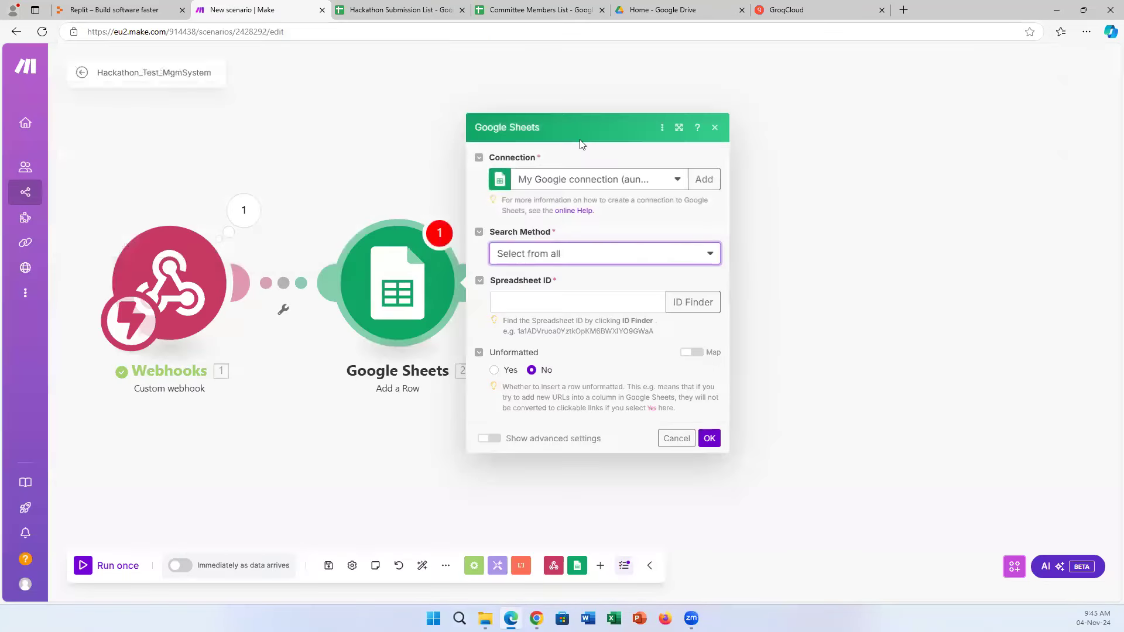
Paste the copied ID into the Add a Row module's Spreadsheet ID field.
left_click(556, 300)
left_click(626, 101)
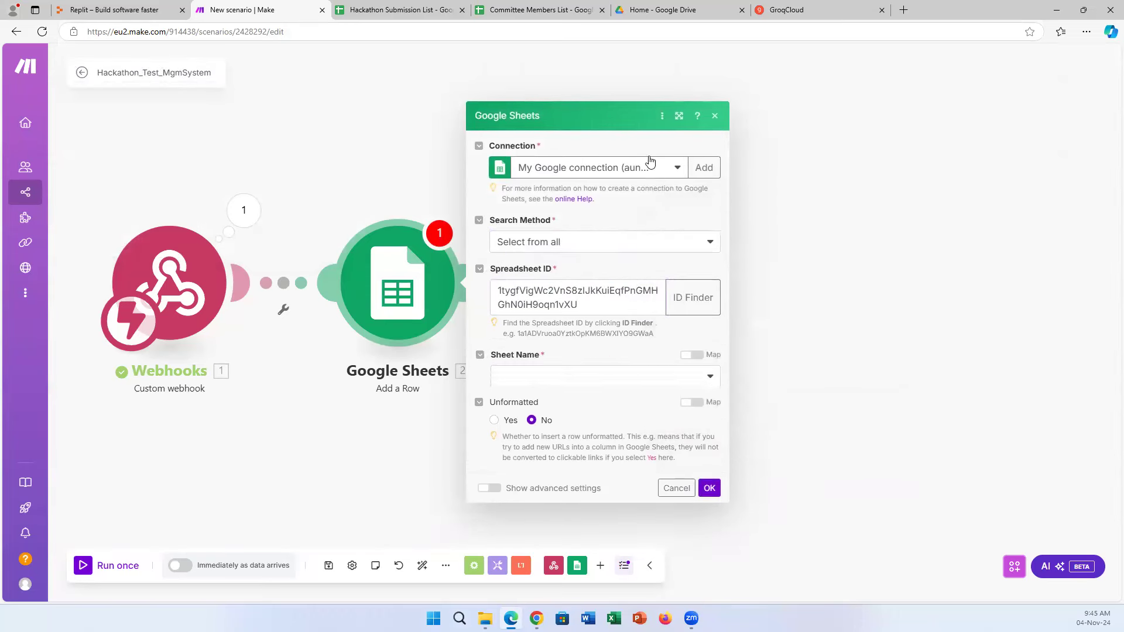
Choose Sheet1 with headers and review the revealed column fields Organization through Final Result.
left_click(603, 358)
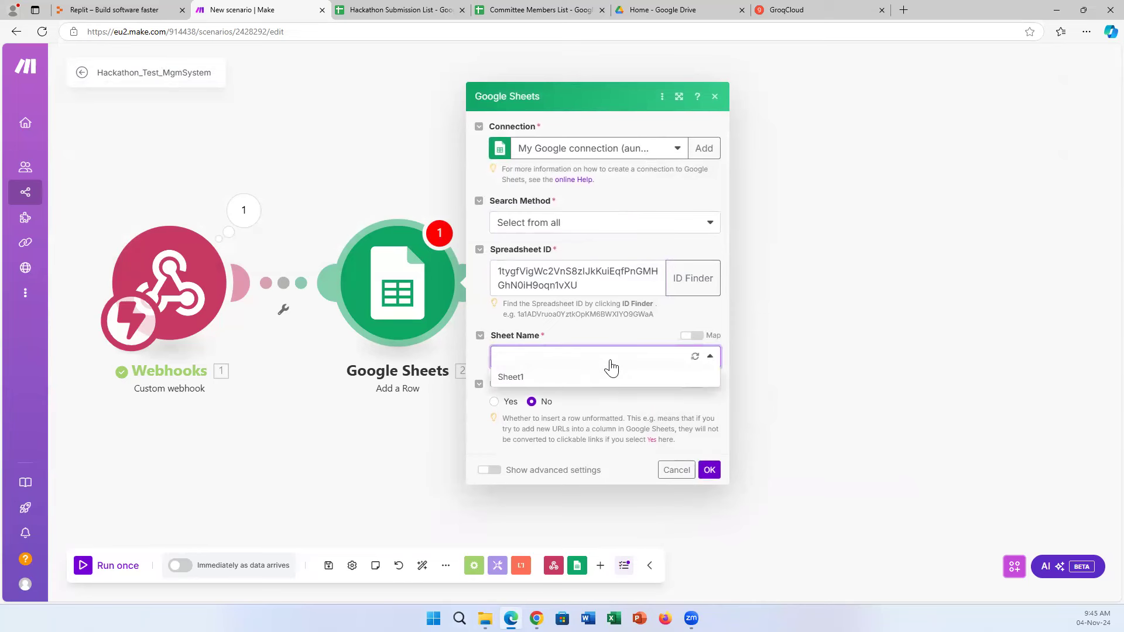
left_click(589, 380)
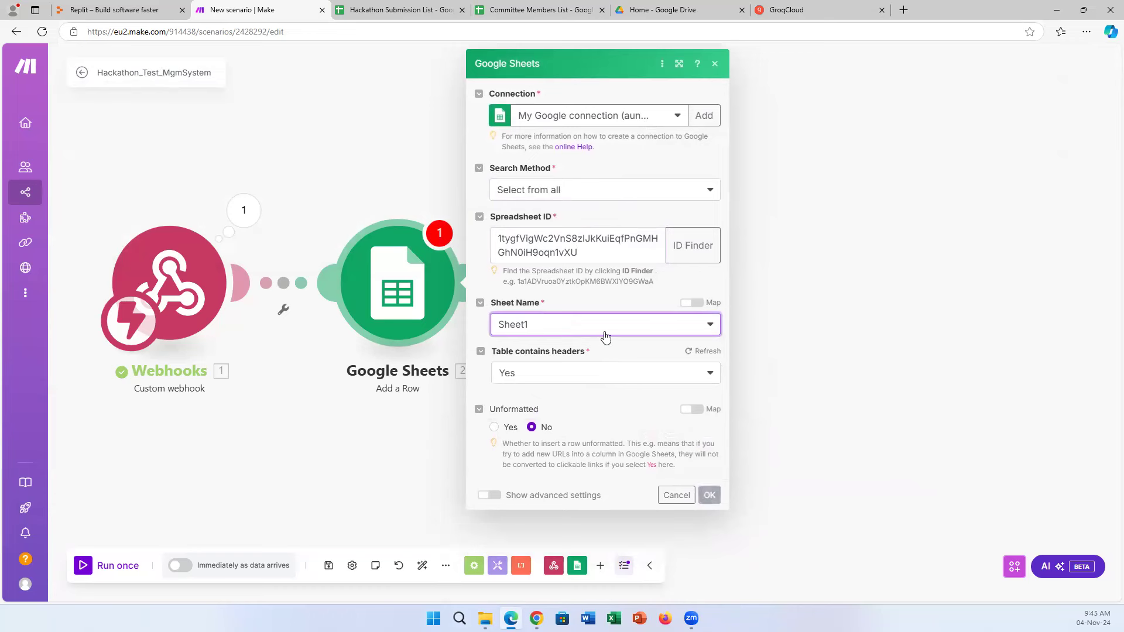
scroll(658, 366, "down", 1)
scroll(658, 366, "down", 5)
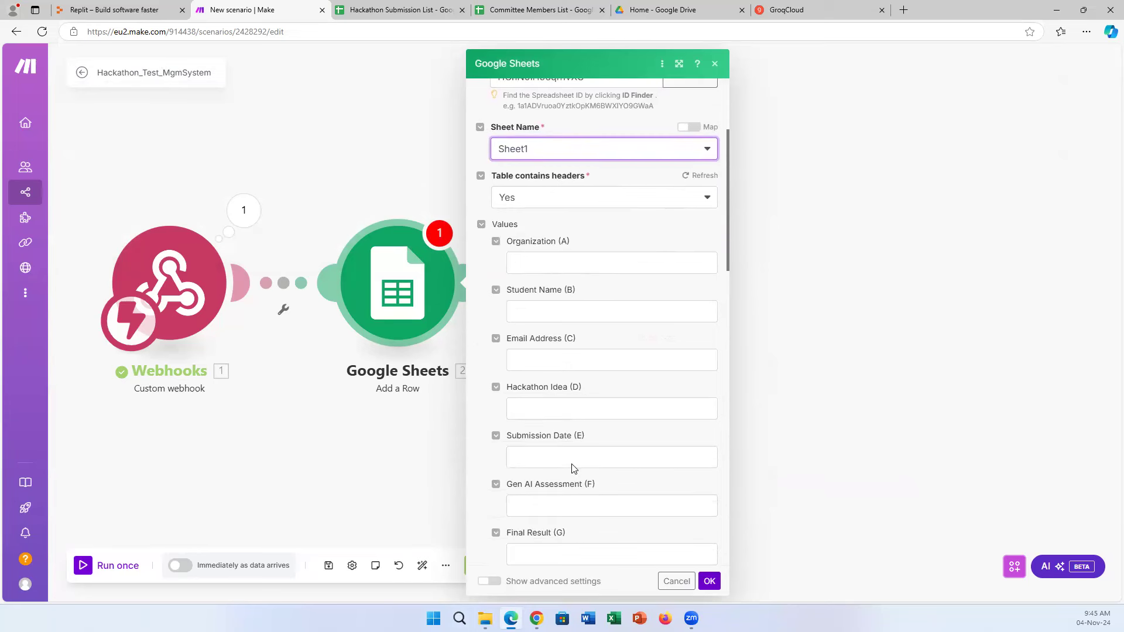
scroll(572, 468, "down", 5)
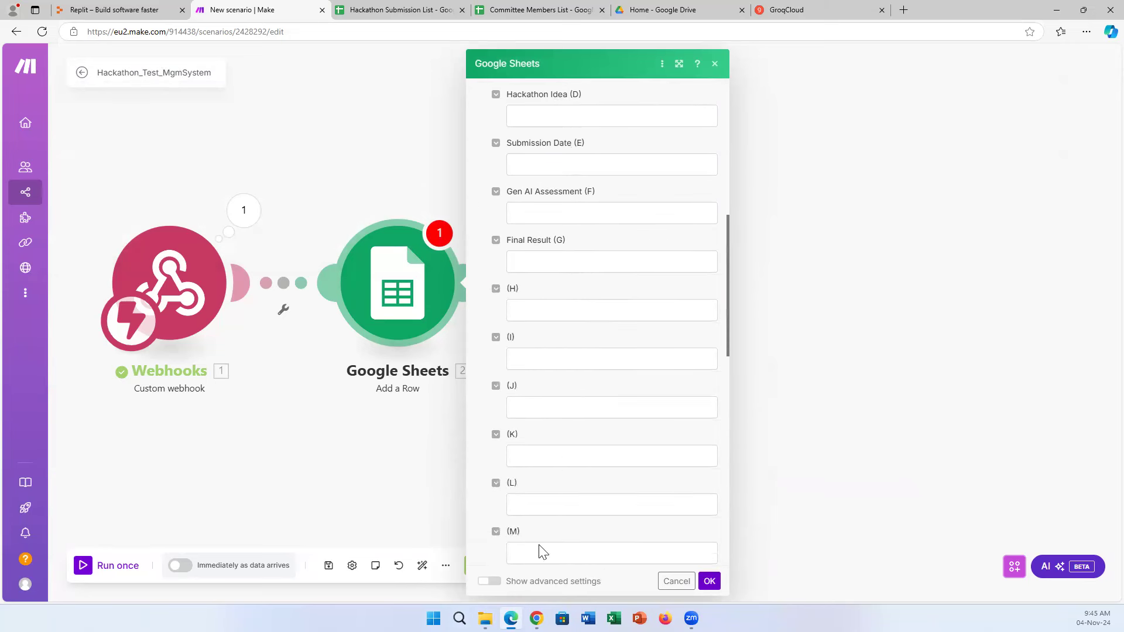
scroll(572, 434, "down", 1)
scroll(573, 434, "up", 3)
scroll(573, 435, "up", 4)
scroll(583, 304, "down", 1)
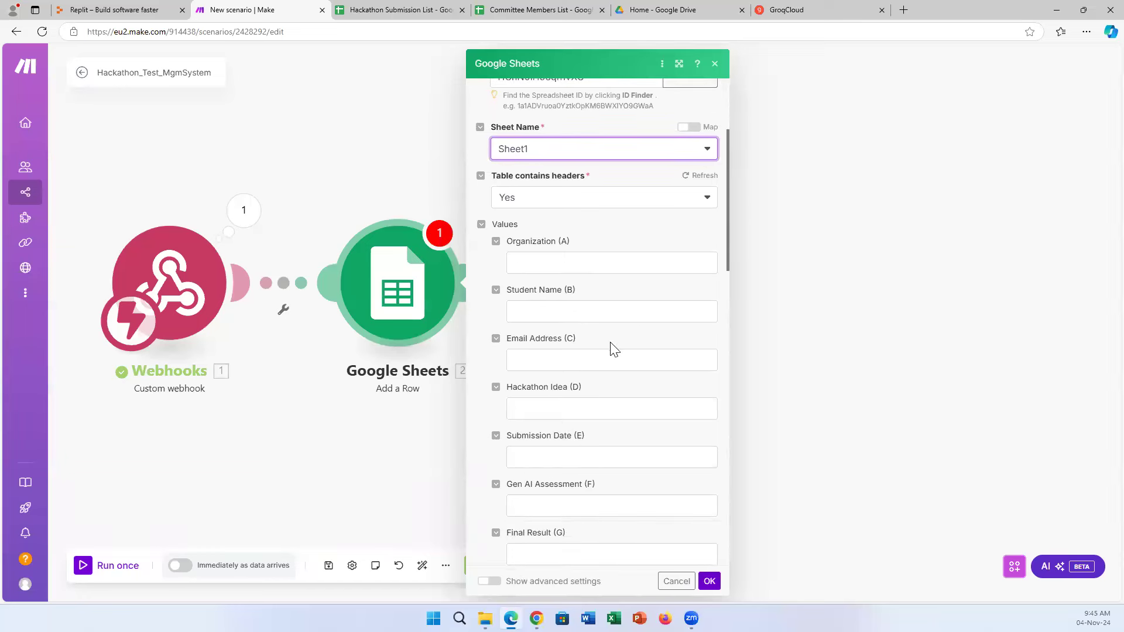
scroll(612, 345, "up", 3)
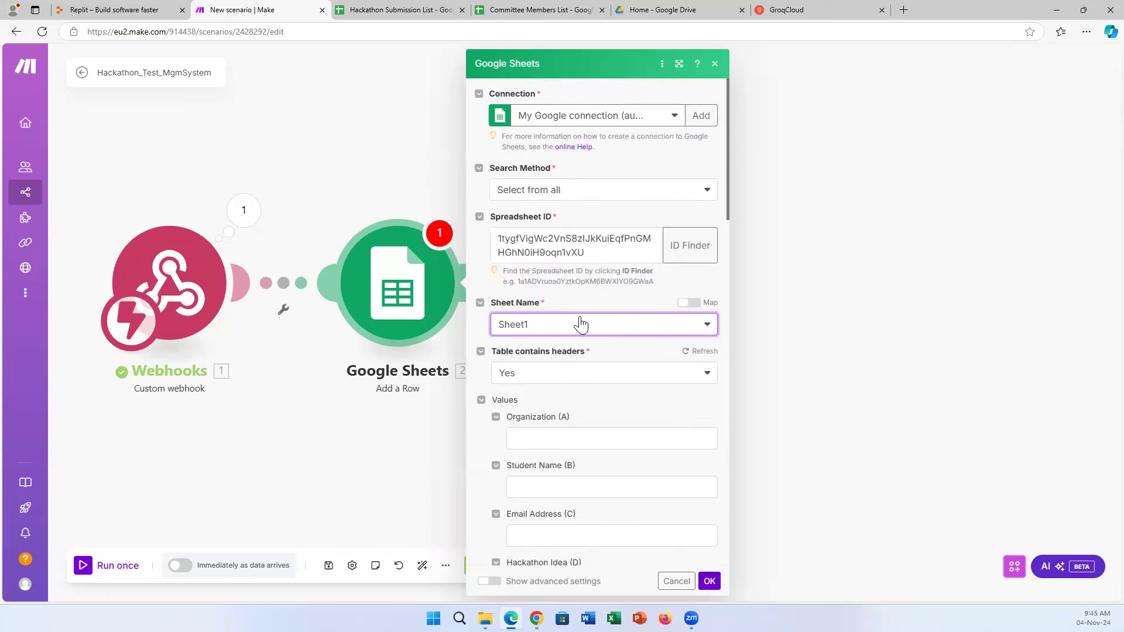
scroll(591, 328, "down", 3)
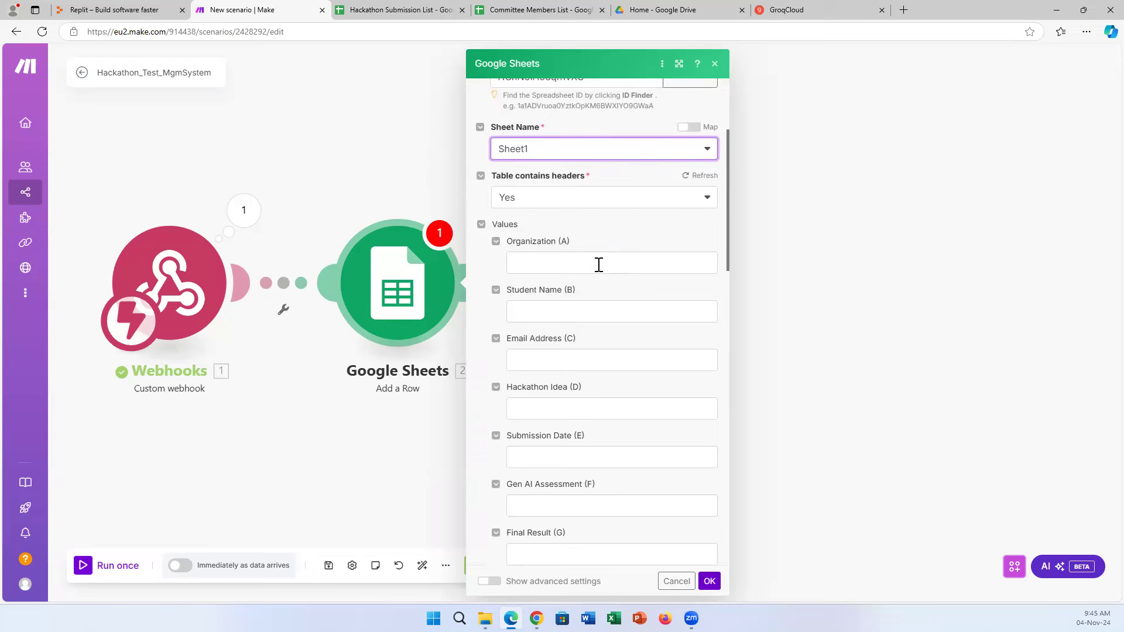
Map webhook organization, name, email, idea and submission_date into columns A–E, then save with OK.
left_click(527, 262)
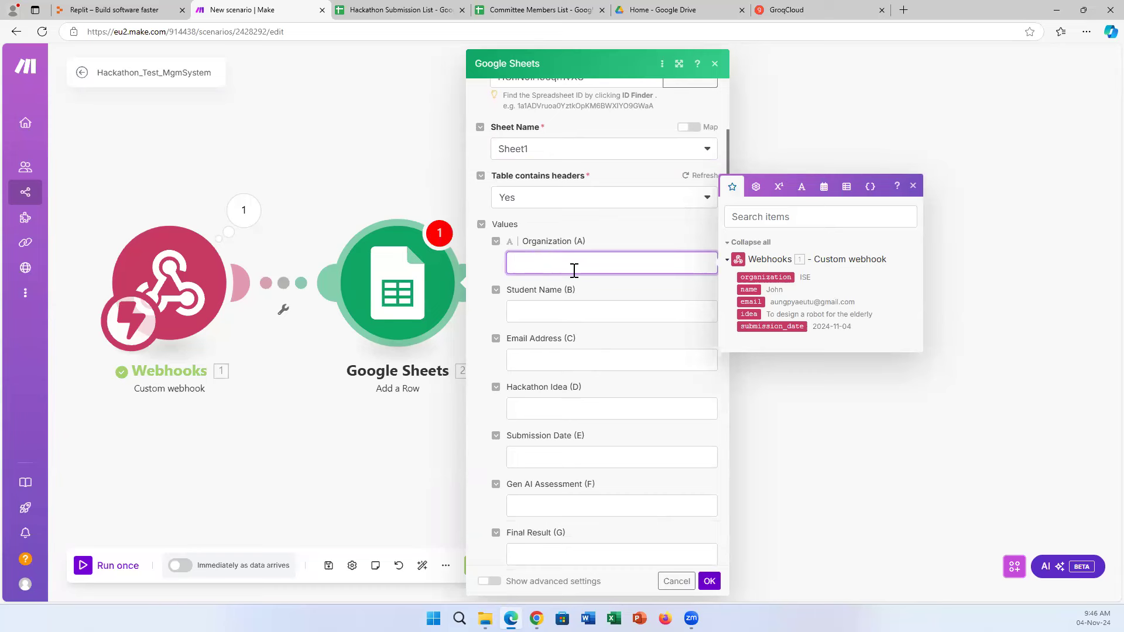
left_click_drag(747, 276, 608, 262)
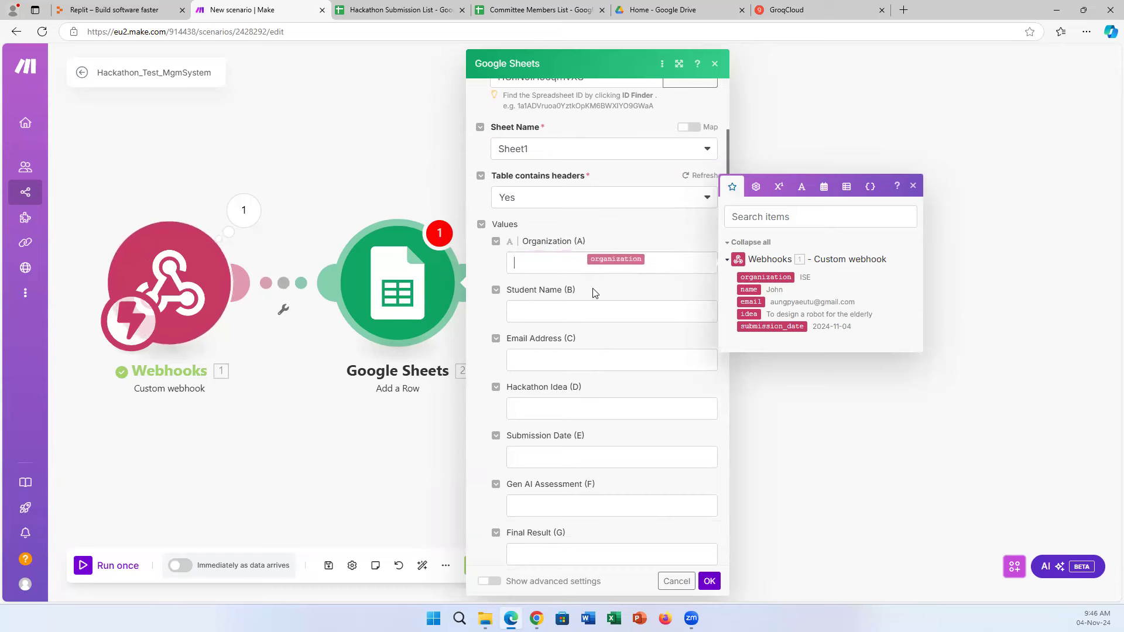
left_click(567, 311)
left_click_drag(750, 337, 553, 313)
left_click_drag(752, 347, 620, 362)
left_click_drag(657, 421, 571, 410)
left_click_drag(763, 472, 553, 455)
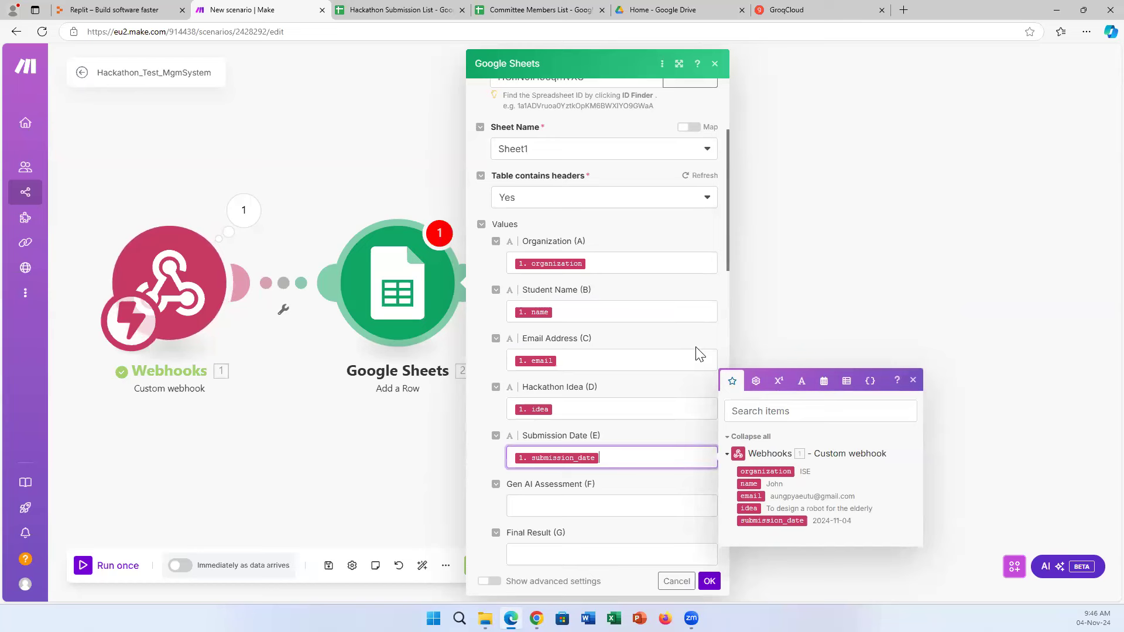
scroll(606, 357, "down", 2)
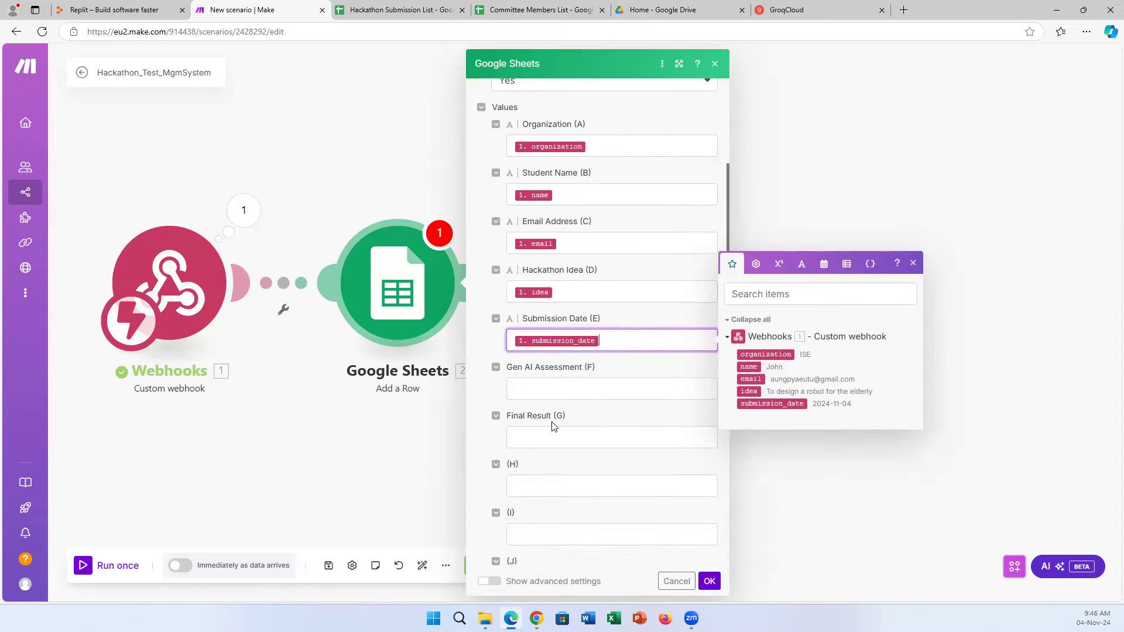
scroll(570, 432, "up", 2)
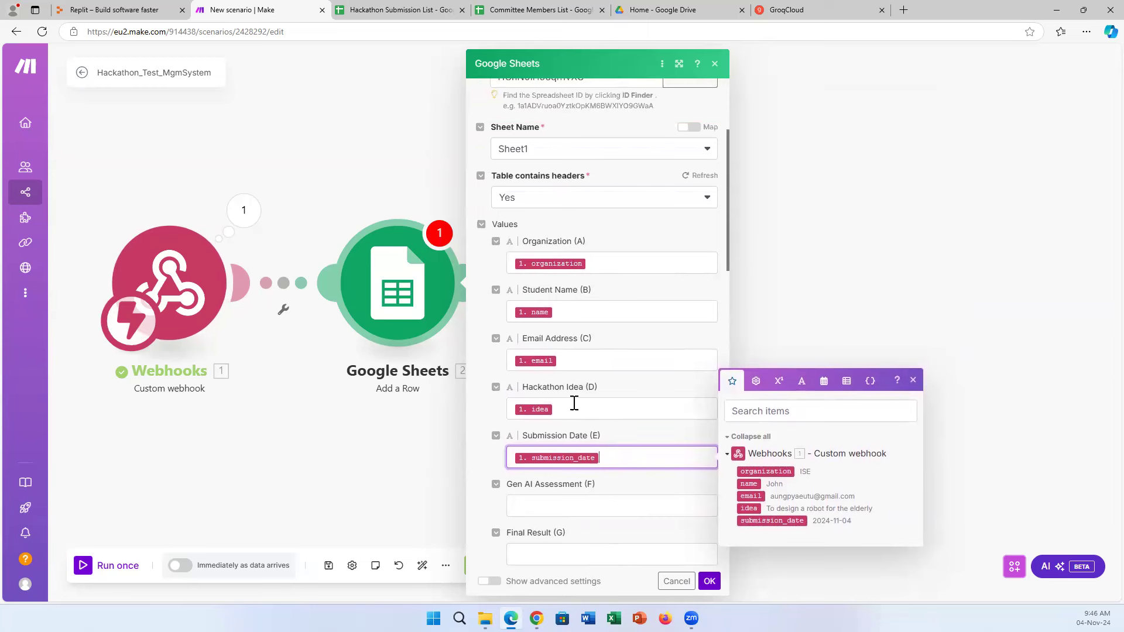
scroll(640, 454, "down", 2)
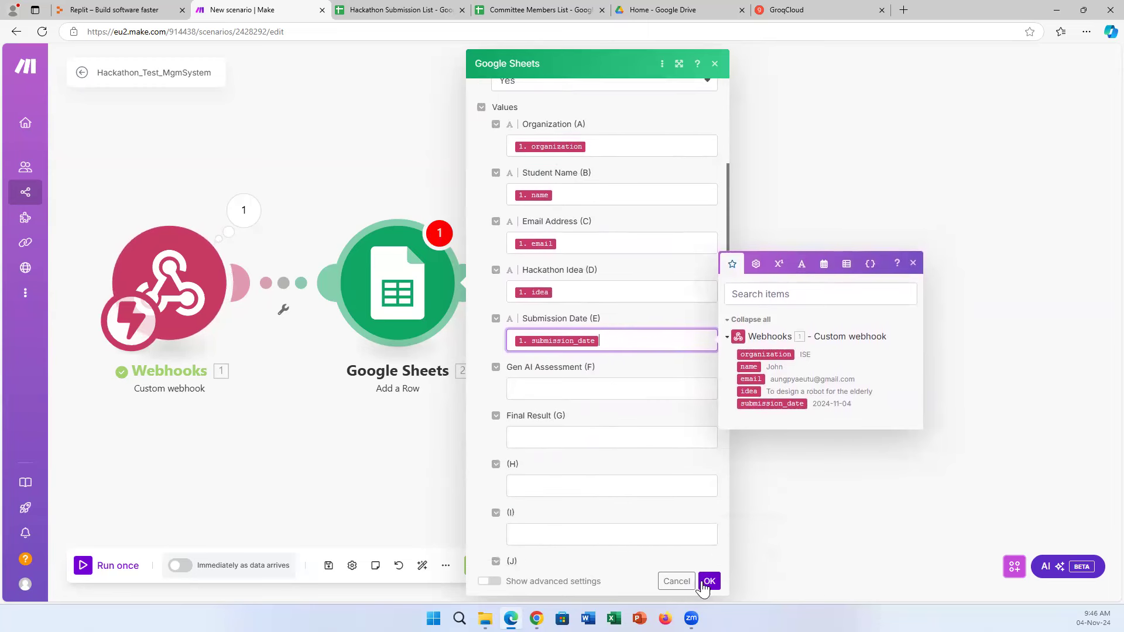
left_click(709, 582)
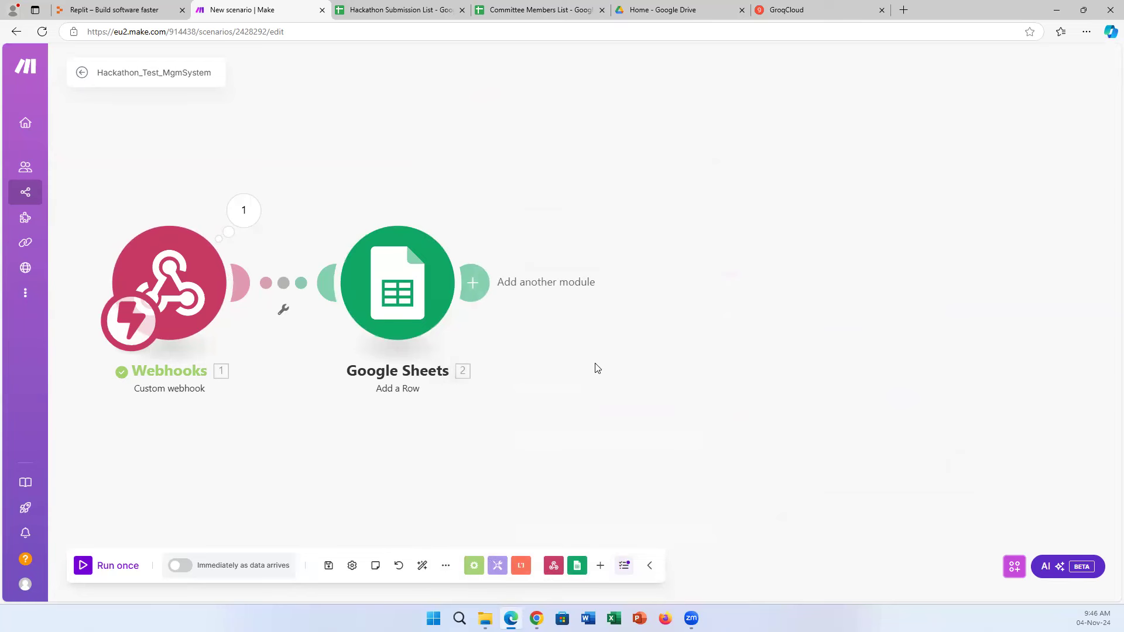
Start a Run once test so the Custom webhook waits for incoming data.
left_click(109, 570)
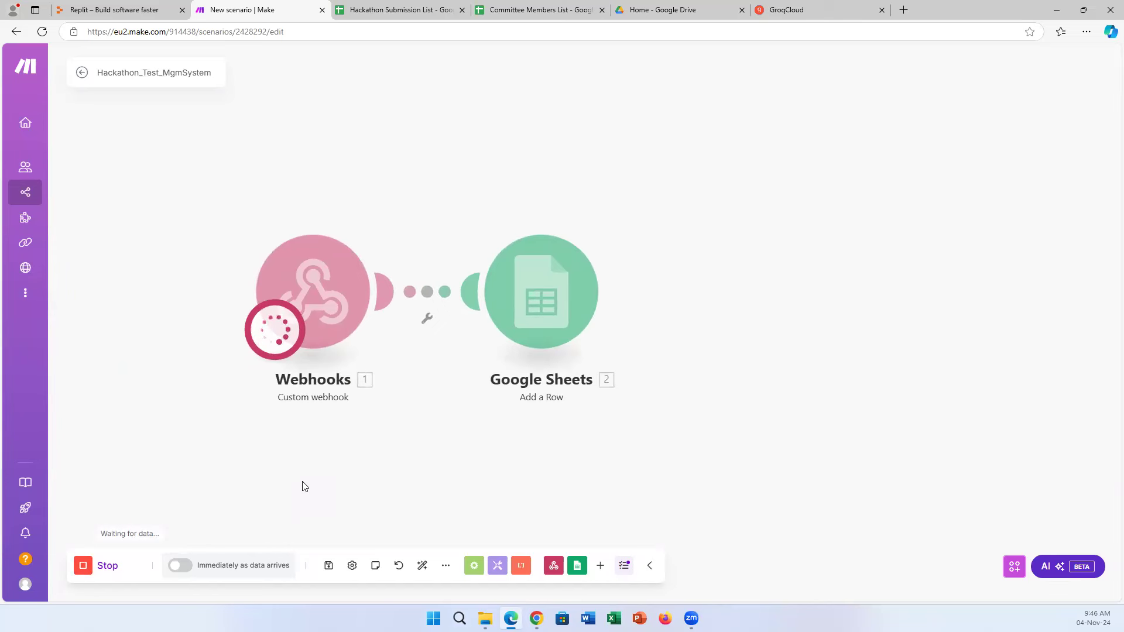
left_click(409, 10)
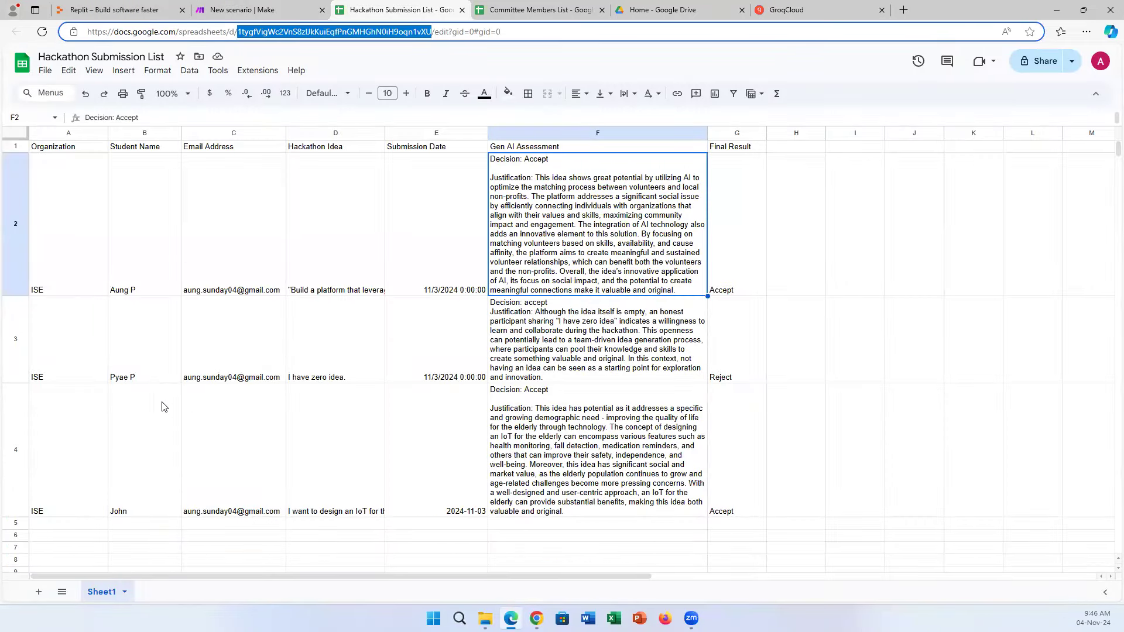
left_click(275, 7)
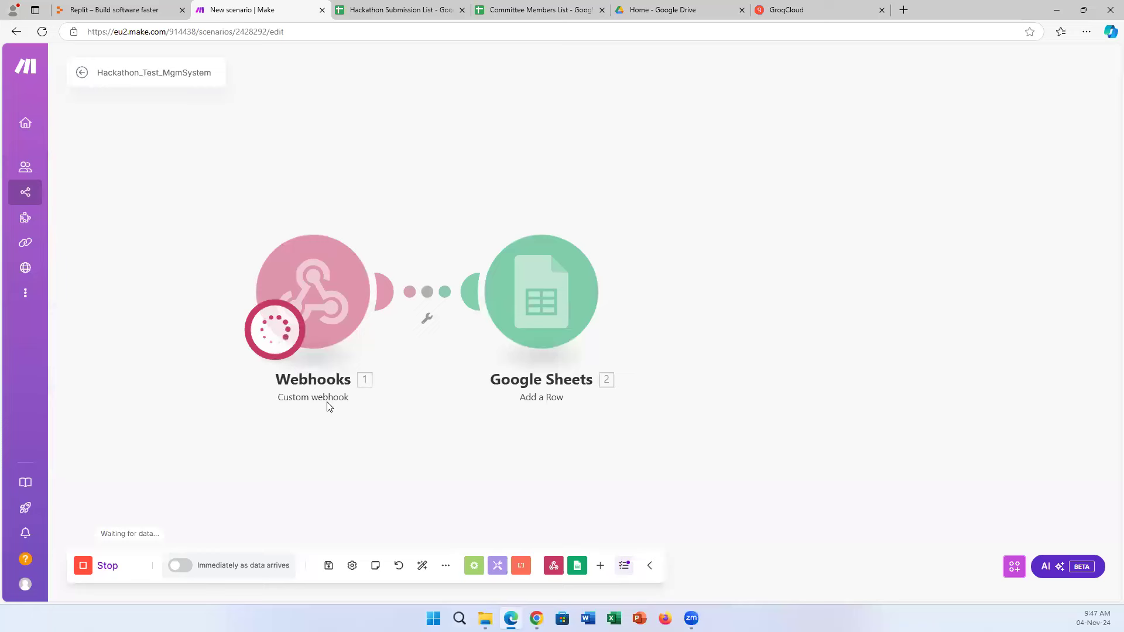
left_click(536, 618)
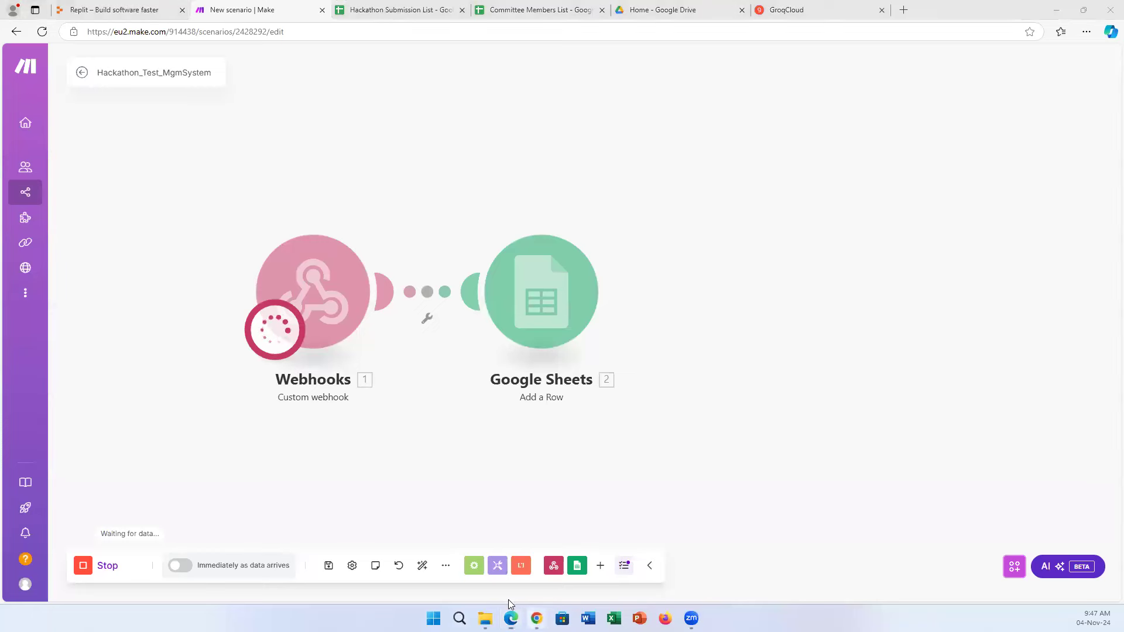
Load the /index.html submission form in the Replit Webview.
left_click(472, 524)
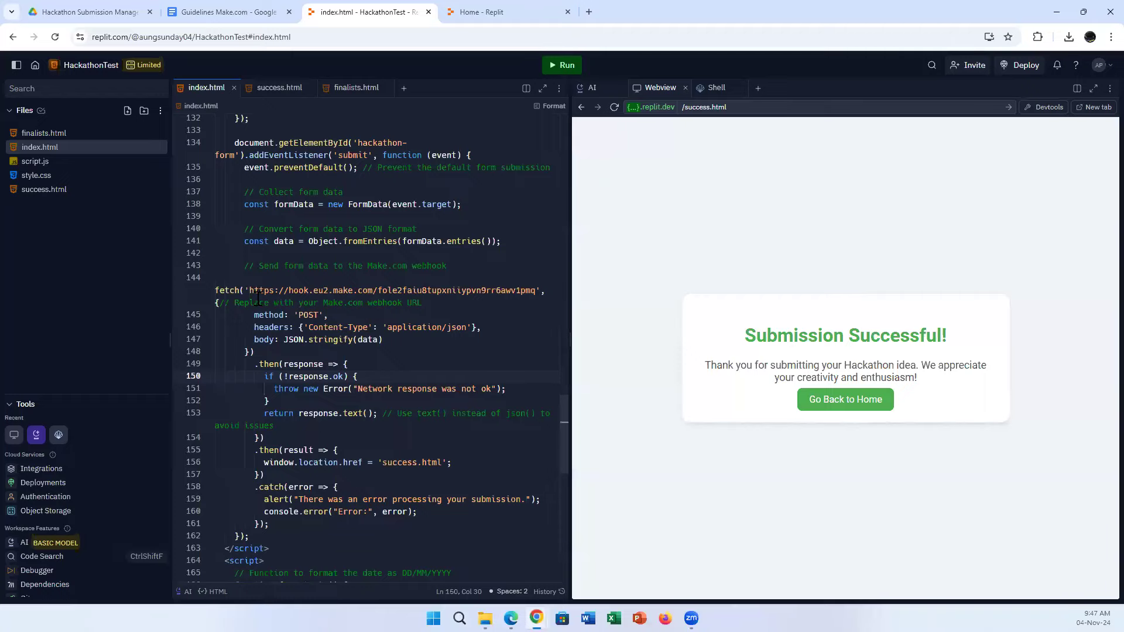
left_click(702, 107)
type("index")
key("Return")
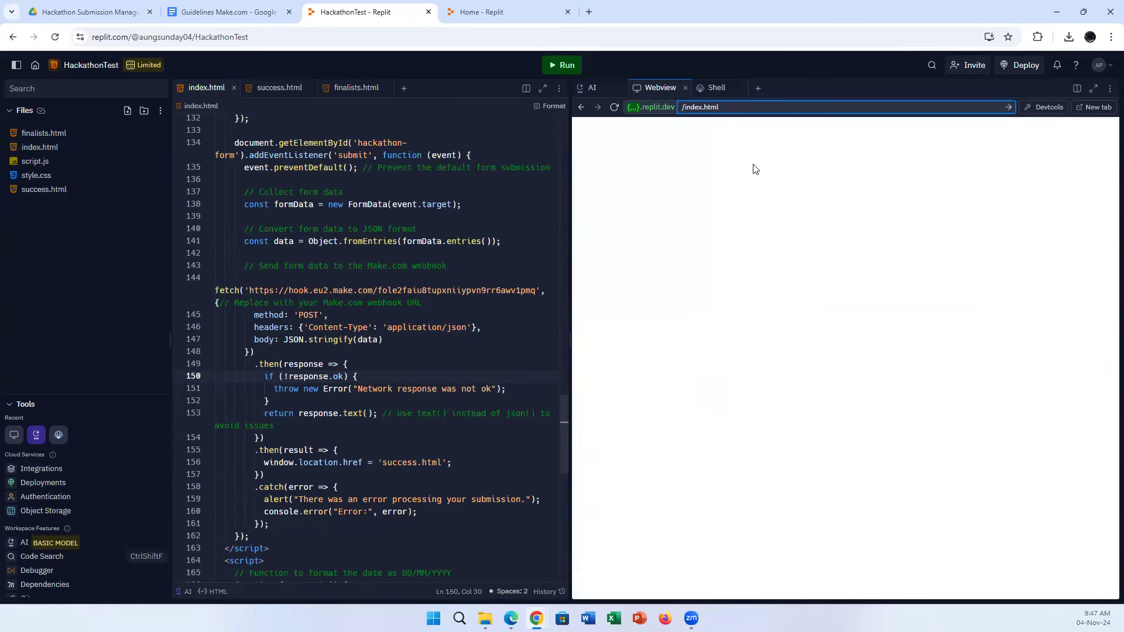
scroll(842, 388, "down", 6)
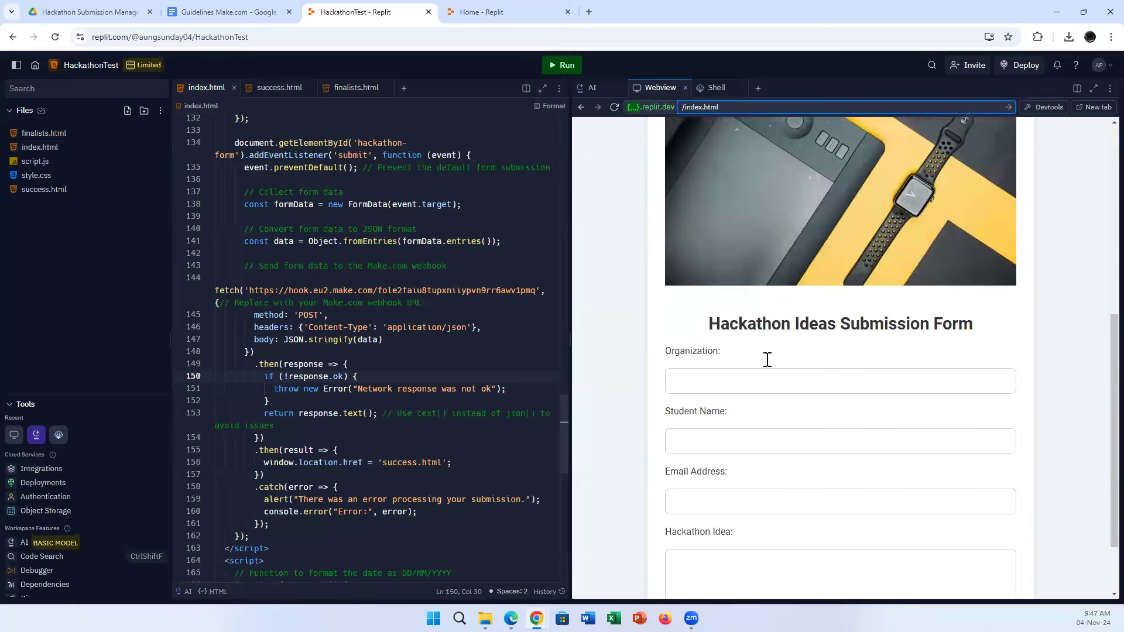
Submit the form with organization IEEE, a student name, e-mail and idea 'I want to develop an AI app for the elderly.'.
left_click(754, 353)
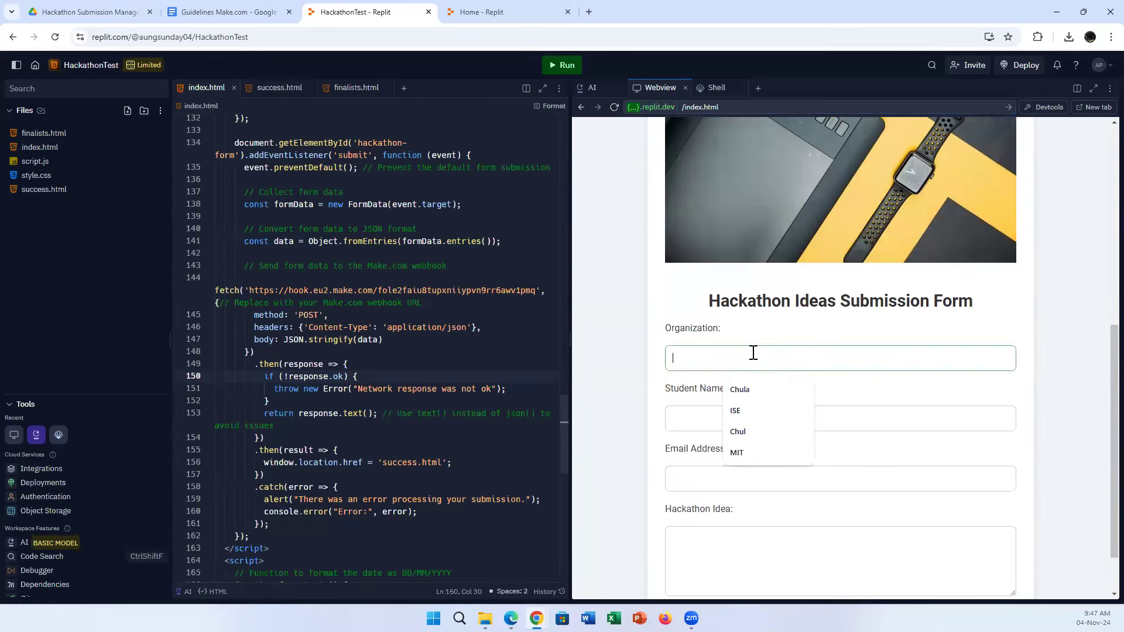
type("IEEE")
key("Tab")
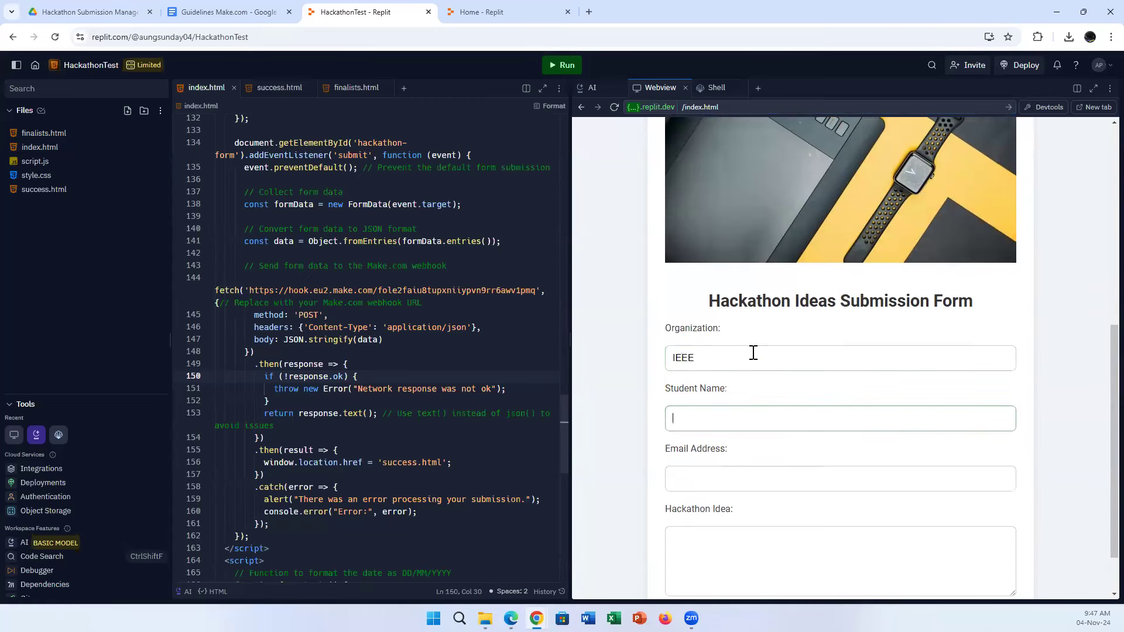
type("Smi")
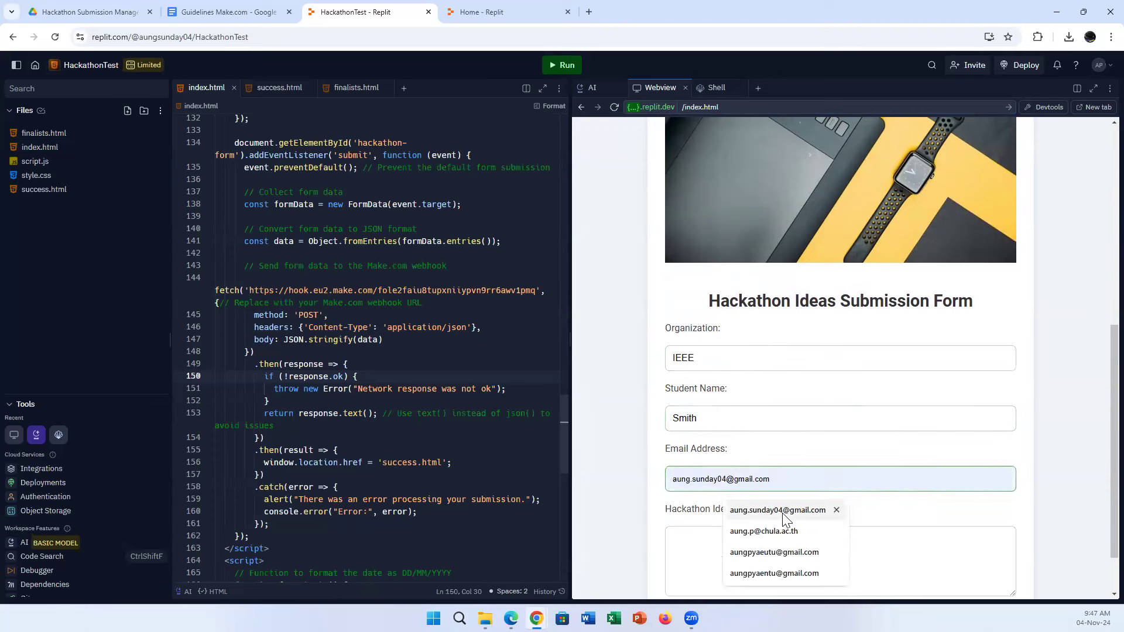
left_click(783, 516)
left_click(736, 544)
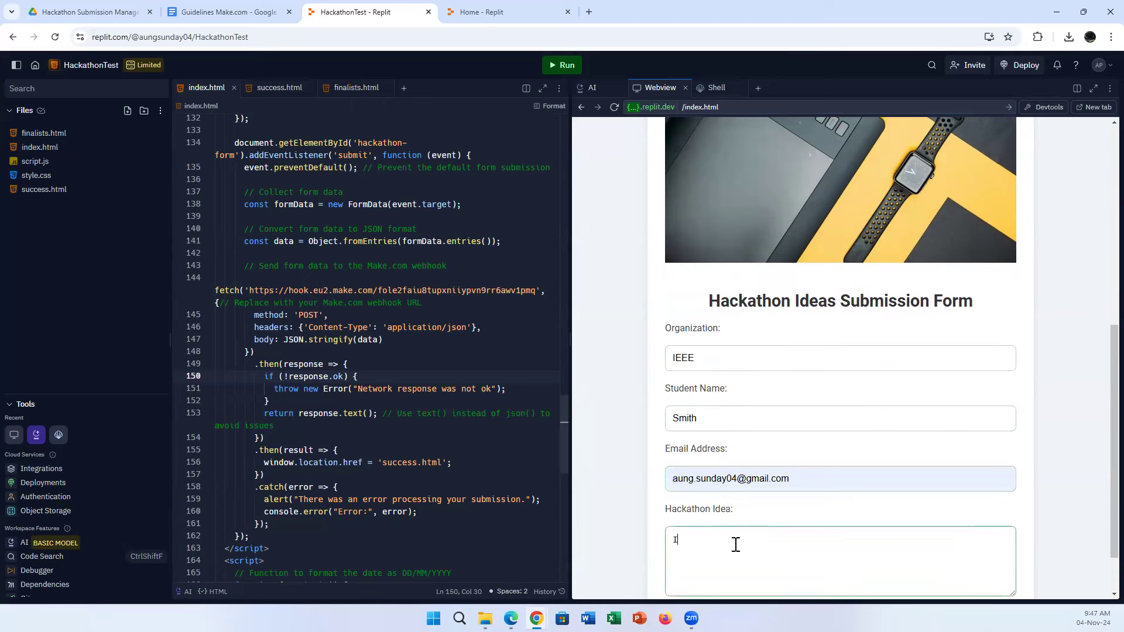
type("I want to develop an AI app for the elderly")
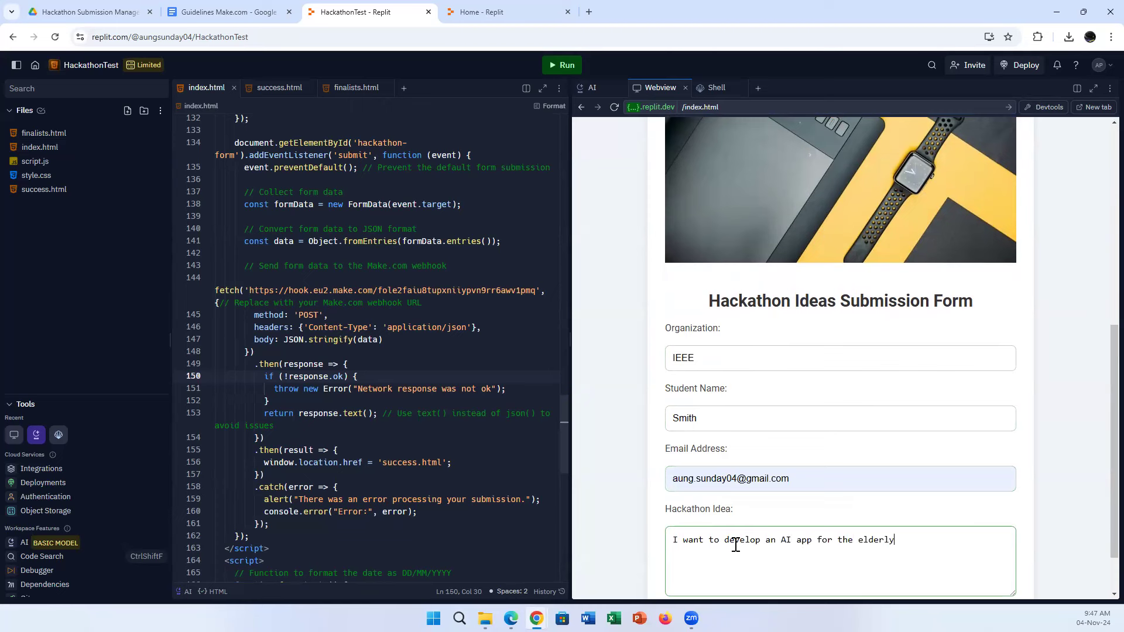
type(".")
scroll(860, 504, "down", 1)
left_click(853, 556)
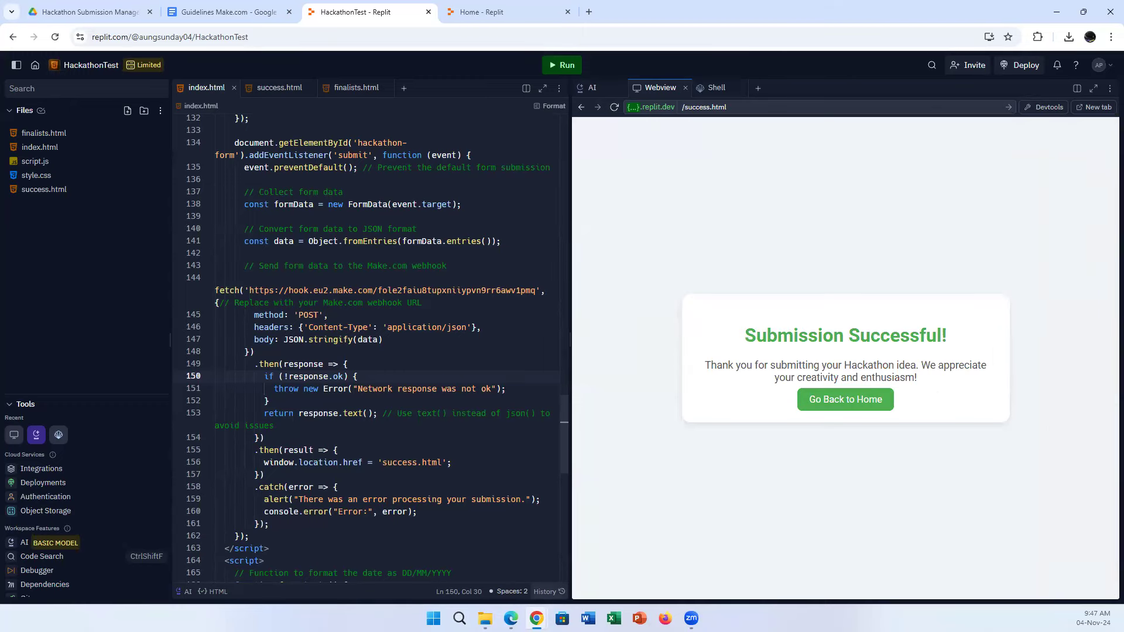
left_click(593, 582)
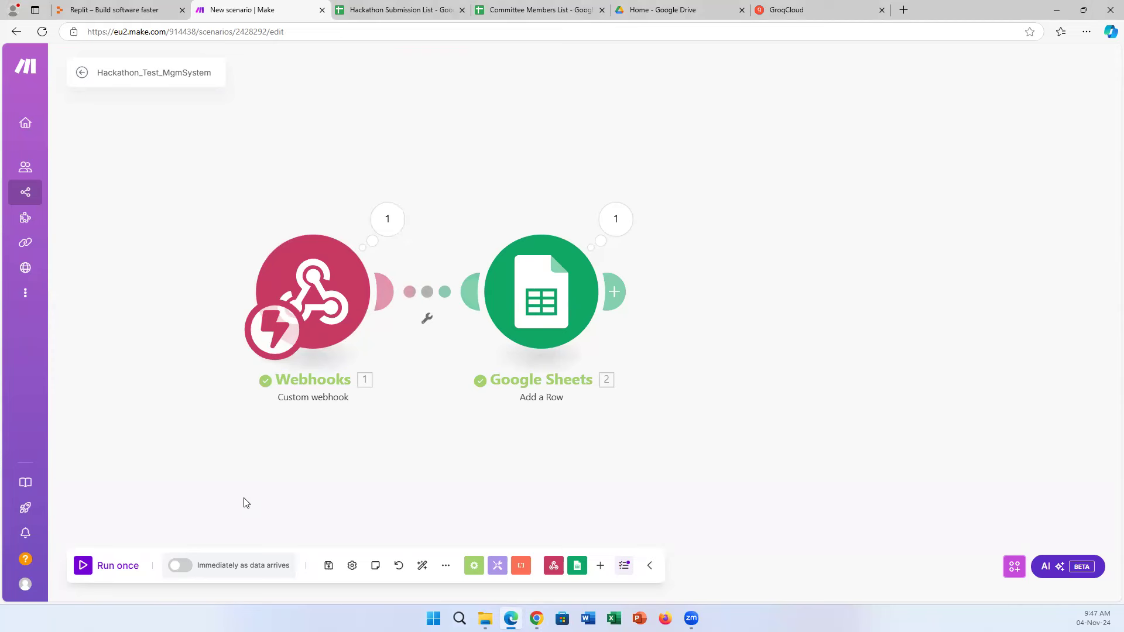
Schedule the scenario to run immediately as data arrives and inspect bundles showing range A5:E5.
left_click(179, 565)
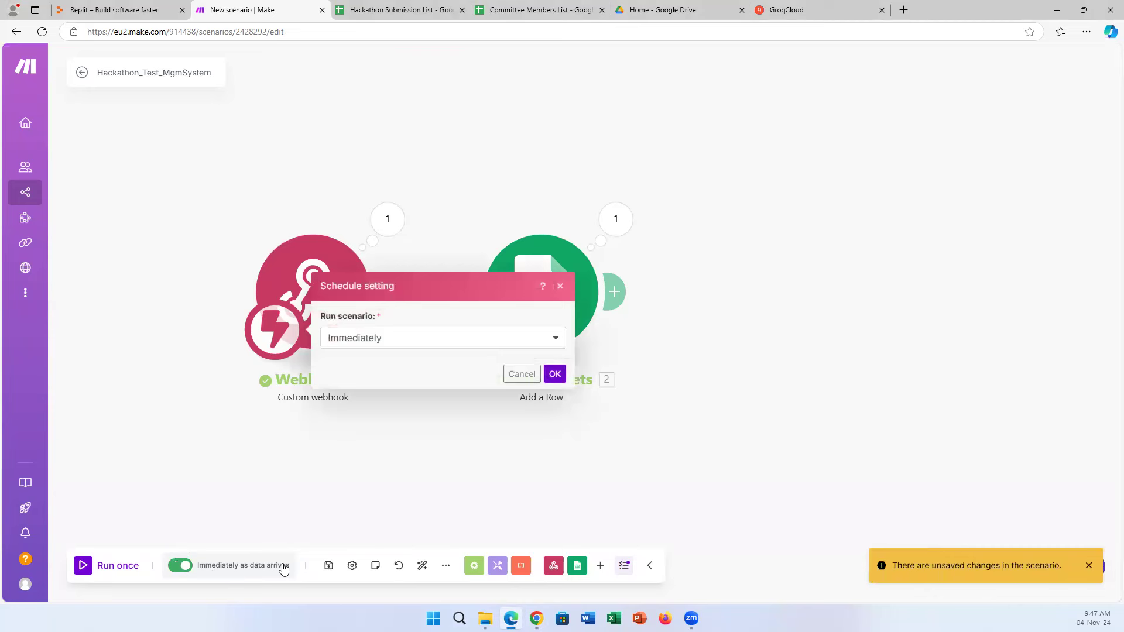
left_click(554, 373)
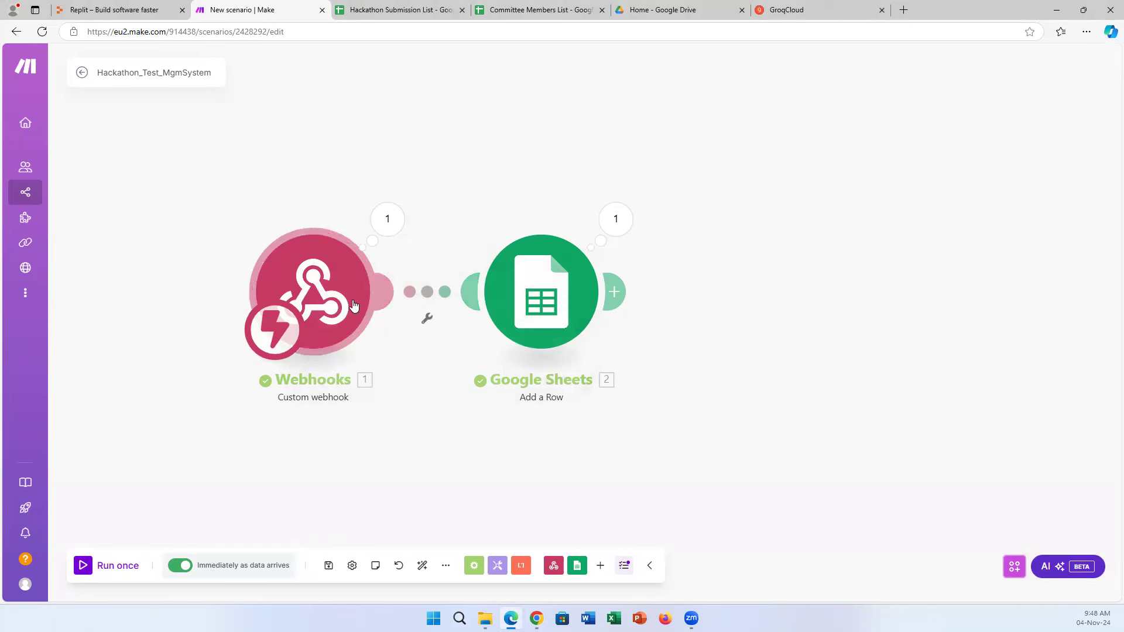
left_click(398, 222)
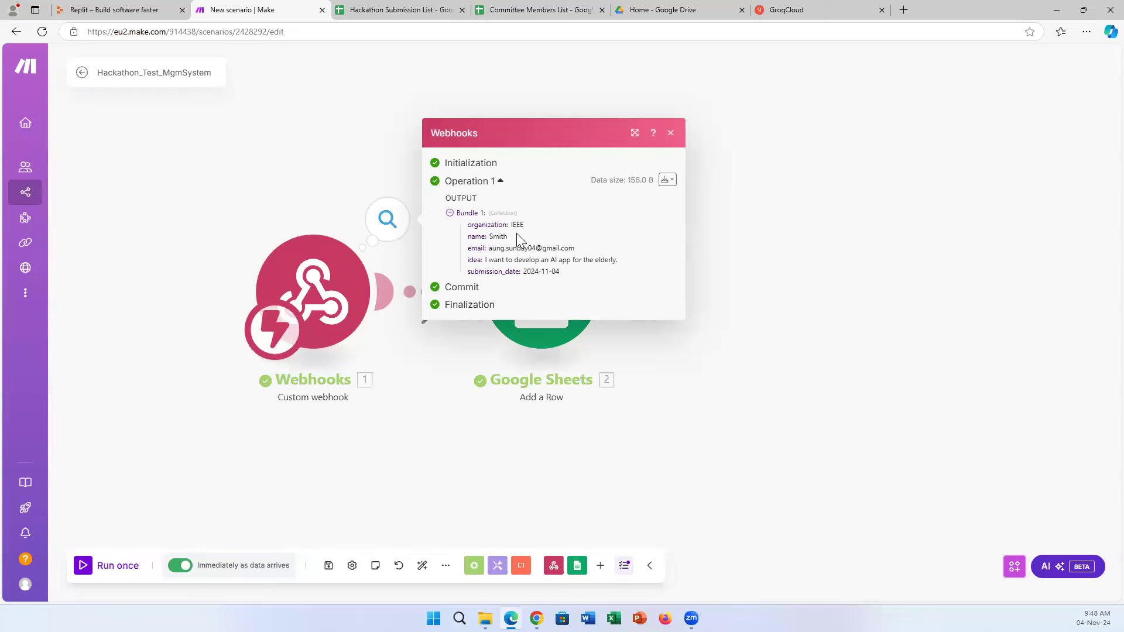
left_click(668, 377)
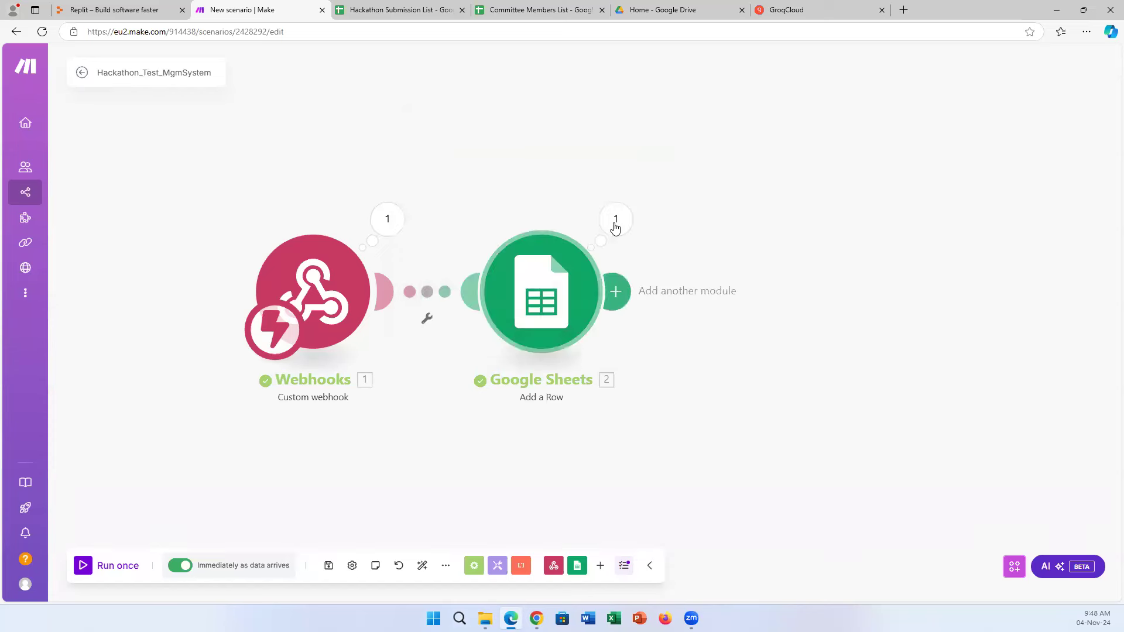
left_click(612, 232)
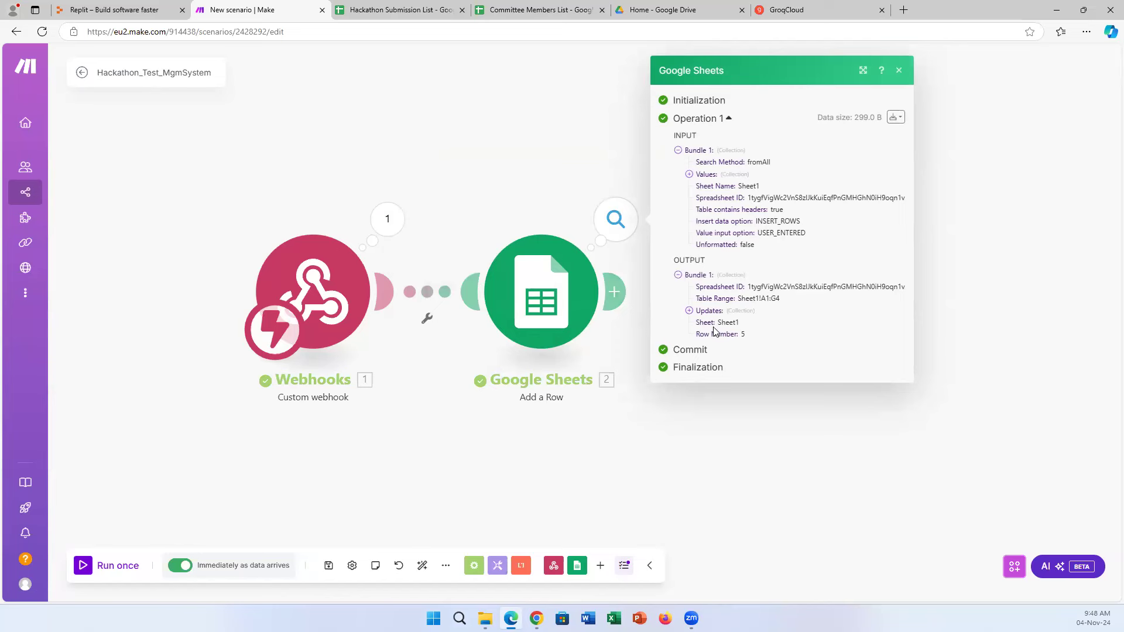
left_click(689, 311)
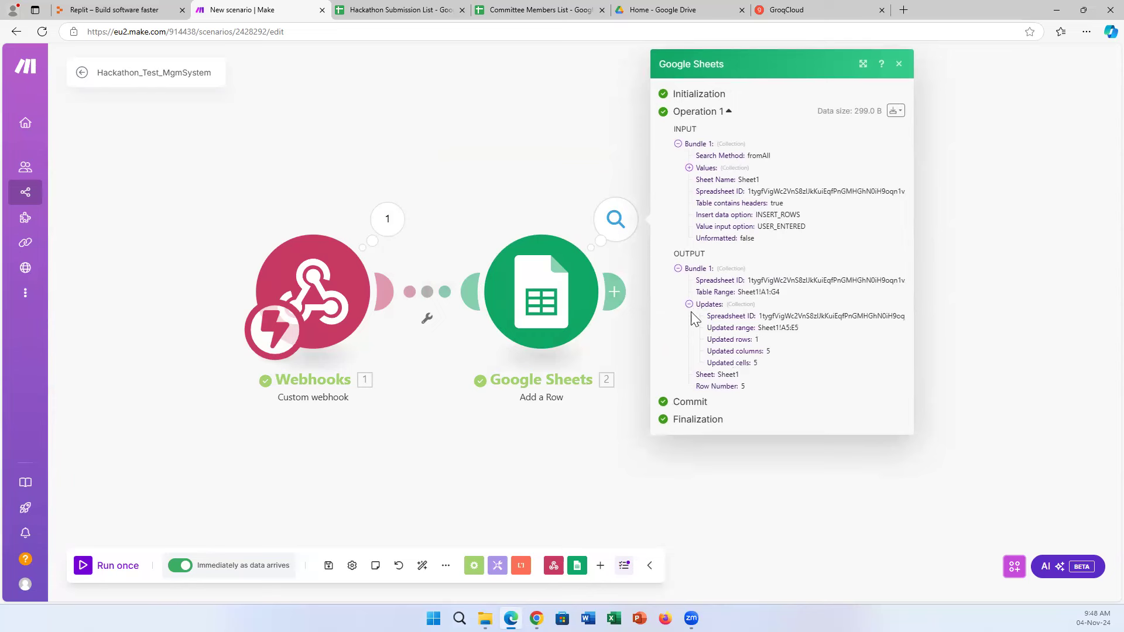
left_click(688, 168)
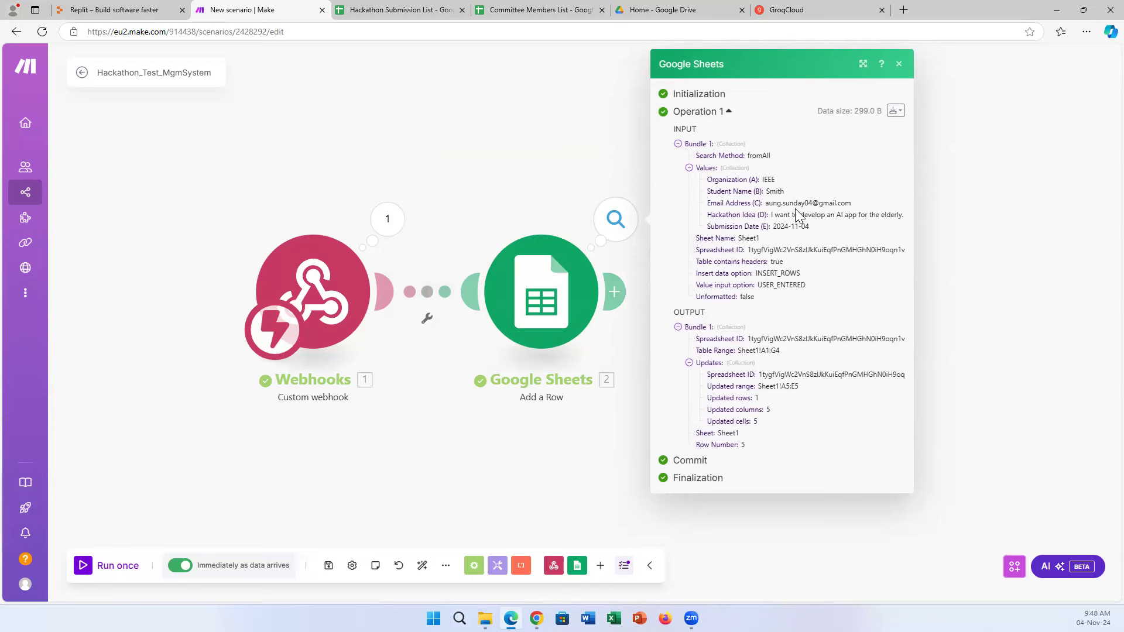
Confirm the IEEE entry in sheet row 5, then close the Make run details panel.
left_click(418, 8)
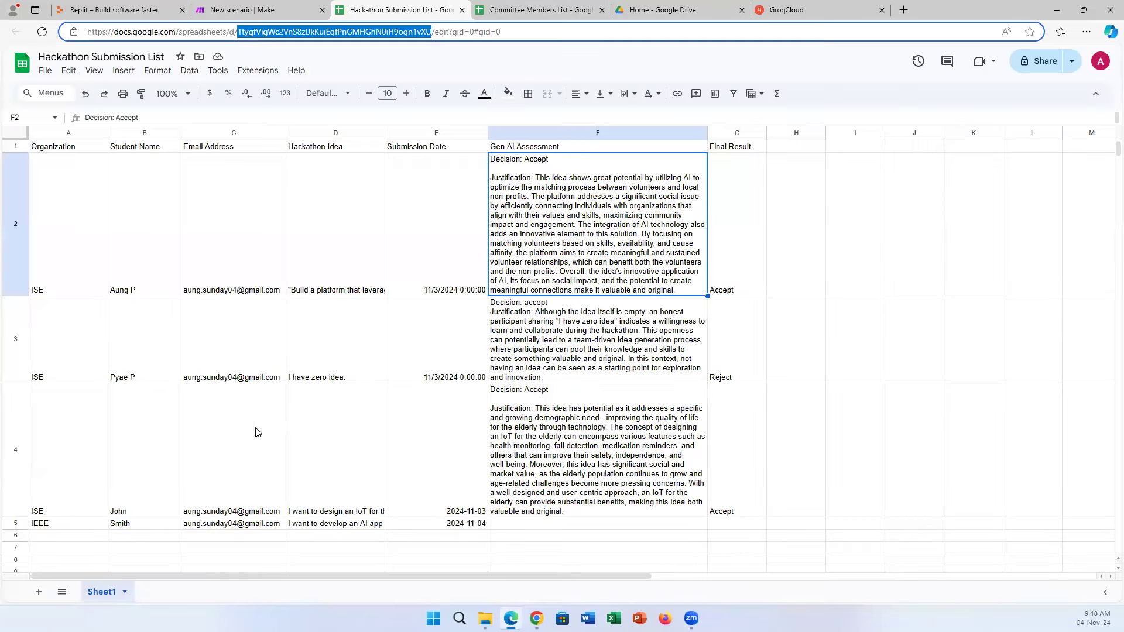
left_click(12, 523)
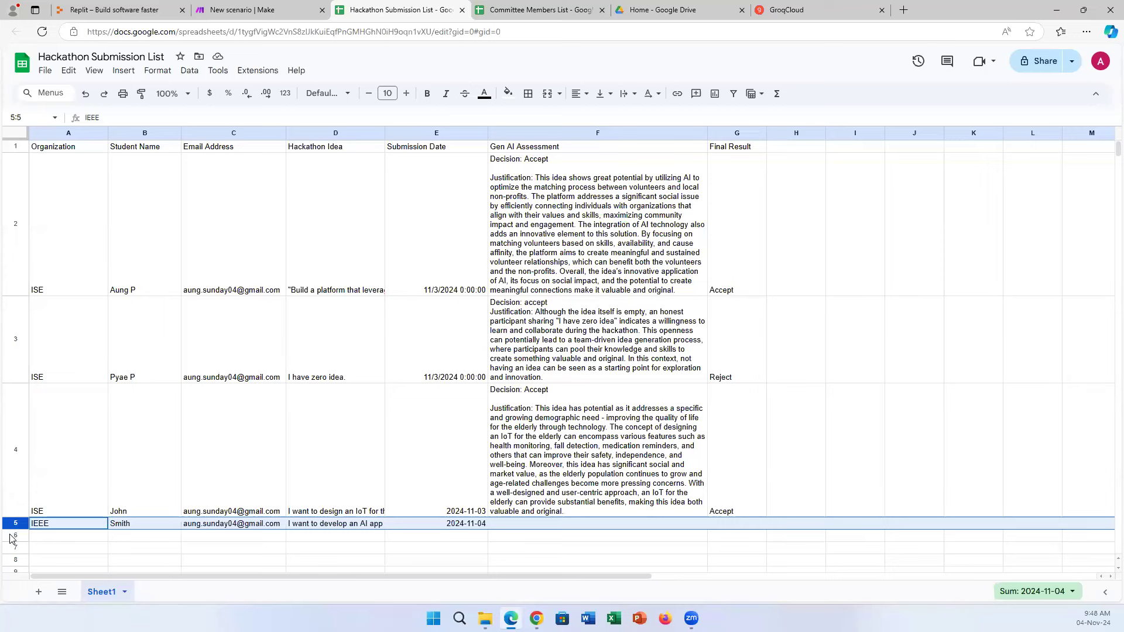
left_click(258, 9)
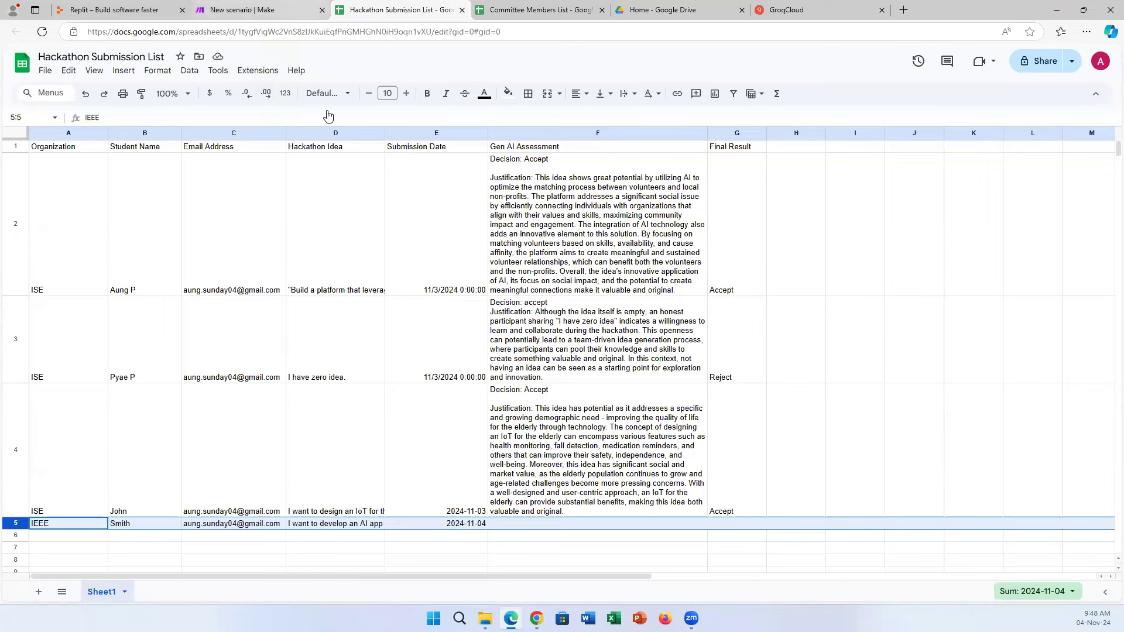
left_click(208, 479)
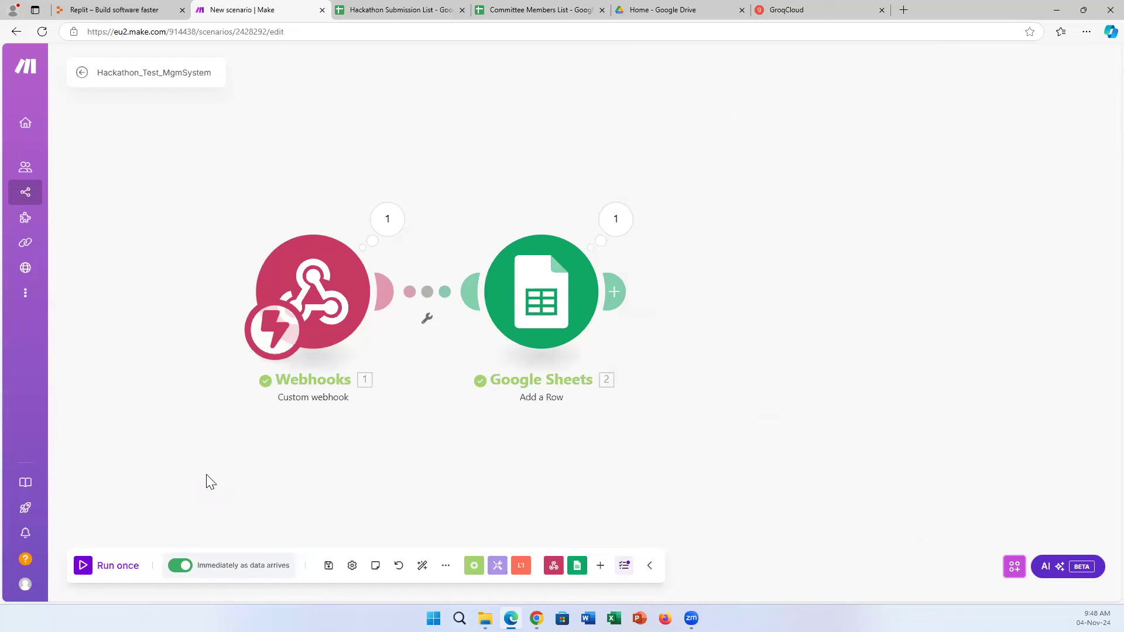
Rearrange the Webhooks and Google Sheets modules on the canvas, glancing at the spreadsheet in between.
left_click(409, 10)
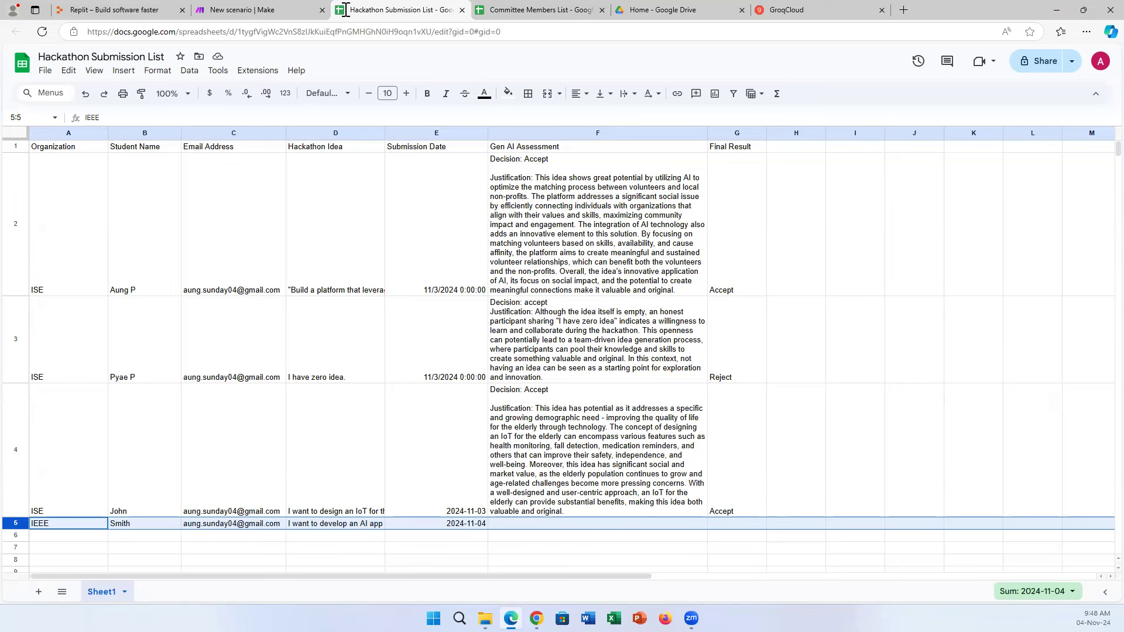
left_click(276, 5)
left_click_drag(322, 278, 195, 313)
left_click_drag(508, 311, 542, 338)
left_click_drag(201, 309, 165, 334)
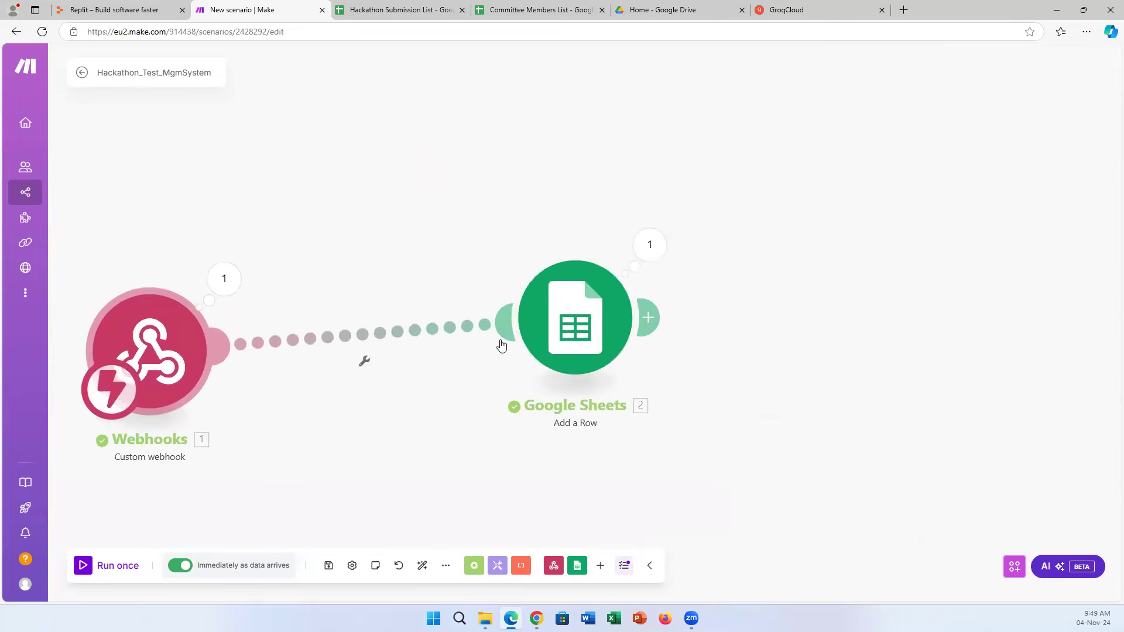
left_click_drag(504, 290, 339, 227)
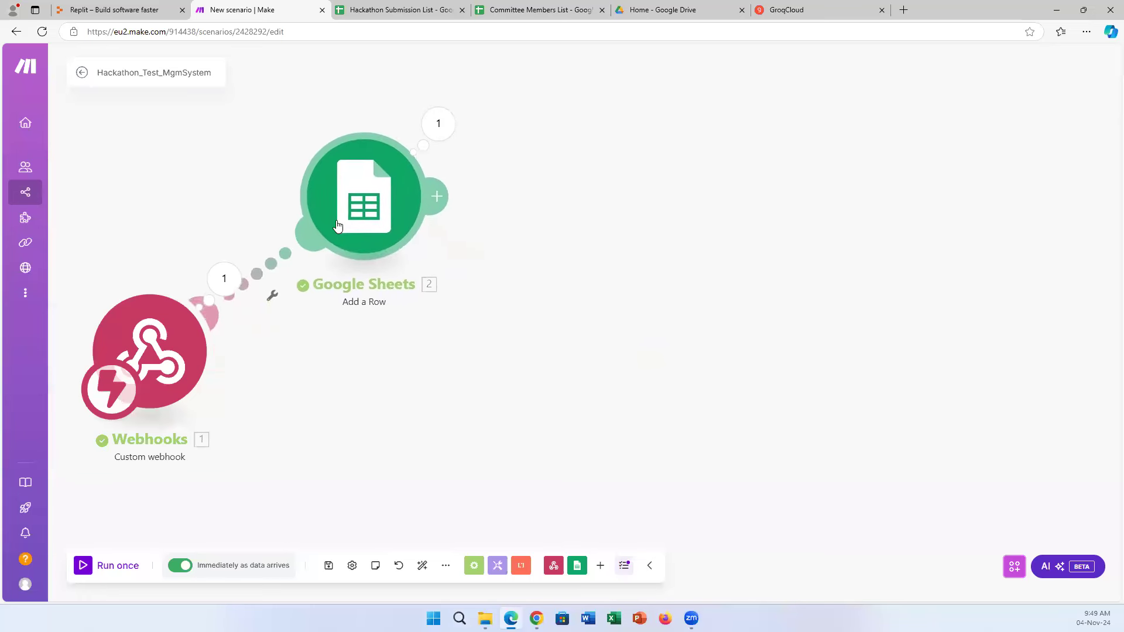
left_click_drag(183, 355, 203, 346)
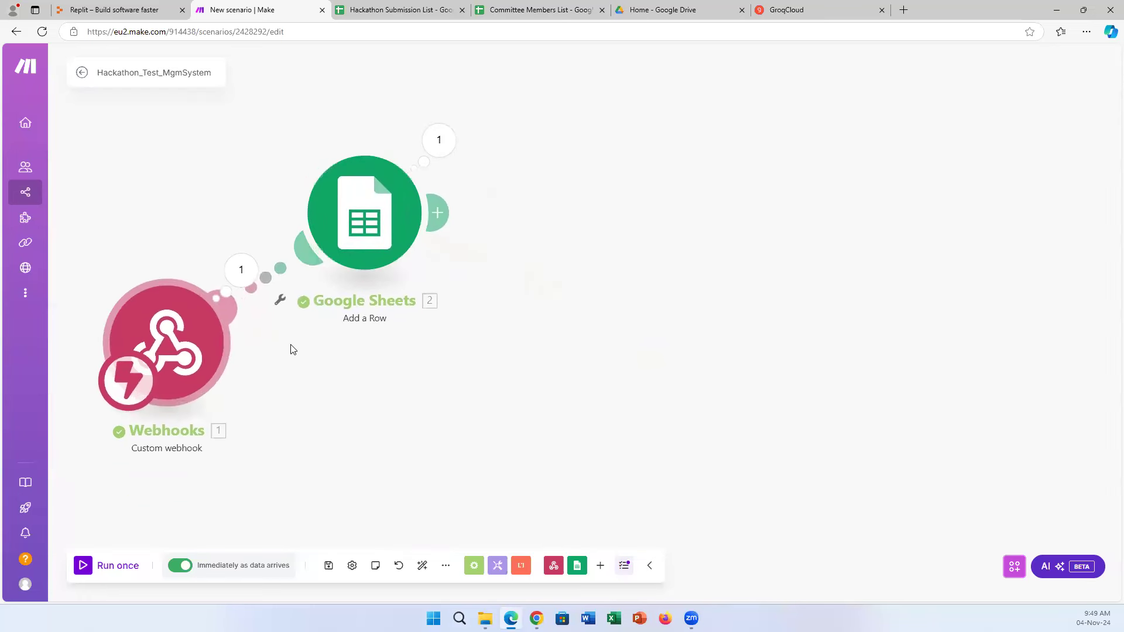
left_click_drag(378, 239, 387, 237)
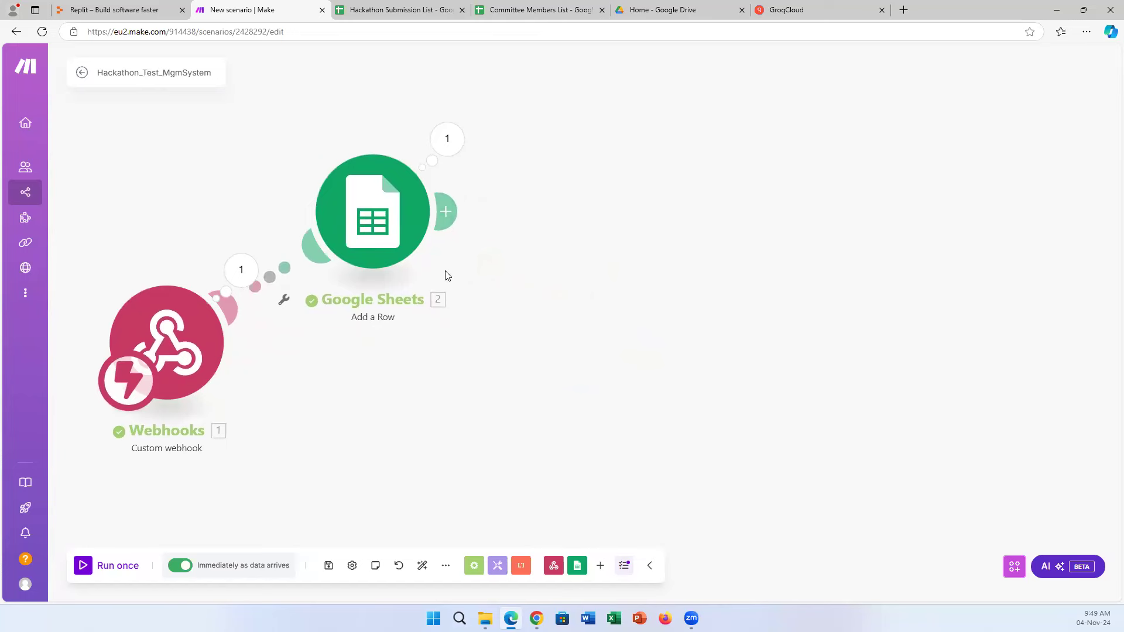
left_click(422, 8)
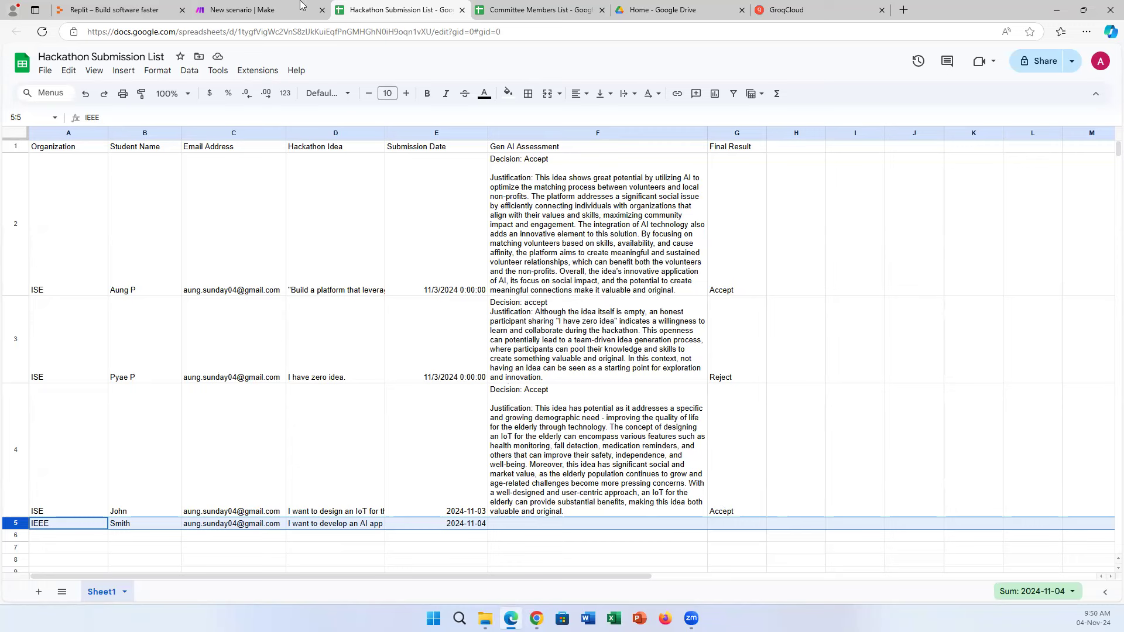
left_click(279, 5)
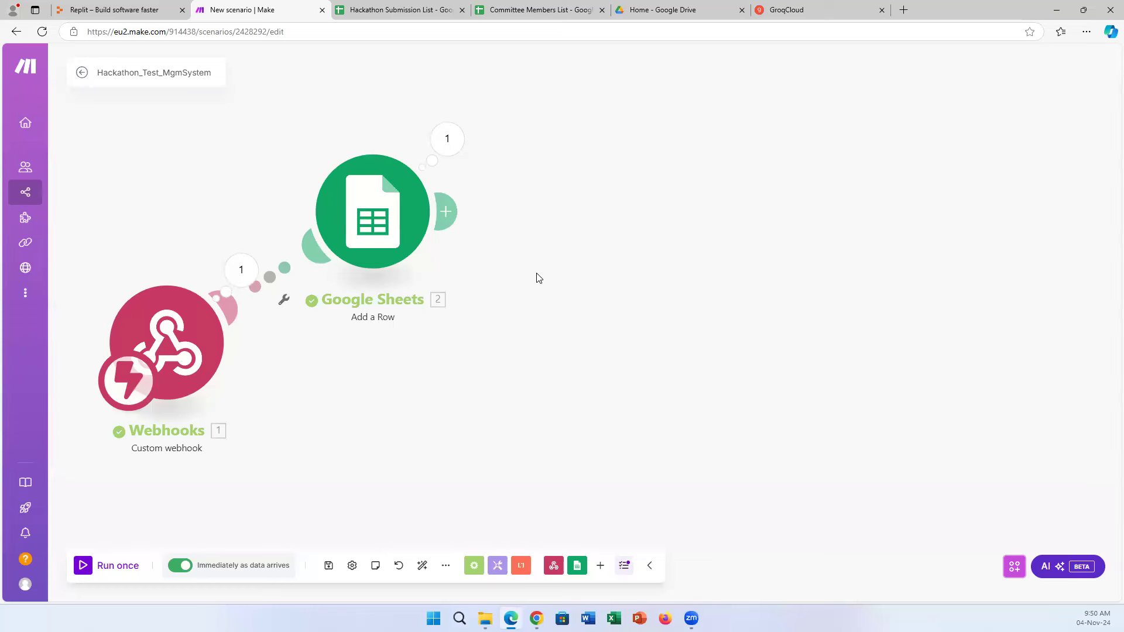
Add a Groq step after the Google Sheets module and bring up the GroqCloud API keys page.
left_click(446, 211)
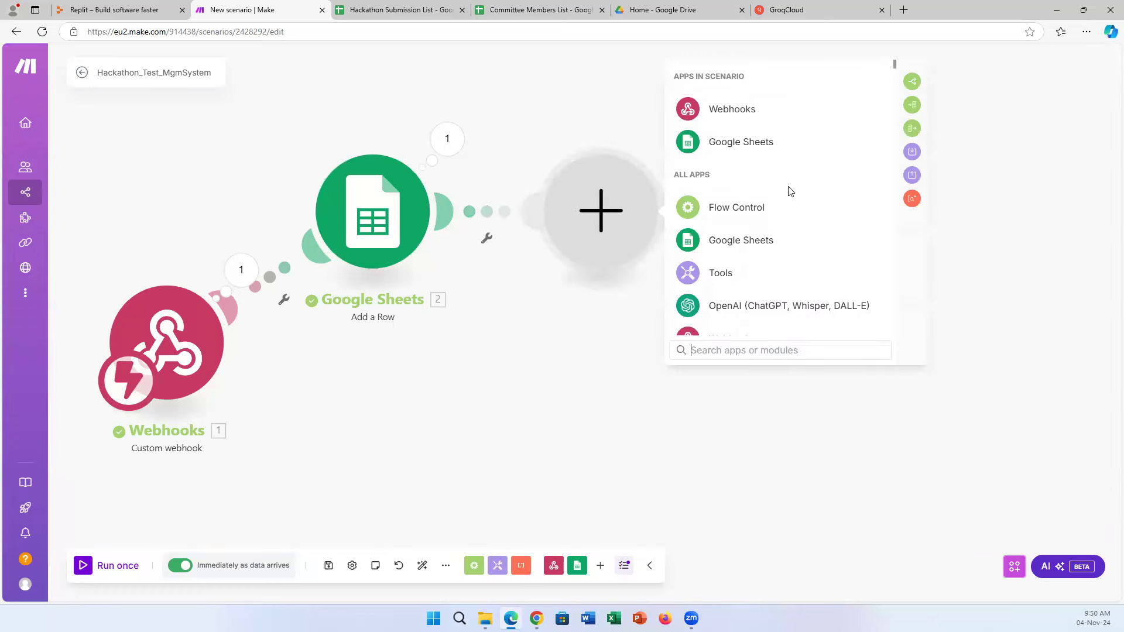
scroll(781, 222, "down", 3)
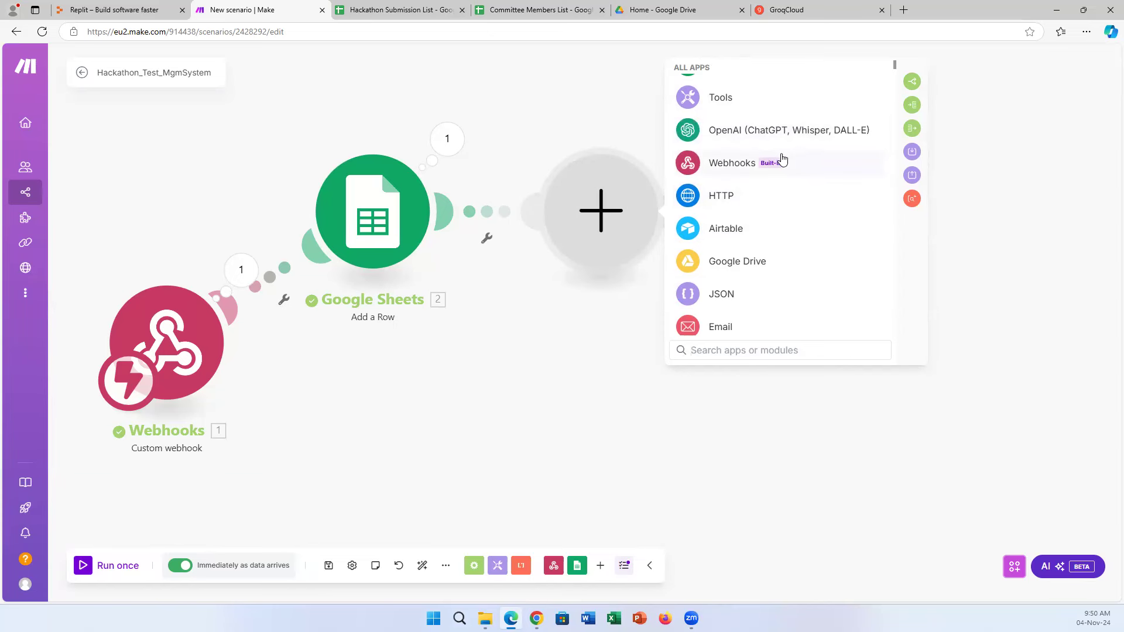
scroll(802, 179, "down", 3)
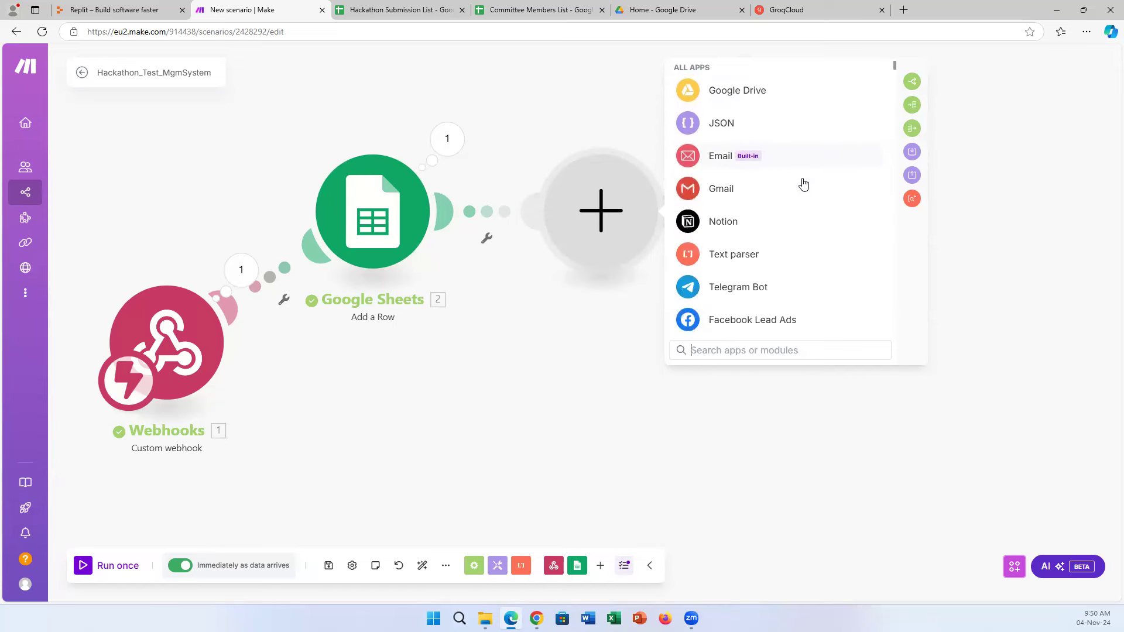
scroll(803, 184, "down", 6)
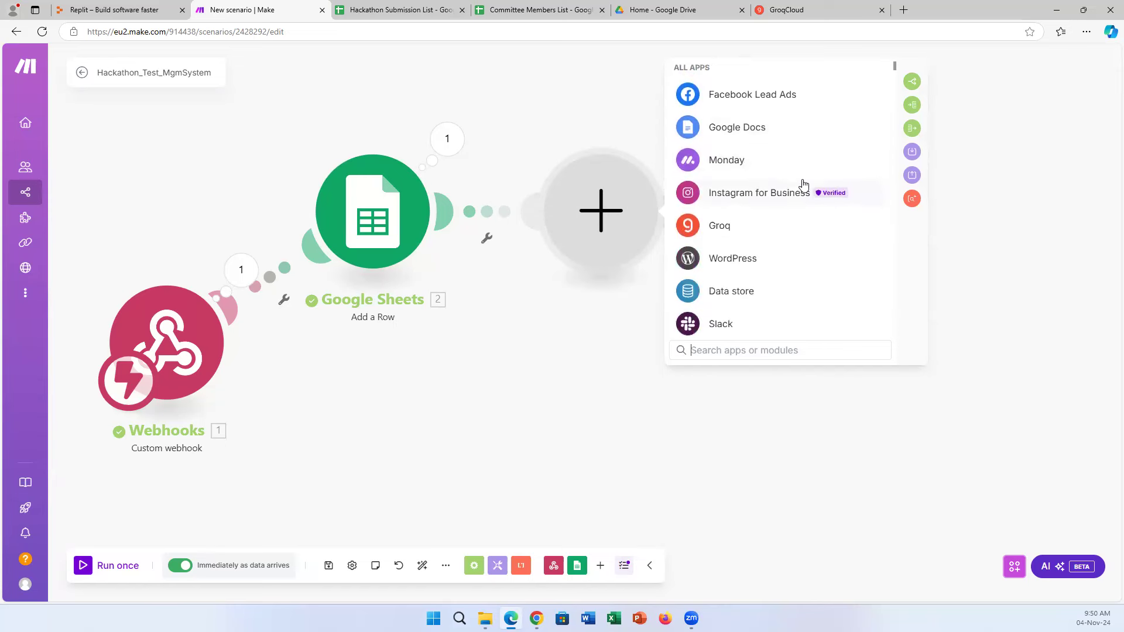
scroll(814, 234, "up", 4)
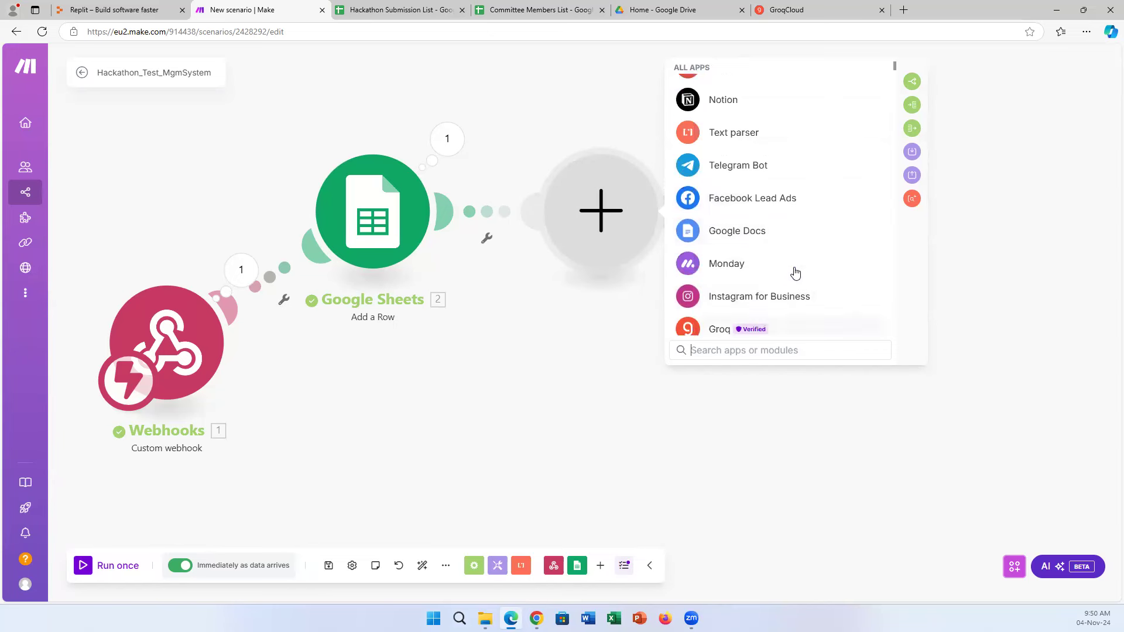
scroll(761, 279, "down", 1)
scroll(749, 275, "down", 1)
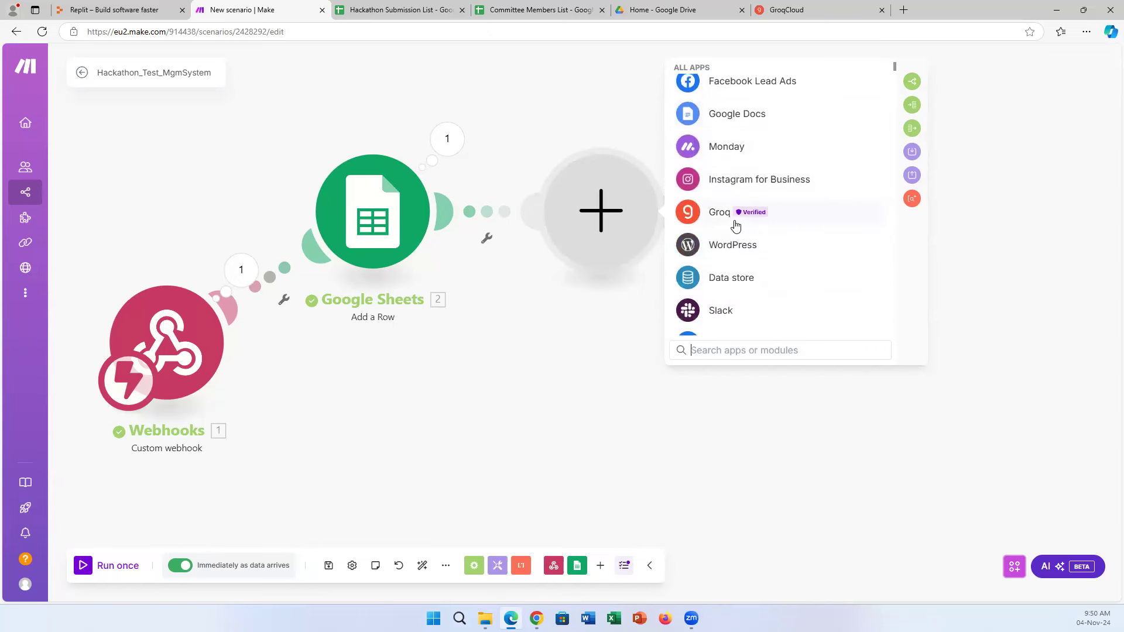
left_click(723, 221)
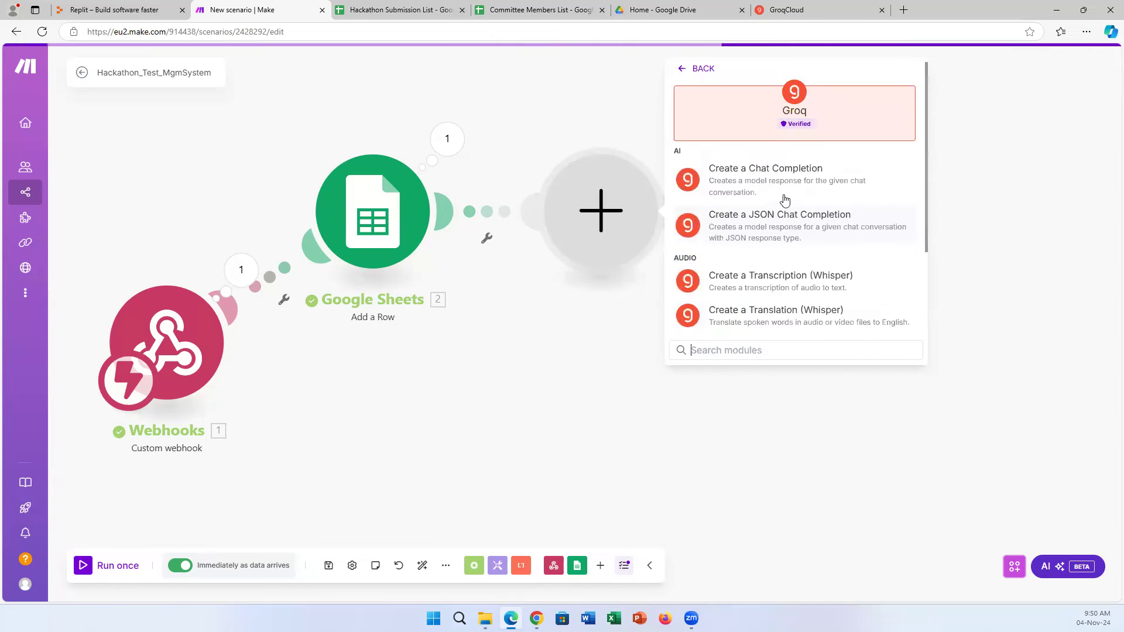
left_click(829, 8)
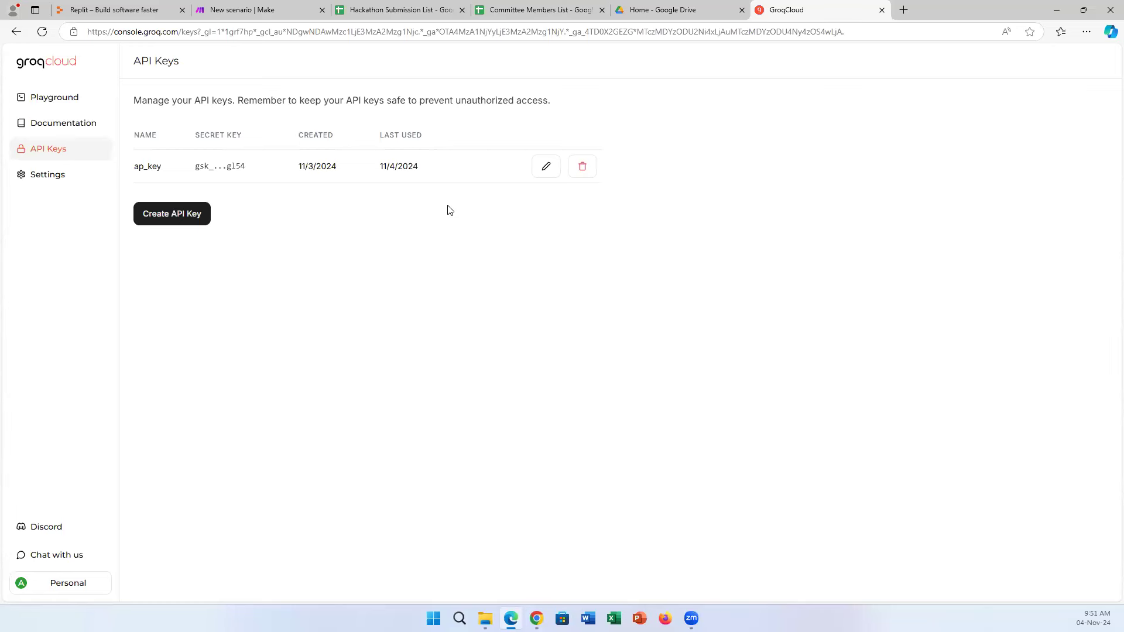
Start a new GroqCloud API key, cancel it to keep the existing ap_key, and return to Make.
left_click(172, 217)
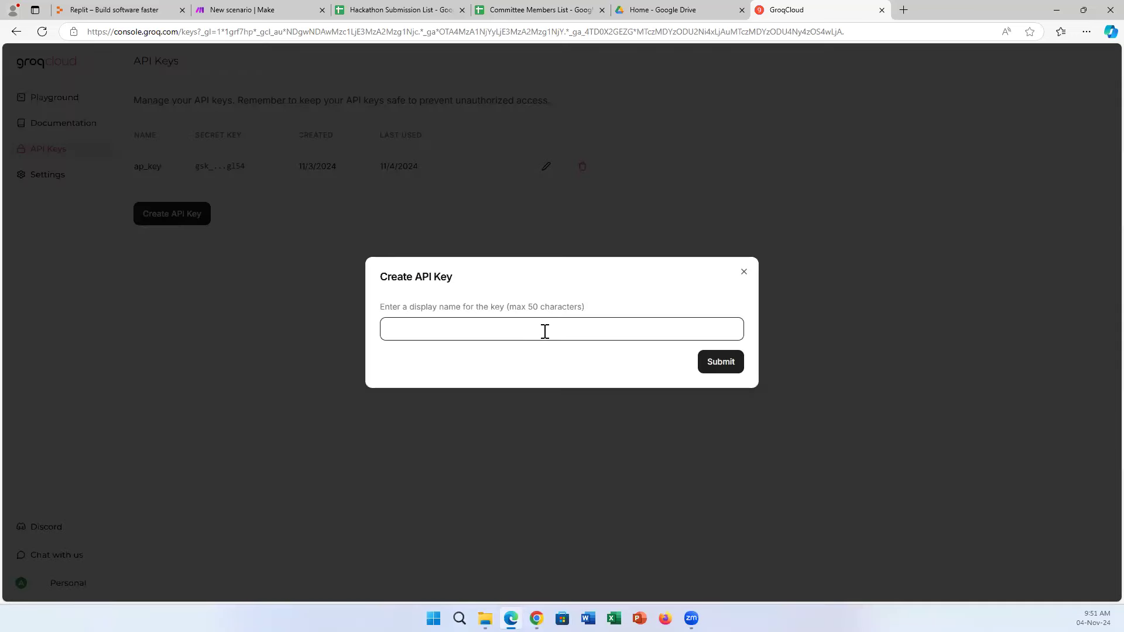
left_click(744, 275)
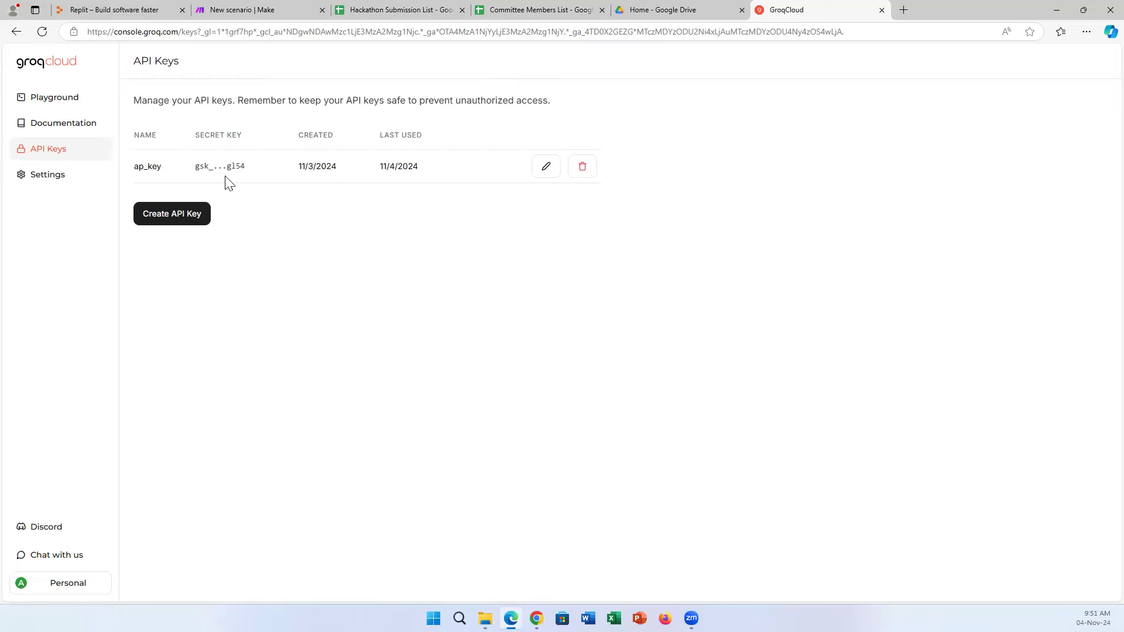
left_click(268, 14)
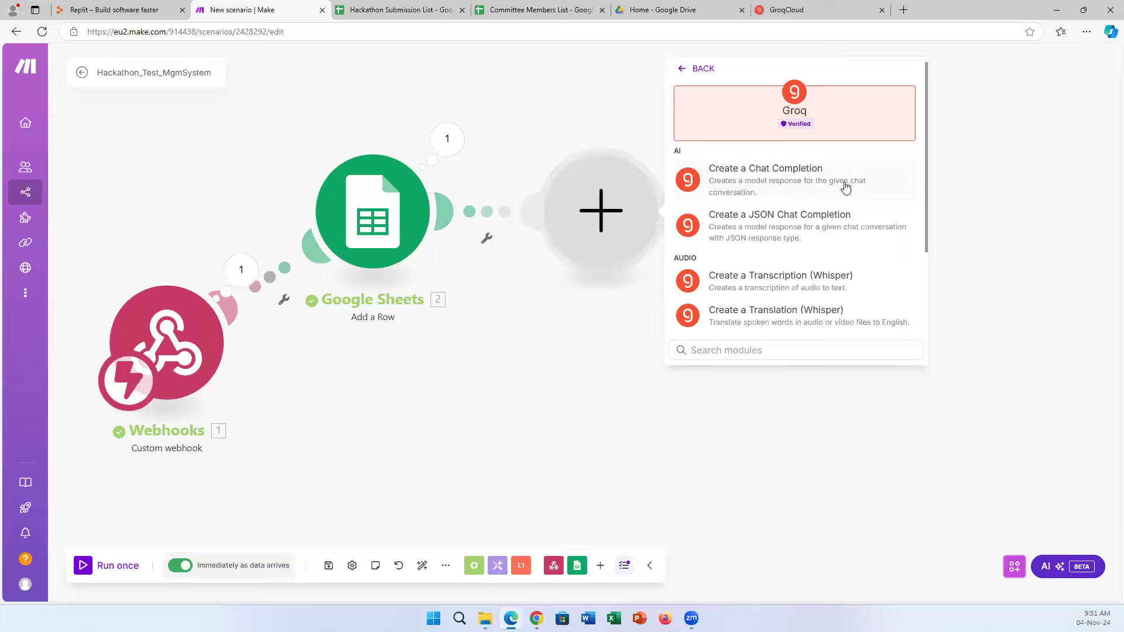
Add Groq's Create a Chat Completion module on My Groq connection, then view the GroqCloud keys page.
left_click(766, 186)
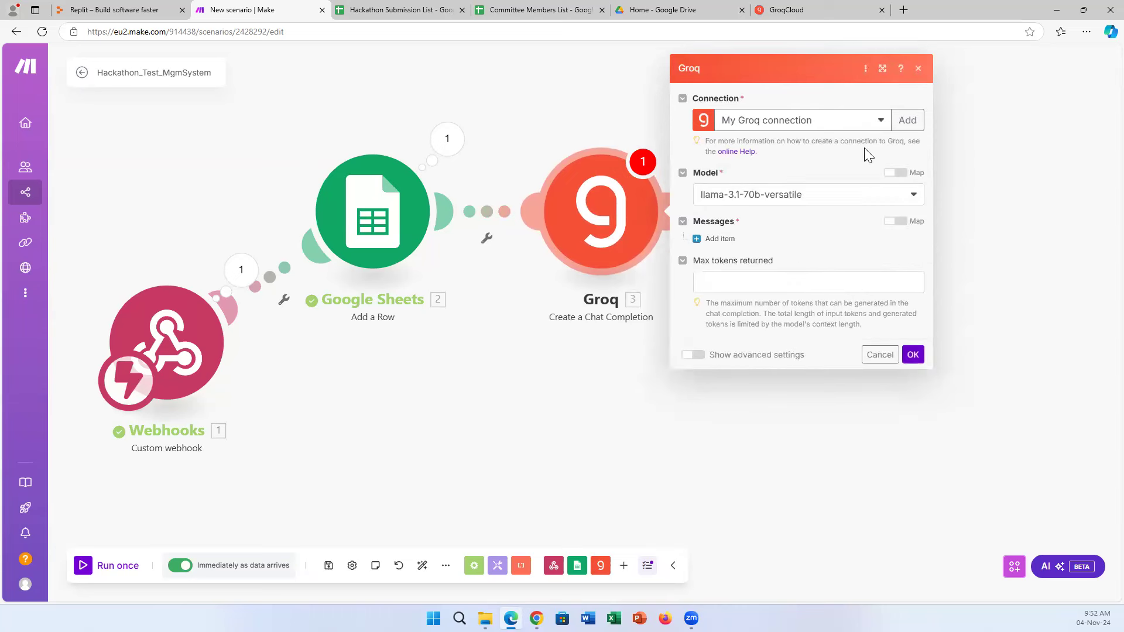
left_click(881, 120)
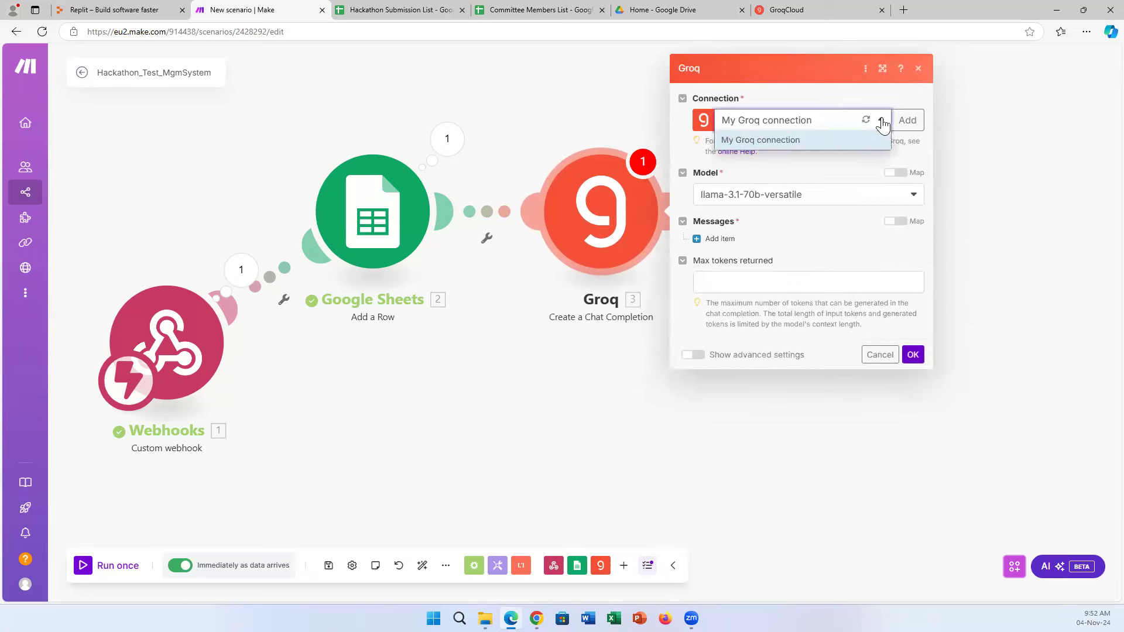
left_click(881, 139)
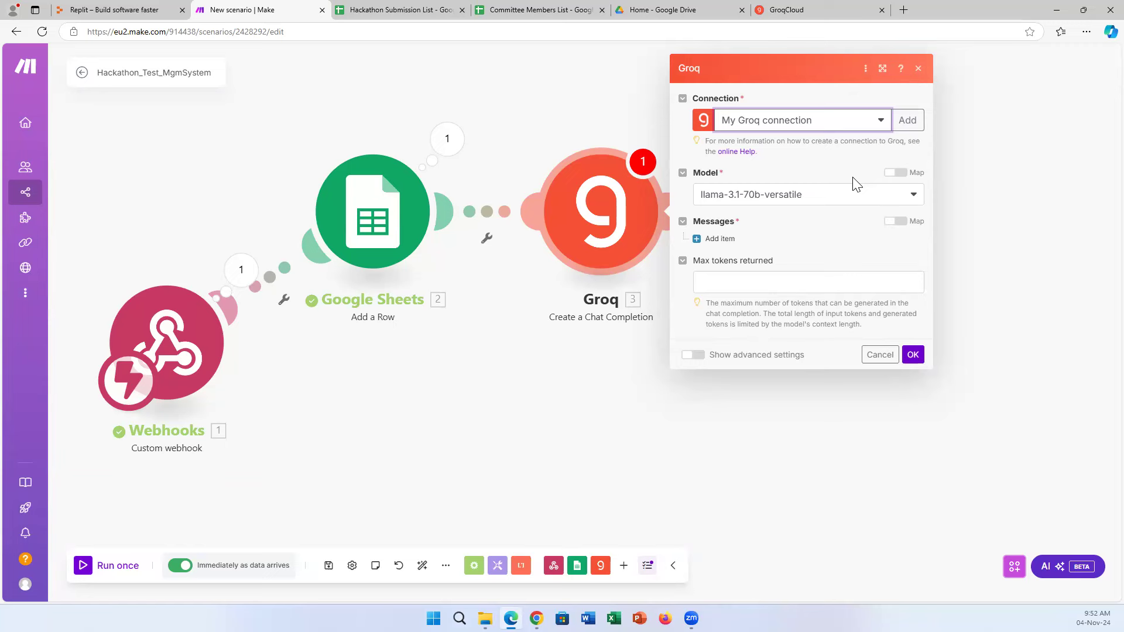
left_click(791, 9)
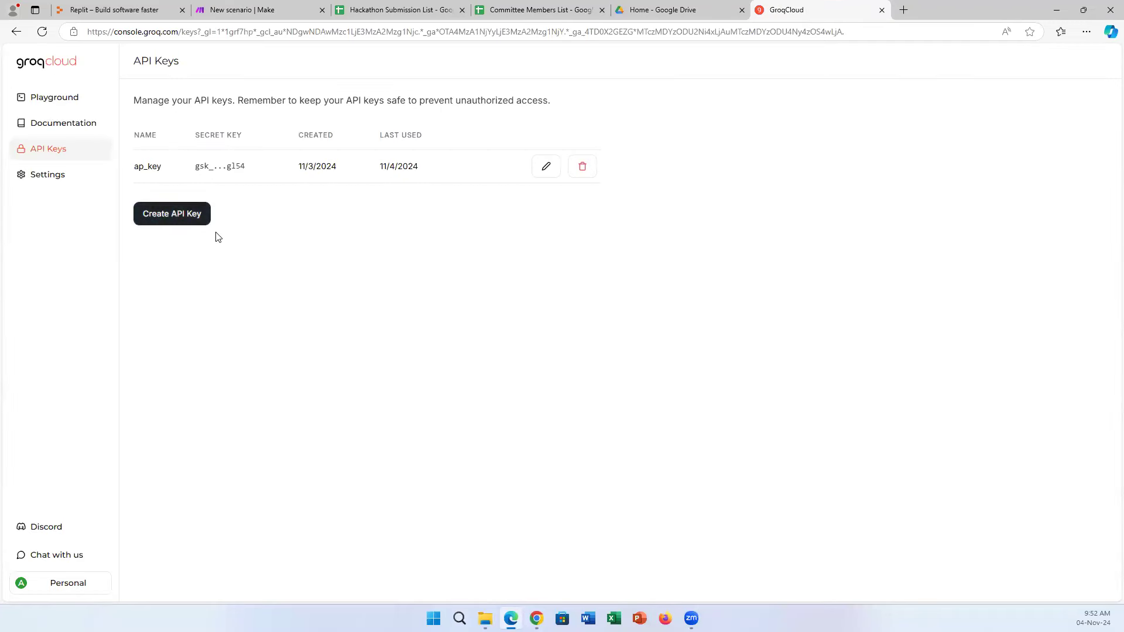
Return to the 'New scenario | Make' tab showing the Groq chat completion settings.
left_click(280, 8)
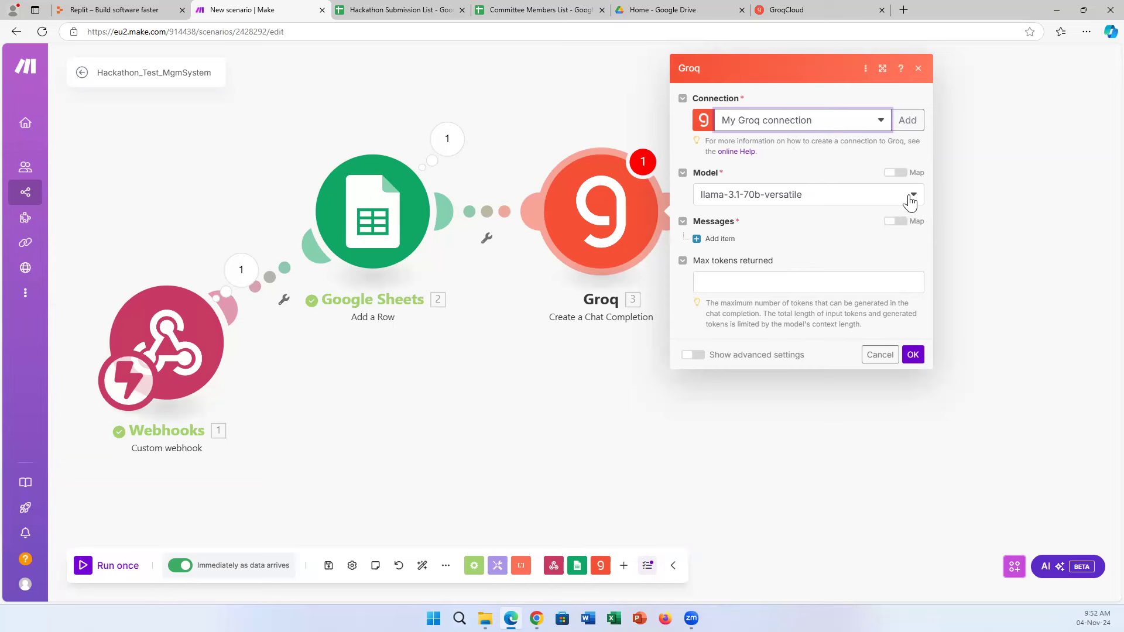
Keep llama-3.1-70b-versatile as the Groq model and add Messages Item 1.
left_click(912, 199)
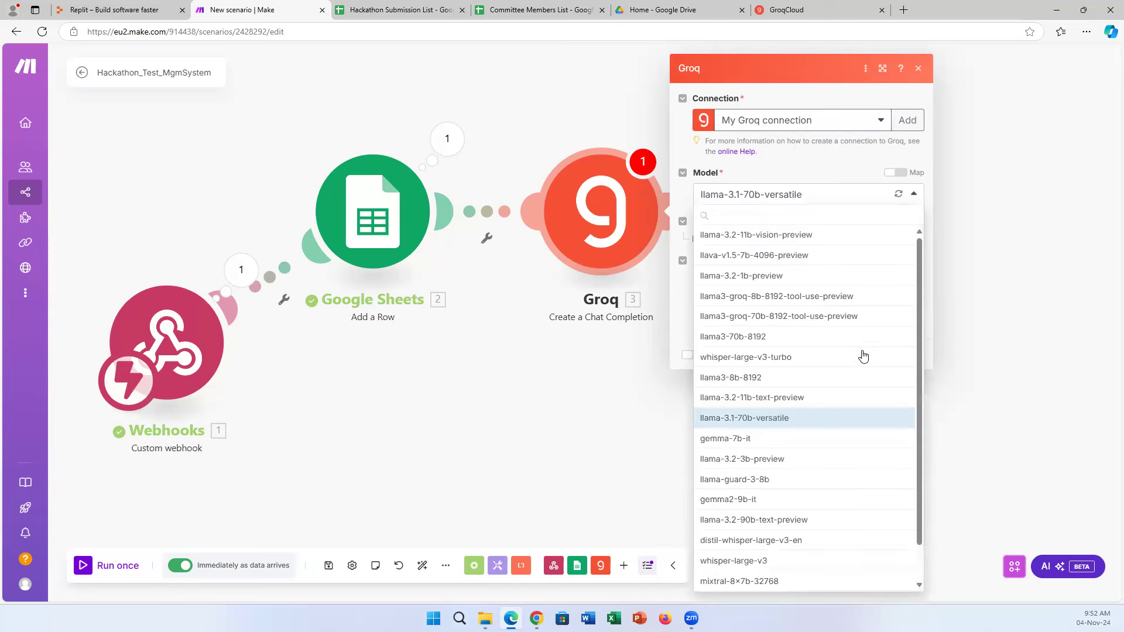
scroll(858, 367, "down", 1)
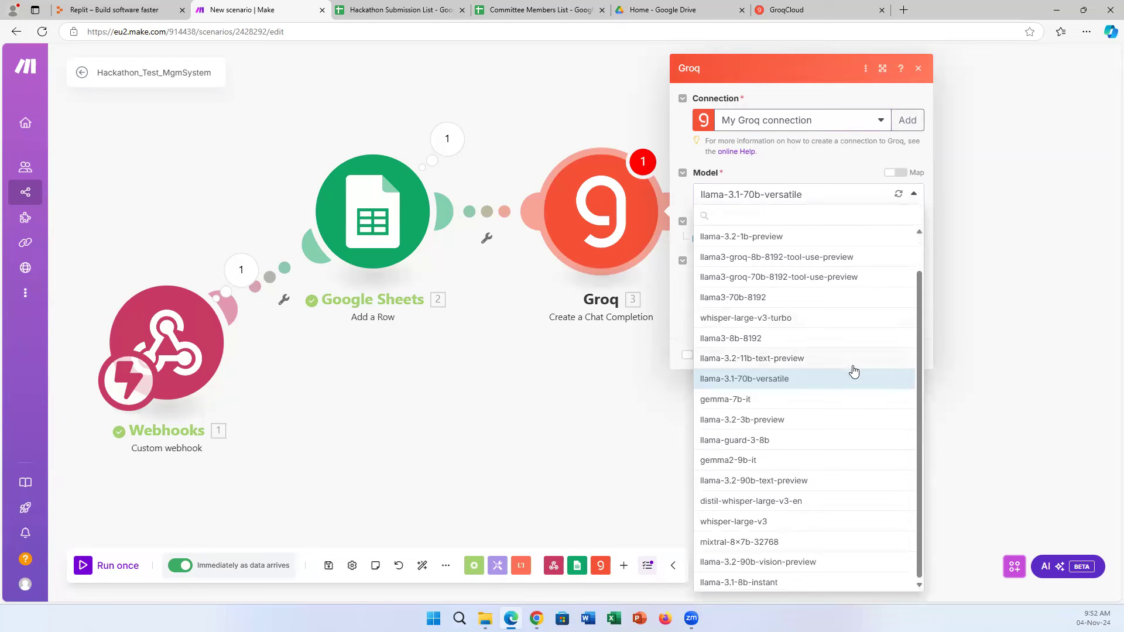
scroll(853, 375, "up", 1)
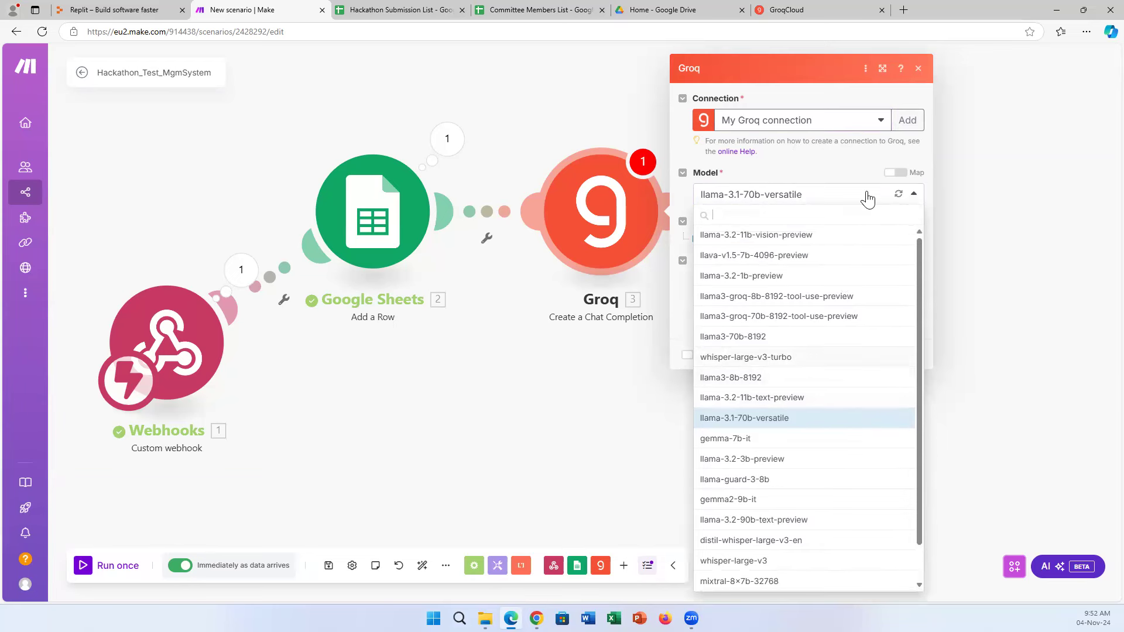
left_click(850, 169)
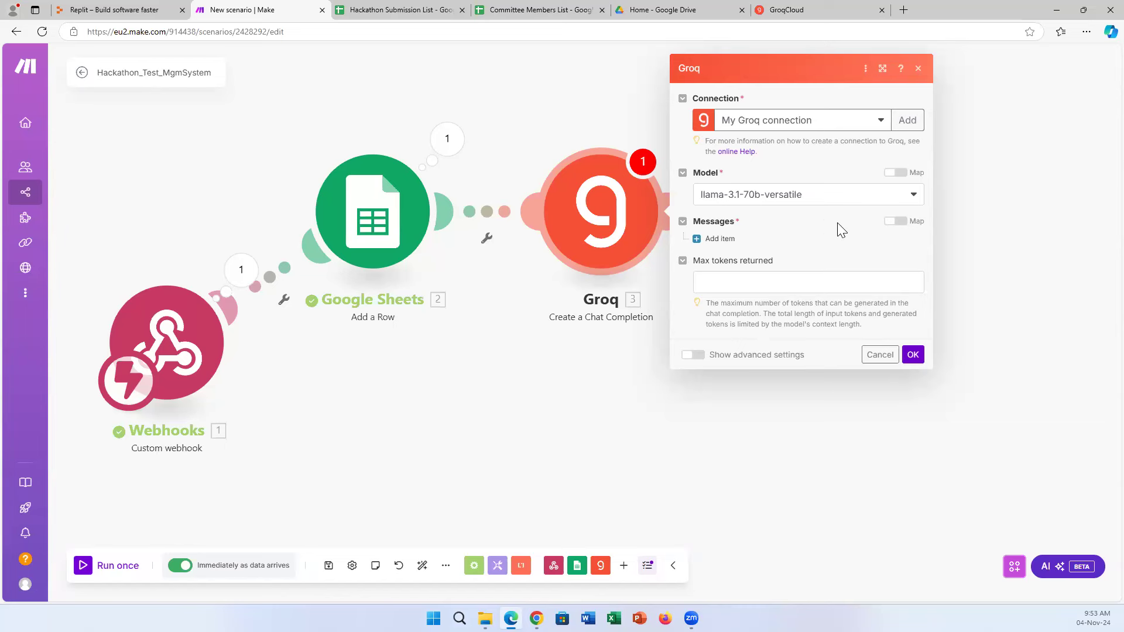
left_click(850, 203)
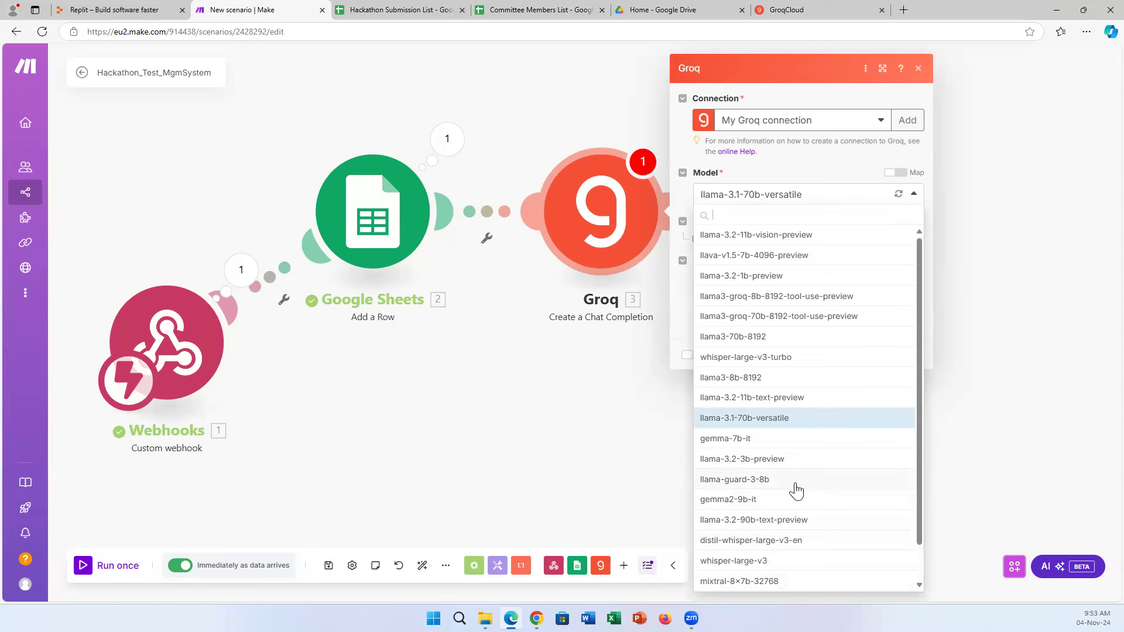
left_click(825, 93)
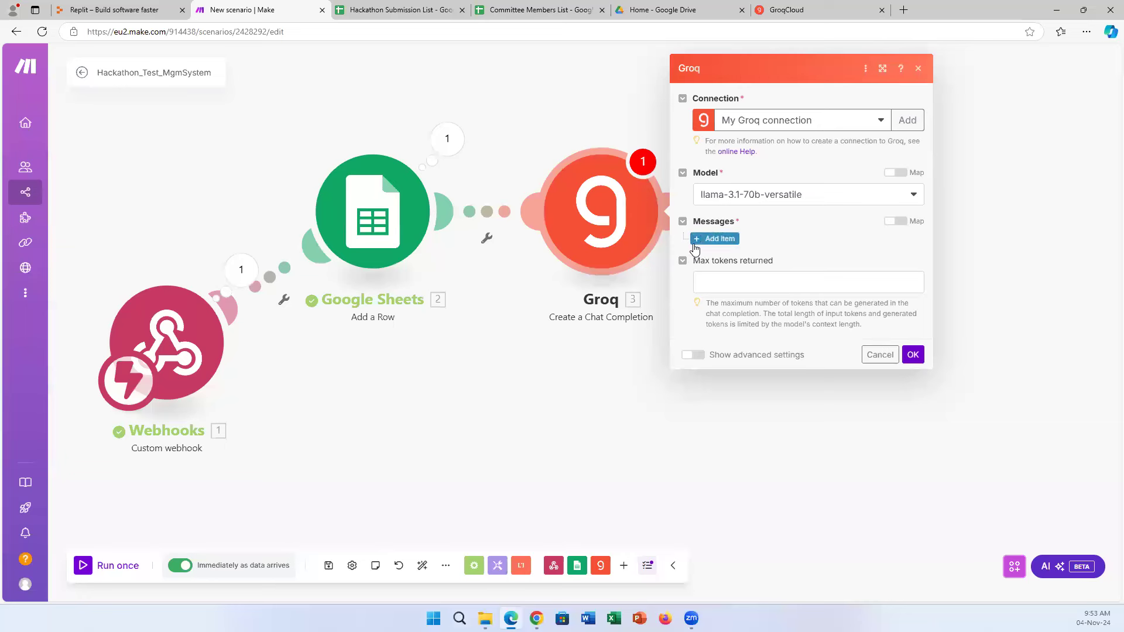
left_click(829, 202)
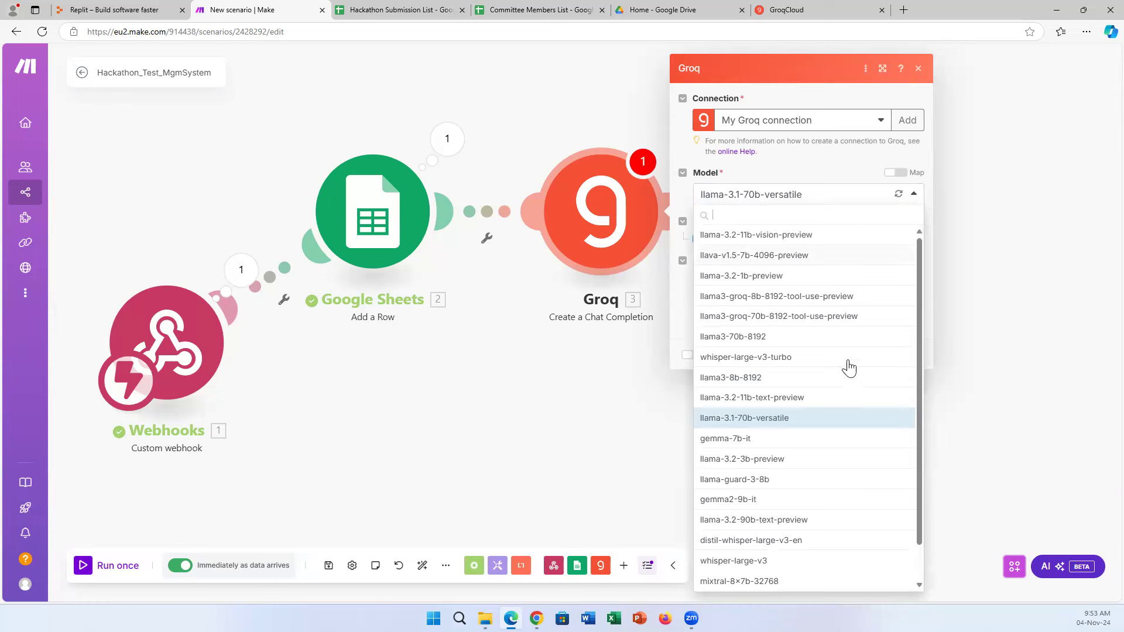
left_click(828, 166)
left_click(698, 240)
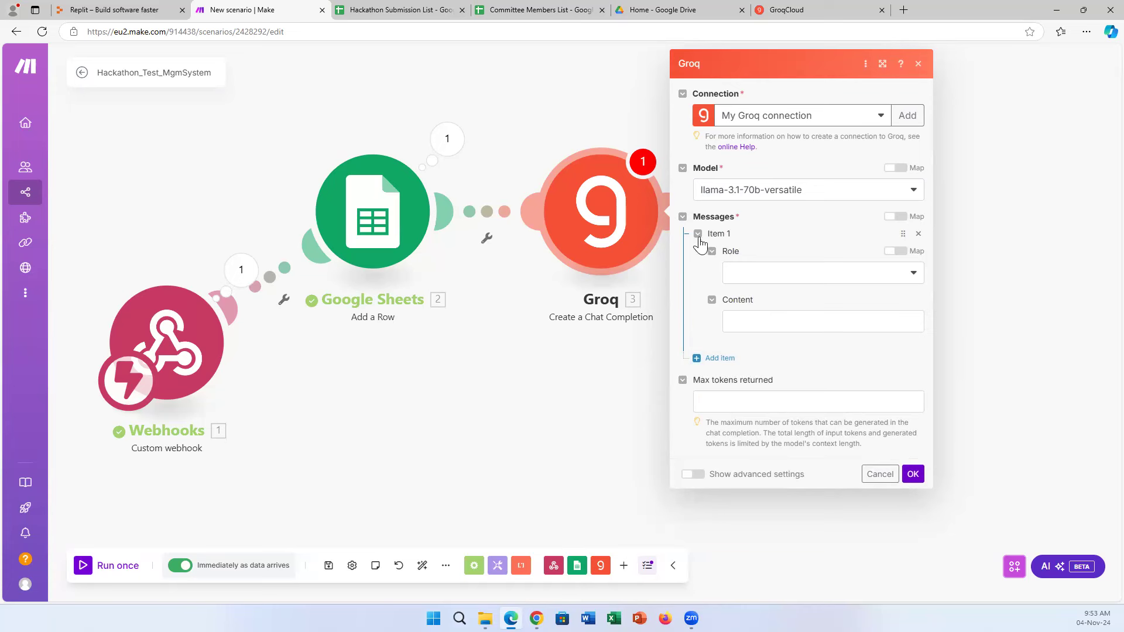
Set message Item 1's role to System and map the webhook 'idea' value into its Content.
left_click(914, 274)
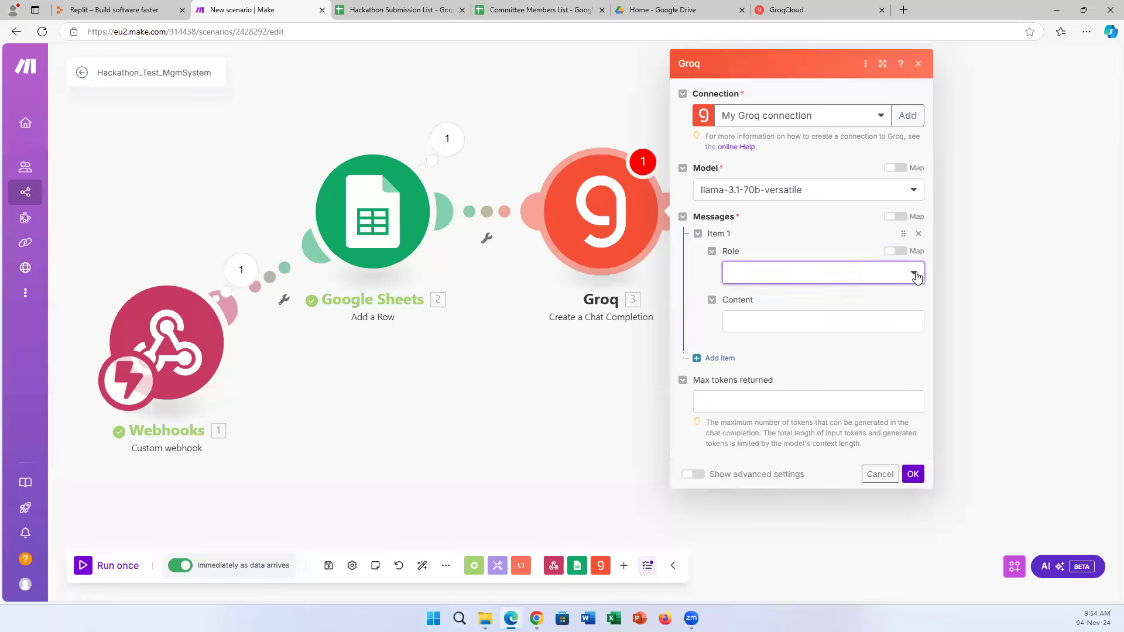
left_click(843, 312)
left_click(883, 284)
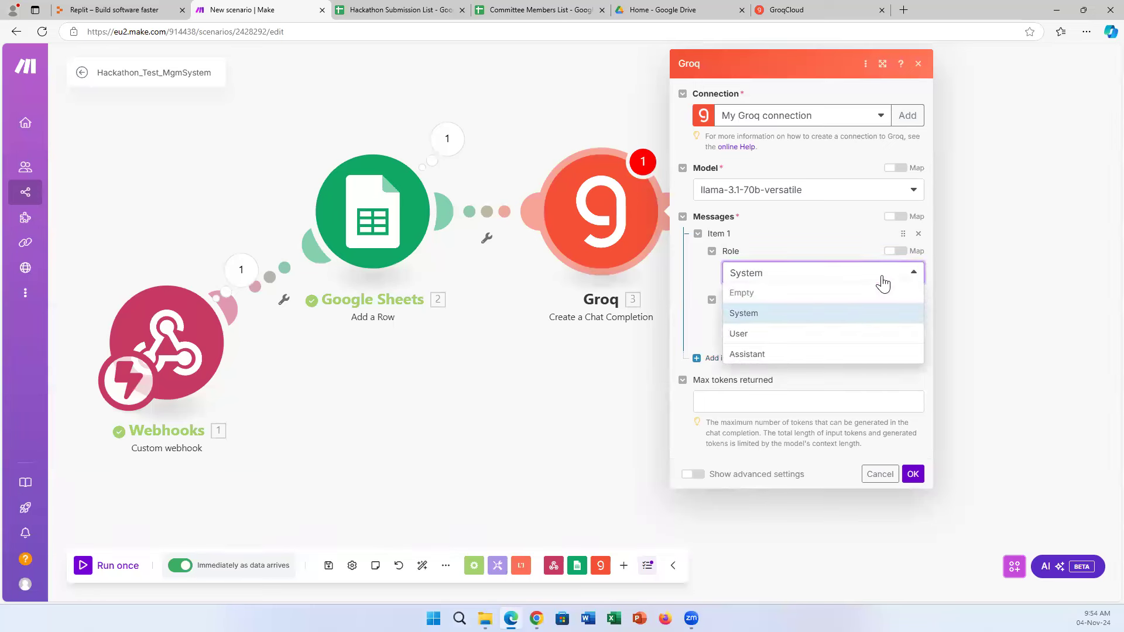
left_click(883, 283)
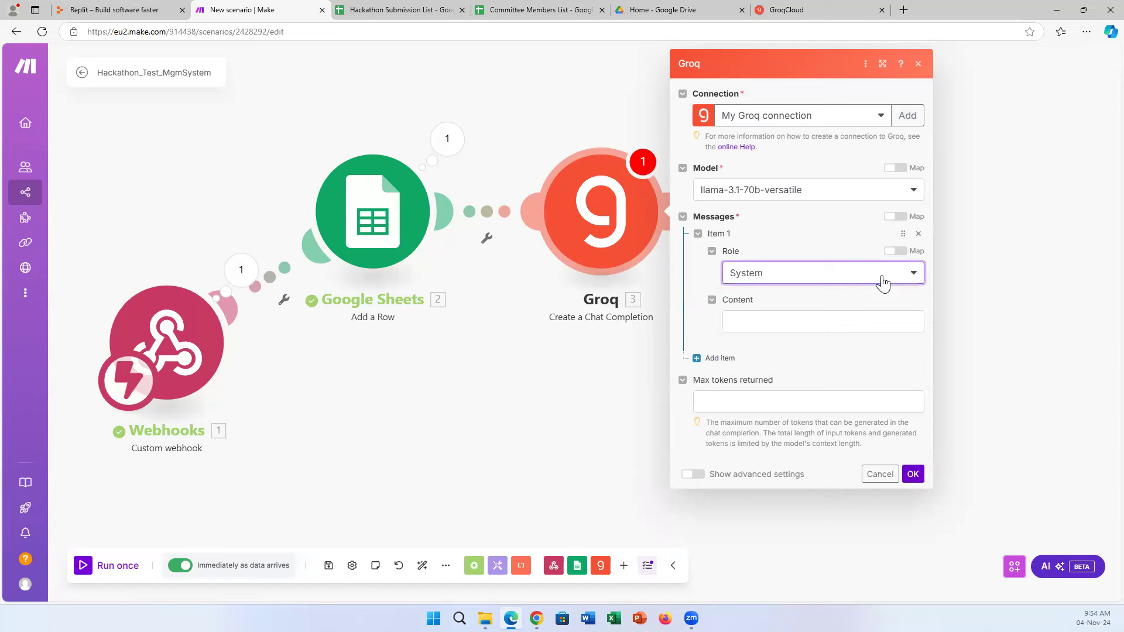
left_click(785, 321)
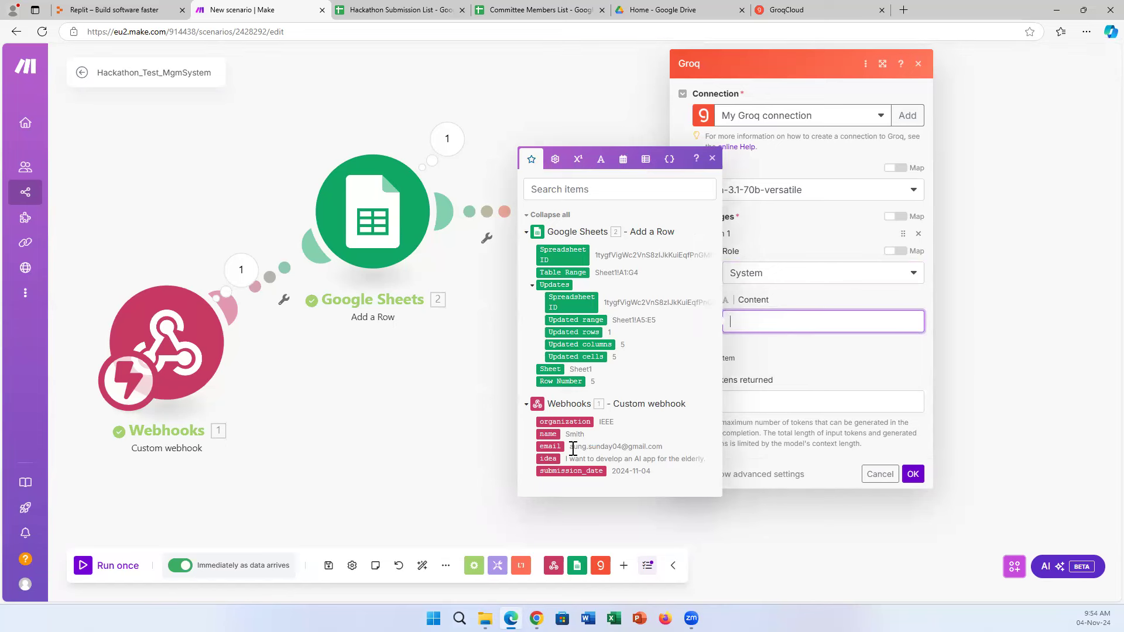
left_click_drag(548, 459, 808, 322)
Check the new IEEE entry in row 5 of the Hackathon Submission List, open Notepad, then return to Make.
left_click(398, 10)
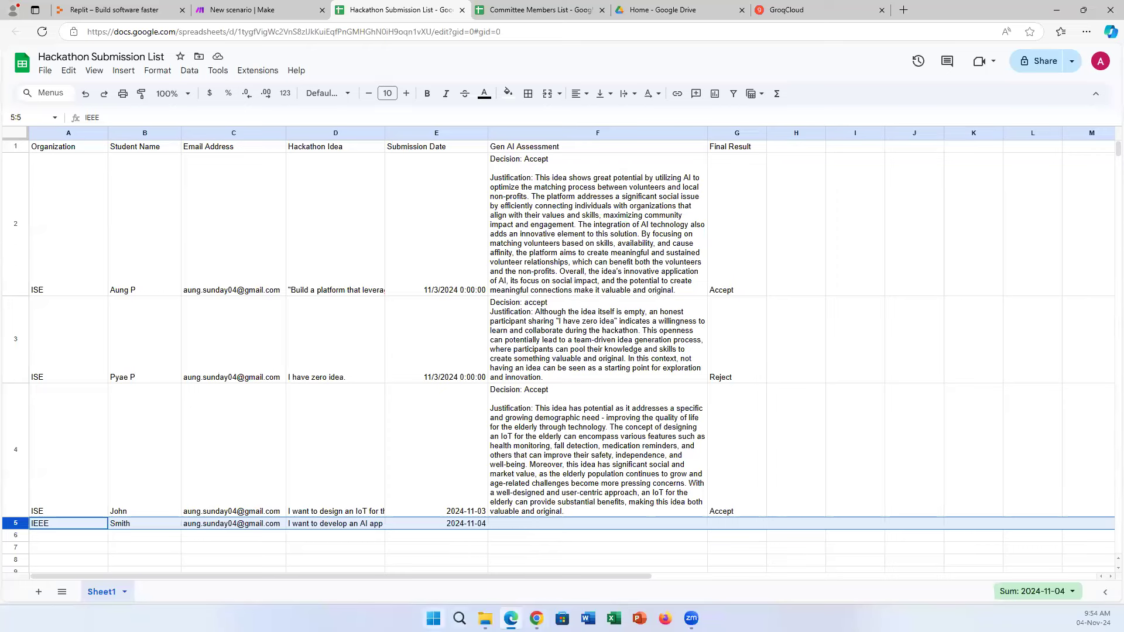
left_click(460, 619)
left_click(418, 311)
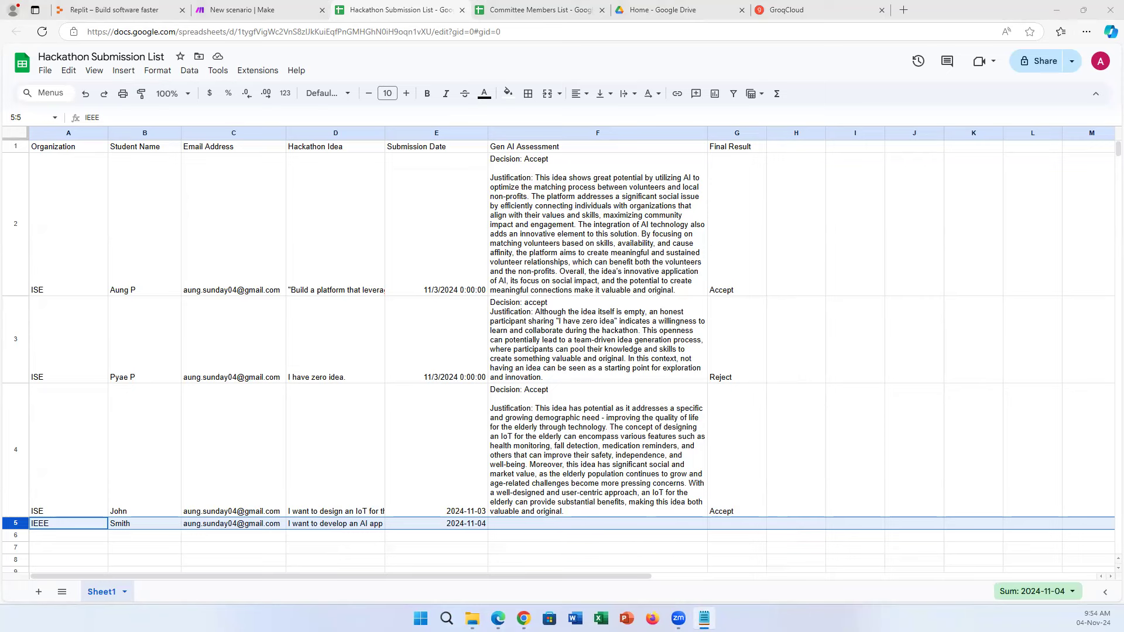
left_click(268, 8)
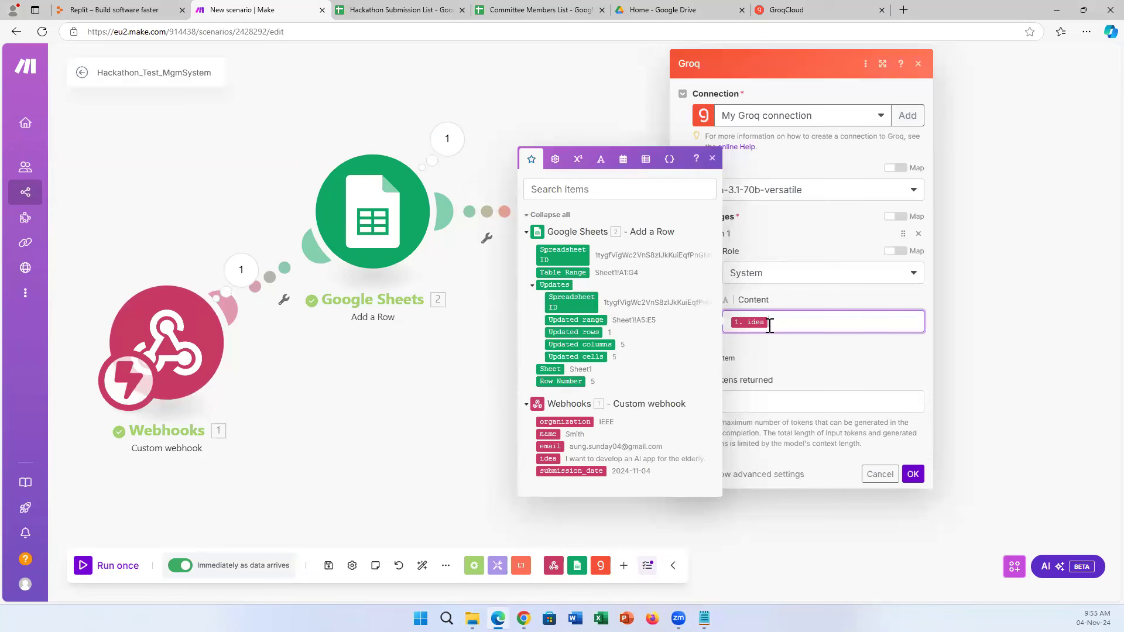
Paste the hackathon-idea evaluation prompt into the System message and delete the extra leading idea pill.
type("Please evaluate the following hackathon idea: 1. idea. Based on the criteria below, provide a decision and justification.Guidelines for Decision:If the idea is original, valuable, or shows potential, respond with 'accept'.If the idea is weak, unoriginal, or lacks potential, respond with 'reject'.Response Format:Decision: Respond with exactly one word, either 'accept' or 'reject'.Justification: Provide a brief explanation supporting your decision, highlighting specific factors influencing your choice.Important: Both the decision and the justification are required, regardless of the content of the idea.Hackathon Idea: 1. idea")
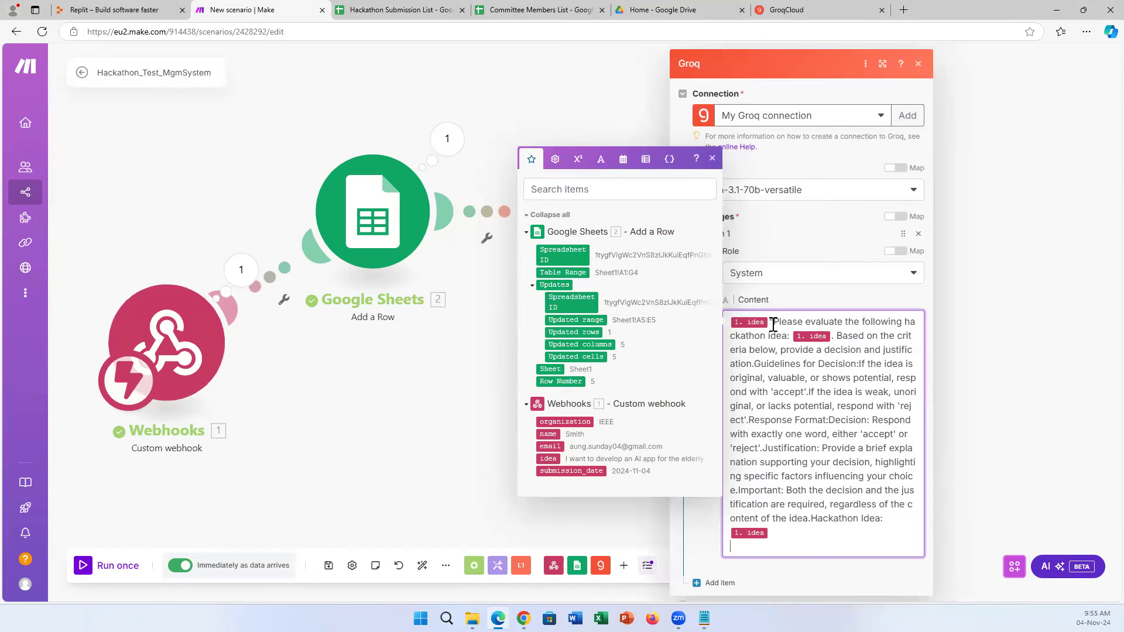
left_click(772, 326)
key("BackSpace")
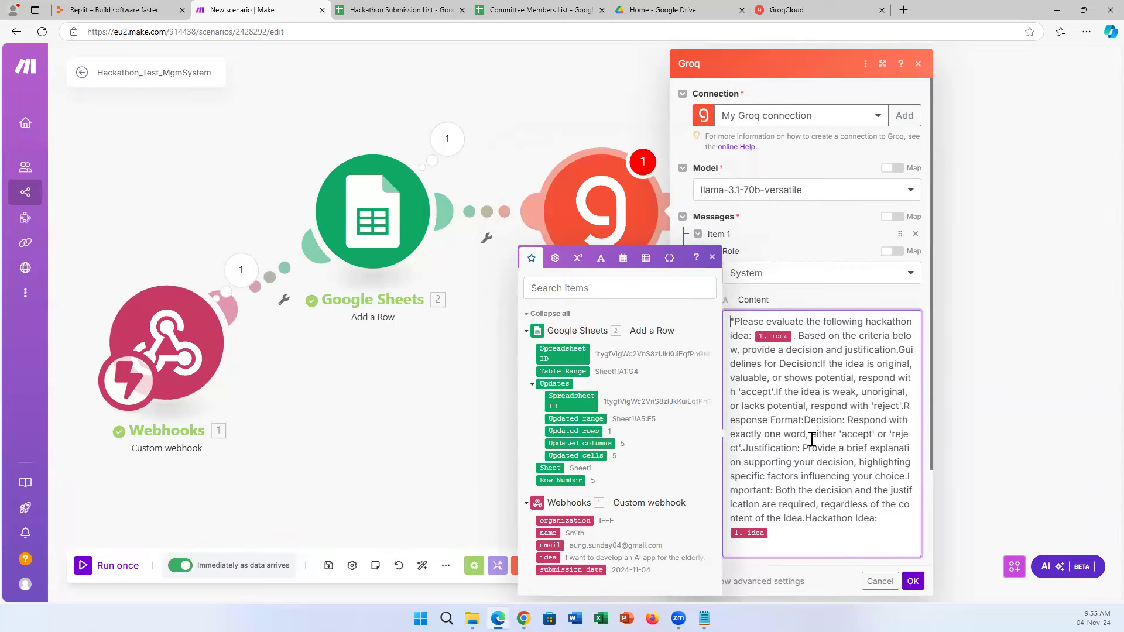
scroll(842, 477, "down", 1)
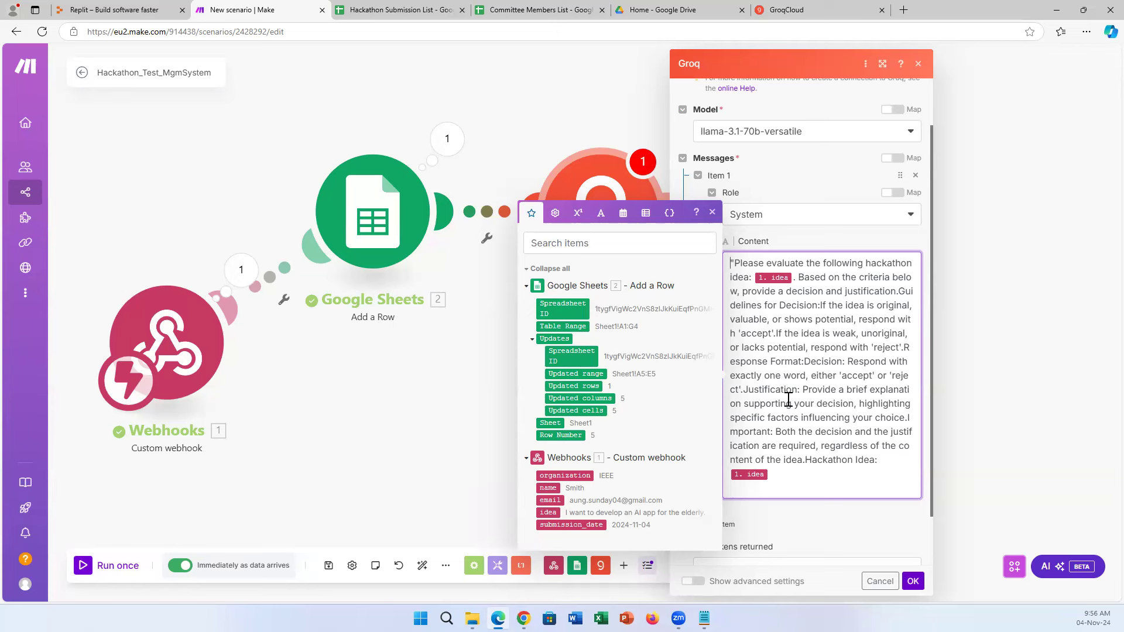
Finish editing the message content and close the mappable items panel.
left_click(860, 523)
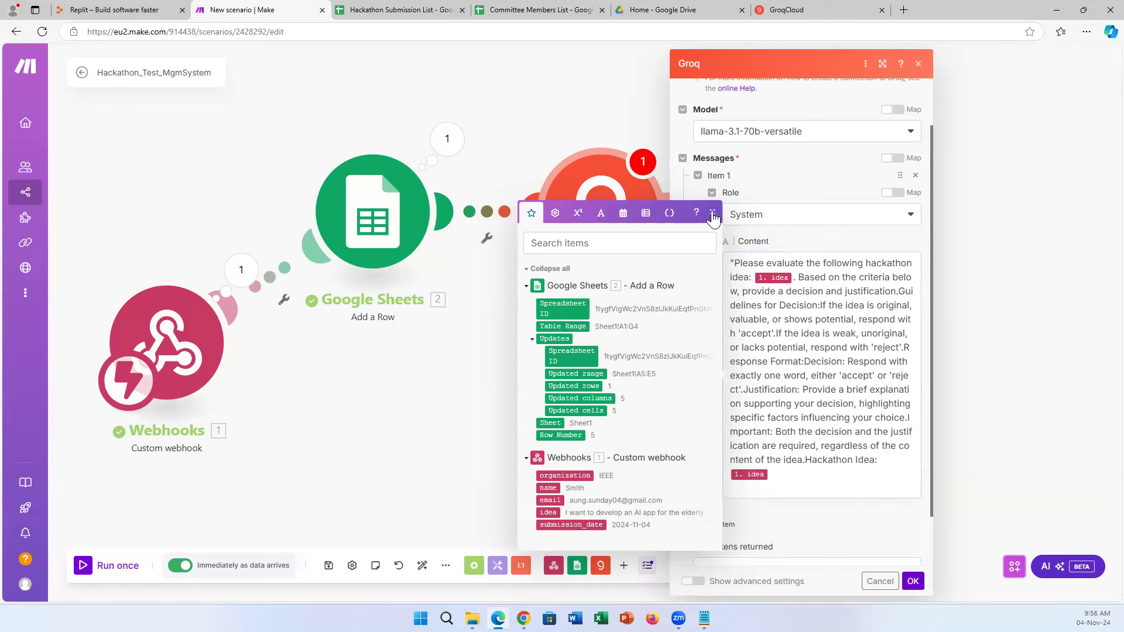
left_click(806, 337)
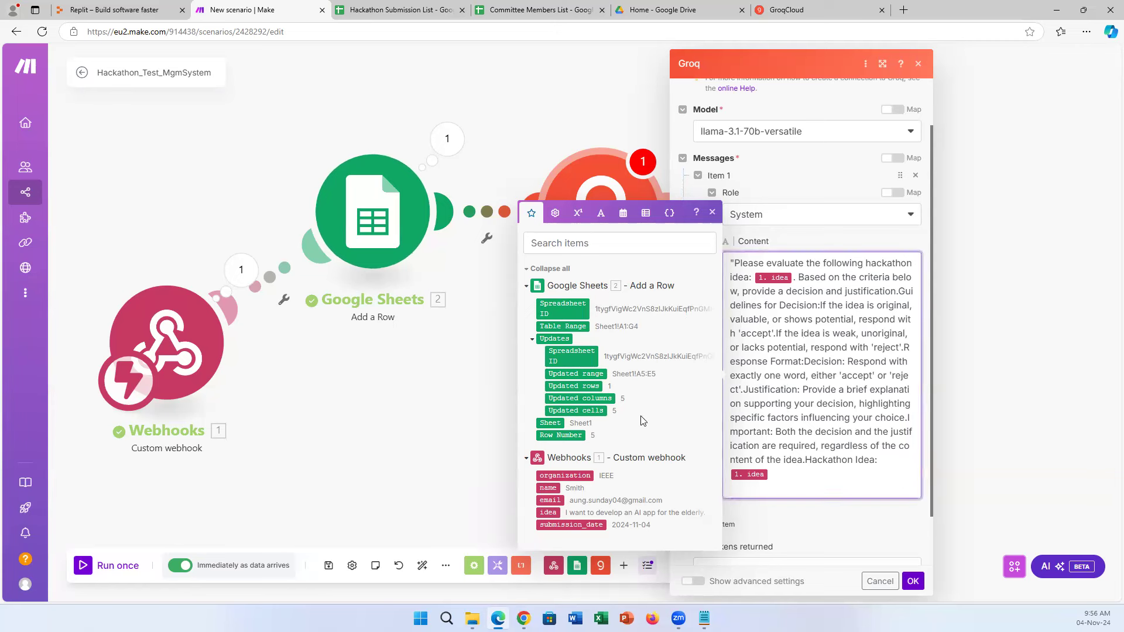
left_click(712, 212)
scroll(856, 413, "down", 1)
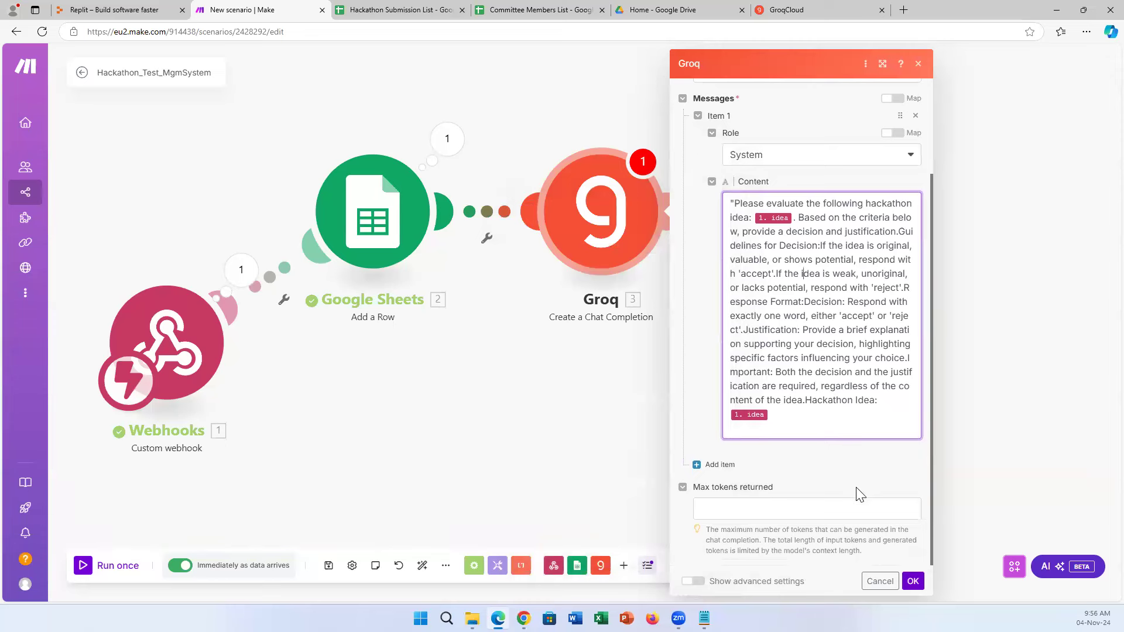
Enable advanced settings, set Temperature to 0.6, and save the Groq module with OK.
left_click(693, 580)
scroll(823, 505, "down", 5)
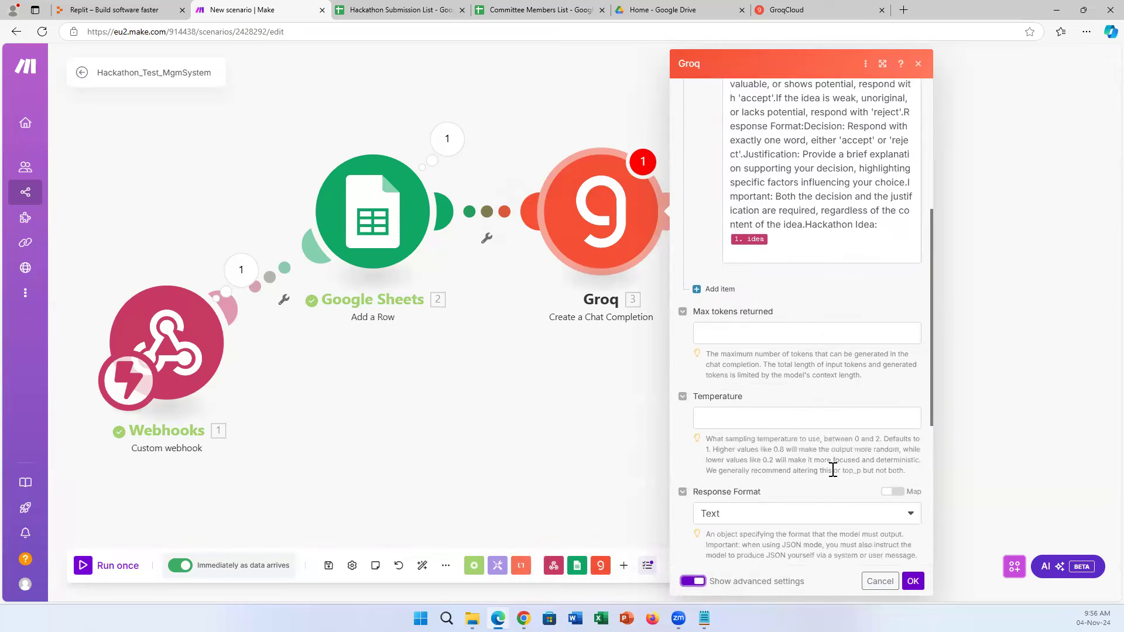
left_click(768, 294)
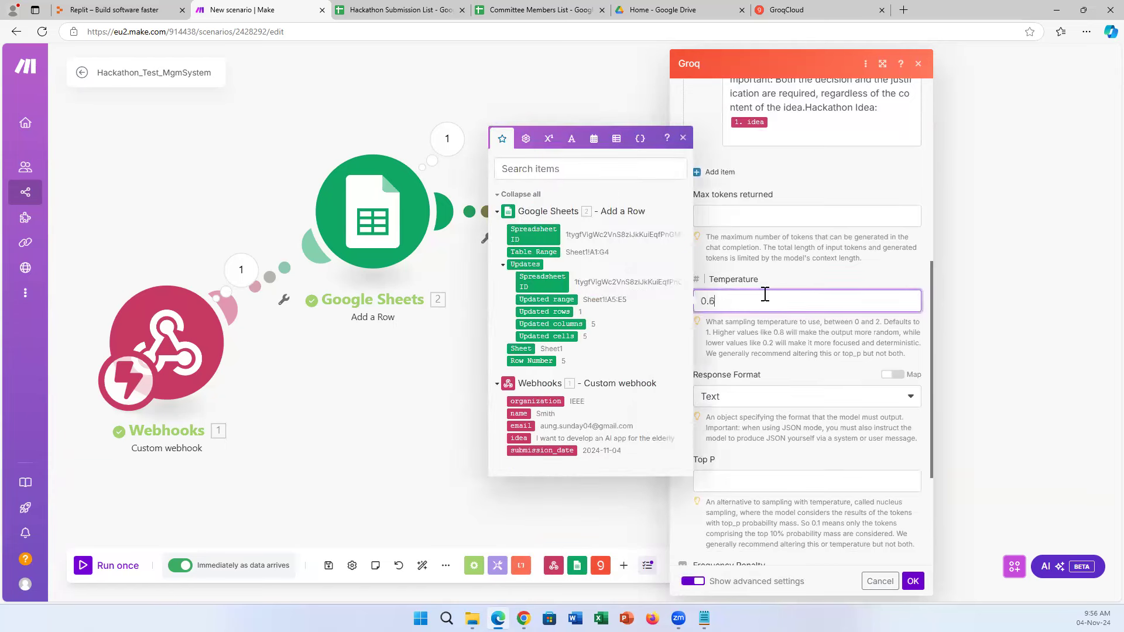
left_click(834, 270)
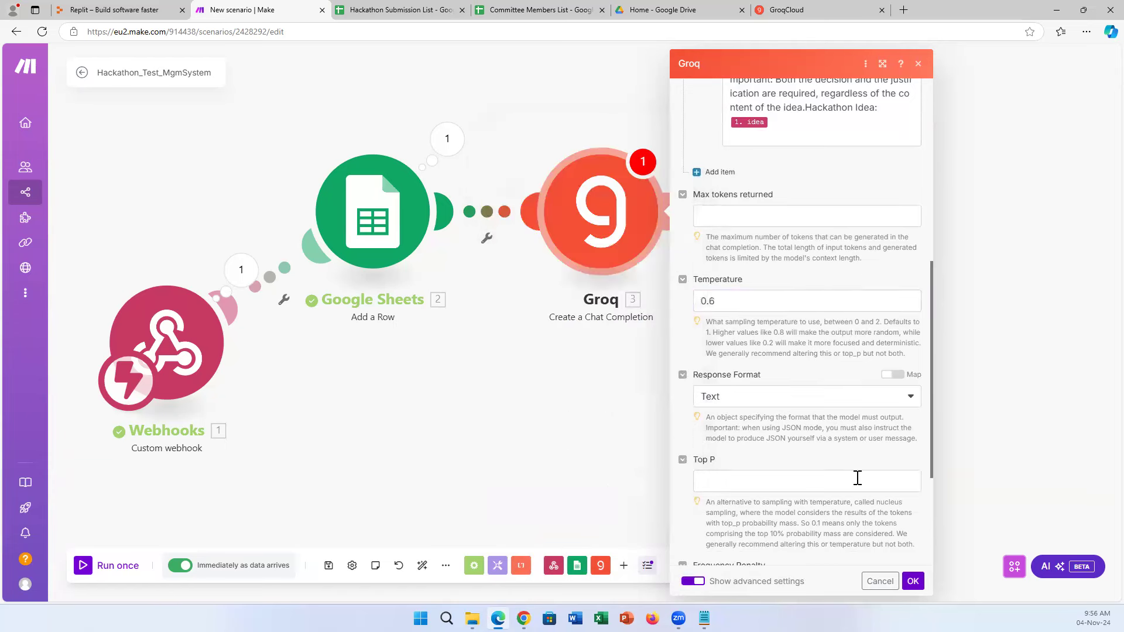
scroll(856, 468, "down", 2)
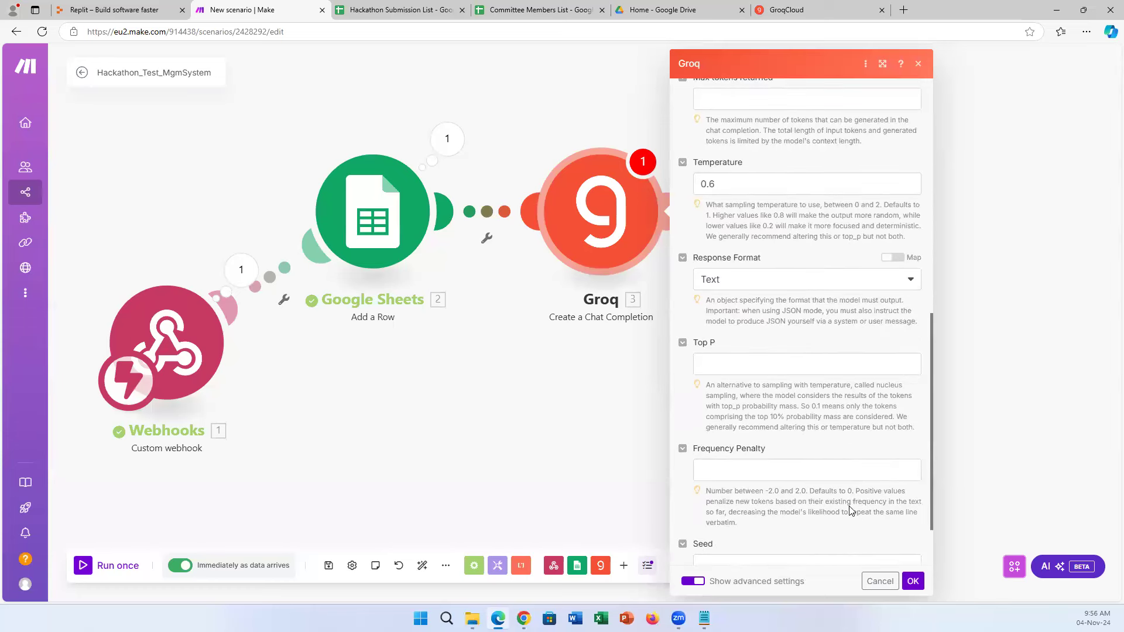
scroll(850, 507, "down", 1)
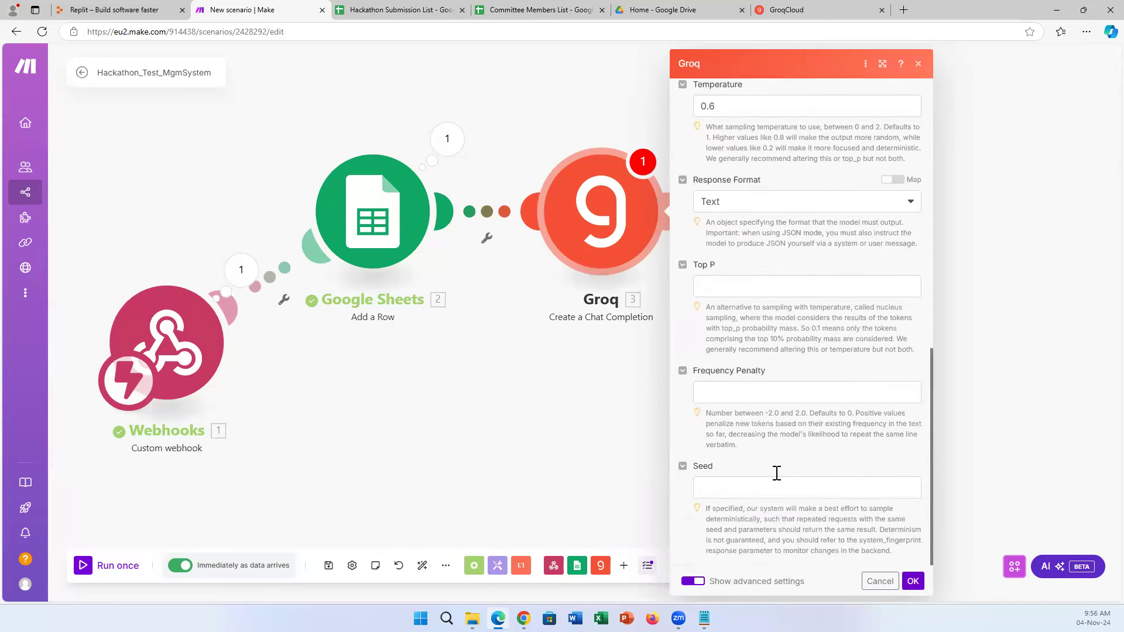
scroll(824, 458, "up", 3)
scroll(824, 458, "up", 5)
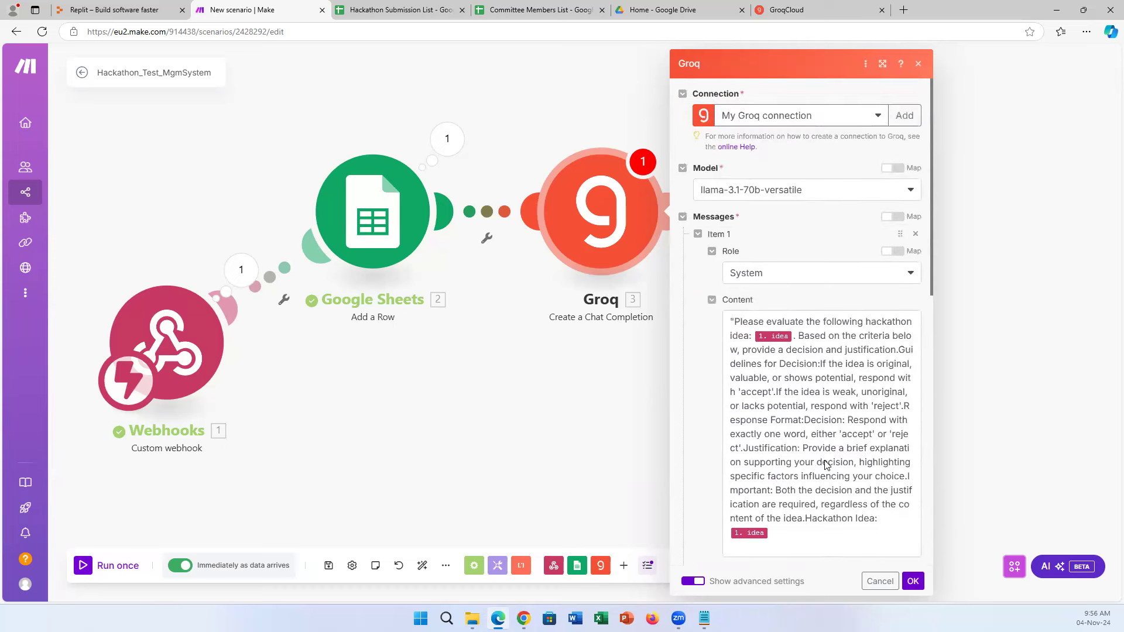
scroll(817, 461, "down", 6)
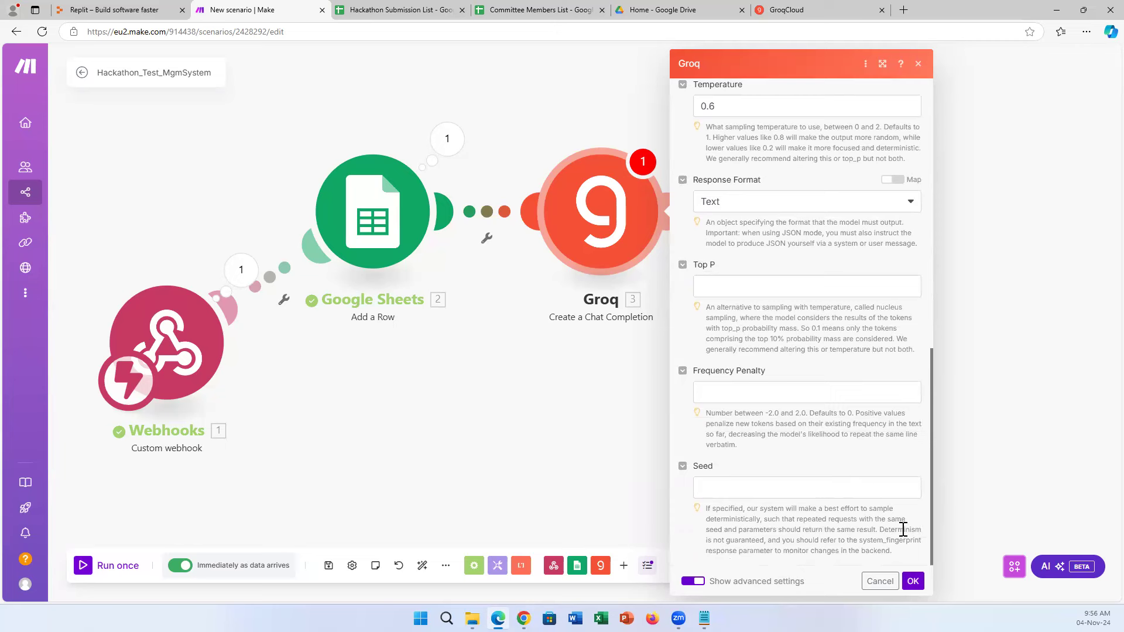
left_click(912, 582)
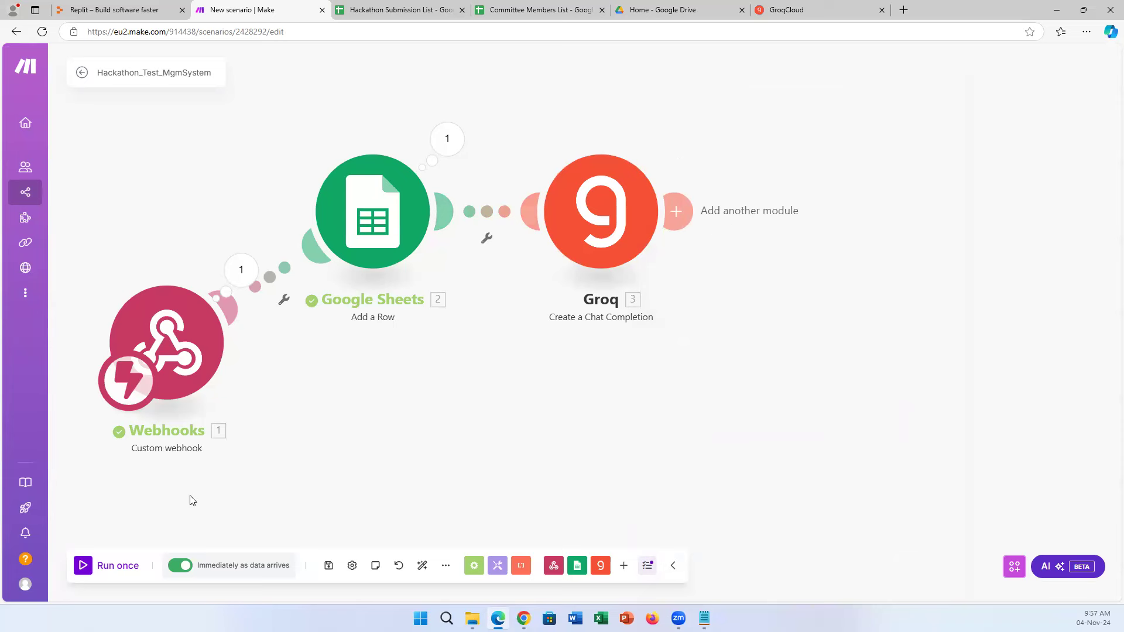
Run the Webhooks → Google Sheets → Groq scenario once so it waits for webhook data.
left_click(83, 566)
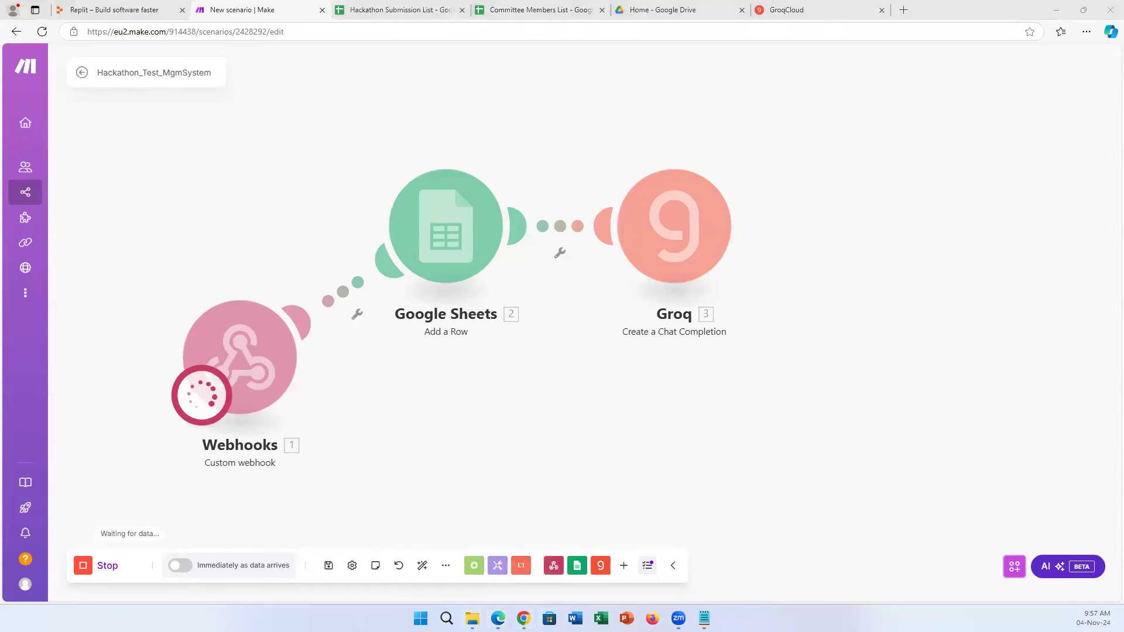
Load the app's /index.html submission form in the Replit webview.
mouse_move(523, 617)
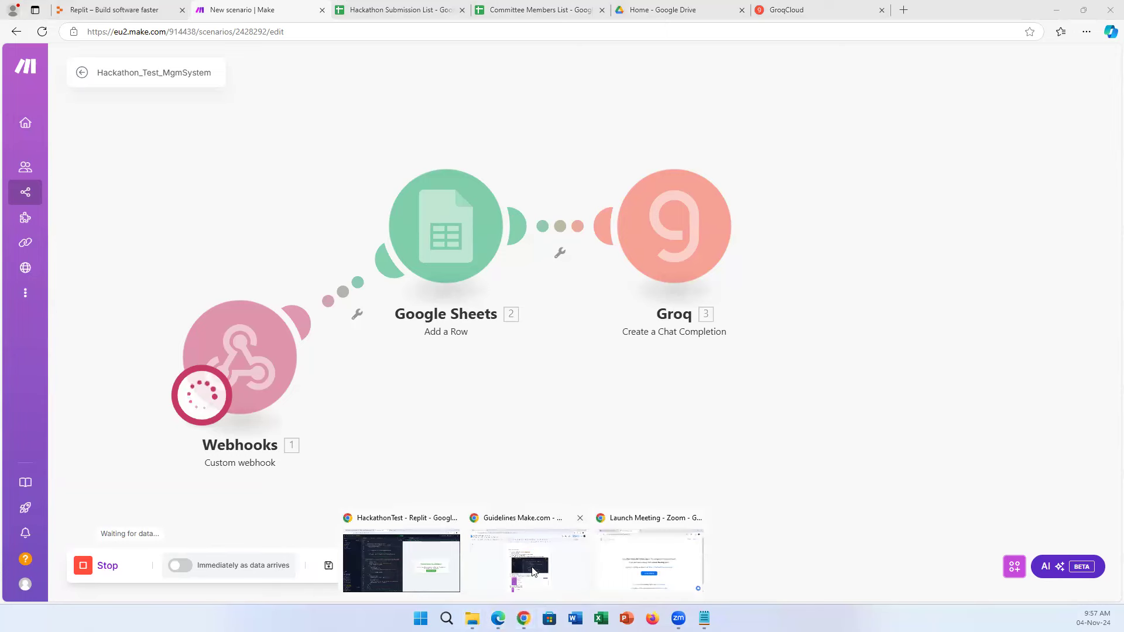
left_click(425, 571)
double_click(700, 110)
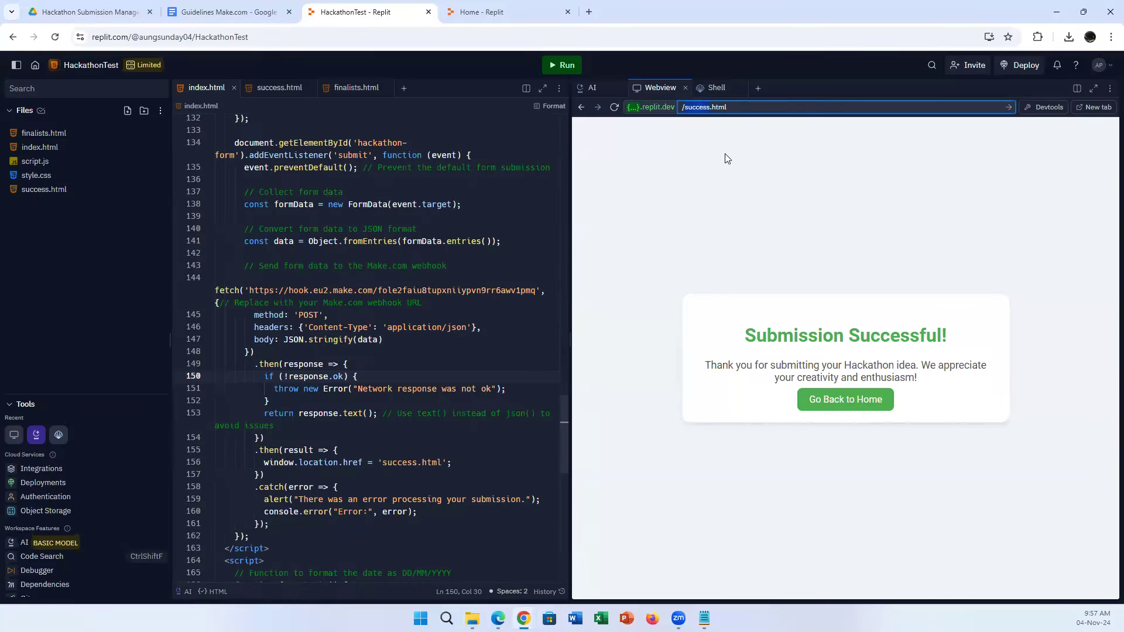
type("index")
key("Return")
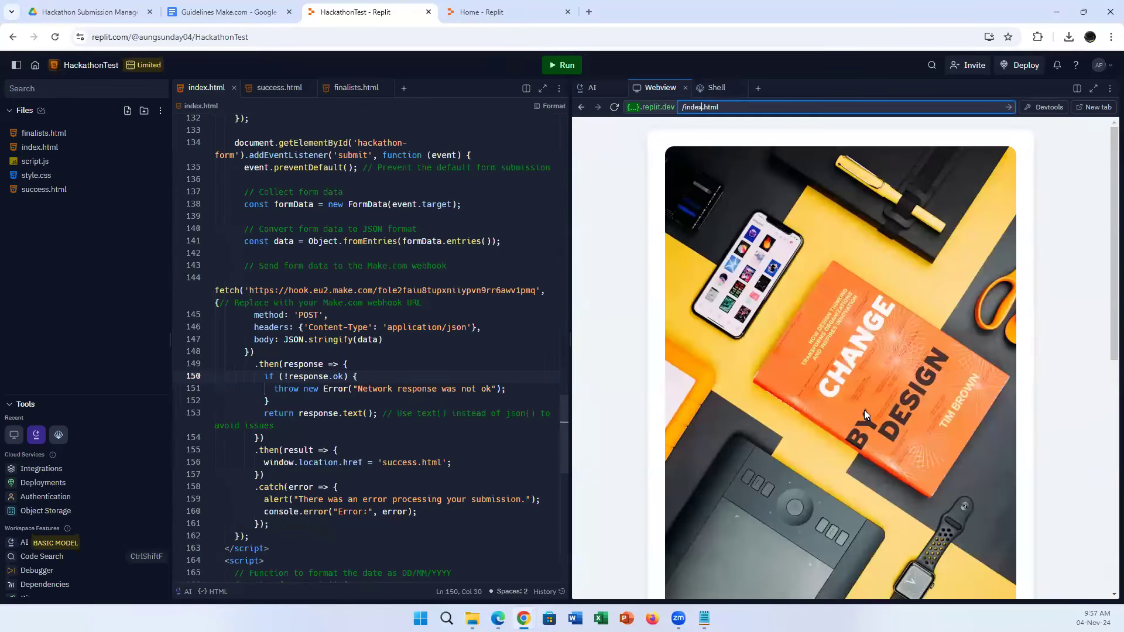
scroll(863, 410, "down", 6)
Submit an ACM entry with the student's e-mail and idea 'I want to design a Gen-AI for health.'.
left_click(733, 364)
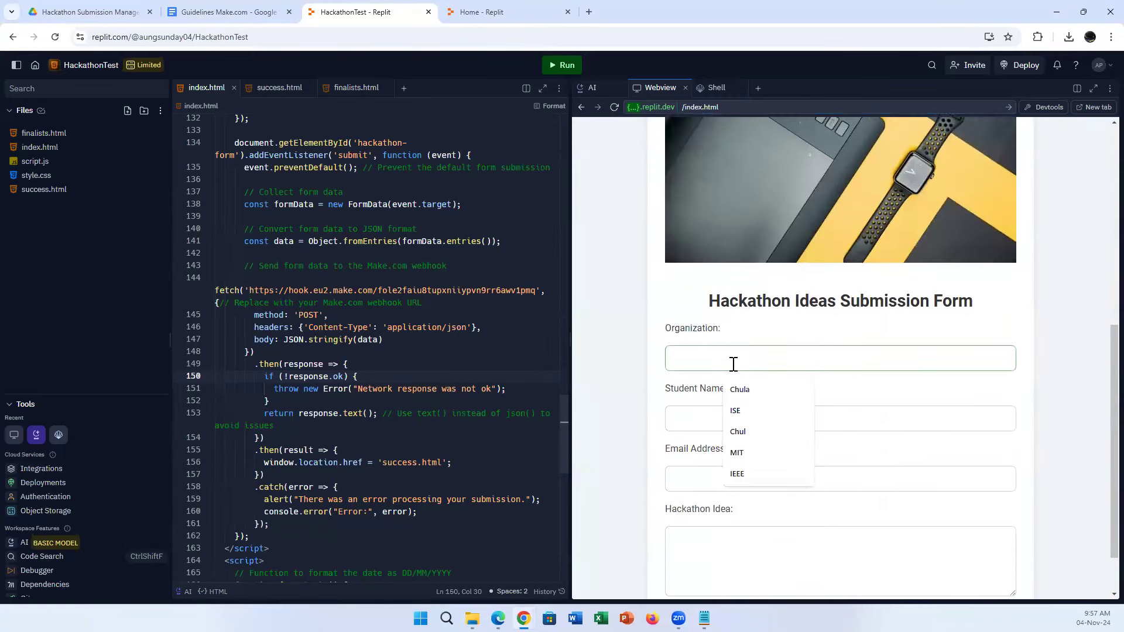
type("ACM")
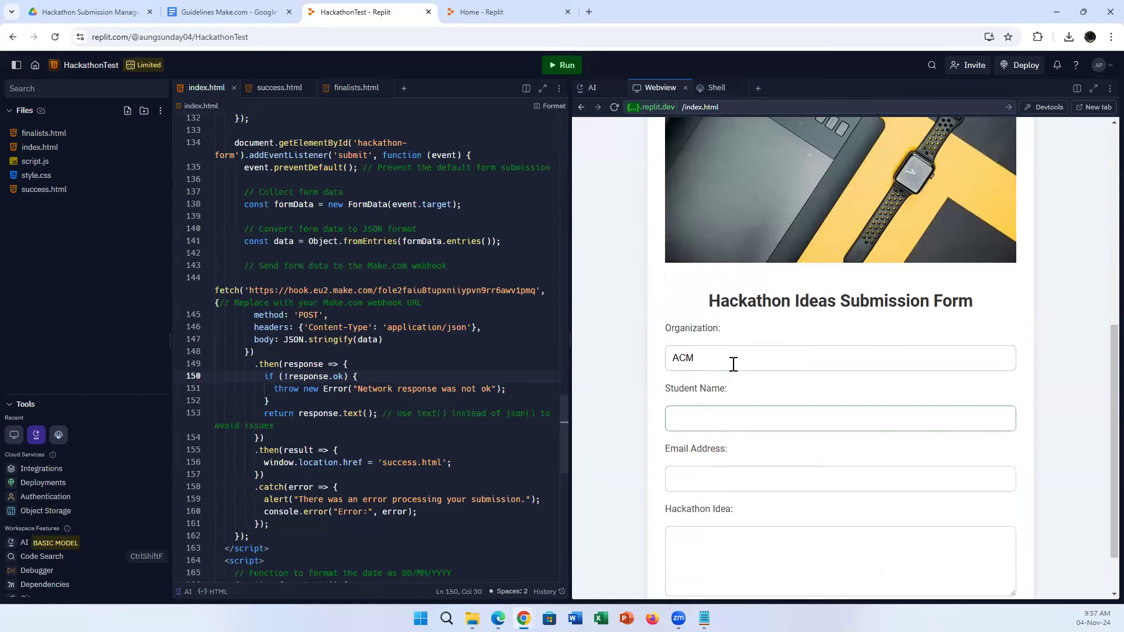
type("Johnny")
left_click(735, 478)
left_click(778, 387)
left_click(734, 547)
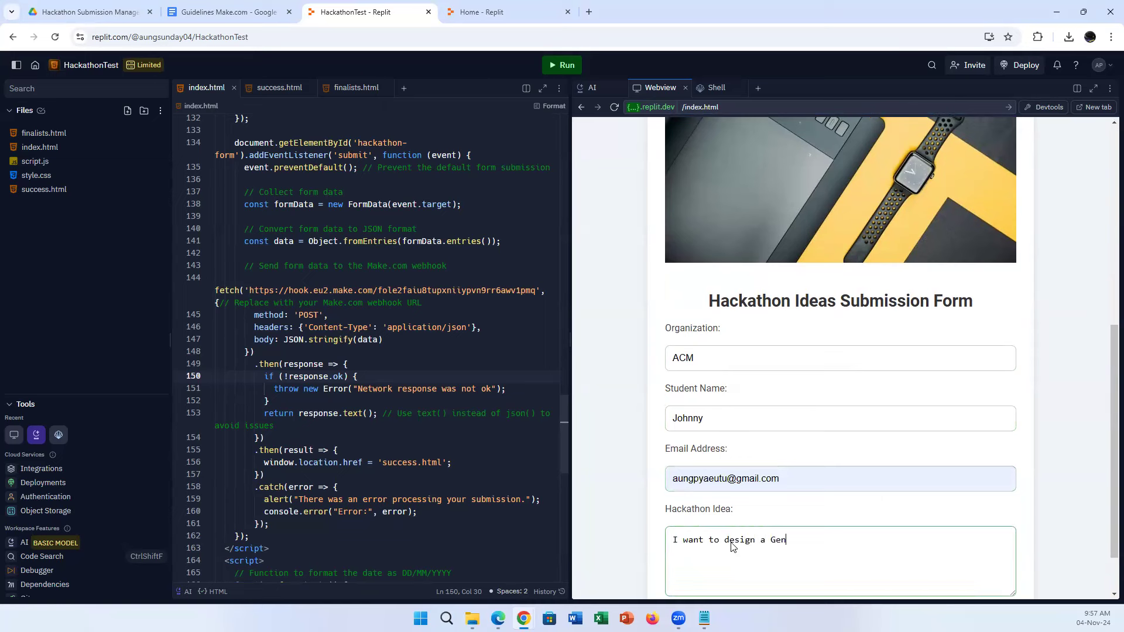
type("I want to design a Gen-AI for health.")
scroll(843, 527, "down", 2)
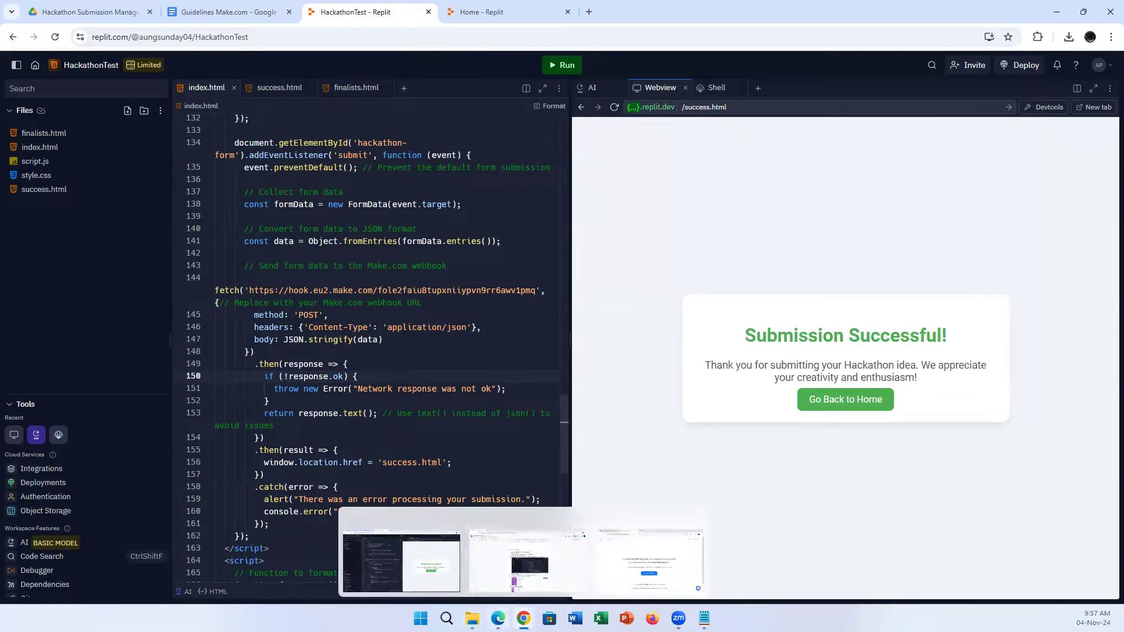
left_click(498, 618)
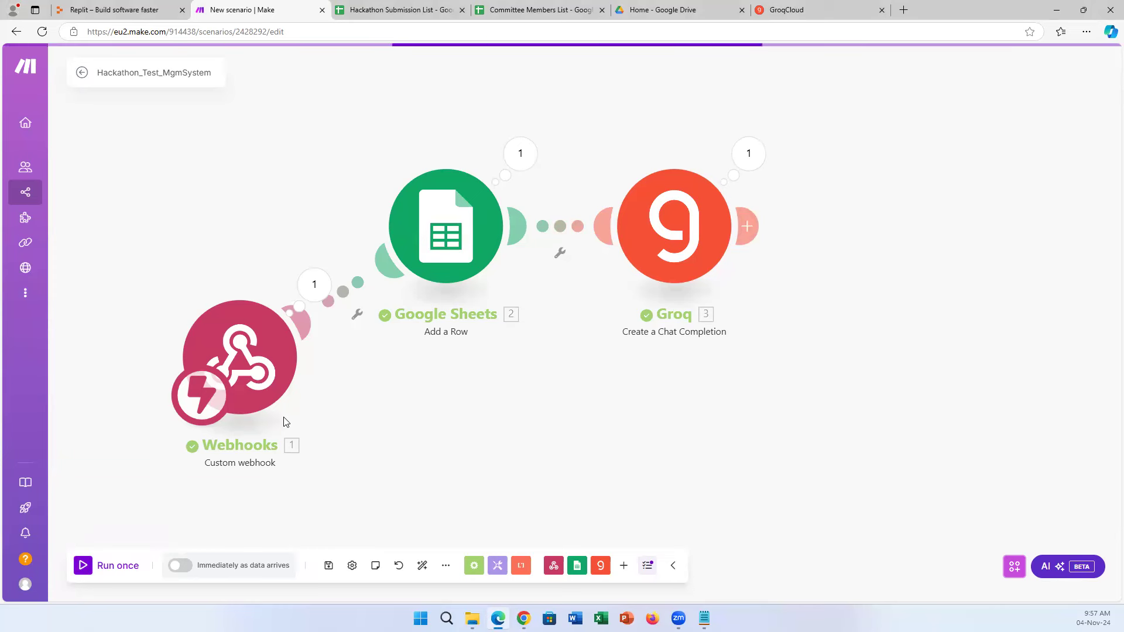
Check the Replit submission went through, then return to the Make scenario window.
left_click(524, 619)
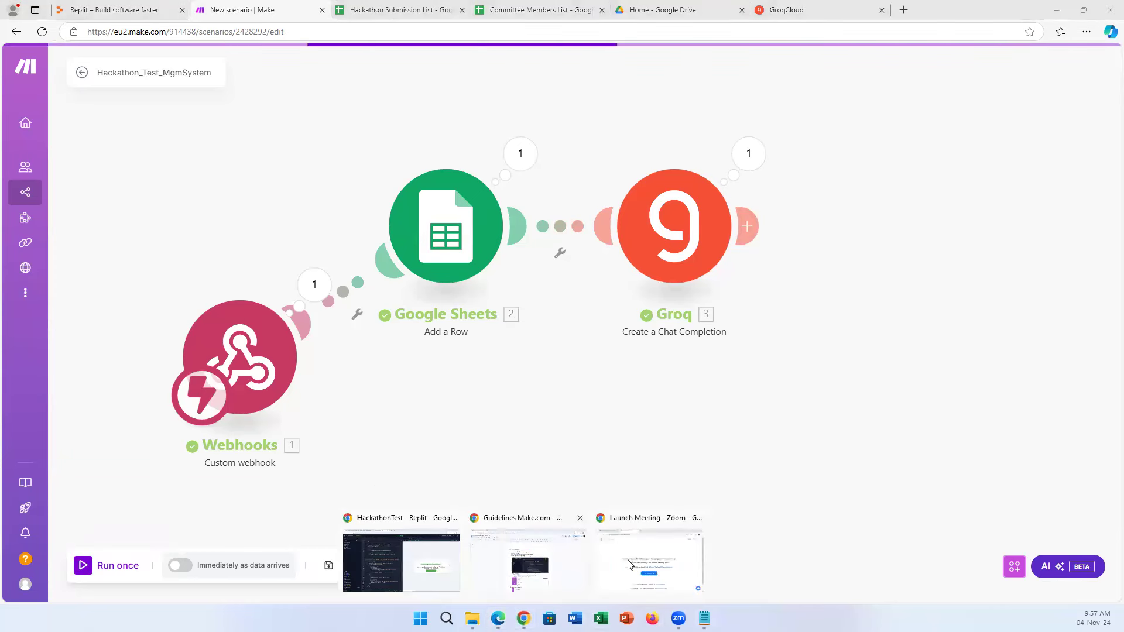
left_click(431, 570)
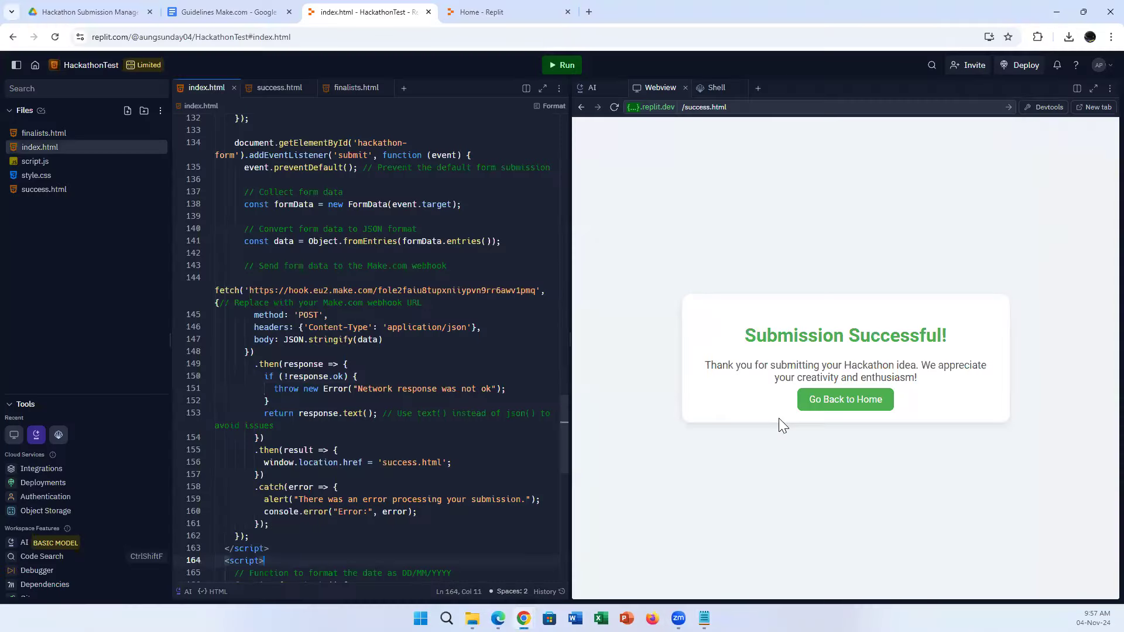
mouse_move(497, 619)
left_click(513, 535)
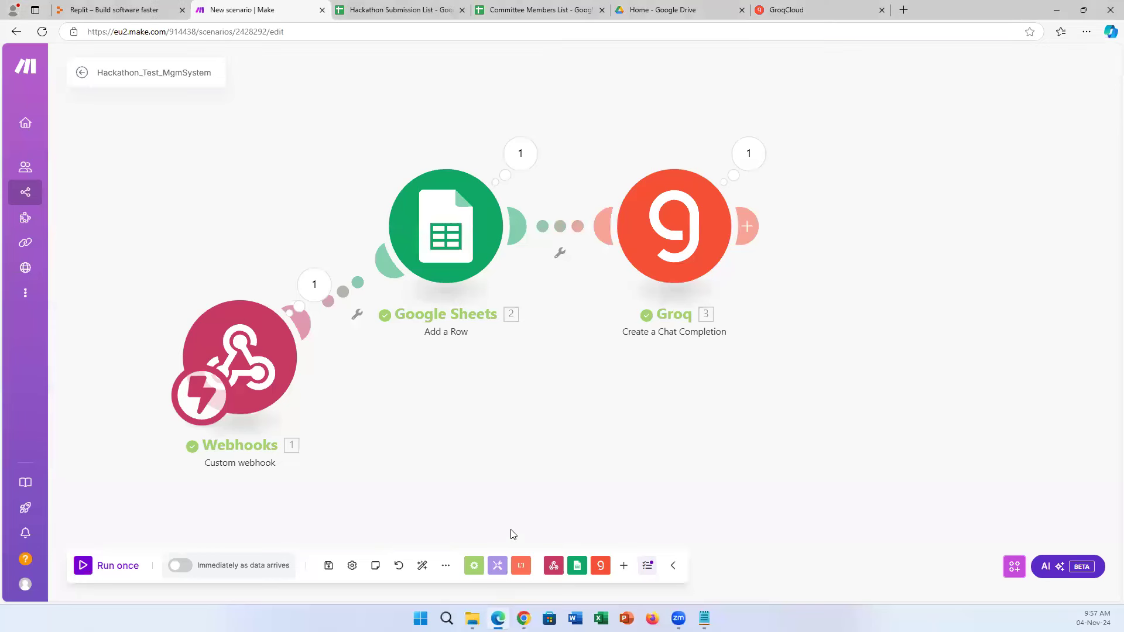
Inspect the webhook, Sheets and Groq run outputs; Groq returned Decision: Accept with justification.
left_click(315, 285)
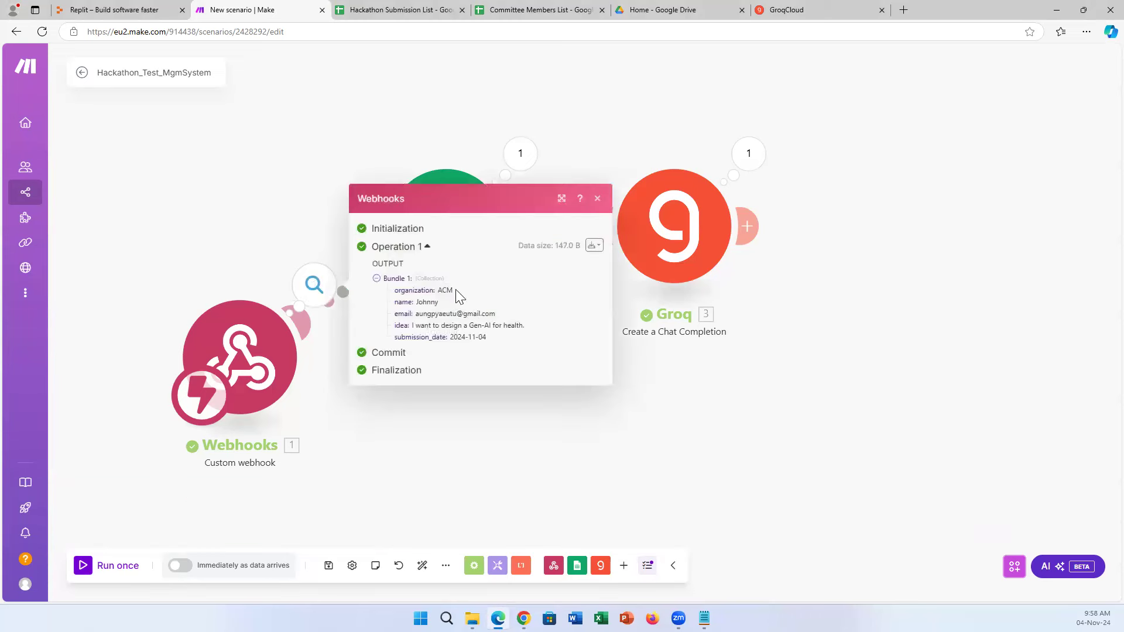
left_click(520, 154)
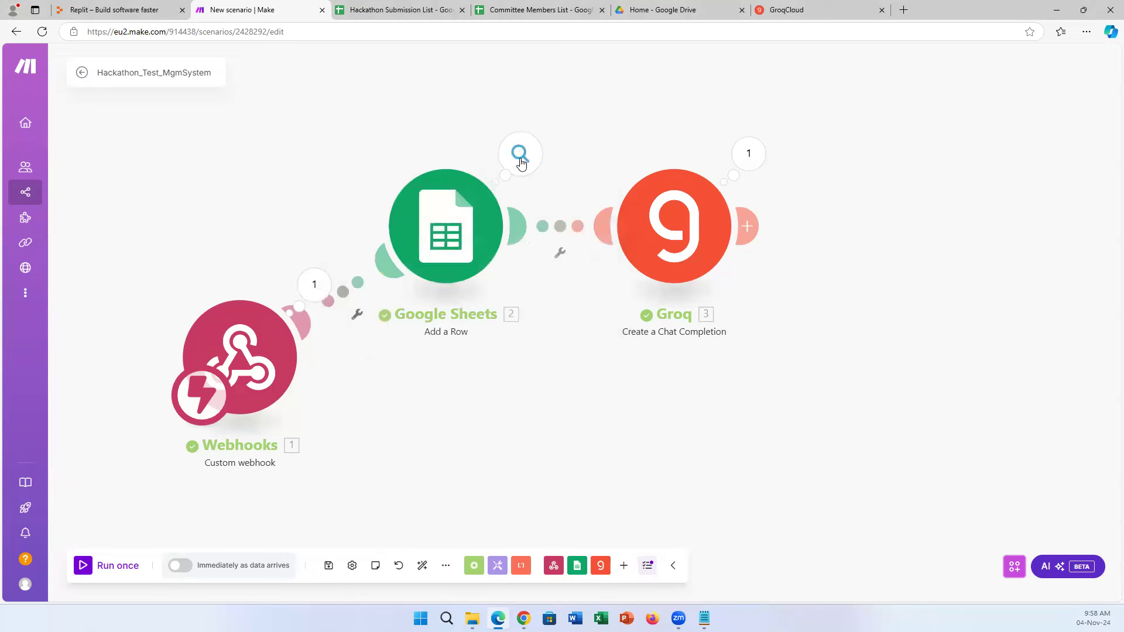
left_click(401, 8)
scroll(427, 389, "down", 2)
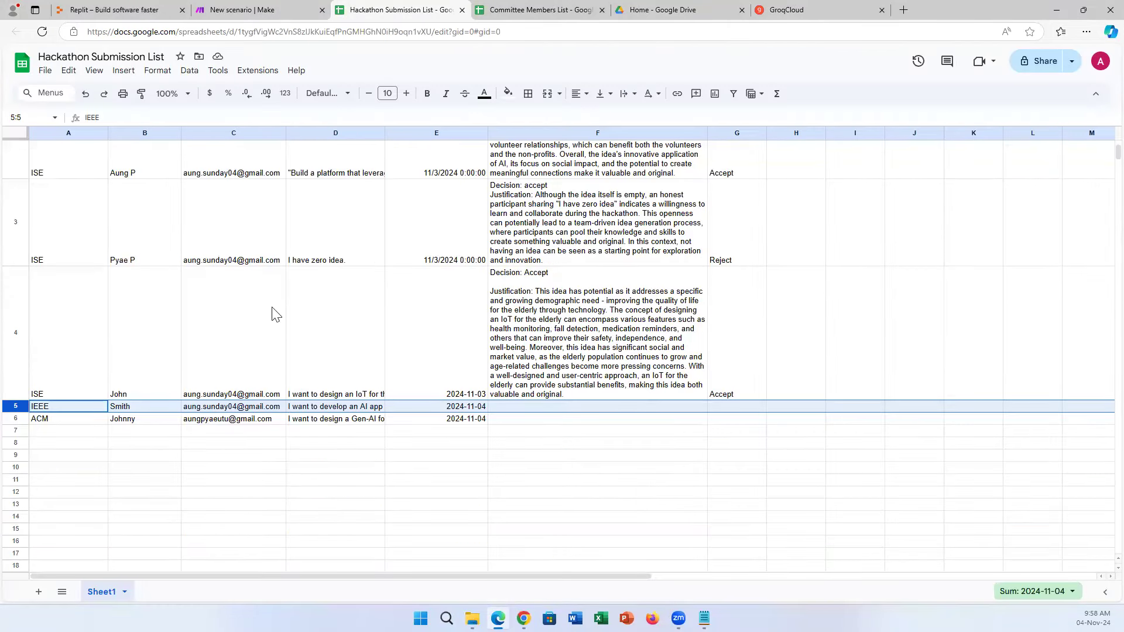
left_click(248, 7)
left_click(823, 201)
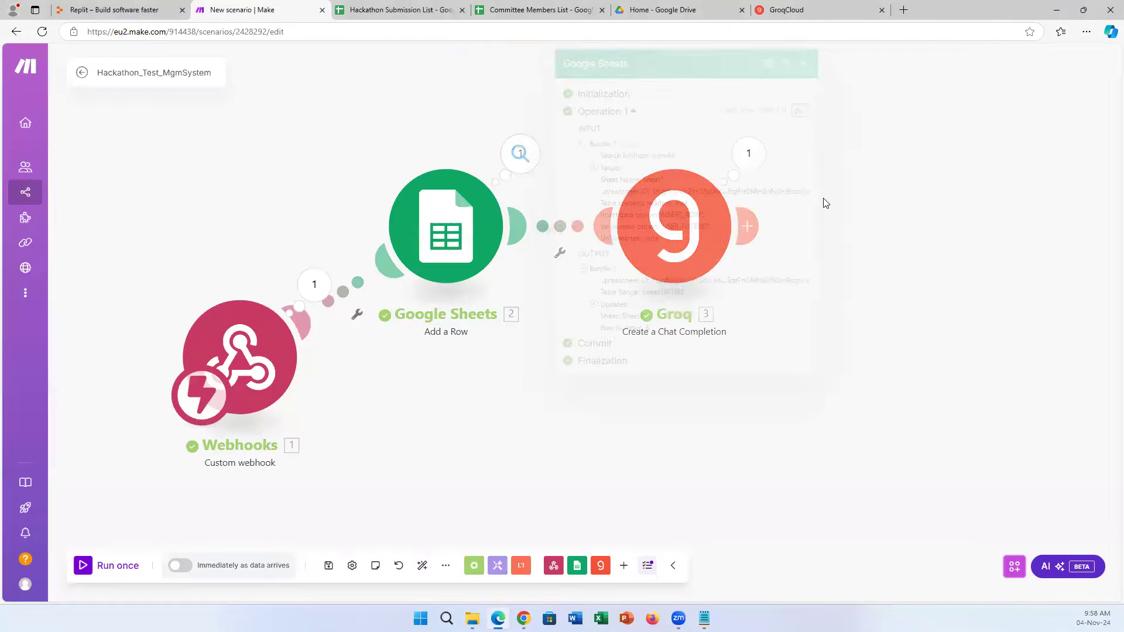
left_click(754, 159)
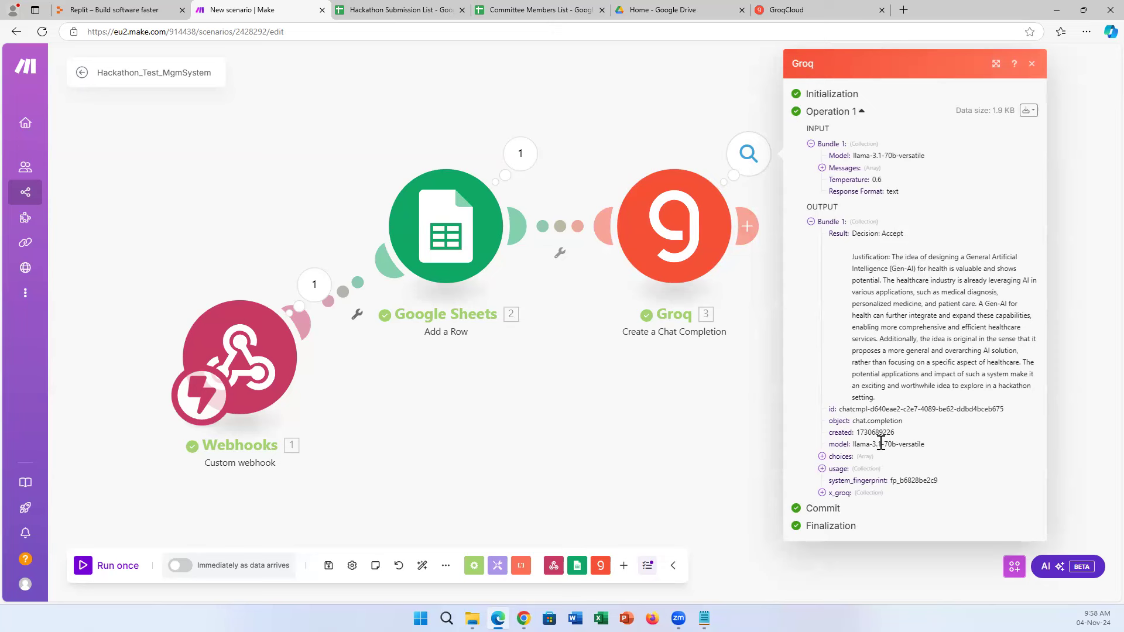
left_click(692, 431)
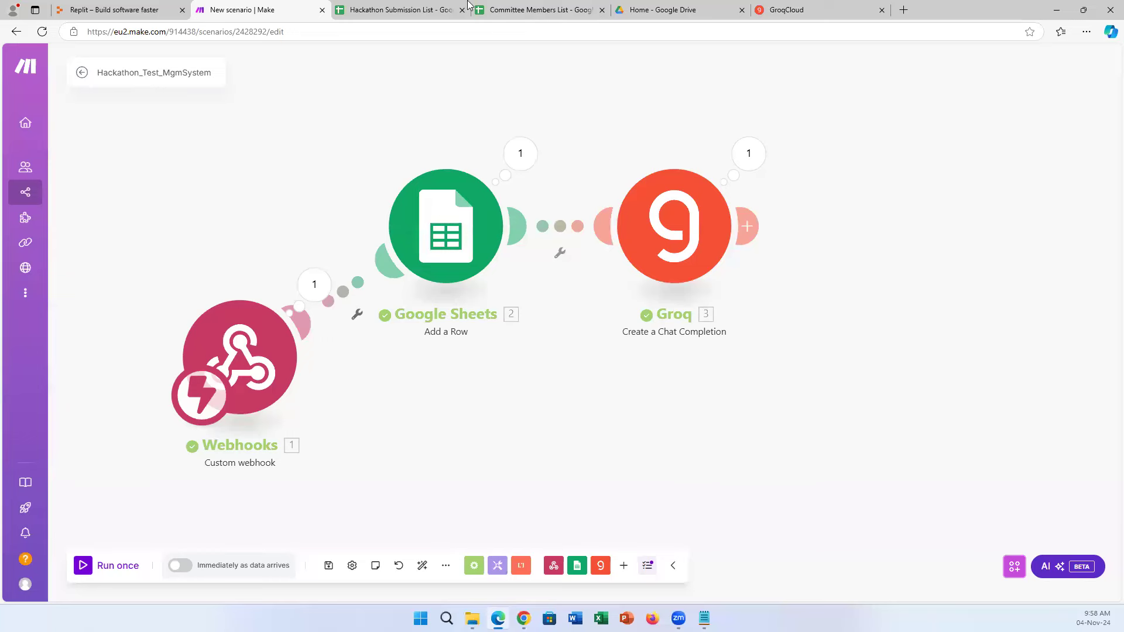
Confirm the new sheet row, then drag Webhooks, Google Sheets and Groq into a tidier layout.
left_click(409, 10)
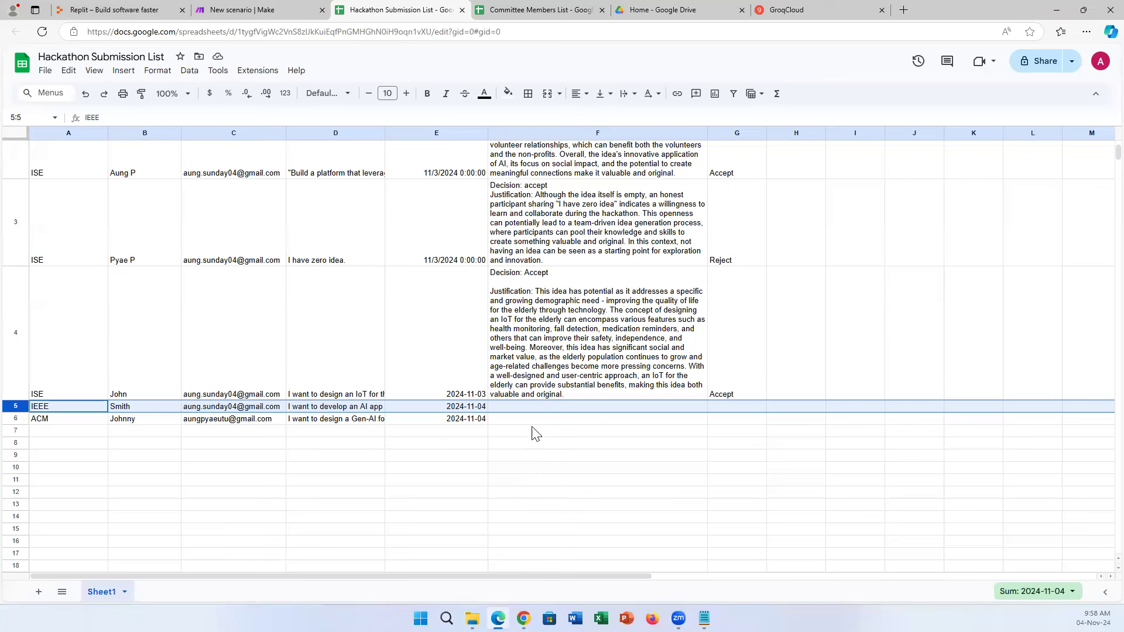
left_click(292, 9)
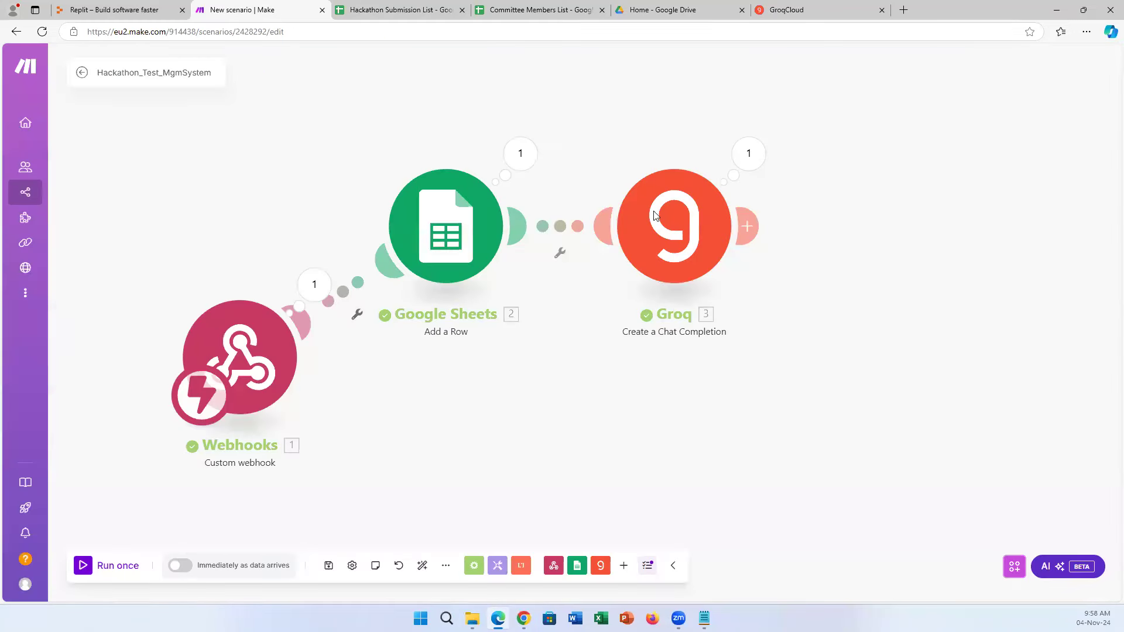
left_click_drag(246, 352, 172, 316)
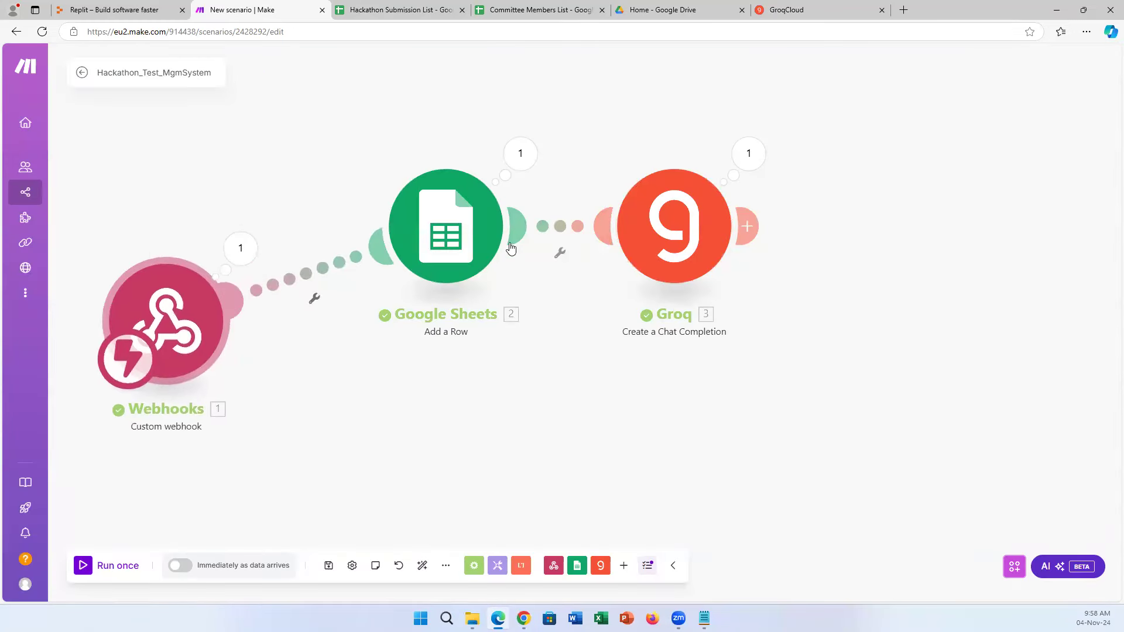
left_click_drag(443, 214, 315, 130)
left_click_drag(673, 234, 557, 204)
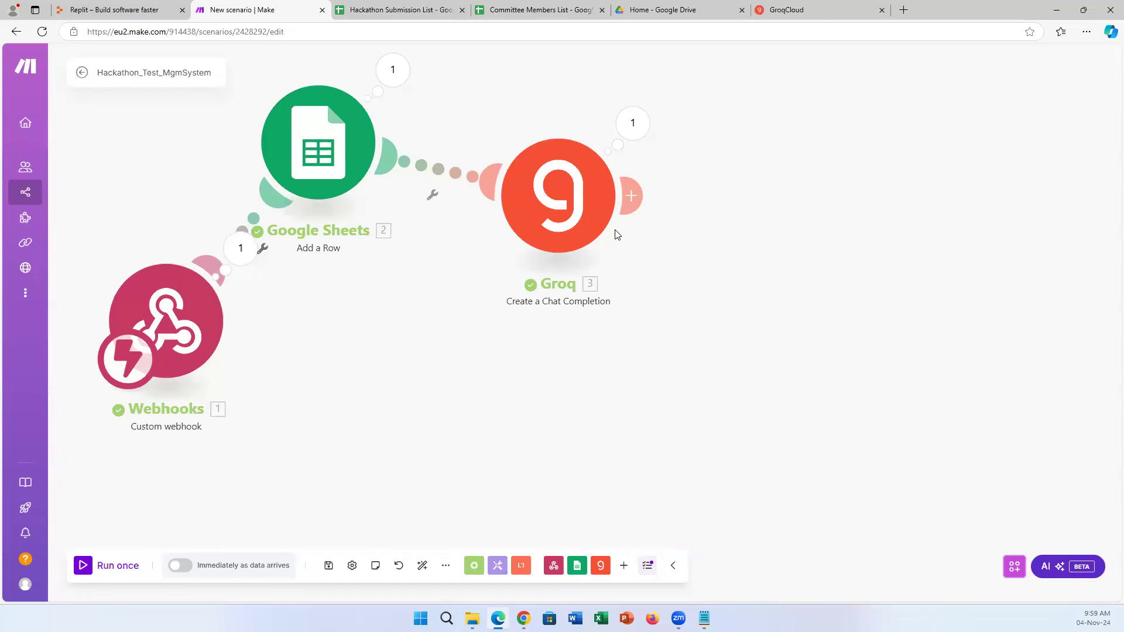
Attach a Google Sheets Update a Row module to Groq and reposition both modules.
left_click(636, 203)
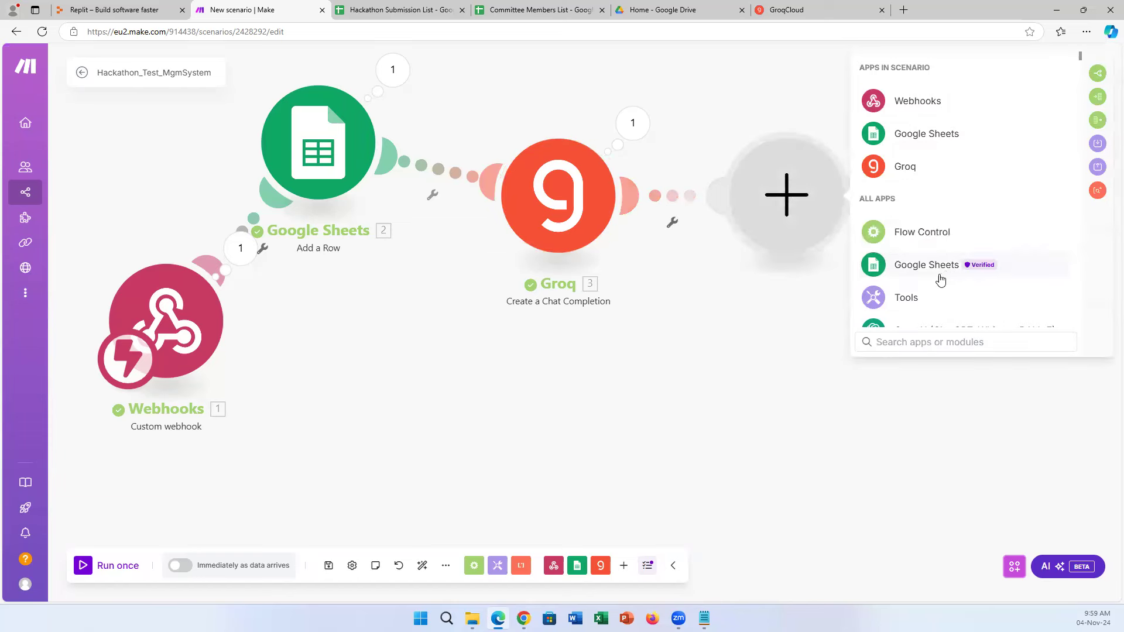
left_click(940, 275)
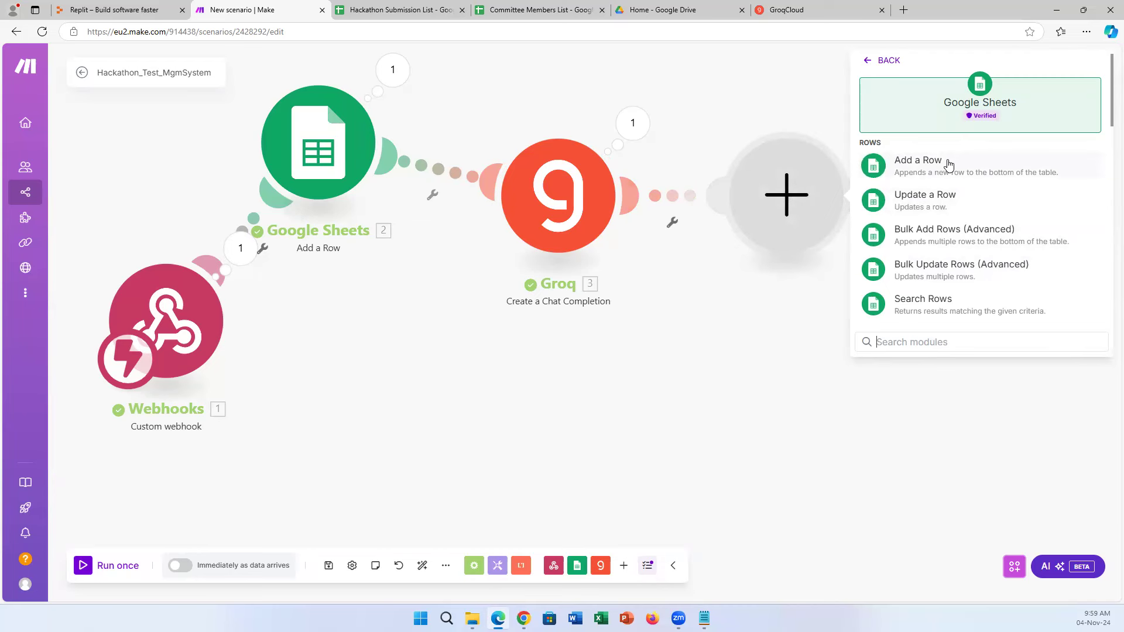
left_click(943, 208)
left_click_drag(523, 200, 436, 361)
left_click_drag(786, 231, 560, 225)
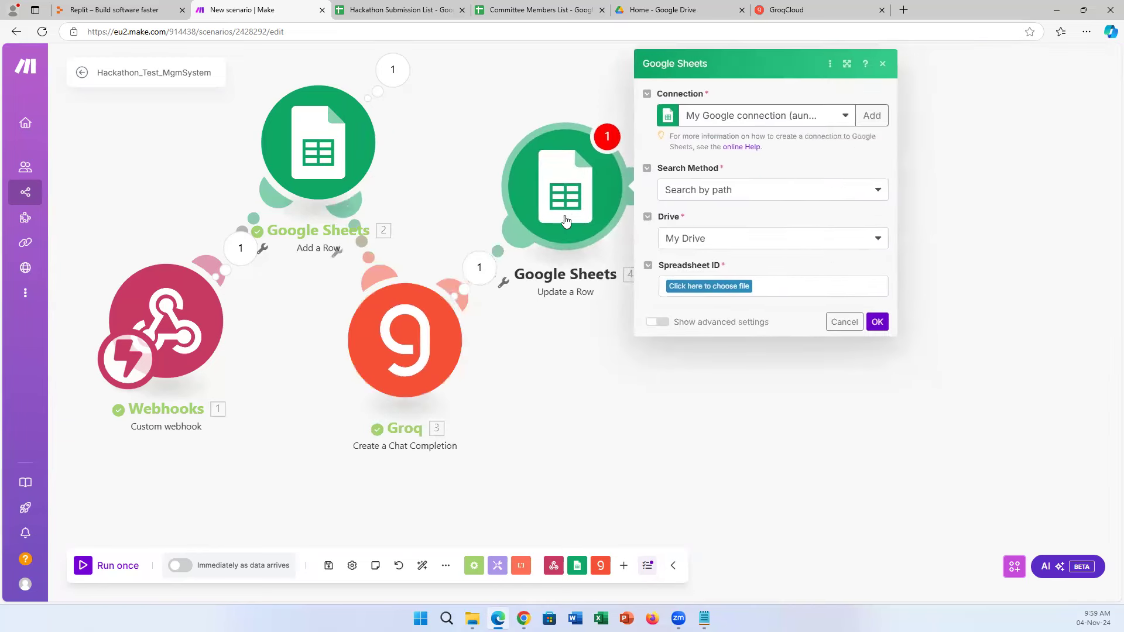
Set Search Method to Select from all, keeping the existing Google connection.
left_click(797, 196)
left_click(763, 234)
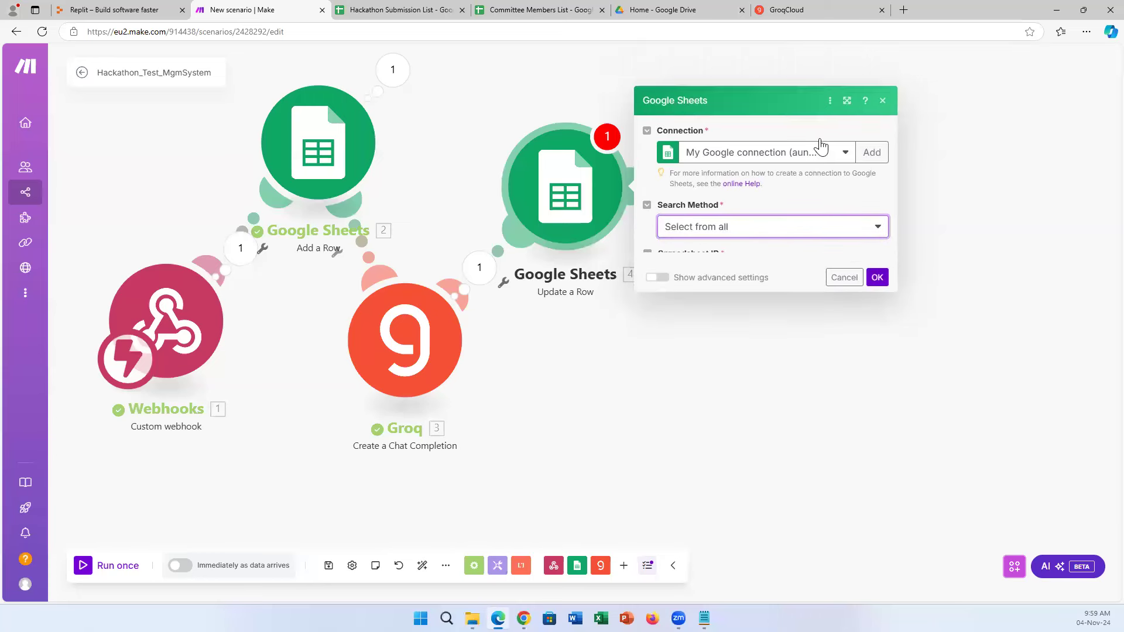
left_click(846, 123)
left_click(837, 141)
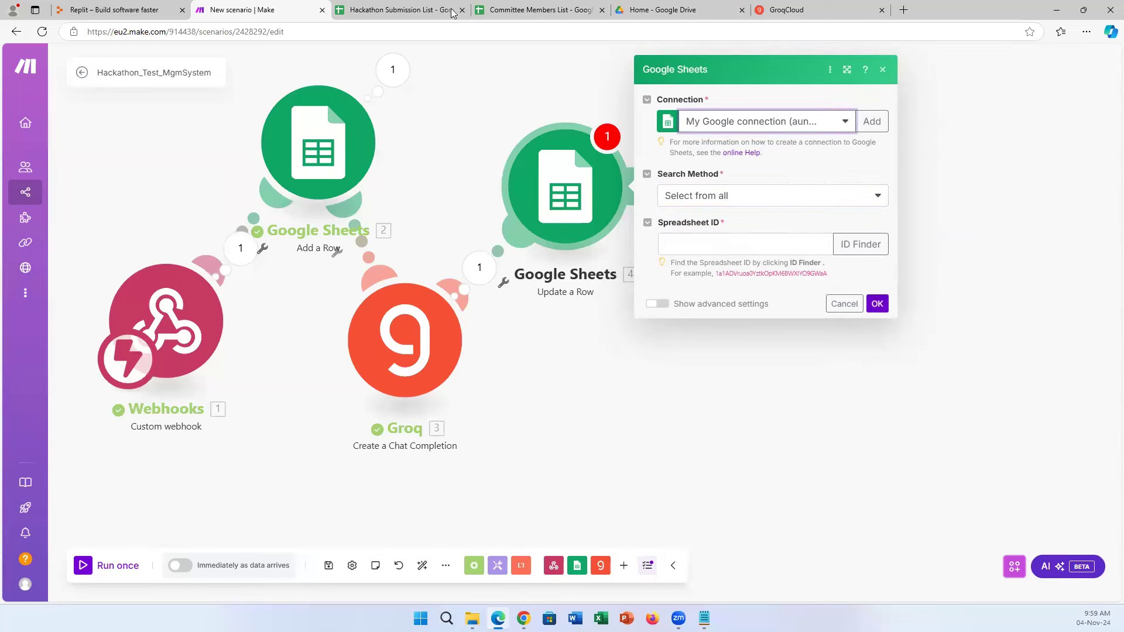
Copy the ID from the Hackathon Submission List URL into the Spreadsheet ID field.
left_click(410, 10)
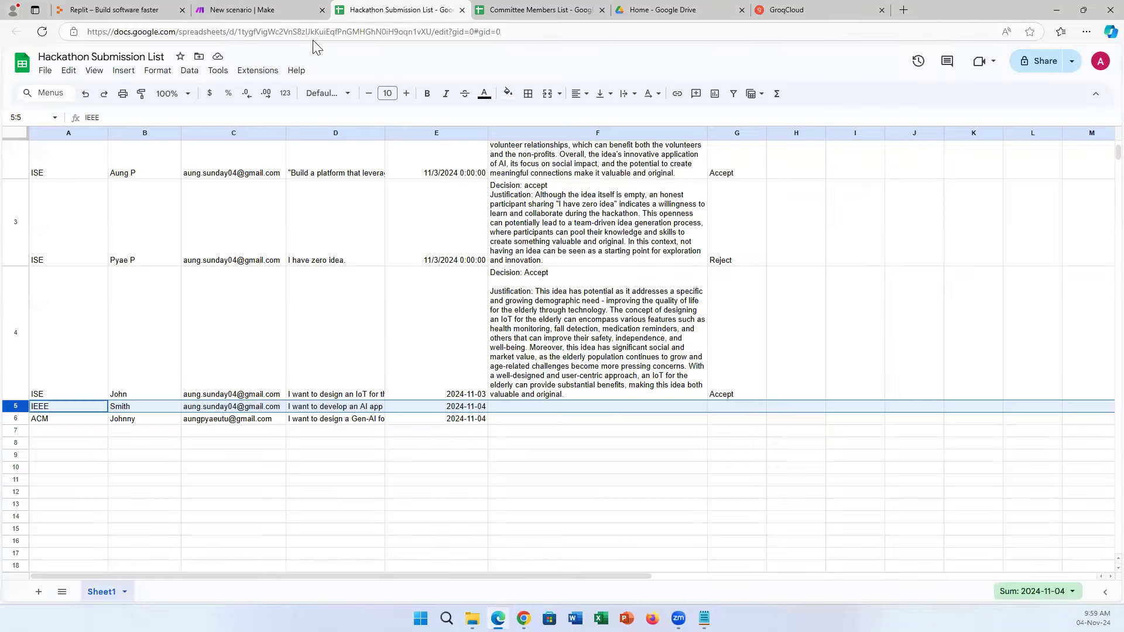
left_click(250, 30)
left_click_drag(237, 31, 431, 35)
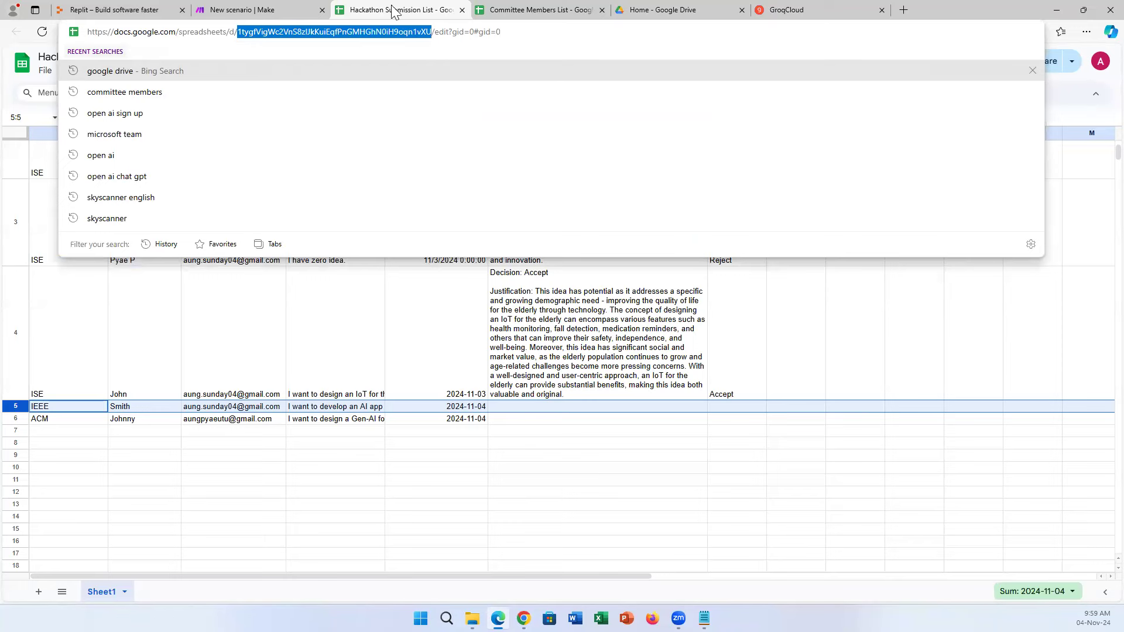
left_click(263, 10)
left_click(734, 244)
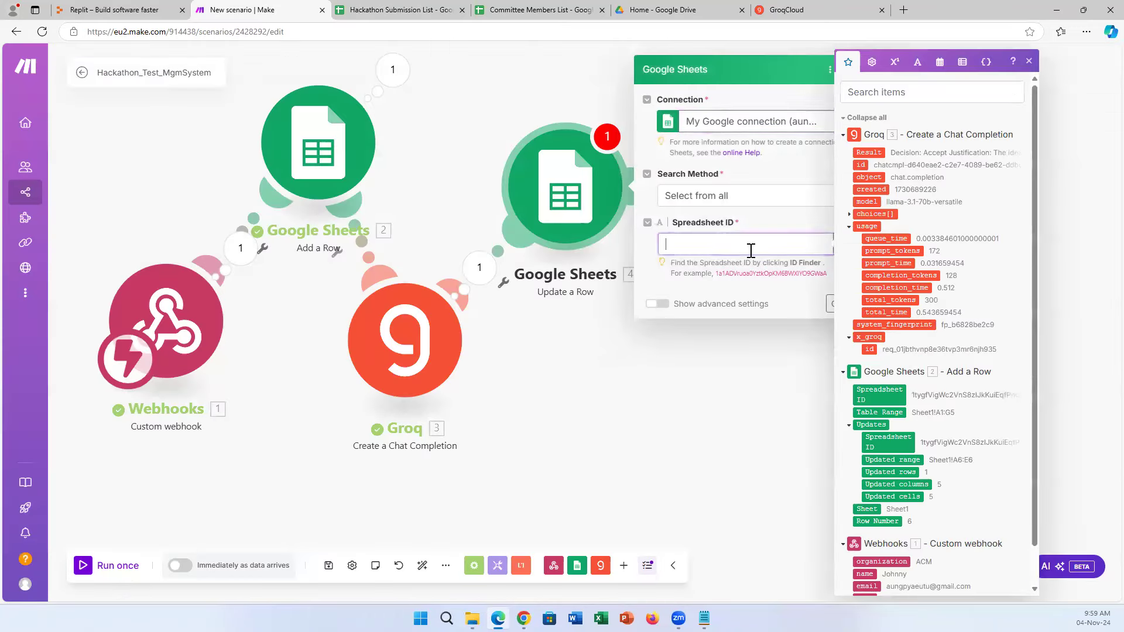
left_click(660, 273)
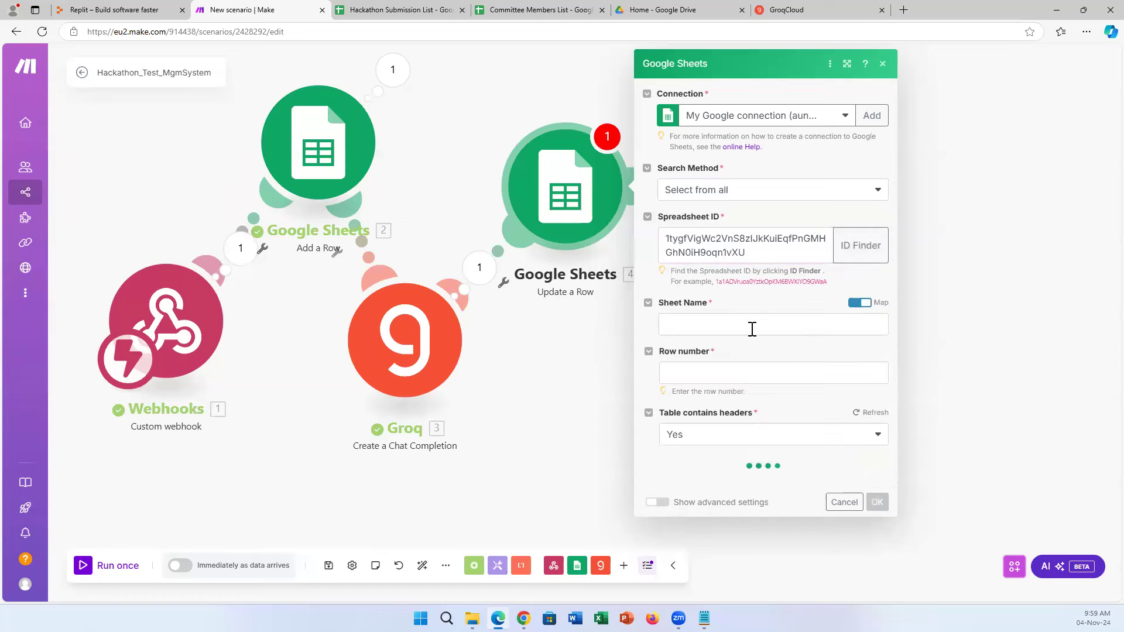
Set the Sheet Name to Sheet1.
left_click(749, 328)
type("Sheet1")
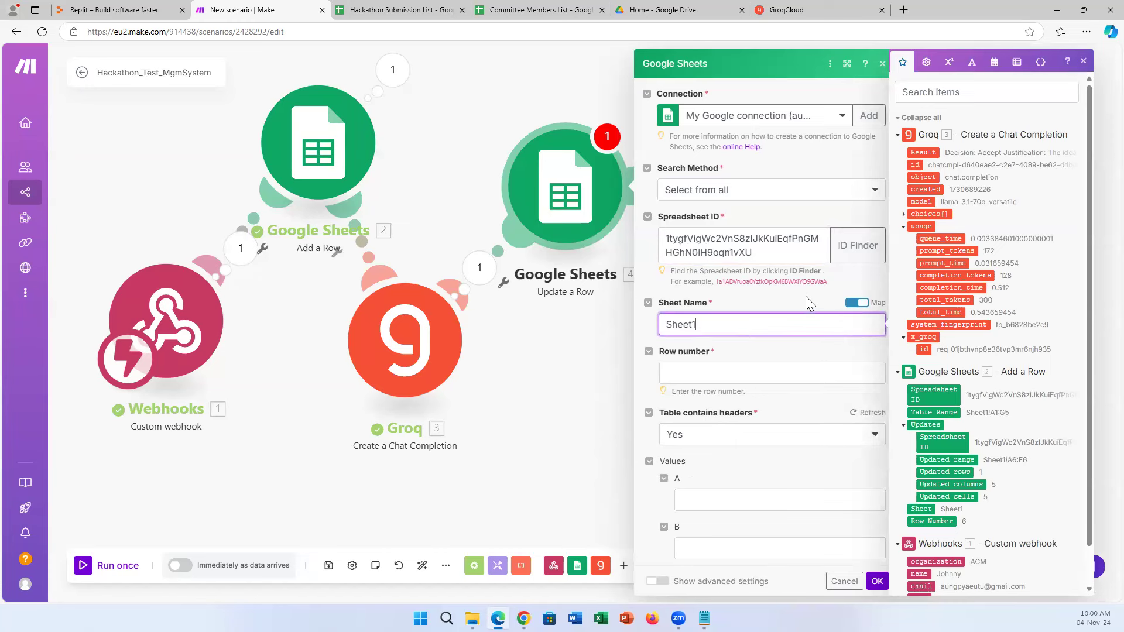
left_click(806, 296)
left_click(856, 302)
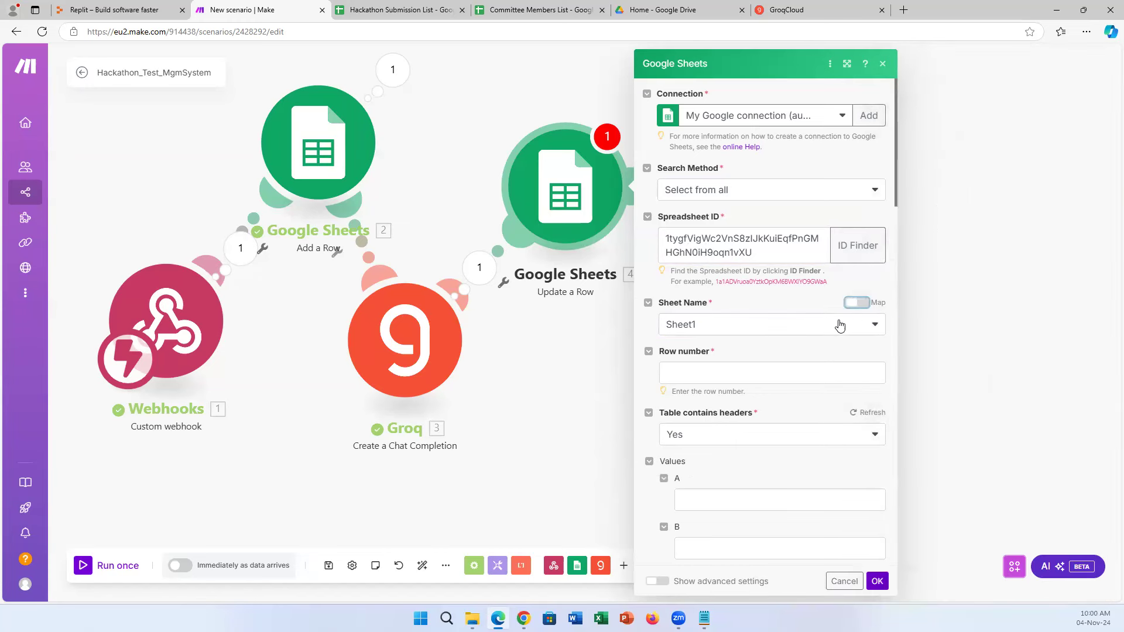
left_click(874, 325)
left_click(875, 326)
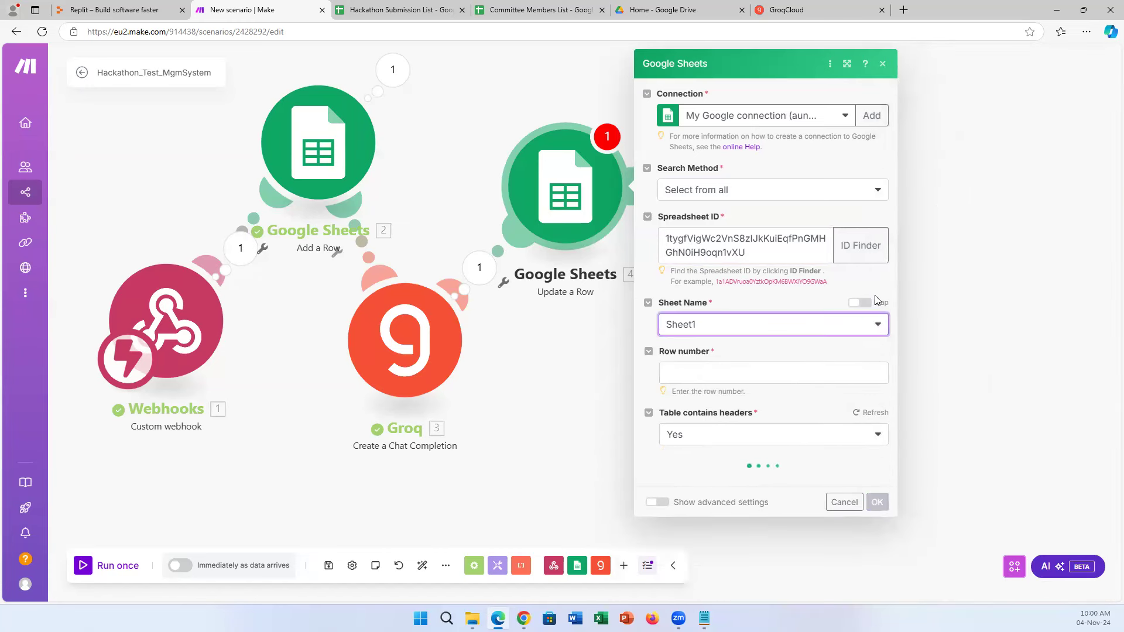
left_click(865, 304)
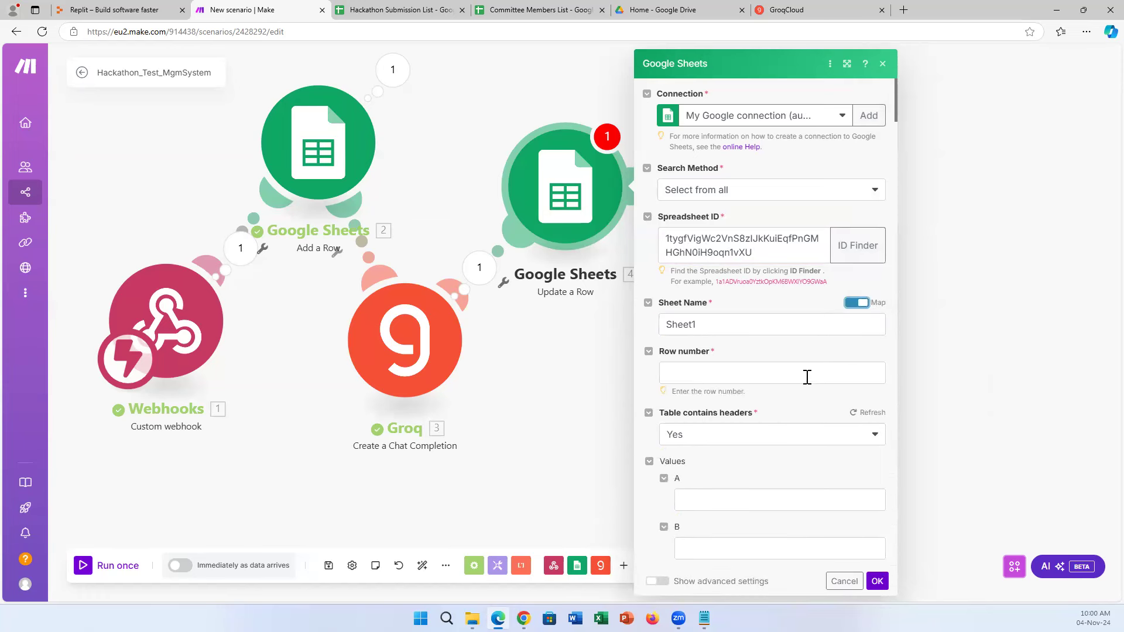
left_click(388, 9)
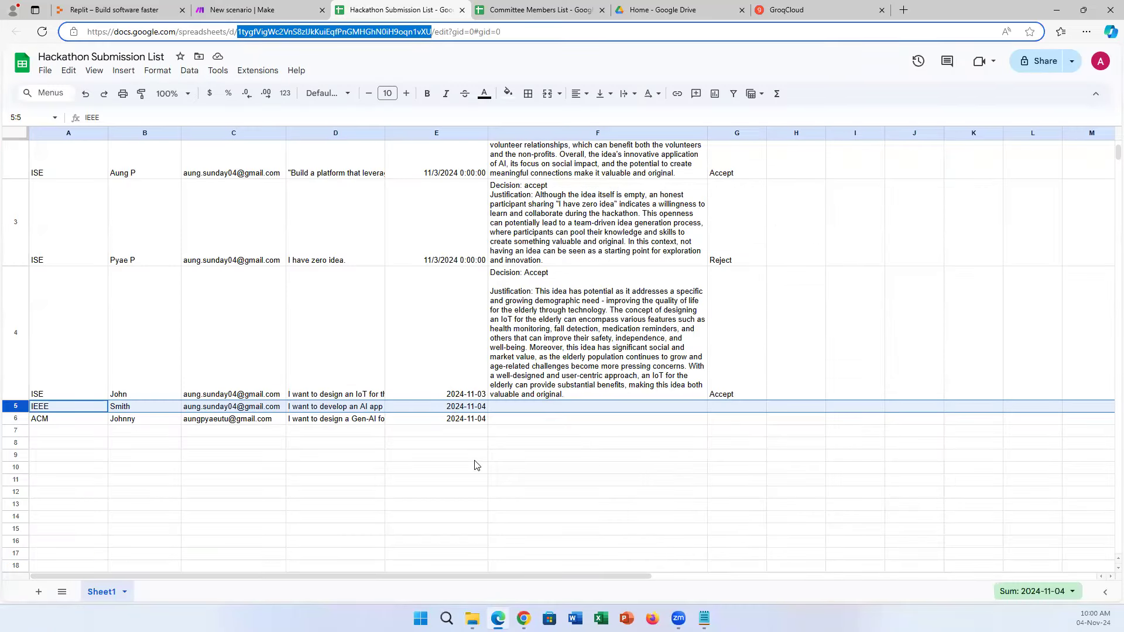
left_click(309, 9)
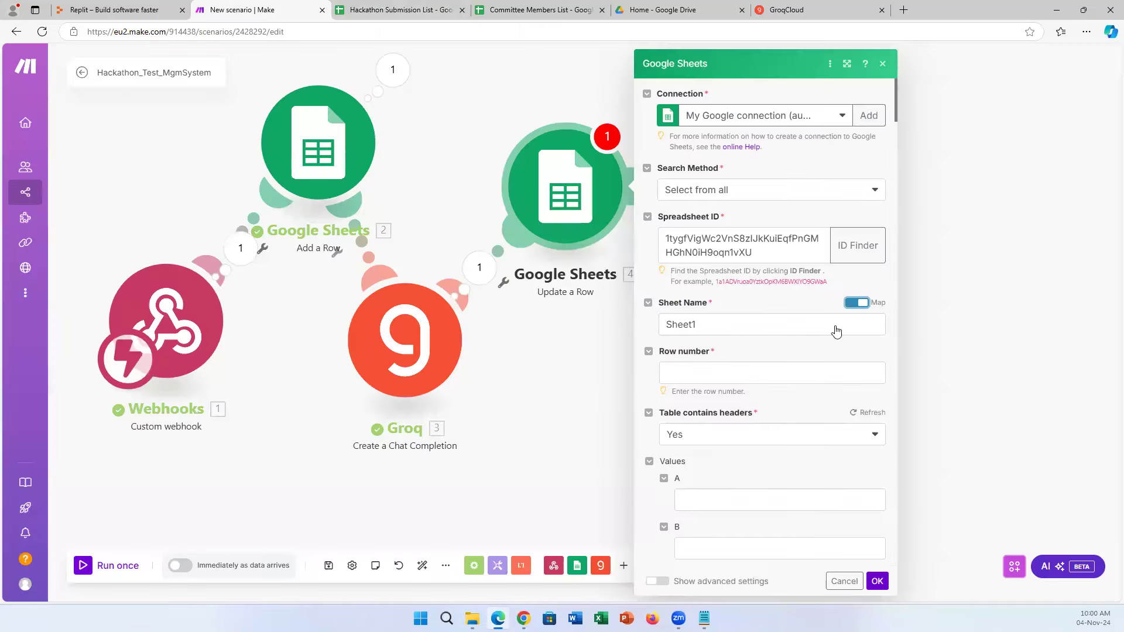
left_click(762, 374)
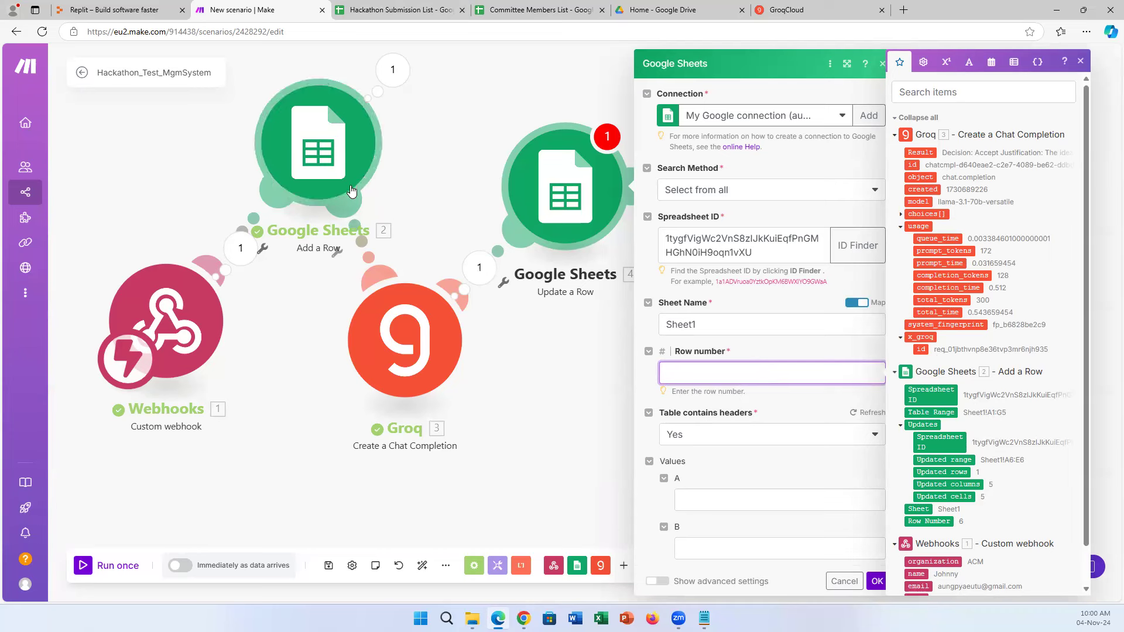
Map Add a Row's Row Number into the Row number field.
left_click(932, 523)
left_click_drag(932, 523, 714, 380)
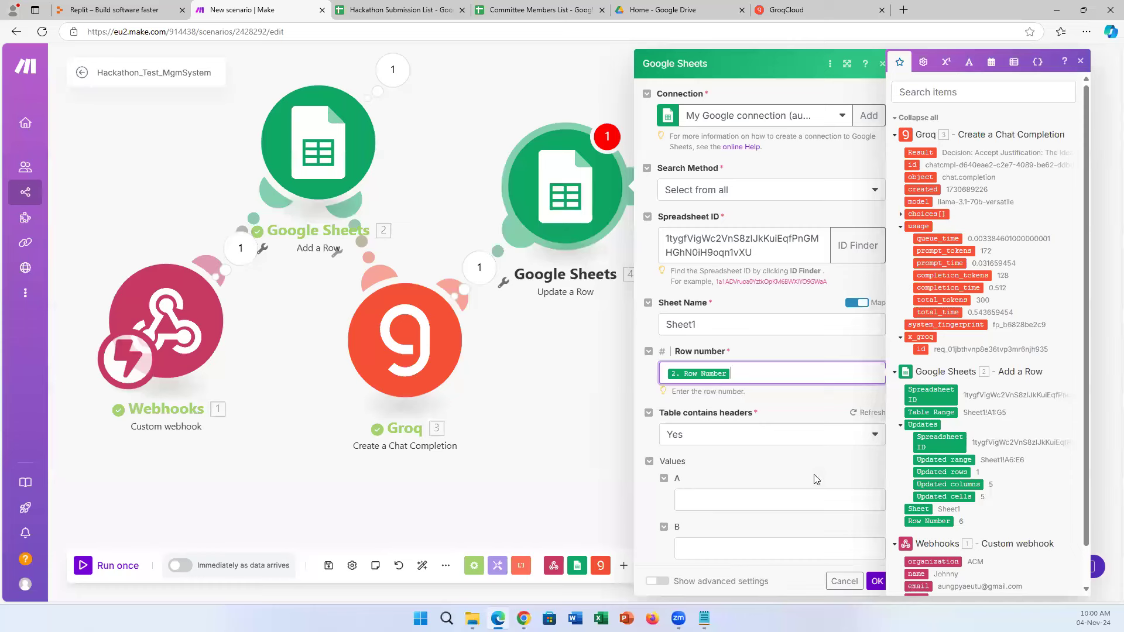
scroll(796, 455, "down", 2)
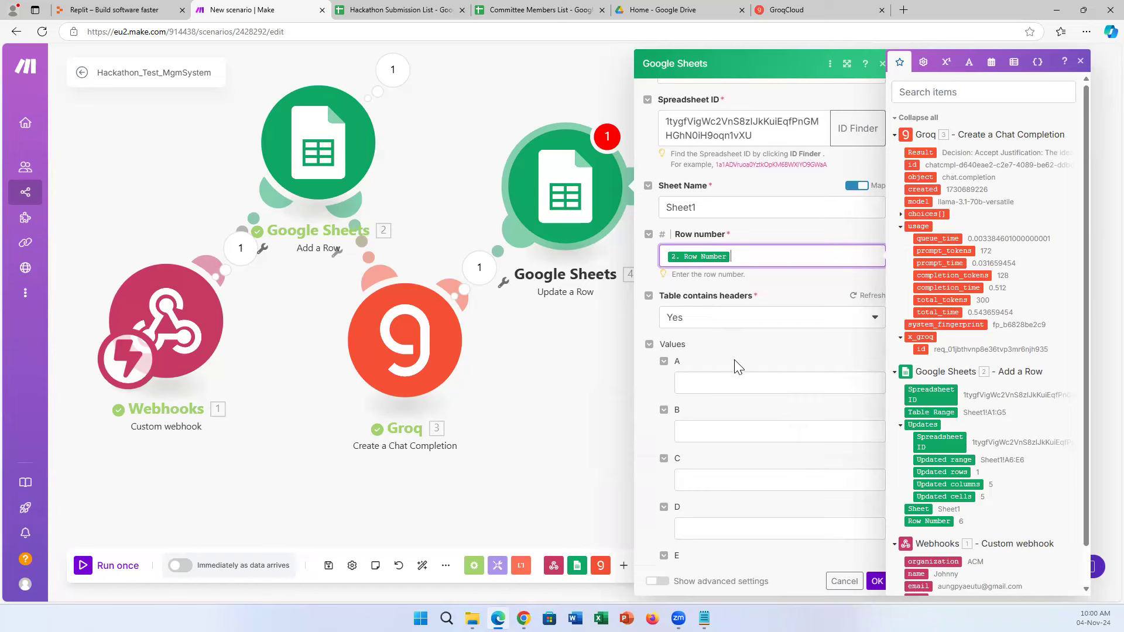
scroll(740, 392, "down", 2)
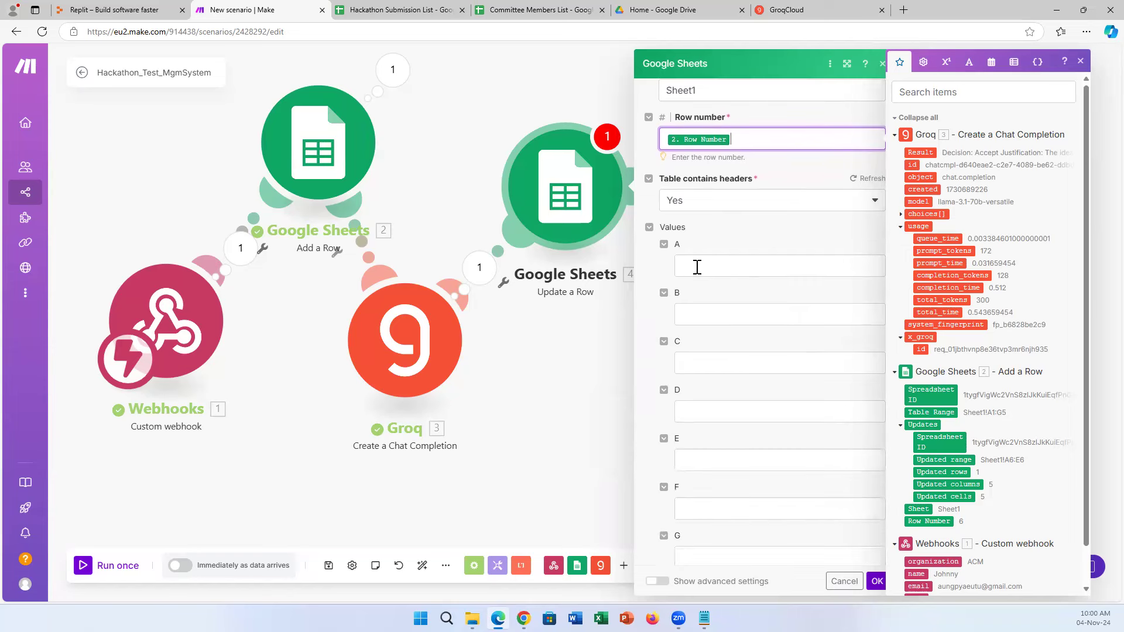
Map Groq's Result into column F, the decision column, and save the module.
left_click(395, 11)
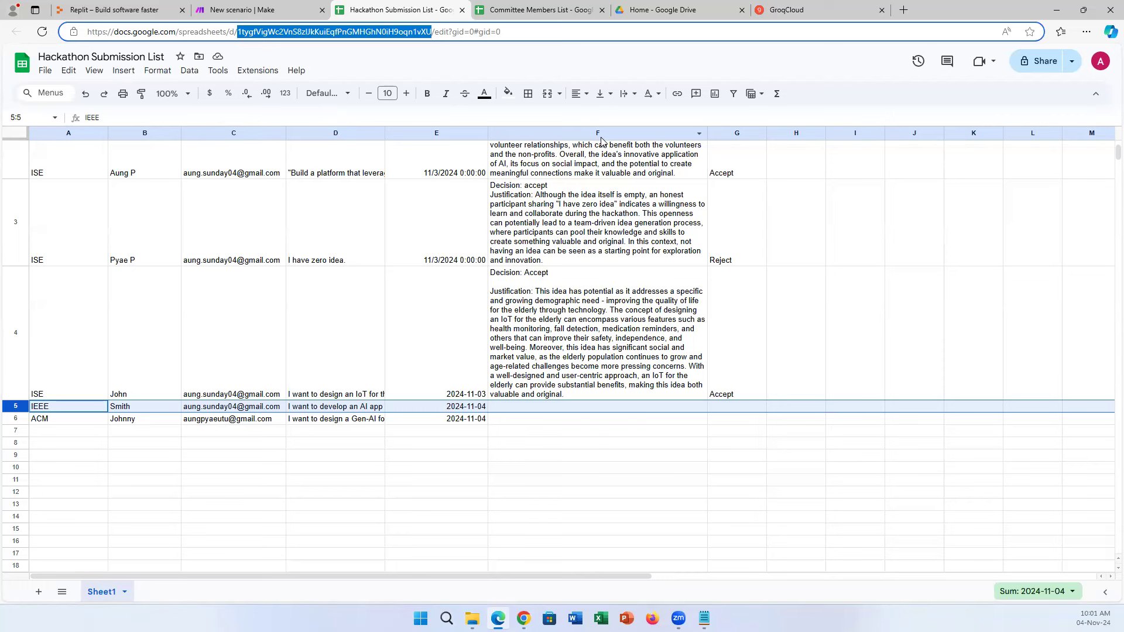
left_click(284, 6)
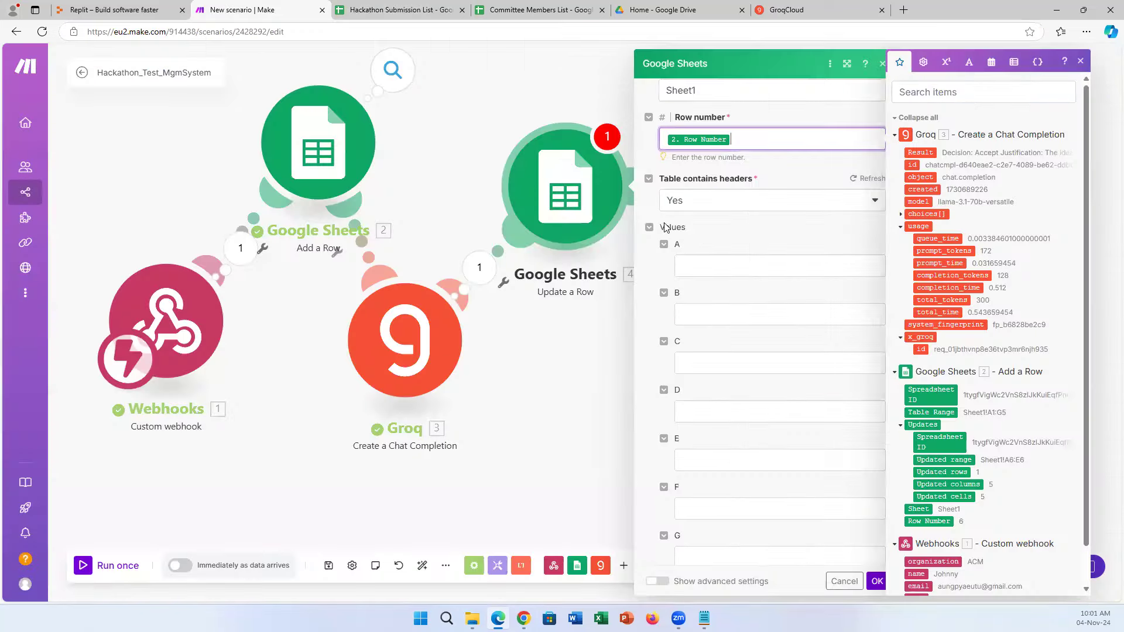
left_click(708, 508)
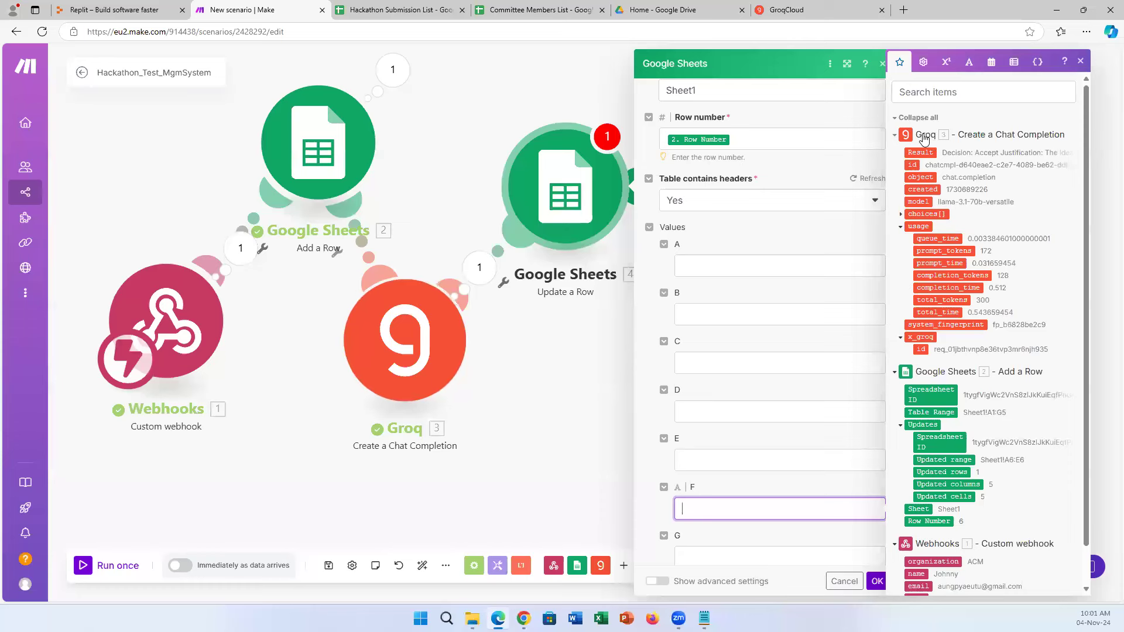
left_click_drag(923, 152, 719, 508)
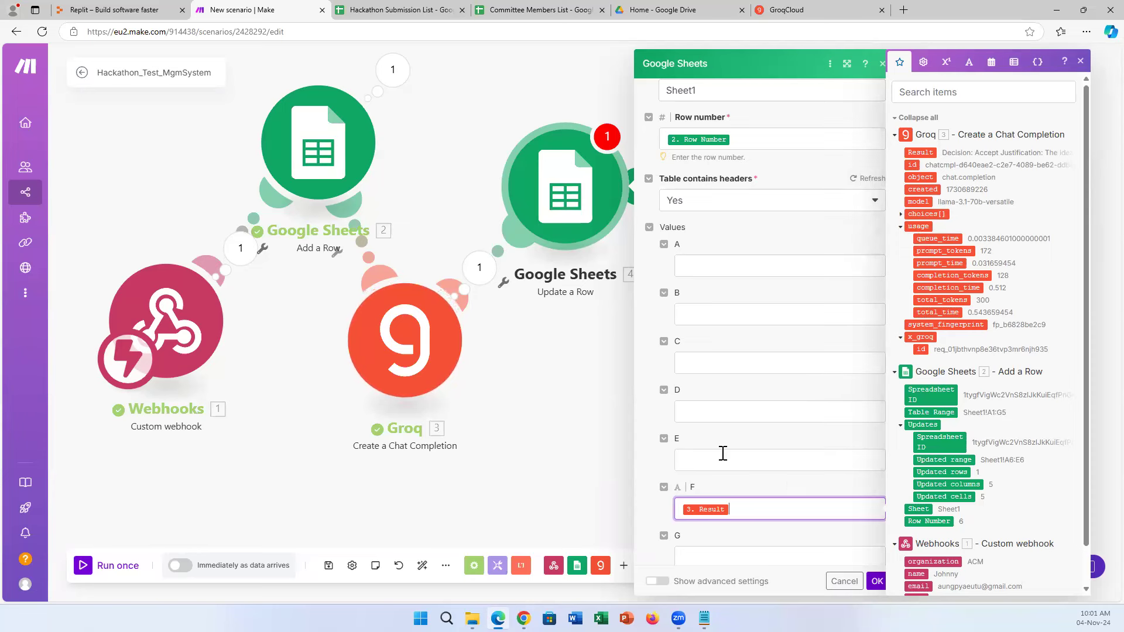
left_click(1080, 61)
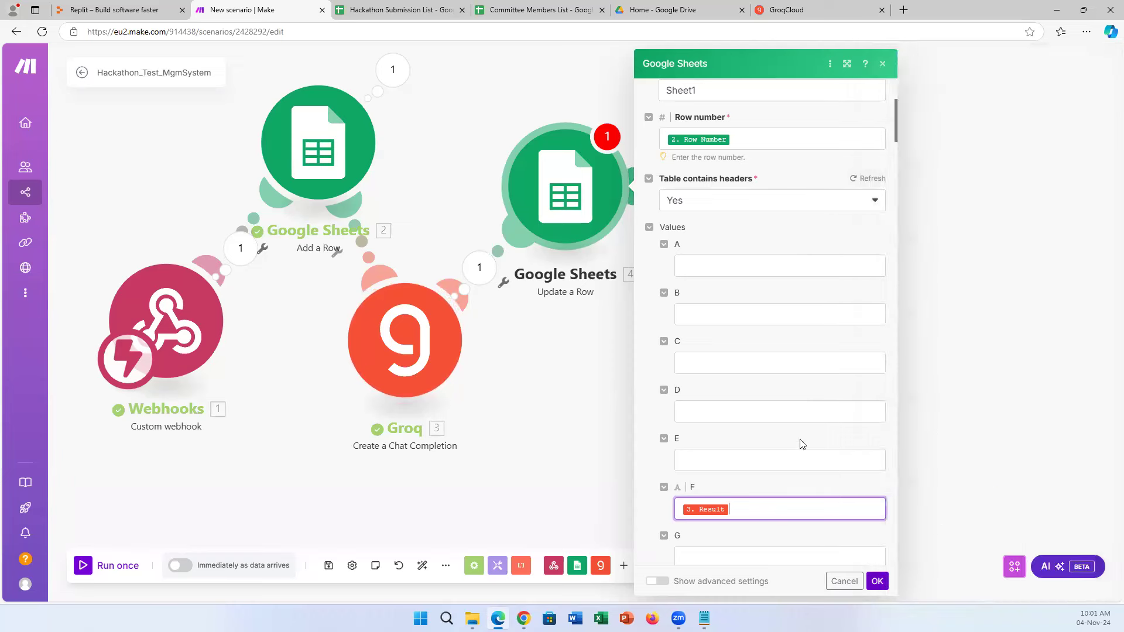
scroll(798, 444, "down", 5)
scroll(831, 459, "up", 5)
scroll(834, 459, "up", 4)
scroll(833, 462, "down", 7)
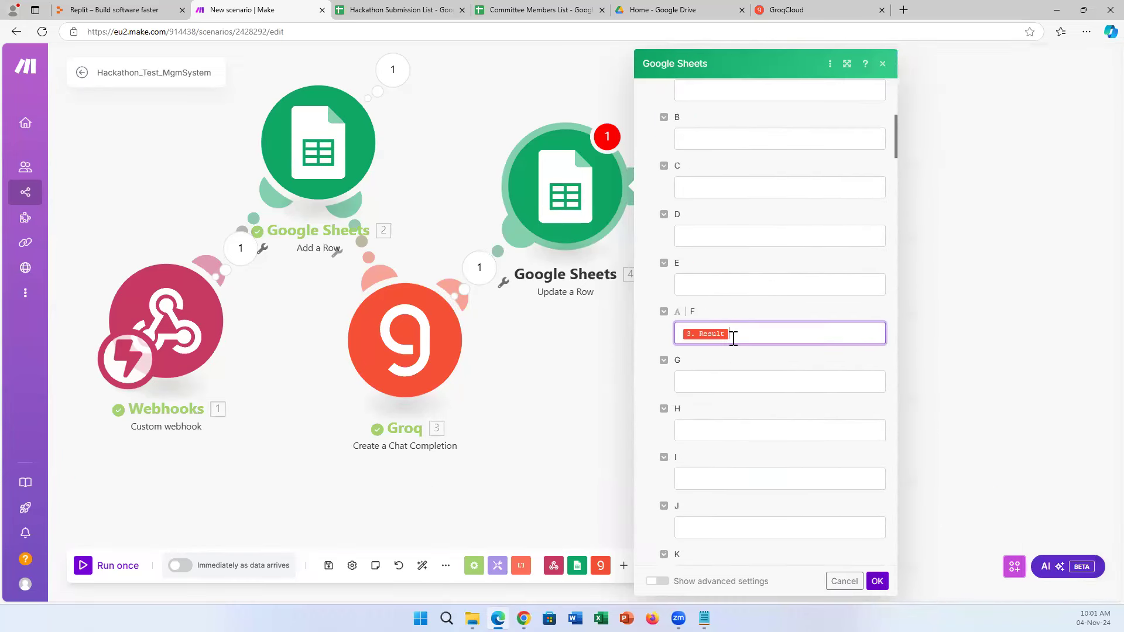
scroll(783, 413, "up", 6)
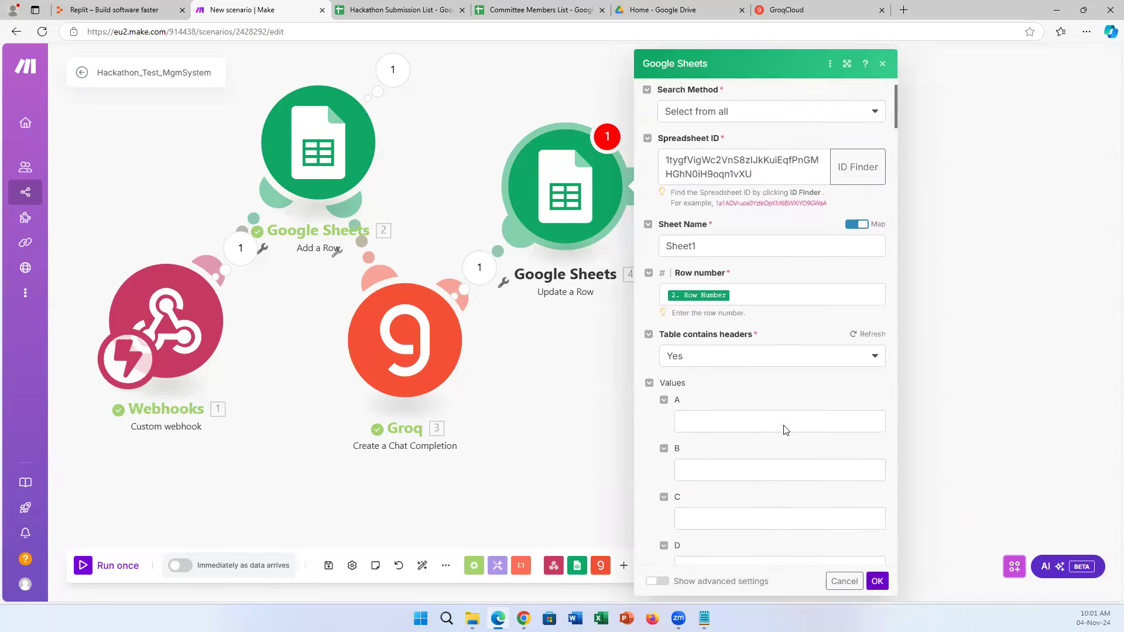
scroll(785, 430, "down", 5)
scroll(785, 430, "up", 5)
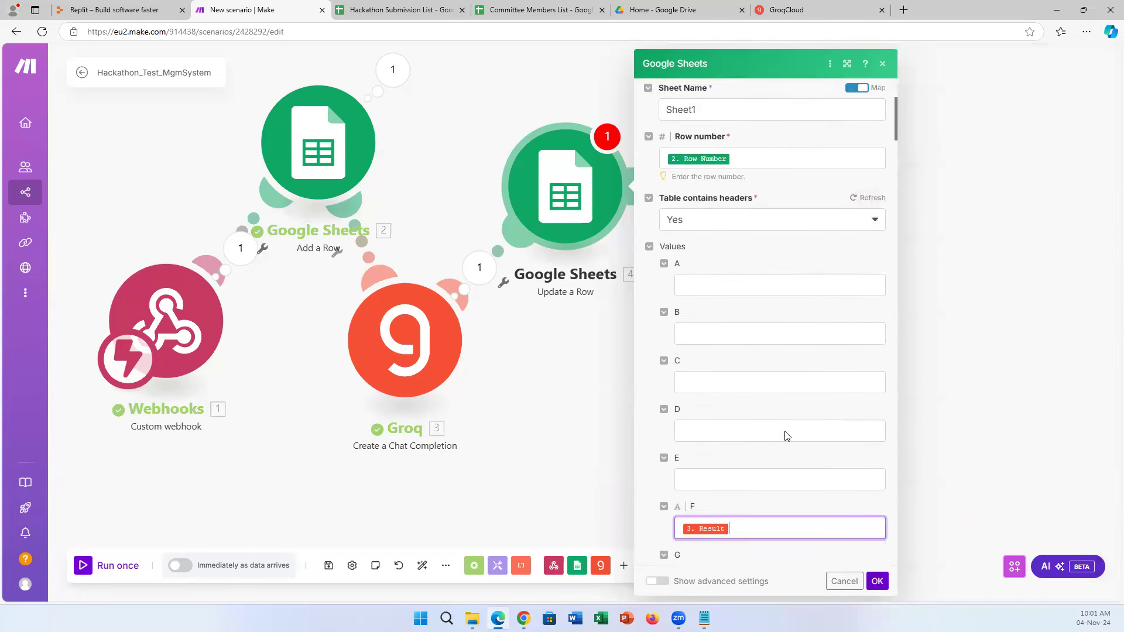
left_click(877, 581)
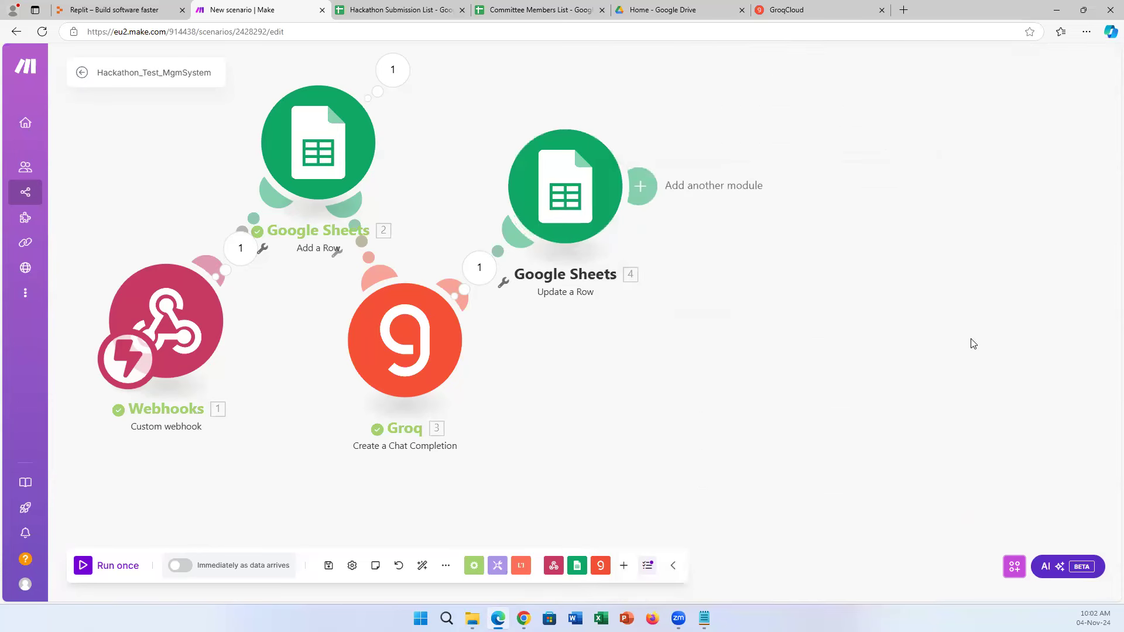
Spread out the Update a Row and Groq modules, Run once, and bring Replit forward.
left_click_drag(574, 198, 641, 203)
left_click_drag(380, 380, 480, 380)
left_click(111, 566)
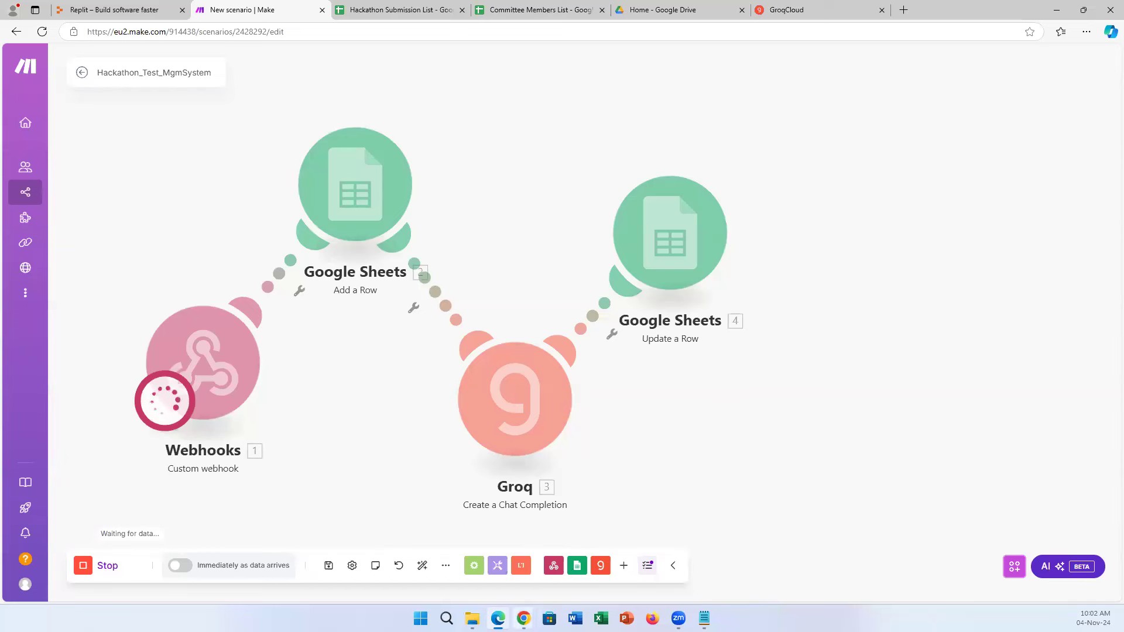
left_click(523, 618)
left_click(451, 564)
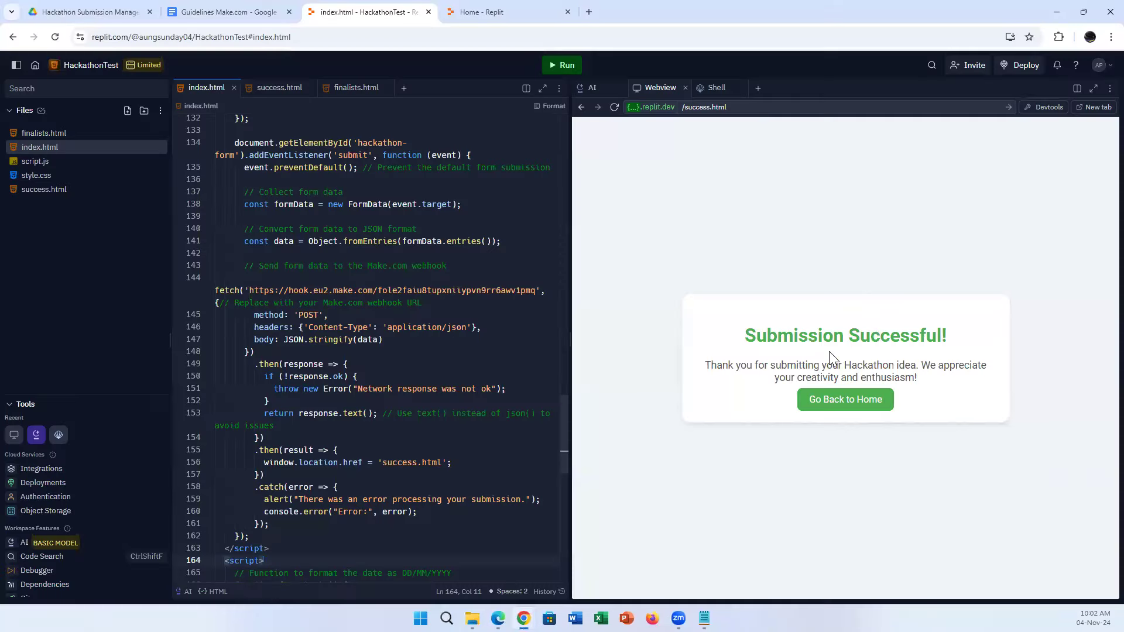
On the app's home form, enter organization NUS plus the student's name and e-mail.
left_click(853, 398)
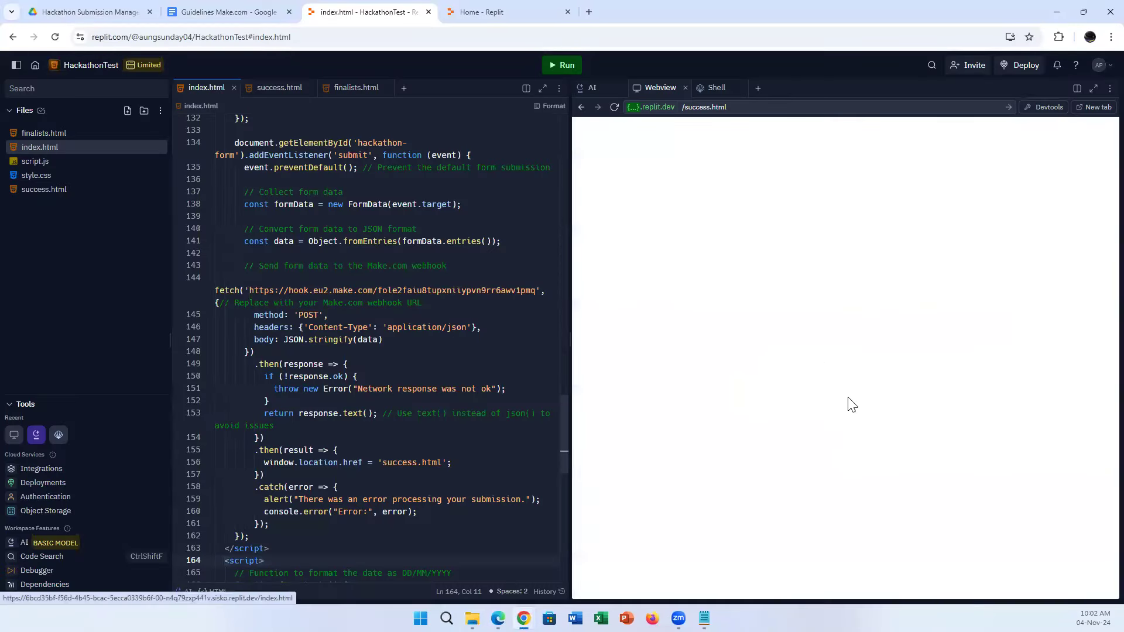
scroll(860, 327, "down", 8)
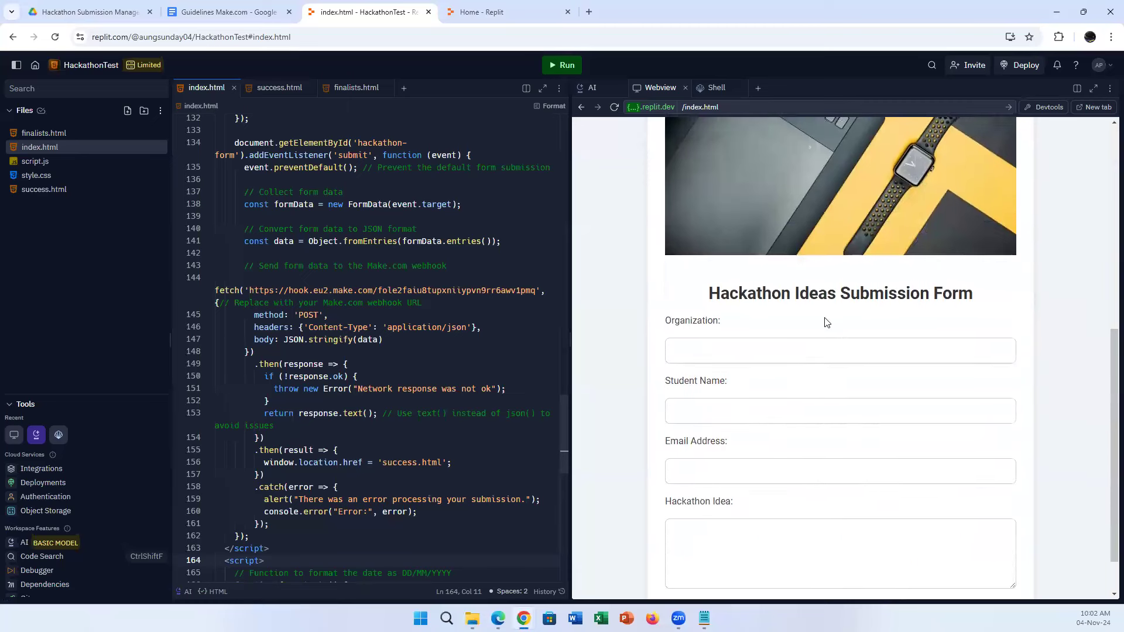
left_click(751, 292)
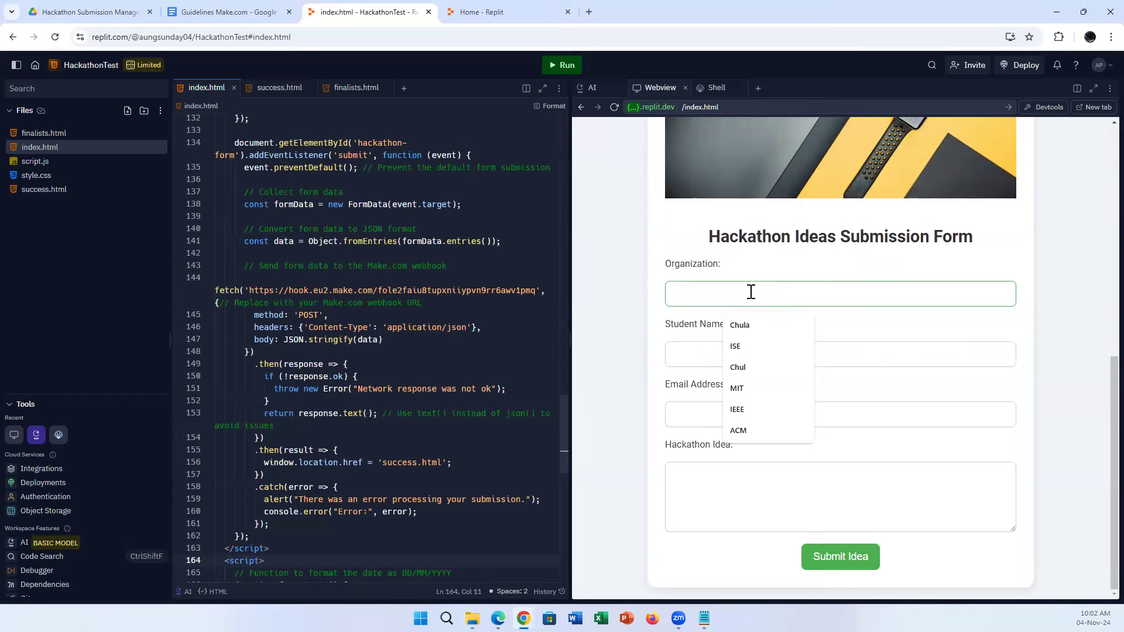
type("NUS")
key("Tab")
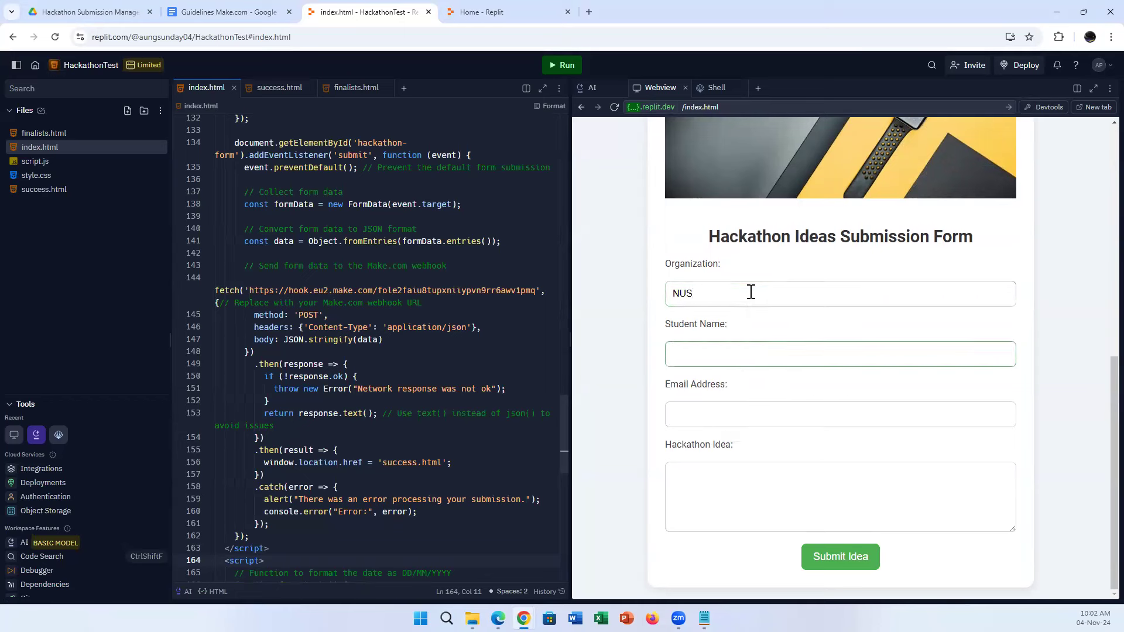
type("Sam")
key("Tab")
type("au")
left_click(782, 446)
Enter the idea 'I have no idea.', submit the form, and switch back to Make.
left_click(727, 487)
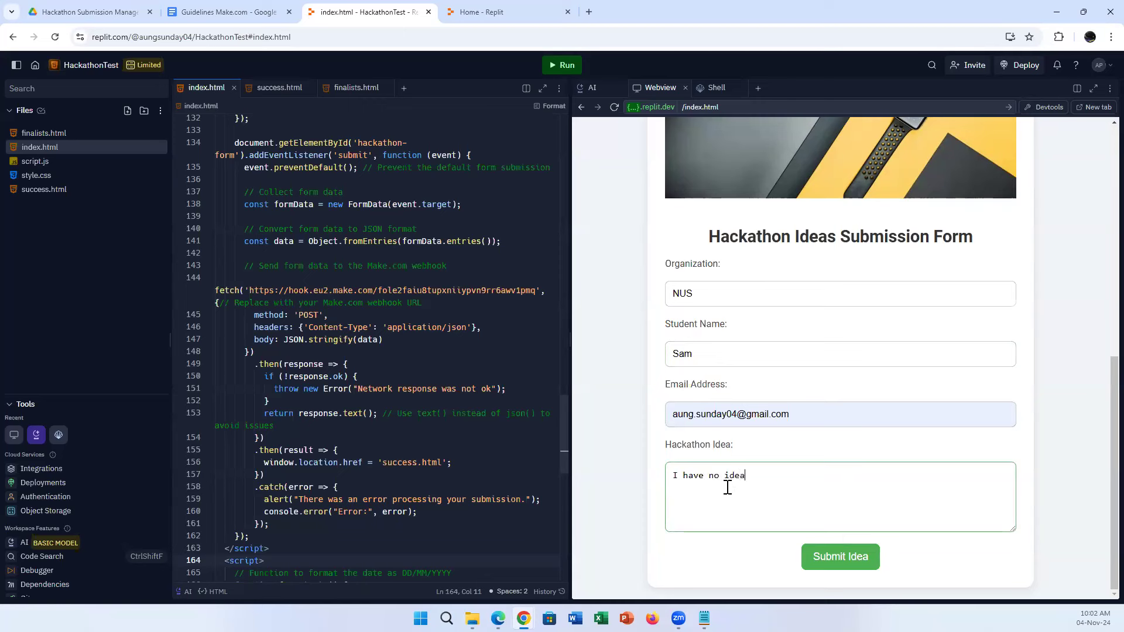
key("BackSpace")
key("BackSpace")
key("BackSpace")
key("BackSpace")
key("BackSpace")
key("BackSpace")
left_click(850, 563)
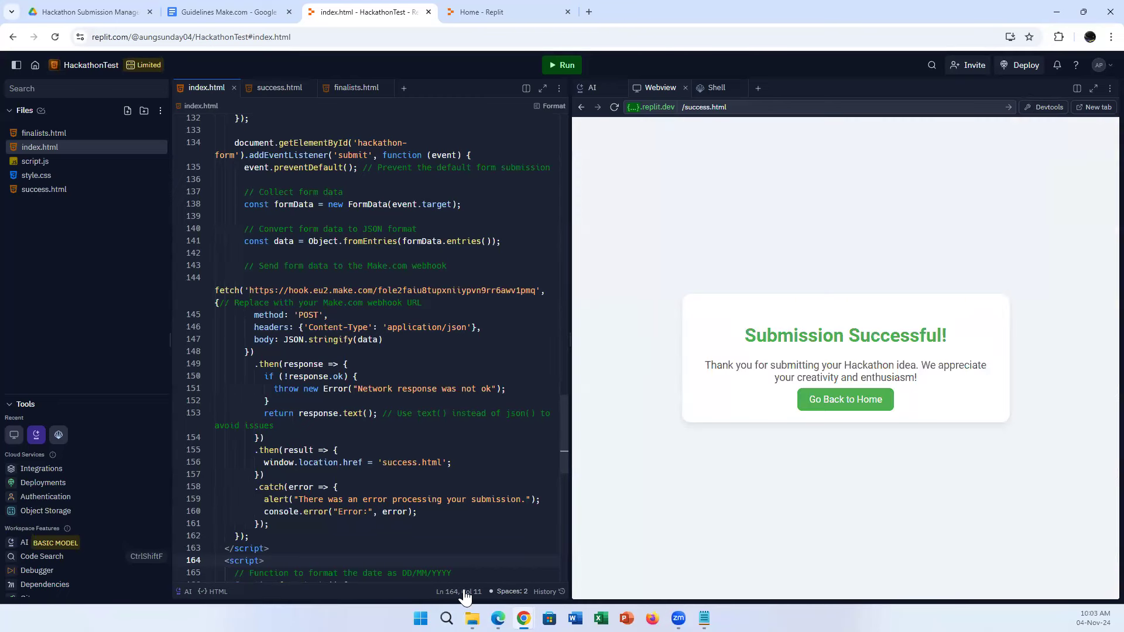
key("alt+Tab")
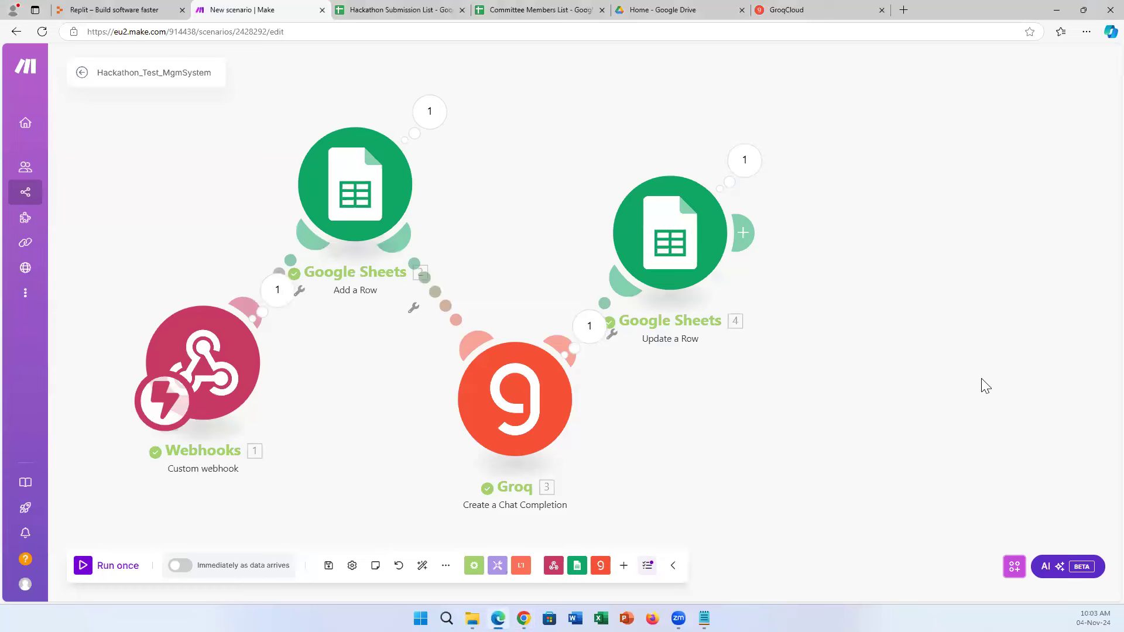
View the NUS bundle the webhook received, then open the Hackathon Submission List sheet.
left_click(279, 296)
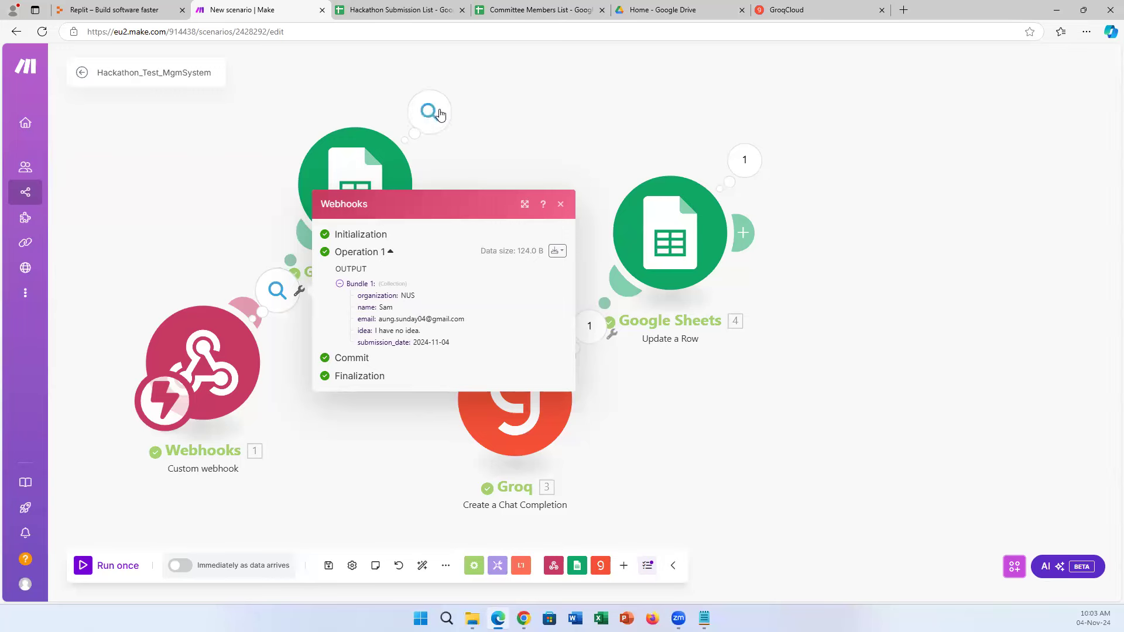
left_click(416, 8)
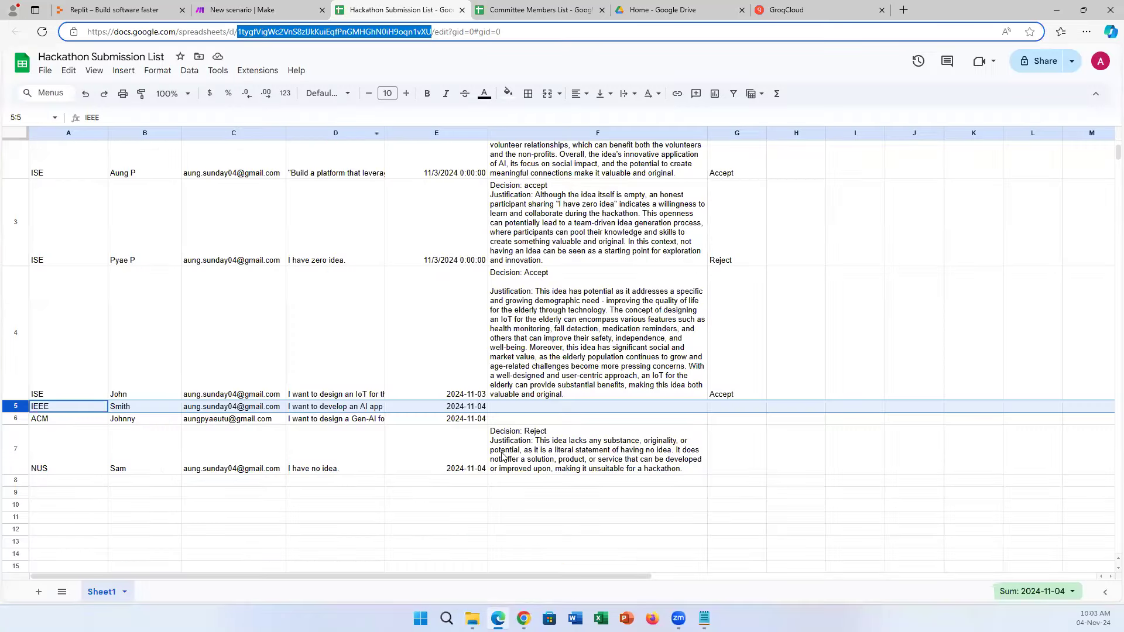
Check the F7 decision and compare rows 5 and 7, closing the webhook output in Make.
left_click(555, 467)
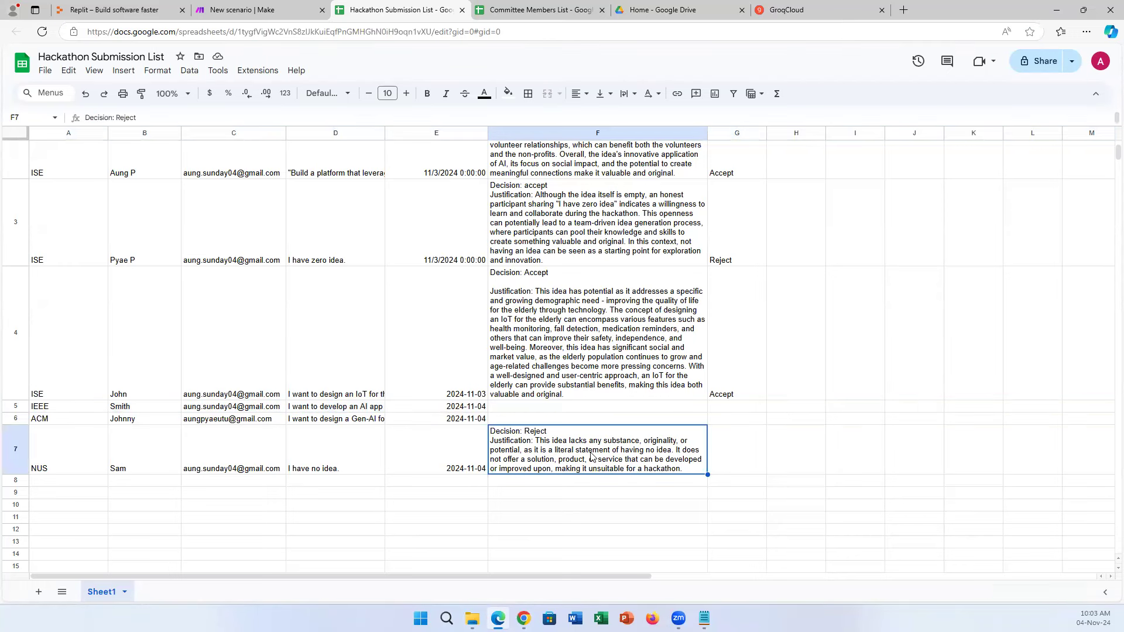
left_click(286, 7)
left_click(560, 203)
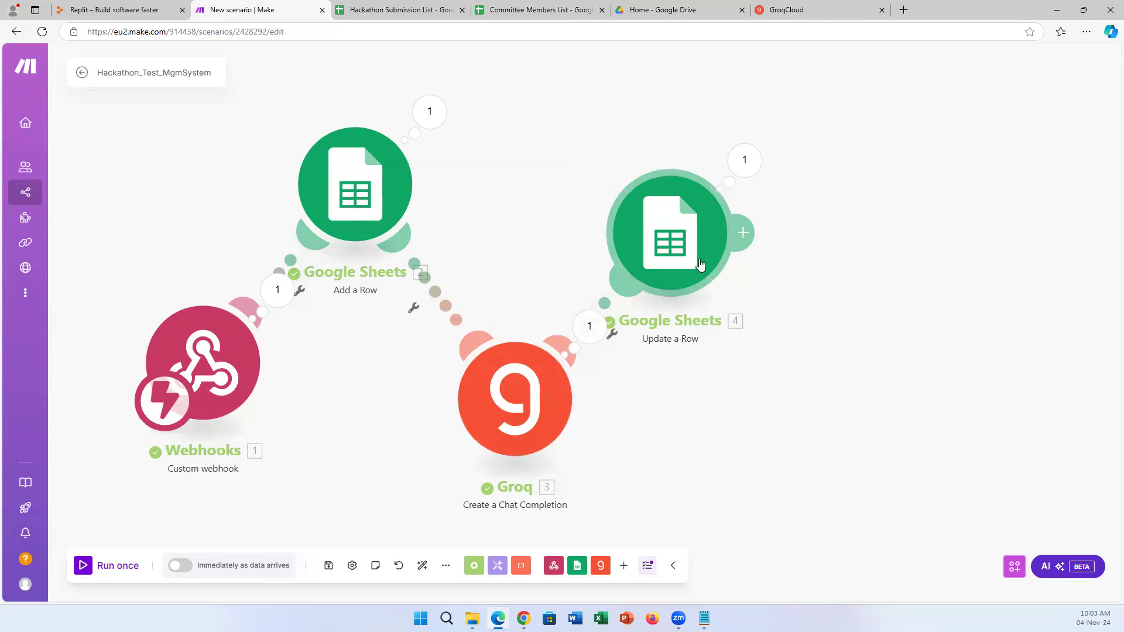
left_click(391, 8)
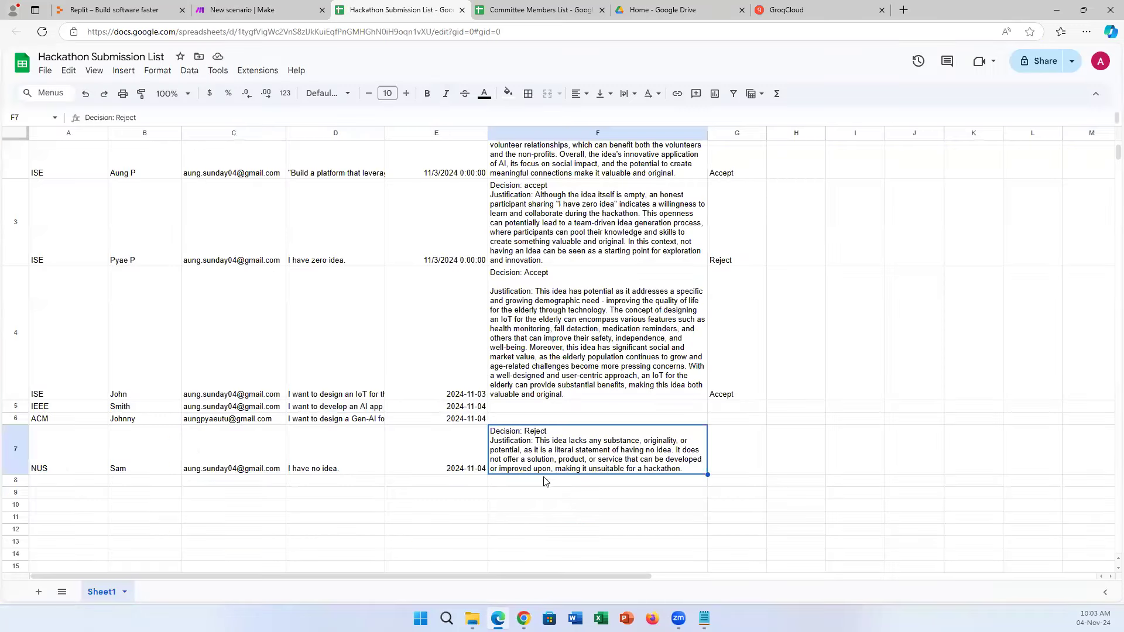
left_click(16, 406)
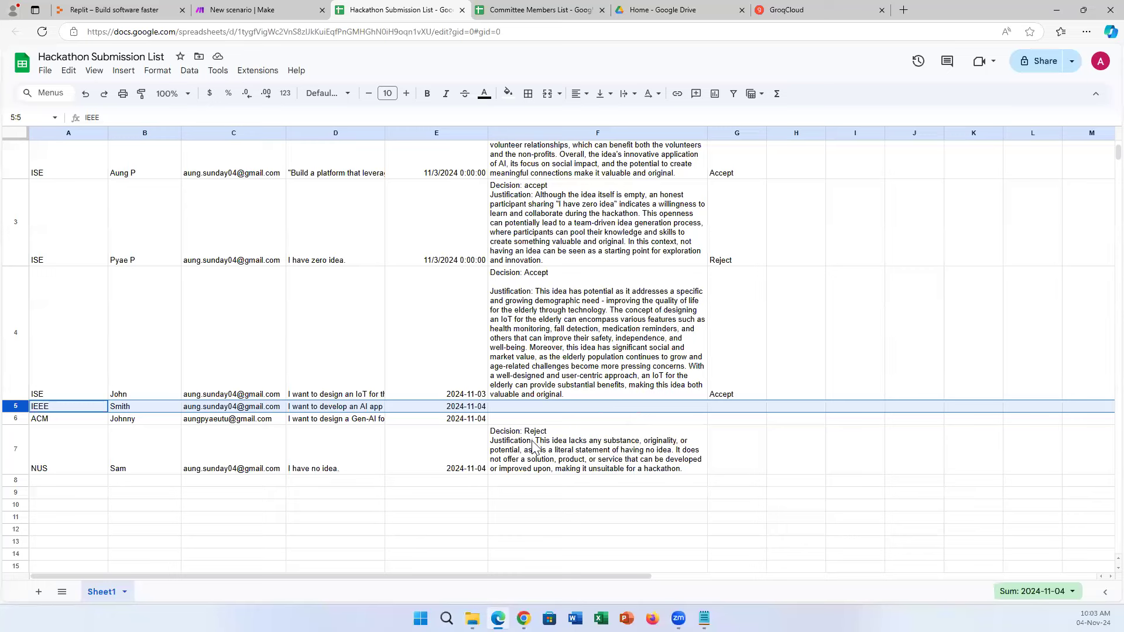
left_click(16, 455)
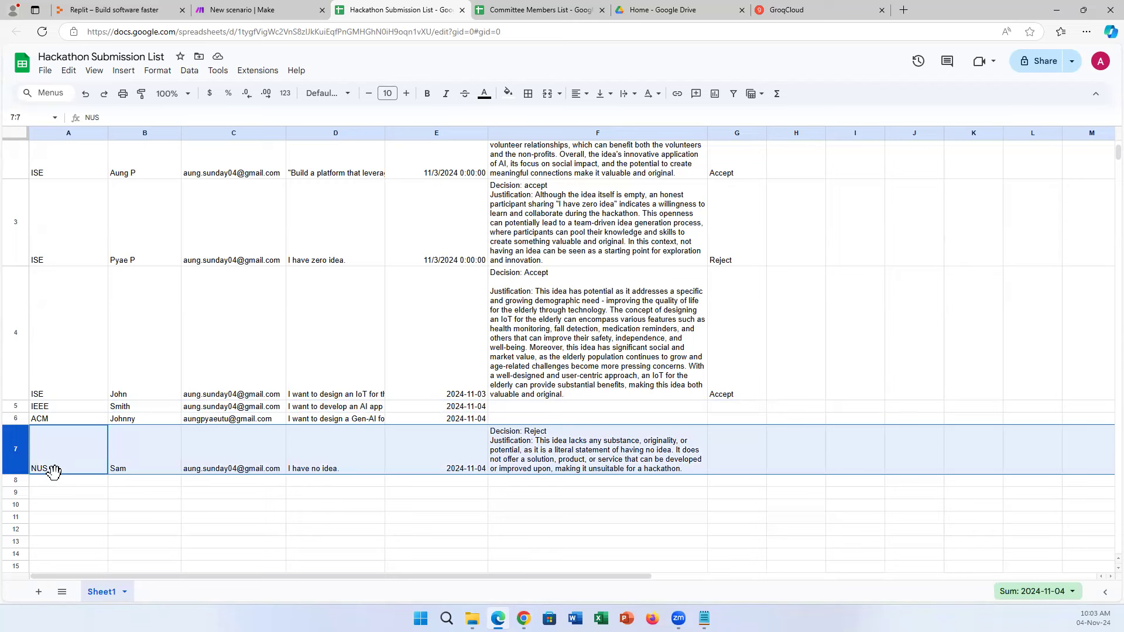
left_click(242, 10)
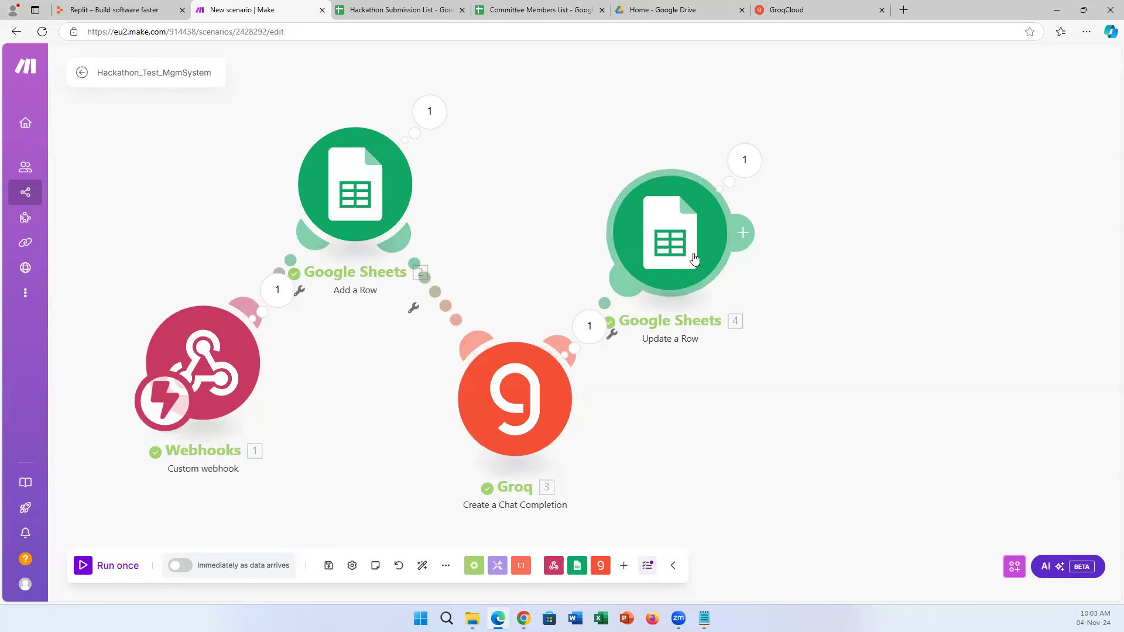
Verify row 7's date in E7, idea in D7 and Reject verdict in F7, then return to Make.
left_click(424, 9)
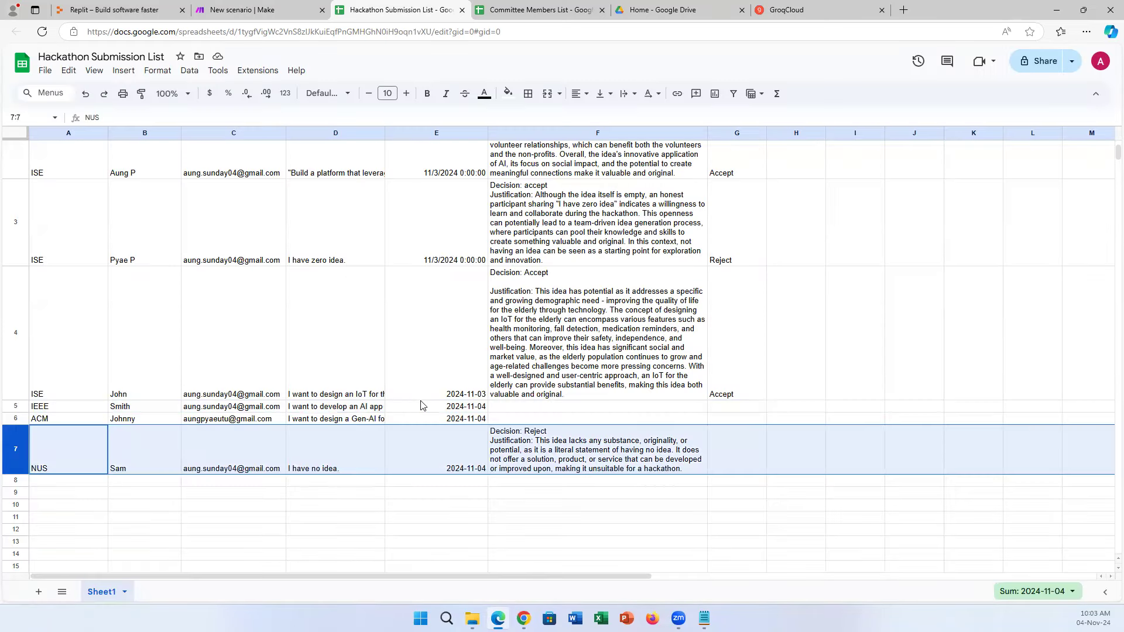
left_click(442, 457)
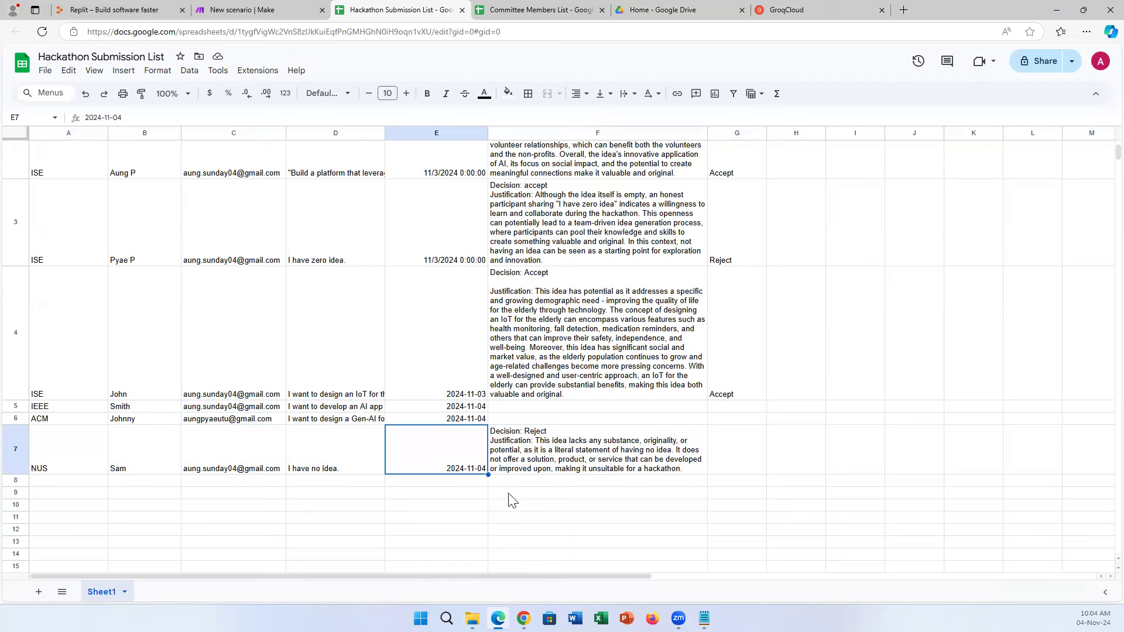
left_click(574, 472)
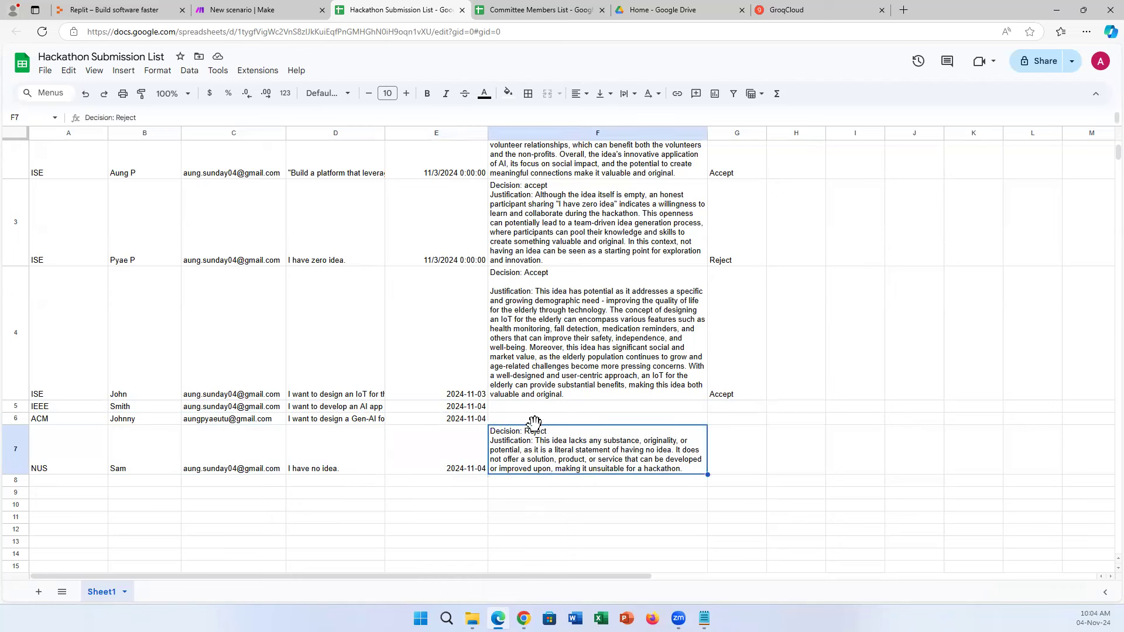
left_click(334, 472)
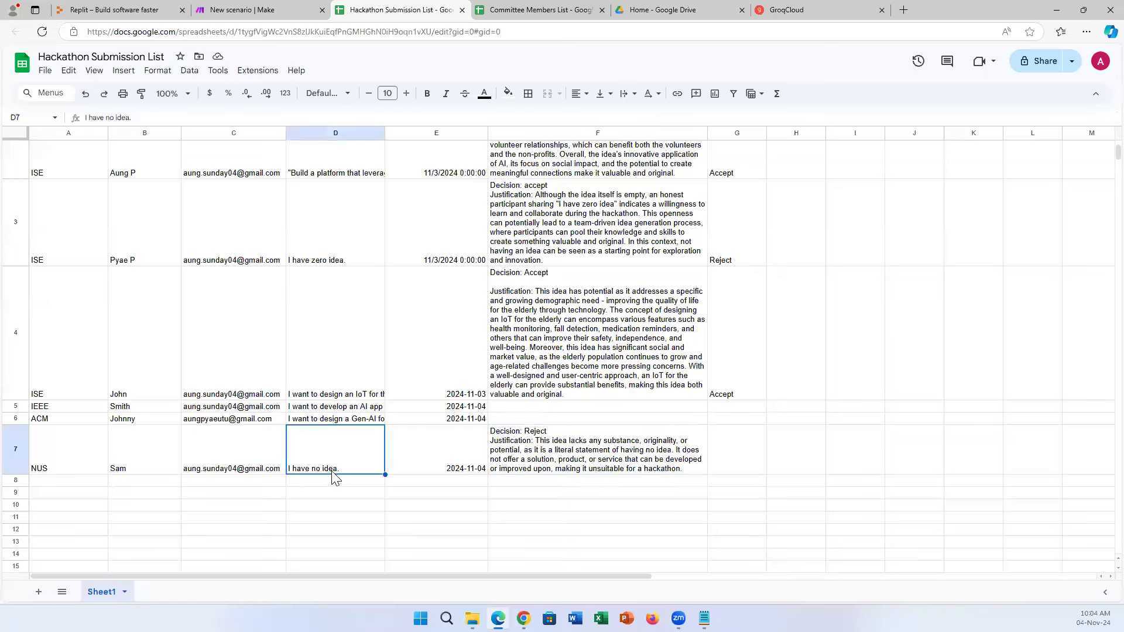
left_click(600, 466)
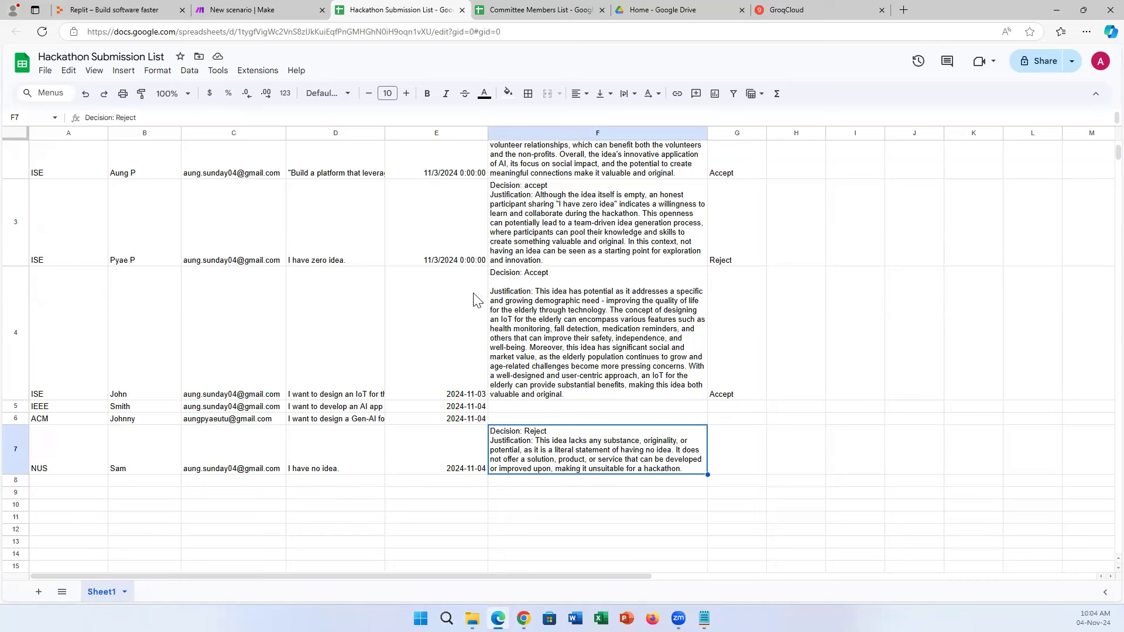
left_click(291, 9)
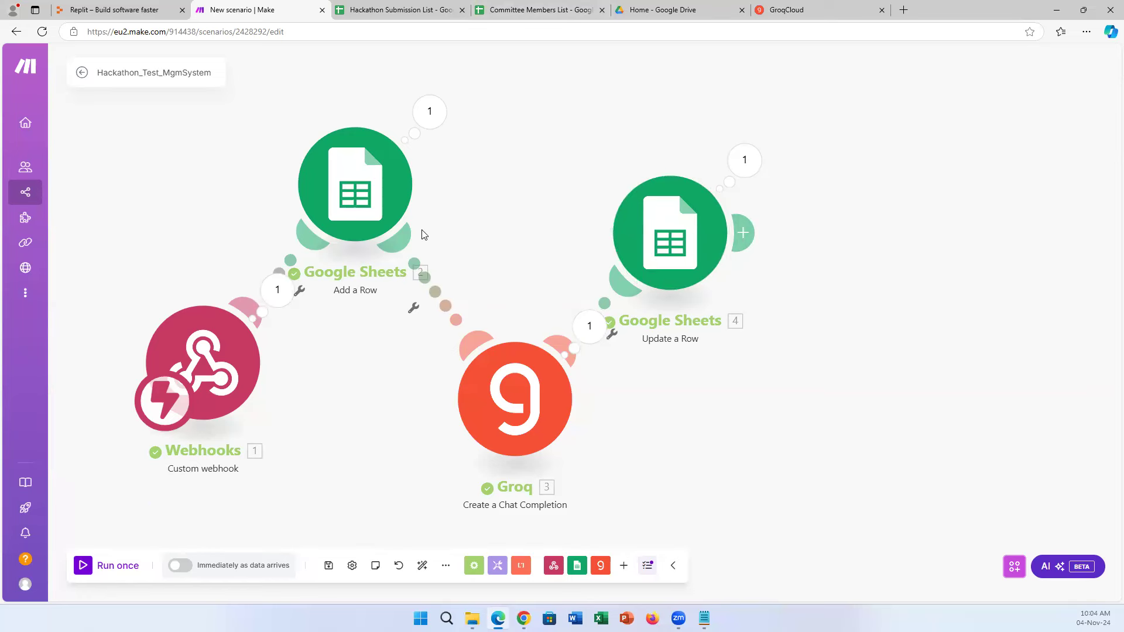
Rearrange the Add a Row, Groq and Update a Row modules on the scenario canvas.
left_click_drag(310, 187, 234, 168)
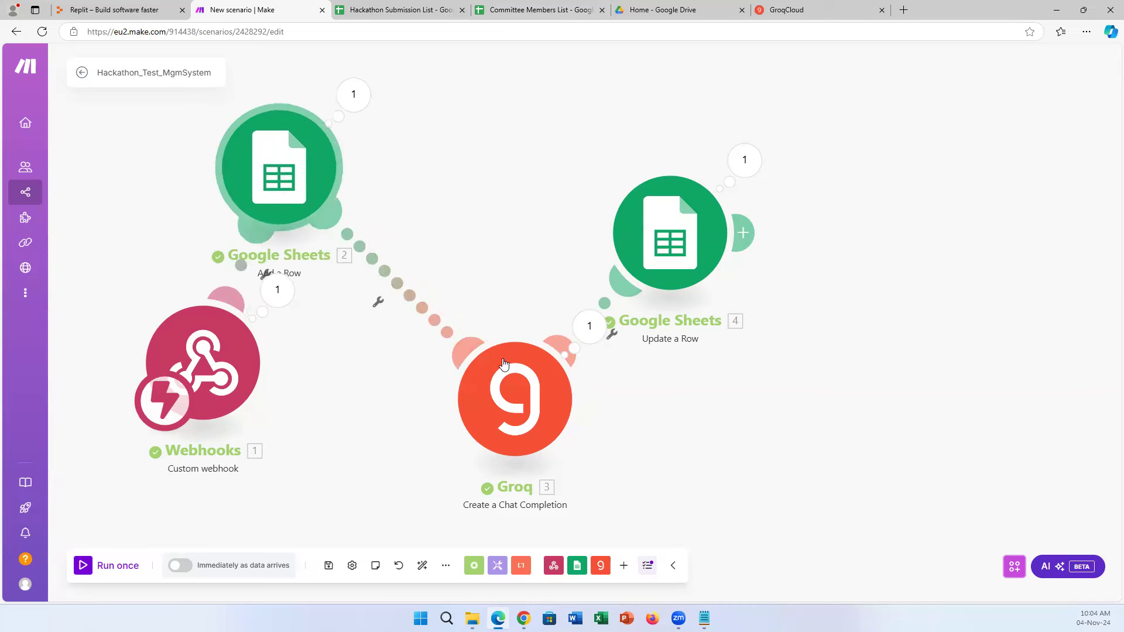
left_click_drag(510, 387, 443, 321)
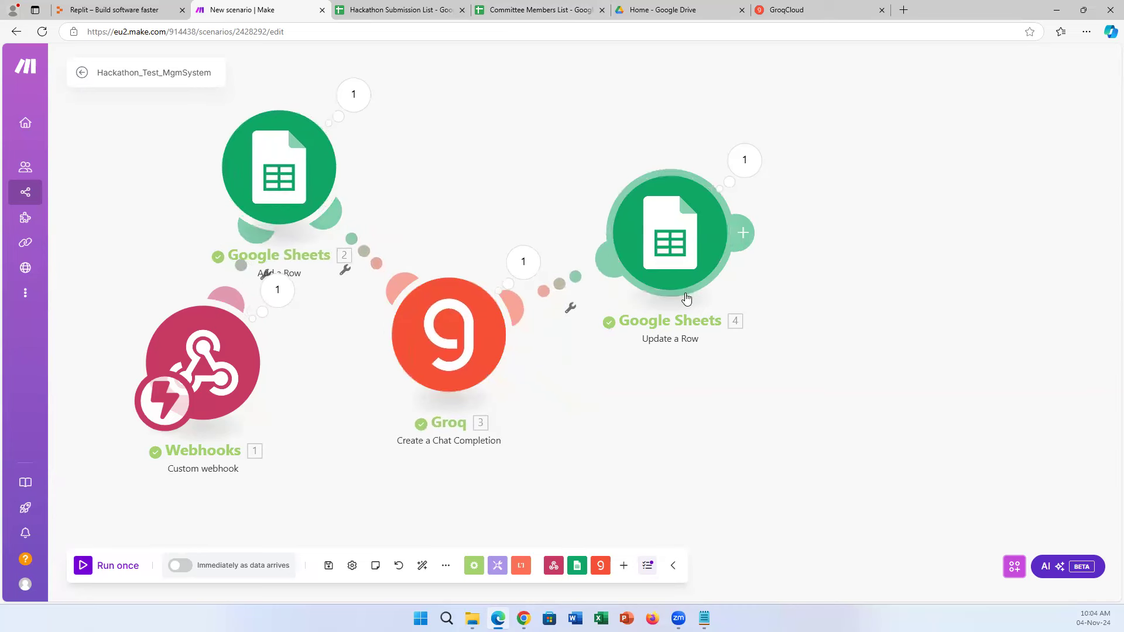
left_click_drag(705, 275, 694, 291)
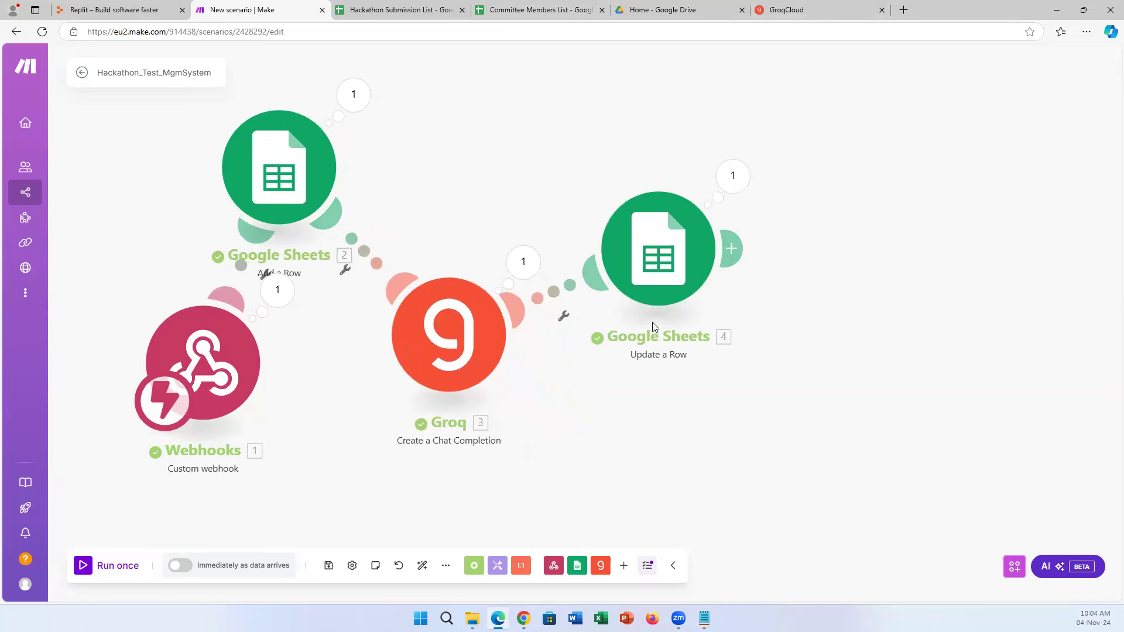
left_click_drag(653, 298, 639, 243)
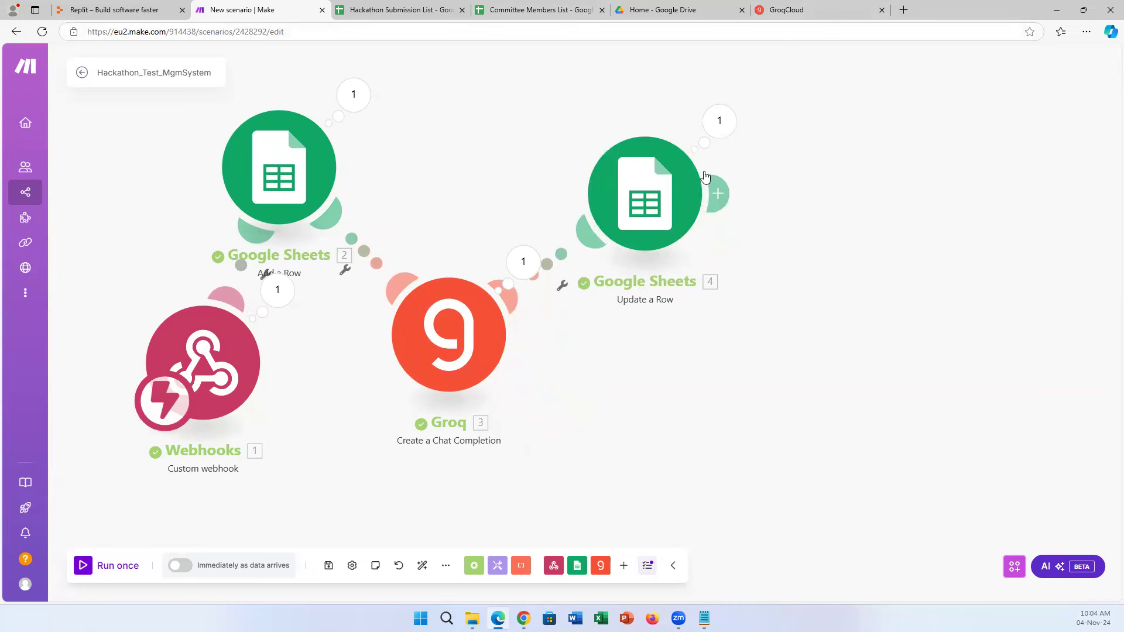
left_click_drag(669, 215, 645, 213)
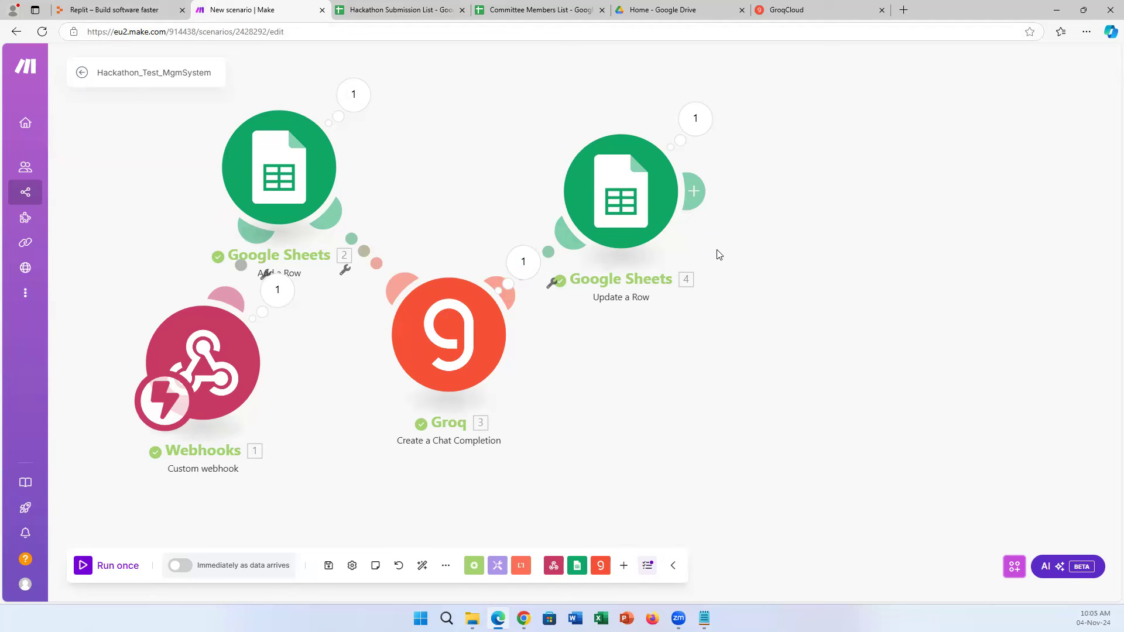
Load make.com/en in a new browser tab and log in to Make.
left_click(904, 11)
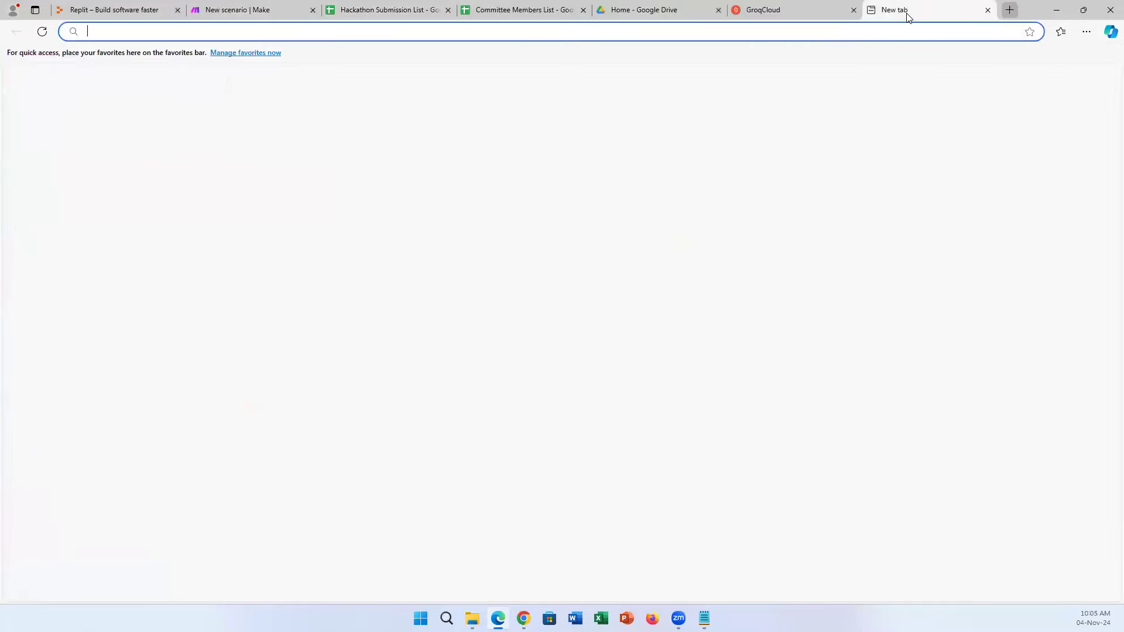
type("make.com/en")
key("Return")
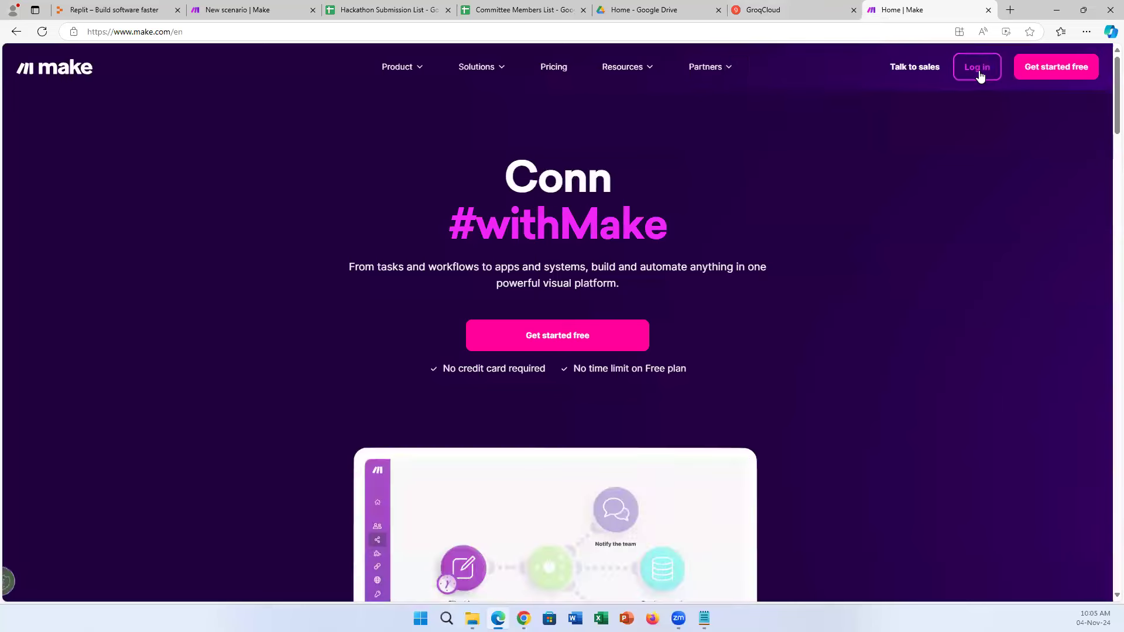
left_click(978, 69)
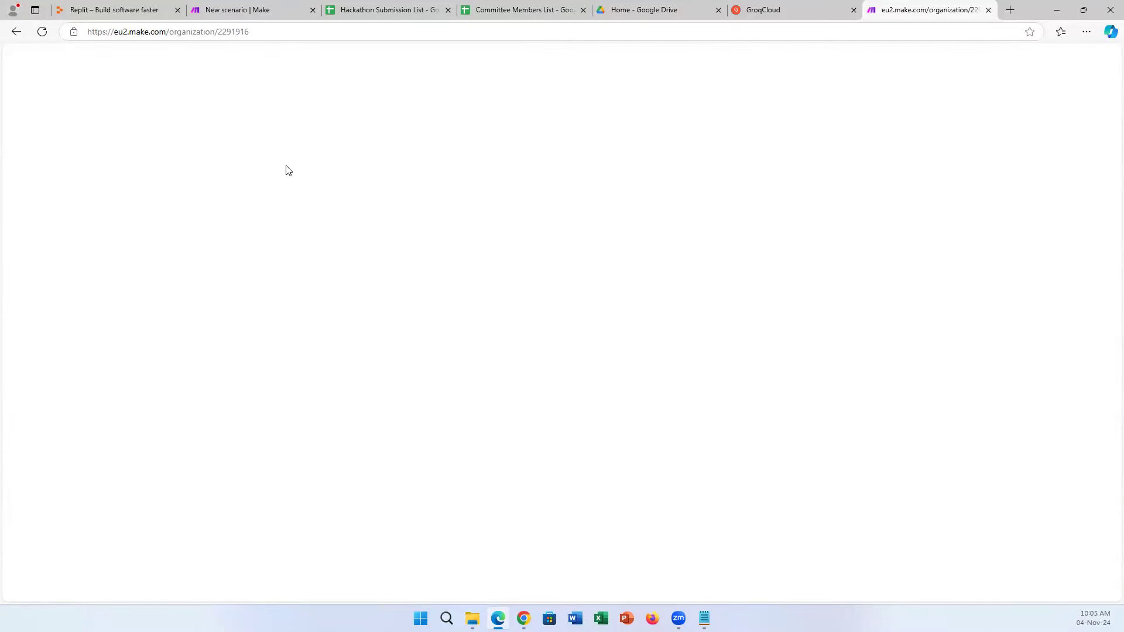
Back in the scenario editor, drag the Update a Row and Groq modules further right.
left_click(230, 5)
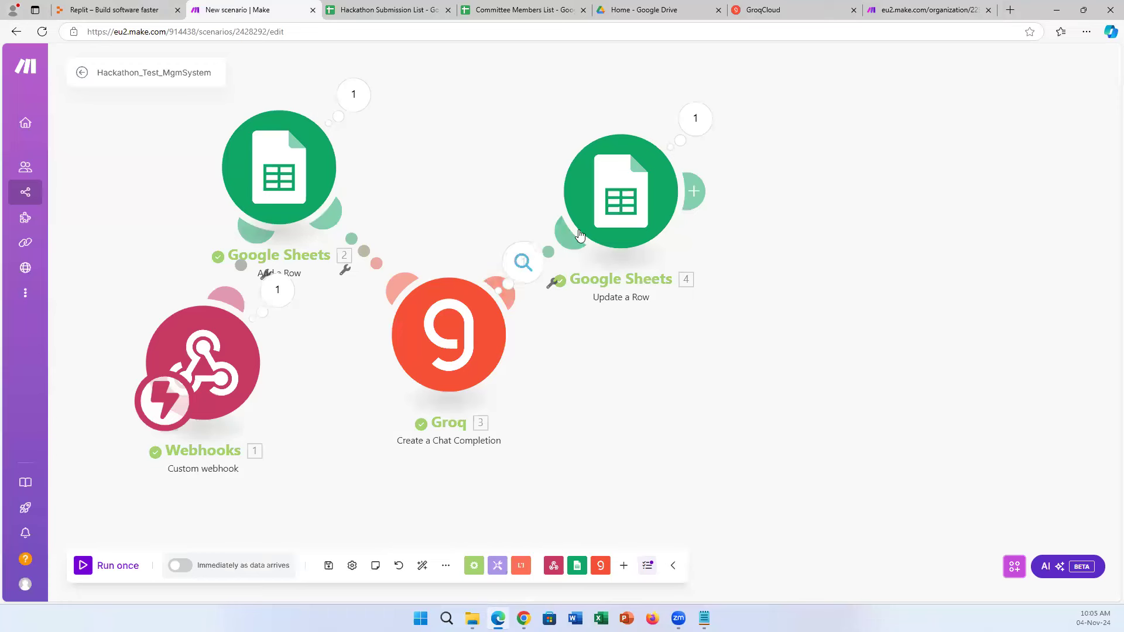
left_click_drag(616, 221, 697, 240)
left_click_drag(452, 358, 505, 357)
left_click_drag(690, 203, 653, 180)
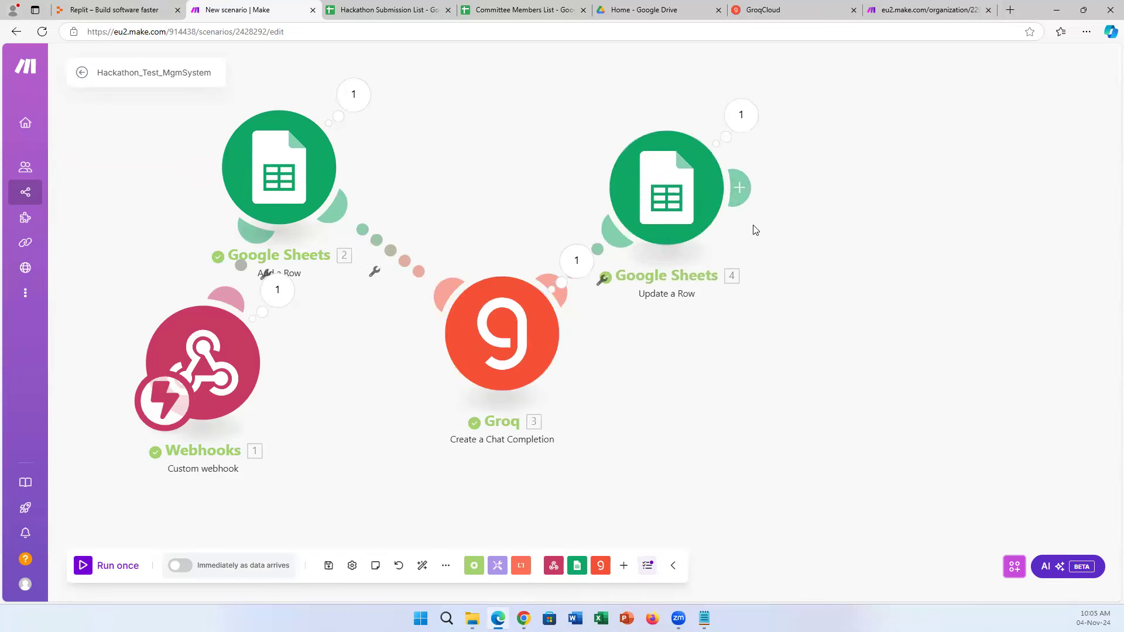
left_click(936, 9)
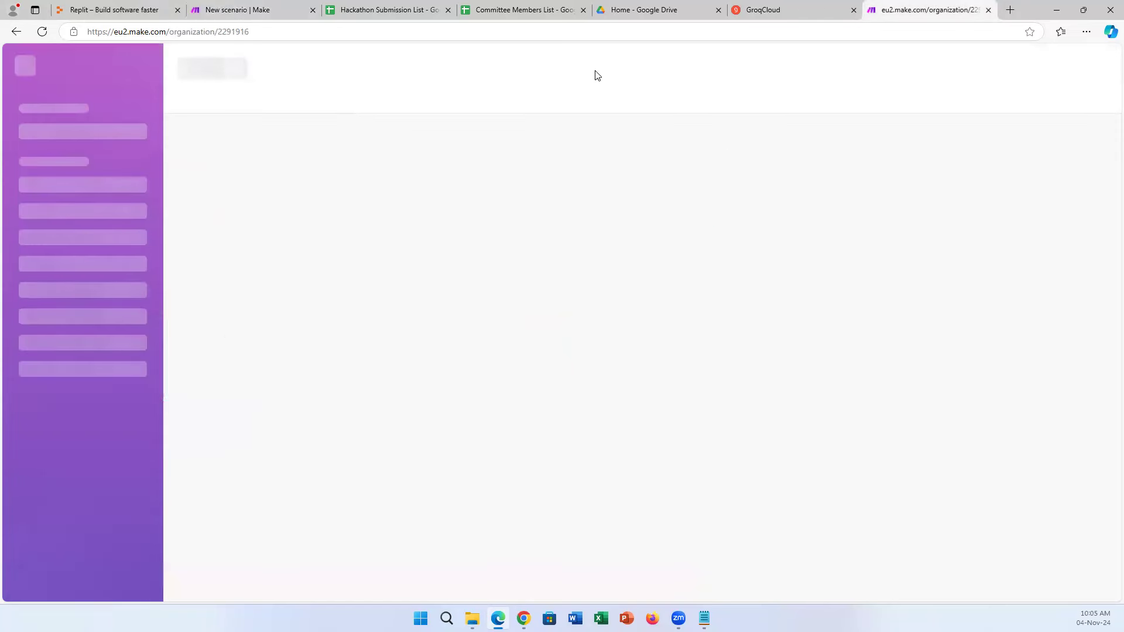
left_click(270, 6)
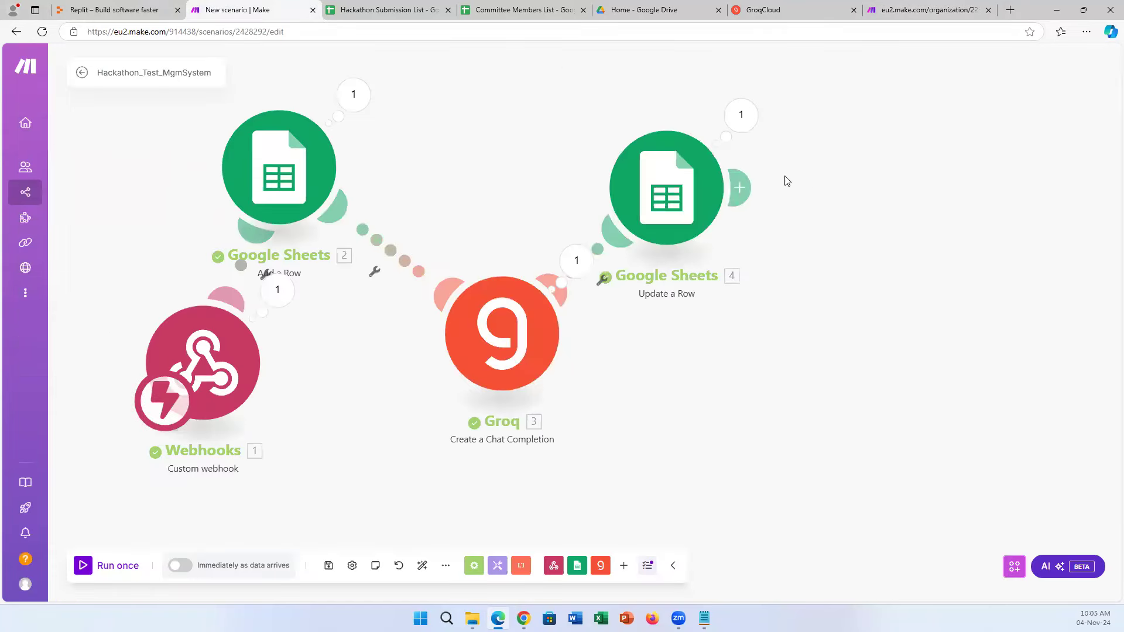
Append a Google Sheets Get Range Values module after Update a Row as module 5.
left_click(749, 196)
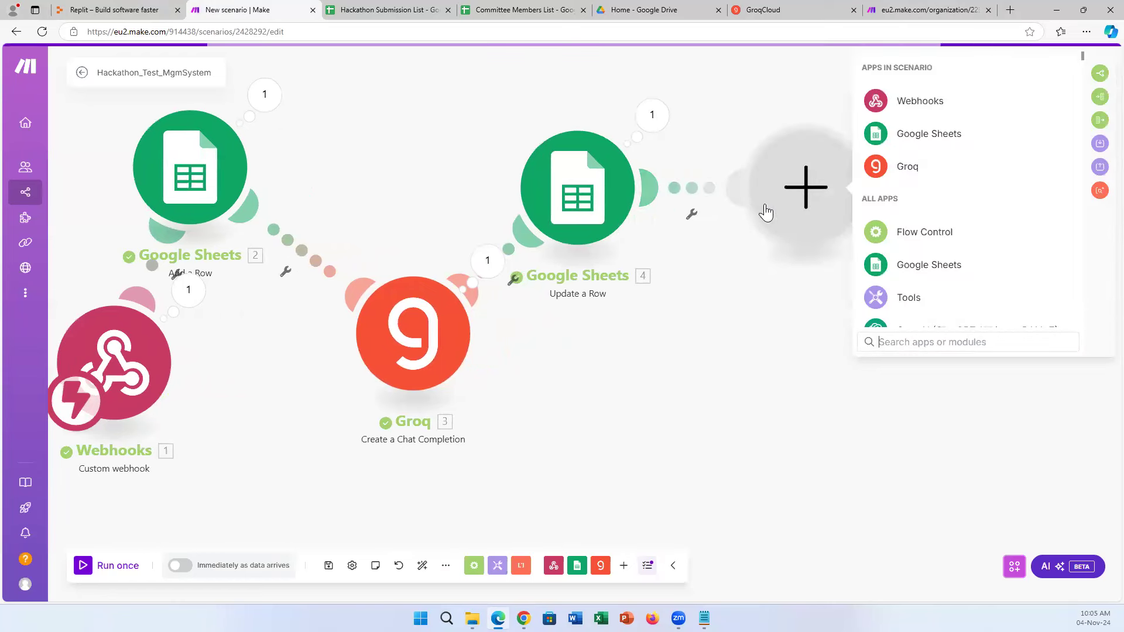
left_click(980, 281)
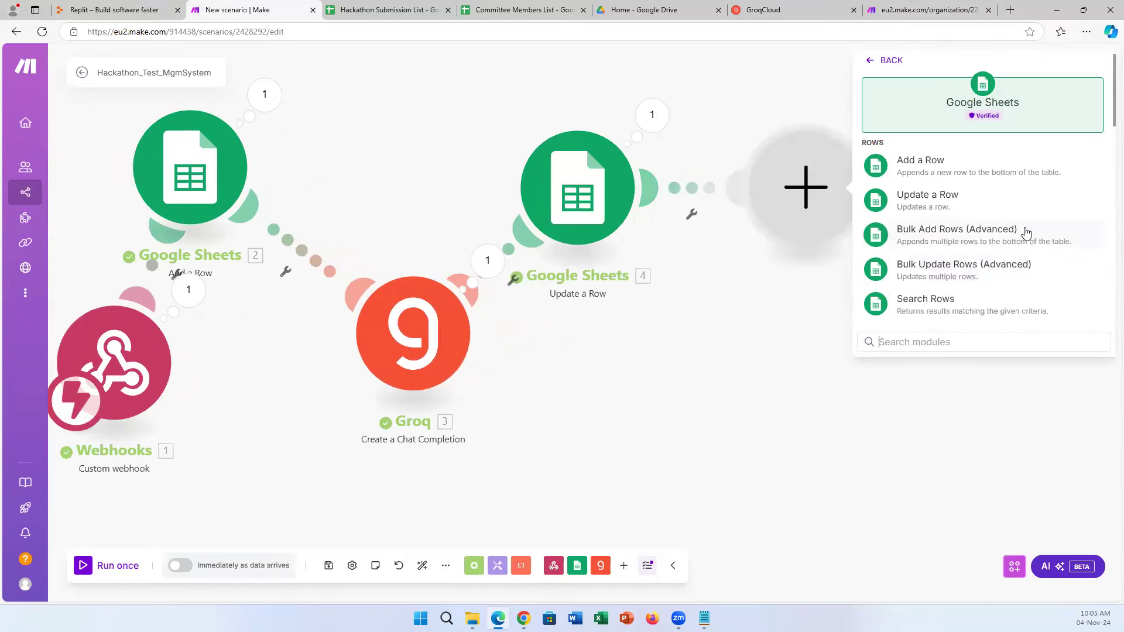
scroll(1008, 278, "down", 4)
scroll(1007, 280, "down", 5)
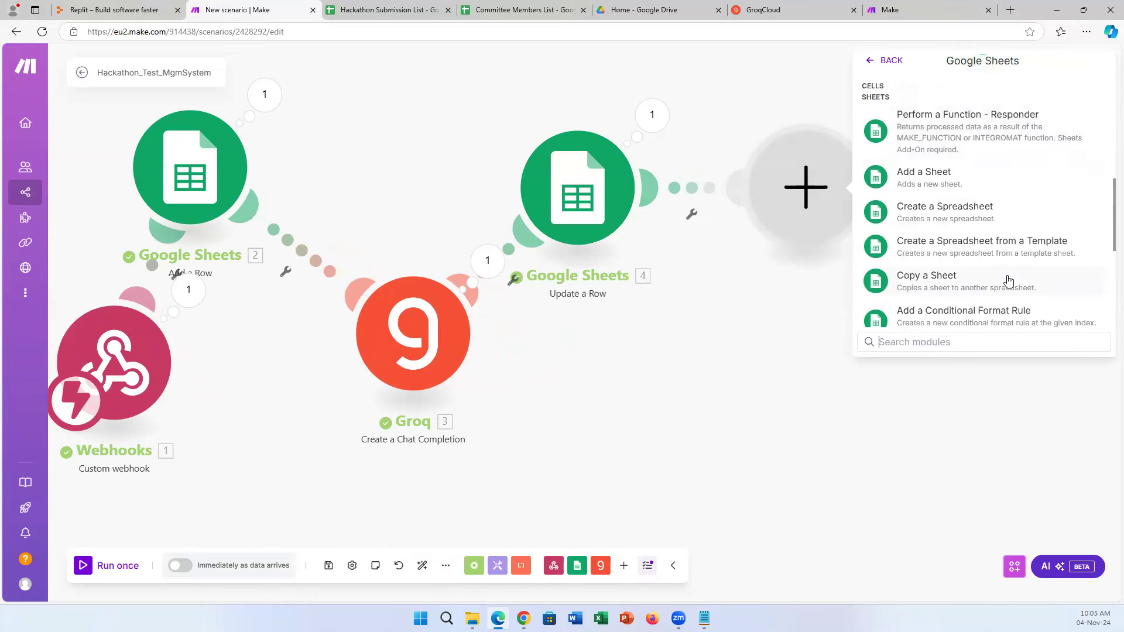
scroll(1008, 281, "down", 1)
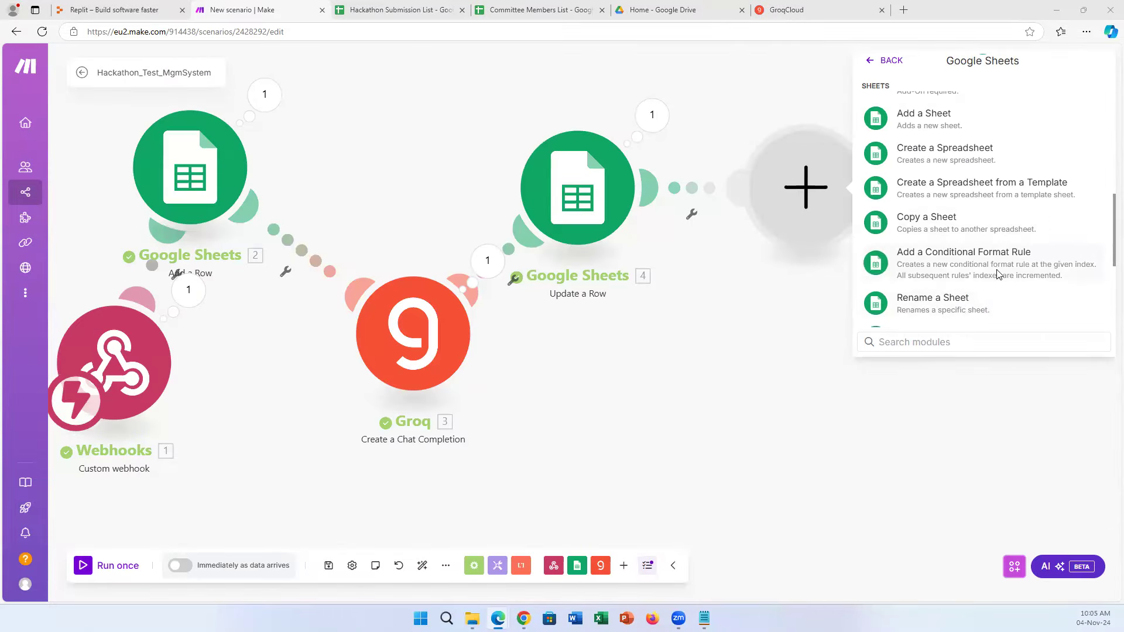
scroll(998, 272, "down", 2)
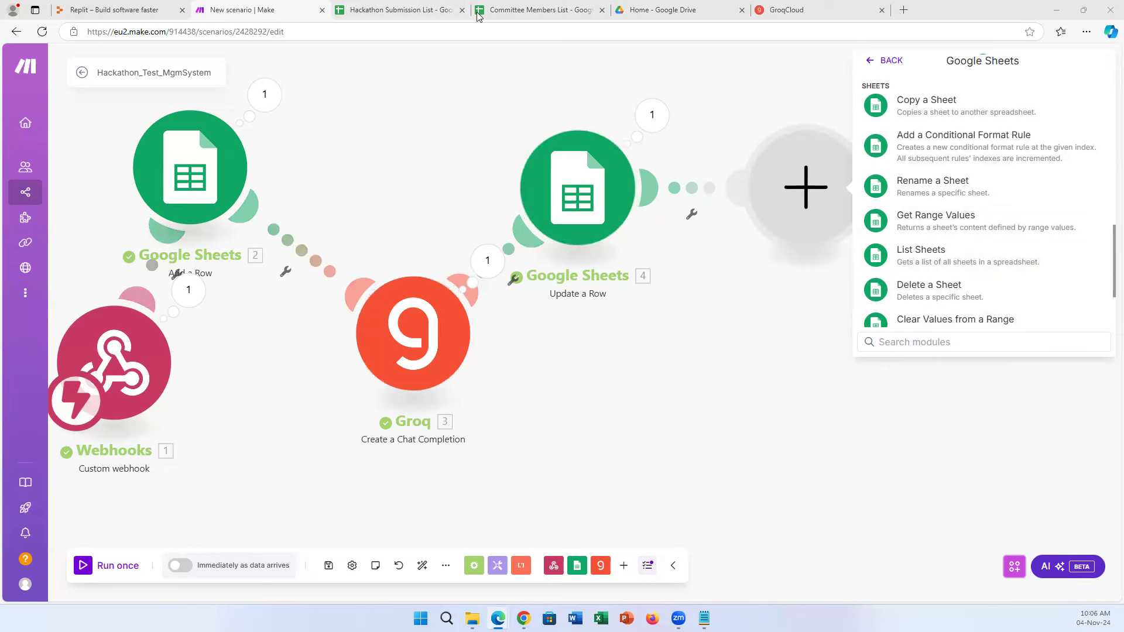
left_click(539, 5)
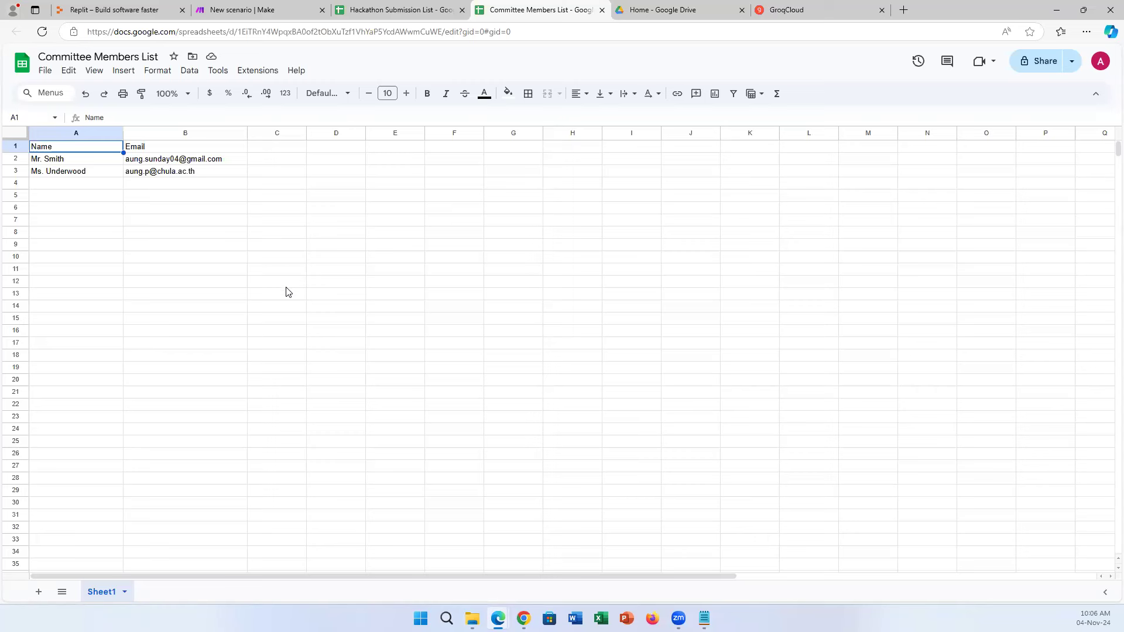
left_click(285, 8)
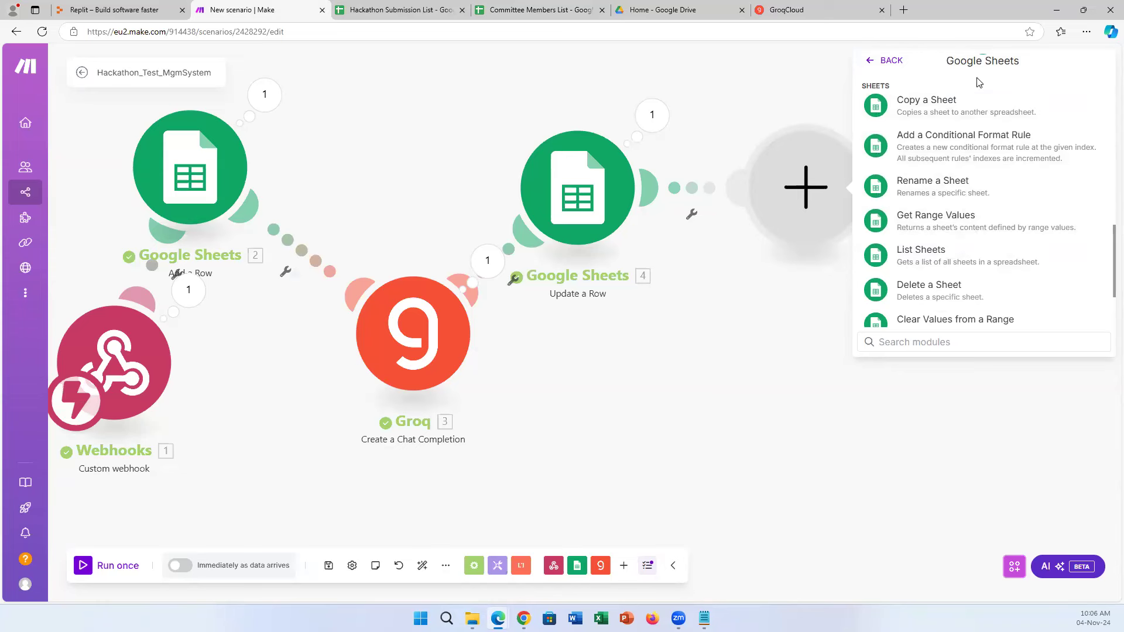
left_click(979, 233)
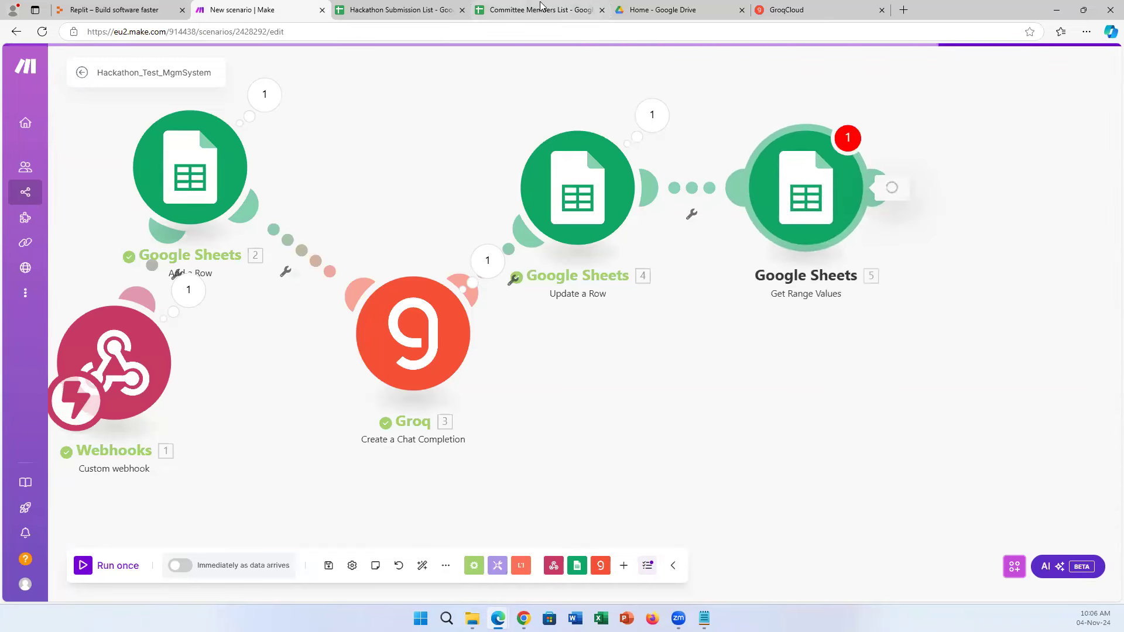
left_click(505, 7)
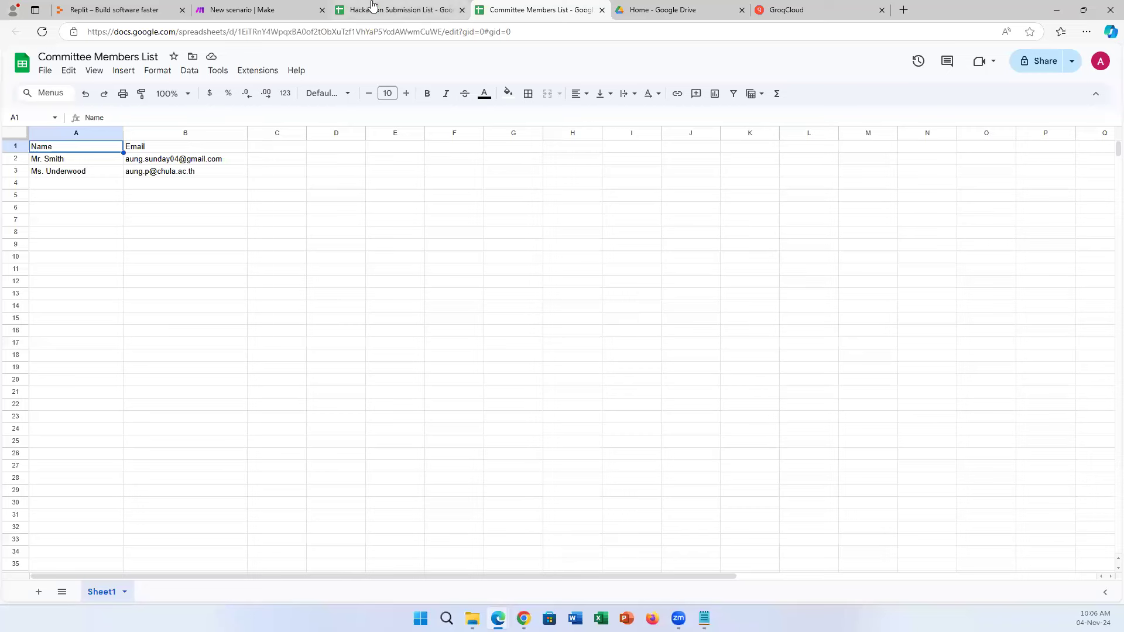
Copy the Committee Members List spreadsheet ID from its URL into the module's Spreadsheet ID field.
left_click(294, 10)
left_click(1014, 197)
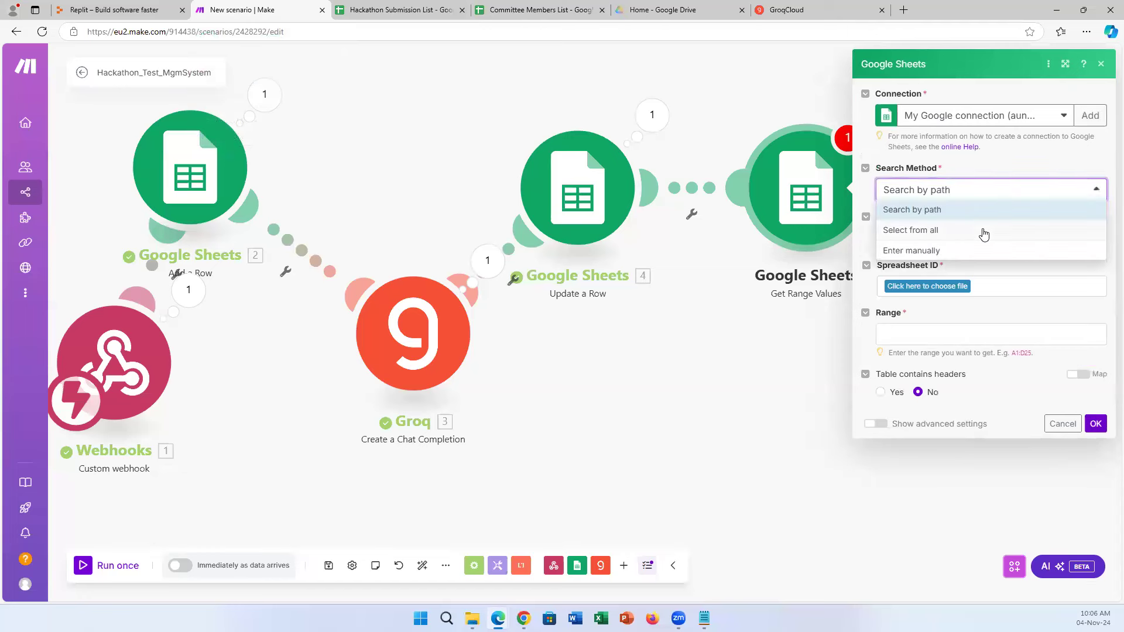
left_click(942, 231)
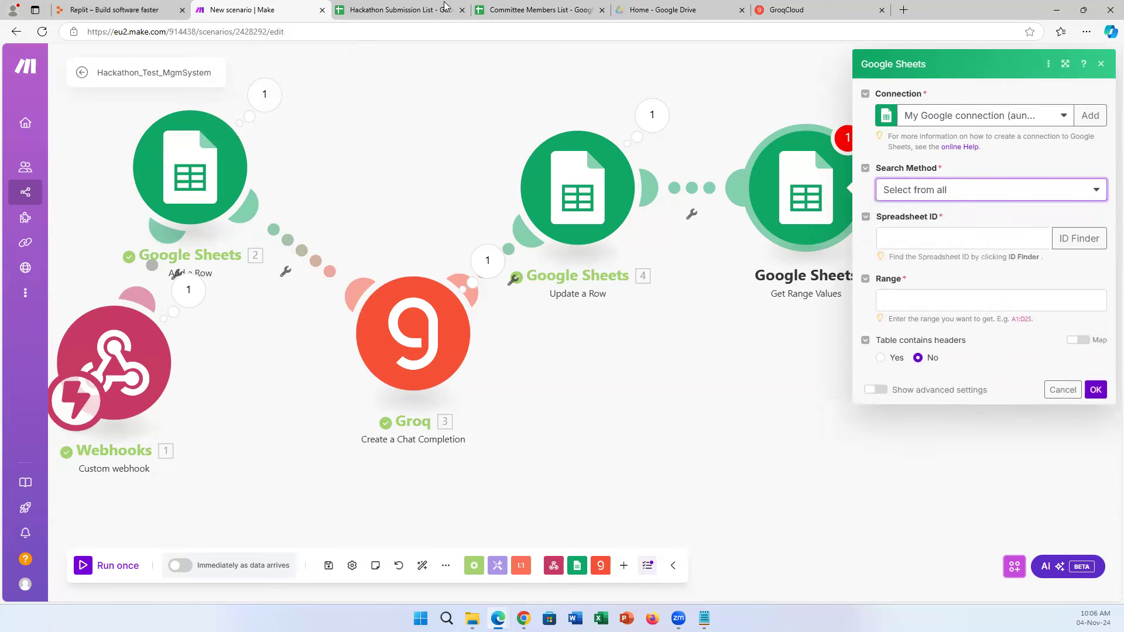
left_click(508, 9)
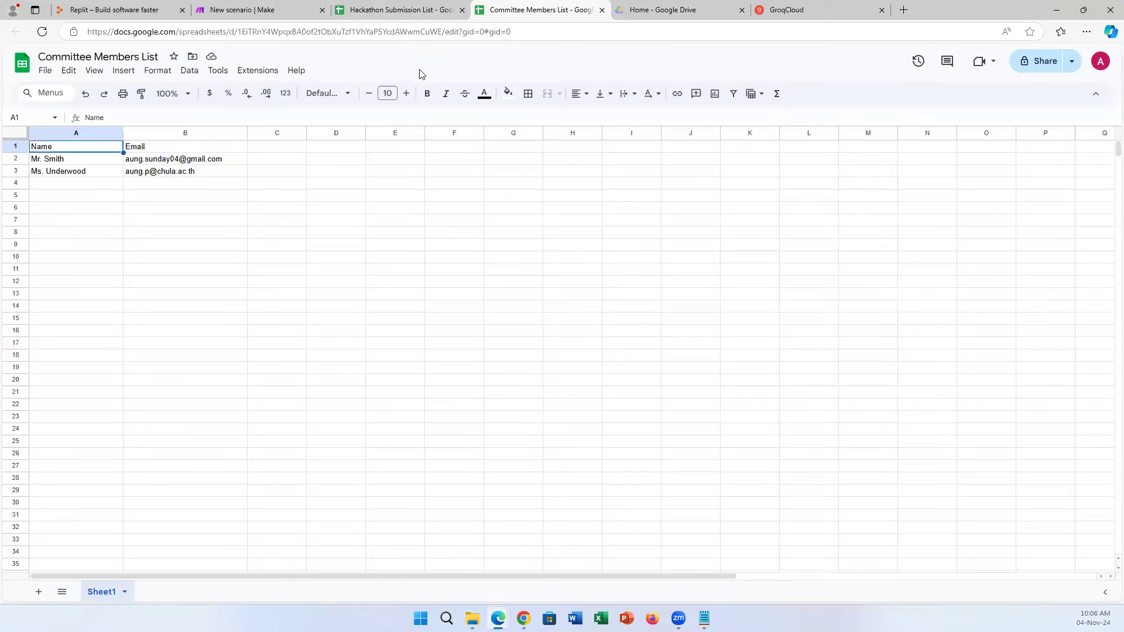
left_click(255, 32)
left_click_drag(238, 33, 442, 39)
key("ctrl+c")
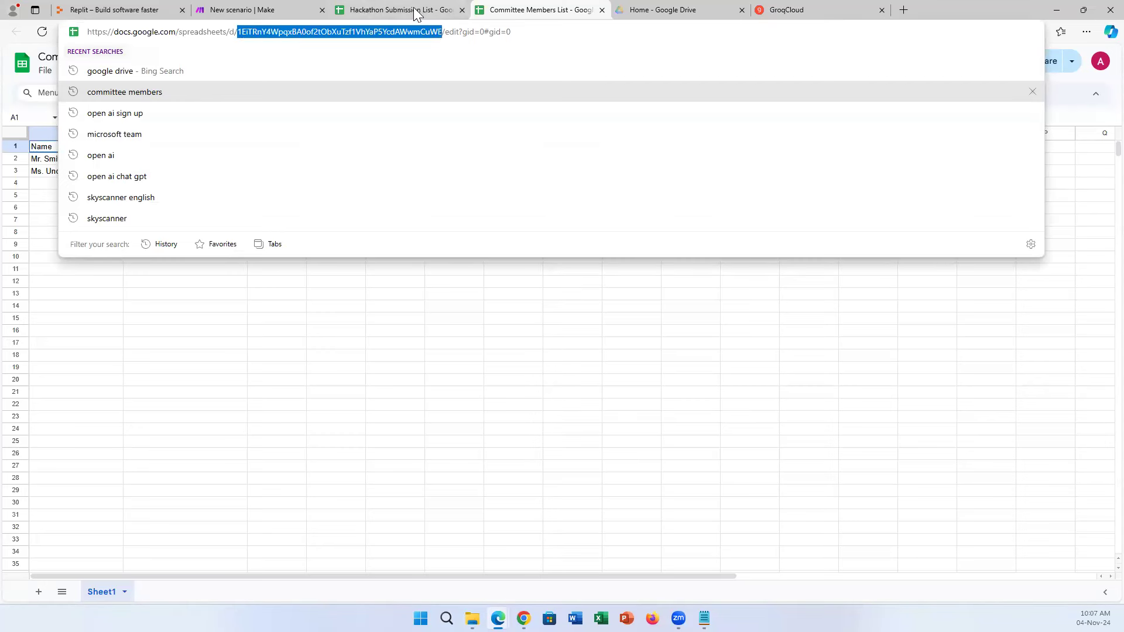
left_click(278, 9)
left_click(933, 240)
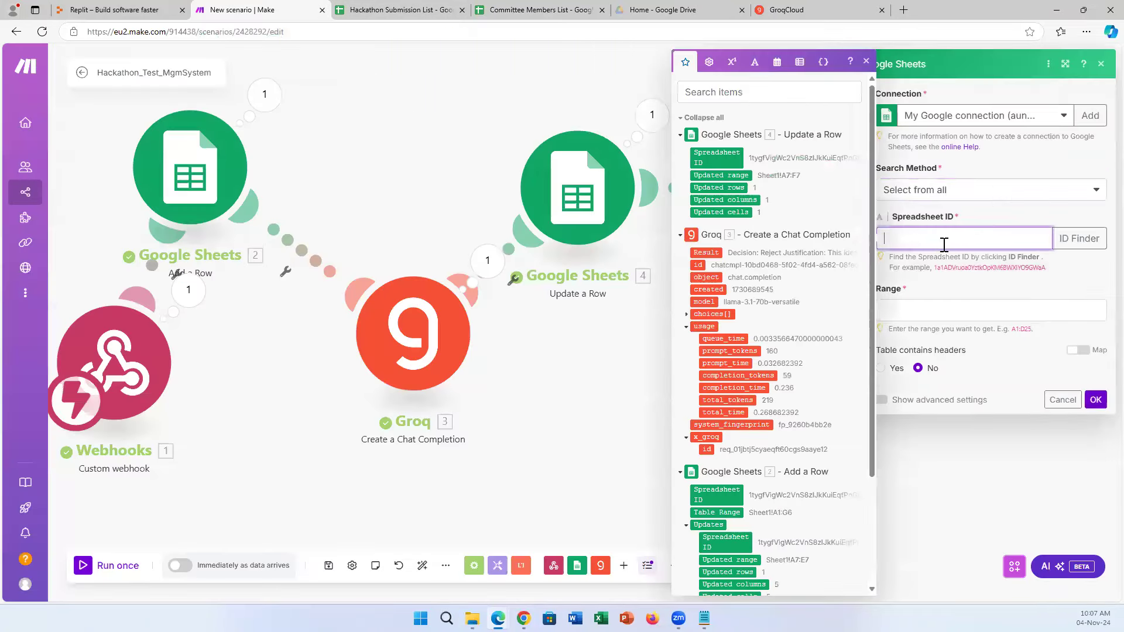
key("ctrl+v")
left_click(1023, 215)
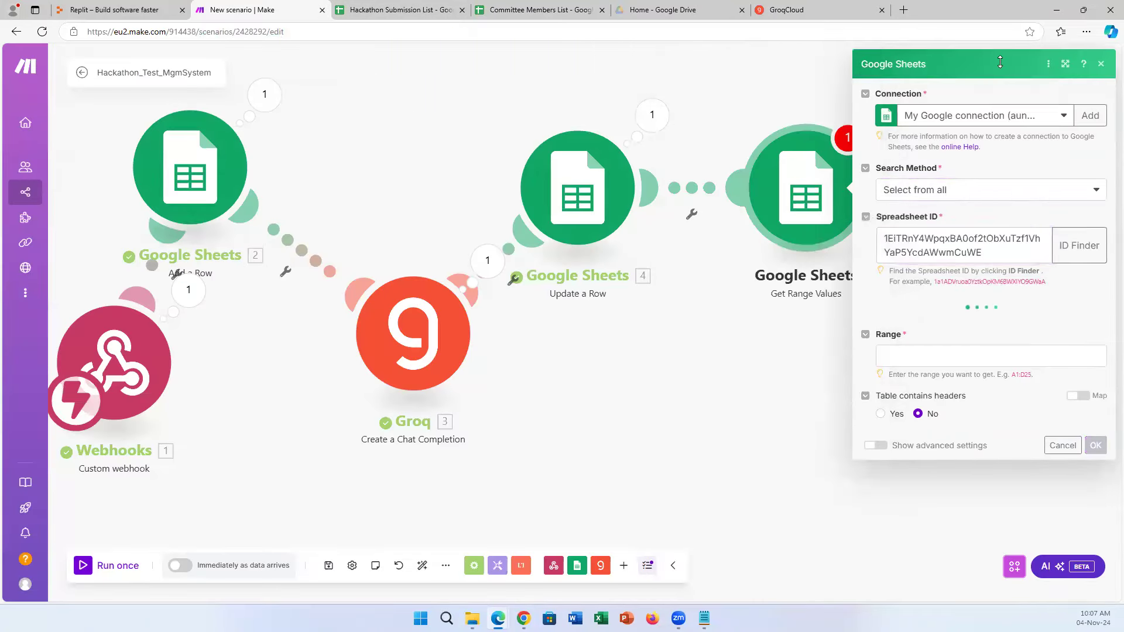
left_click_drag(998, 60, 826, 74)
left_click(1065, 64)
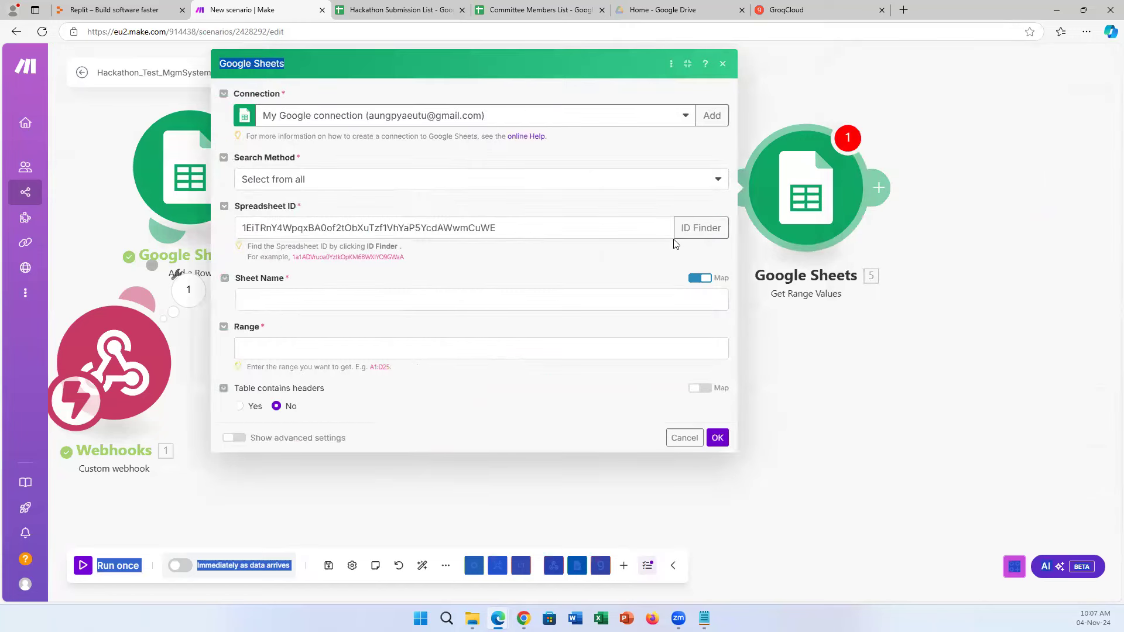
Choose Sheet1 as the sheet and set the range to A2:Z, where data starts.
left_click(460, 303)
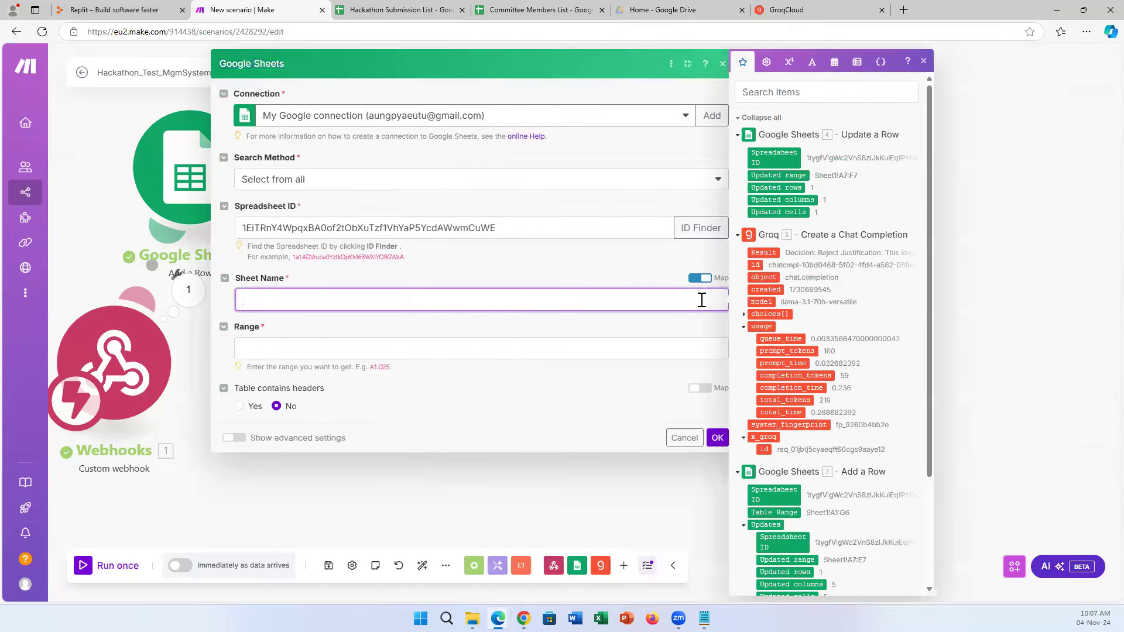
left_click(697, 279)
left_click(714, 303)
left_click(686, 319)
left_click(709, 283)
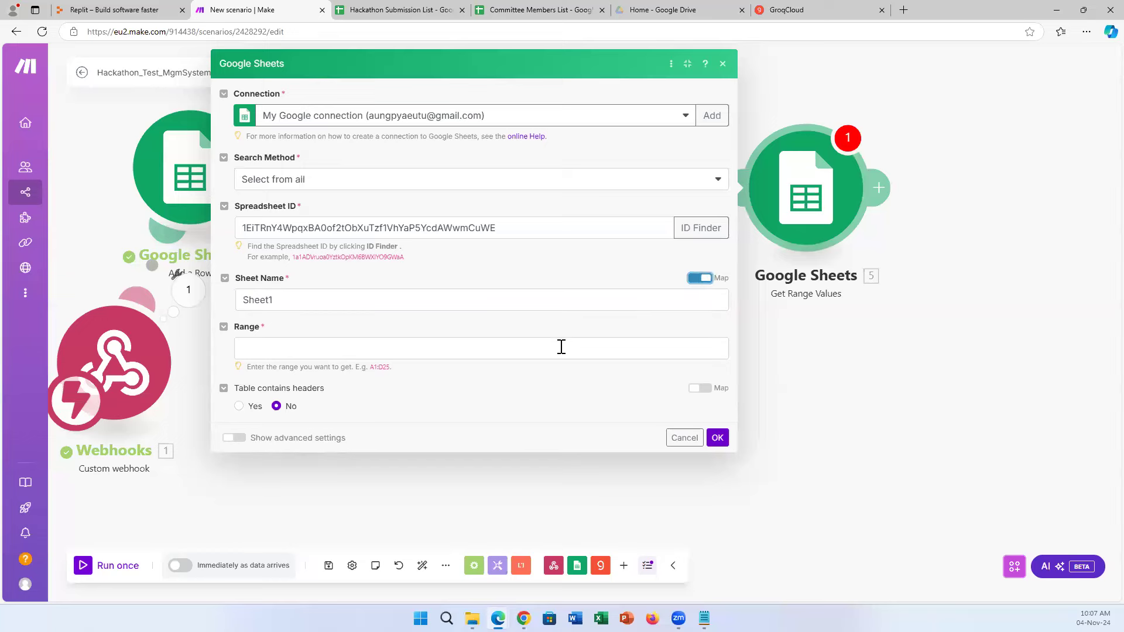
left_click(560, 346)
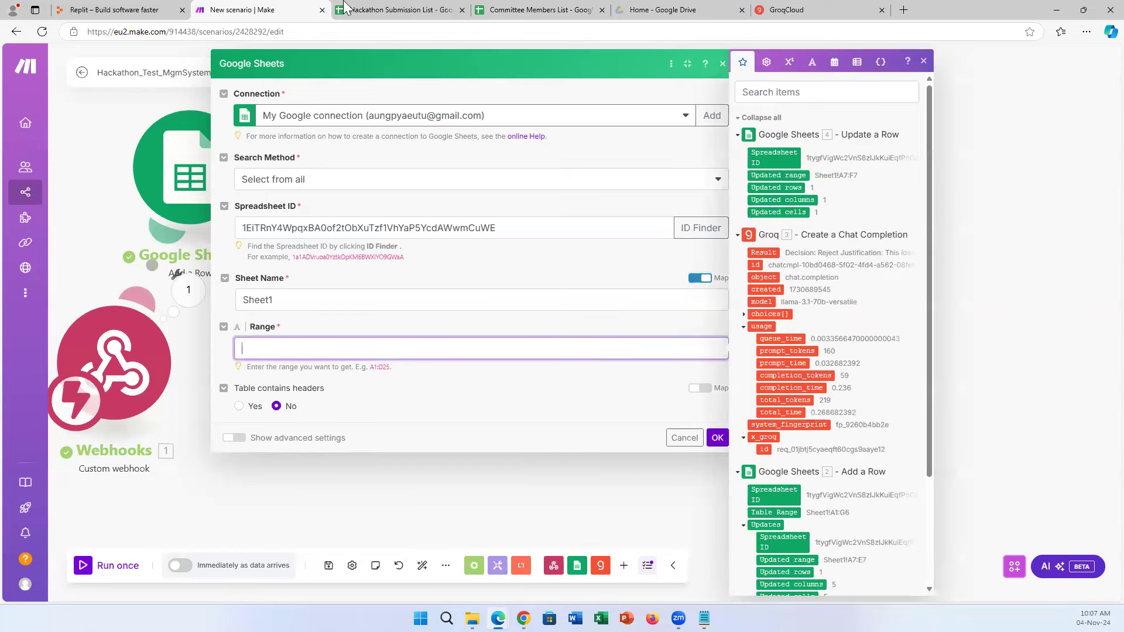
left_click(526, 10)
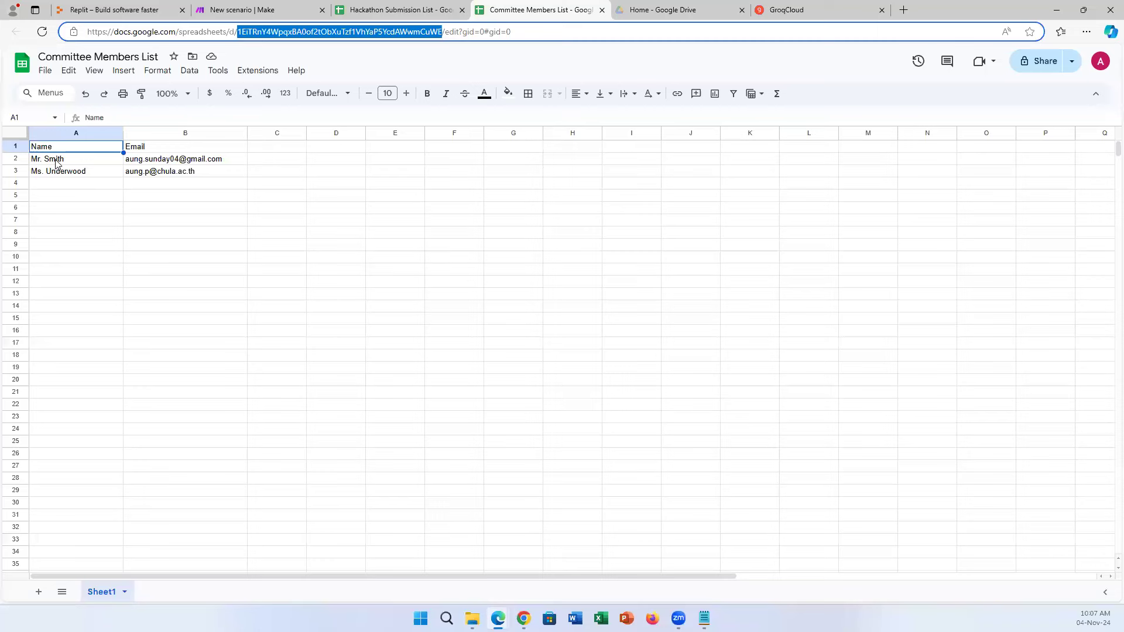
left_click(57, 163)
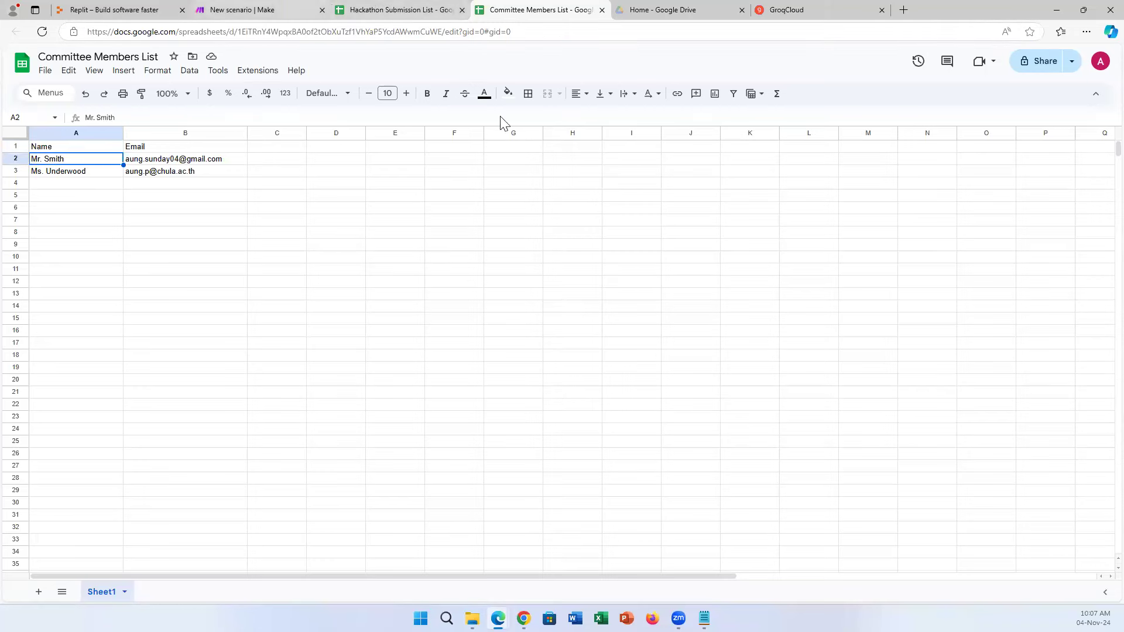
left_click(257, 10)
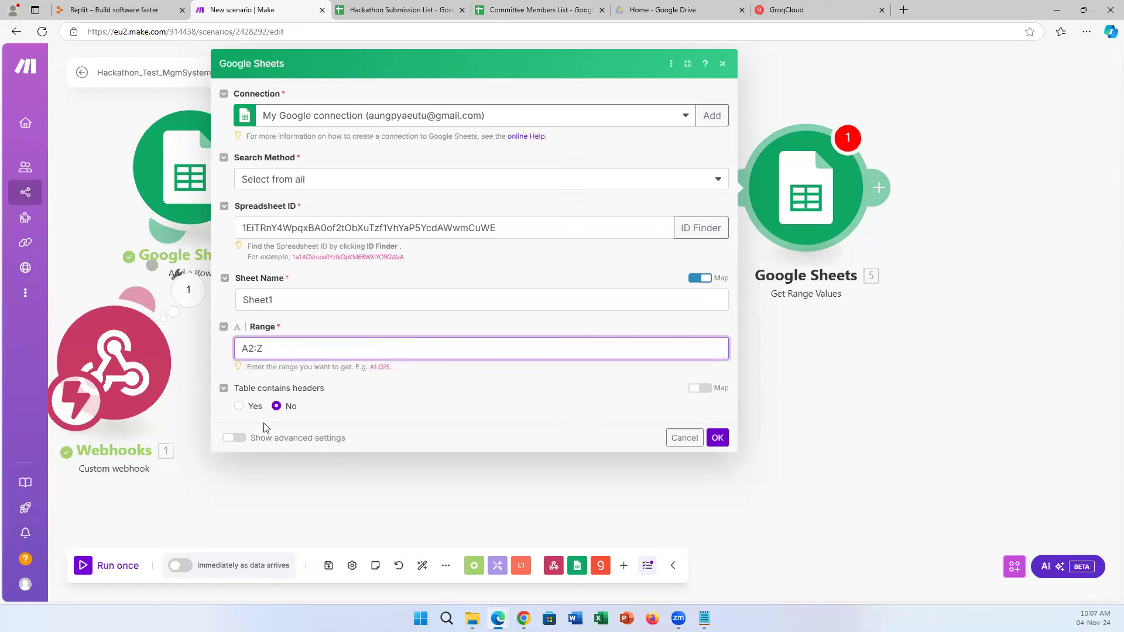
Set headers to Yes with row A1:B2, show advanced settings, and keep the existing Google connection.
left_click(255, 408)
left_click(289, 450)
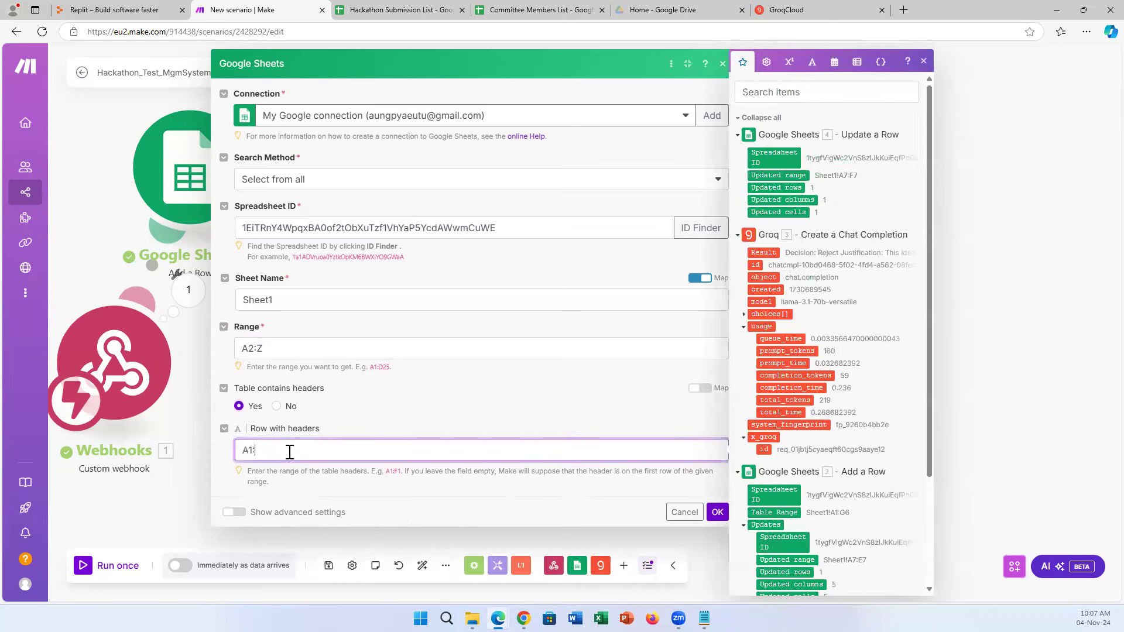
key("BackSpace")
key("BackSpace")
left_click(234, 512)
left_click_drag(523, 64, 623, 47)
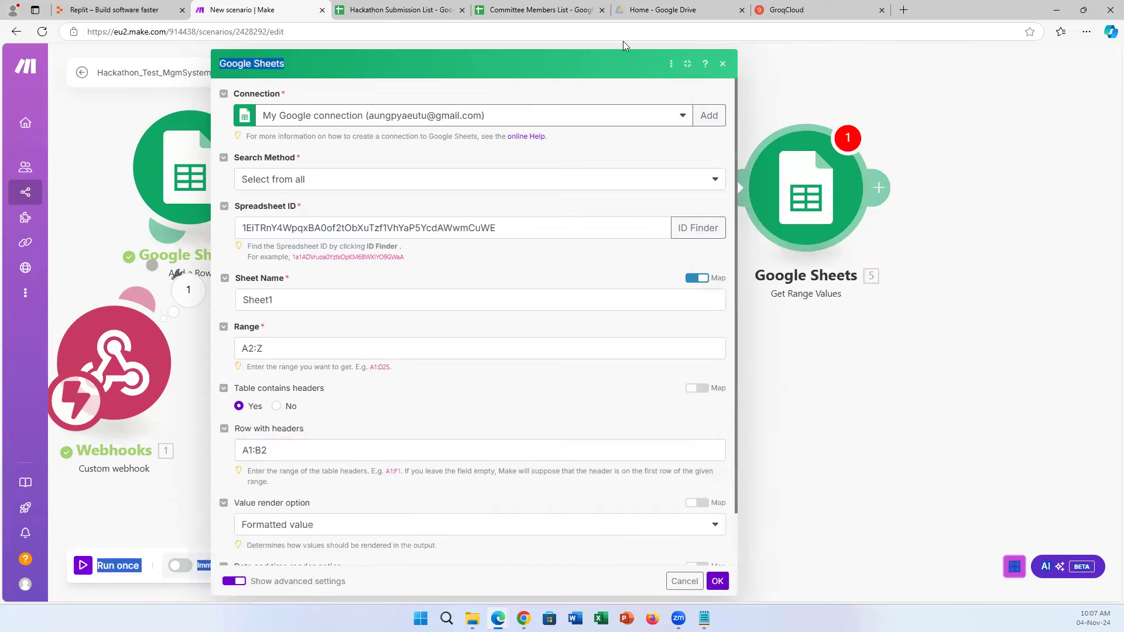
scroll(502, 438, "down", 1)
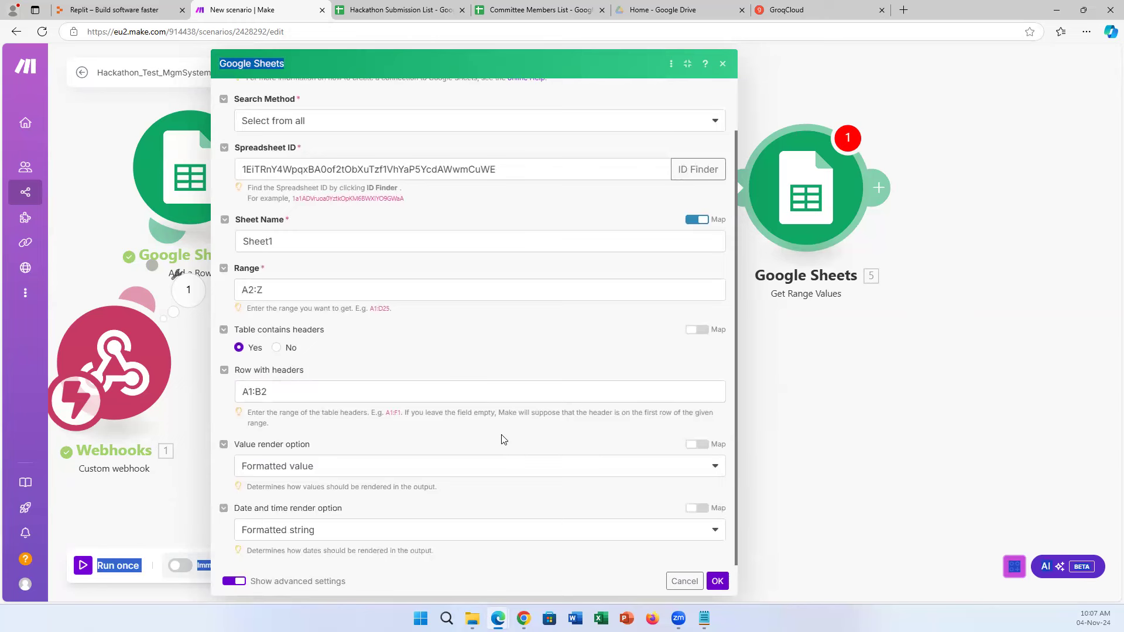
scroll(506, 438, "up", 1)
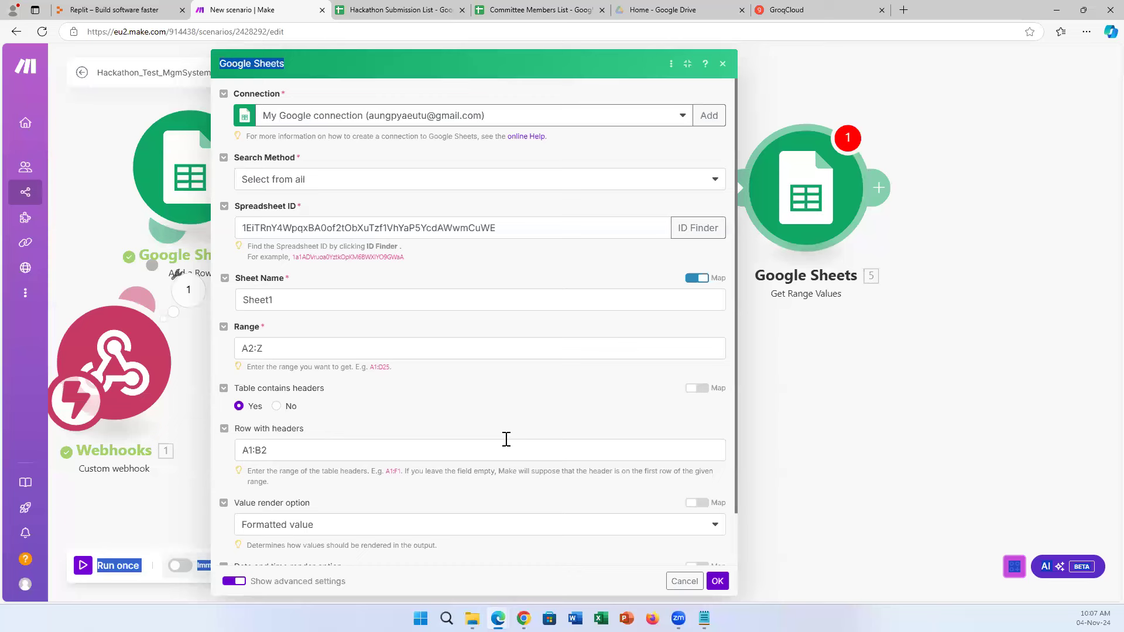
scroll(506, 442, "down", 1)
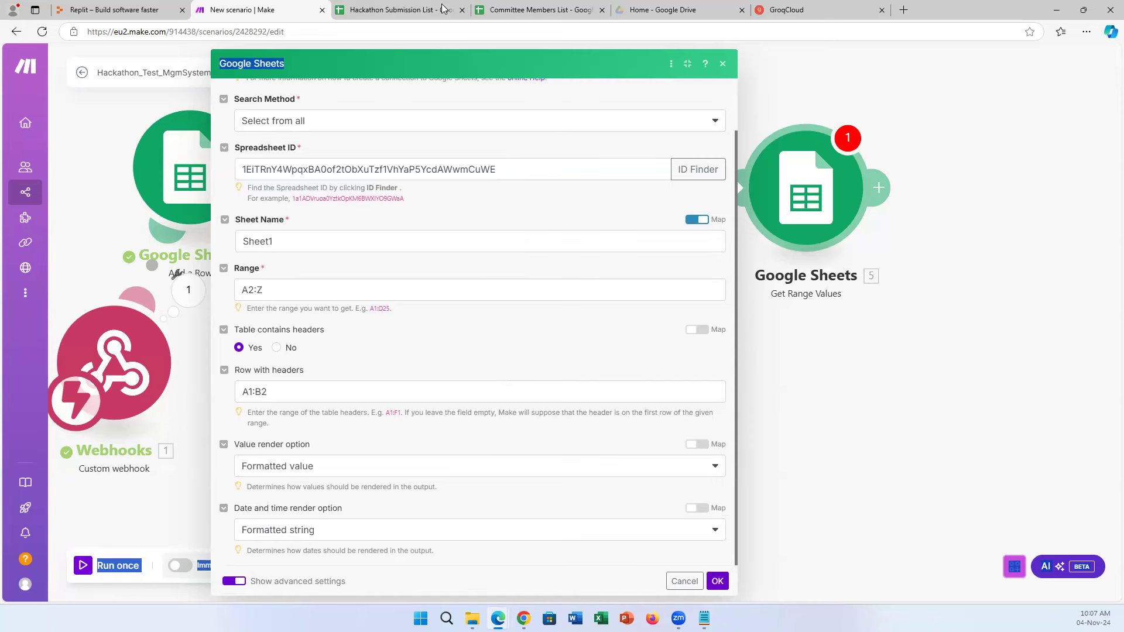
scroll(494, 328, "up", 1)
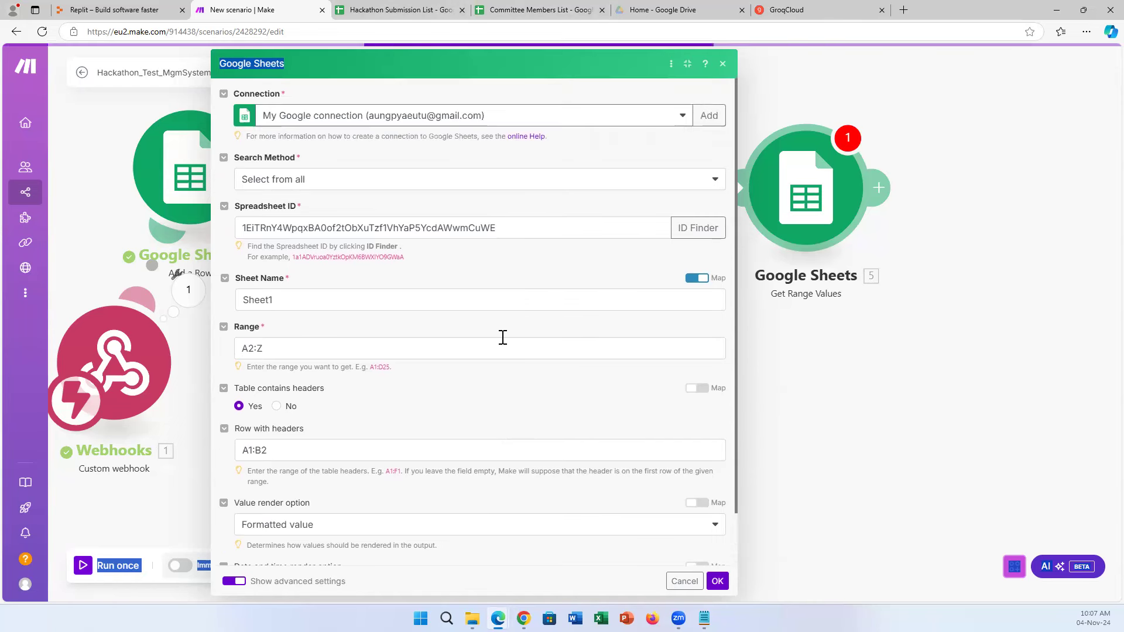
left_click(683, 115)
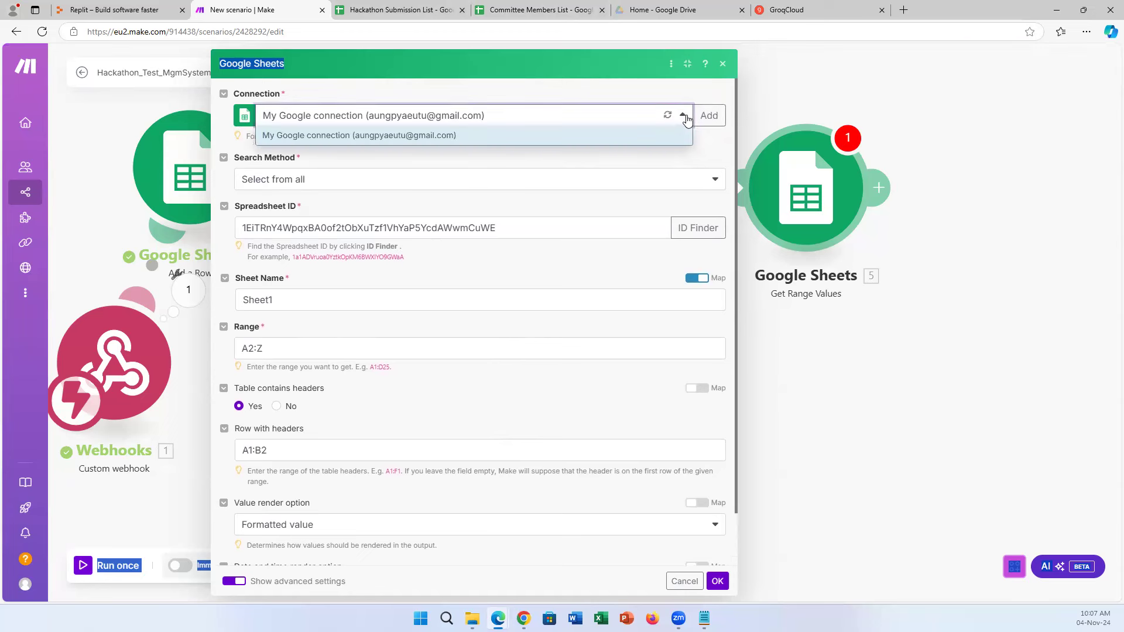
left_click(664, 88)
scroll(613, 330, "down", 1)
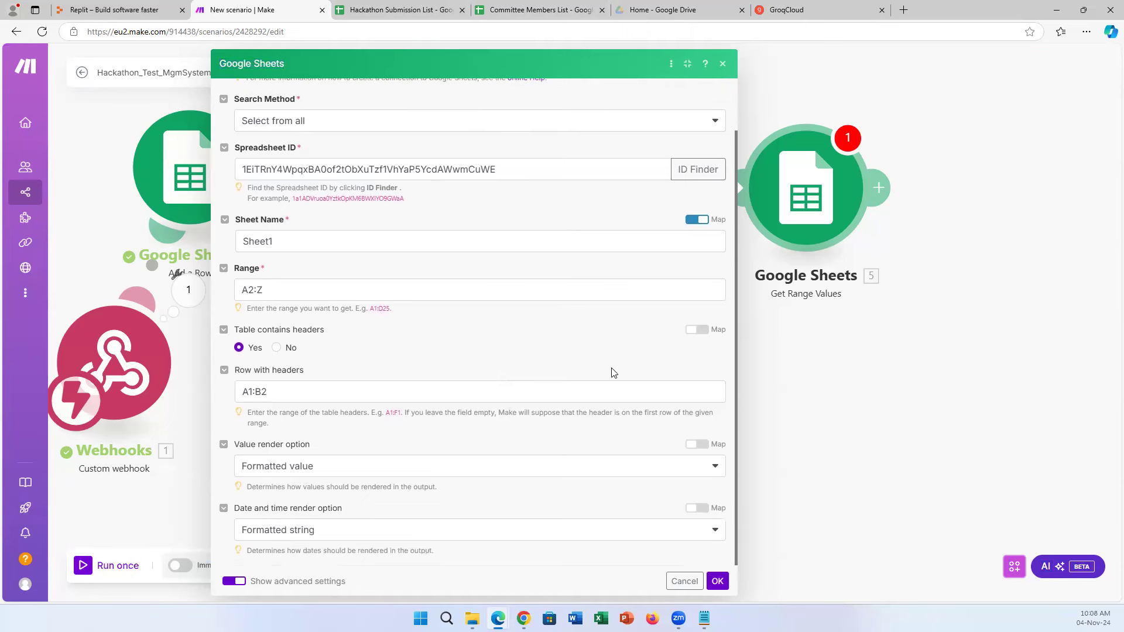
Save the Get Range Values settings and line up all five modules horizontally.
left_click(717, 581)
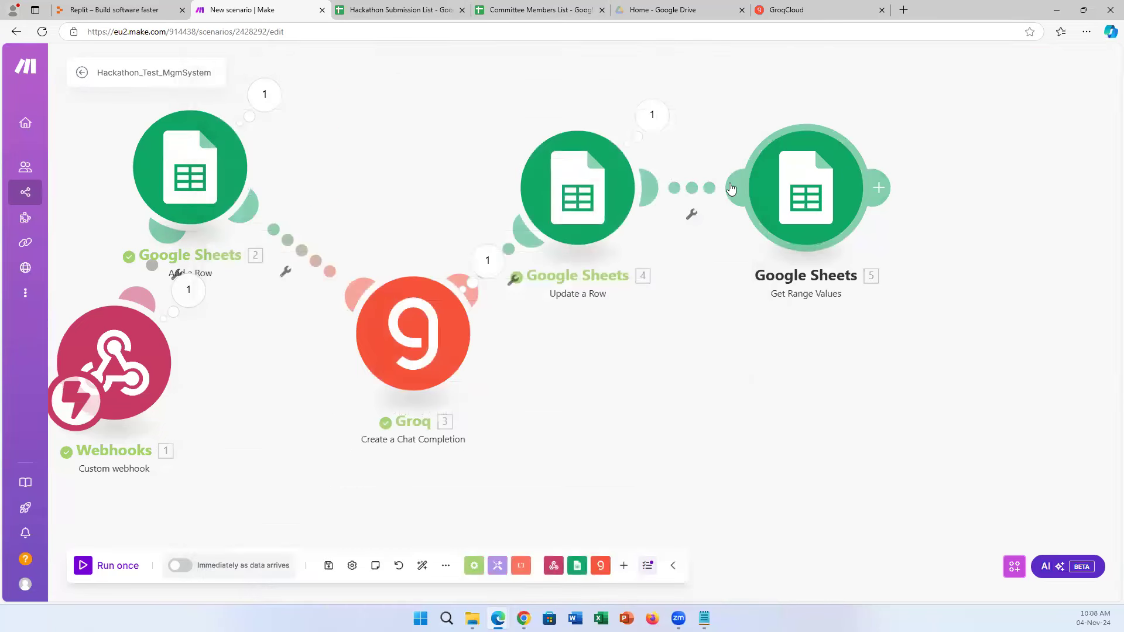
left_click_drag(418, 335, 396, 230)
left_click_drag(234, 162, 256, 152)
left_click_drag(526, 201, 524, 248)
left_click_drag(362, 248, 355, 256)
left_click_drag(527, 258, 518, 260)
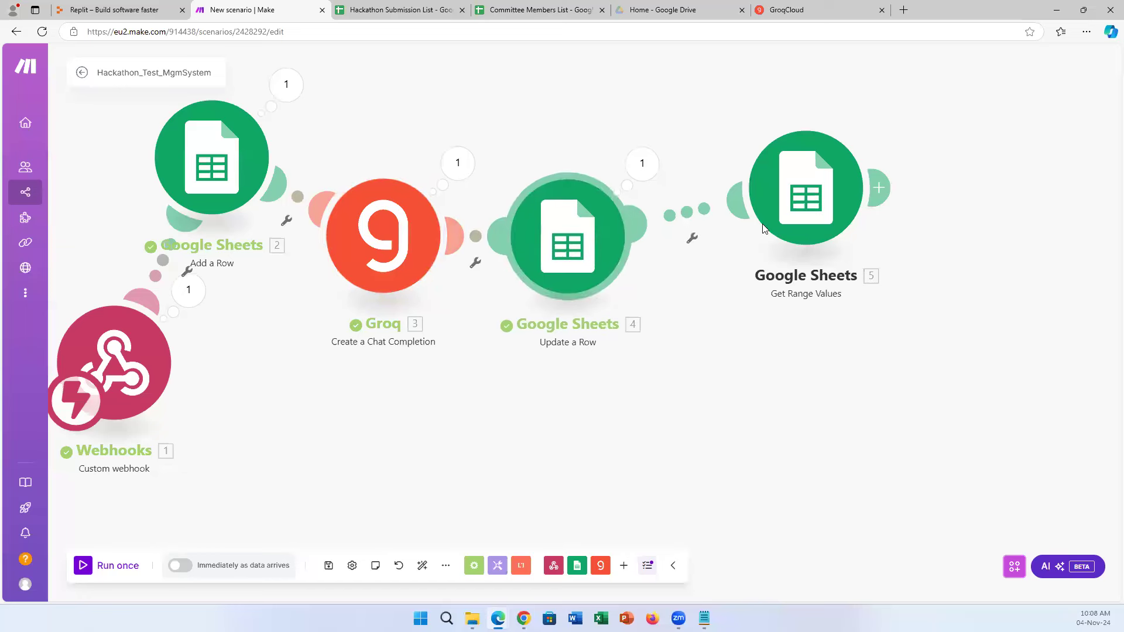
left_click_drag(770, 265, 739, 318)
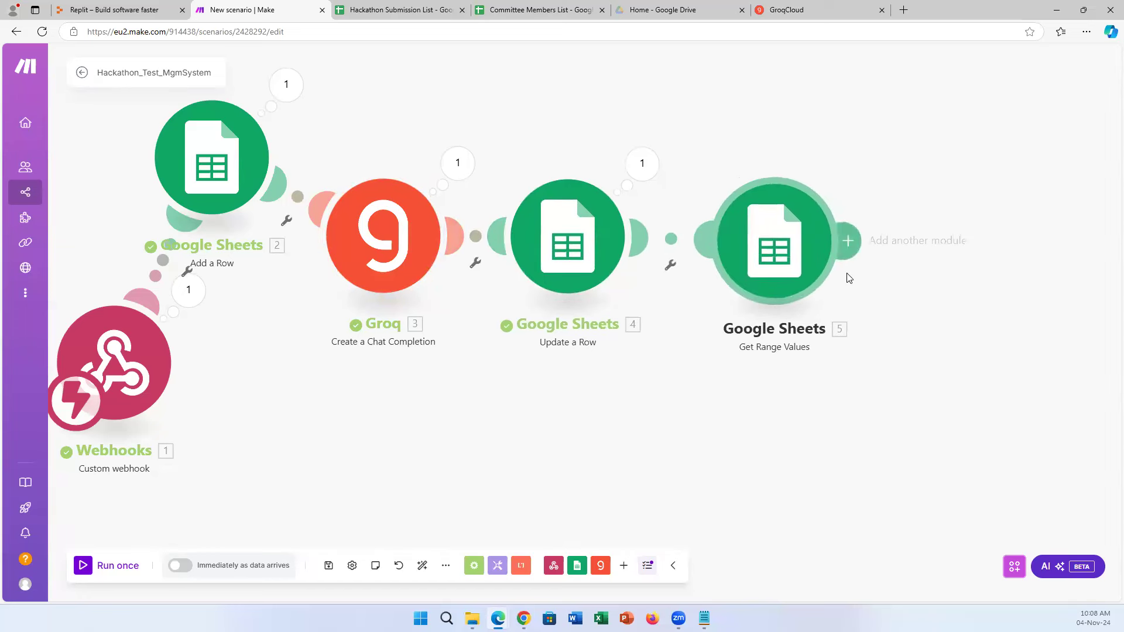
left_click_drag(788, 269, 782, 271)
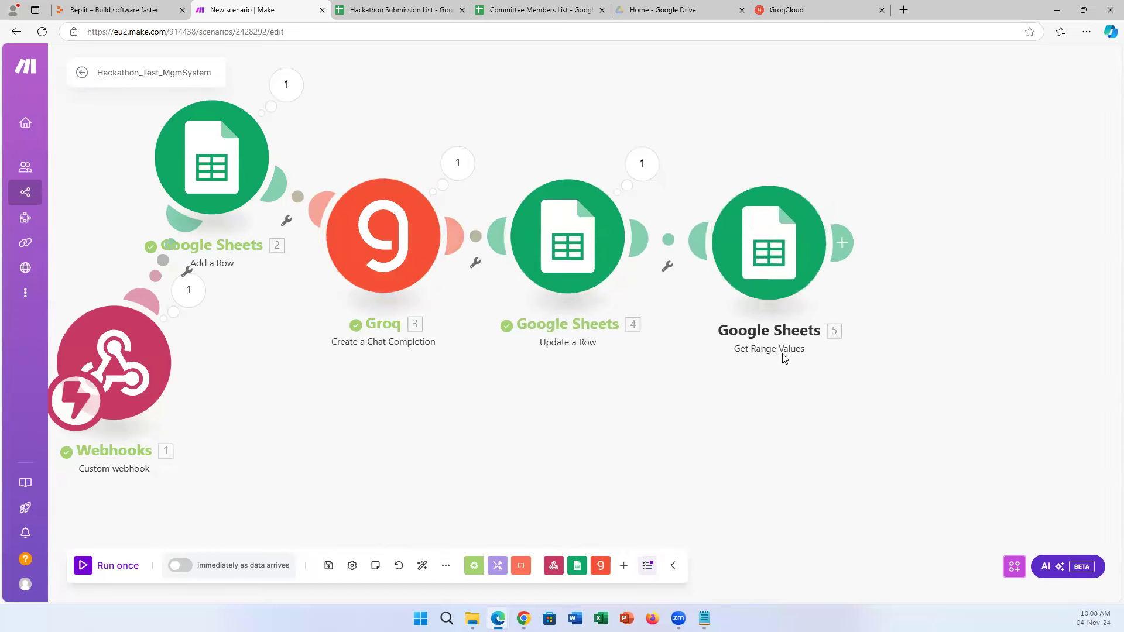
left_click(284, 84)
Open the Get Range Values module's options, then review the Committee Members List sheet.
right_click(774, 260)
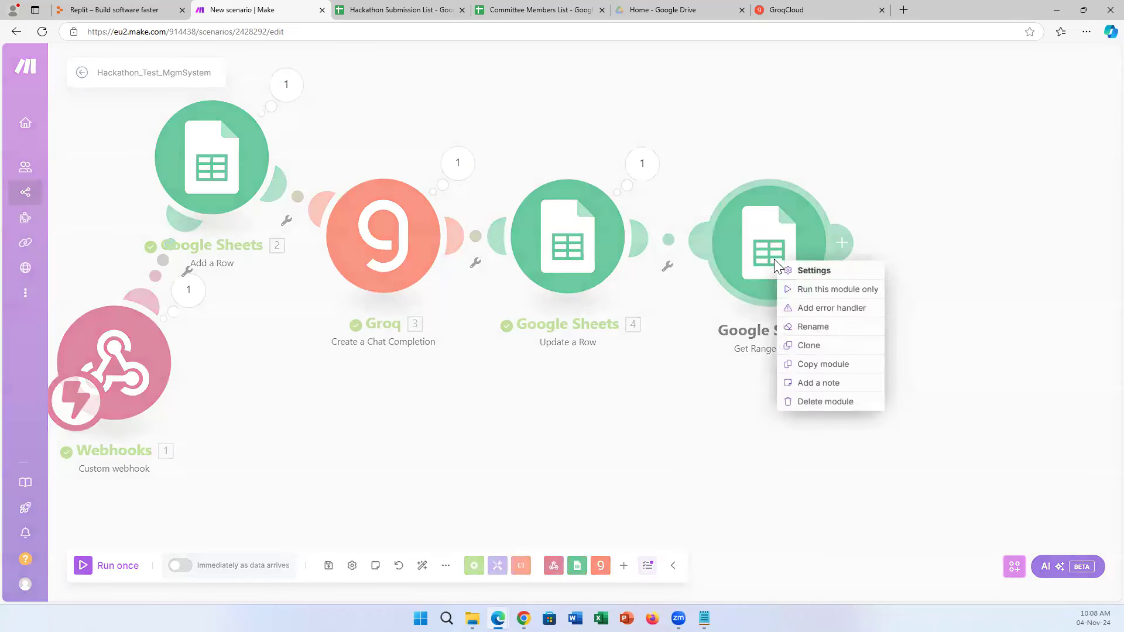
left_click(684, 467)
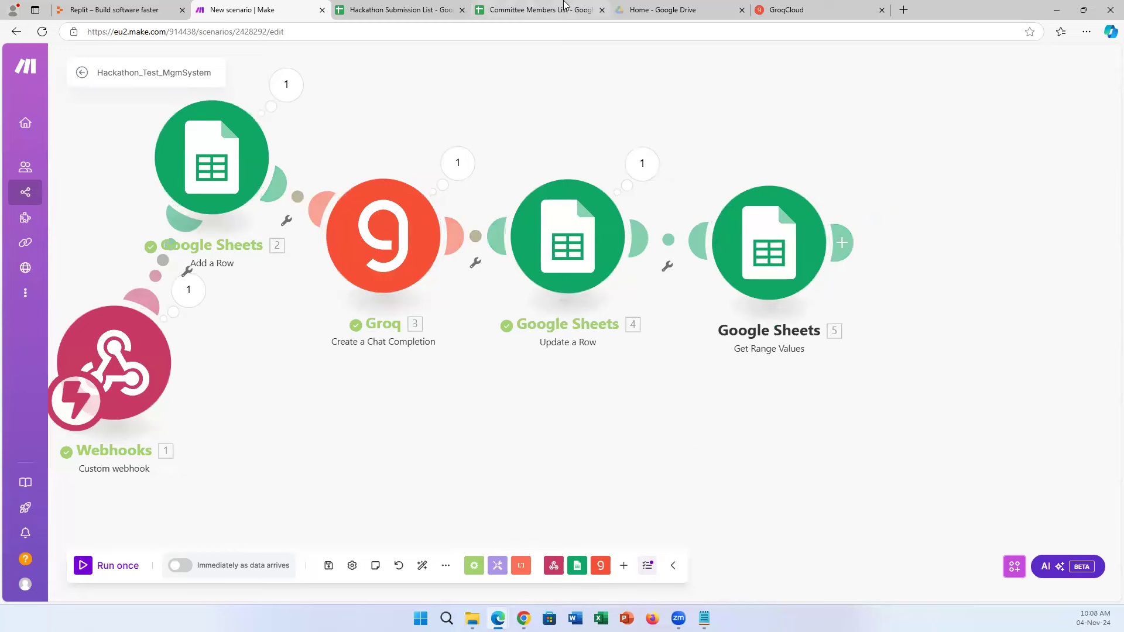
left_click(541, 10)
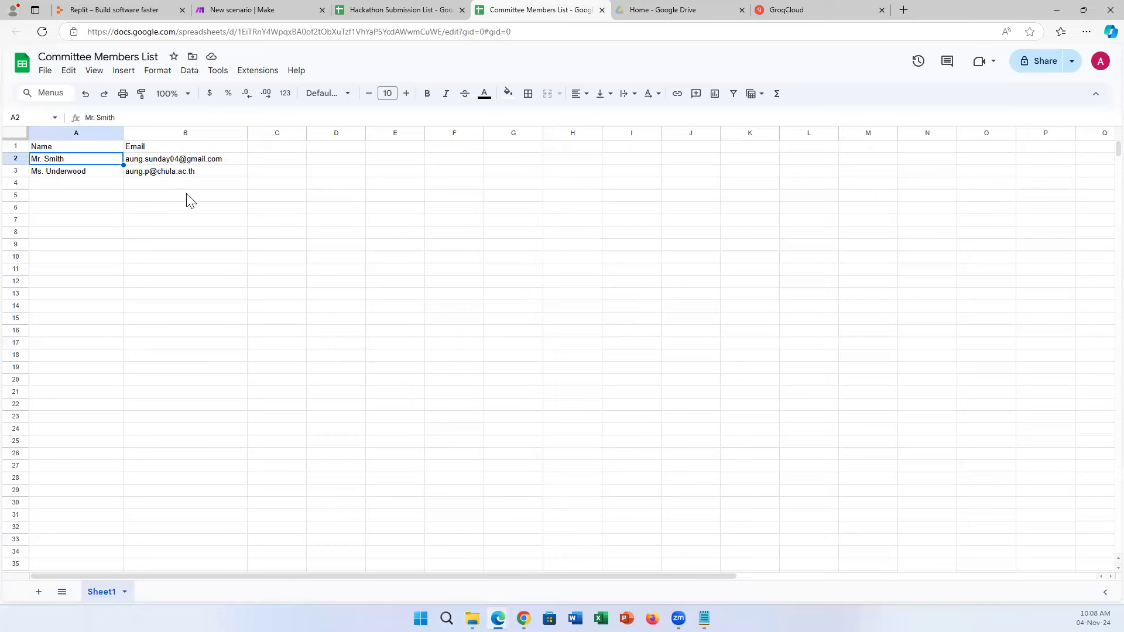
left_click(249, 9)
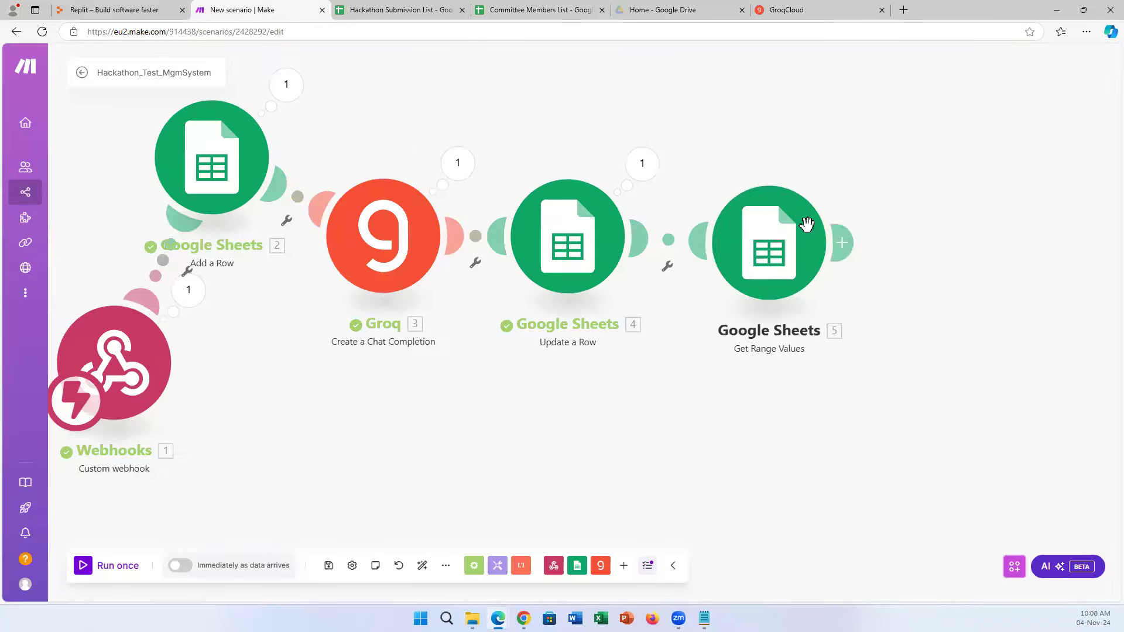
Run only the Get Range Values module and check its two name-and-email bundles against the sheet.
right_click(775, 271)
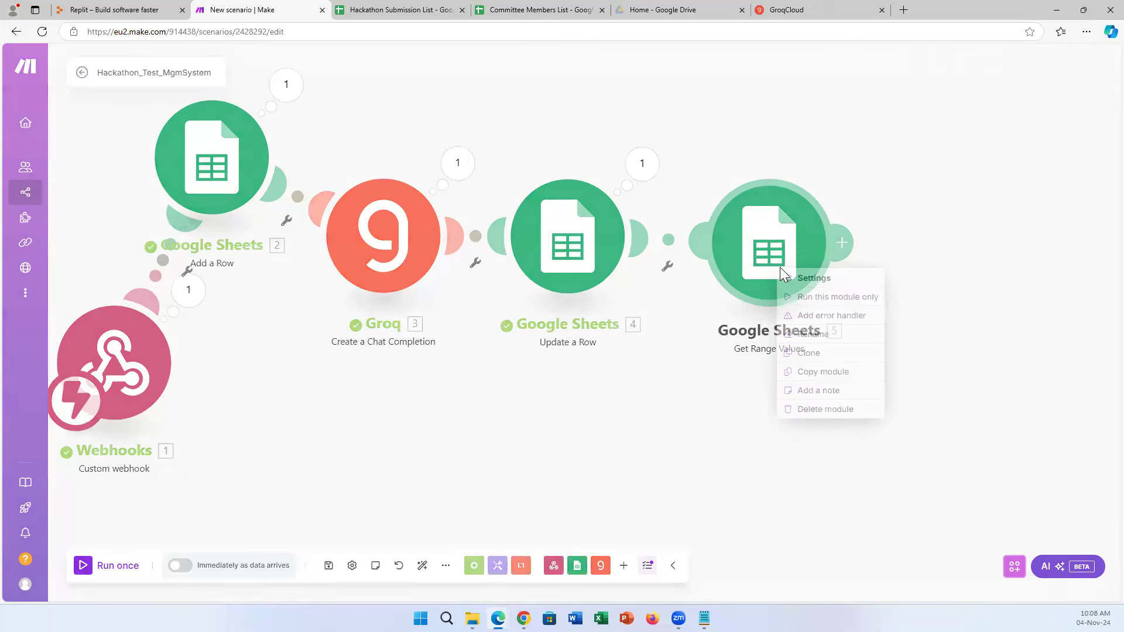
left_click(848, 296)
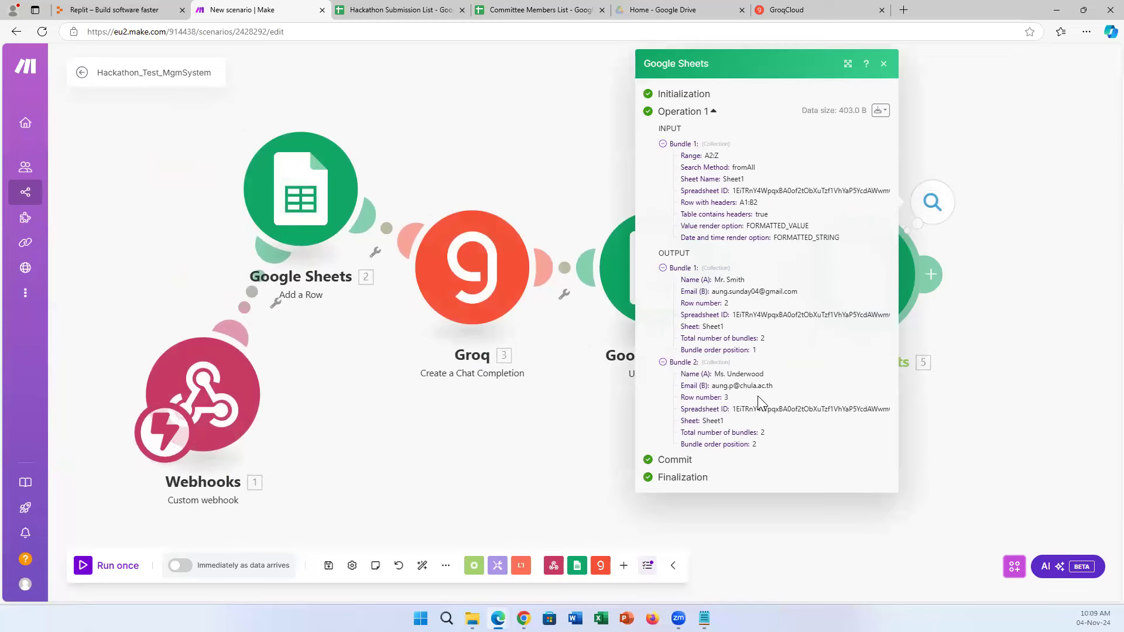
left_click(515, 7)
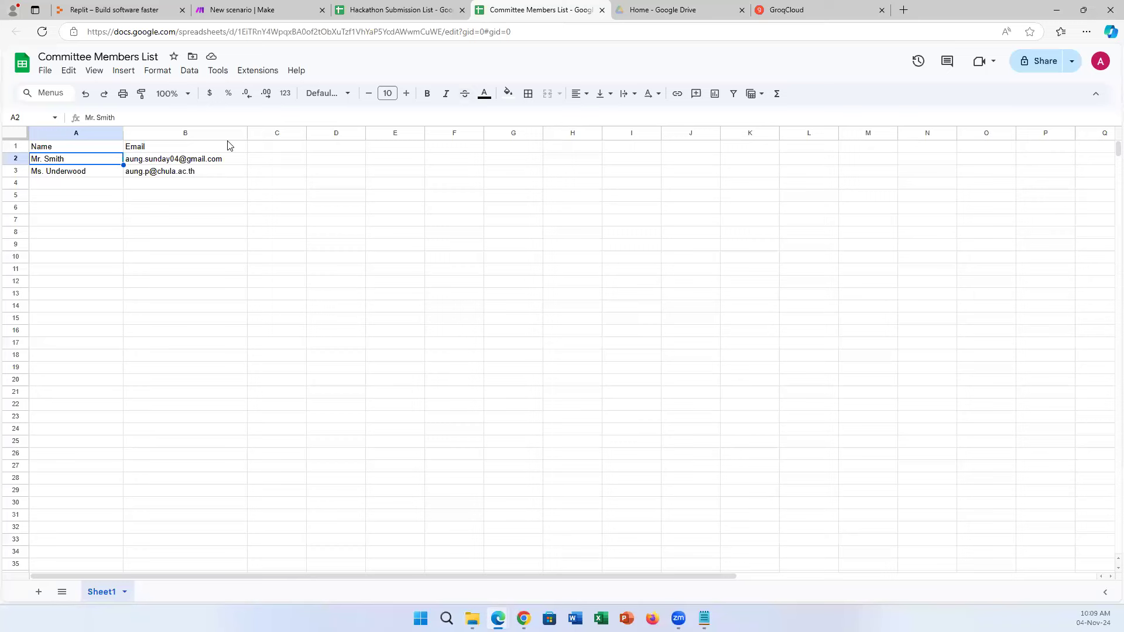
left_click(235, 8)
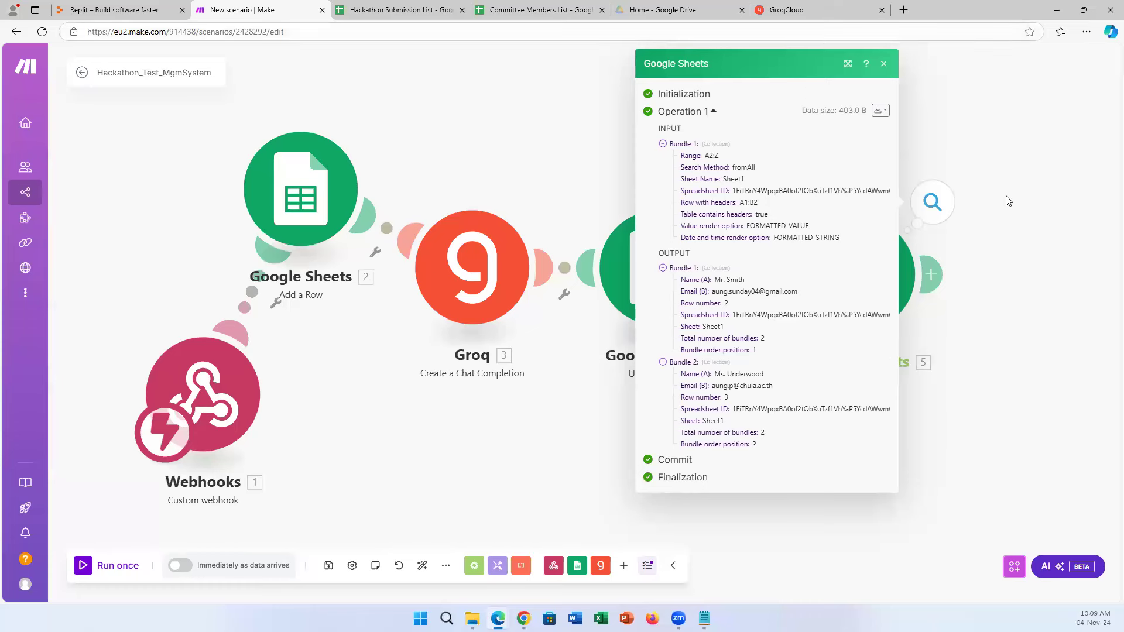
left_click(1012, 217)
Drag the Add a Row, Groq, Update a Row and Get Range Values modules closer together.
left_click_drag(656, 267, 641, 154)
left_click_drag(284, 140, 275, 91)
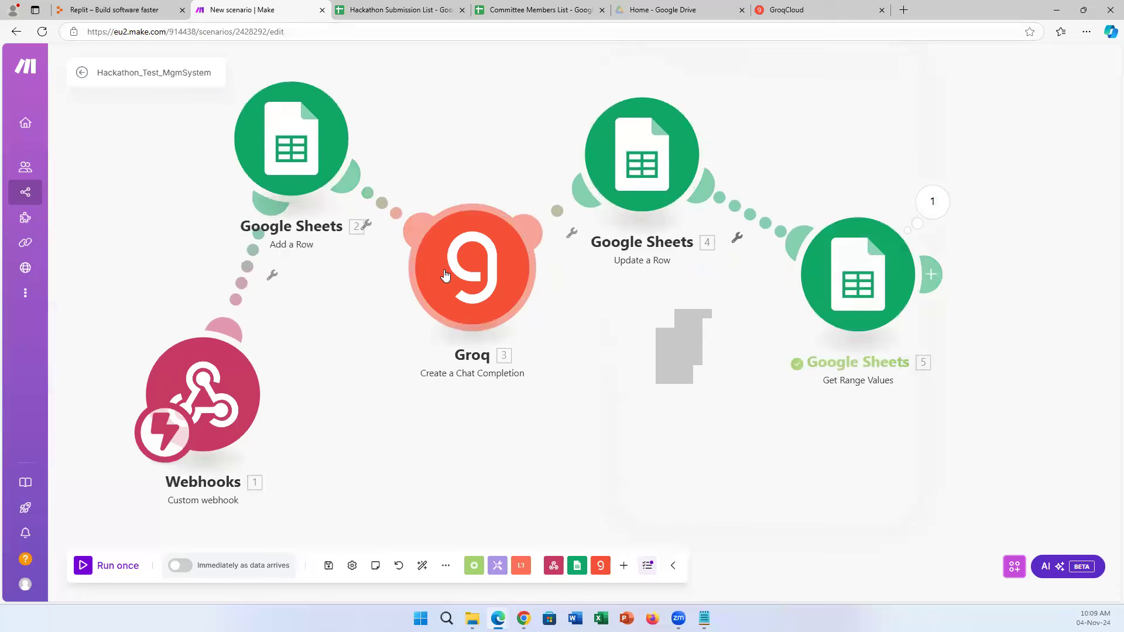
left_click_drag(463, 252, 438, 264)
left_click_drag(610, 176, 565, 158)
left_click_drag(881, 302, 802, 308)
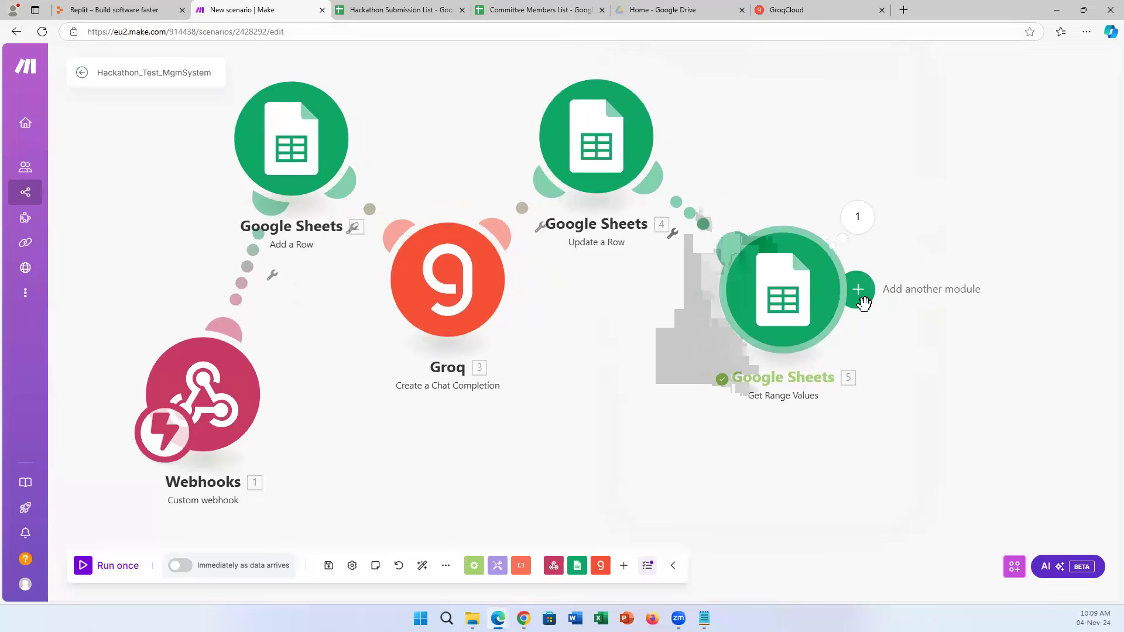
Search 'email' and add an Email Send an Email module after Get Range Values.
left_click(862, 298)
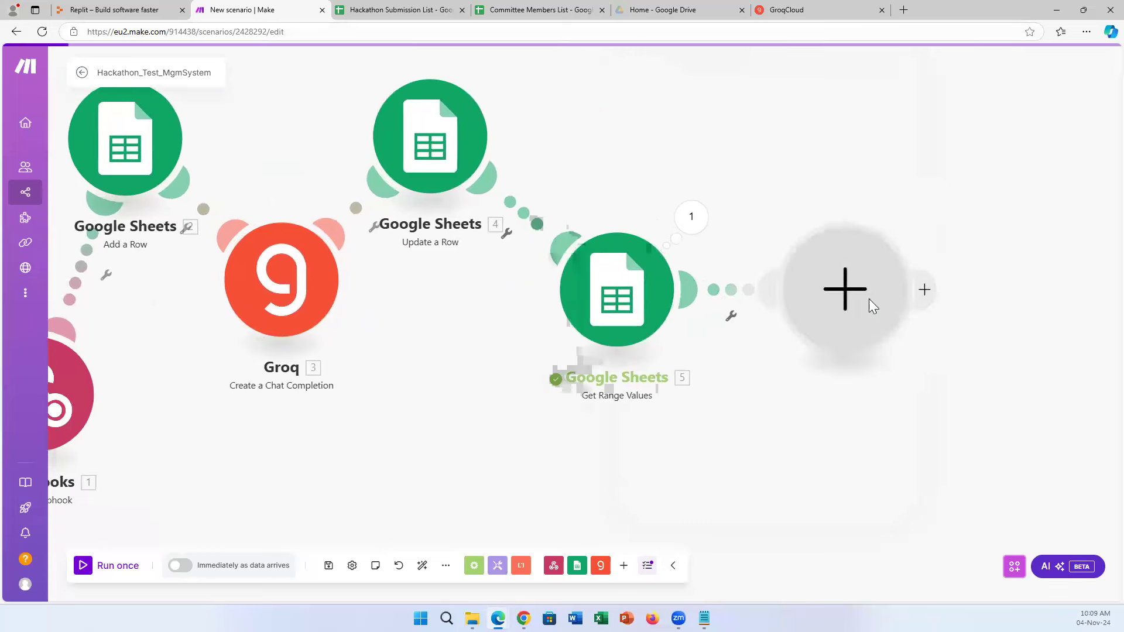
scroll(941, 337, "down", 4)
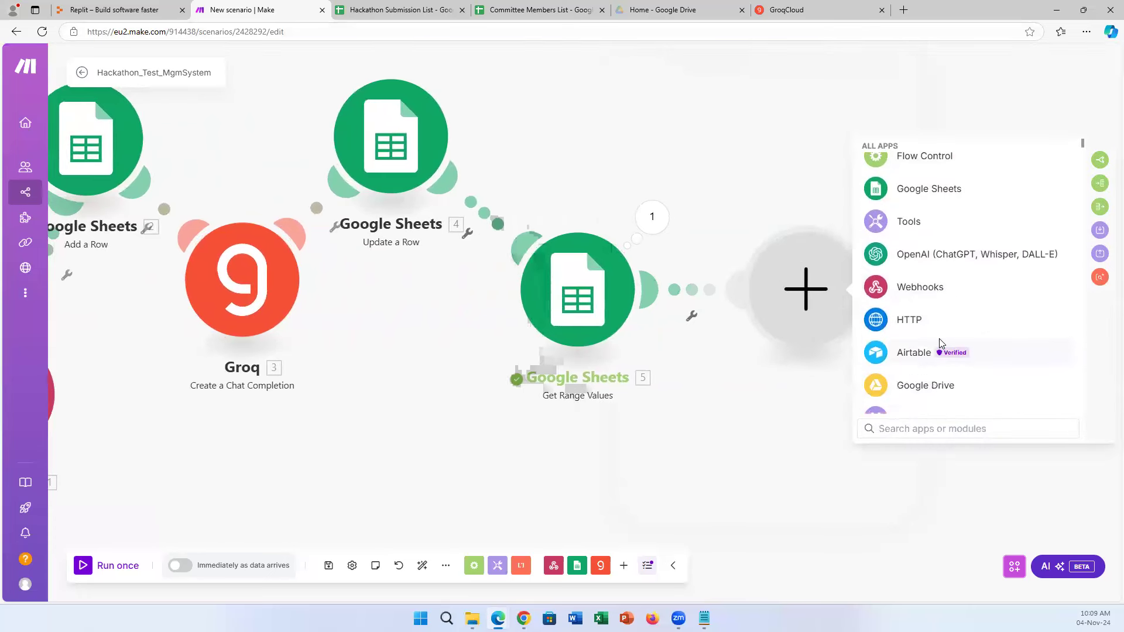
type("send")
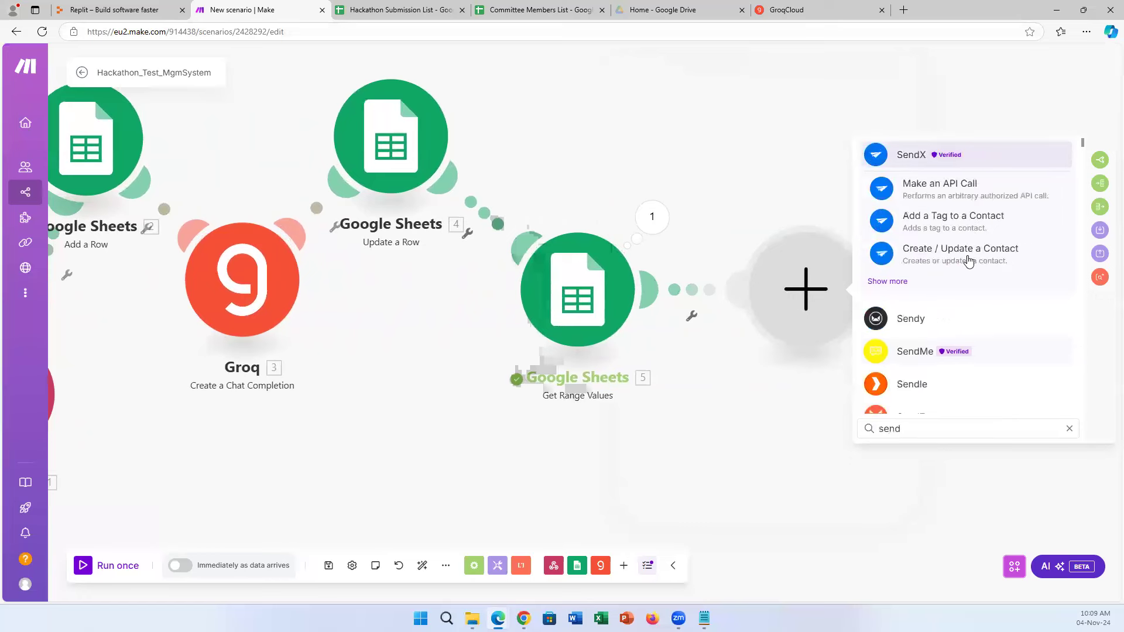
key("BackSpace")
key("BackSpace")
key("BackSpace")
key("BackSpace")
type("email")
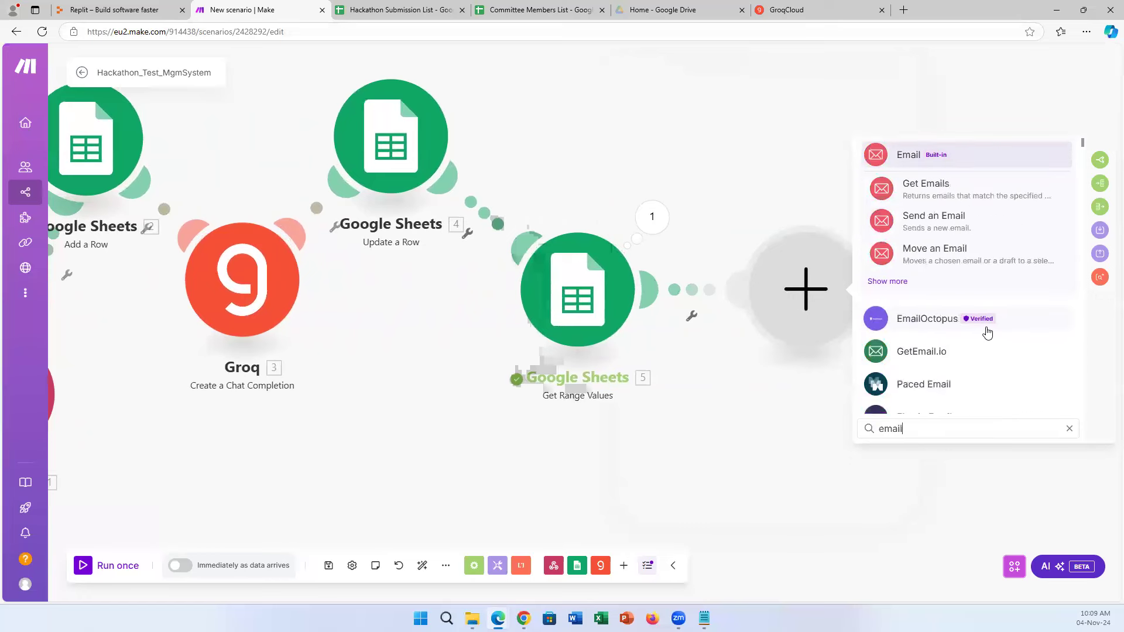
left_click(949, 228)
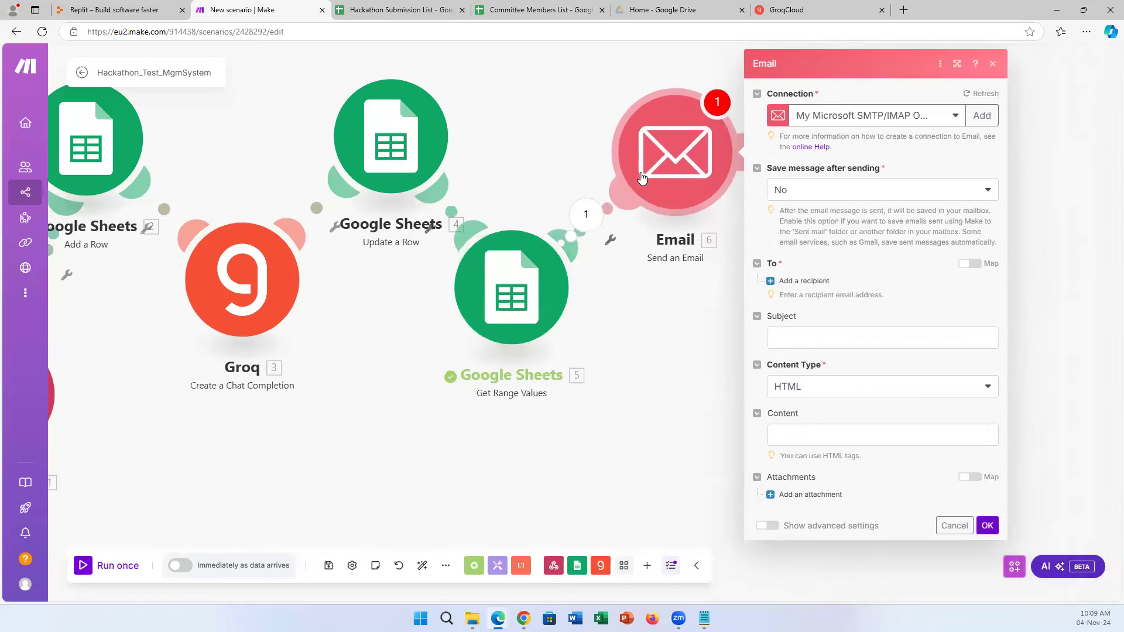
Select the Microsoft SMTP/IMAP connection for the Send an Email module.
left_click(947, 117)
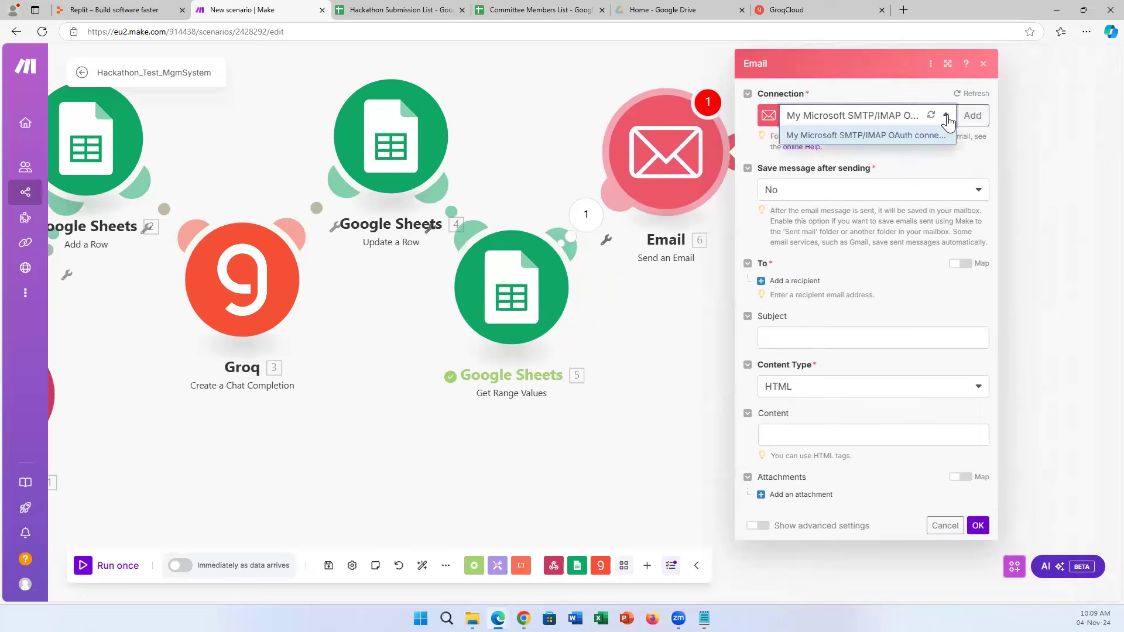
left_click(930, 90)
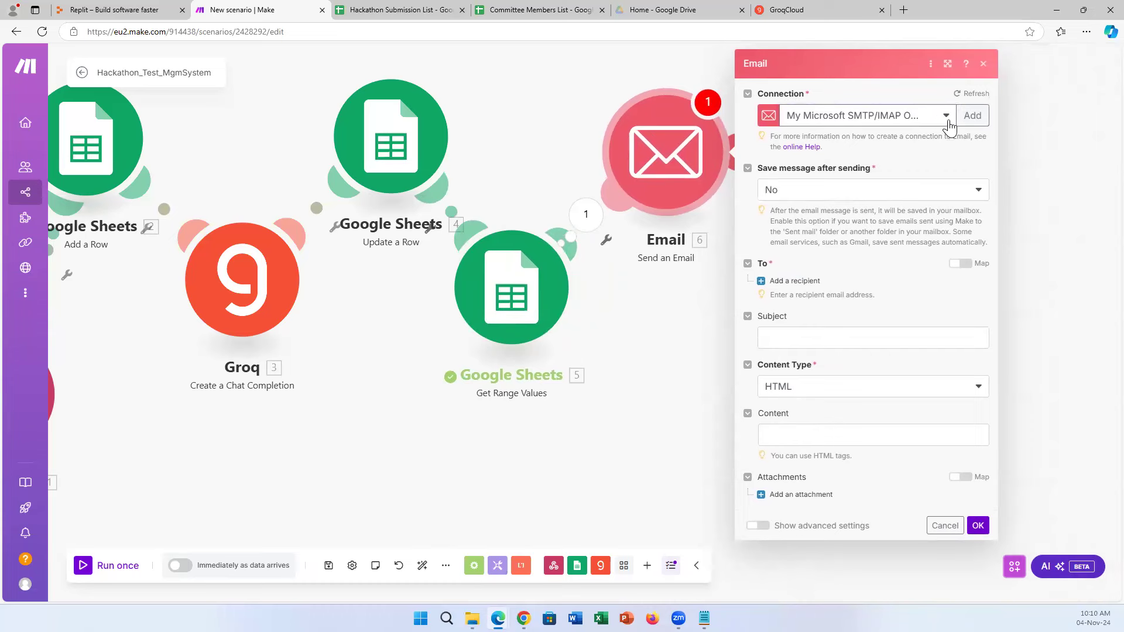
left_click(943, 115)
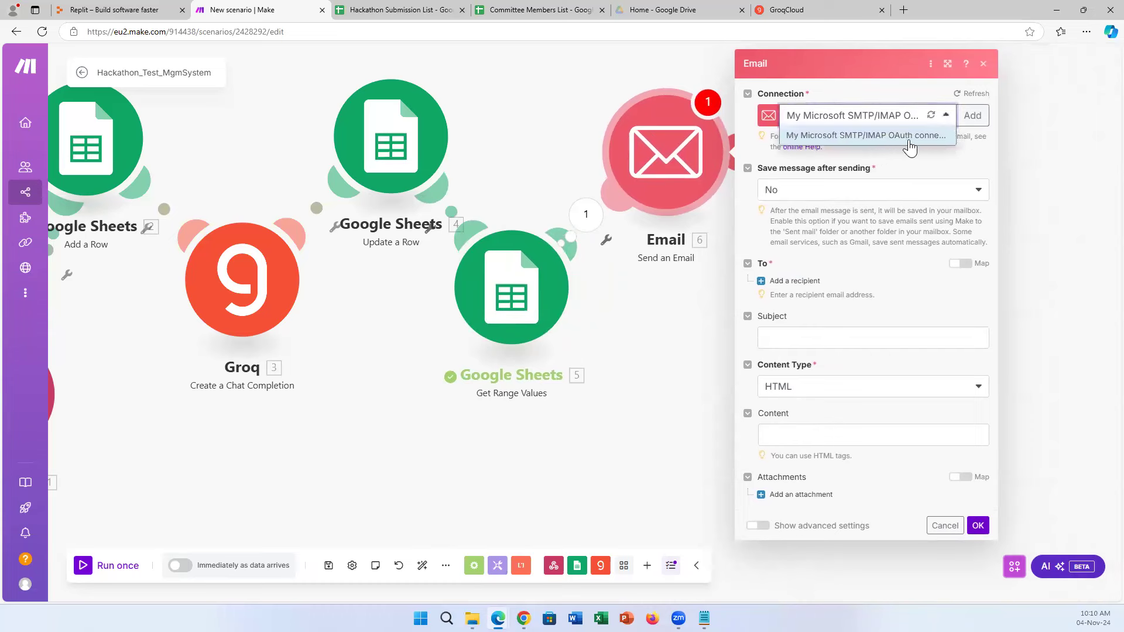
left_click(946, 164)
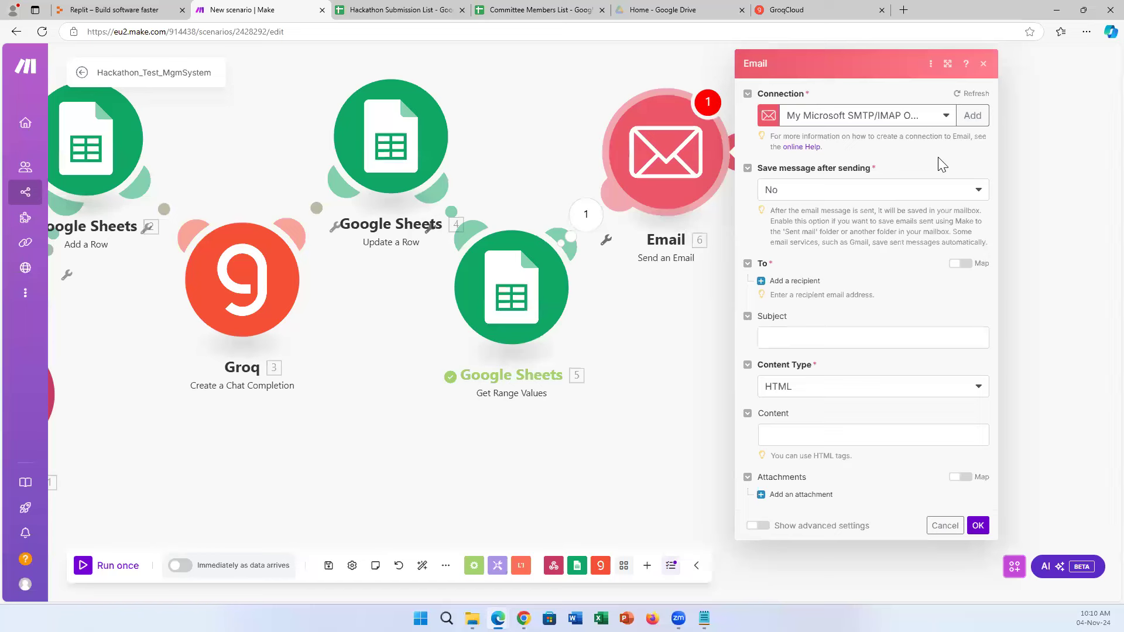
Keep the Microsoft SMTP/IMAP connection and add an empty Email address 1 recipient slot.
left_click(941, 116)
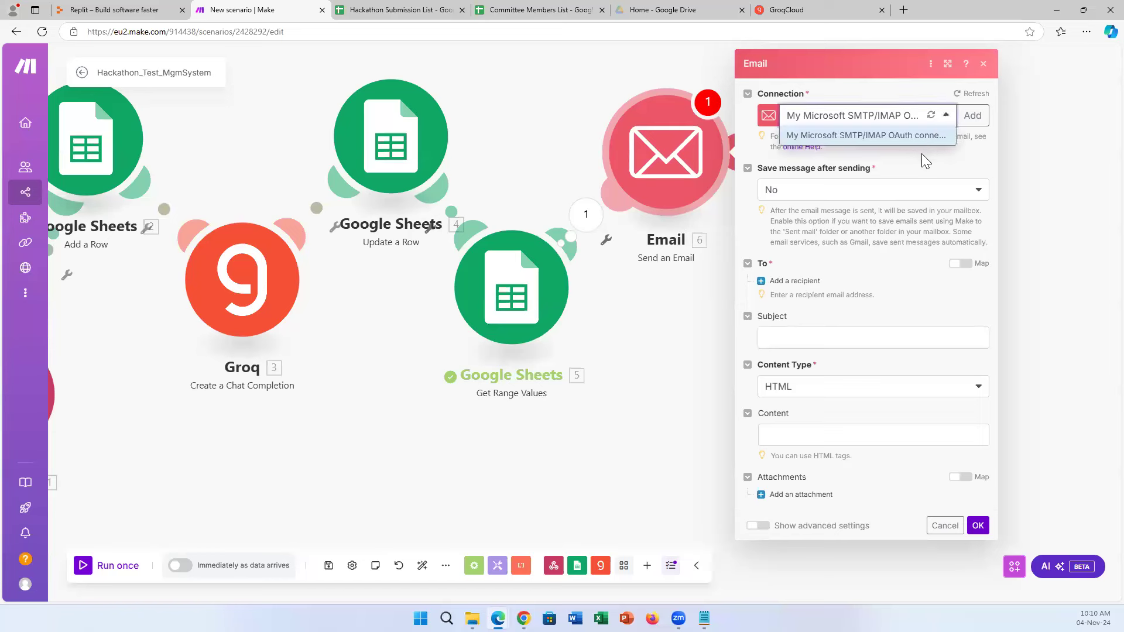
left_click(921, 143)
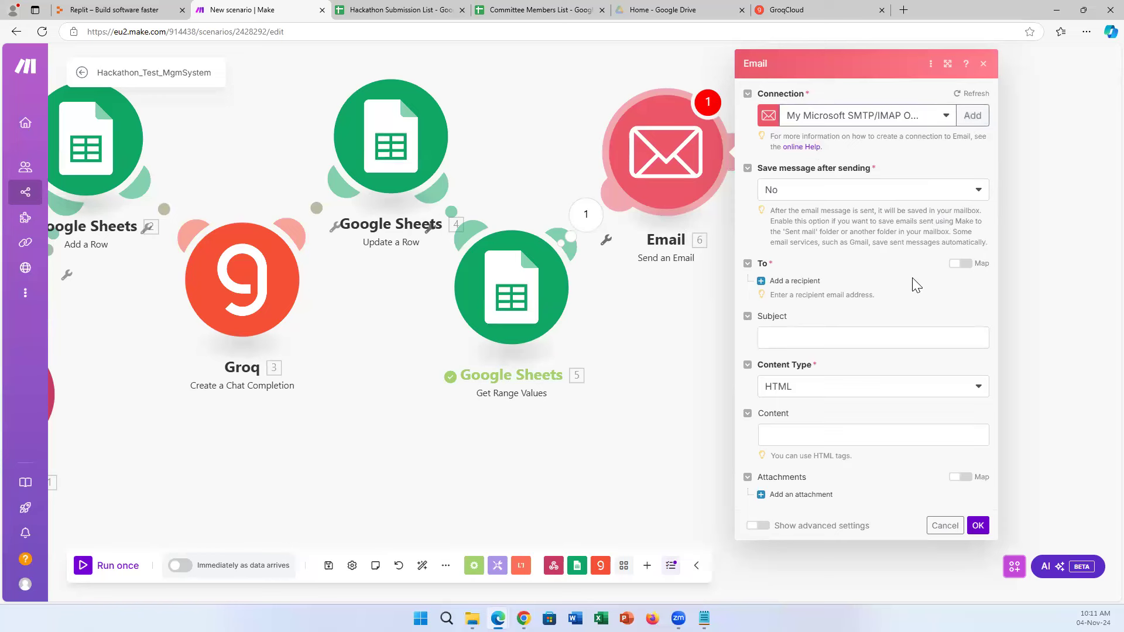
left_click(794, 281)
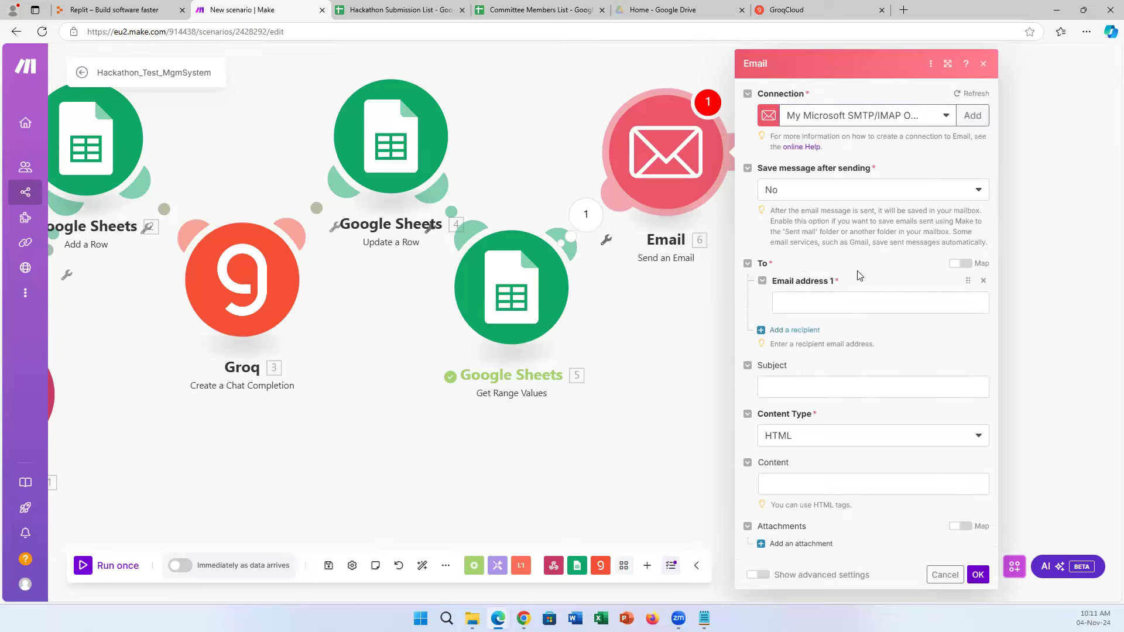
left_click(848, 300)
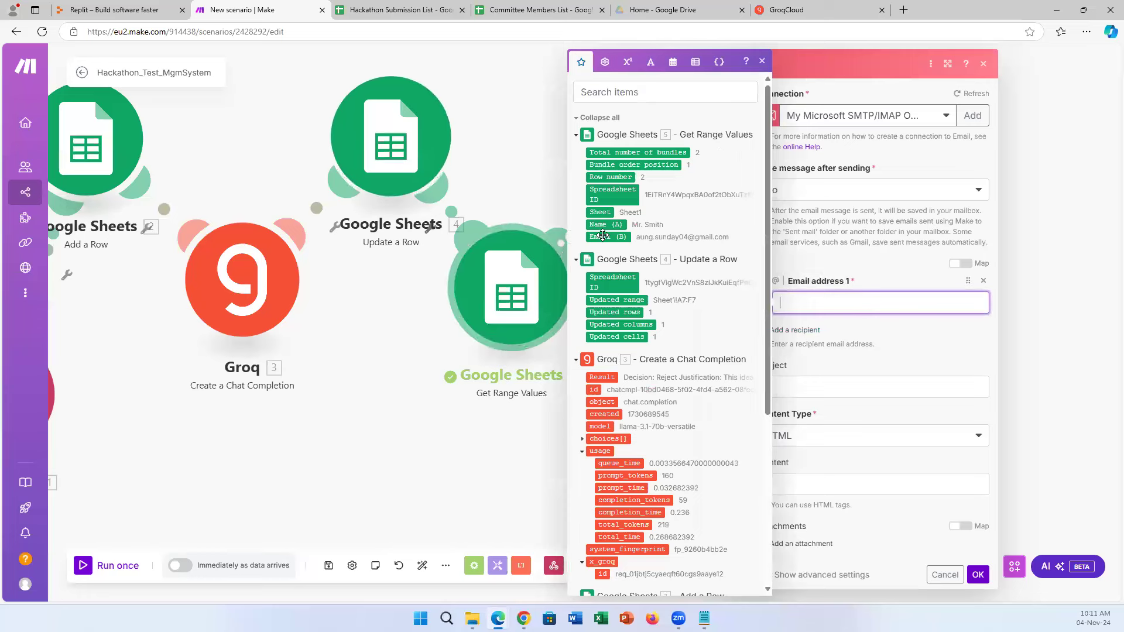
Map Email (B) as the recipient and set the subject 'New Hackathon Idea Submission Alert!'.
left_click_drag(606, 237, 806, 308)
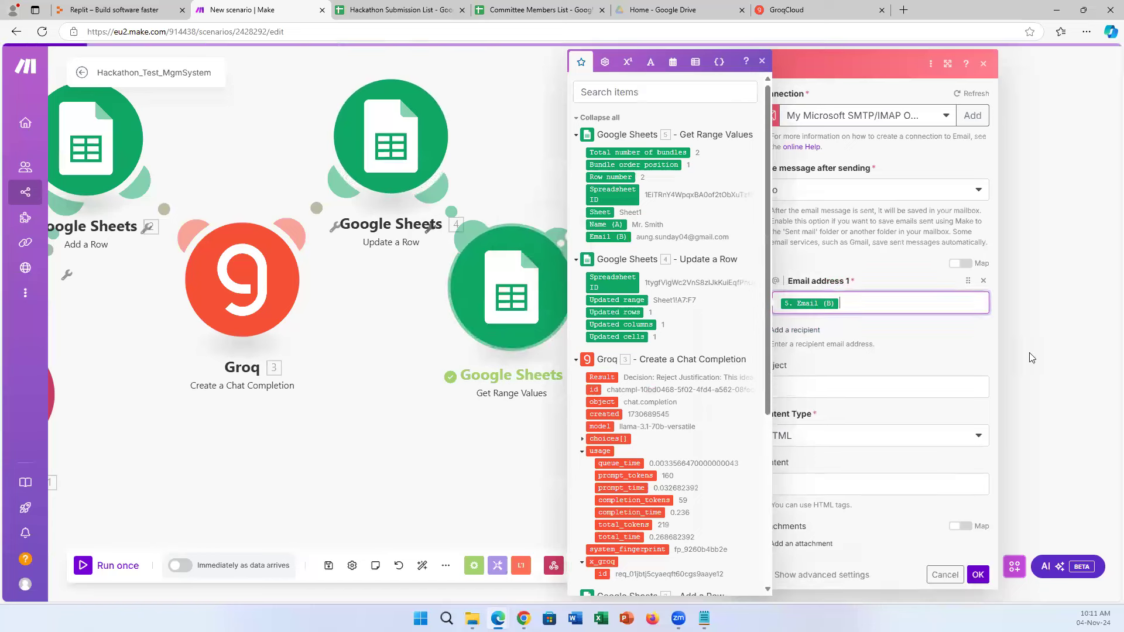
left_click(873, 388)
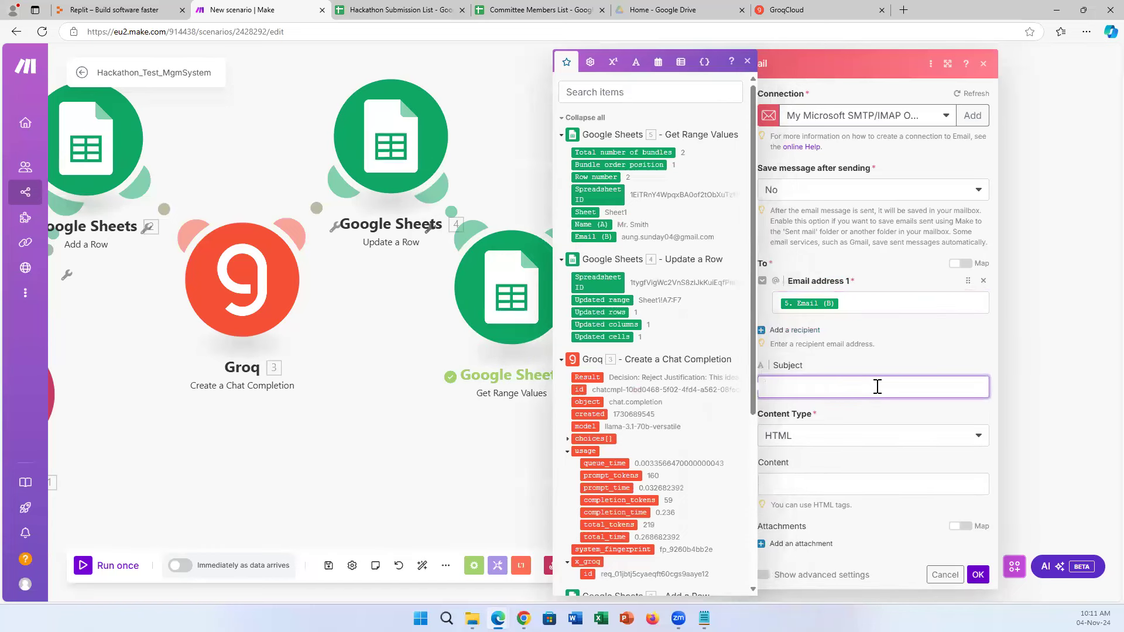
type("New")
type("Hackathon Idea Submission Alert!")
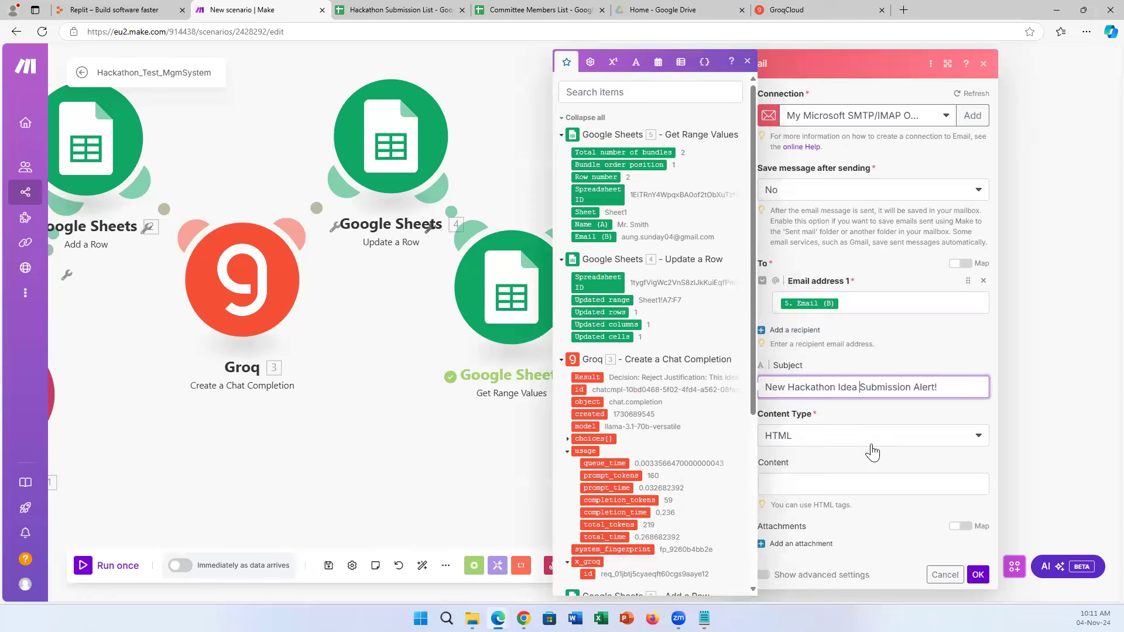
left_click(856, 487)
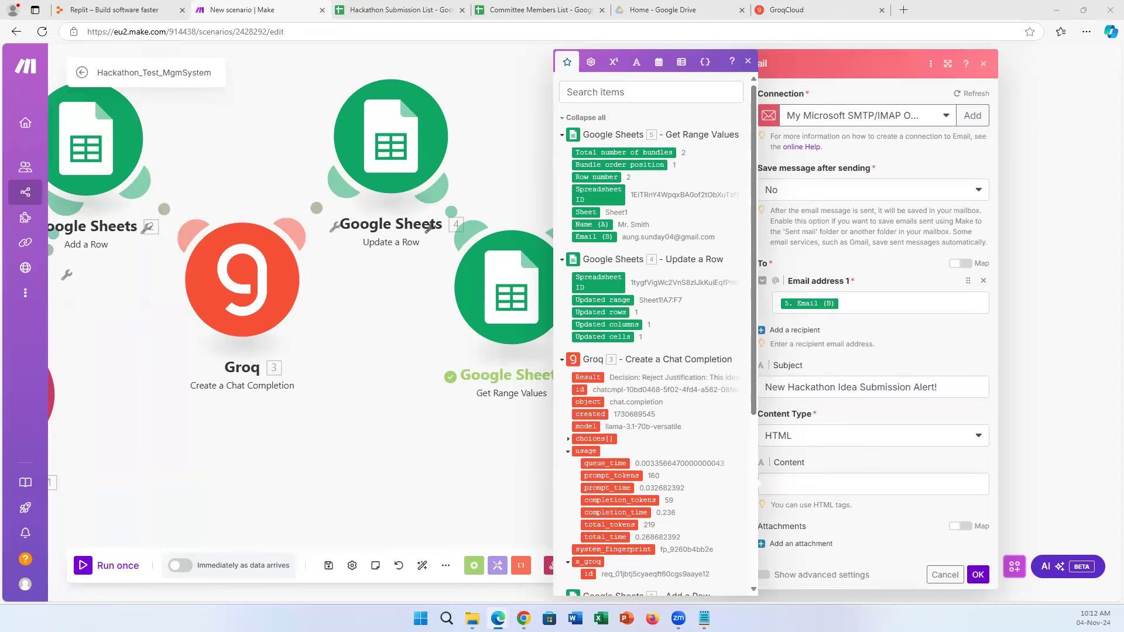
left_click(848, 482)
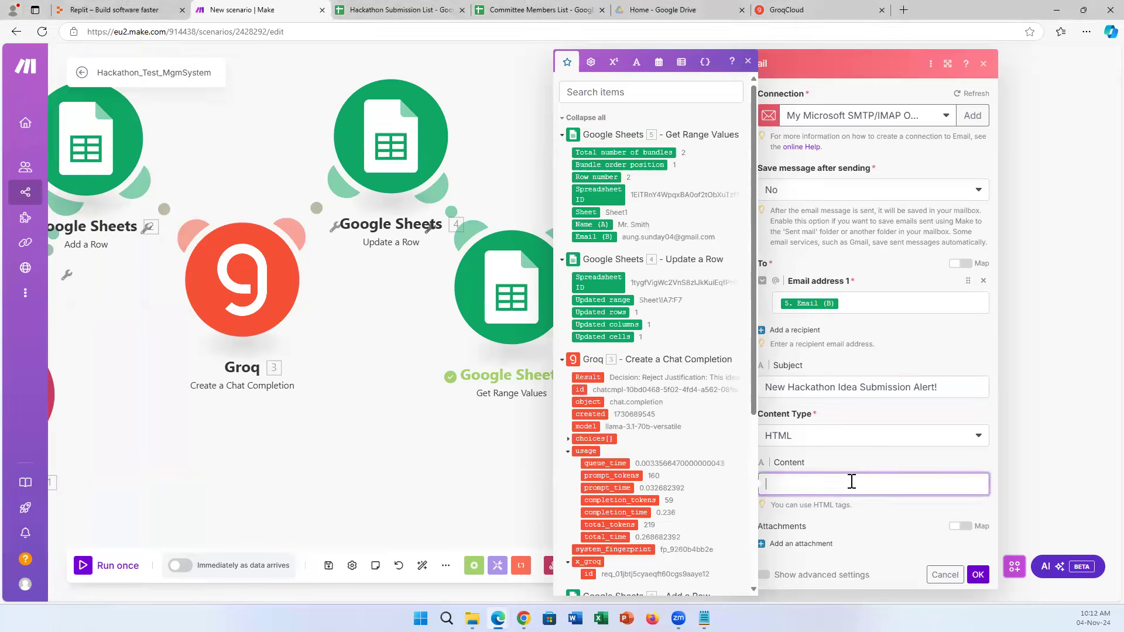
Paste the prepared HTML review-request body into Content and widen the settings panel.
key("ctrl+v")
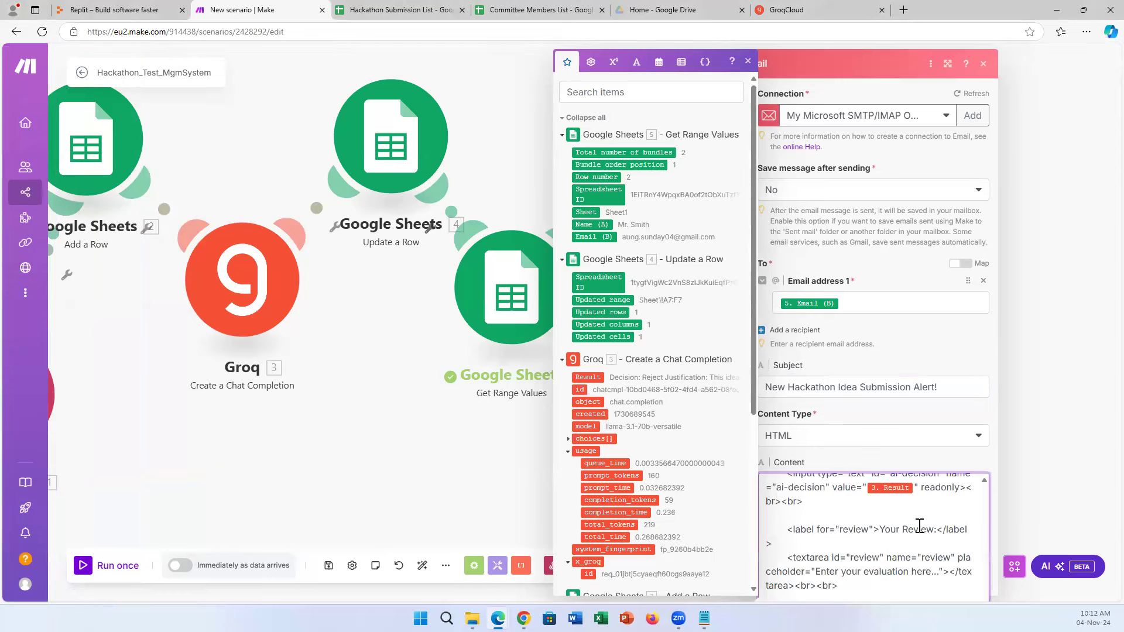
scroll(919, 526, "up", 5)
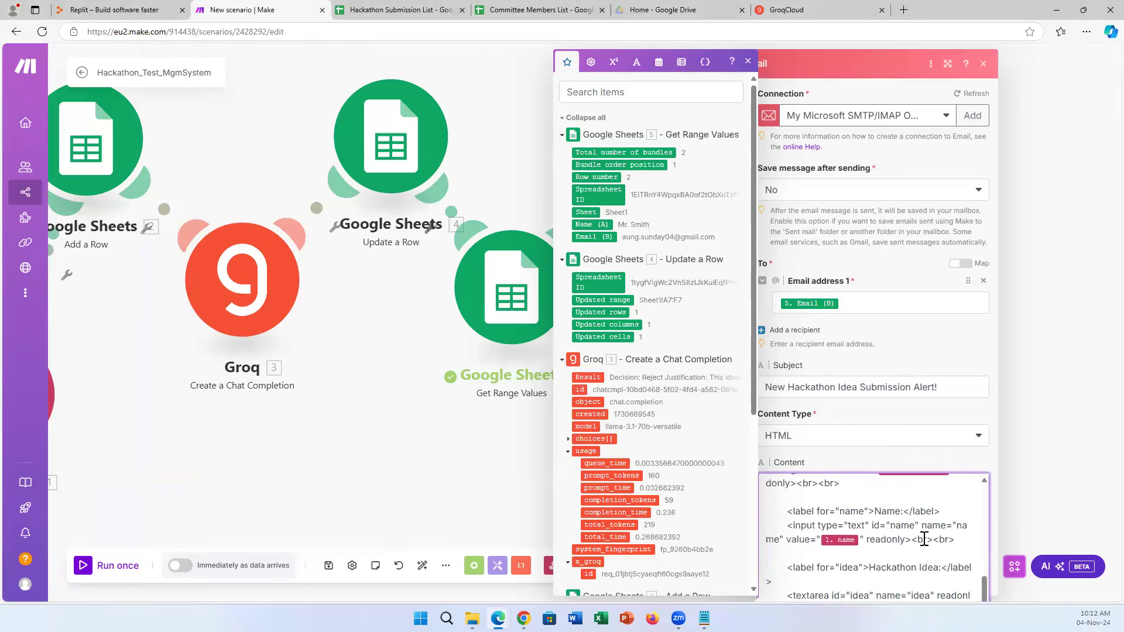
scroll(923, 540, "up", 3)
scroll(924, 541, "up", 8)
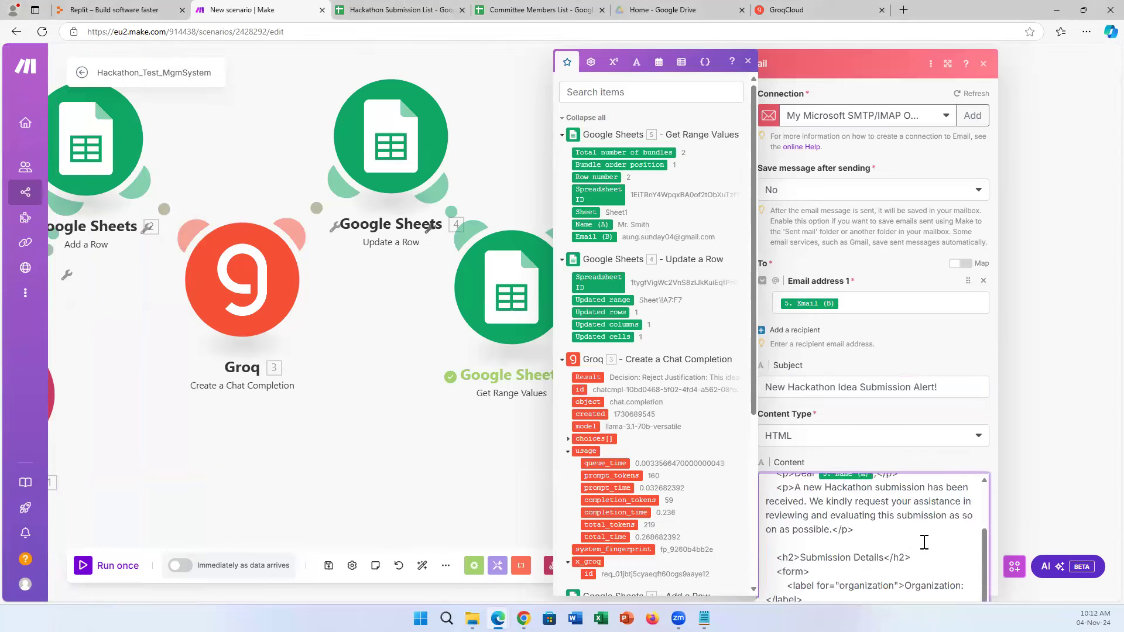
left_click(948, 63)
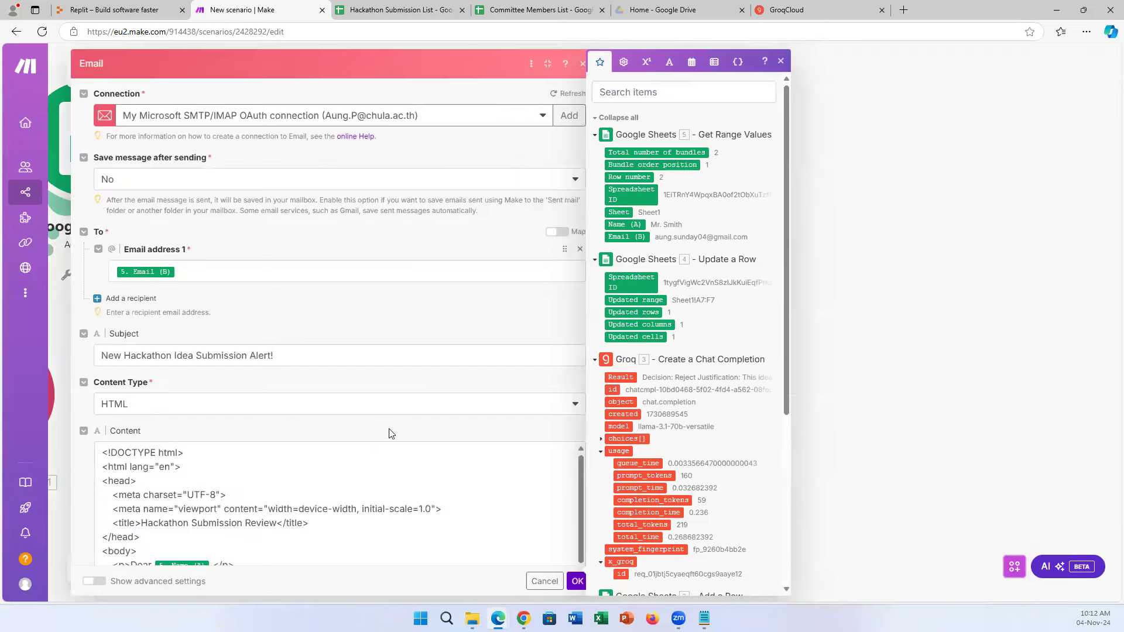
scroll(389, 431, "down", 3)
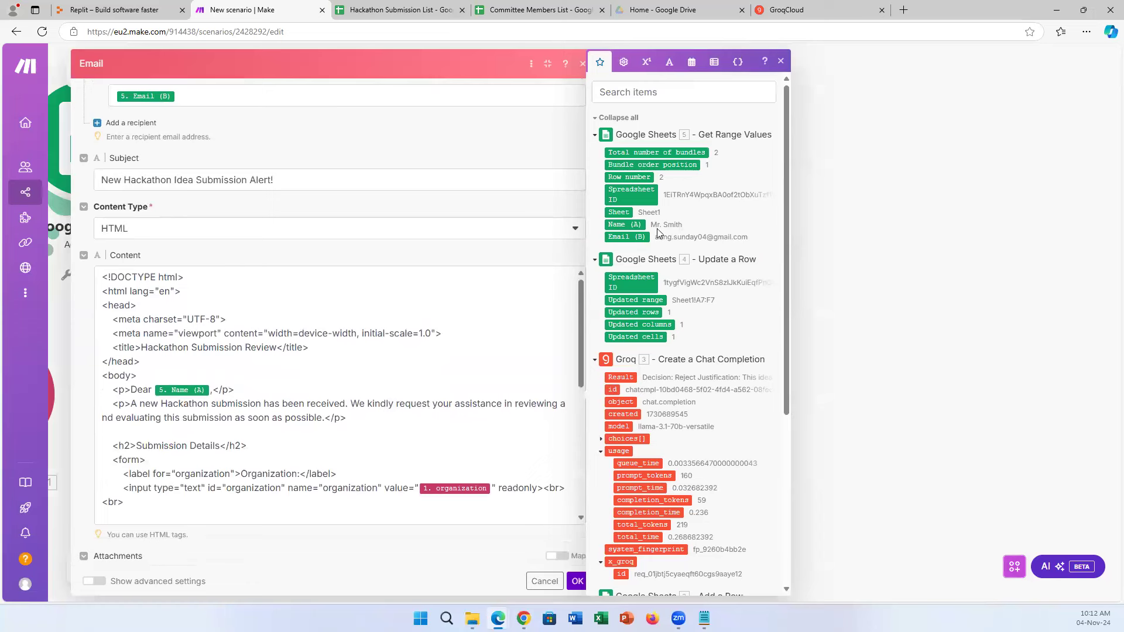
Replace the greeting's old name with the mapped Name (A) after 'Dear'.
left_click(207, 388)
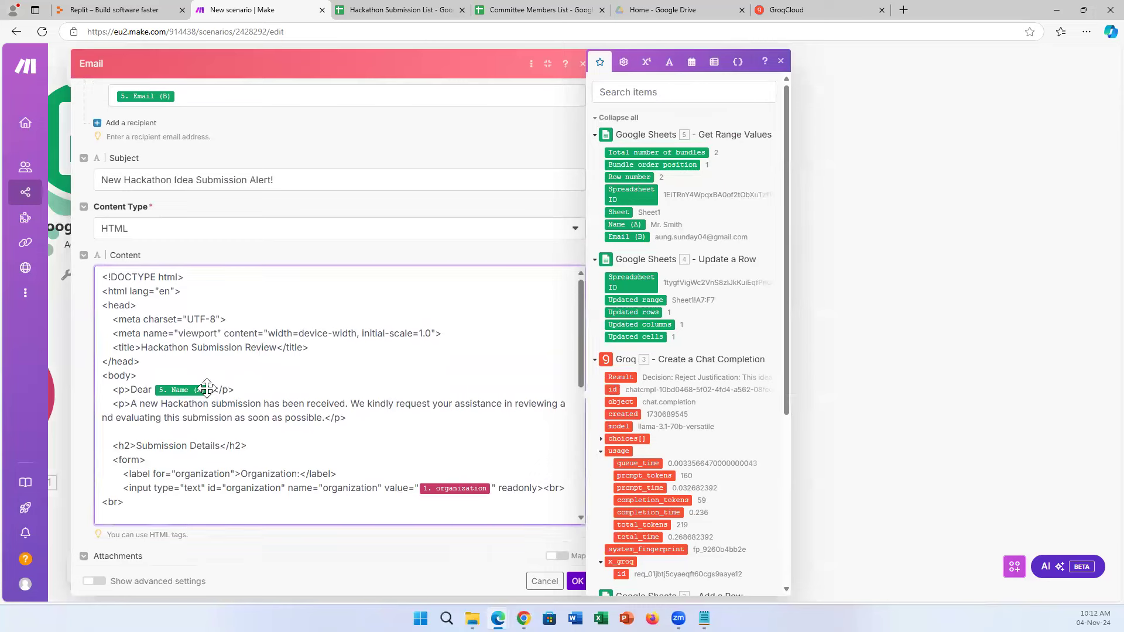
type(",")
key("BackSpace")
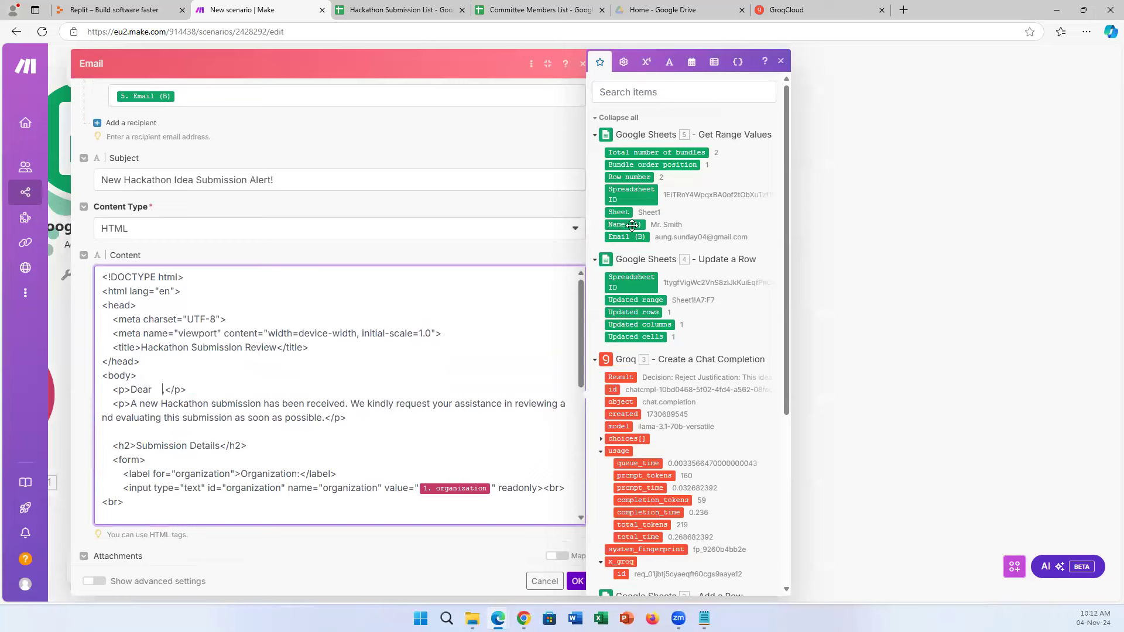
left_click_drag(630, 225, 157, 391)
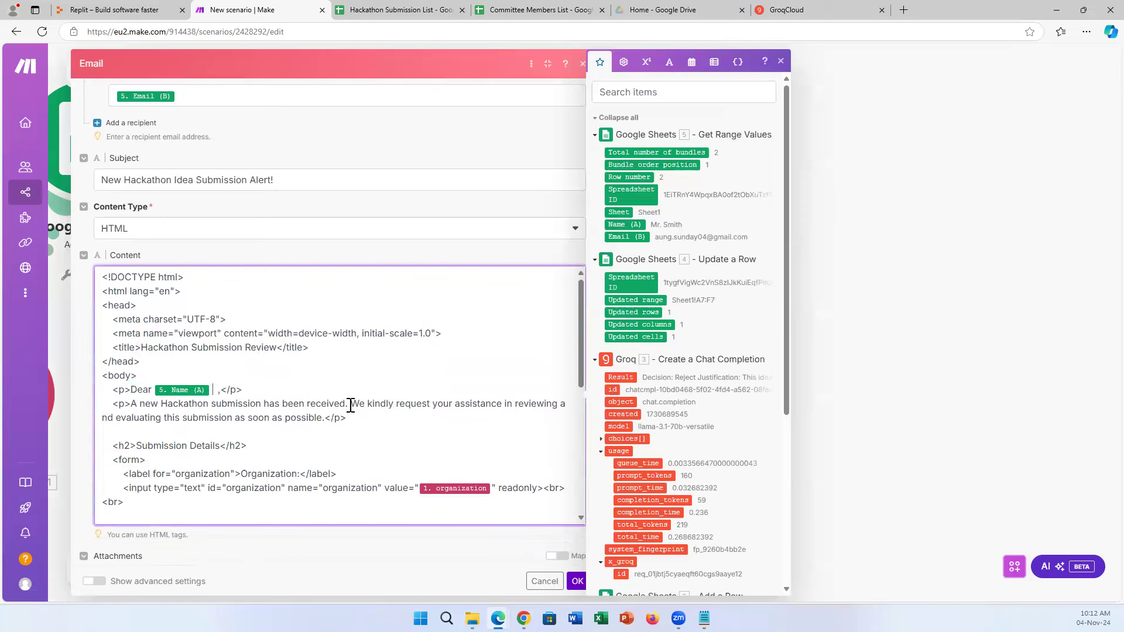
Replace the old organization value with the webhook's organization field.
scroll(272, 381, "down", 1)
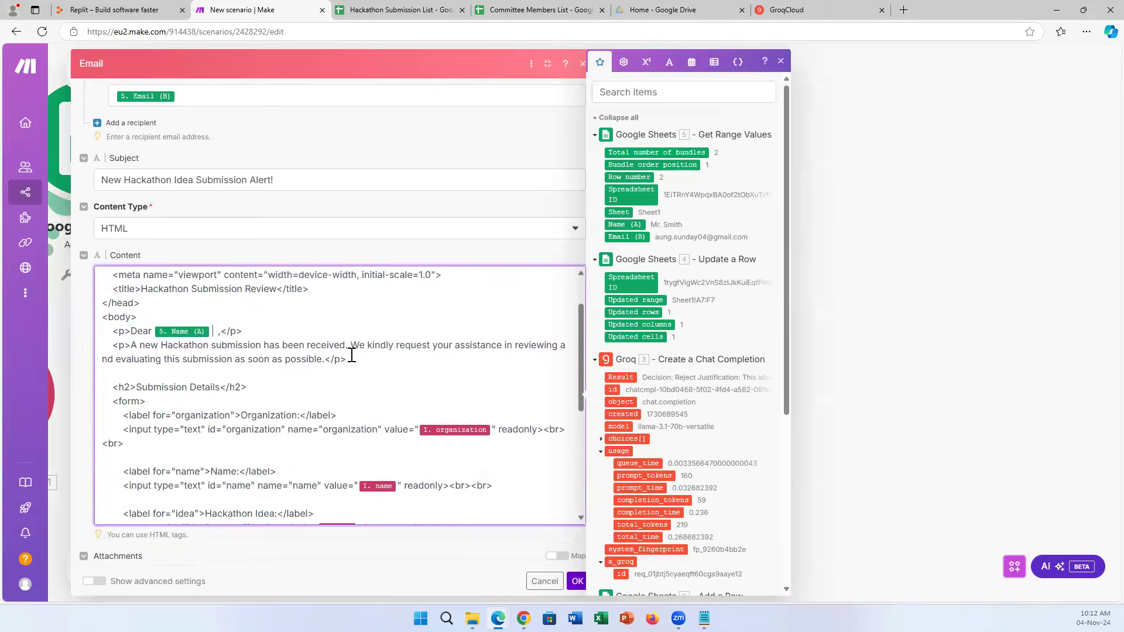
left_click(492, 431)
key("BackSpace")
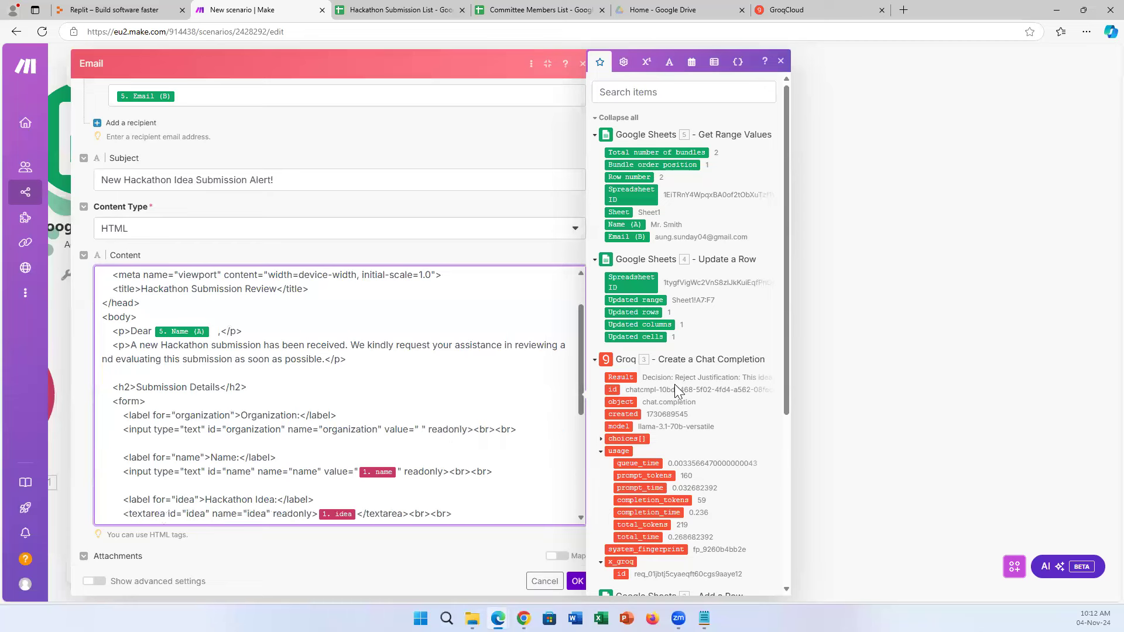
scroll(686, 423, "down", 1)
scroll(686, 423, "down", 4)
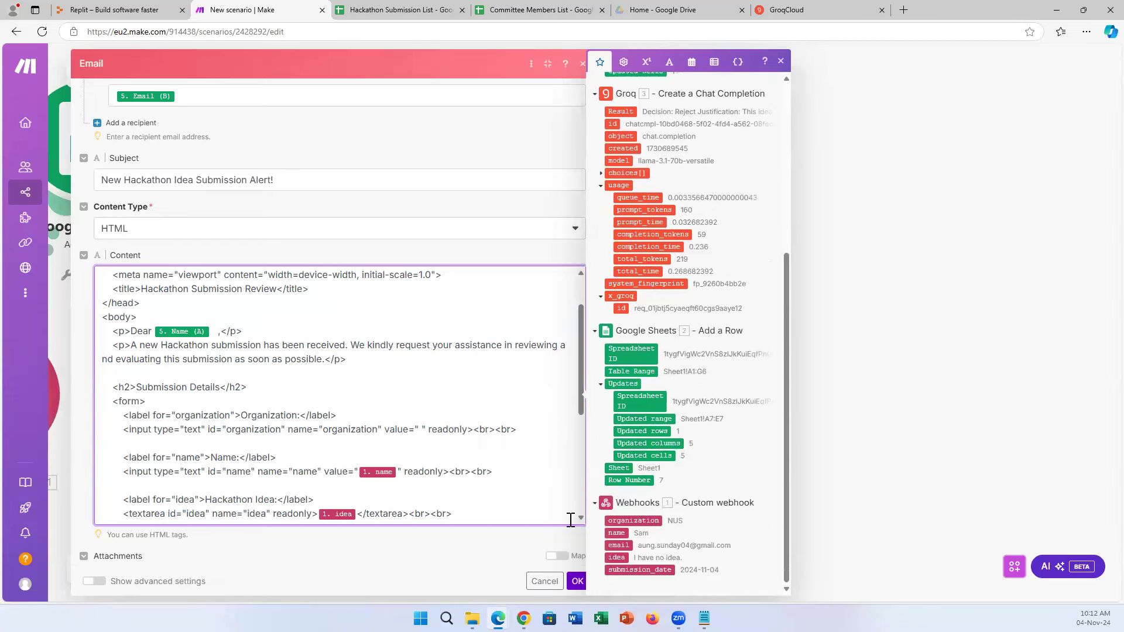
left_click_drag(633, 520, 420, 430)
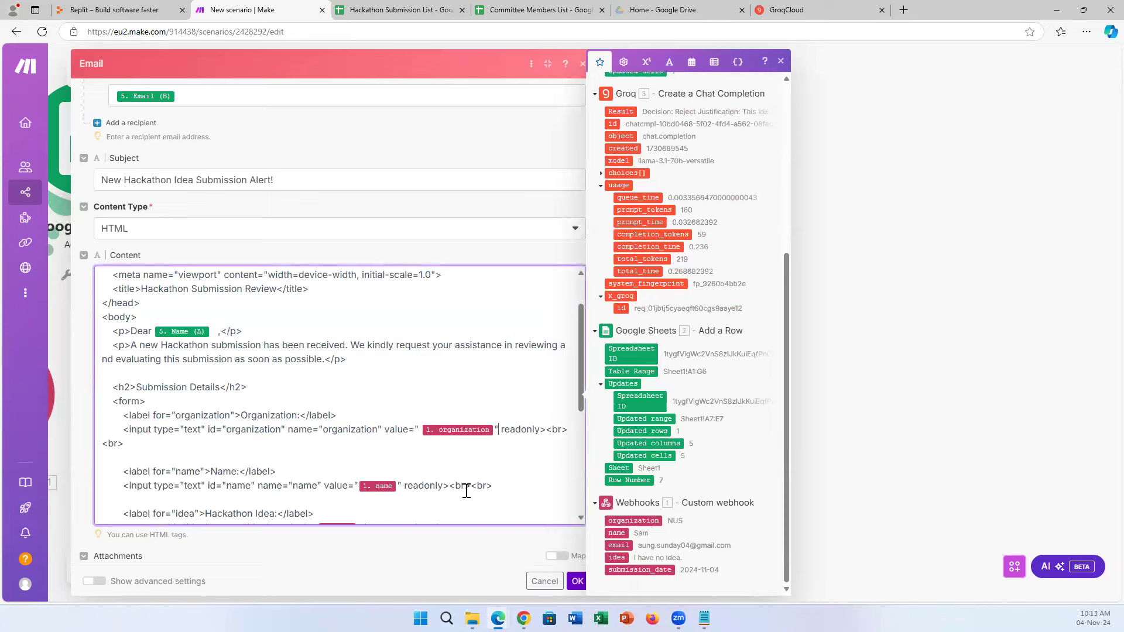
scroll(467, 487, "down", 2)
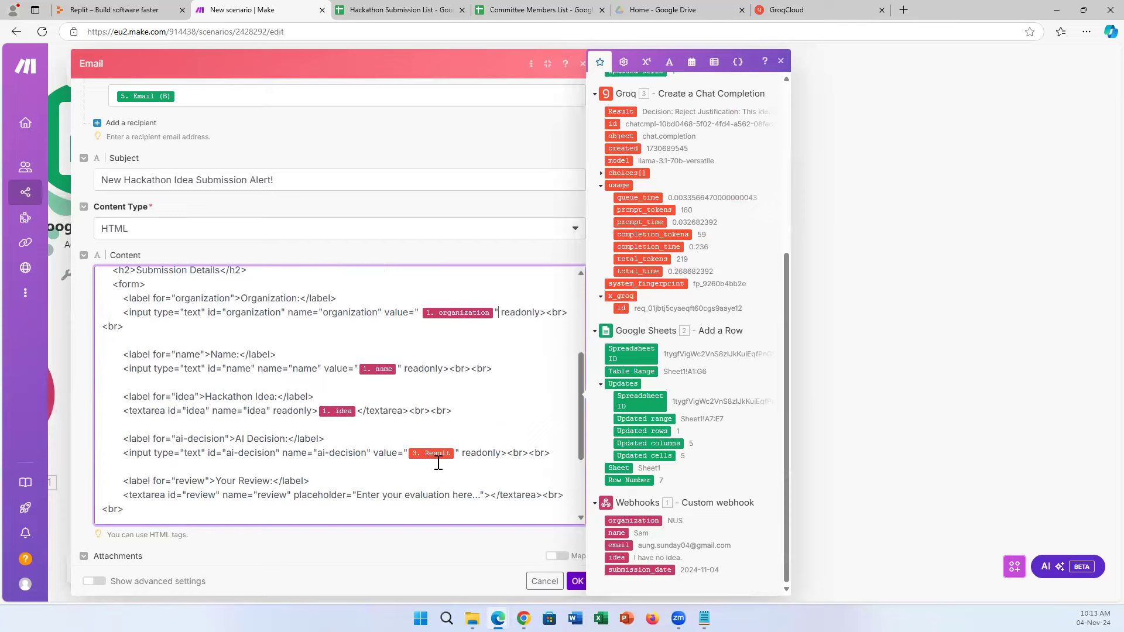
scroll(693, 357, "up", 2)
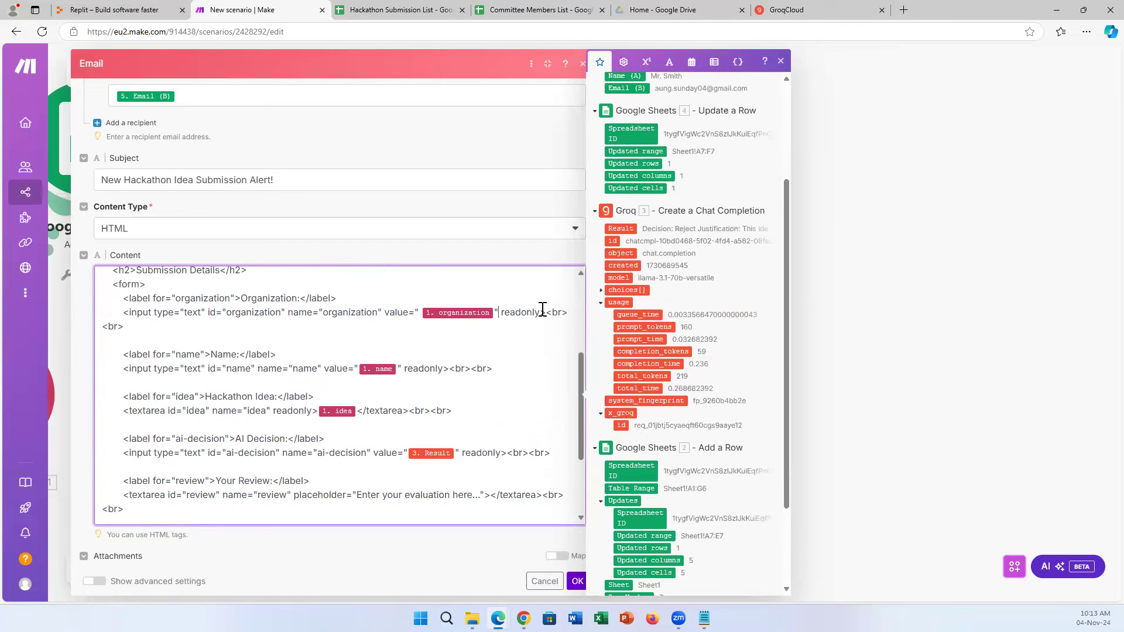
scroll(476, 396, "down", 3)
Review the HTML Content of the Send an Email module and confirm its settings with OK.
left_click(780, 62)
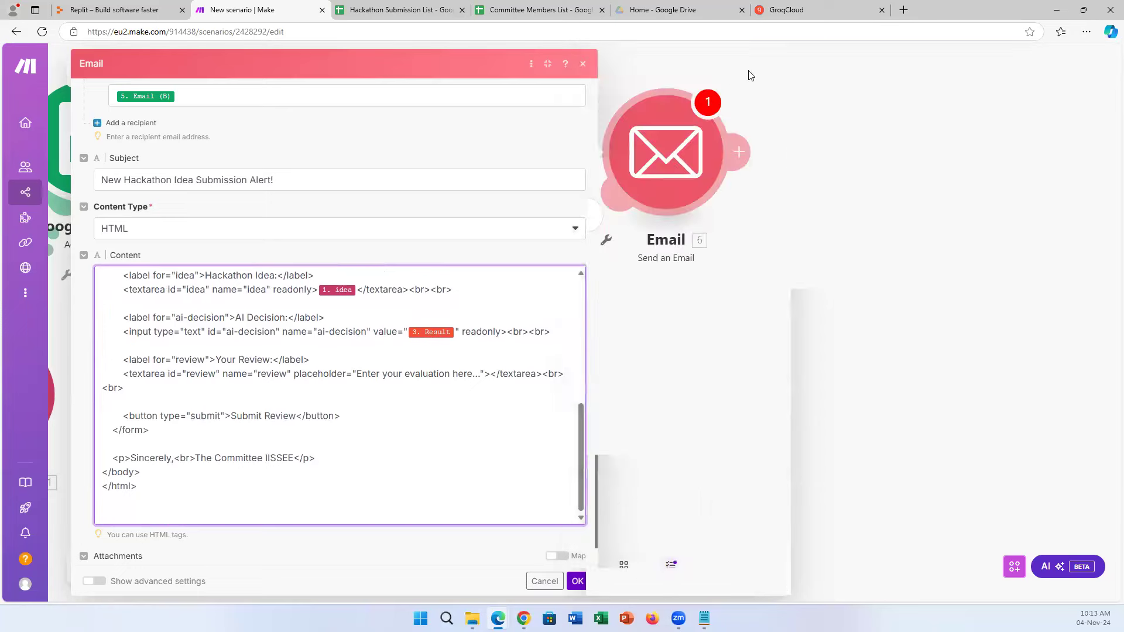
left_click(780, 63)
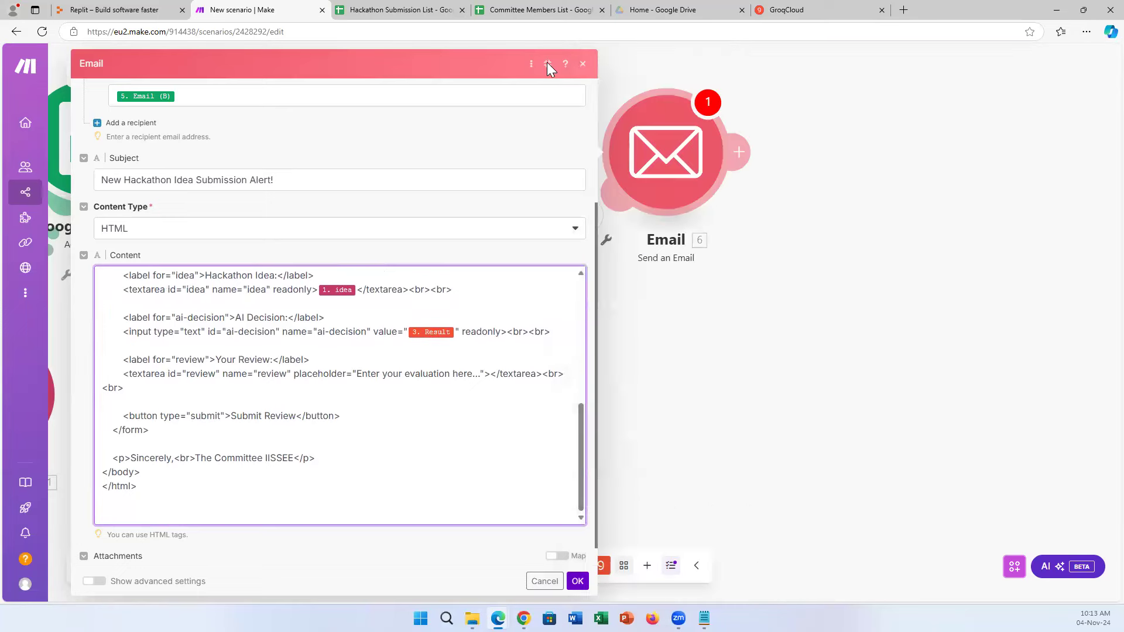
left_click(547, 63)
scroll(881, 404, "down", 3)
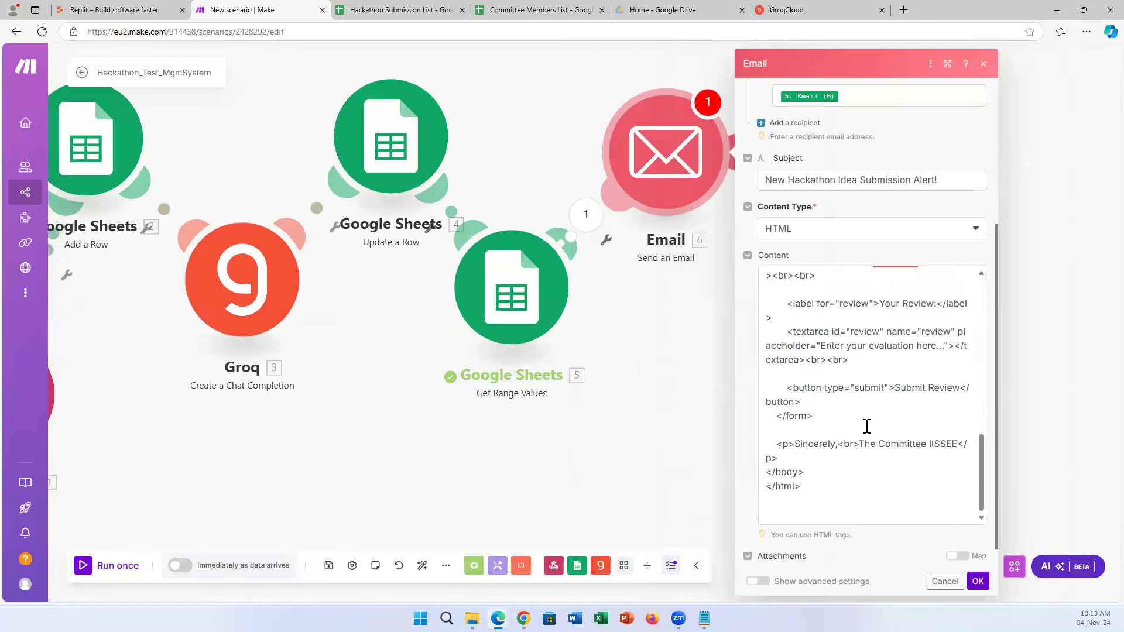
scroll(867, 426, "up", 3)
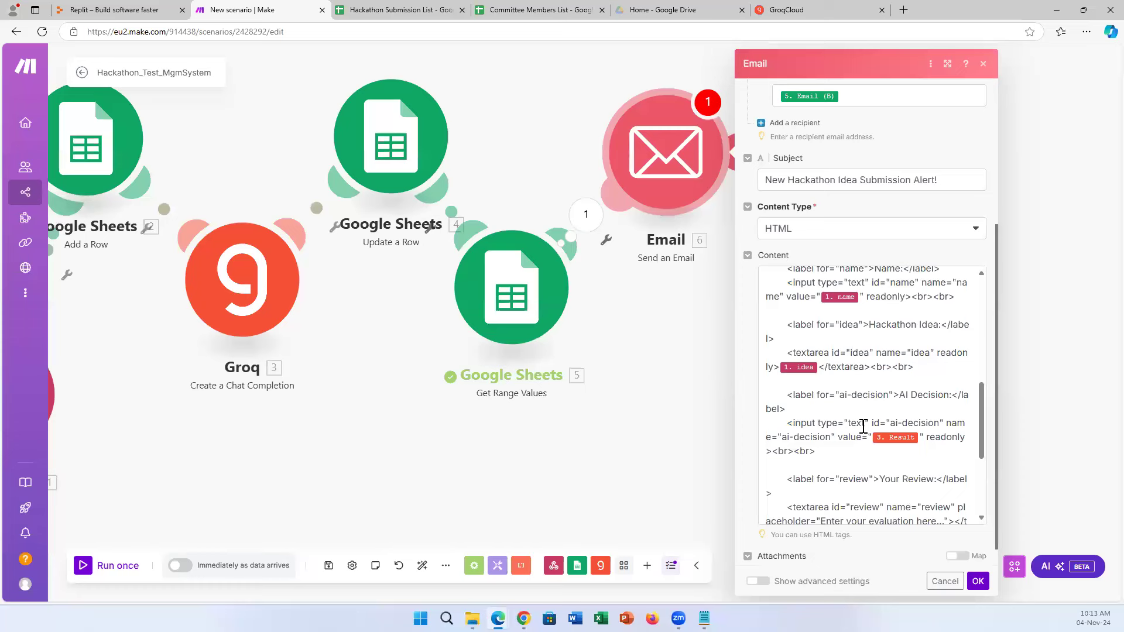
scroll(883, 450, "up", 2)
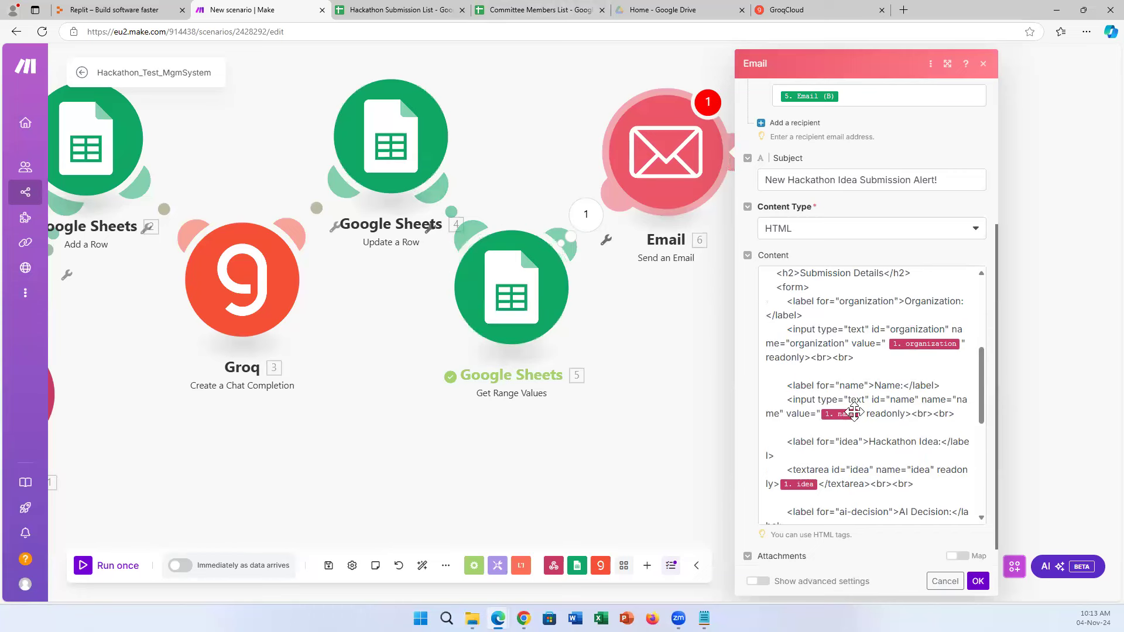
scroll(896, 422, "up", 2)
scroll(899, 426, "up", 2)
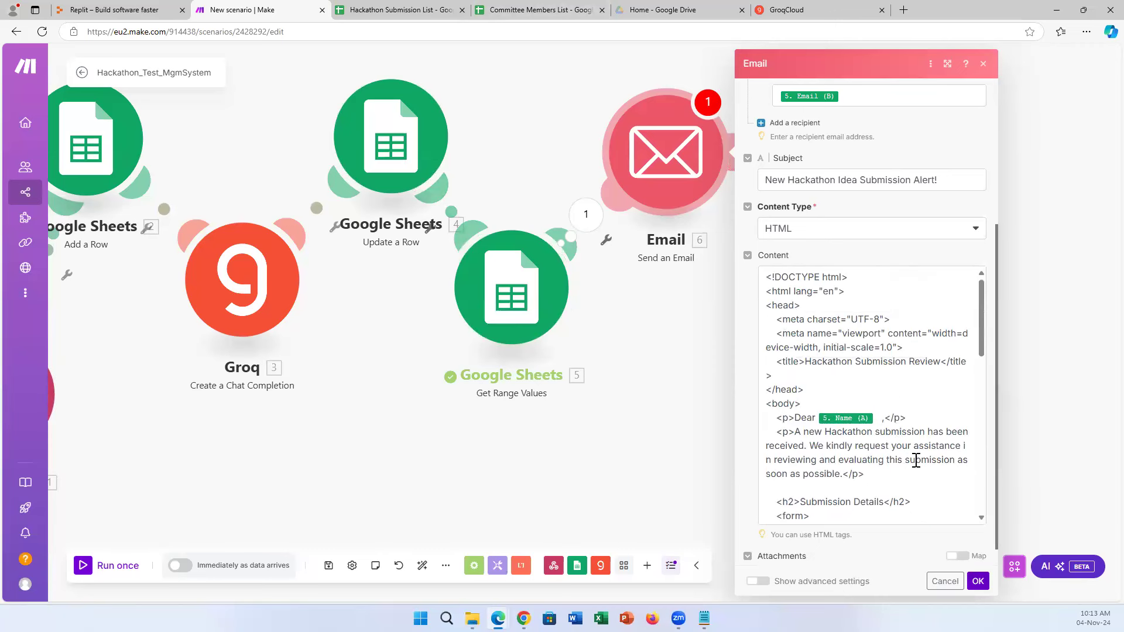
left_click(977, 581)
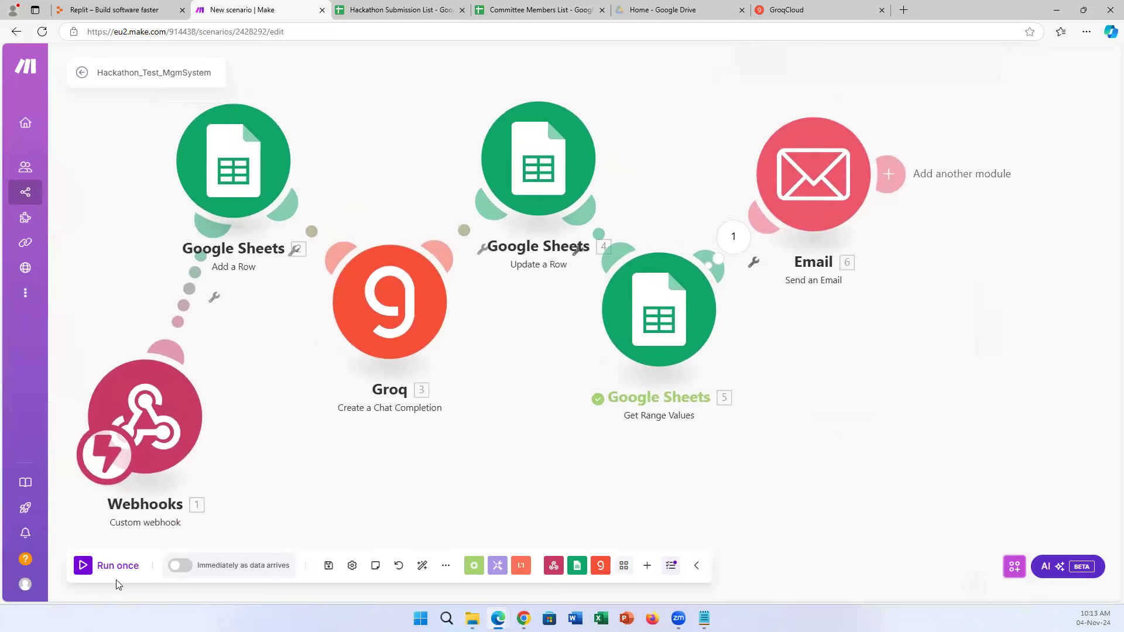
Set the scenario to run immediately as data arrives.
left_click(94, 574)
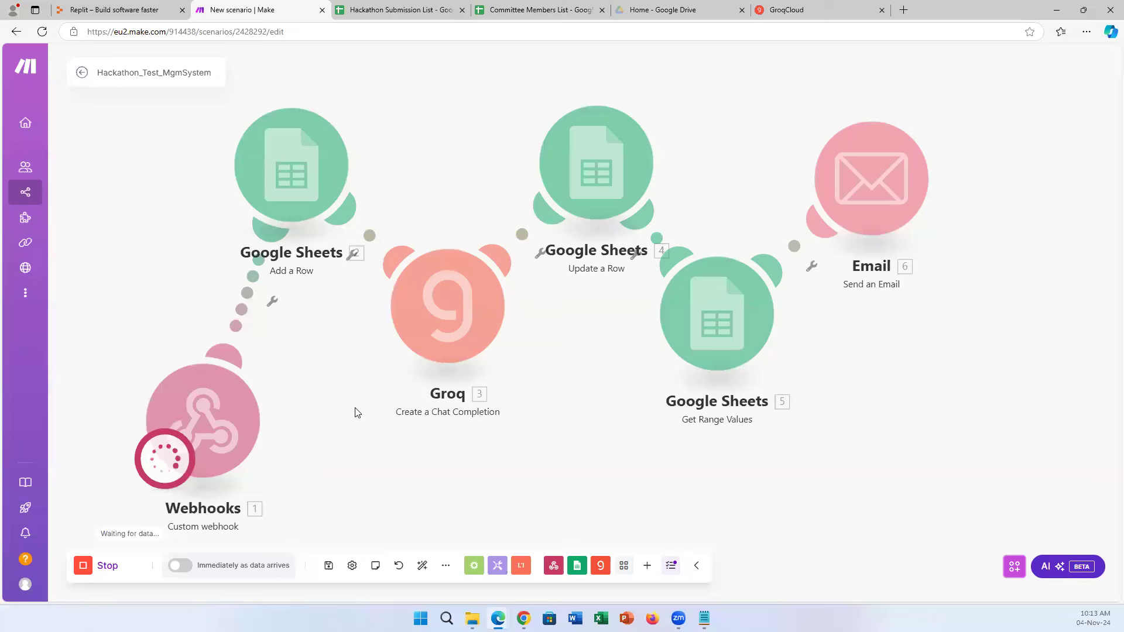
left_click(179, 565)
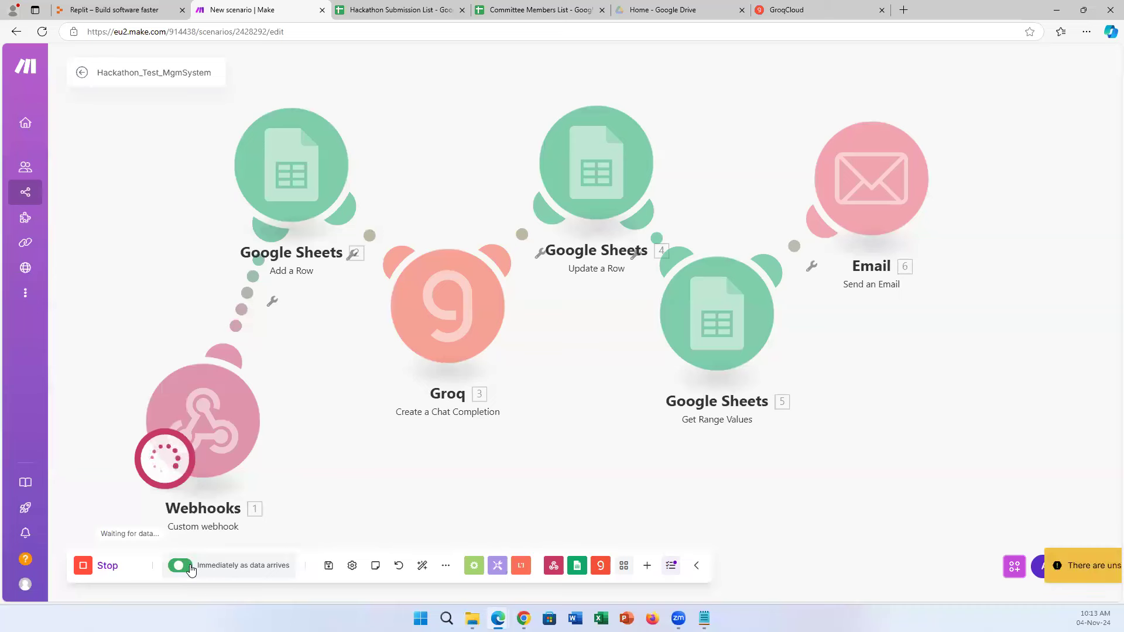
left_click(444, 502)
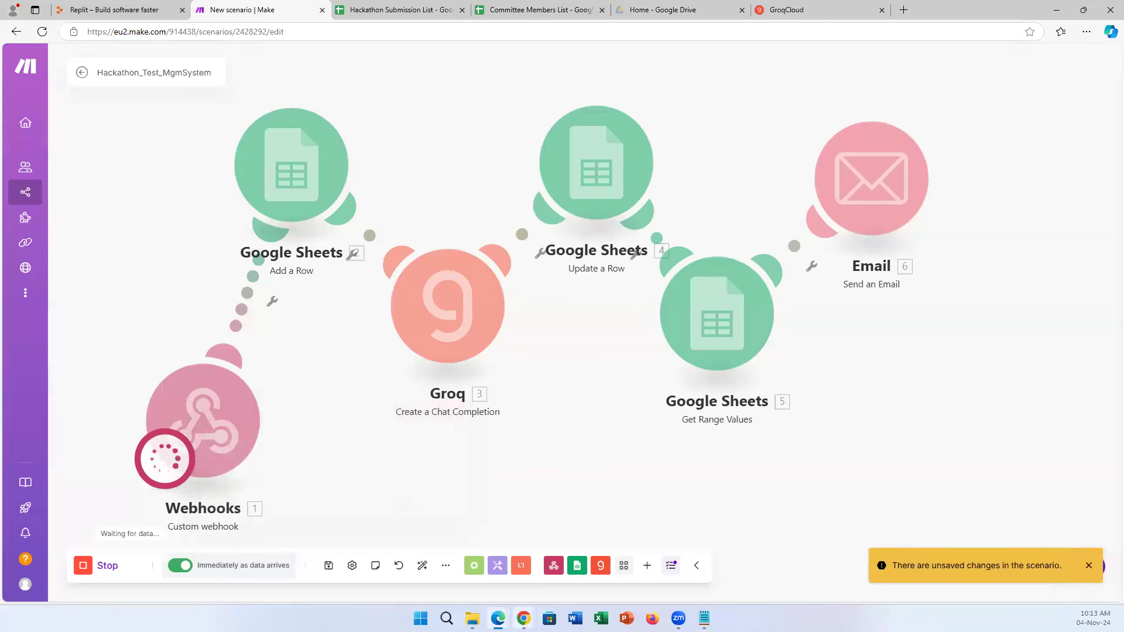
Save the scenario and bring the Replit project window forward.
mouse_move(523, 619)
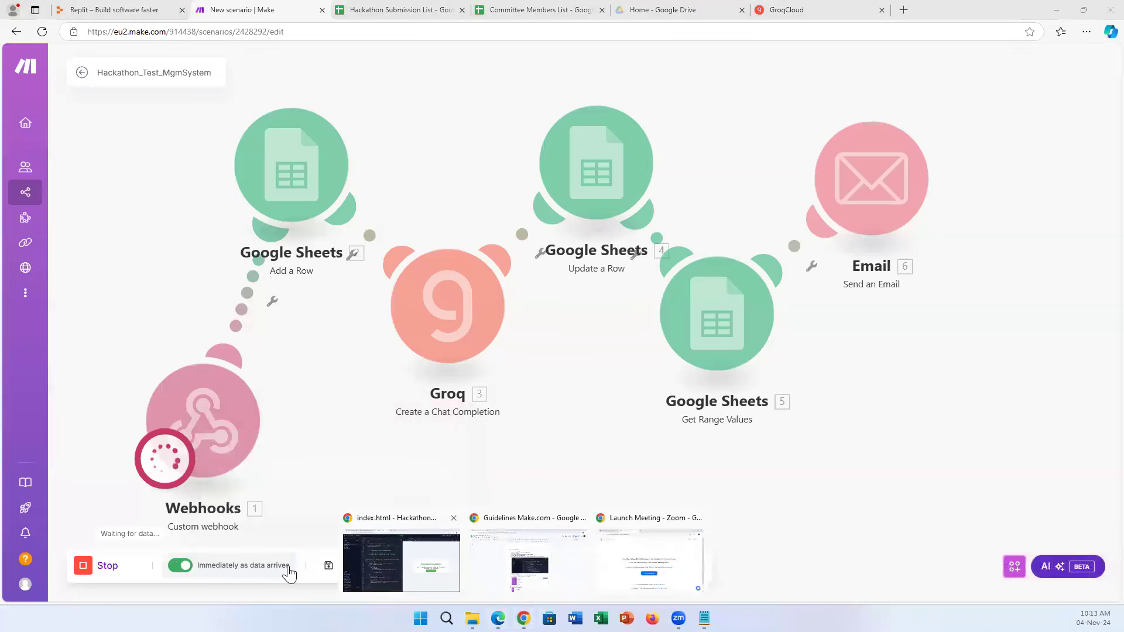
left_click(330, 571)
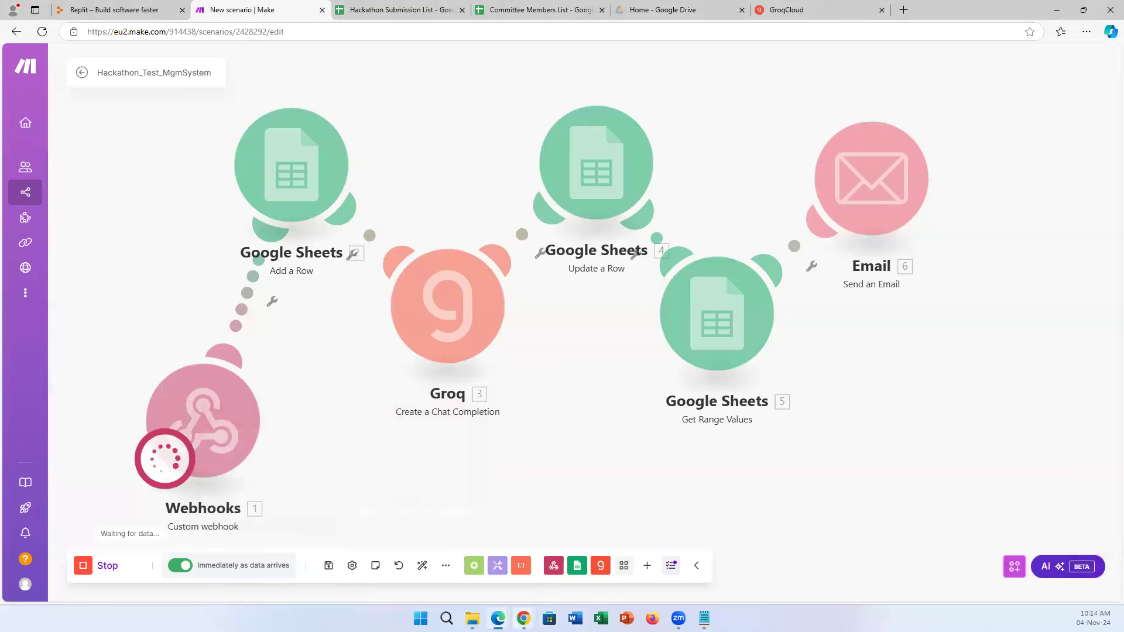
mouse_move(523, 618)
left_click(427, 573)
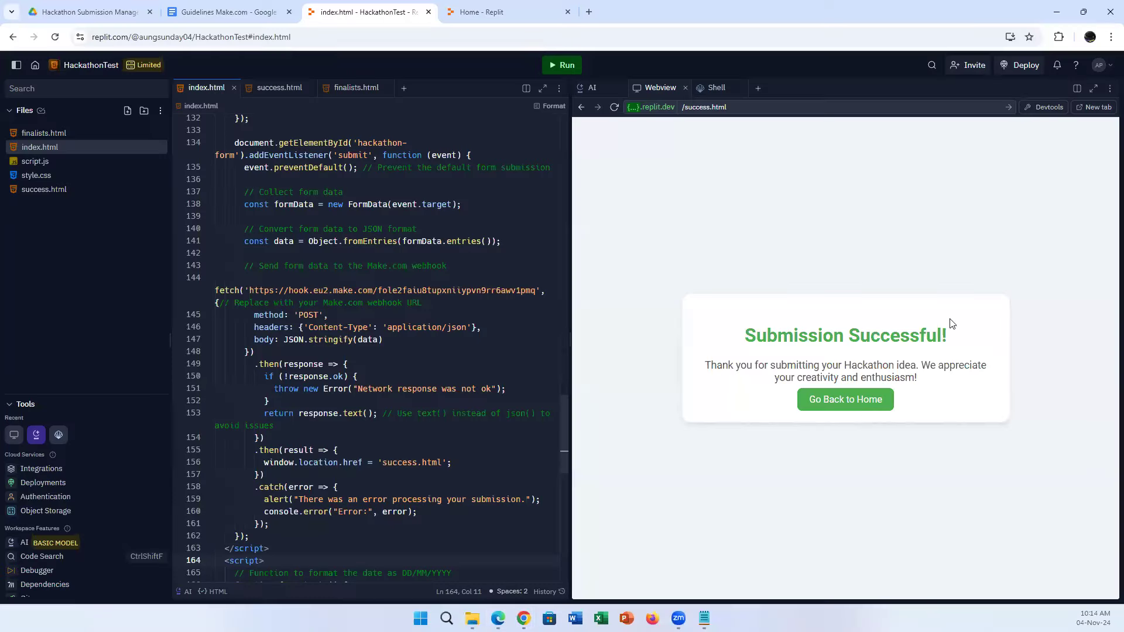
Back on the submission form, enter Organization NTU, the student's name and saved email address.
left_click(851, 403)
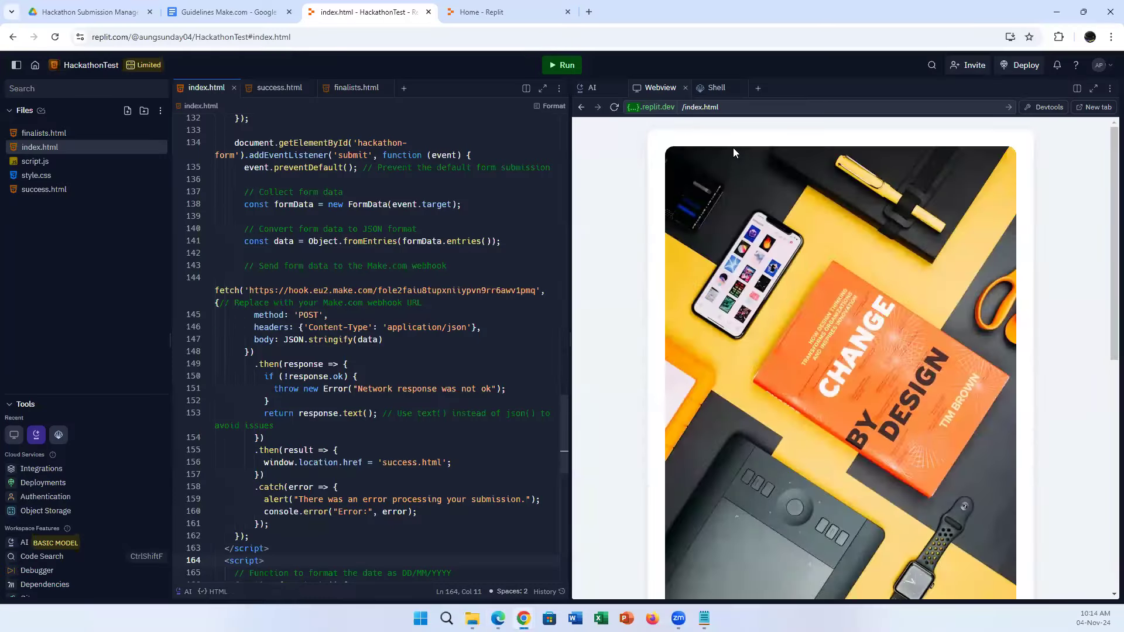
scroll(767, 398, "down", 9)
left_click(757, 300)
type("NTU")
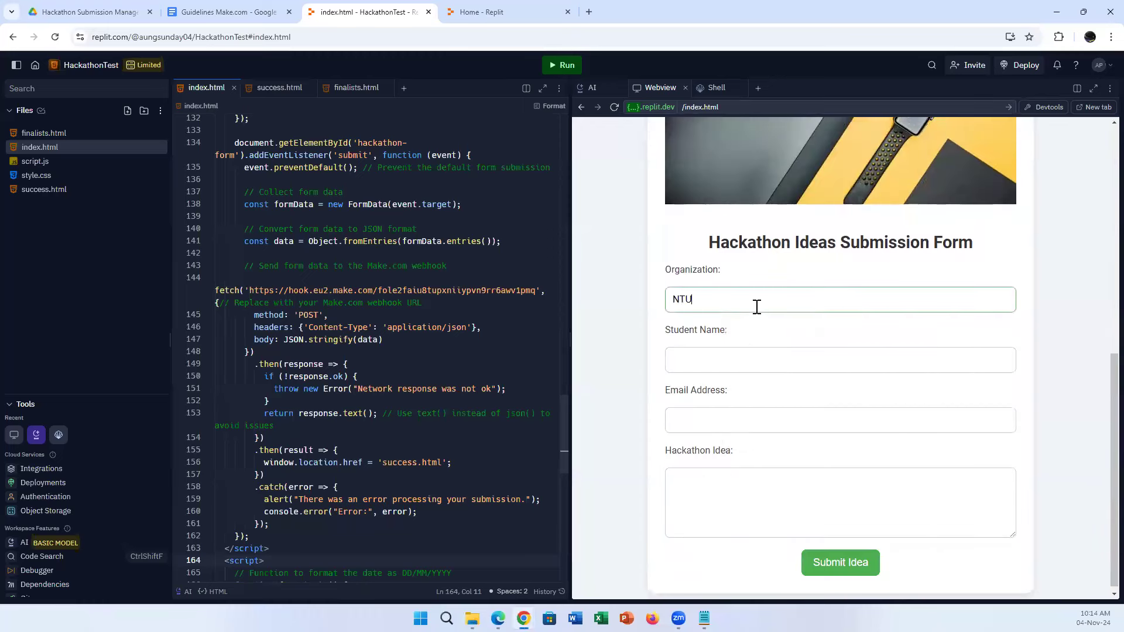
key("Tab")
type("ap")
key("Tab")
type("au")
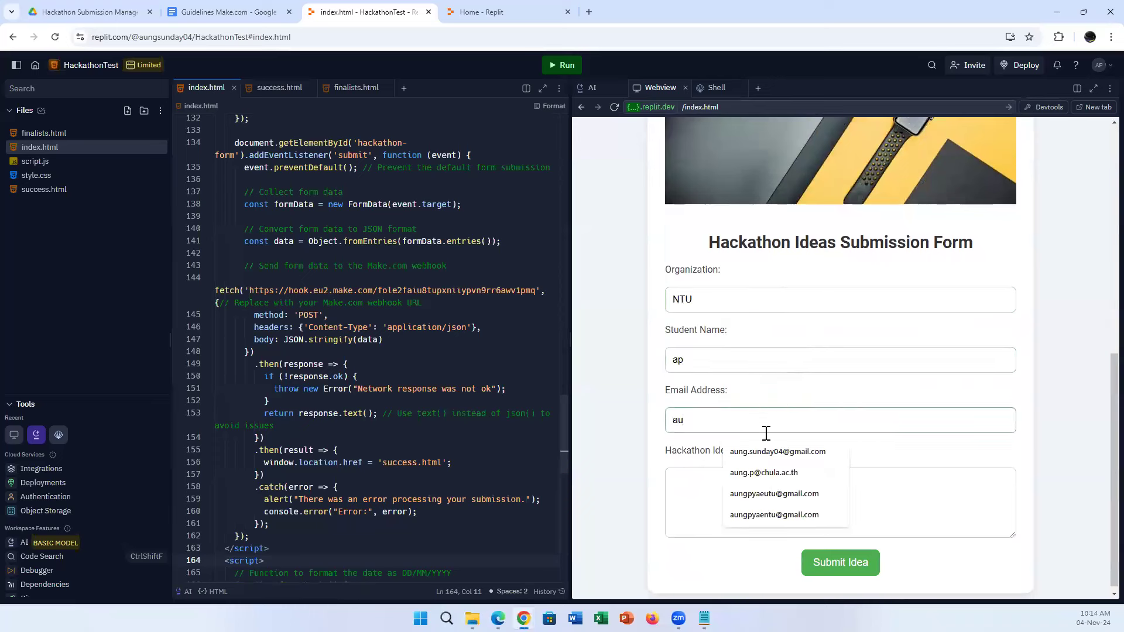
left_click(763, 452)
Submit the hackathon idea 'I am still thinking' and switch back to the Make scenario.
left_click(741, 498)
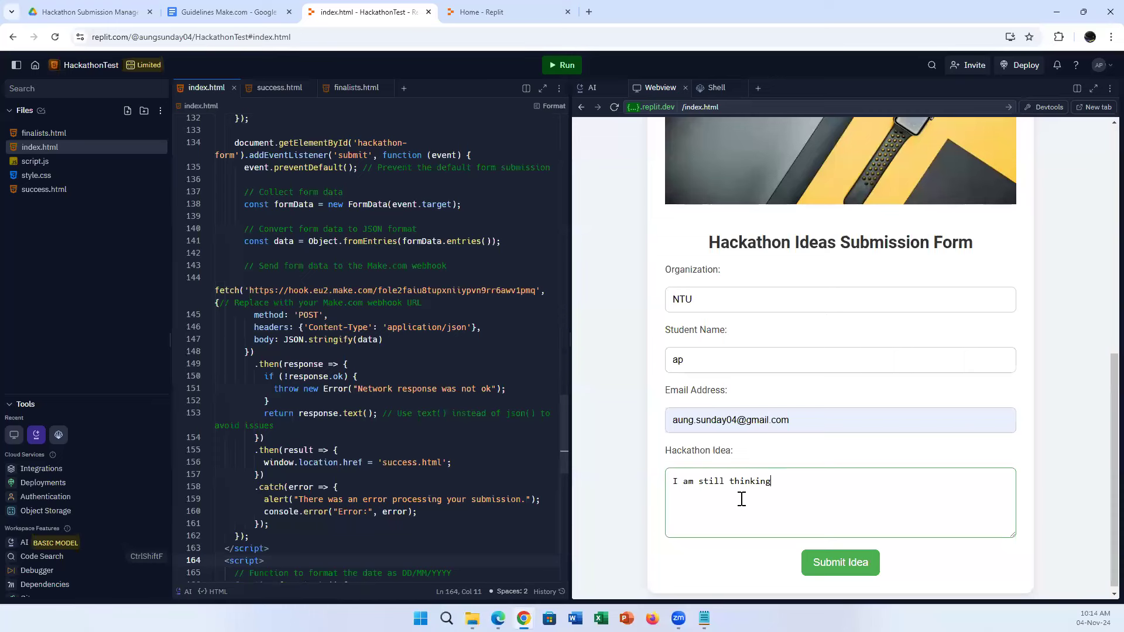
left_click(838, 562)
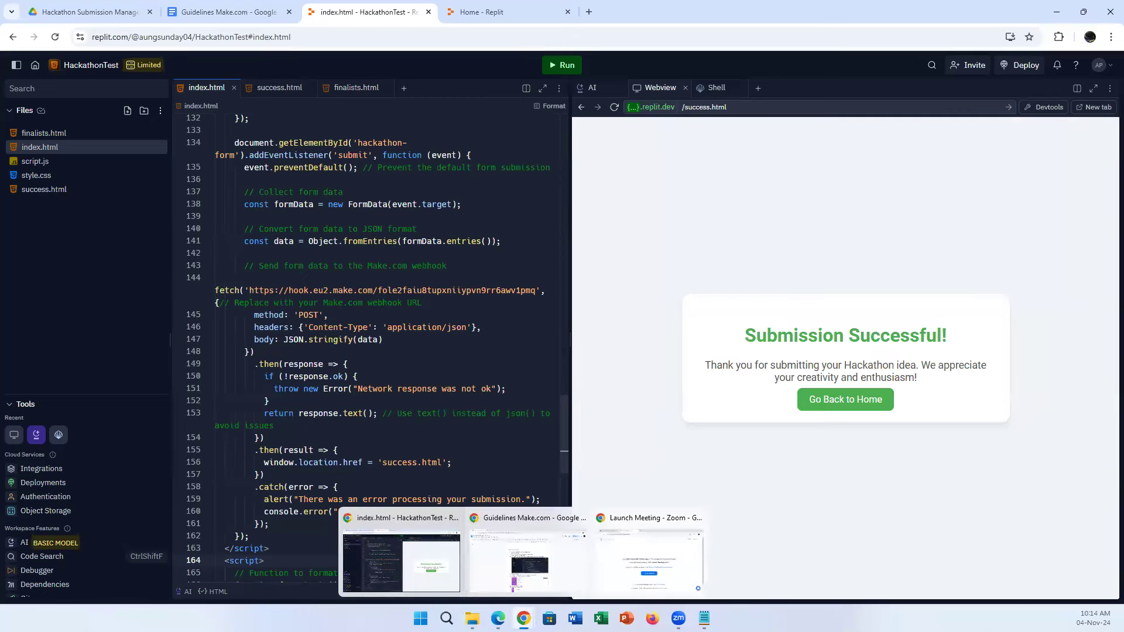
left_click(470, 576)
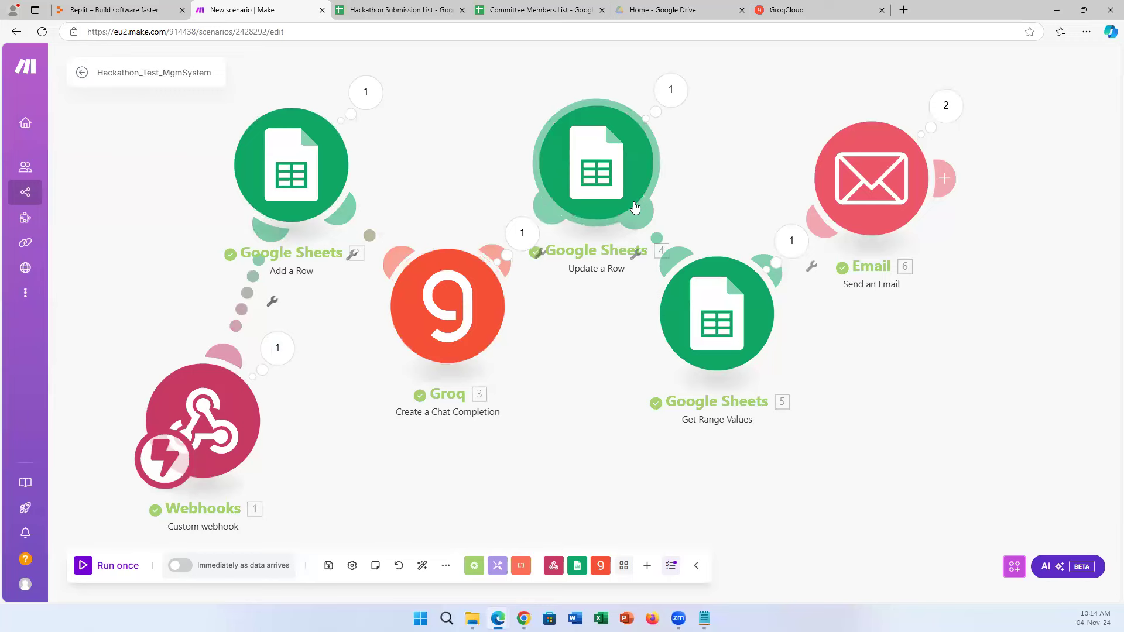
left_click(407, 8)
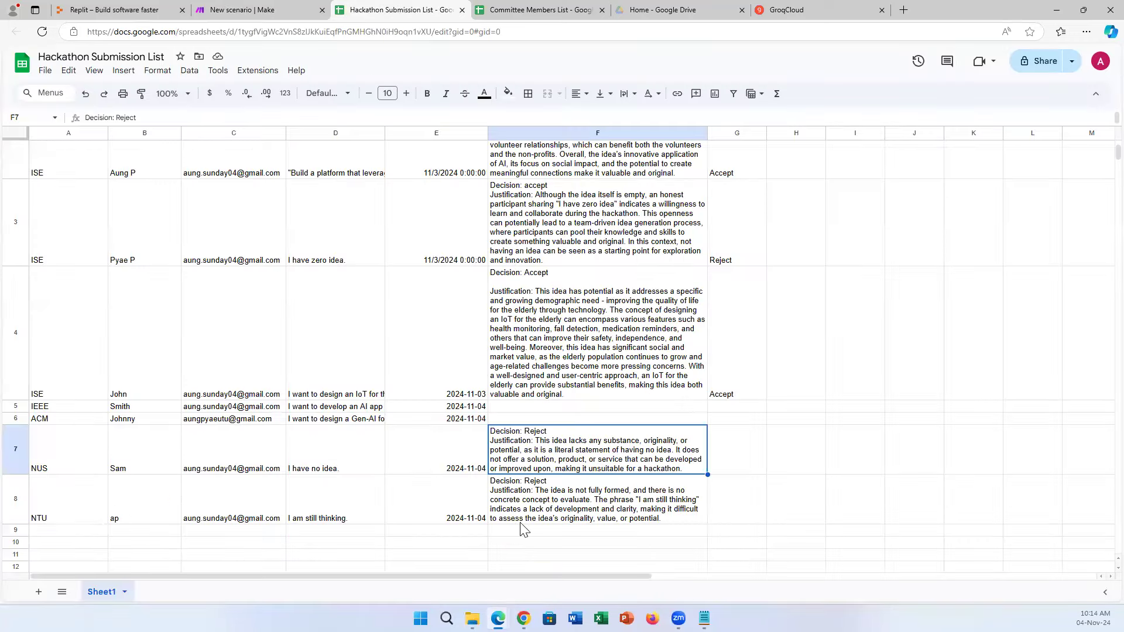
left_click(562, 516)
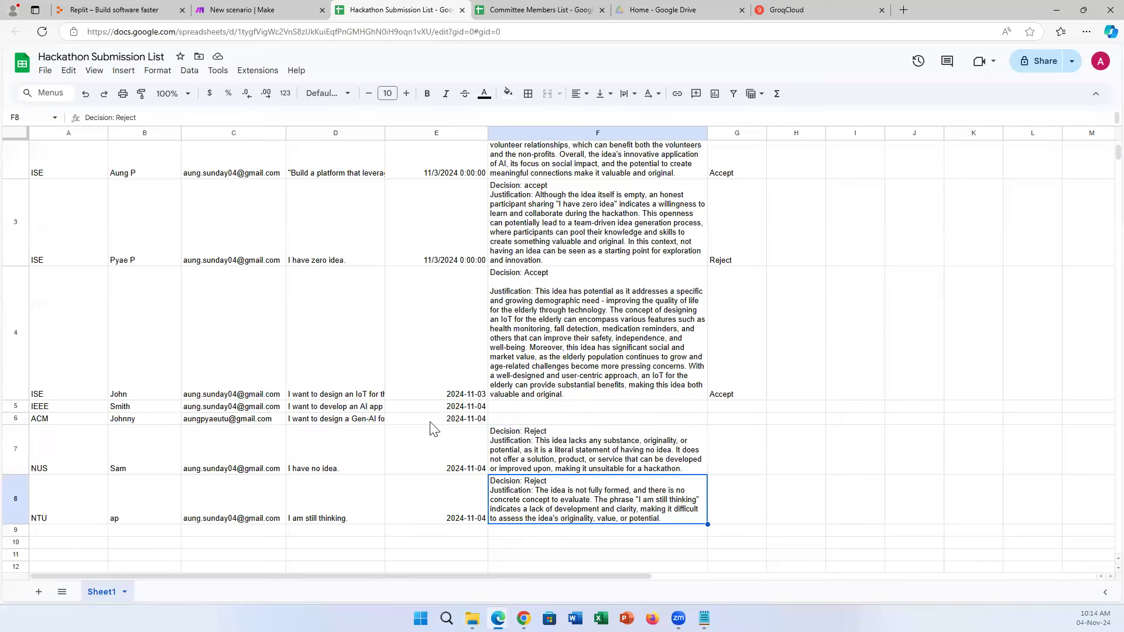
left_click(258, 10)
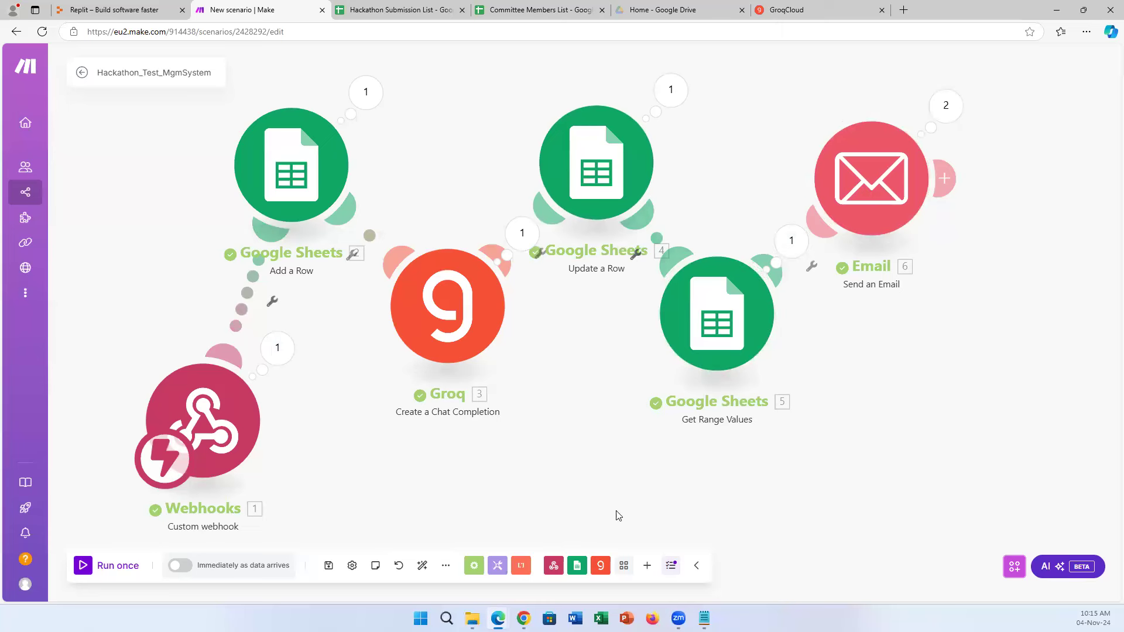
mouse_move(523, 618)
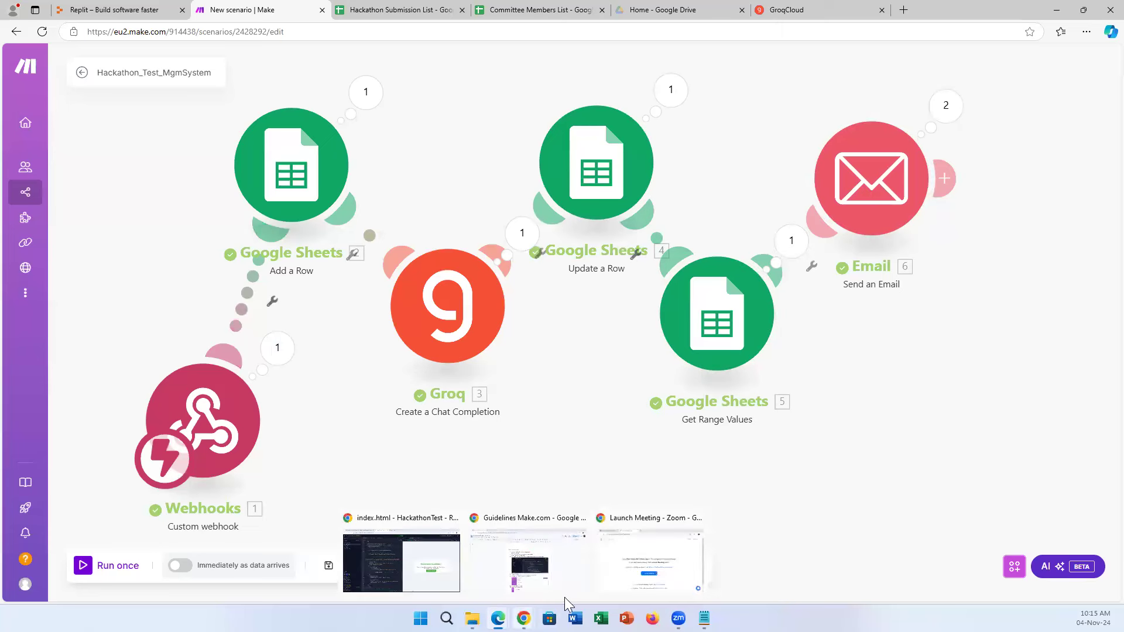
left_click(663, 587)
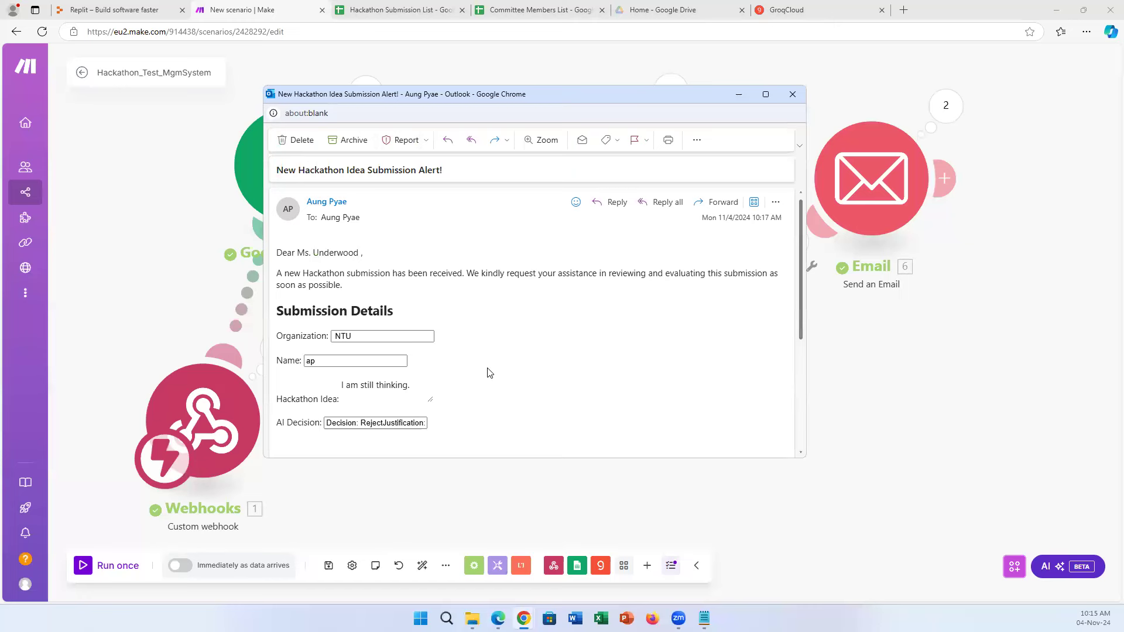
Read the Outlook alert showing NTU's idea and the Reject decision, then close it.
scroll(376, 283, "down", 1)
scroll(354, 302, "up", 1)
scroll(356, 316, "down", 1)
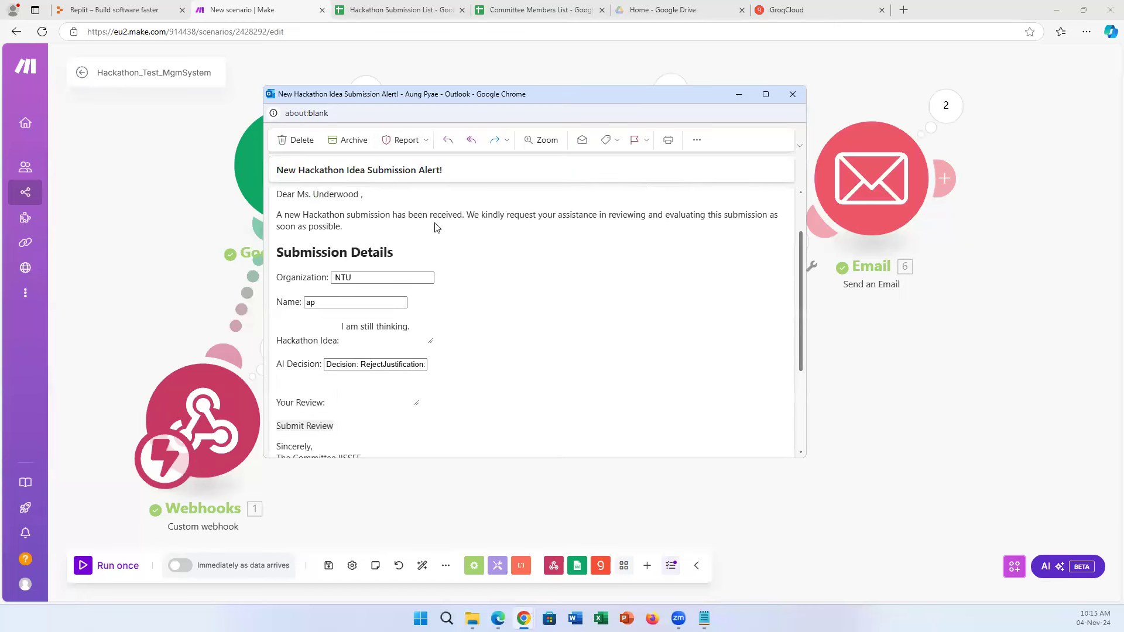
scroll(427, 364, "down", 2)
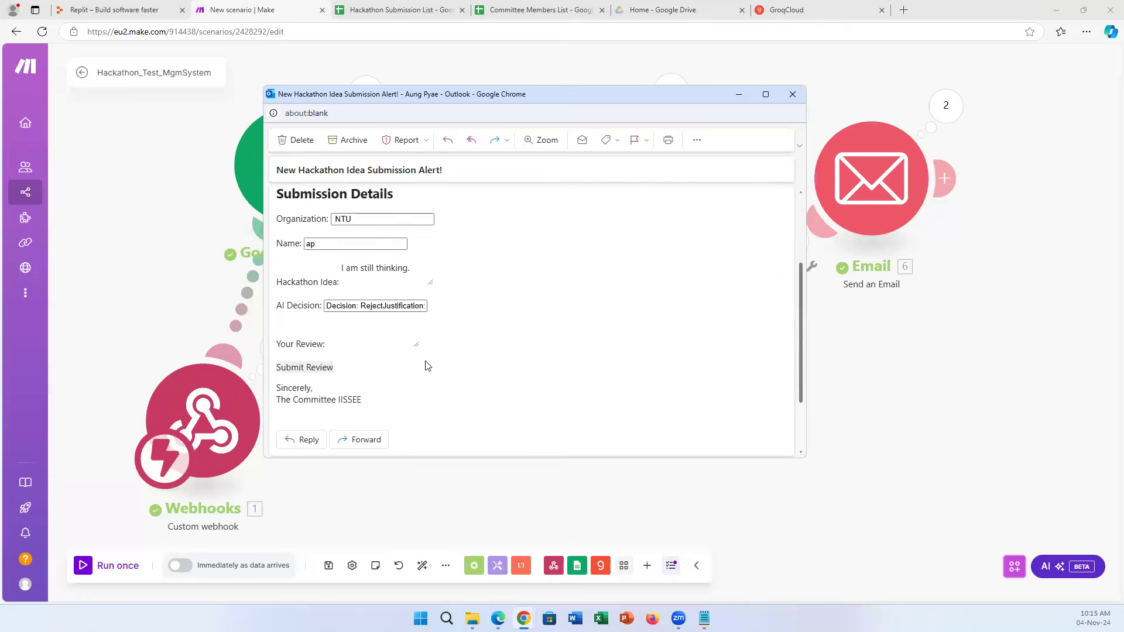
scroll(429, 257, "up", 1)
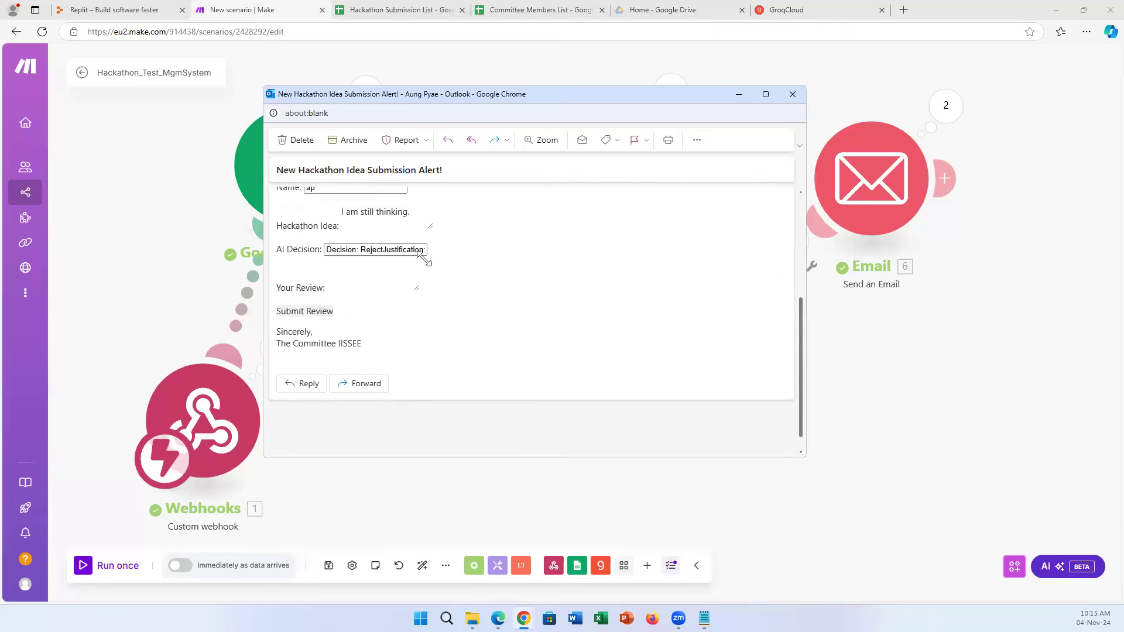
left_click_drag(531, 278, 420, 248)
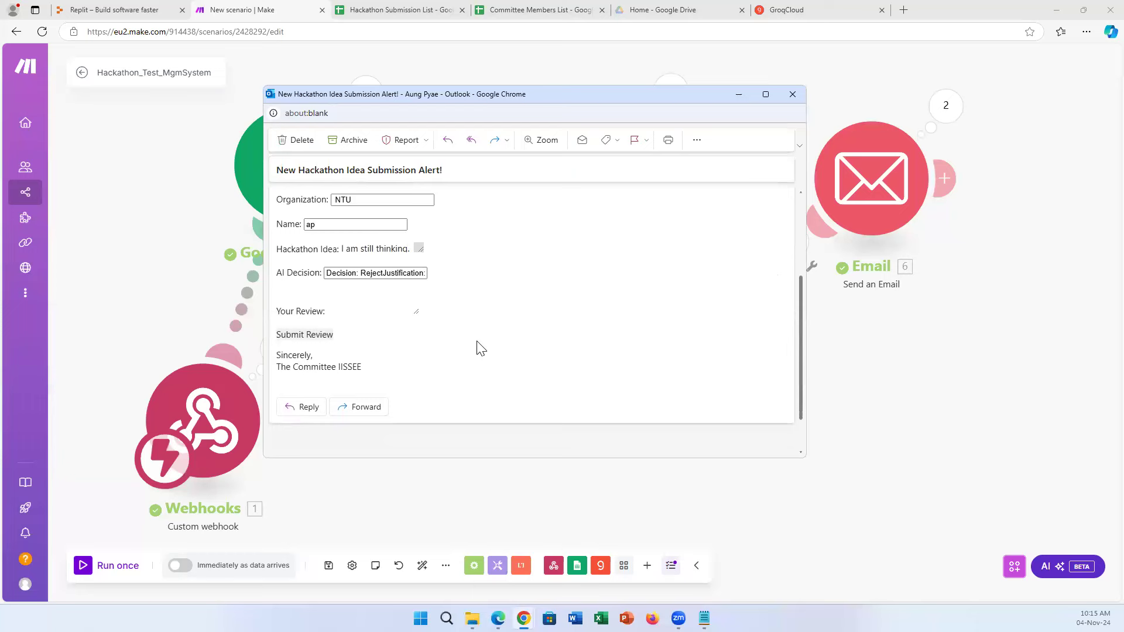
scroll(484, 354, "up", 3)
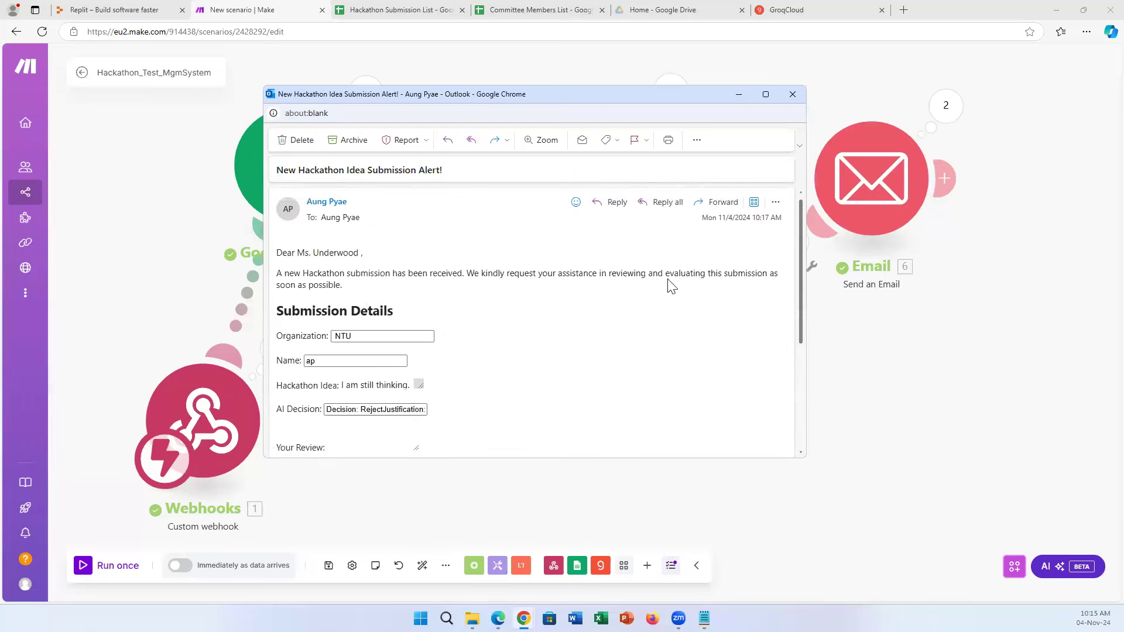
left_click(791, 94)
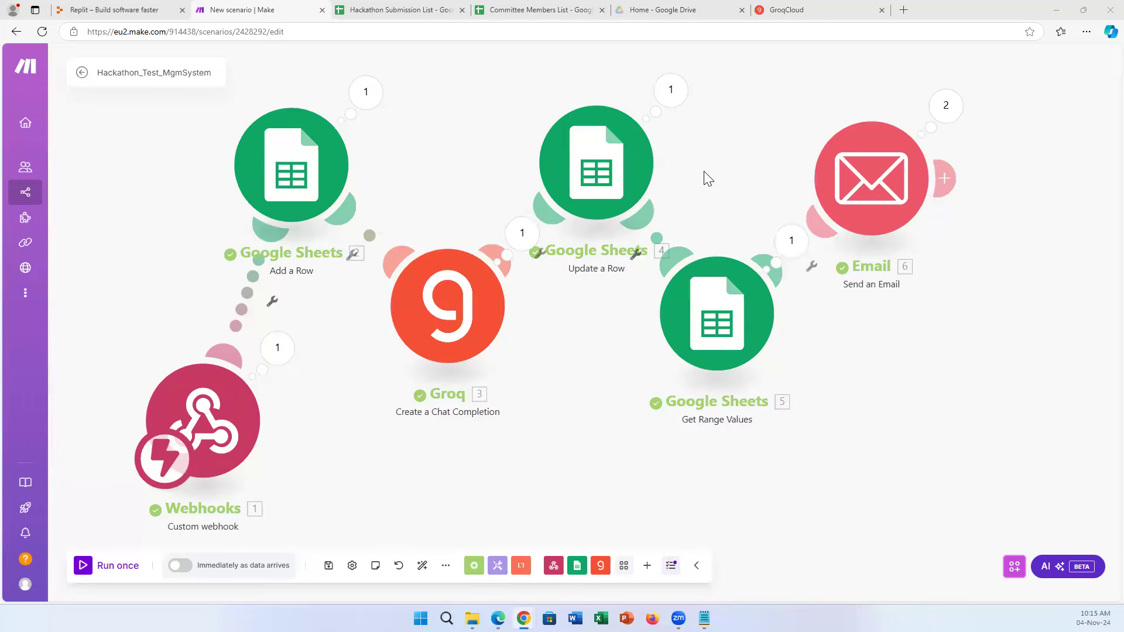
Move from the Committee Members List sheet to the Replit HackathonTest window.
left_click(555, 10)
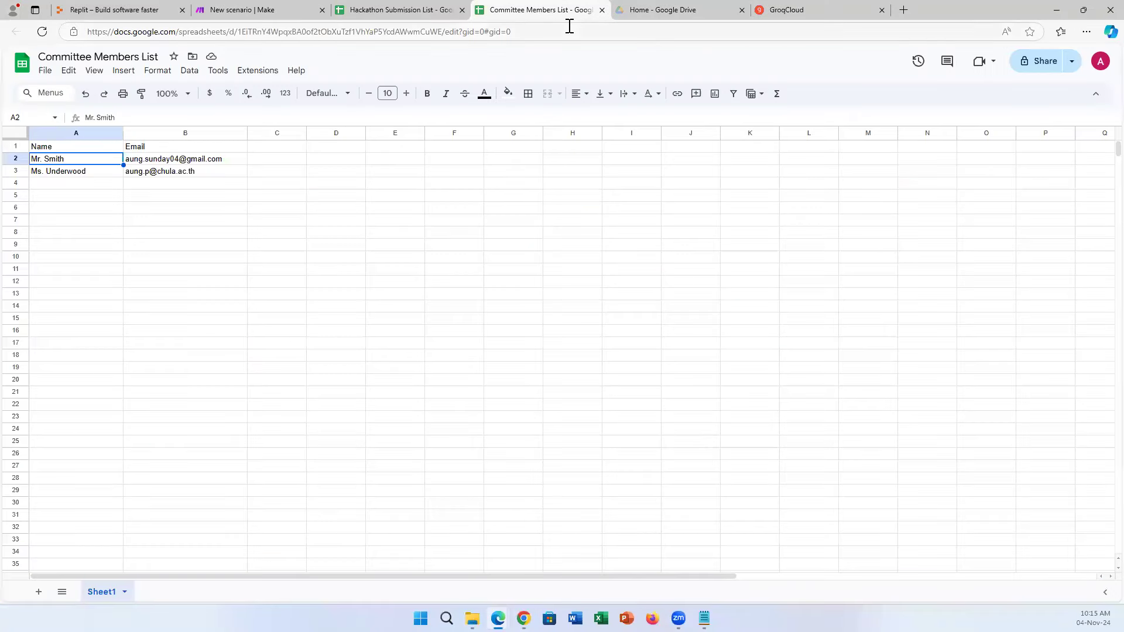
left_click(251, 10)
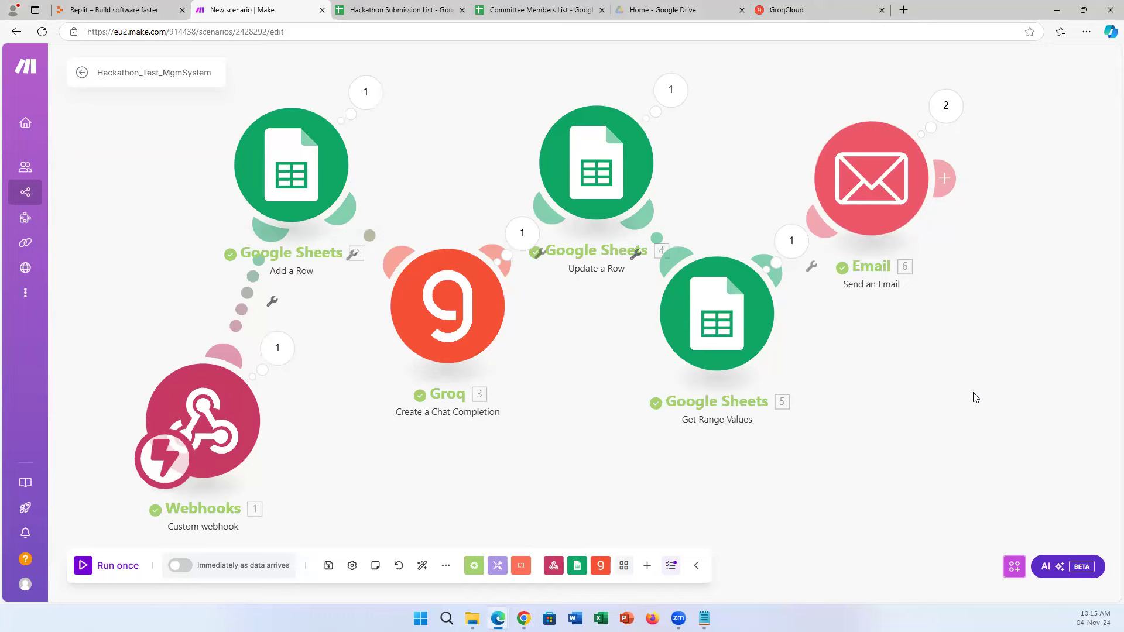
left_click(523, 618)
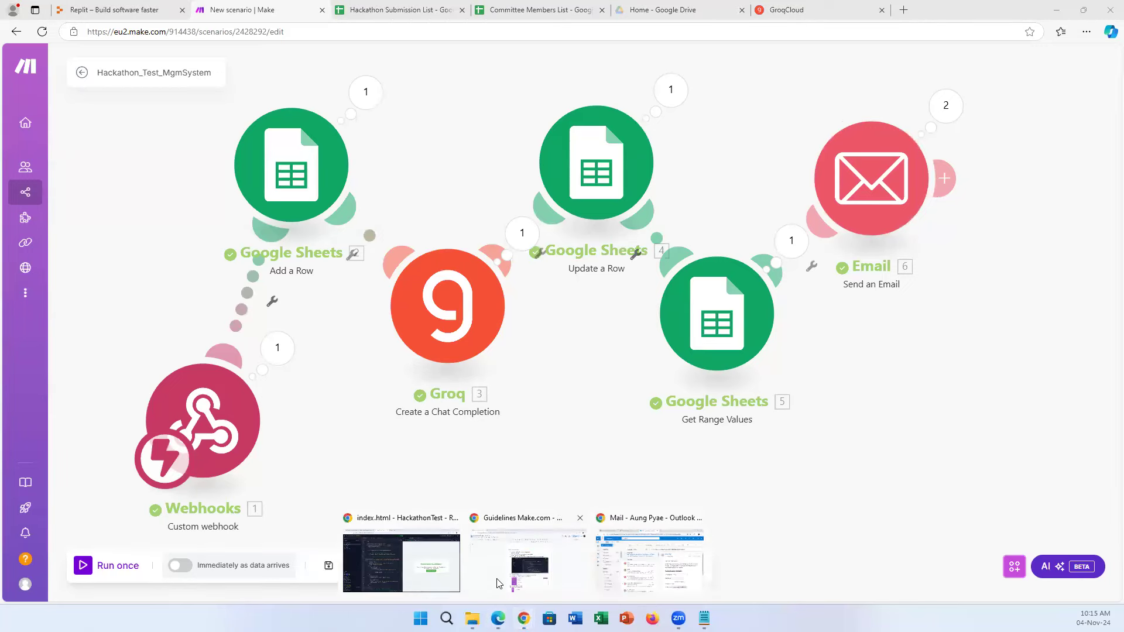
left_click(420, 567)
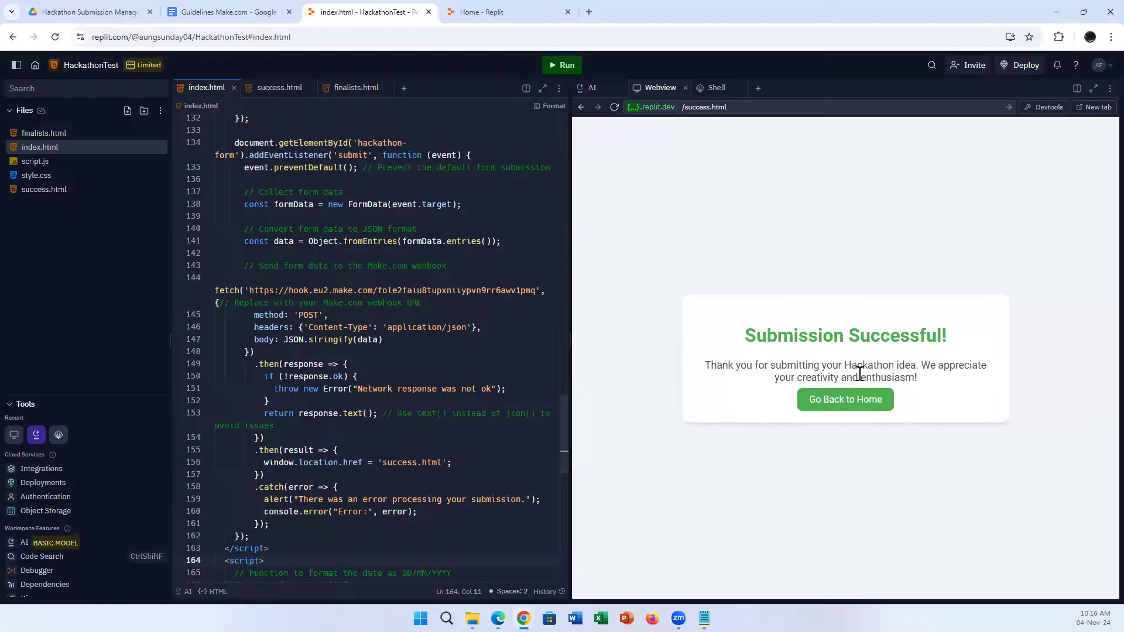
Go back to the empty Hackathon Ideas Submission Form, then bring the Make scenario forward.
left_click(836, 404)
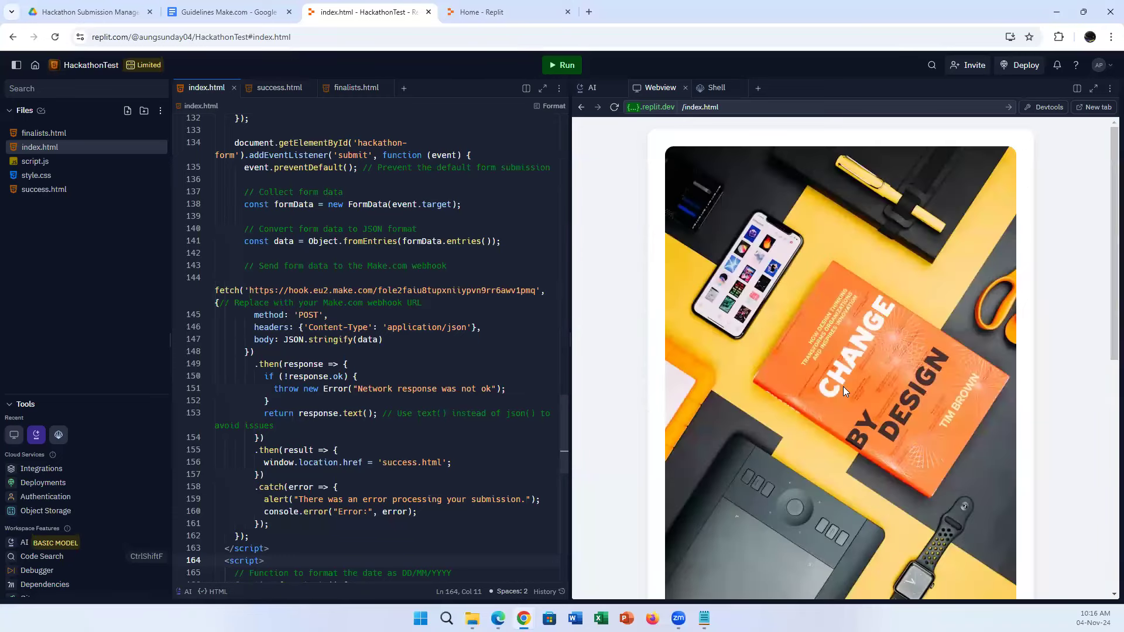
scroll(858, 418, "down", 6)
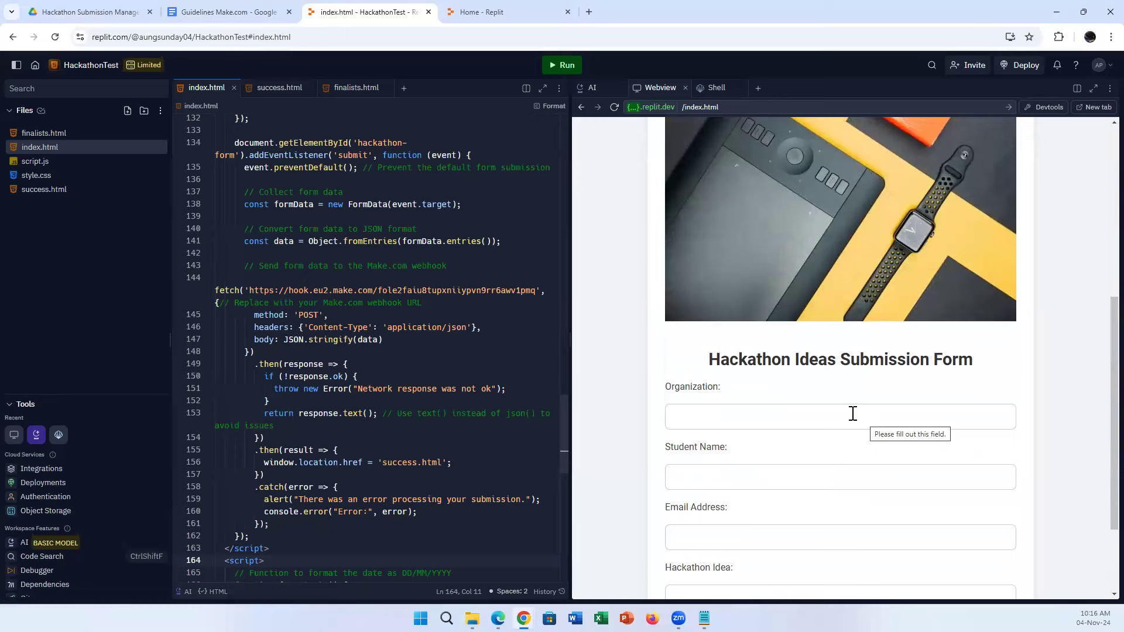
mouse_move(497, 618)
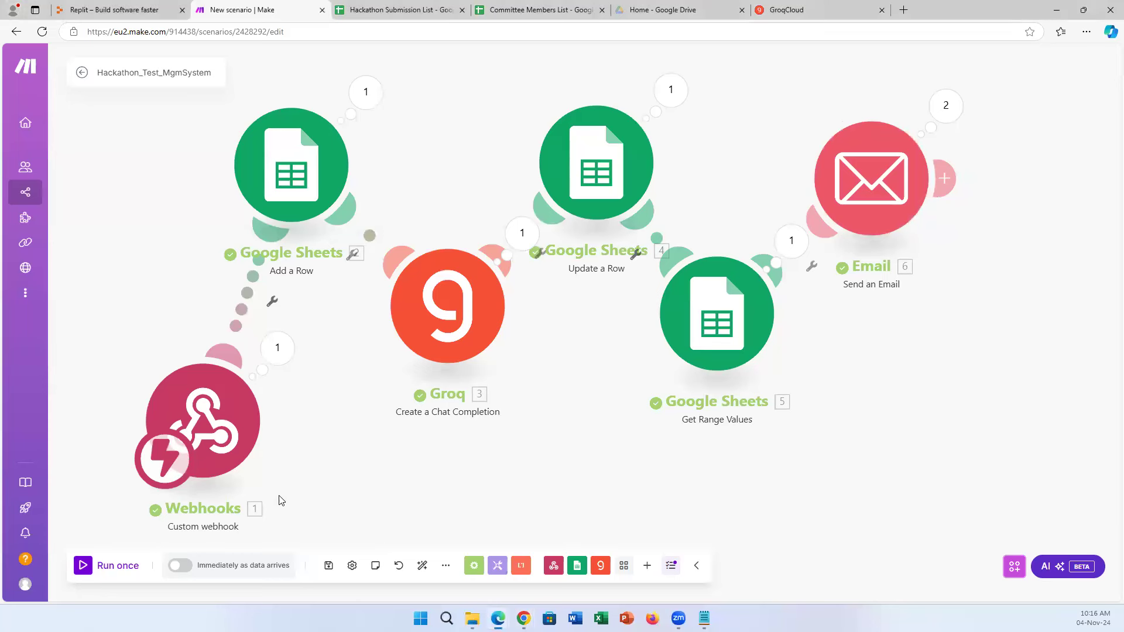
left_click(438, 563)
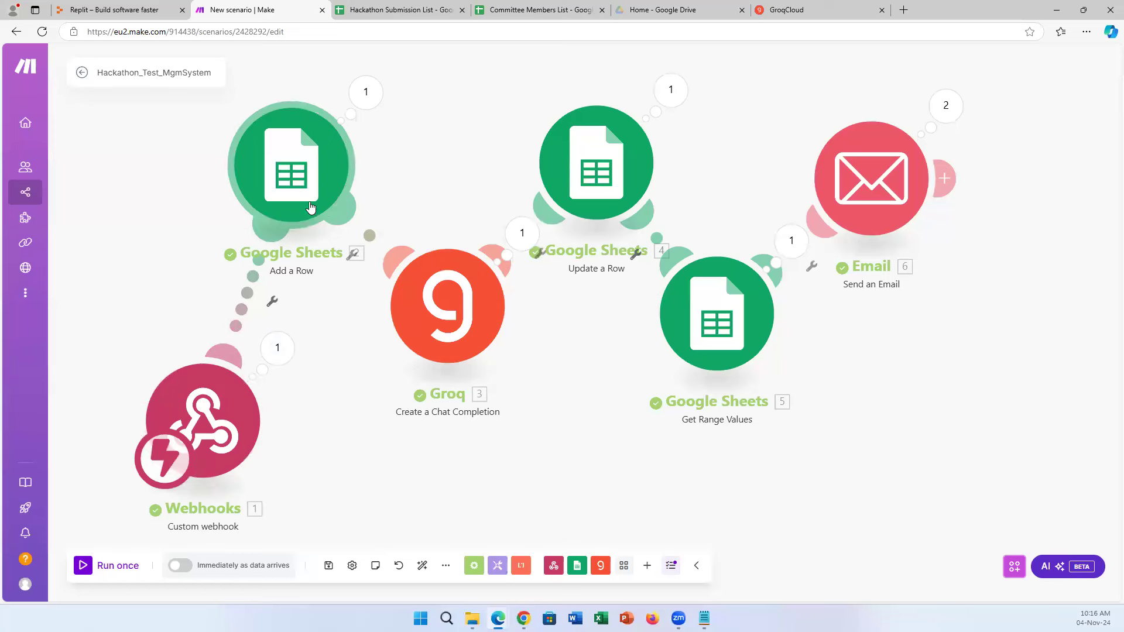
left_click(376, 7)
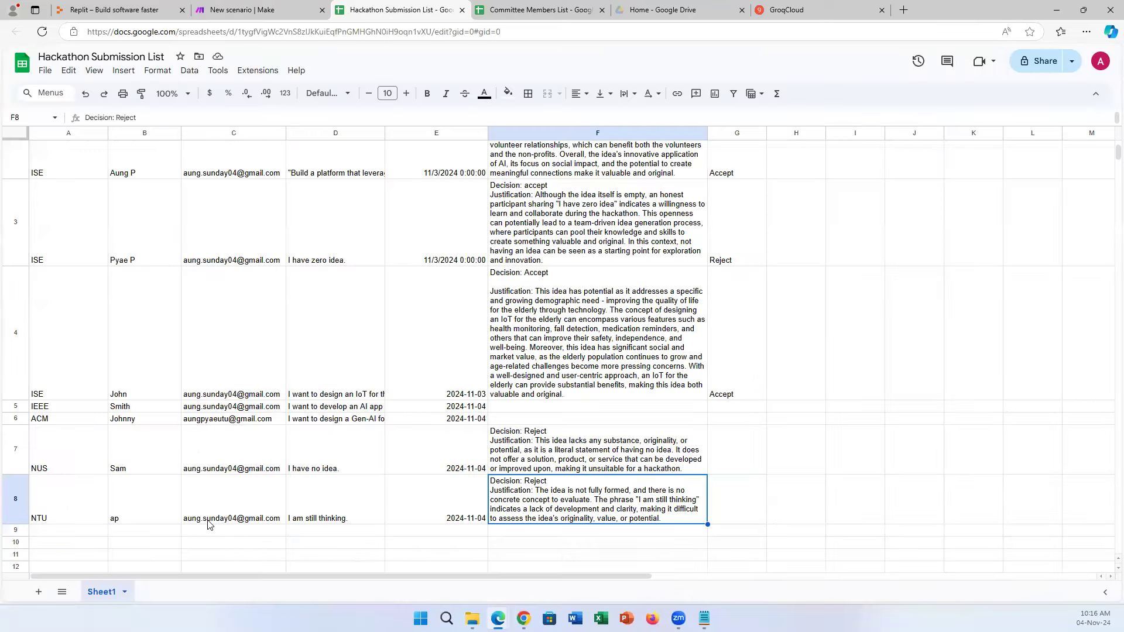
left_click(246, 10)
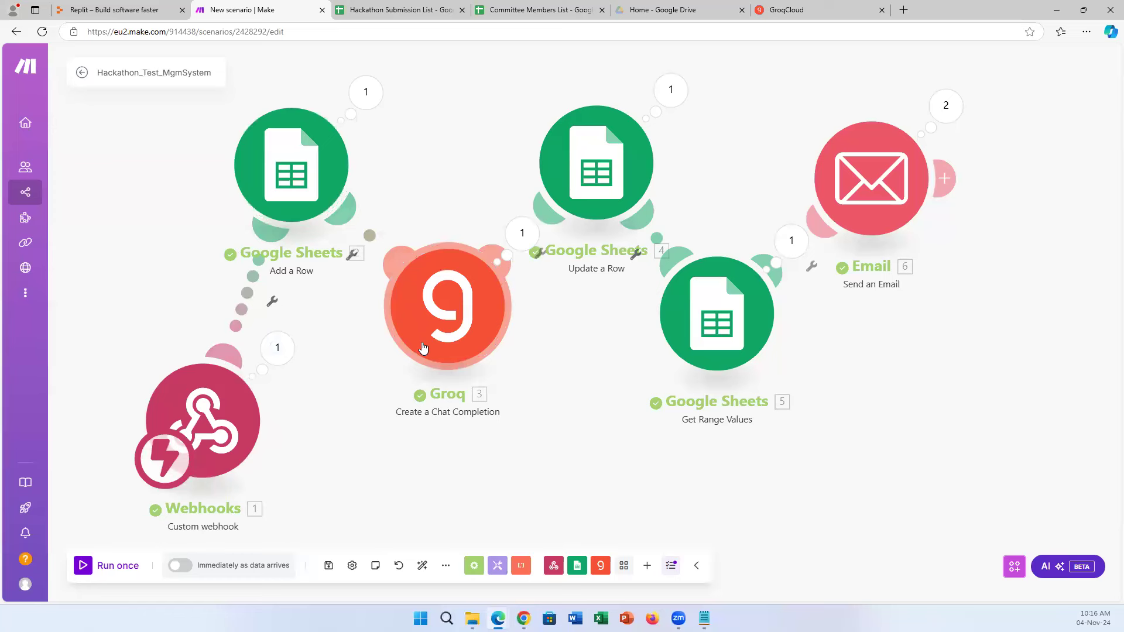
left_click(428, 10)
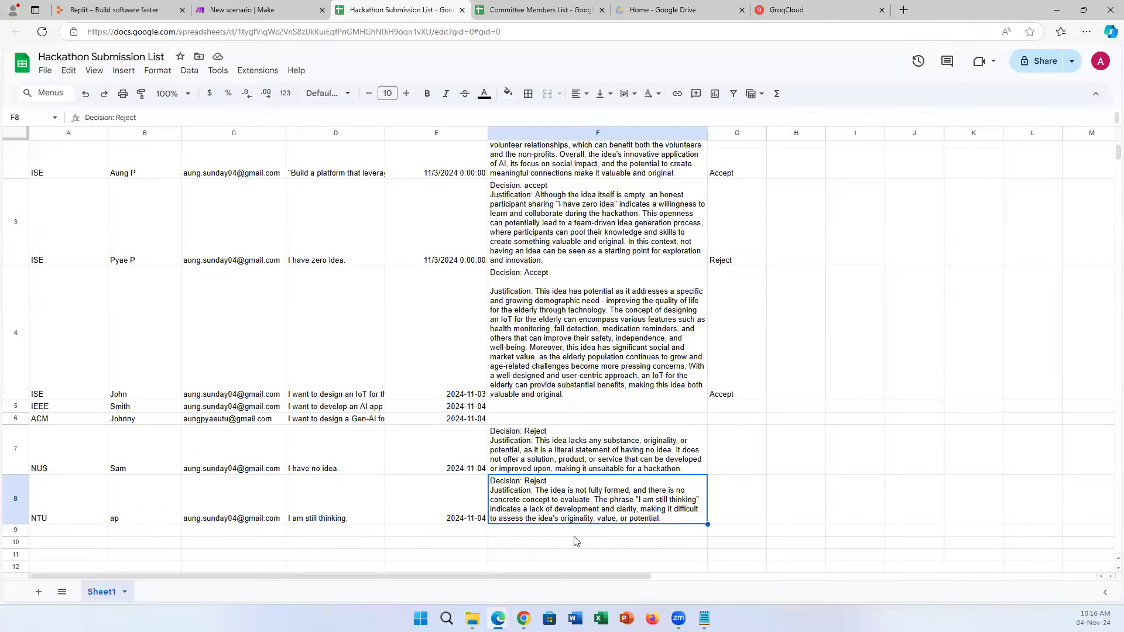
left_click(258, 9)
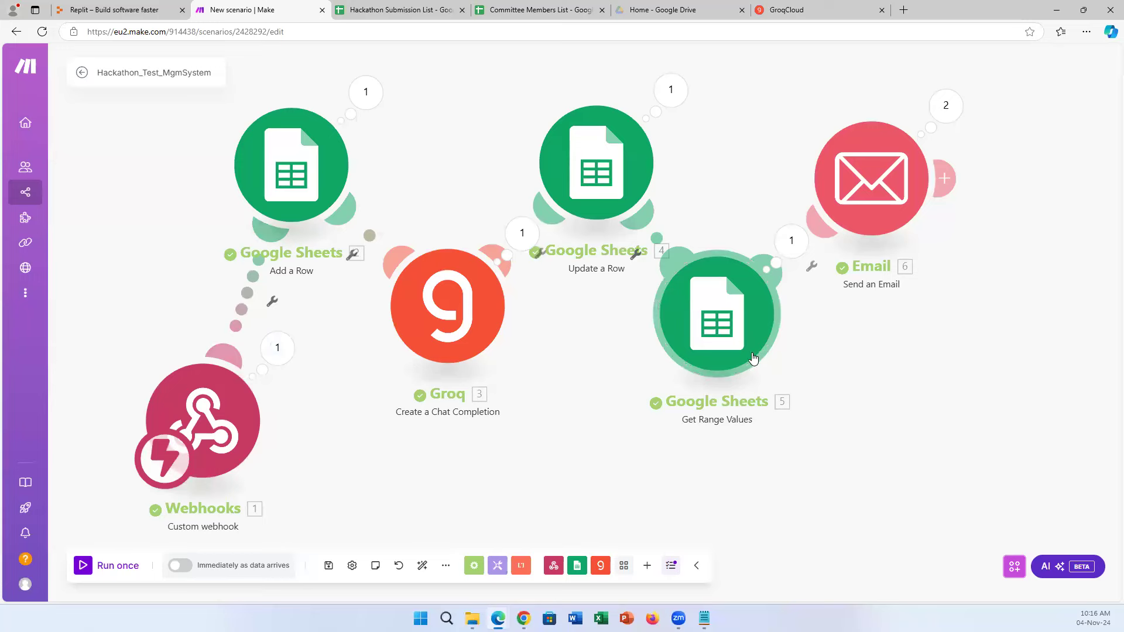
left_click(543, 9)
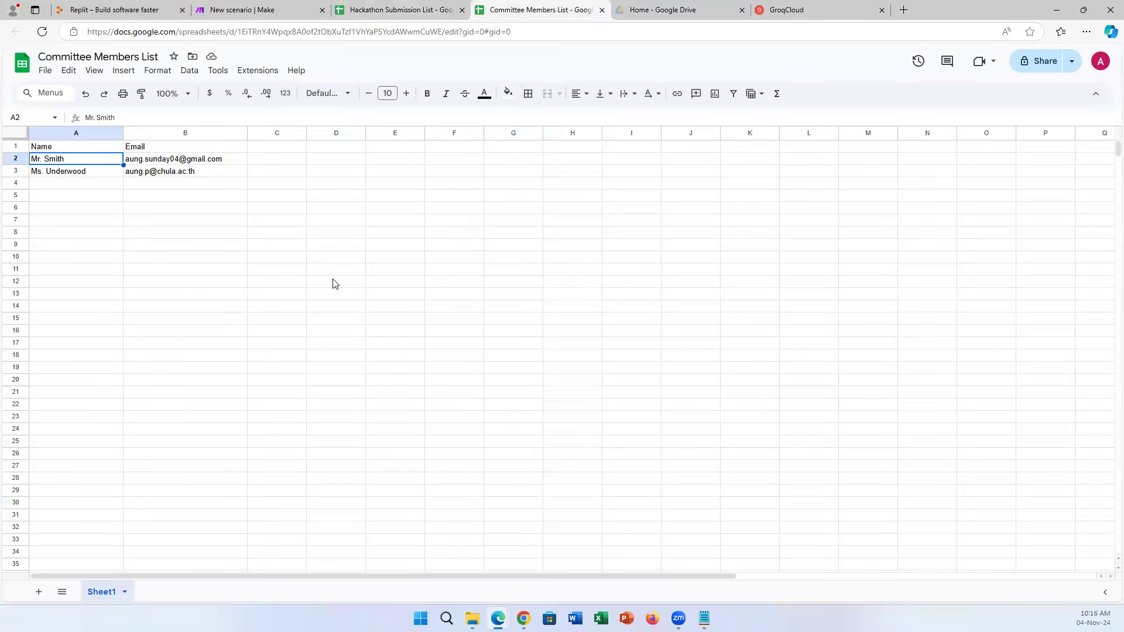
left_click(264, 10)
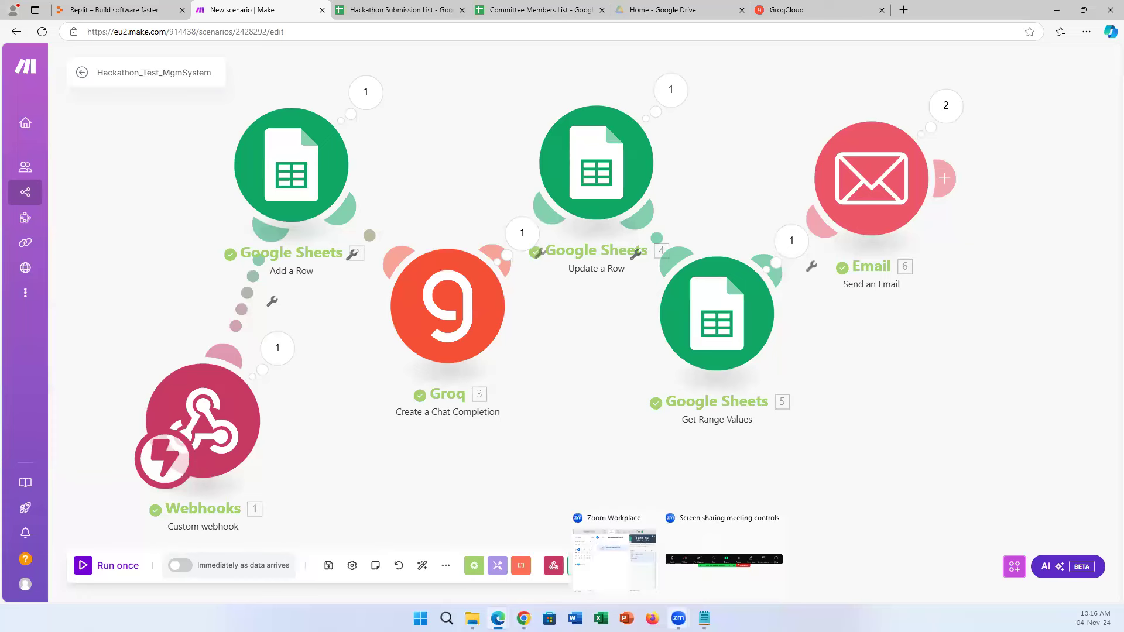
left_click(524, 619)
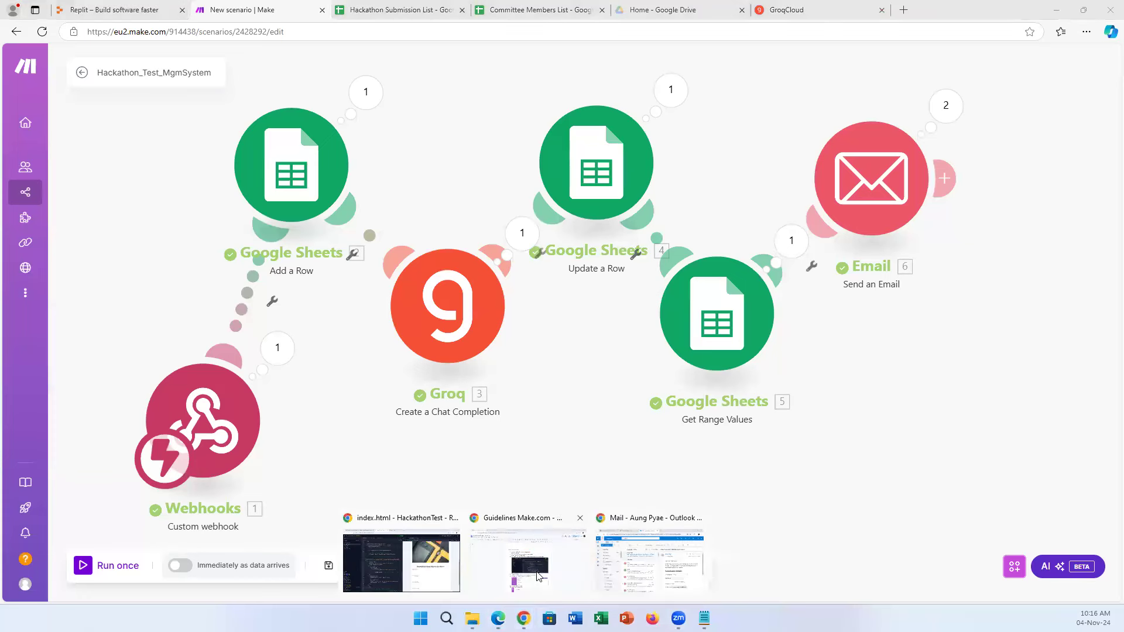
left_click(510, 565)
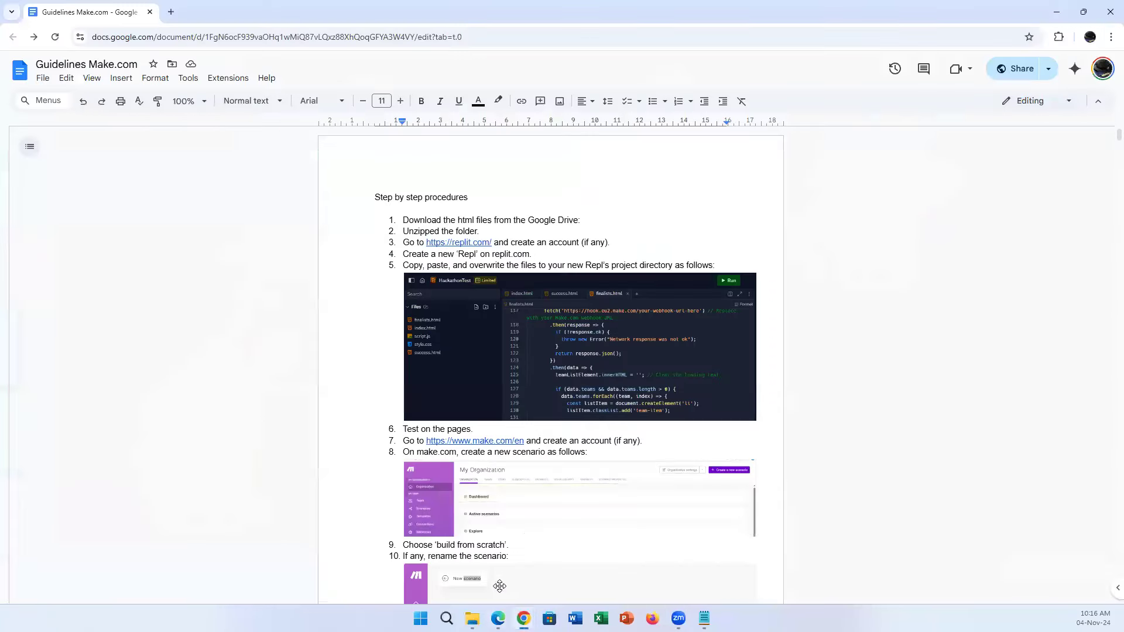
scroll(777, 351, "down", 15)
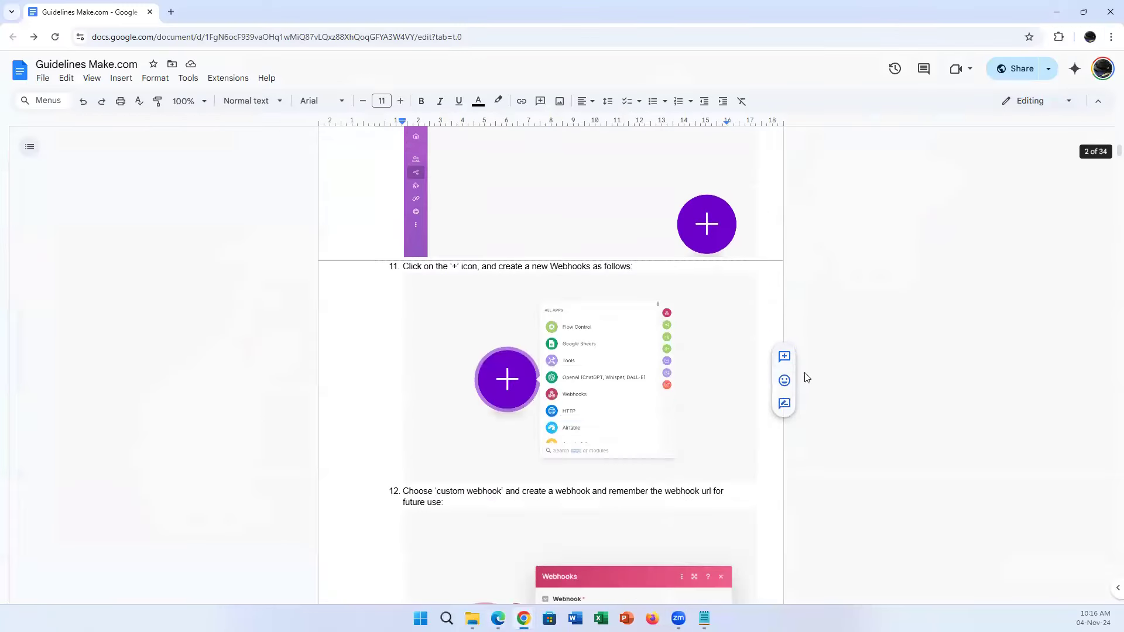
scroll(806, 385, "down", 20)
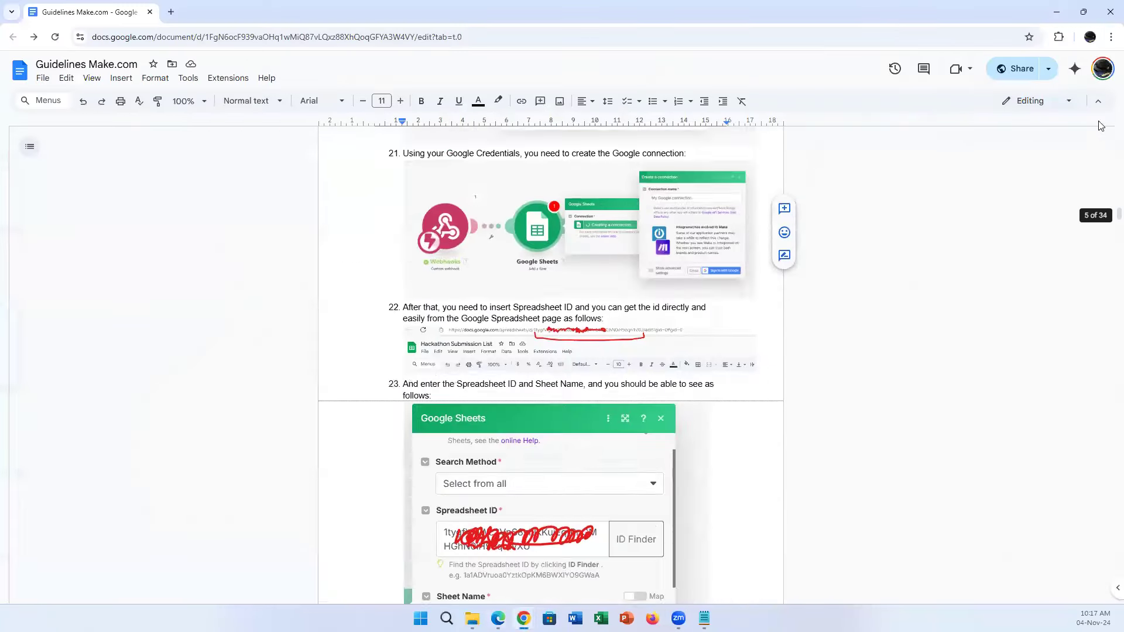
left_click(1064, 14)
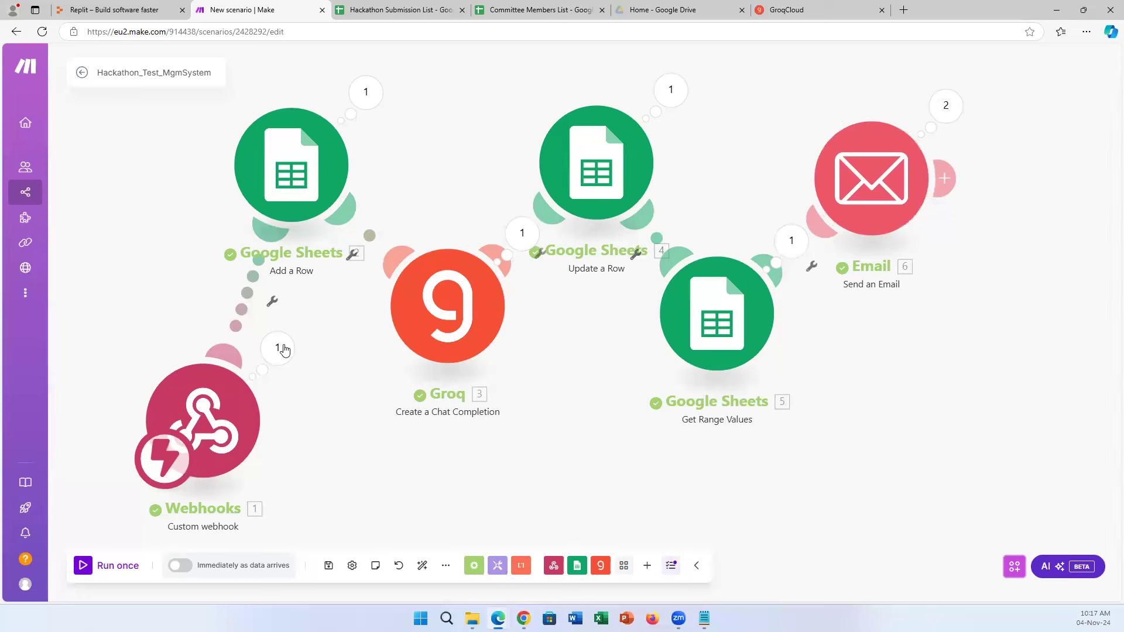
Save Hackathon_Test_MgmSystem and open the All scenarios list.
left_click(328, 567)
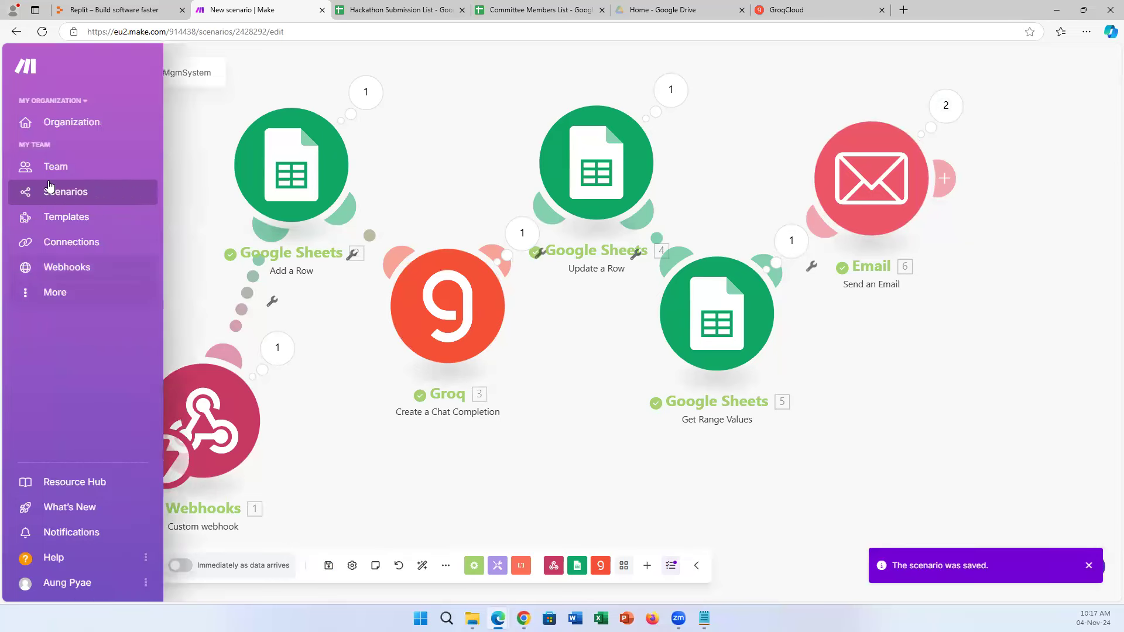
left_click(56, 196)
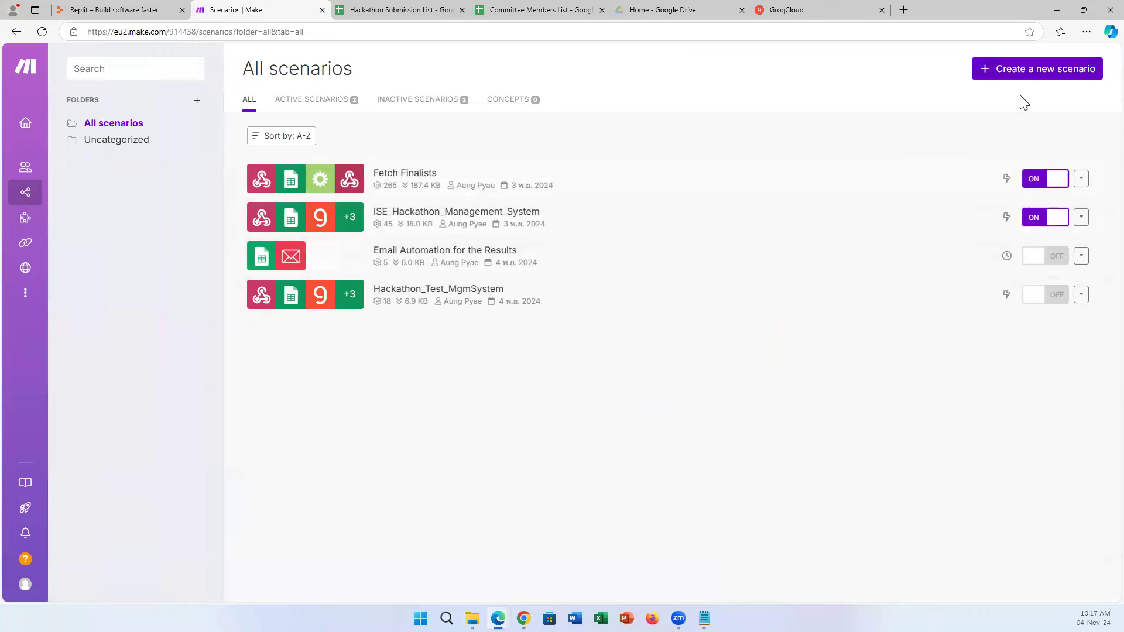
Open the Fetch Finalists scenario, then view the Hackathon Submission List sheet's Gen AI assessments.
left_click(537, 185)
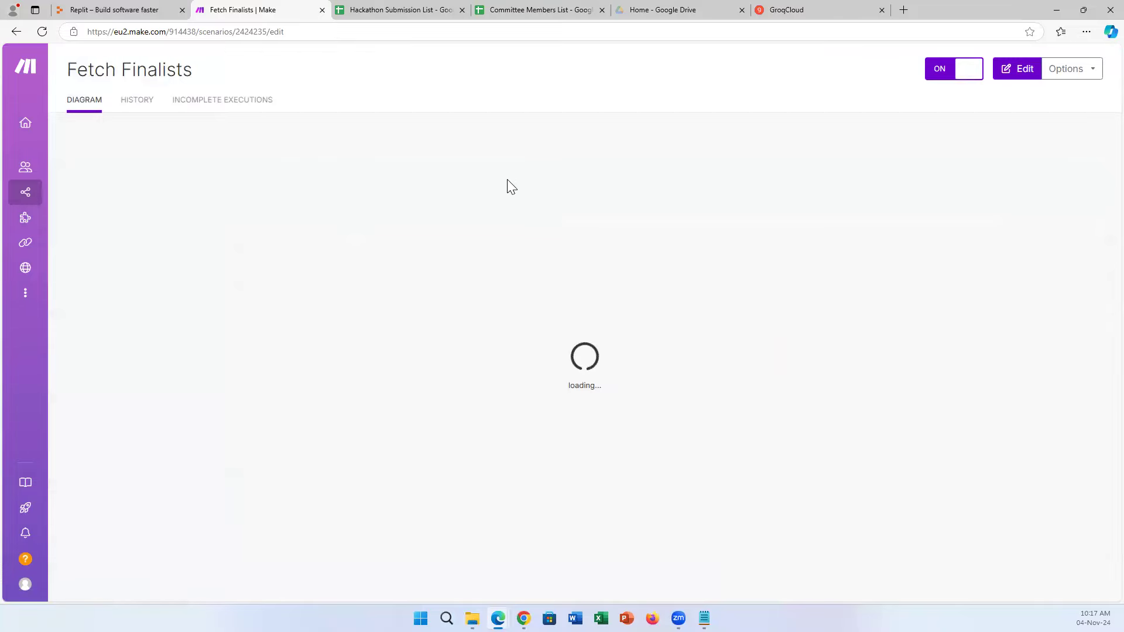
left_click(420, 9)
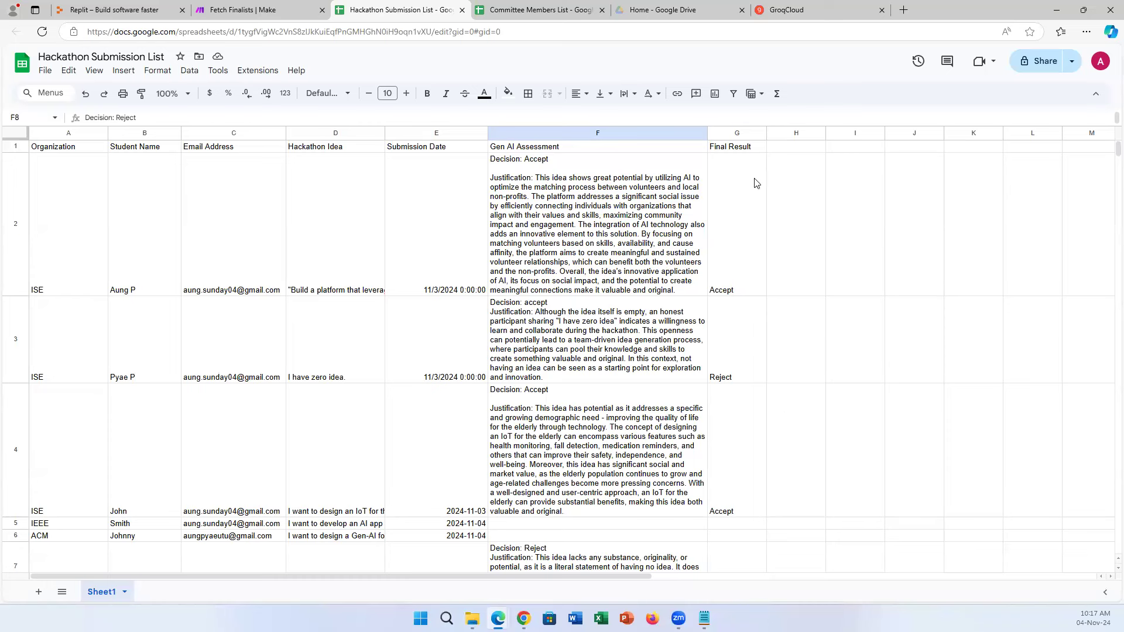
left_click(477, 8)
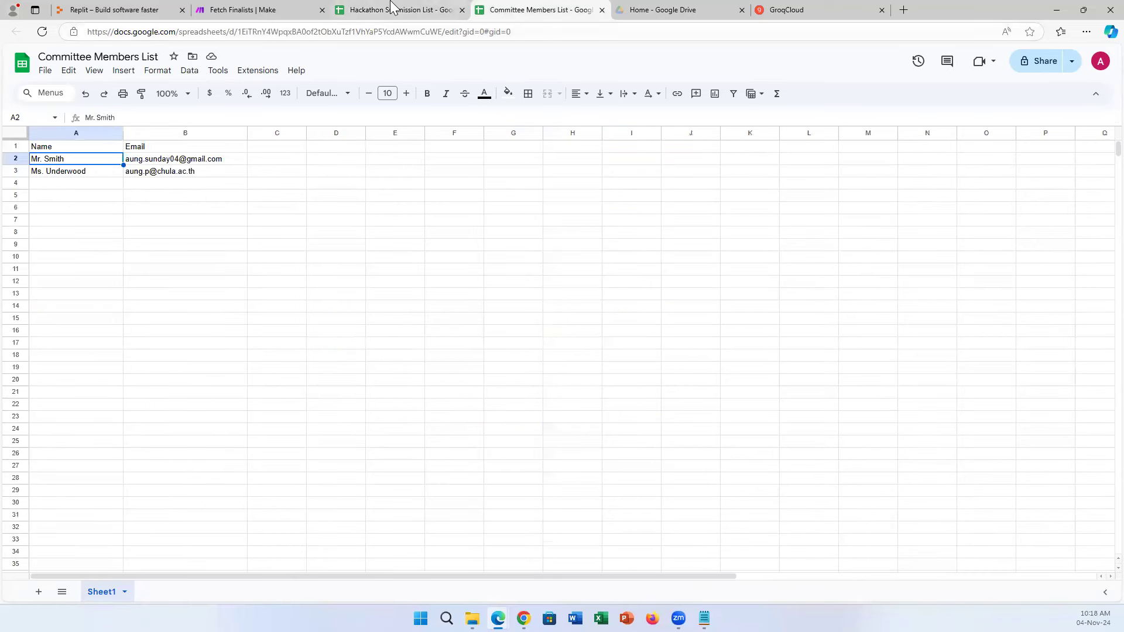
left_click(300, 14)
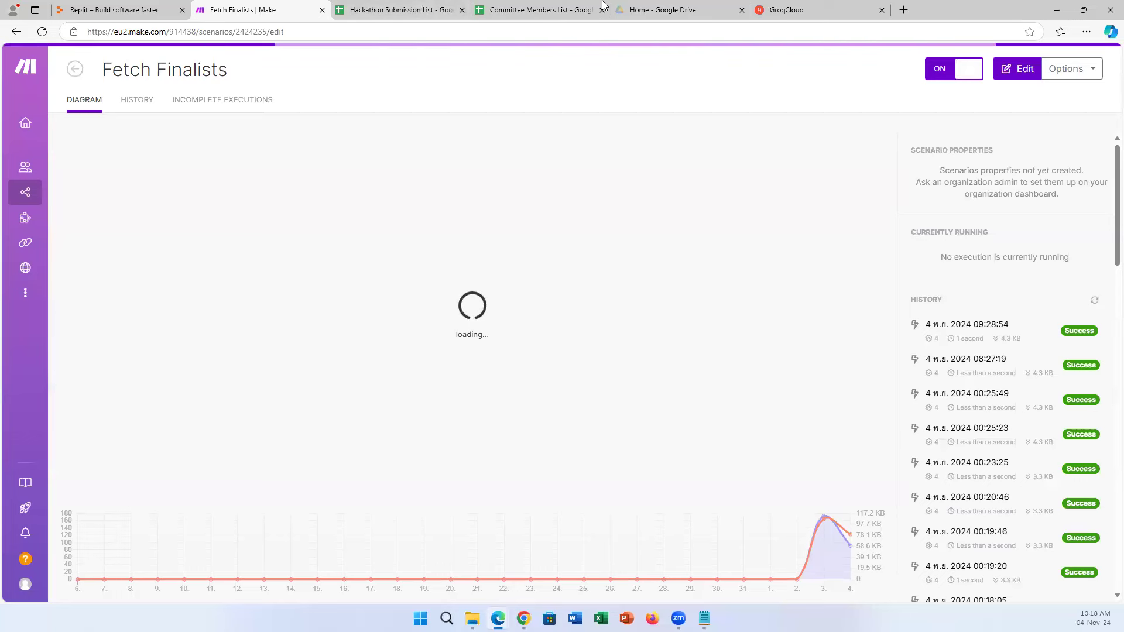
left_click(570, 11)
left_click(391, 8)
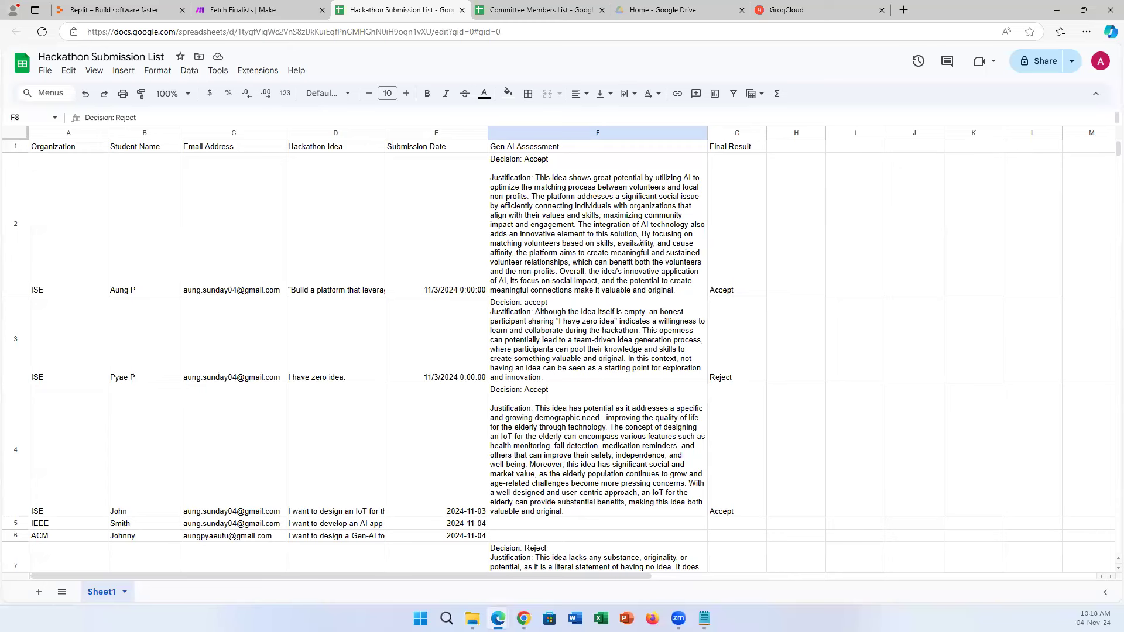
left_click(746, 283)
left_click(749, 360)
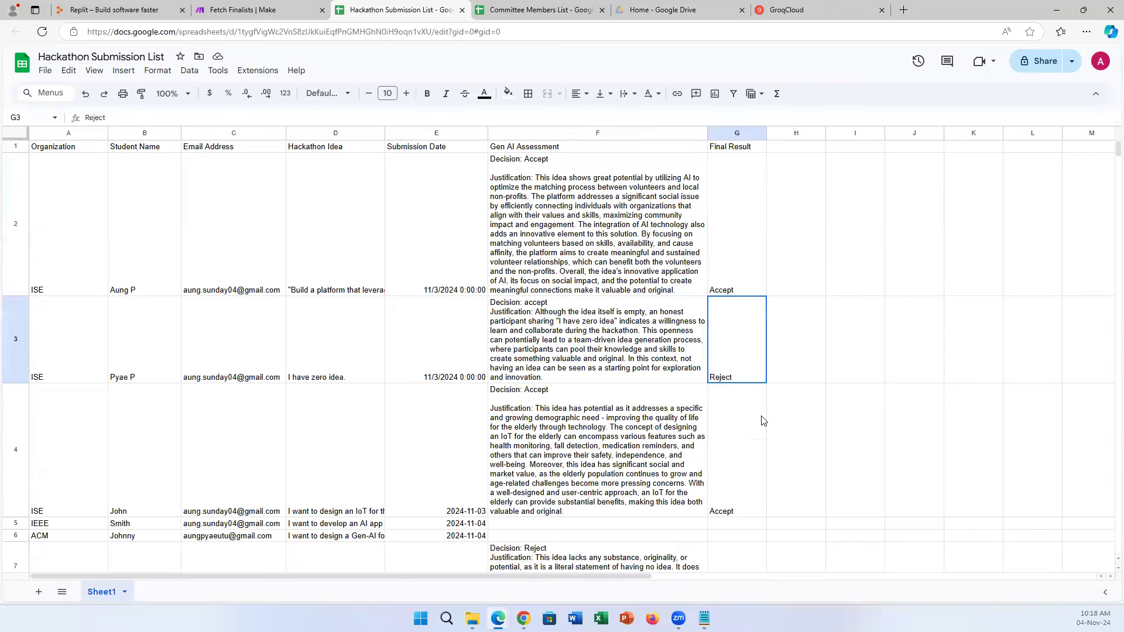
left_click(756, 486)
scroll(758, 474, "down", 2)
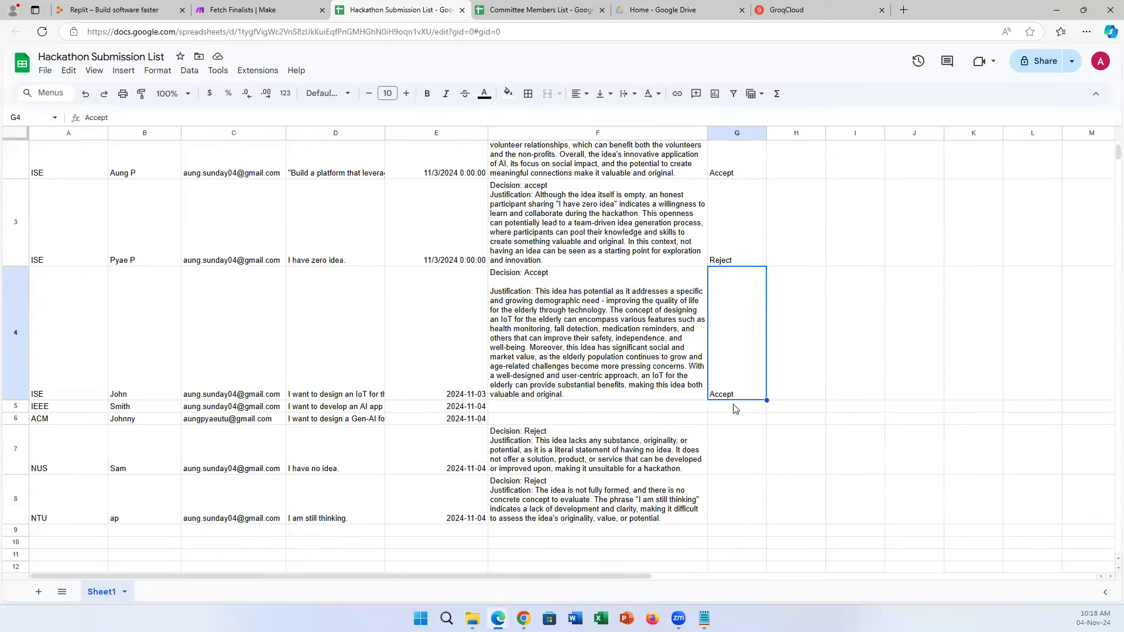
left_click(738, 409)
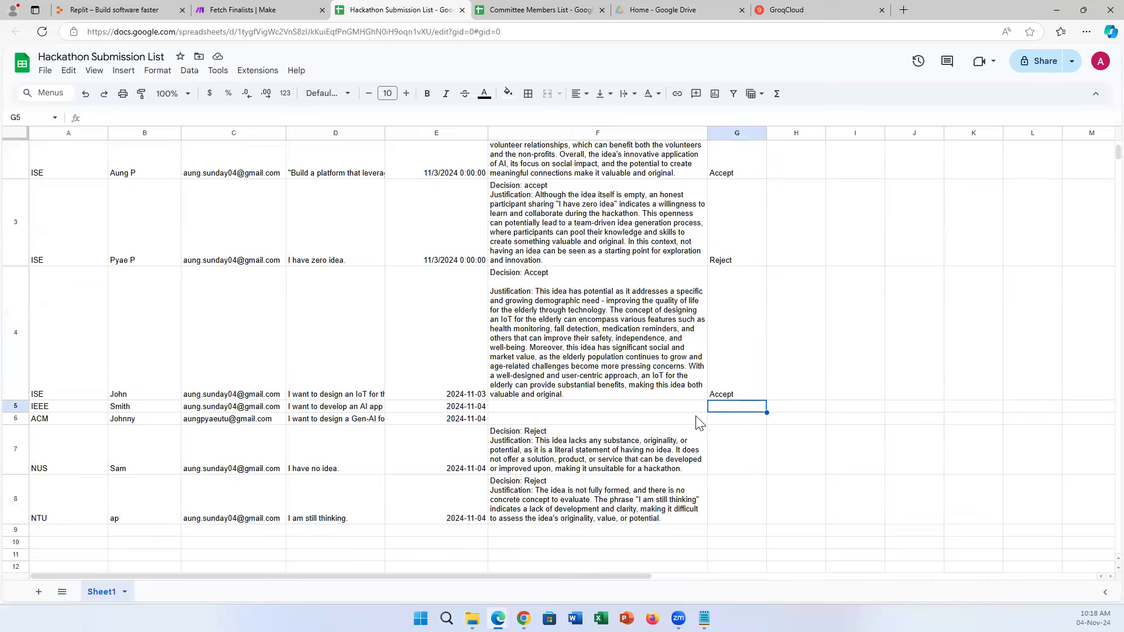
Delete rows 5–6 holding the IEEE and ACM submissions.
left_click(15, 408)
left_click(16, 419, "shift")
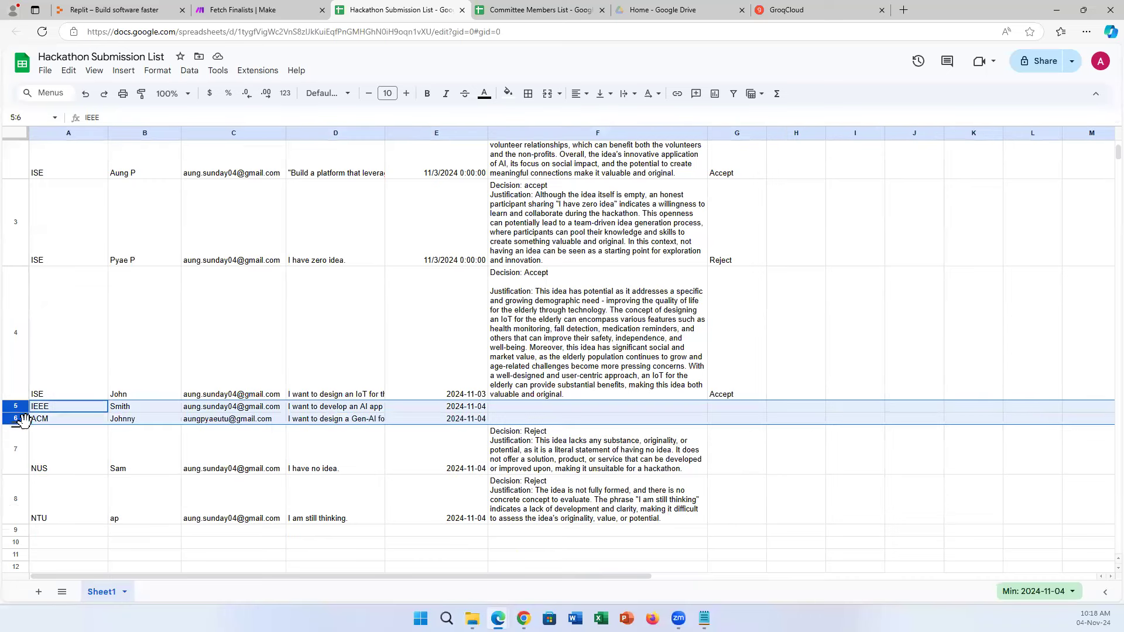
right_click(16, 419)
left_click(98, 251)
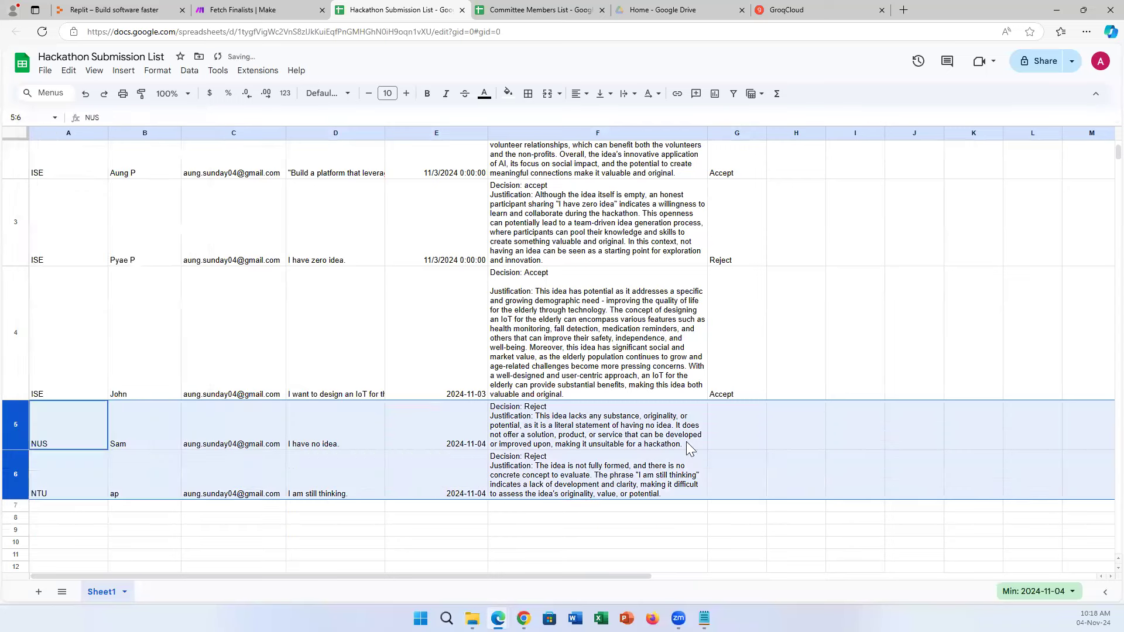
Set the Final Result of the NUS and NTU submissions (G5, G6) to Reject.
left_click(744, 435)
type("Reject")
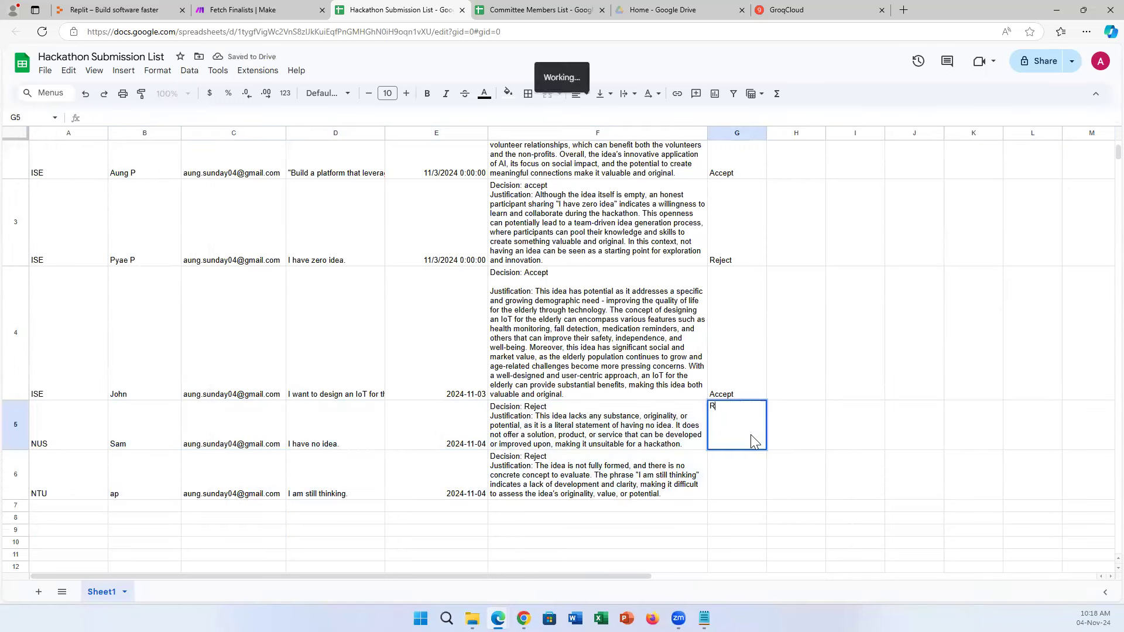
key("Return")
type("Reject")
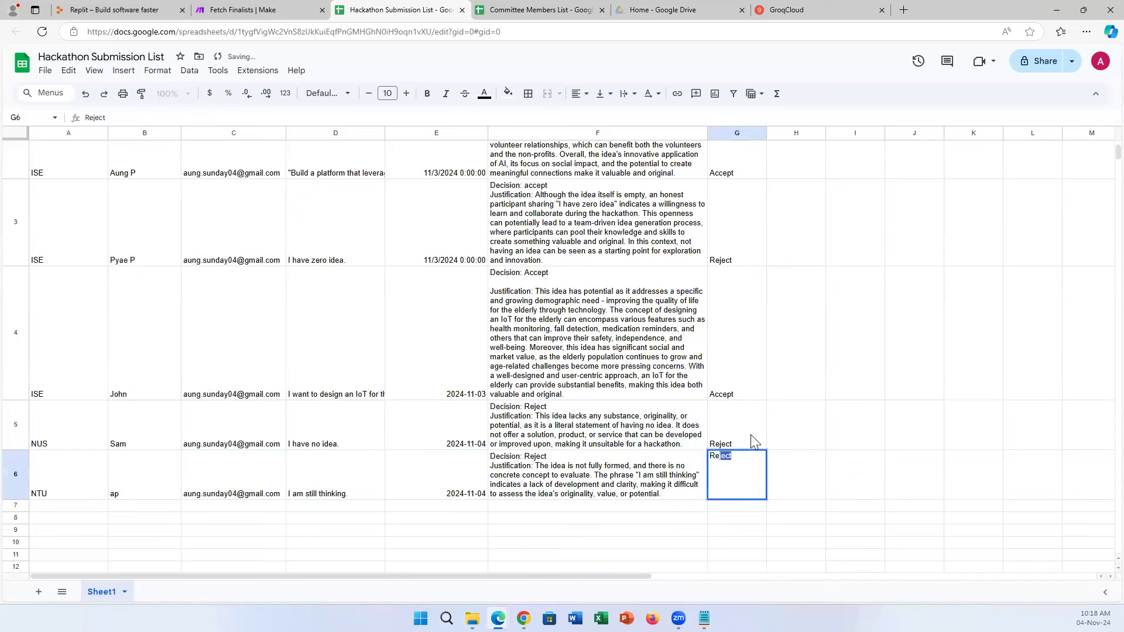
key("Return")
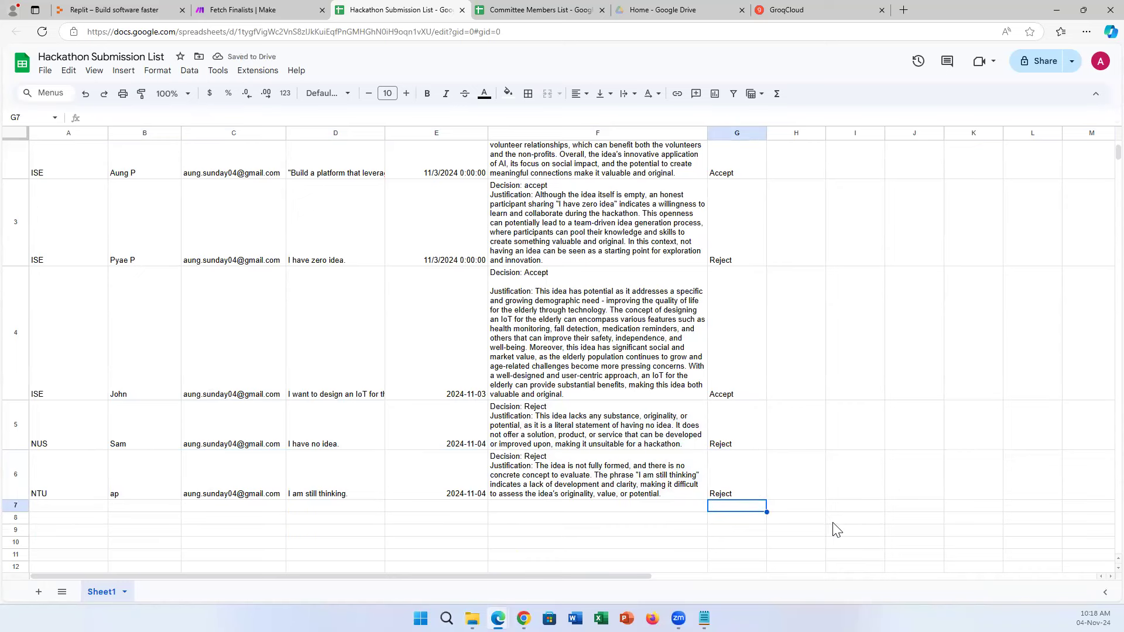
scroll(836, 530, "up", 3)
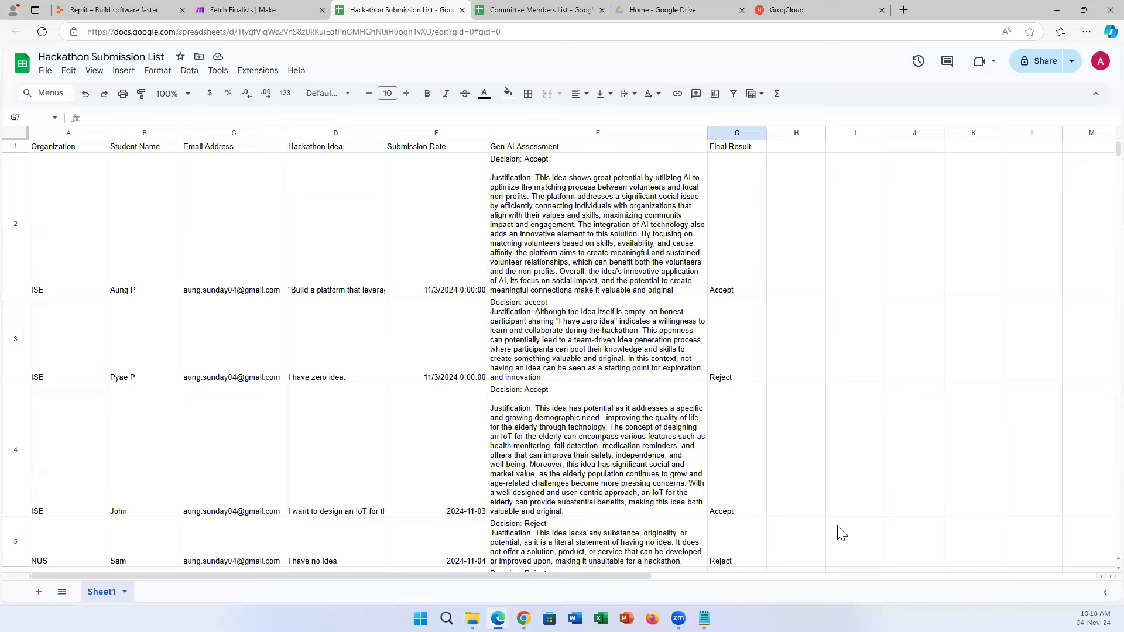
Glance over the Fetch Finalists and committee tabs, then bring the Replit project forward.
left_click(275, 10)
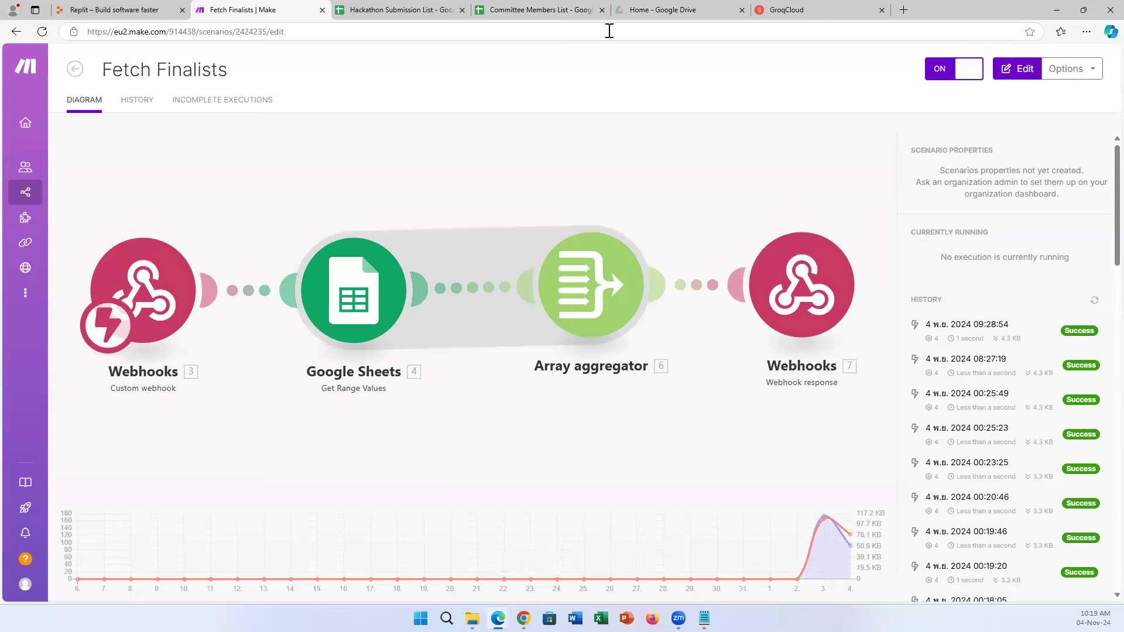
left_click(542, 7)
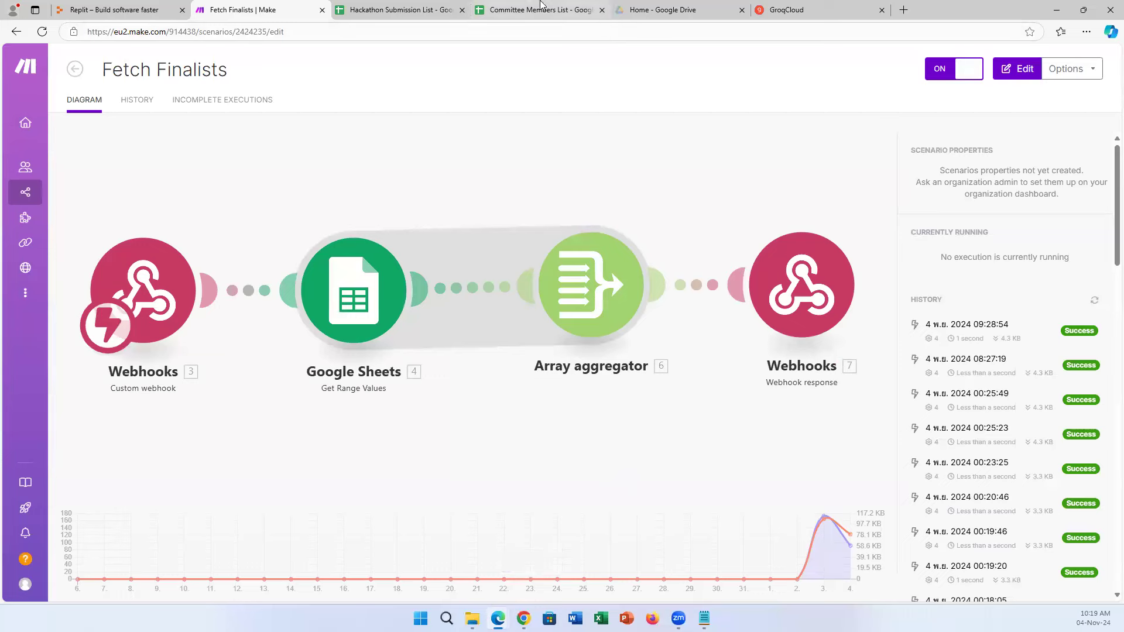
left_click(381, 7)
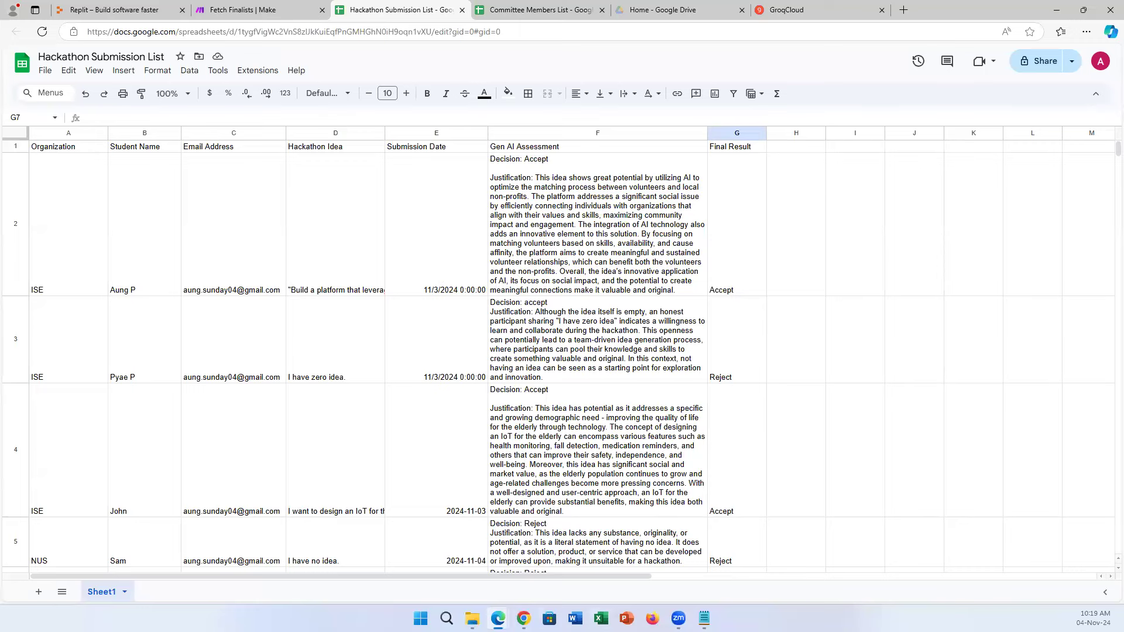
left_click(523, 618)
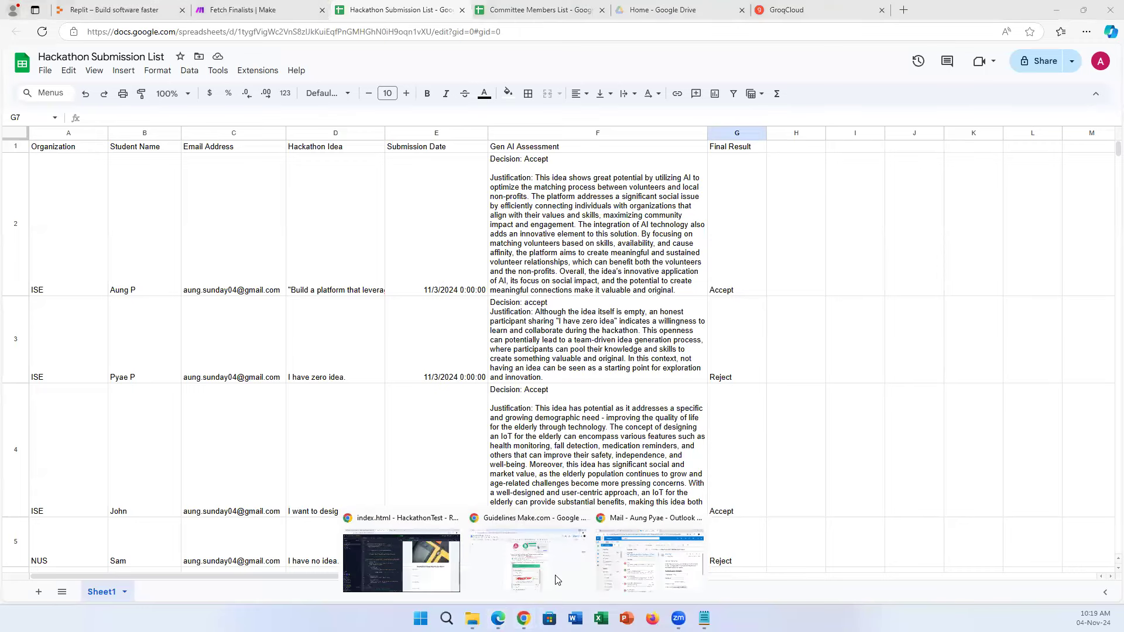
left_click(444, 562)
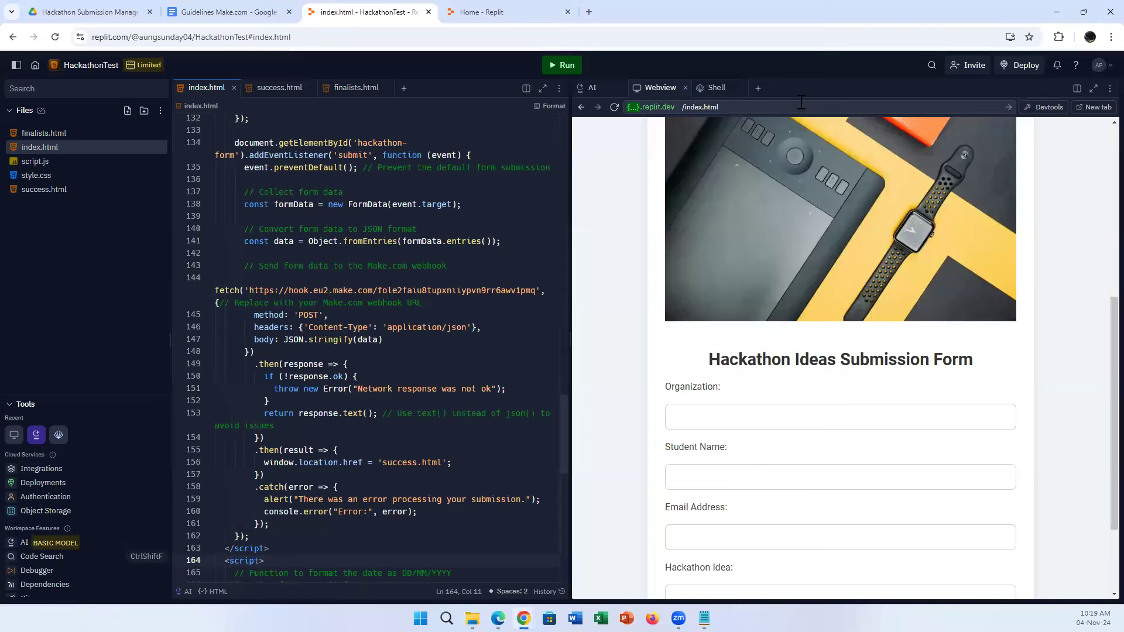
Change the Webview path from index to finalists to list five teams, then return to the sheet.
left_click(697, 108)
type("finalists")
key("Return")
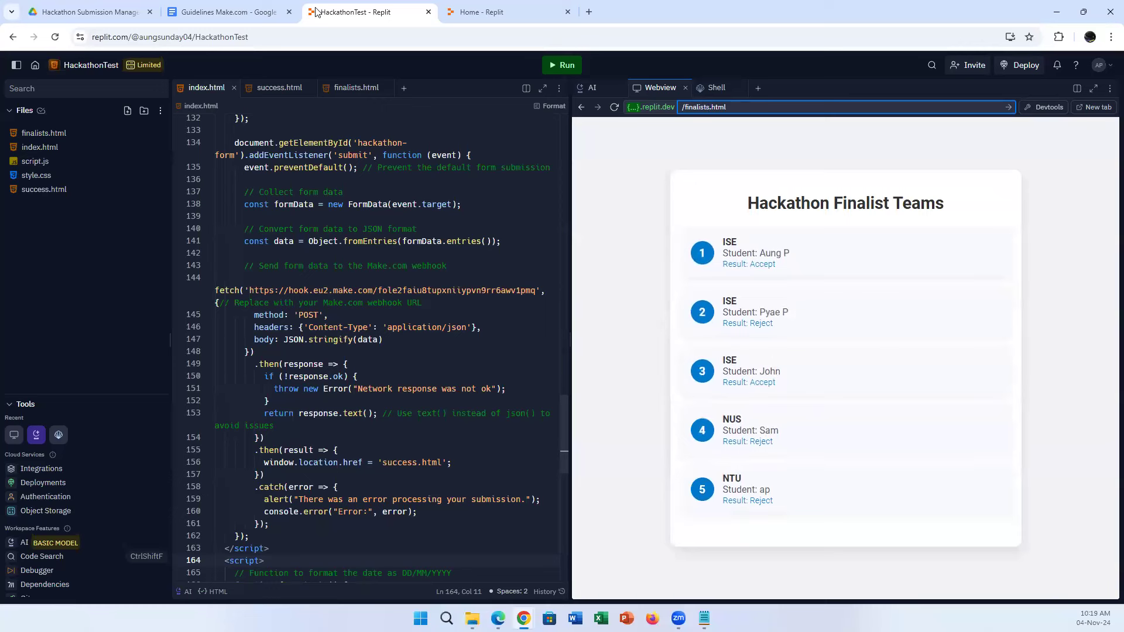
left_click(498, 618)
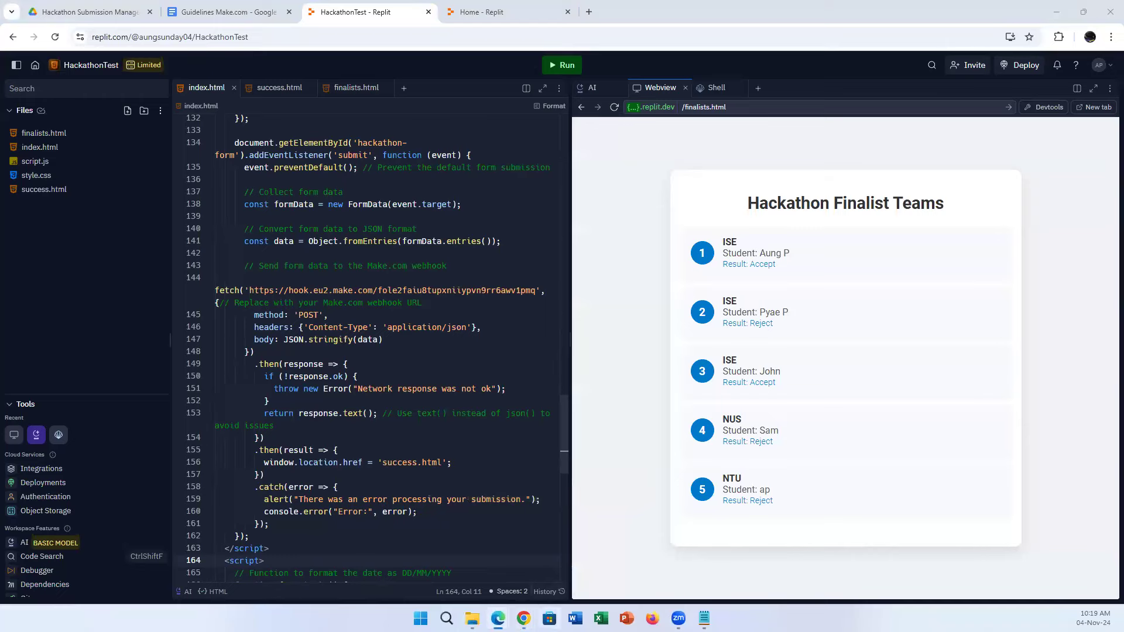
left_click(454, 562)
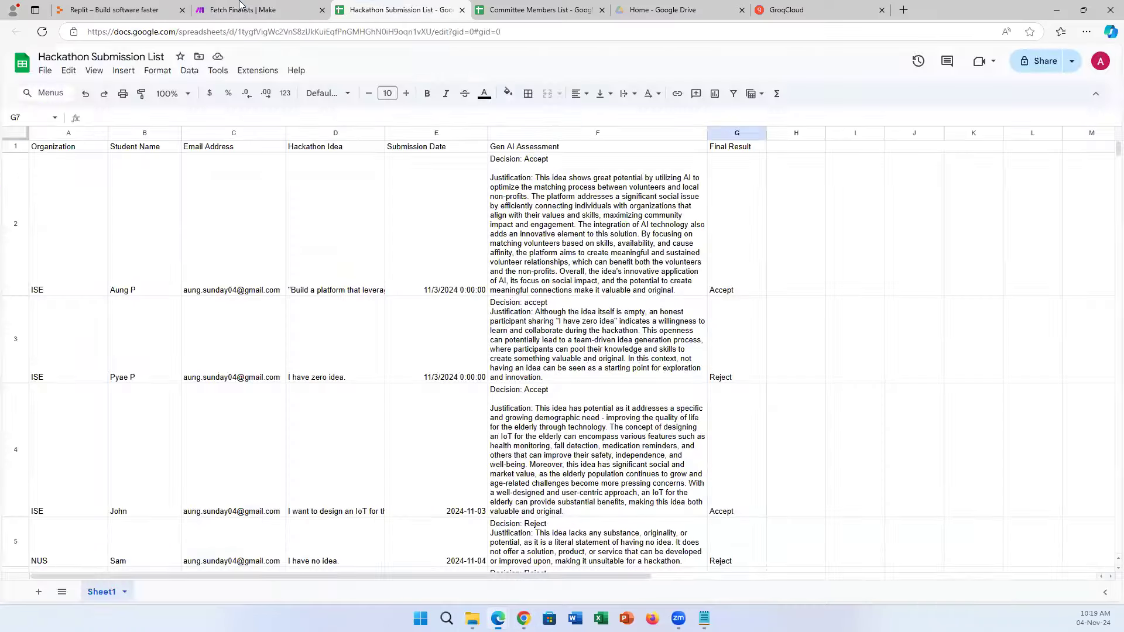
Open Fetch Finalists in the editor and inspect the webhook module's address.
left_click(253, 8)
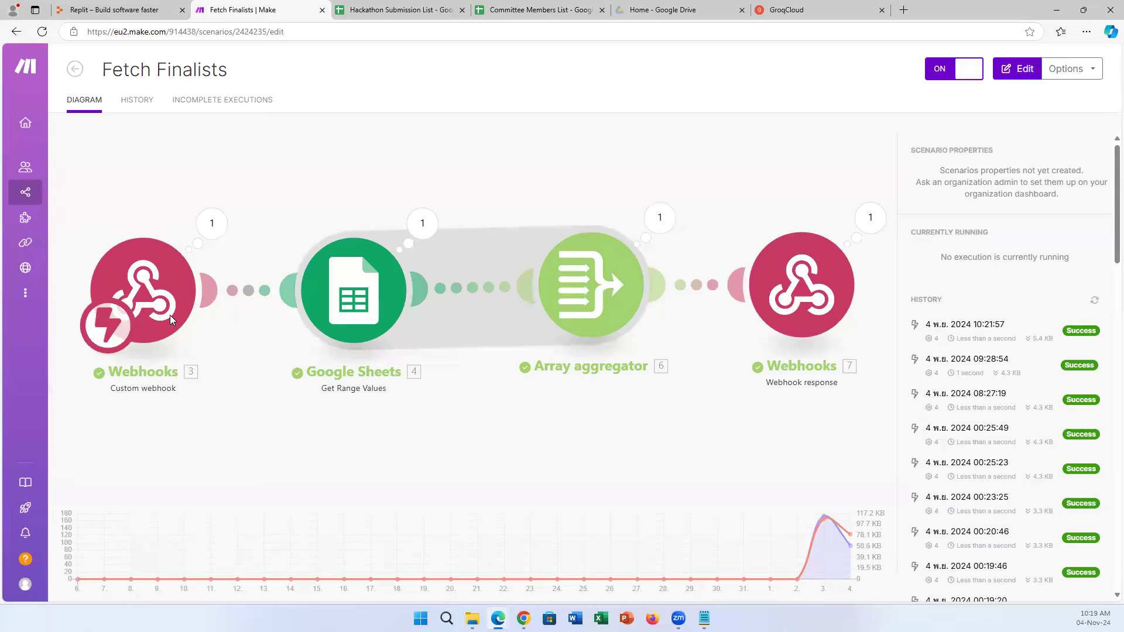
left_click(179, 288)
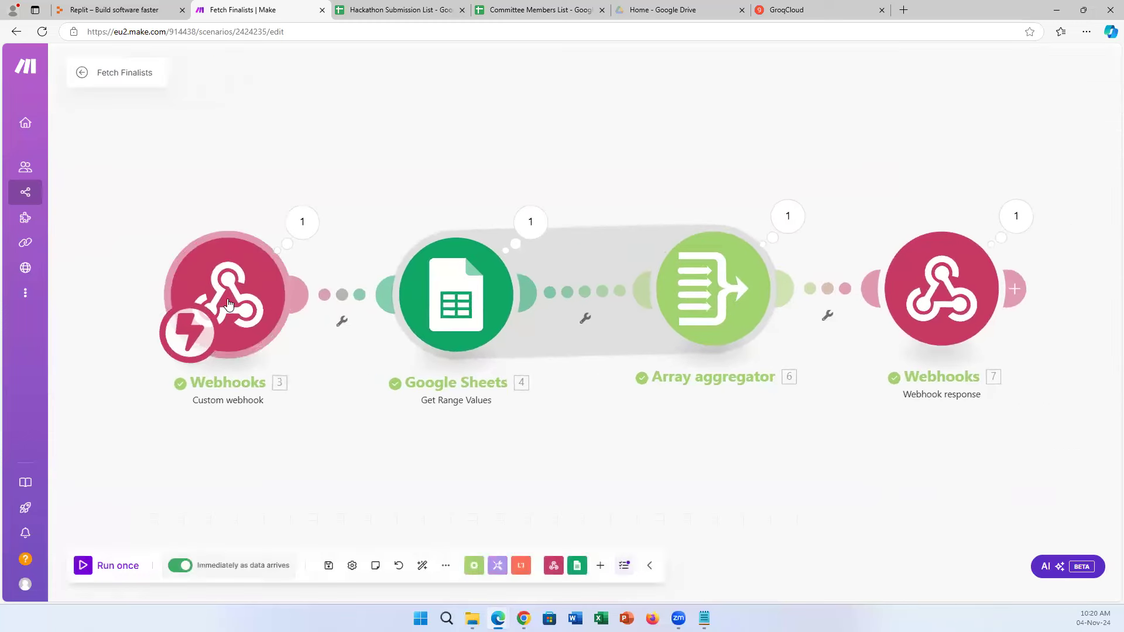
left_click(242, 302)
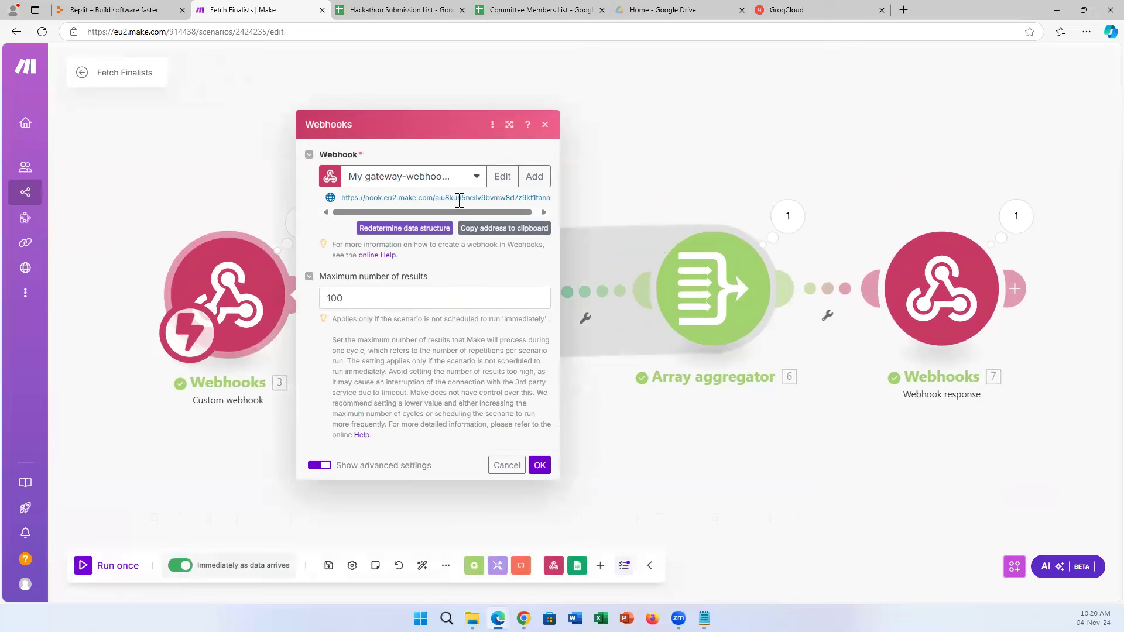
left_click(540, 466)
Open finalists.html in Replit with a widened code pane, then return to Make.
mouse_move(523, 618)
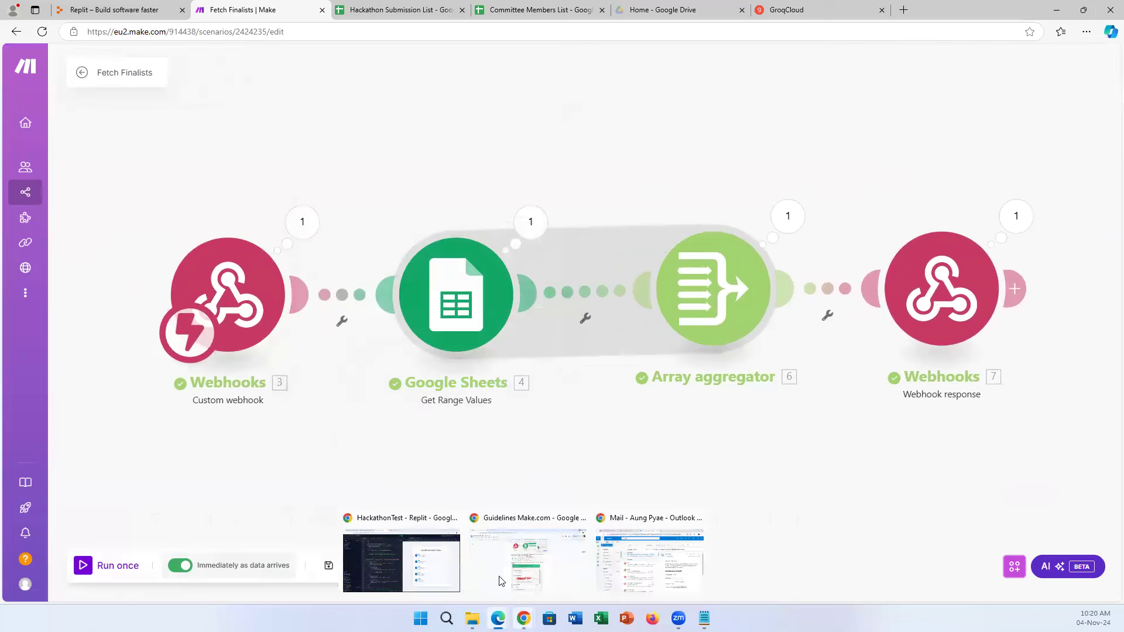
left_click(401, 561)
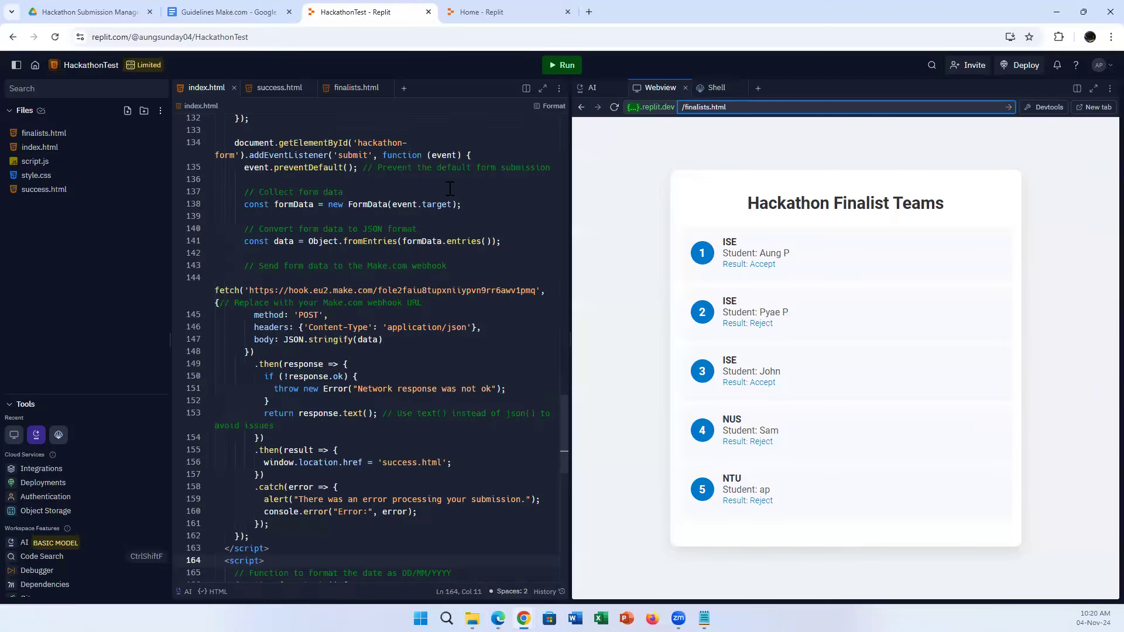
left_click(354, 89)
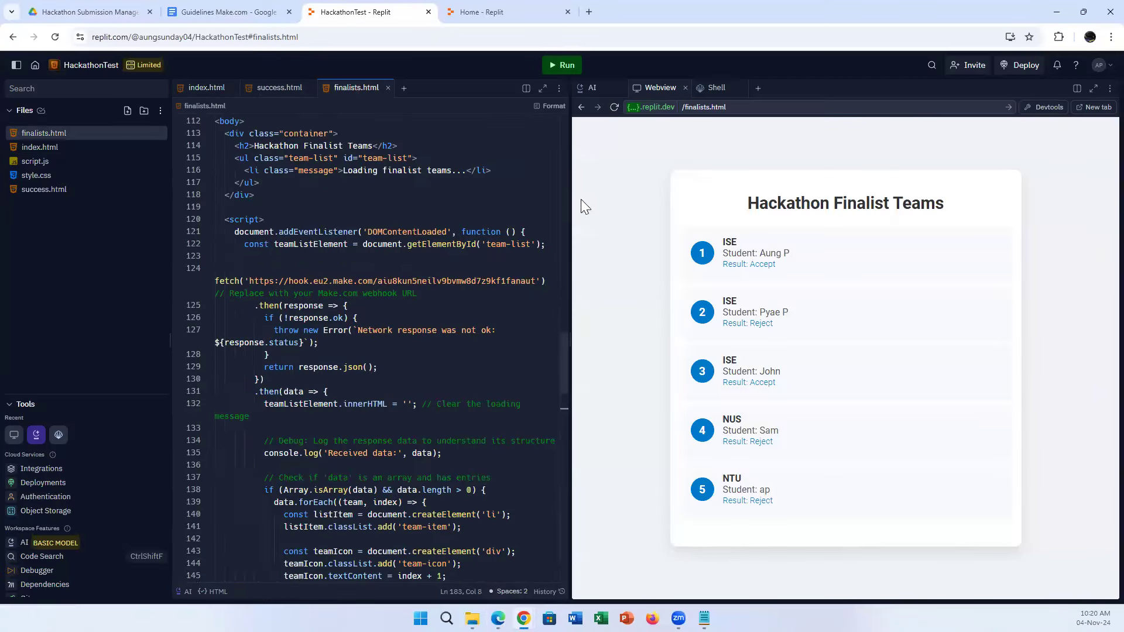
left_click_drag(570, 225, 806, 251)
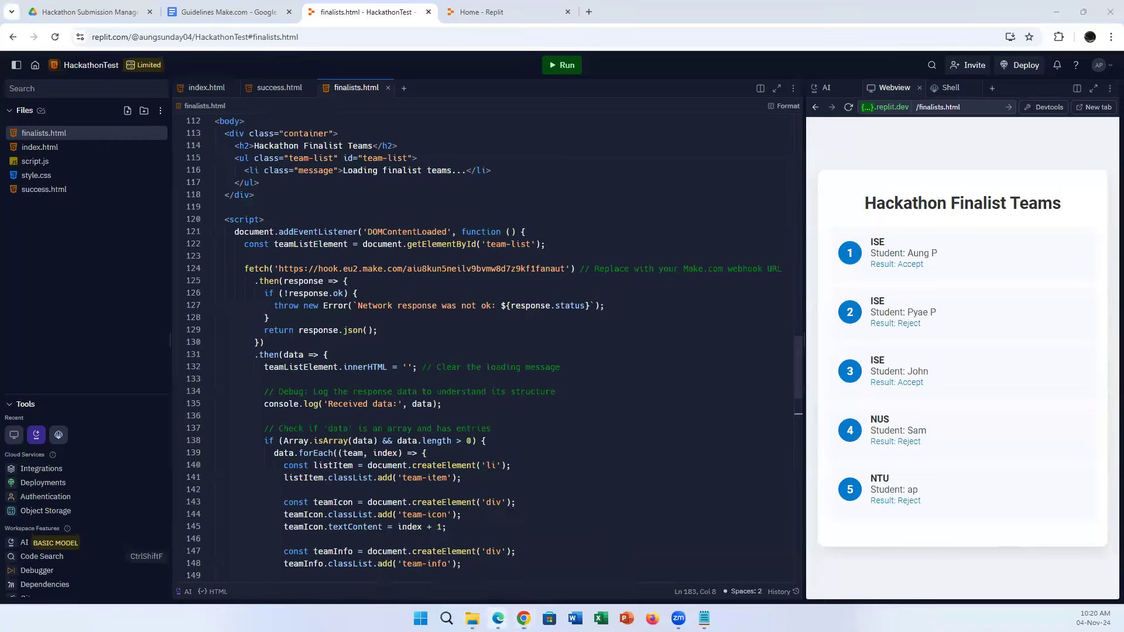
mouse_move(498, 618)
left_click(432, 533)
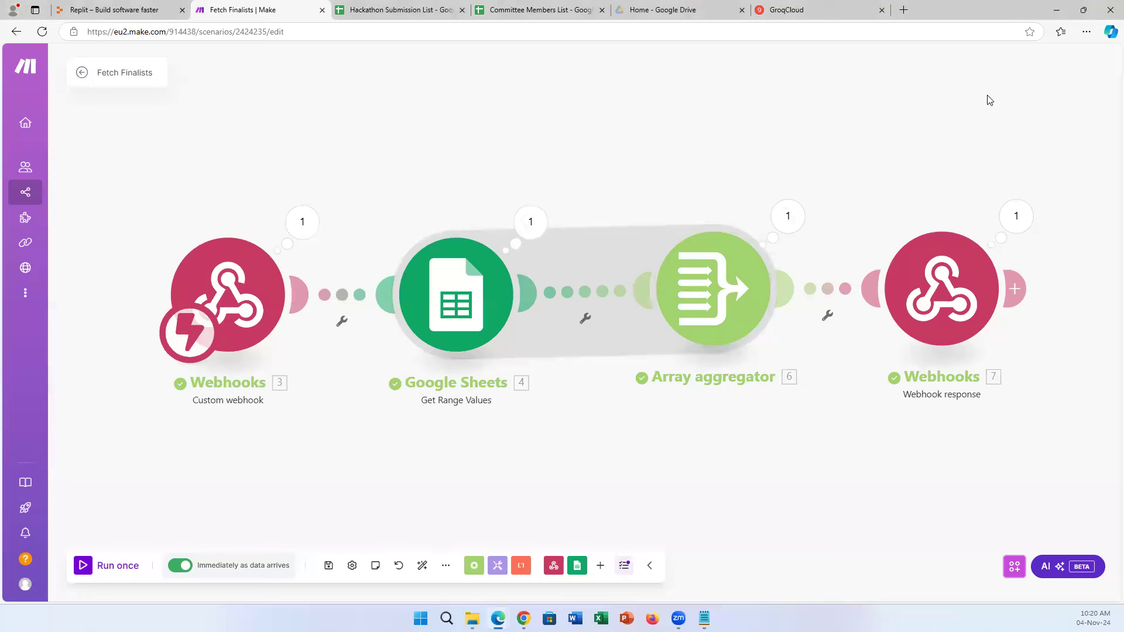
left_click(458, 327)
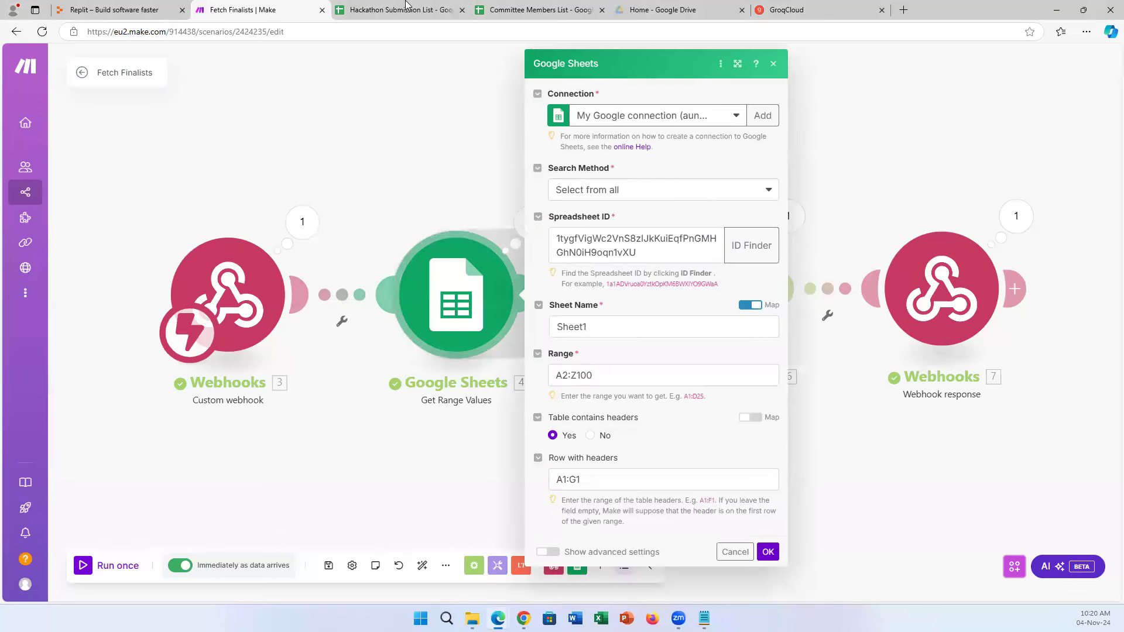
key("ctrl+Tab")
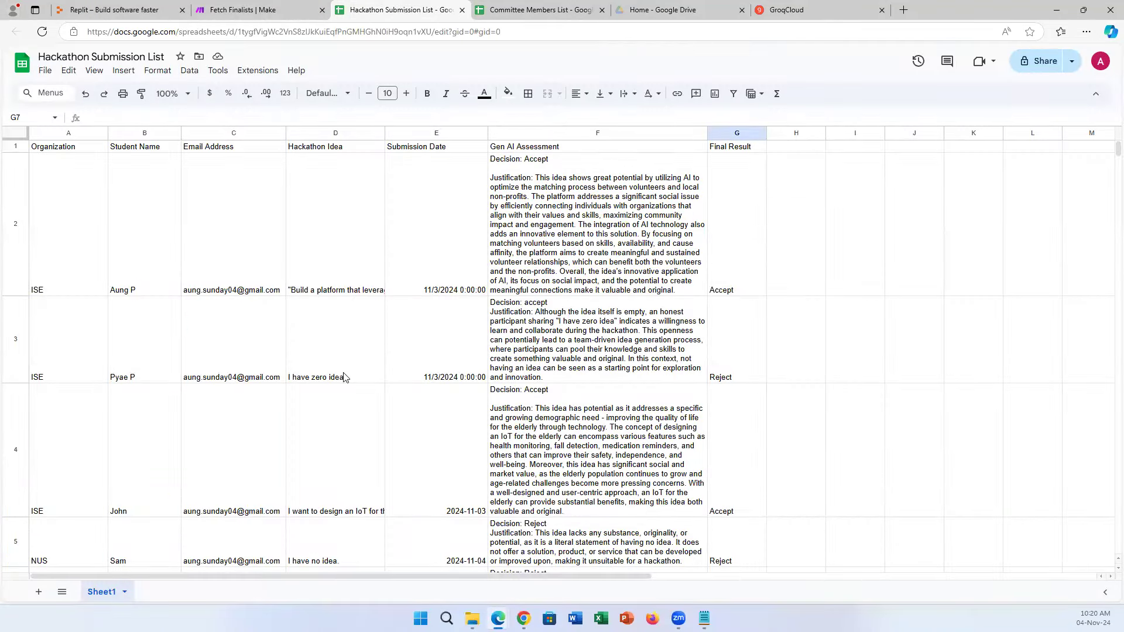
scroll(355, 426, "down", 5)
scroll(357, 427, "up", 5)
key("ctrl+shift+Tab")
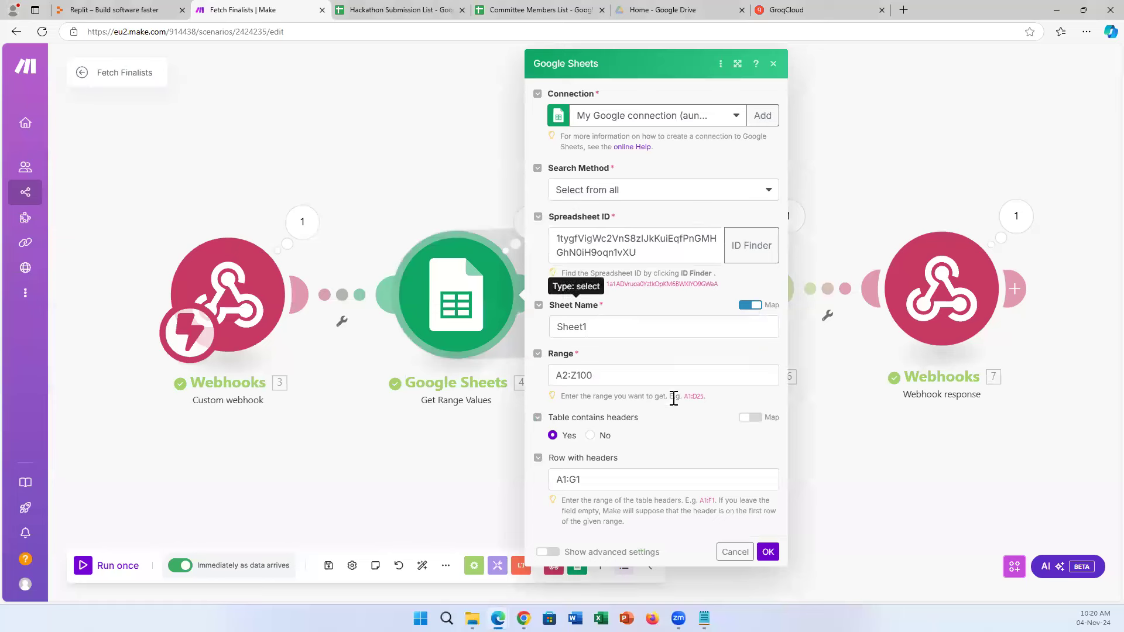
left_click(774, 556)
left_click_drag(473, 286, 467, 147)
left_click_drag(736, 292, 628, 317)
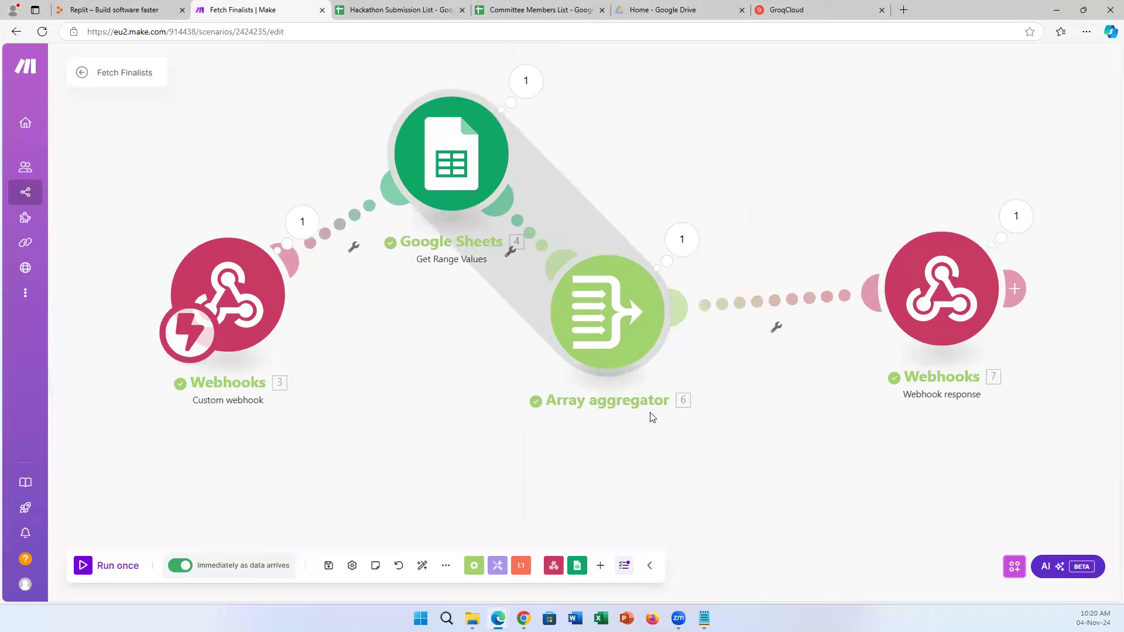
left_click(414, 9)
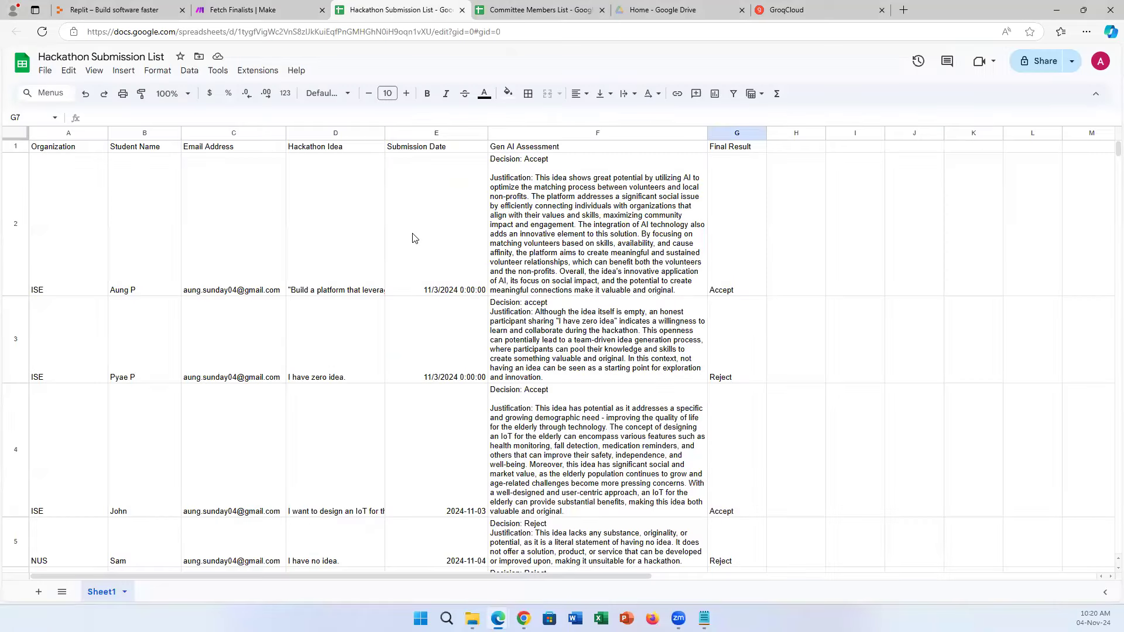
scroll(477, 352, "down", 3)
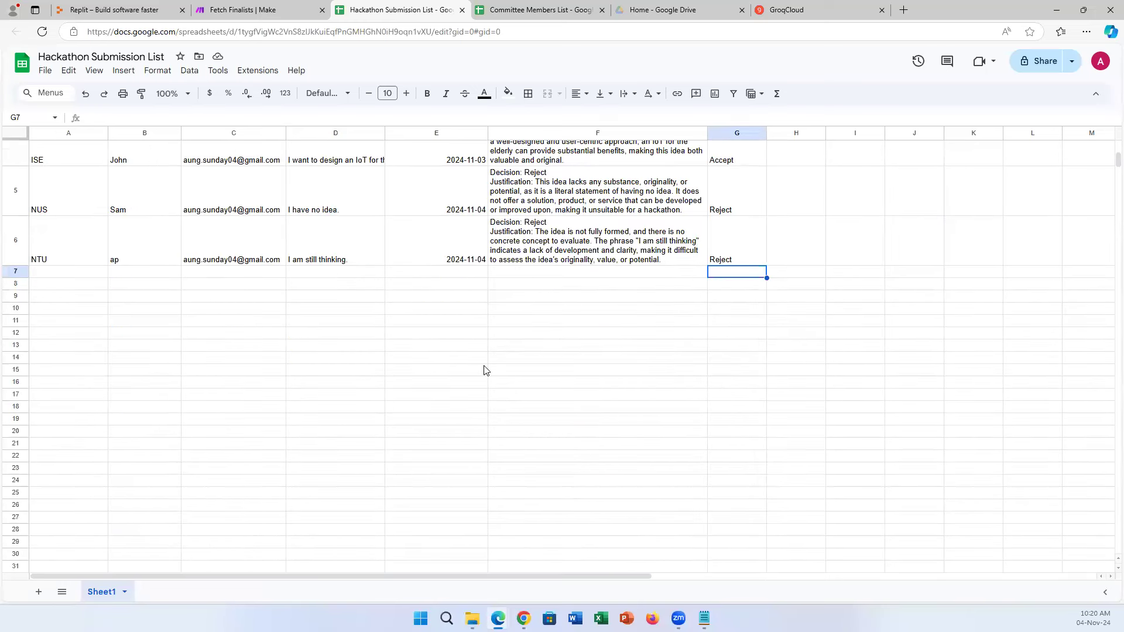
left_click(293, 9)
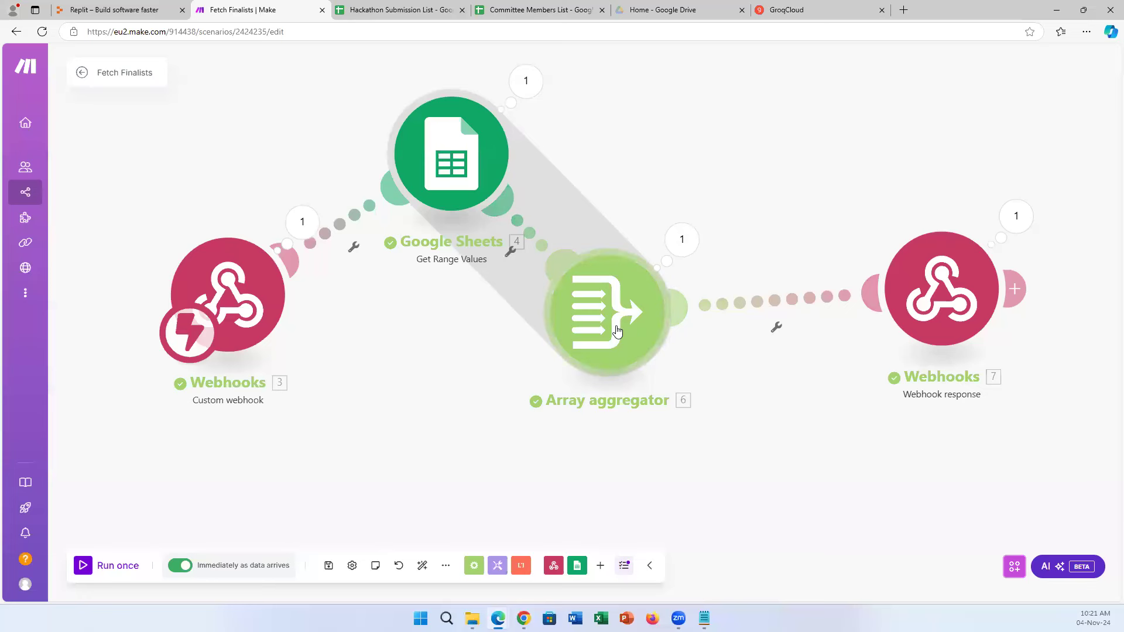
Aggregate Organization (A), Student Name (B) and Final Result (G), then move Webhooks 7 left.
left_click(620, 346)
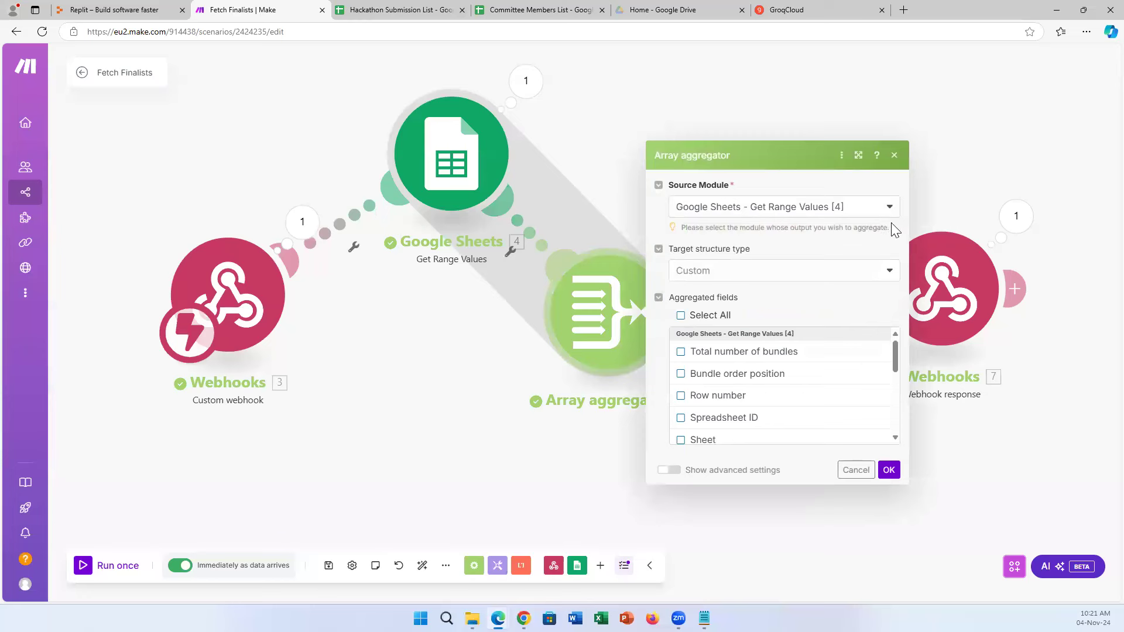
left_click_drag(895, 364, 883, 434)
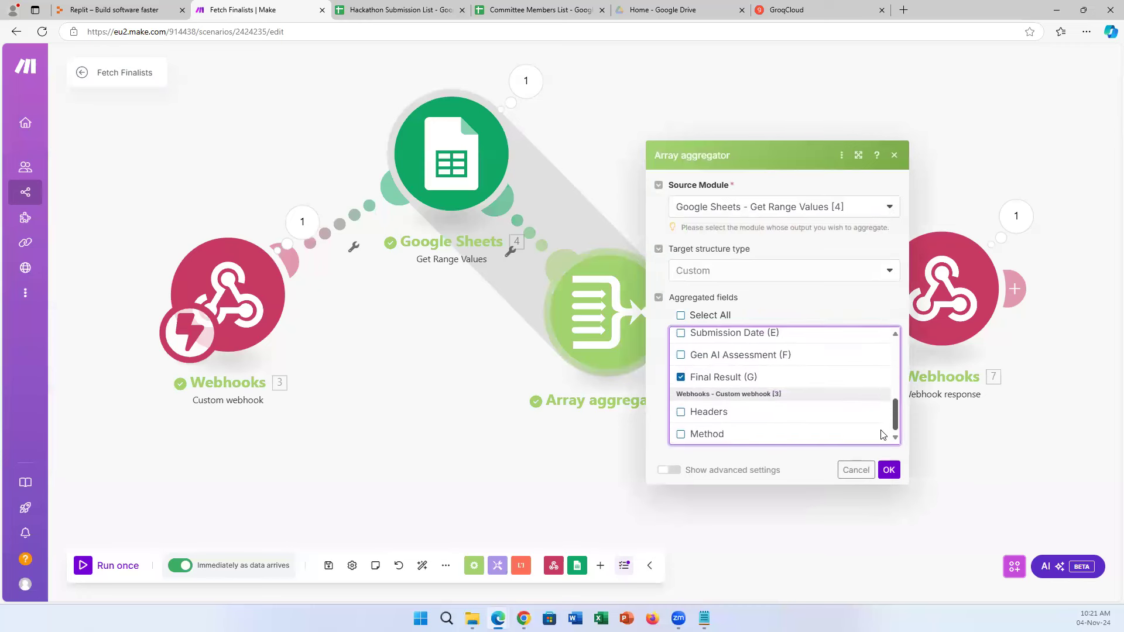
scroll(879, 414, "up", 3)
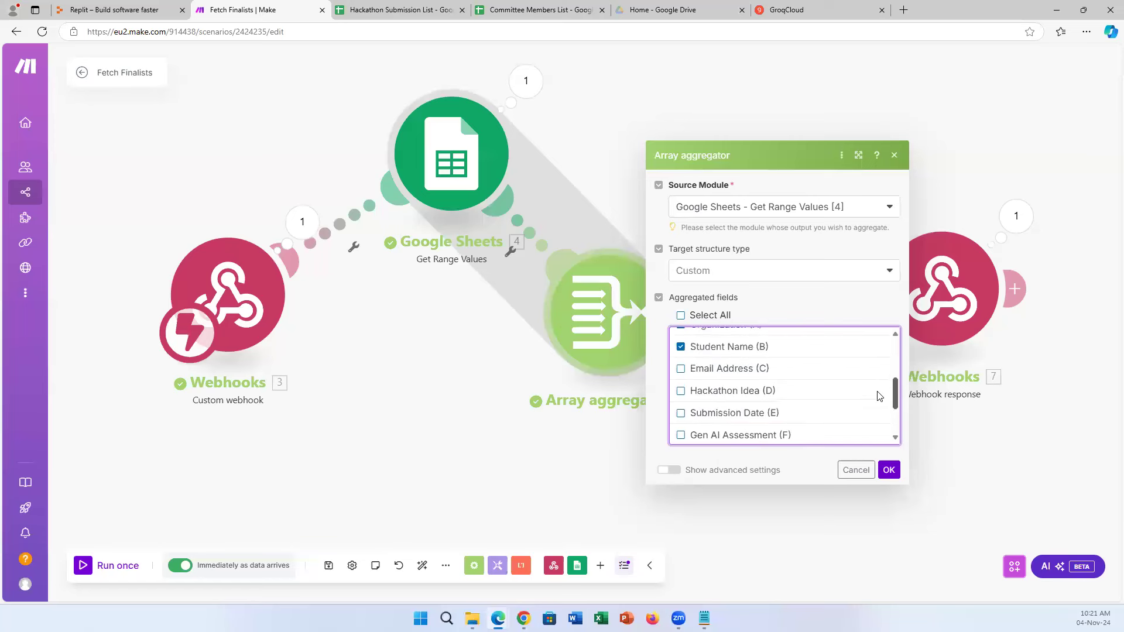
scroll(878, 420, "down", 2)
scroll(878, 421, "down", 1)
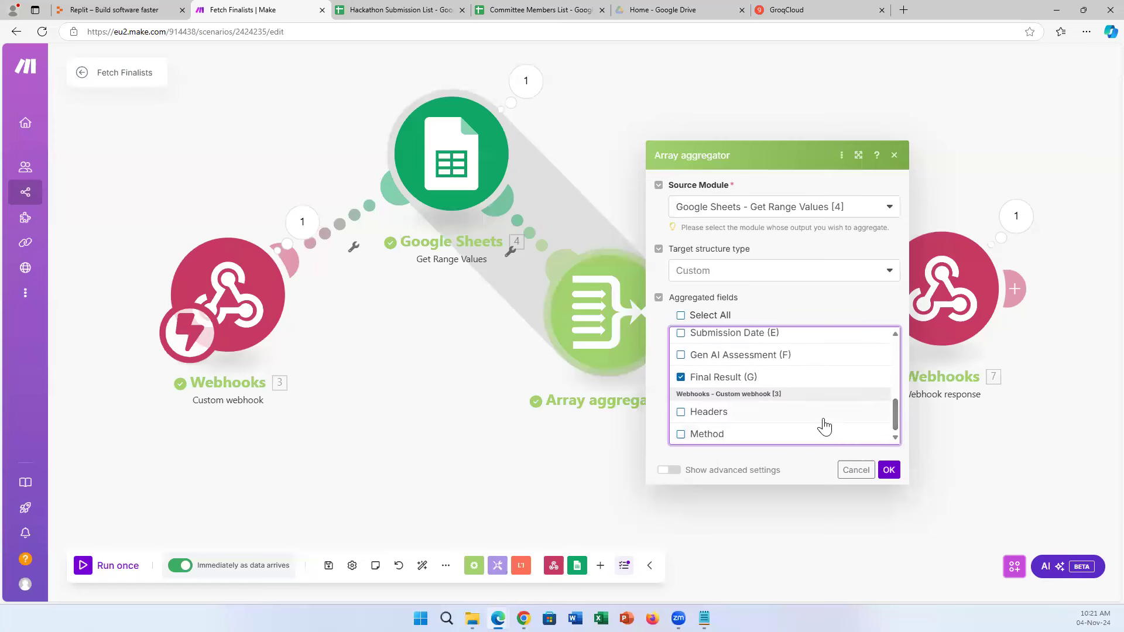
scroll(784, 410, "up", 4)
left_click(888, 469)
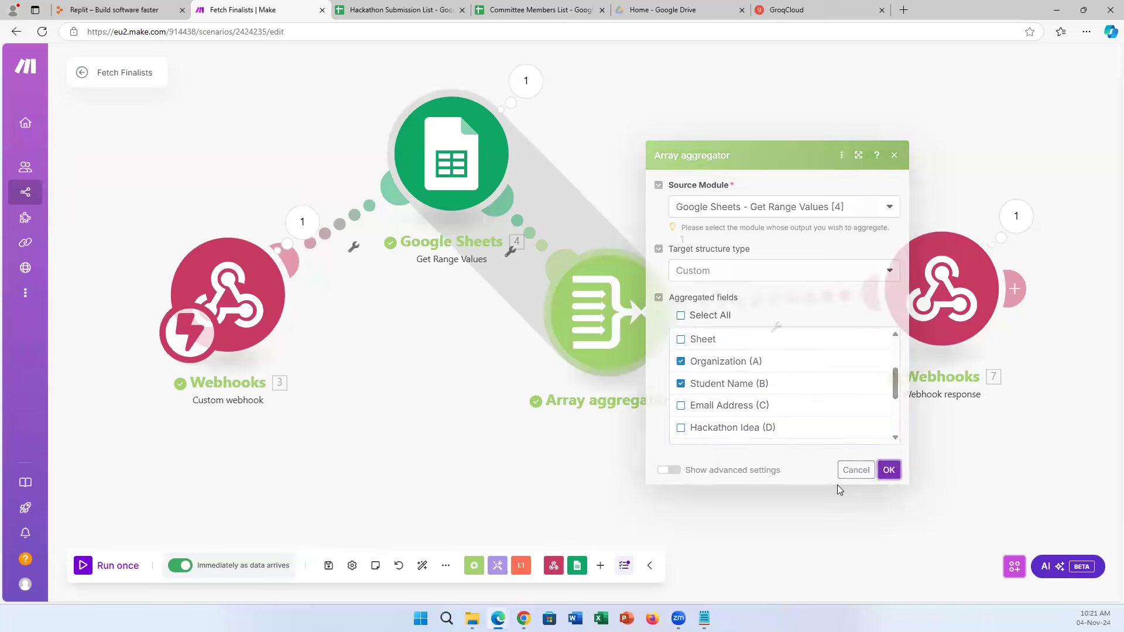
left_click_drag(929, 336, 869, 320)
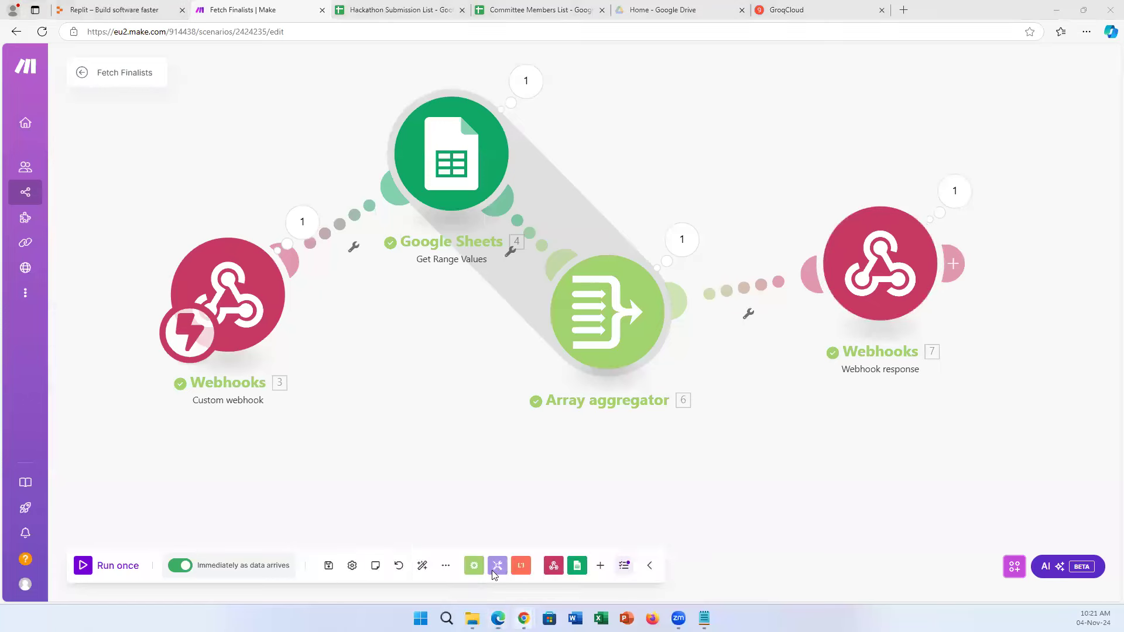
Confirm the webhook response: status 200, aggregated array body, Content-Type application/json.
left_click(715, 553)
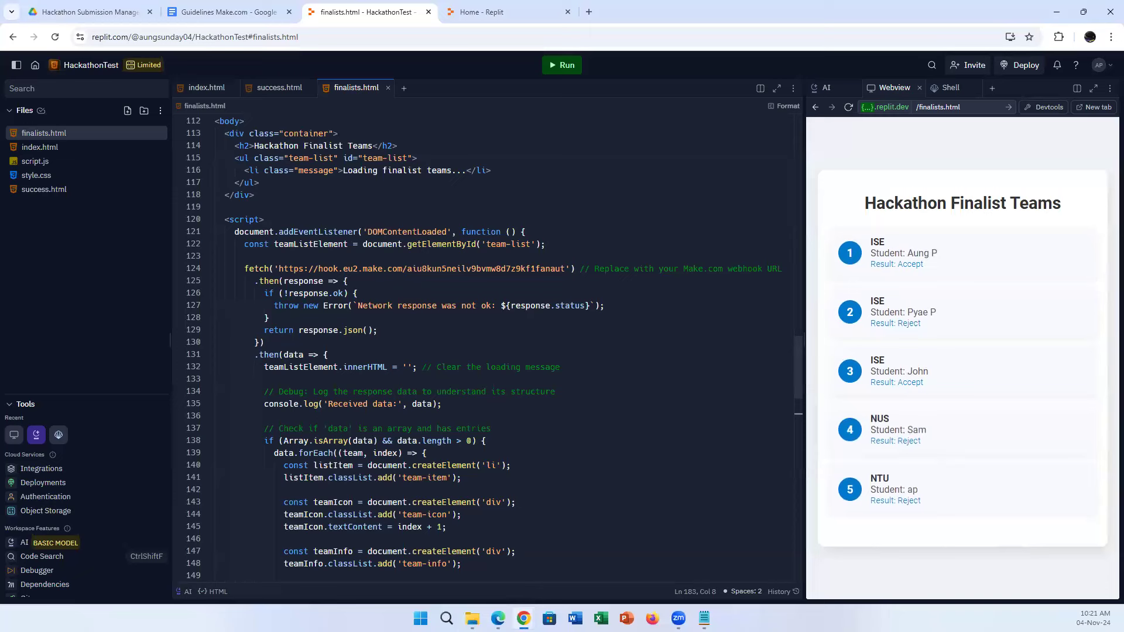
mouse_move(497, 618)
left_click(484, 552)
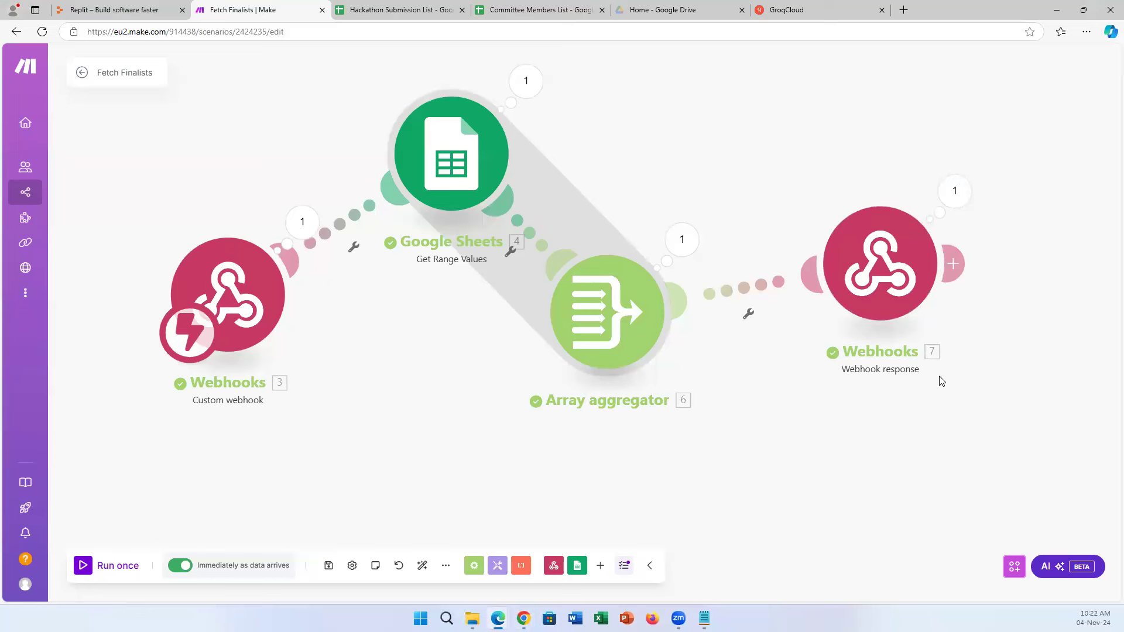
left_click(900, 289)
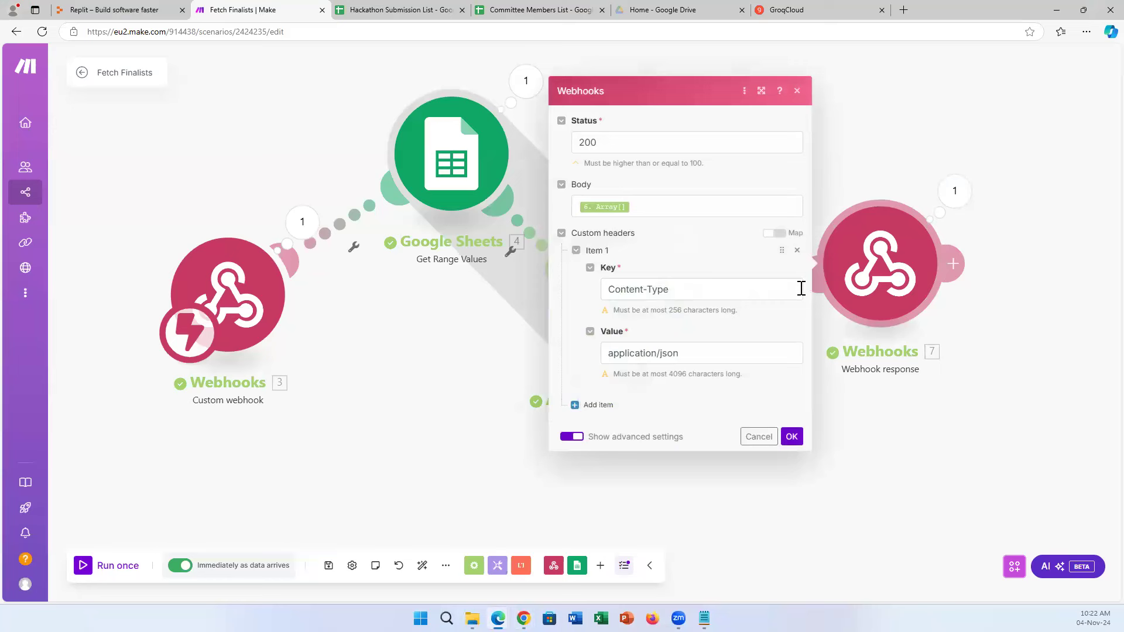
key("ctrl+a")
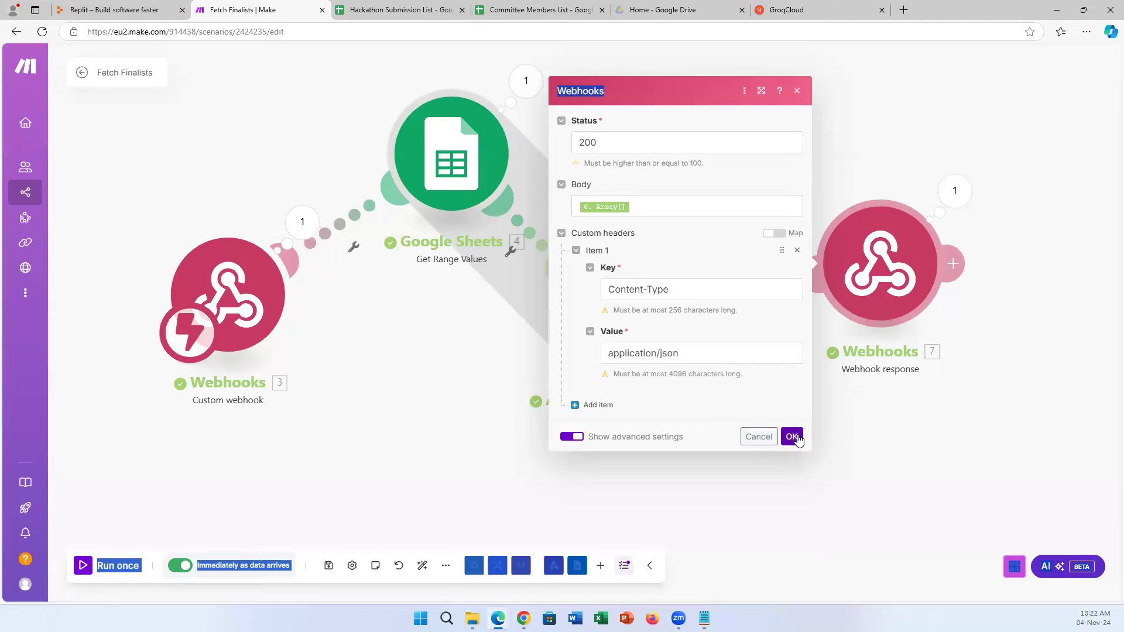
left_click(570, 440)
left_click(791, 437)
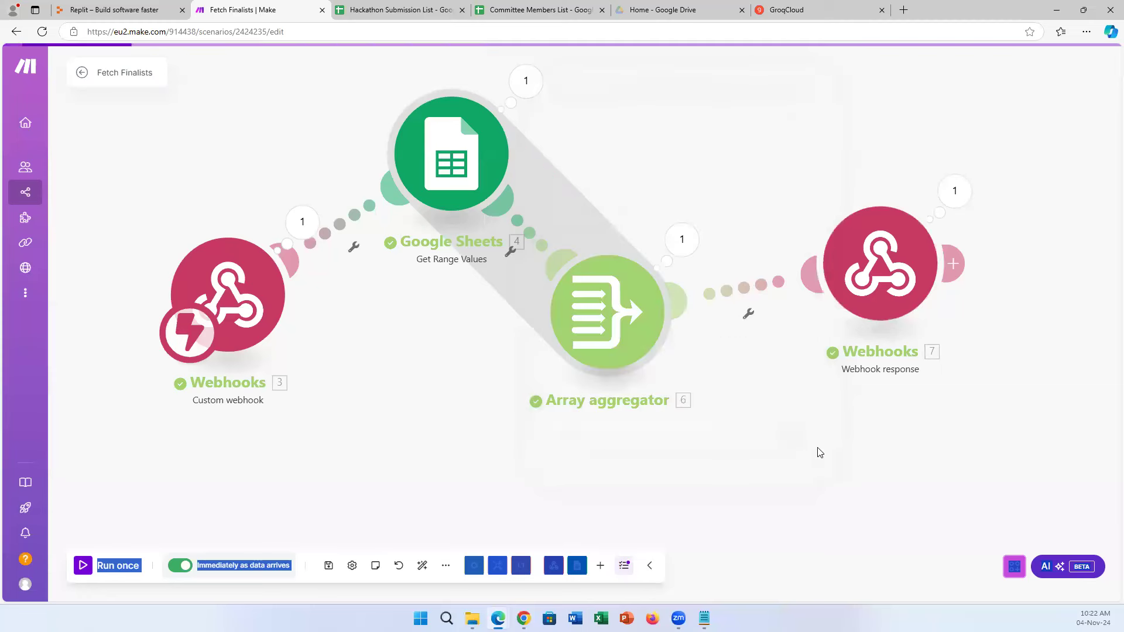
Load the copied webhook address in a new tab to see five JSON records, then show Replit.
left_click(252, 320)
left_click(525, 231)
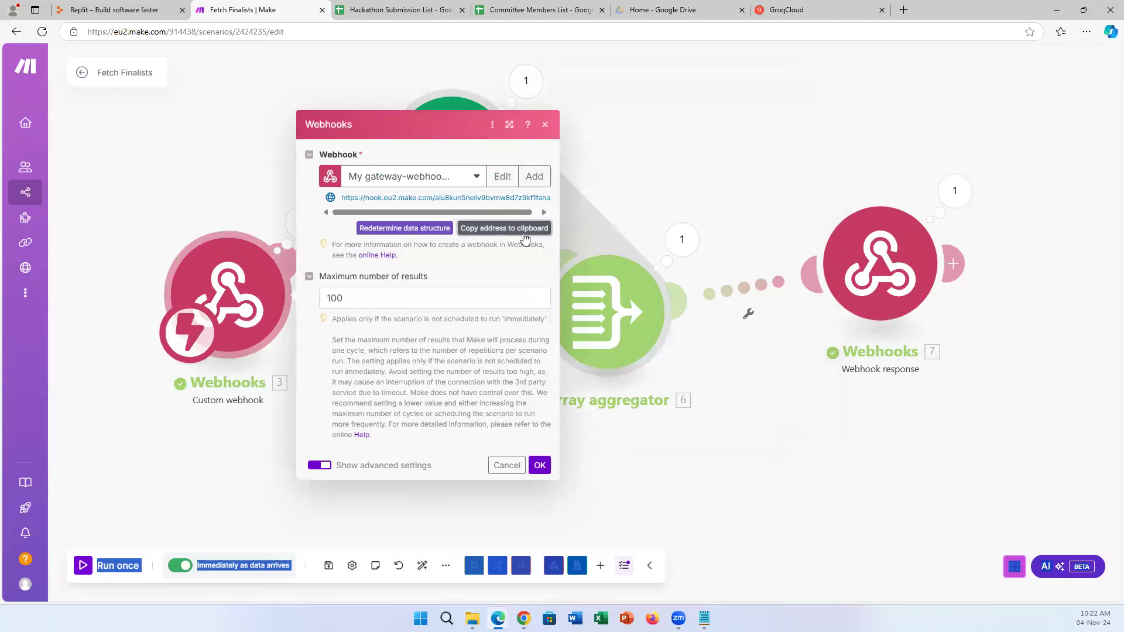
left_click(905, 12)
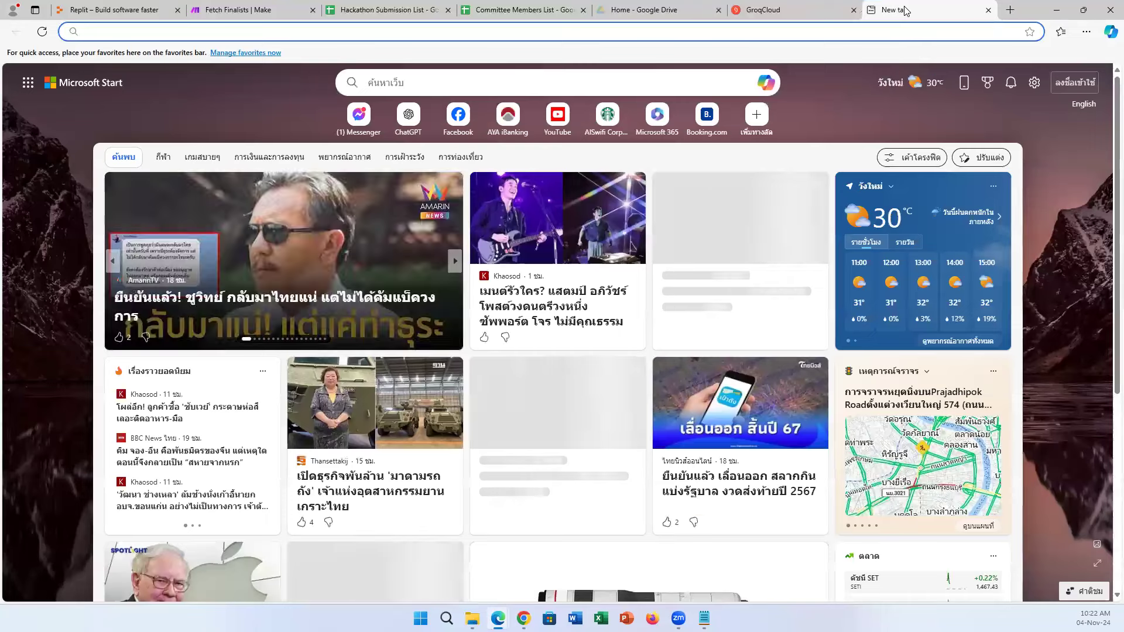
key("Return")
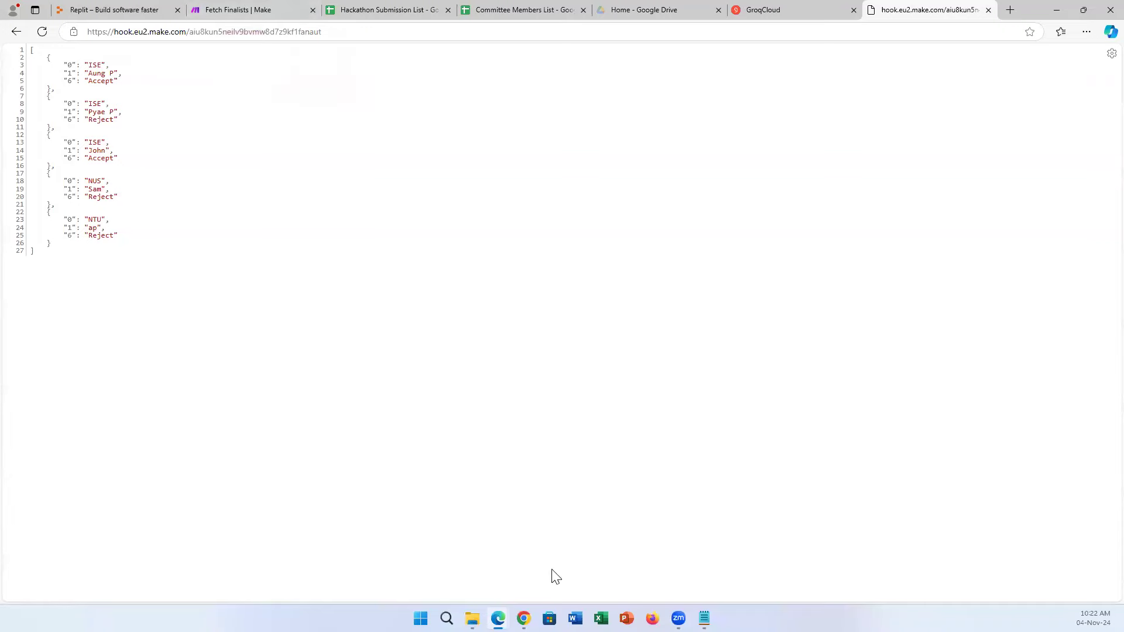
left_click(523, 618)
left_click(401, 556)
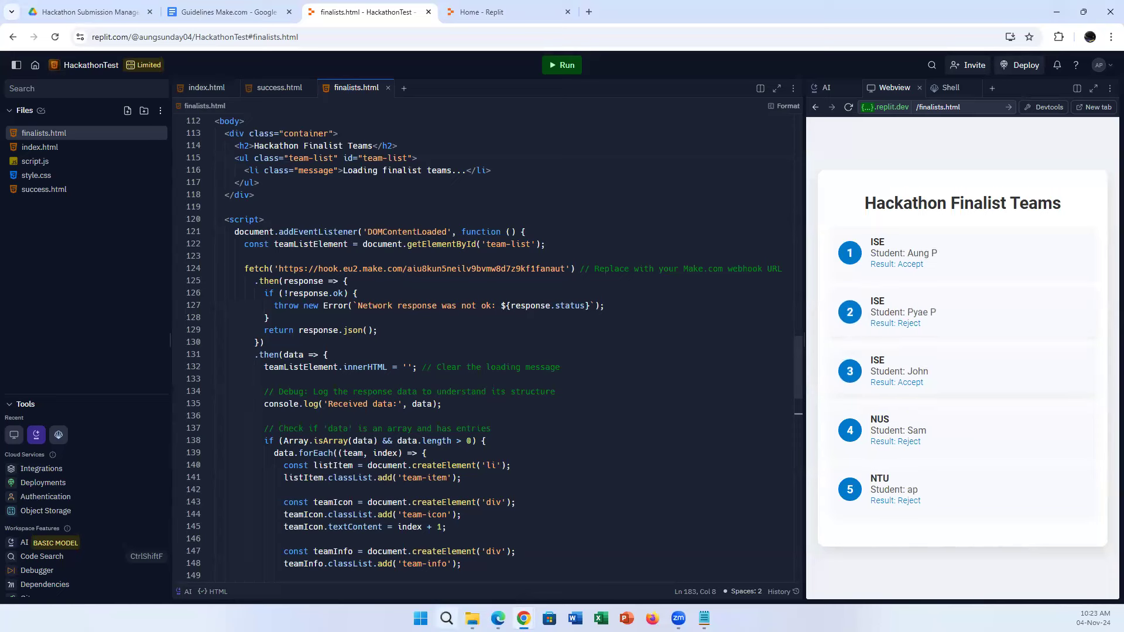
Return to the Fetch Finalists editor and close the custom webhook settings.
mouse_move(498, 618)
left_click(458, 561)
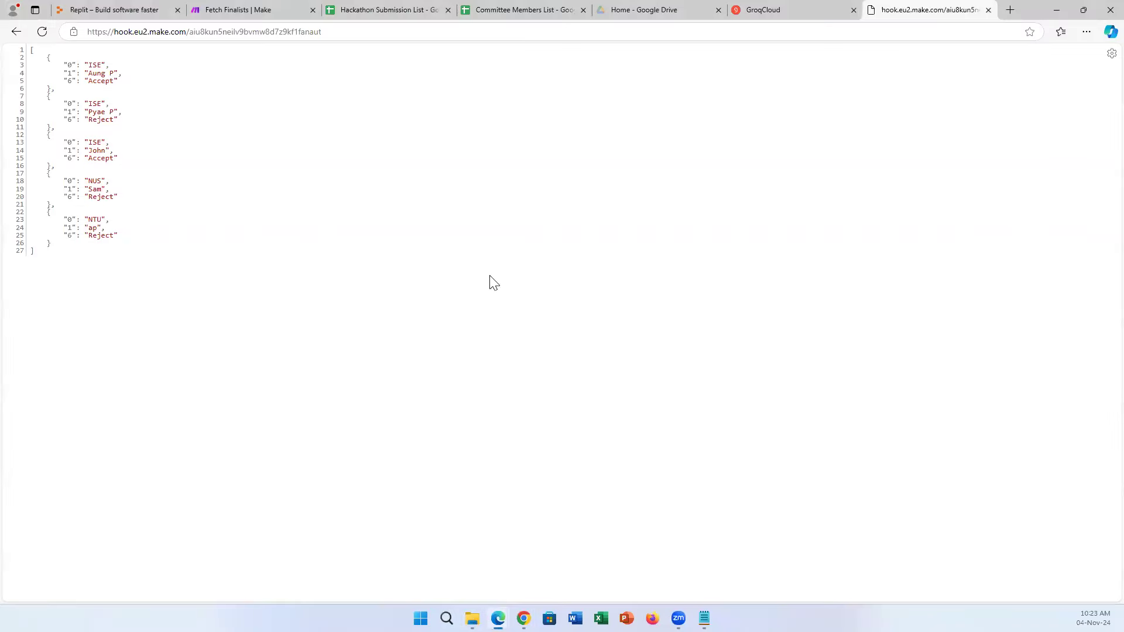
left_click(258, 8)
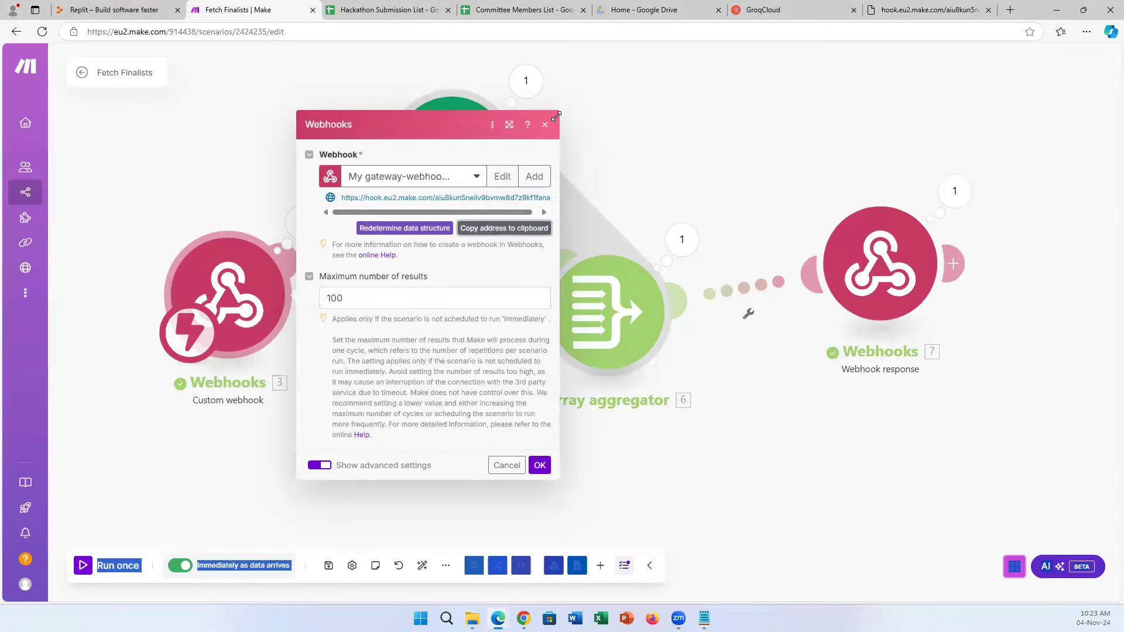
left_click(539, 465)
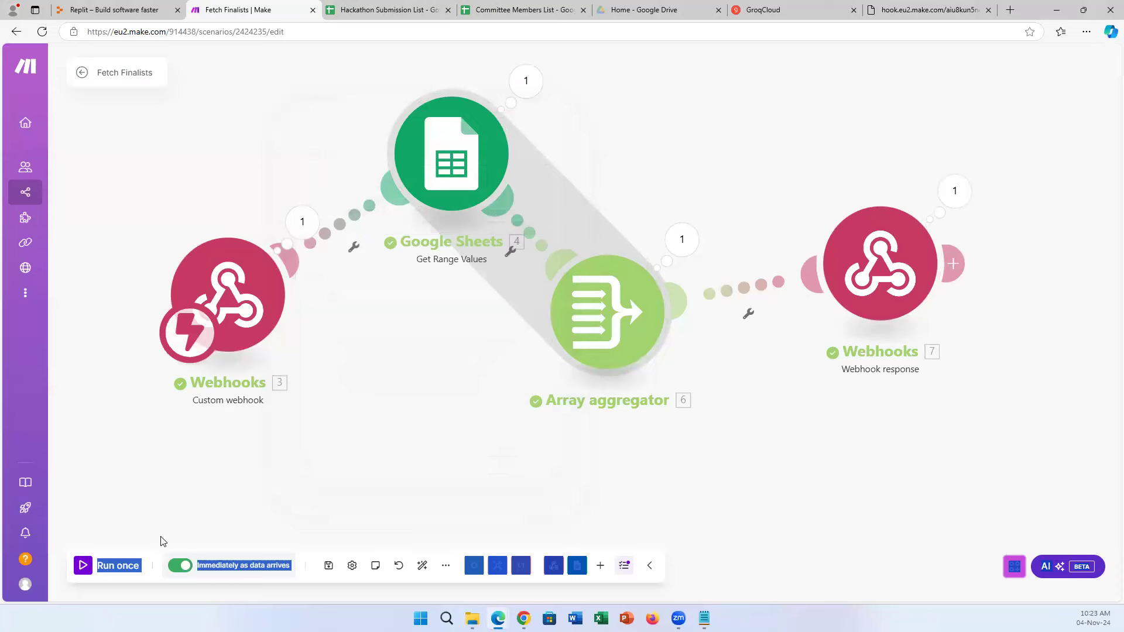
left_click(149, 575)
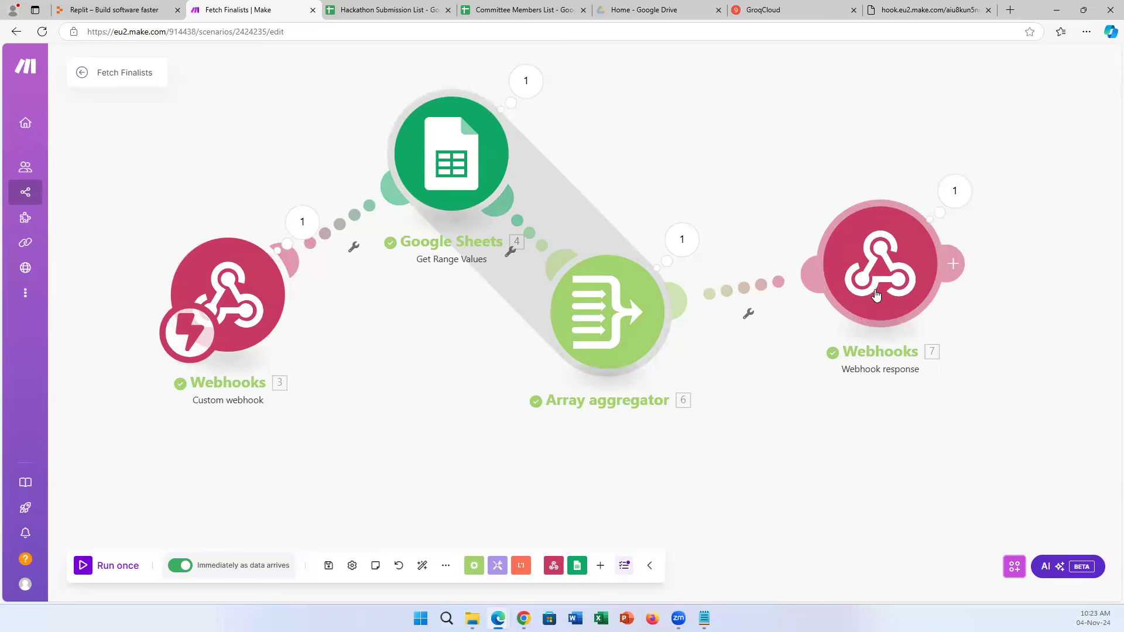
Recheck the webhook JSON and Replit page, then head to the Scenarios list.
left_click(911, 7)
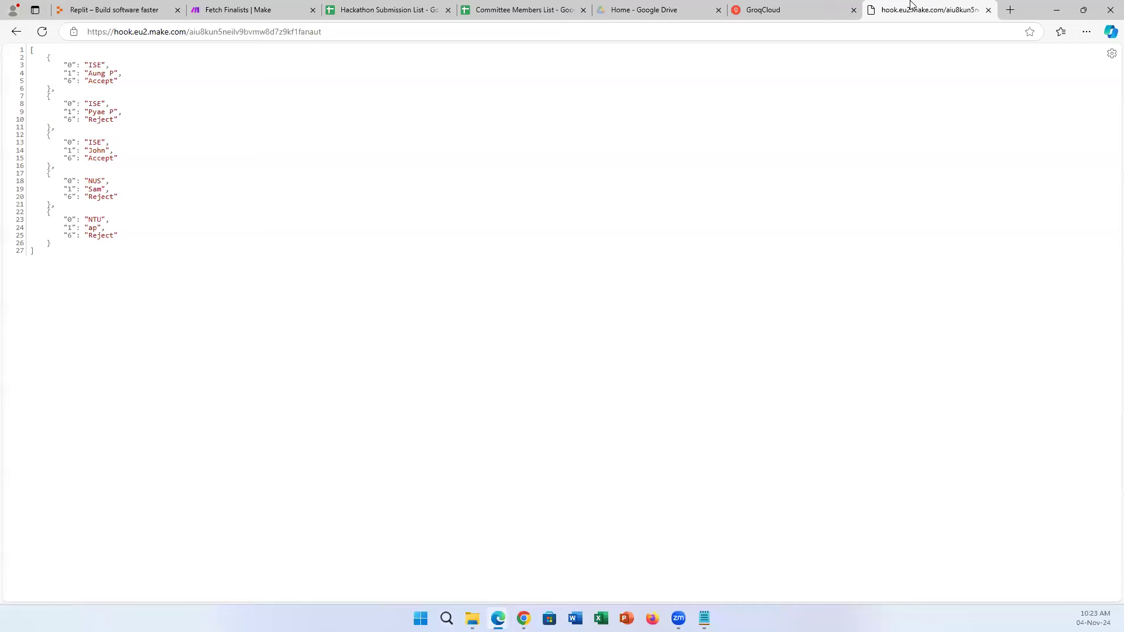
left_click(251, 9)
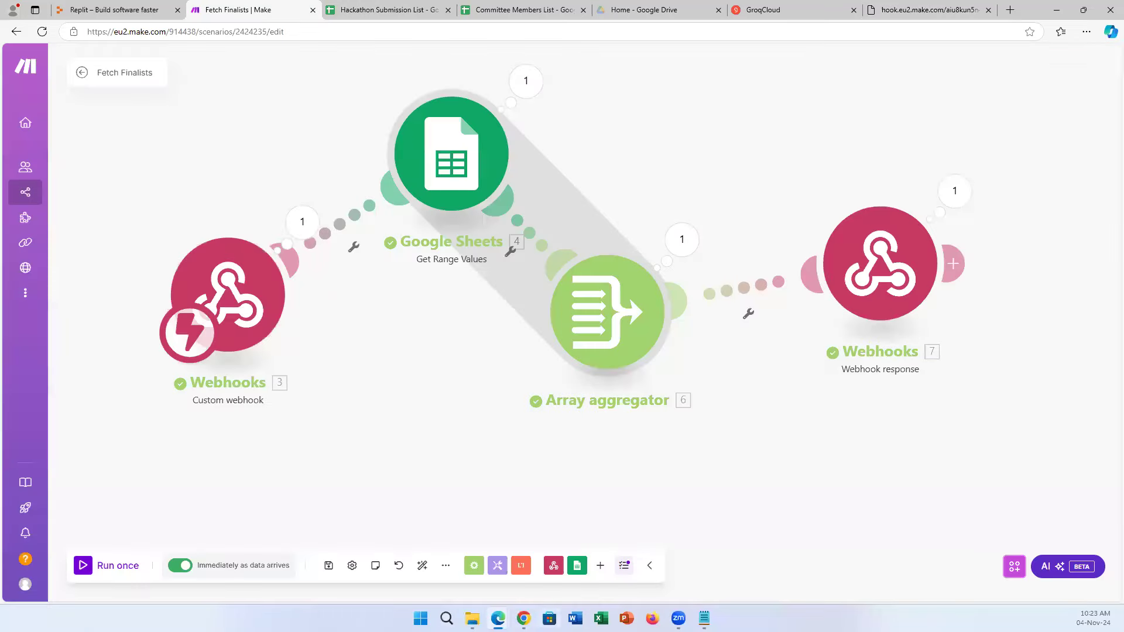
mouse_move(523, 618)
left_click(440, 568)
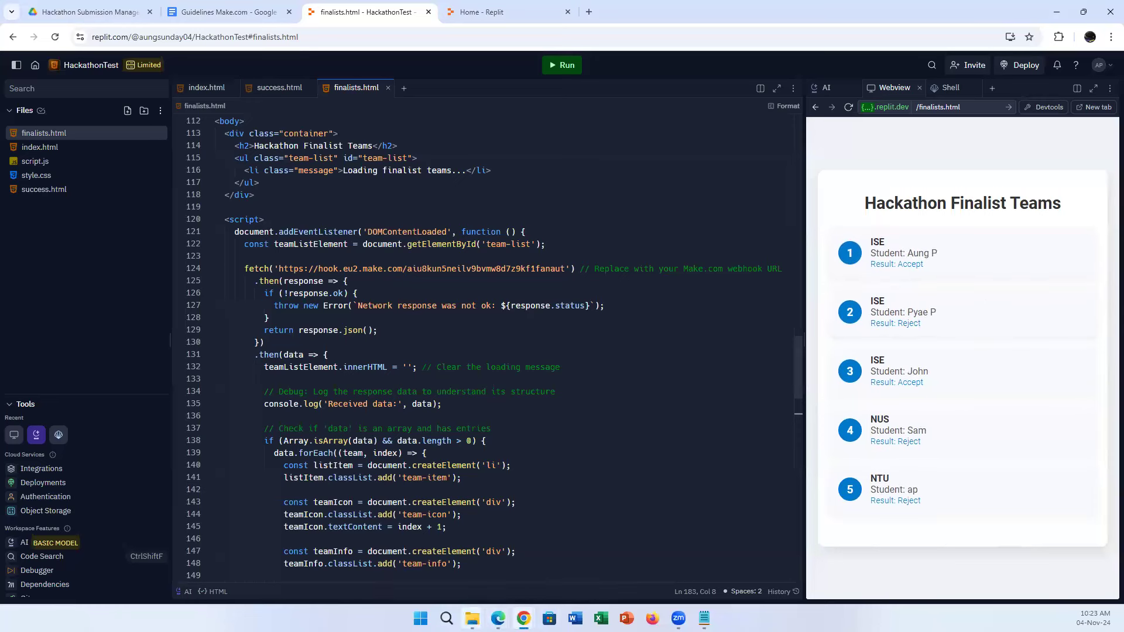
mouse_move(497, 618)
left_click(478, 545)
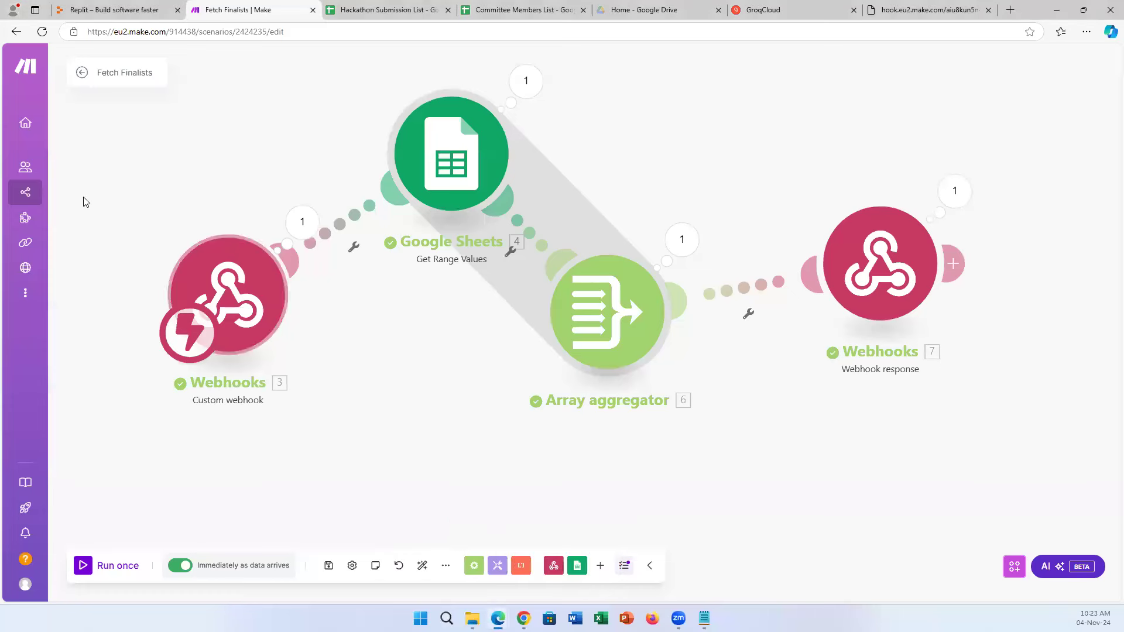
left_click(30, 186)
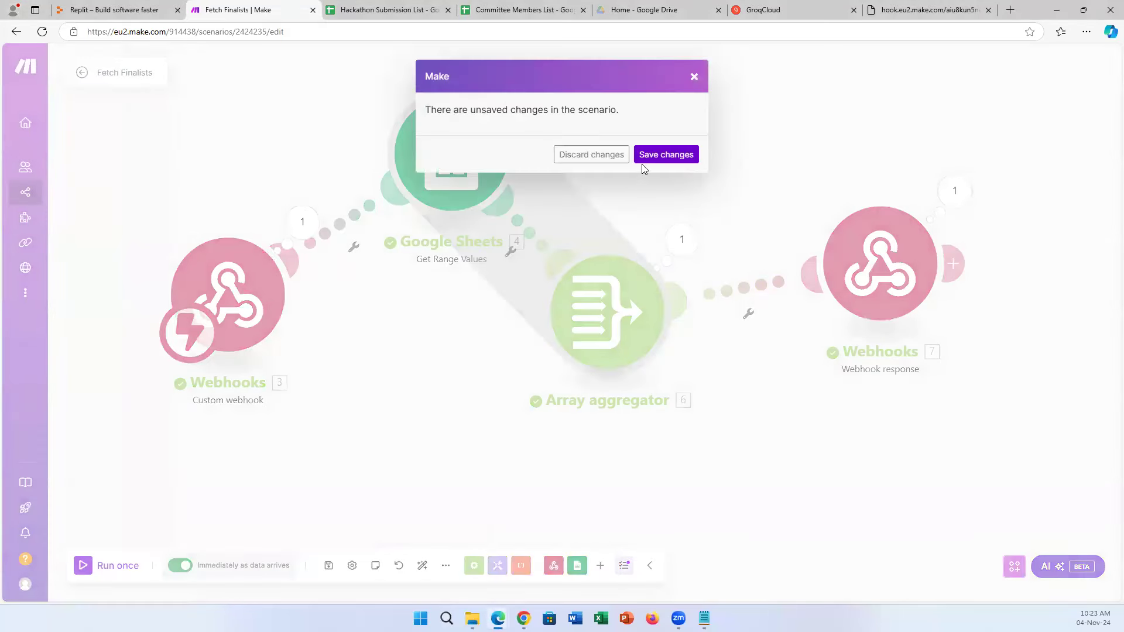
Save Fetch Finalists, open Email Automation for the Results, then view the Hackathon Submission List.
left_click(664, 155)
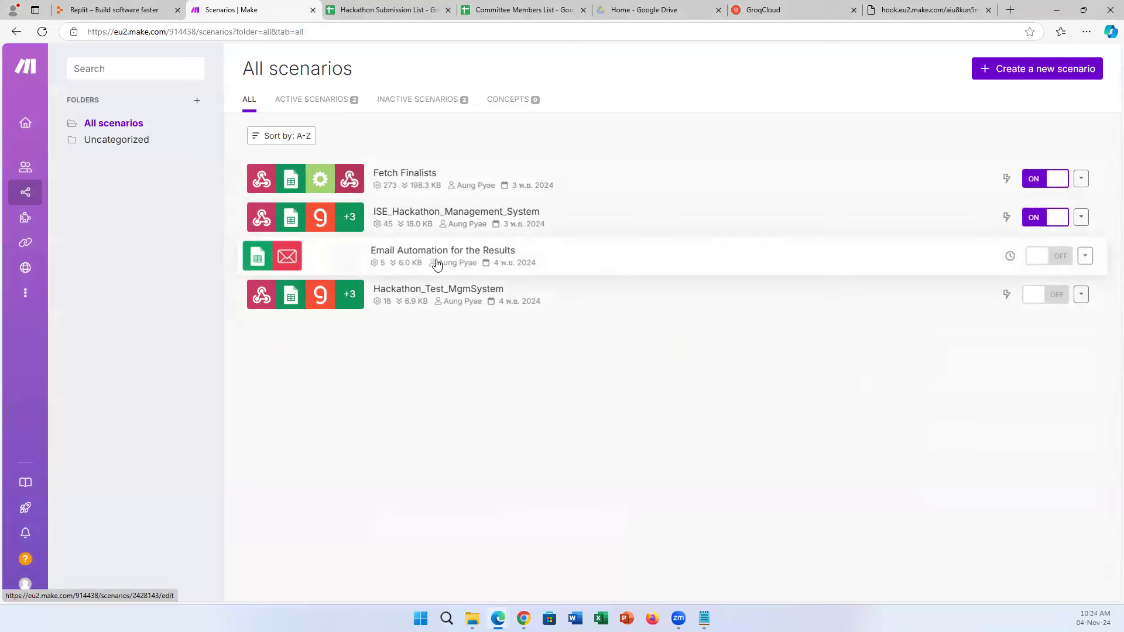
left_click(469, 265)
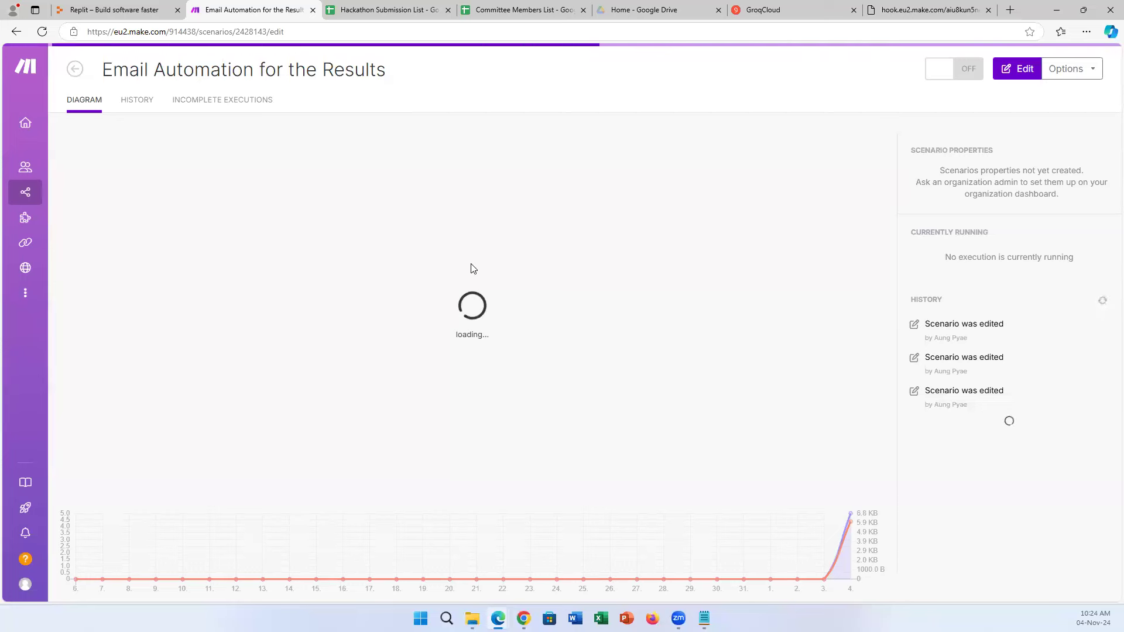
left_click(375, 4)
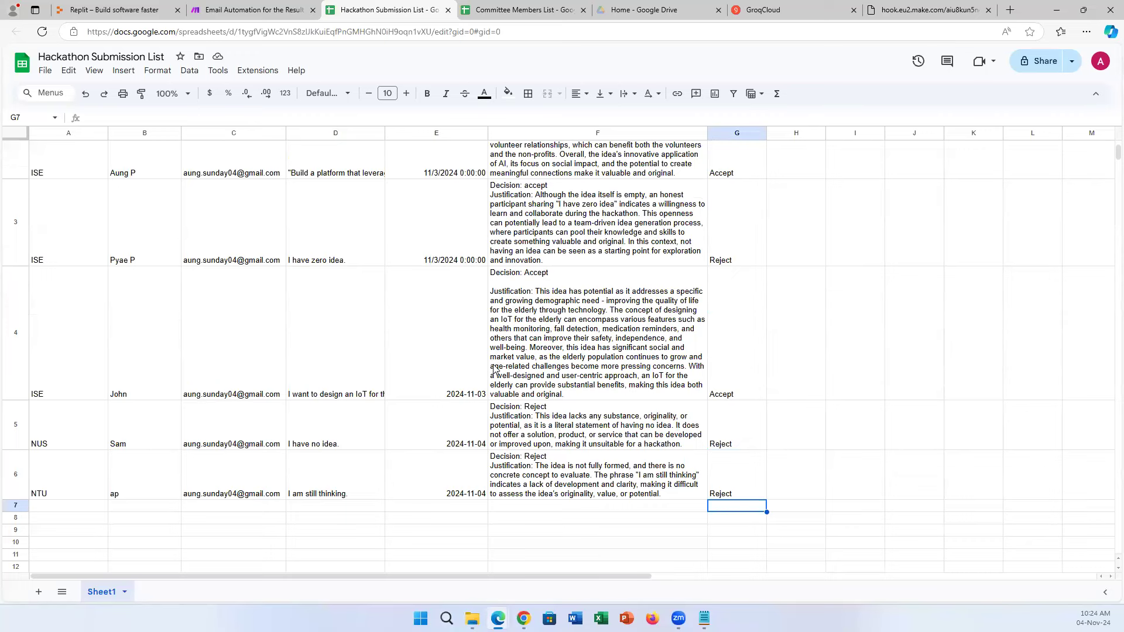
Review Final Result values Accept, Reject, Accept, Reject for rows 2–5 before returning to Email Automation.
scroll(719, 294, "up", 2)
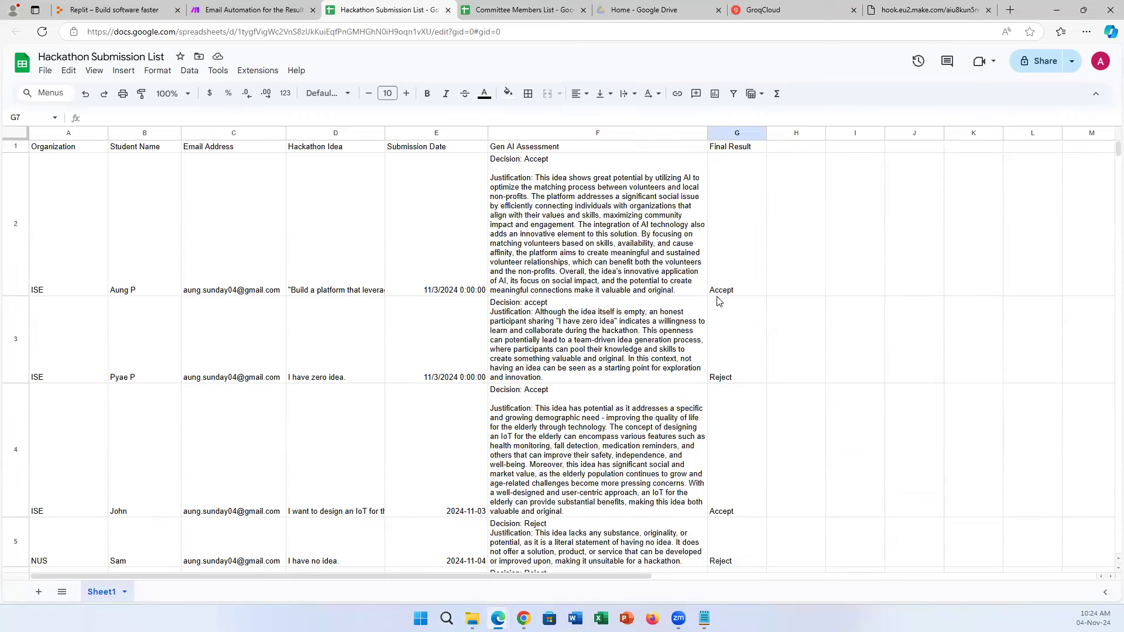
left_click(276, 9)
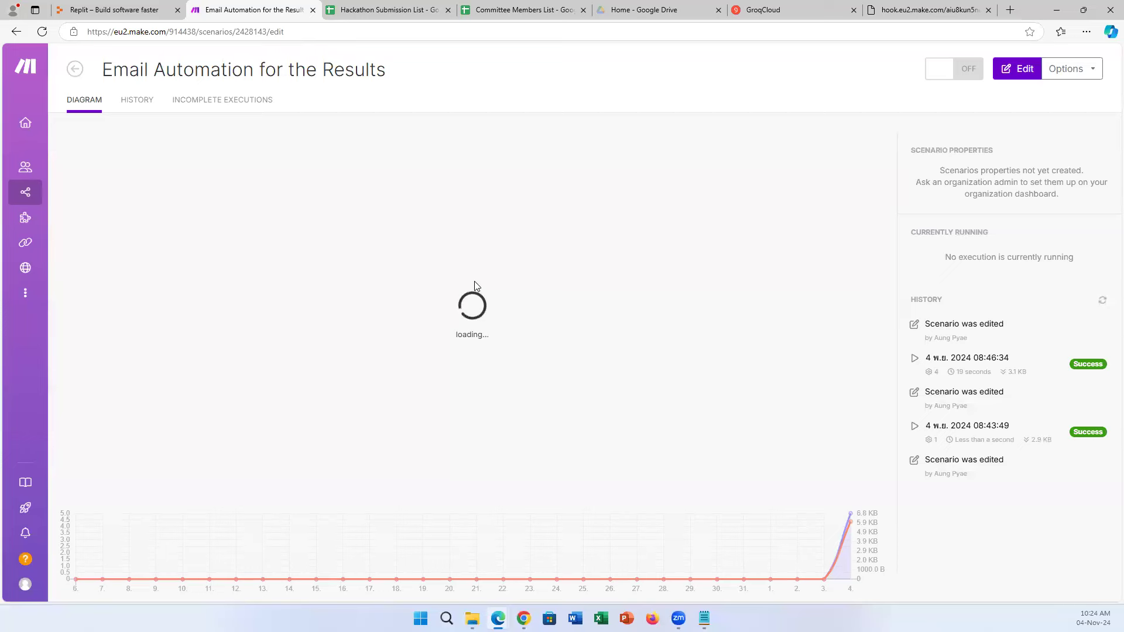
left_click(418, 6)
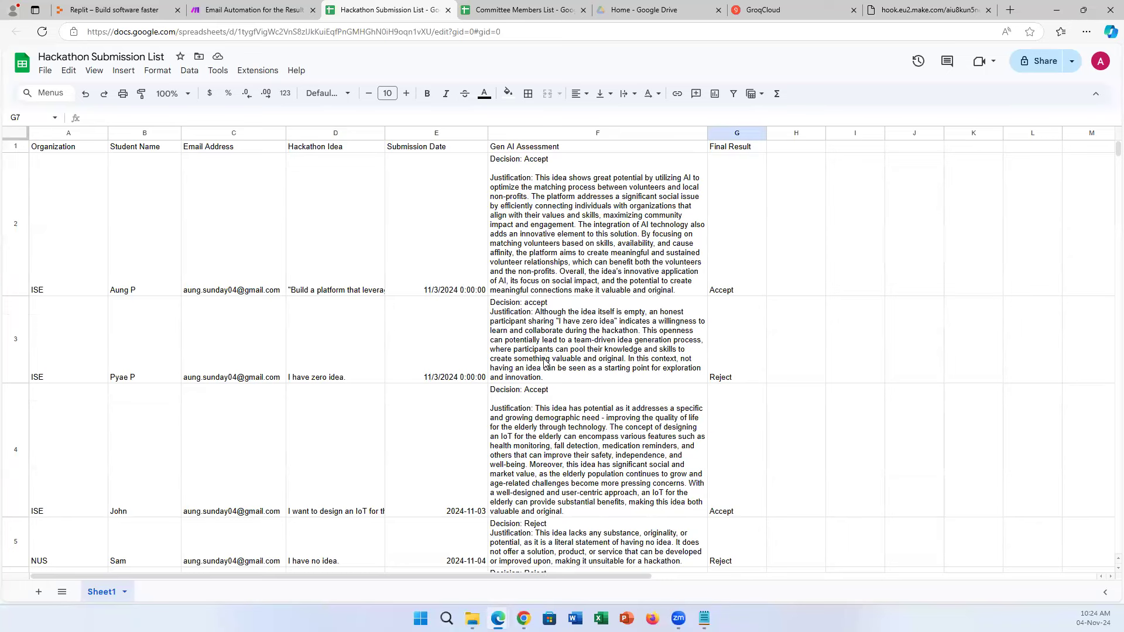
left_click(275, 6)
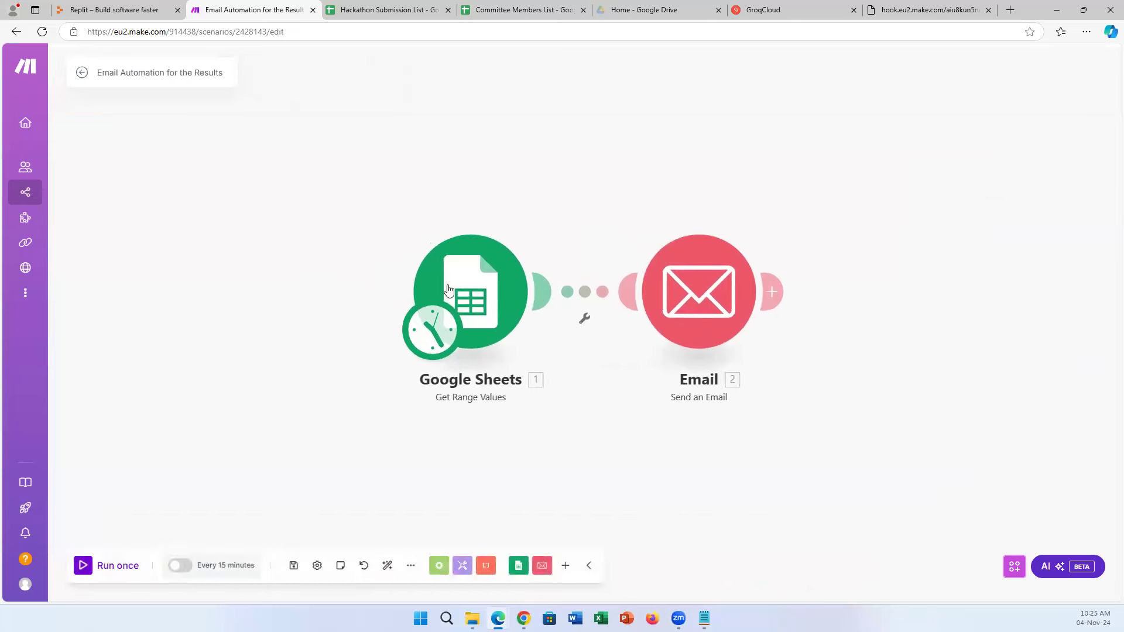
left_click(478, 288)
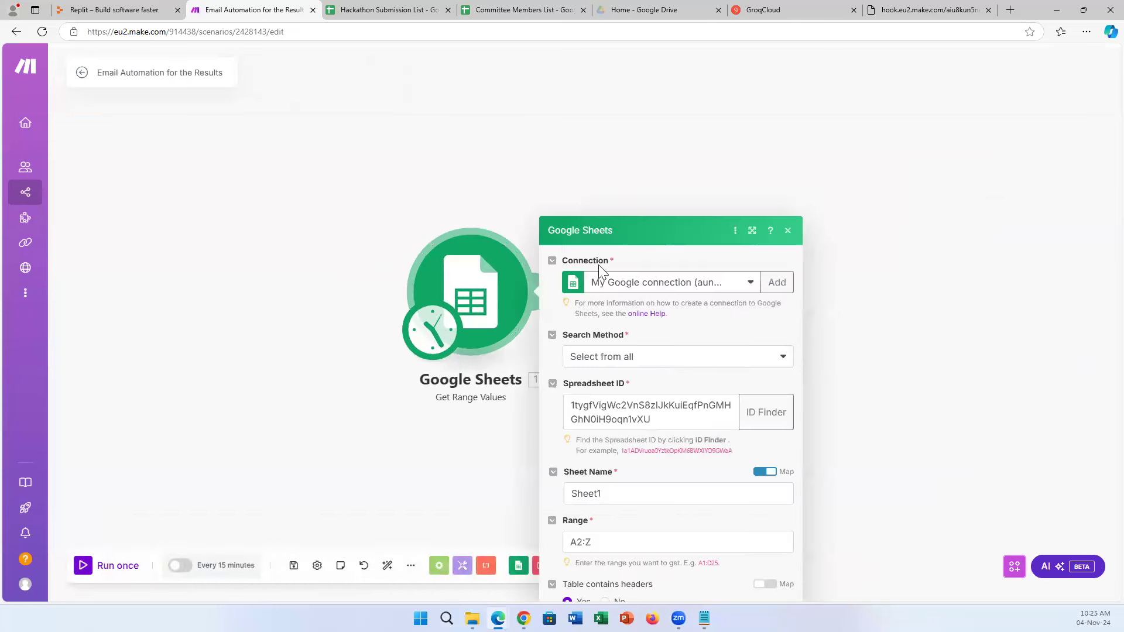
left_click(789, 63)
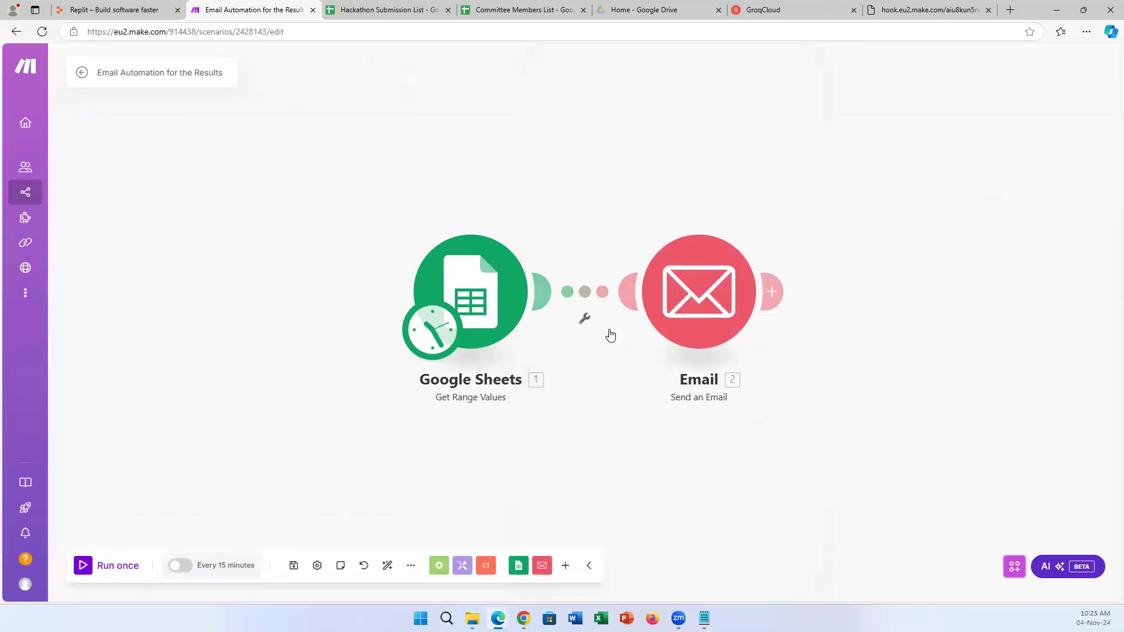
left_click(709, 321)
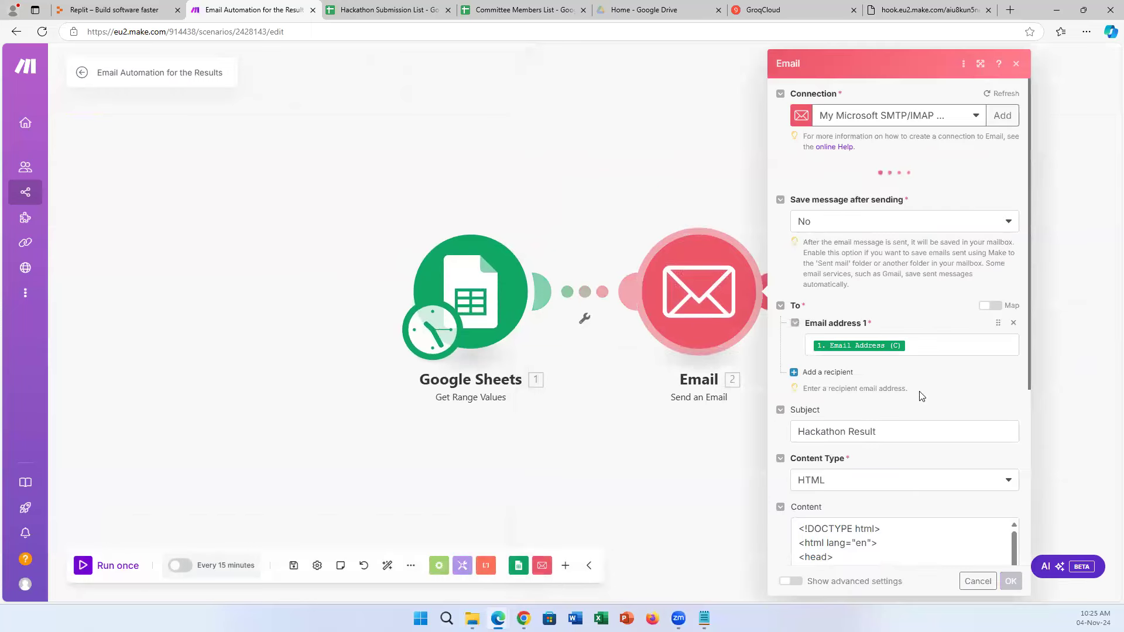
scroll(907, 439, "down", 5)
scroll(902, 456, "down", 4)
scroll(898, 462, "up", 6)
scroll(899, 458, "down", 4)
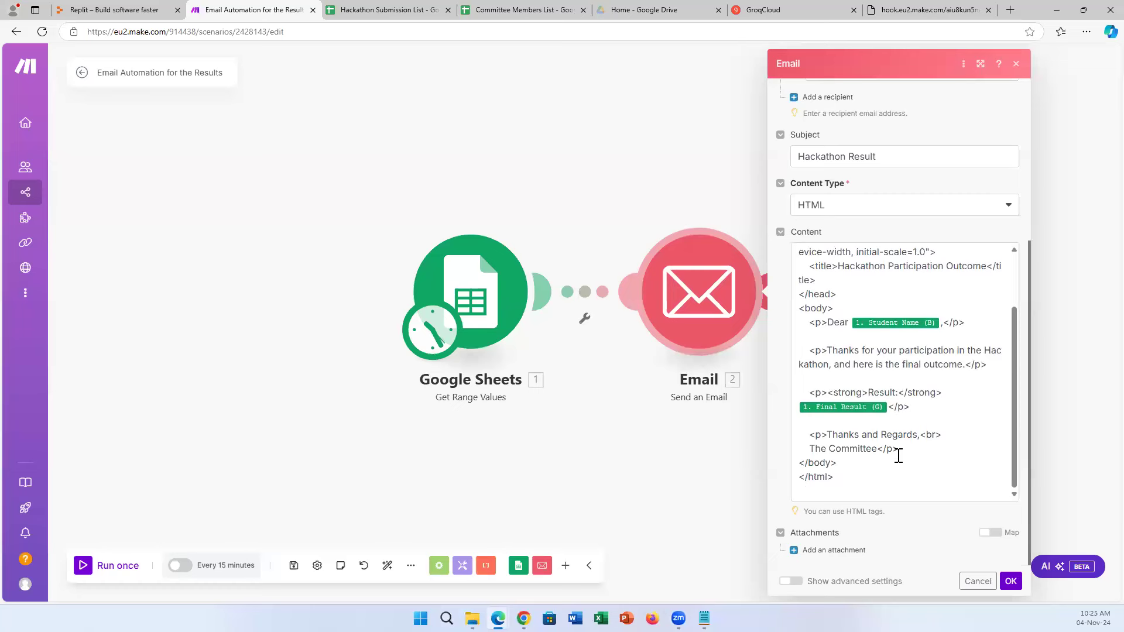
left_click(1010, 581)
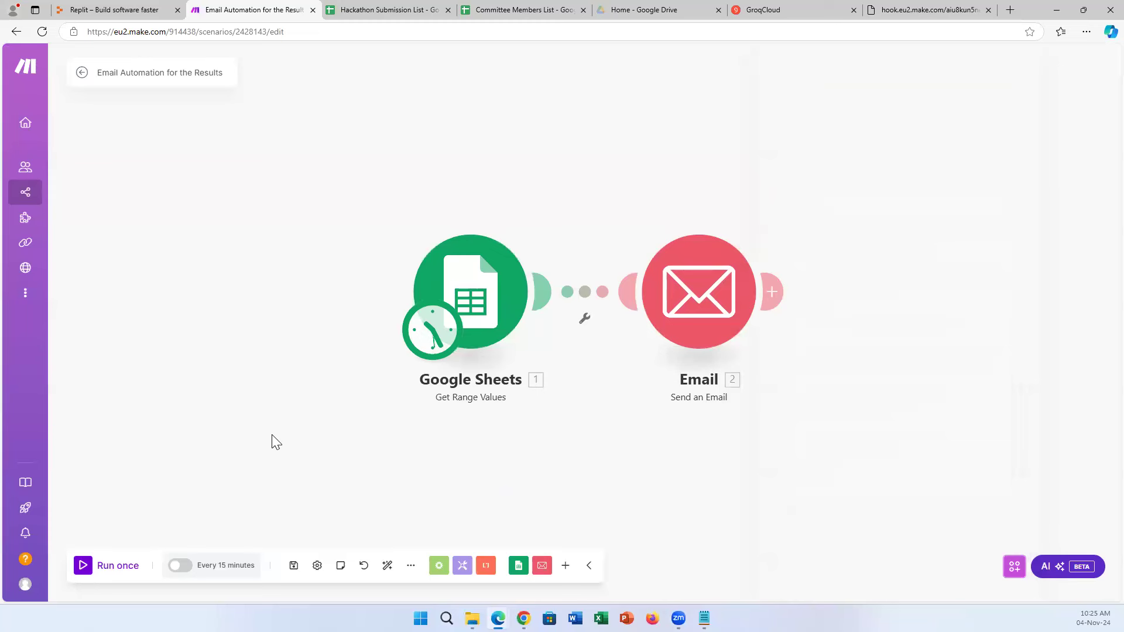
Run the Results email scenario once so it sends five result emails, then switch to Gmail.
left_click(85, 565)
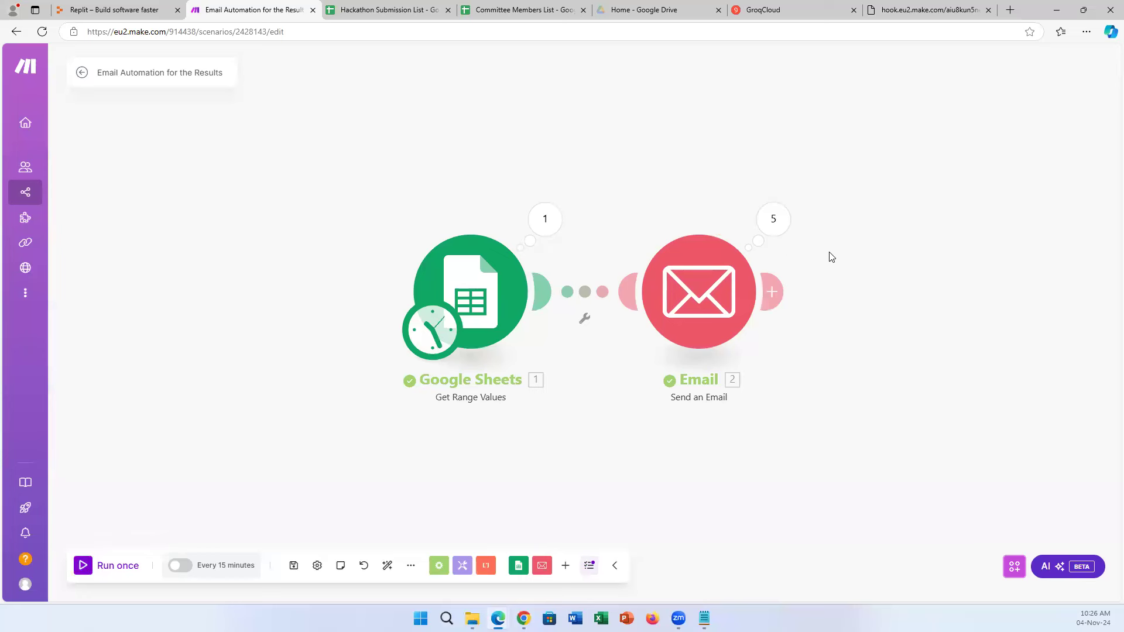
mouse_move(523, 618)
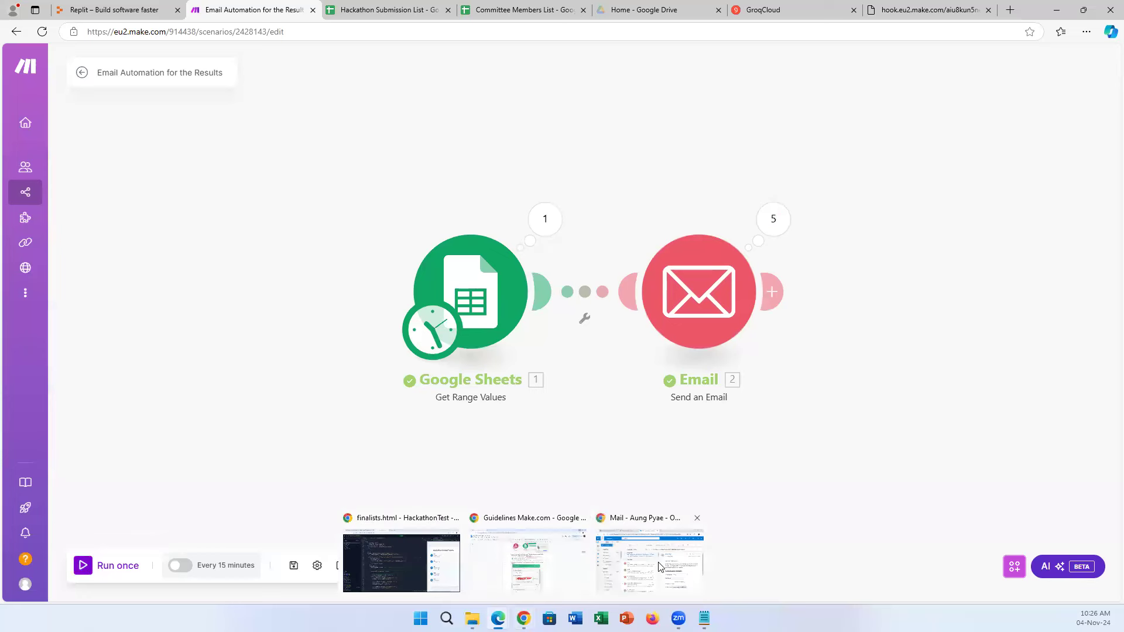
left_click(659, 566)
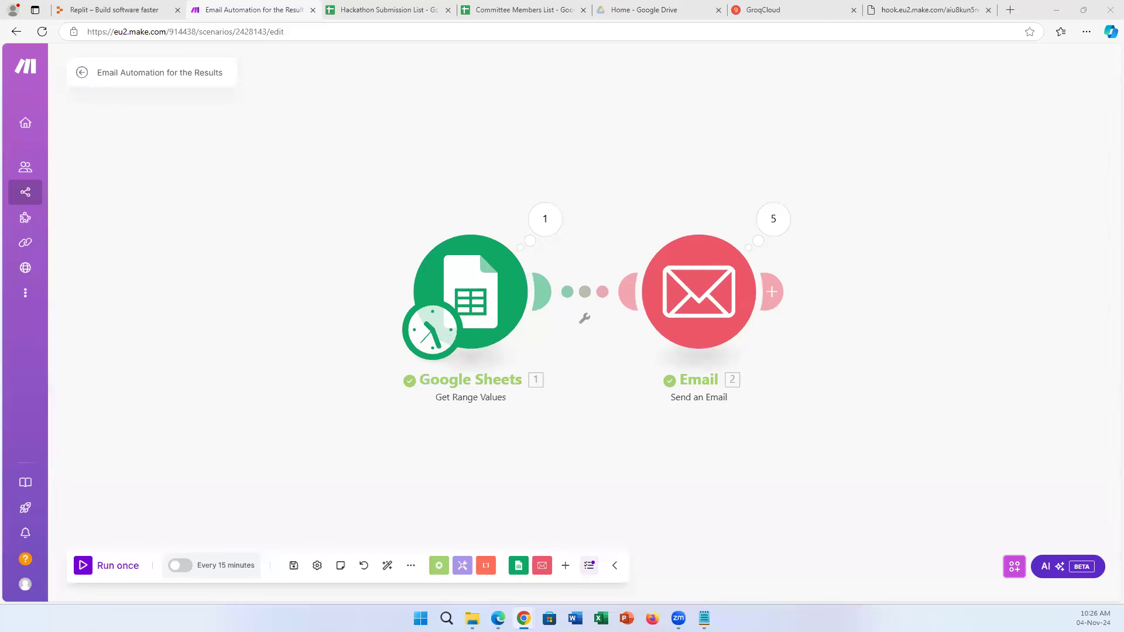
Maximize Gmail and check each Hackathon Result email's Accept or Reject outcome, expanding the last one, then close it.
left_click_drag(173, 304, 390, 1)
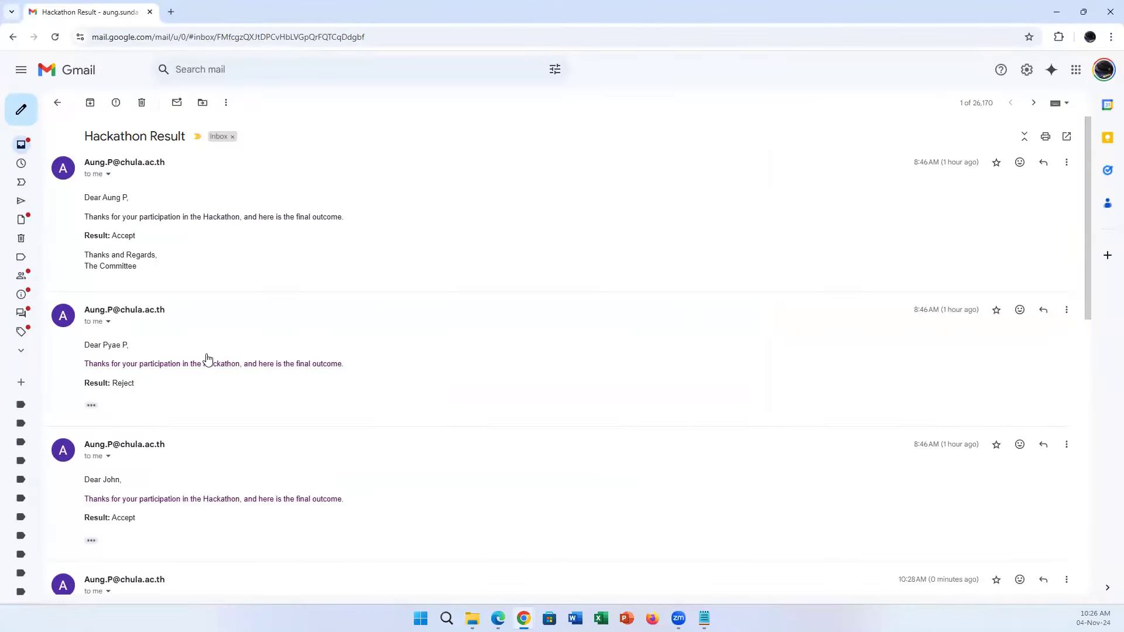
scroll(202, 365, "down", 4)
scroll(175, 357, "up", 4)
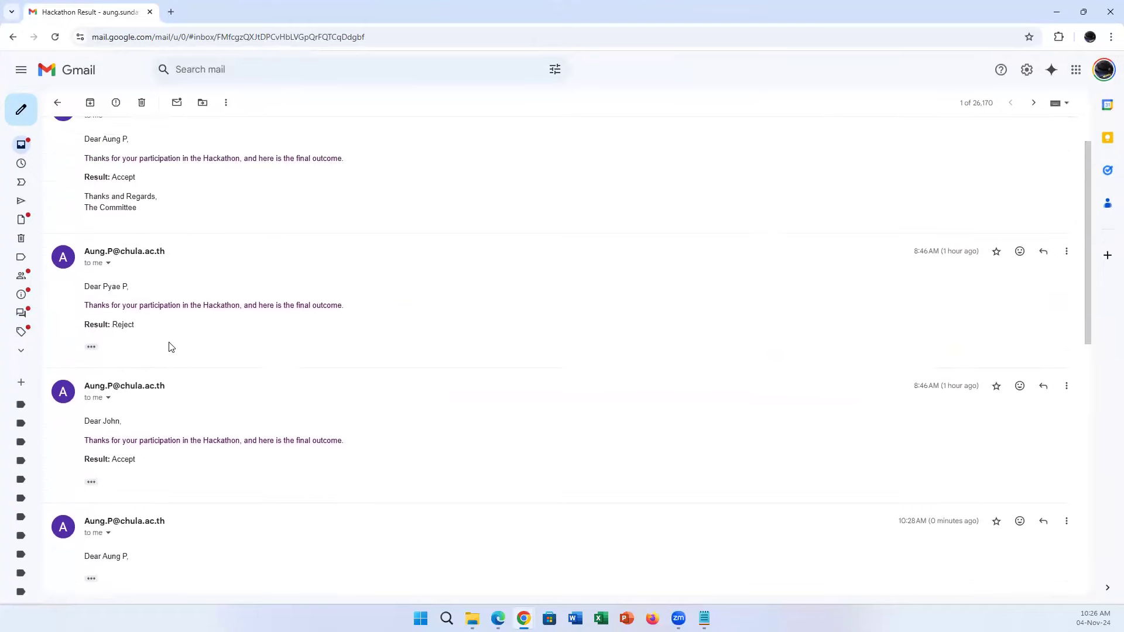
scroll(259, 375, "down", 5)
scroll(259, 377, "down", 6)
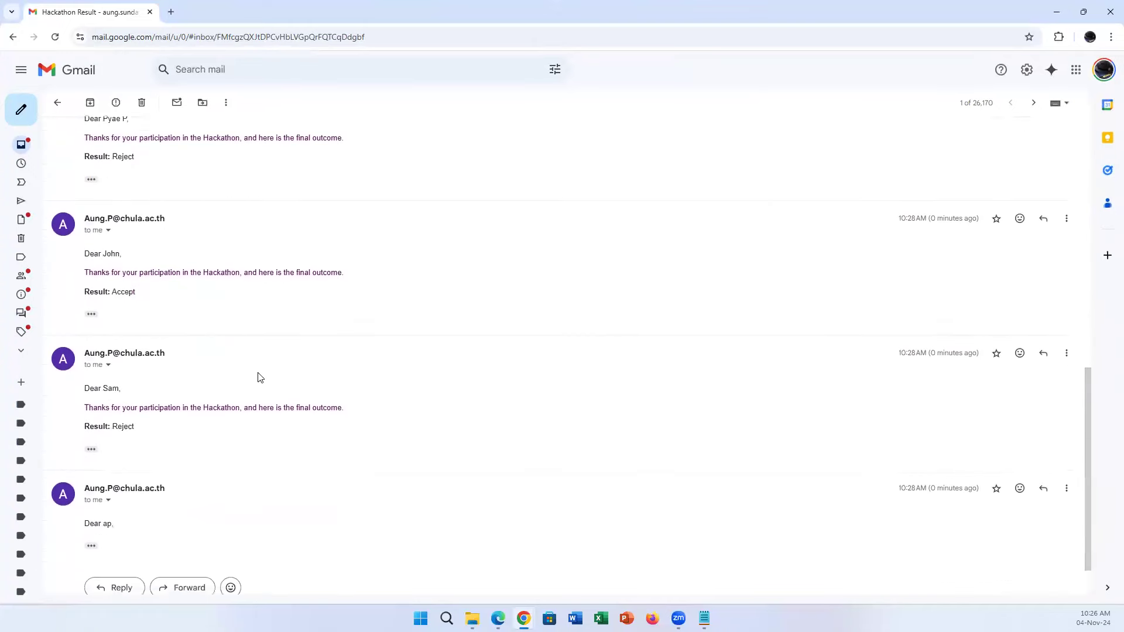
left_click(92, 490)
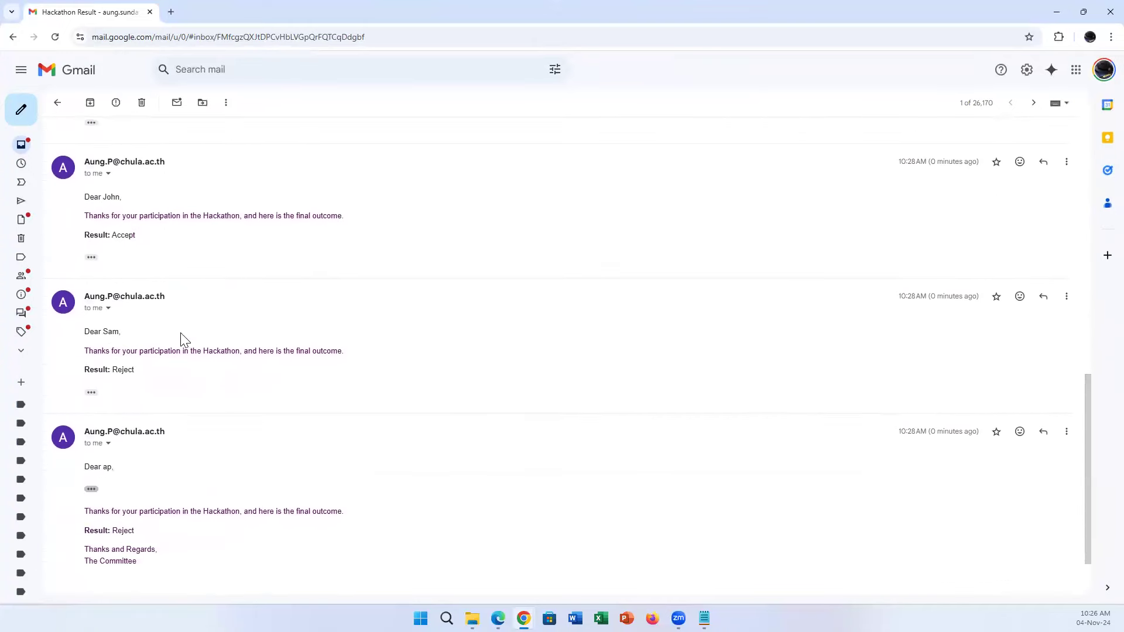
scroll(181, 337, "down", 2)
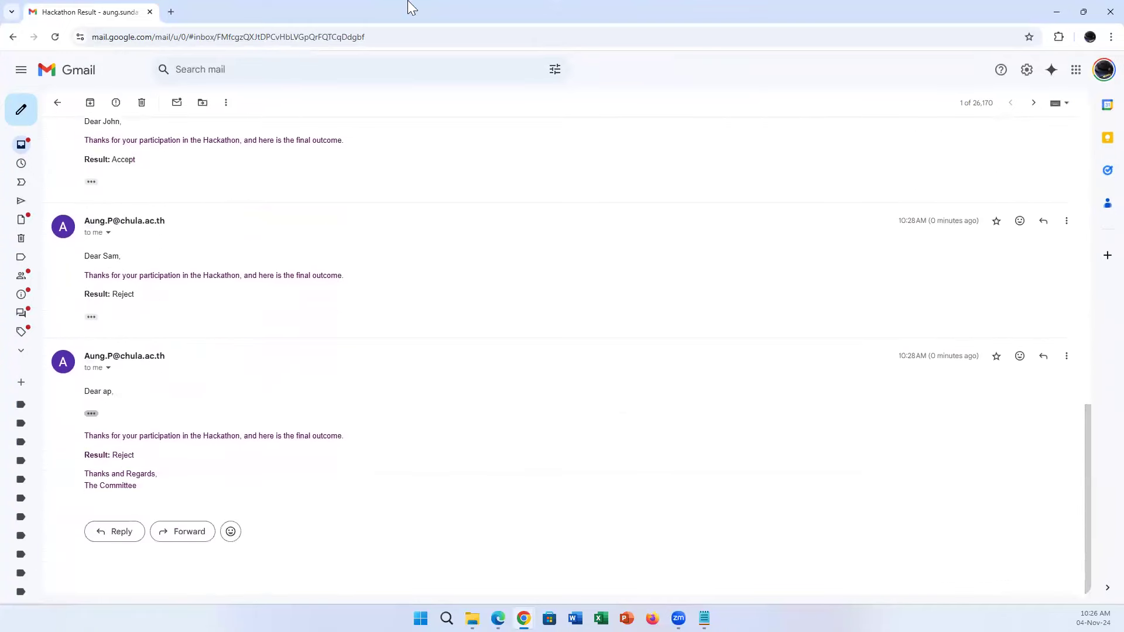
left_click(149, 12)
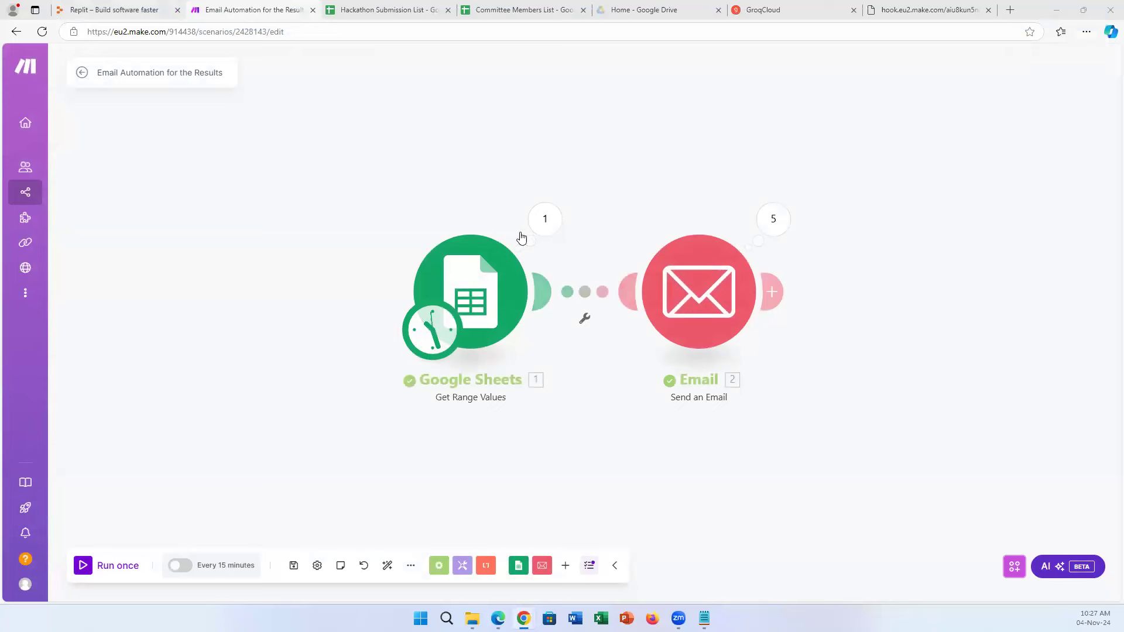
Save the scenario changes and return to All scenarios, glancing at the Replit finalists page.
left_click(62, 200)
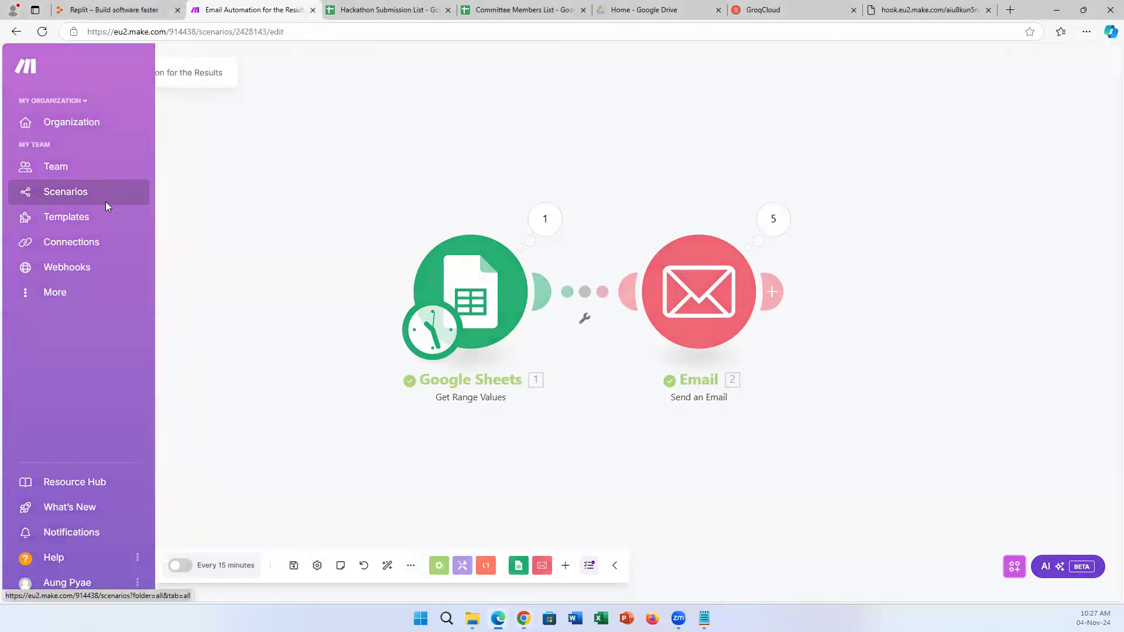
left_click(678, 156)
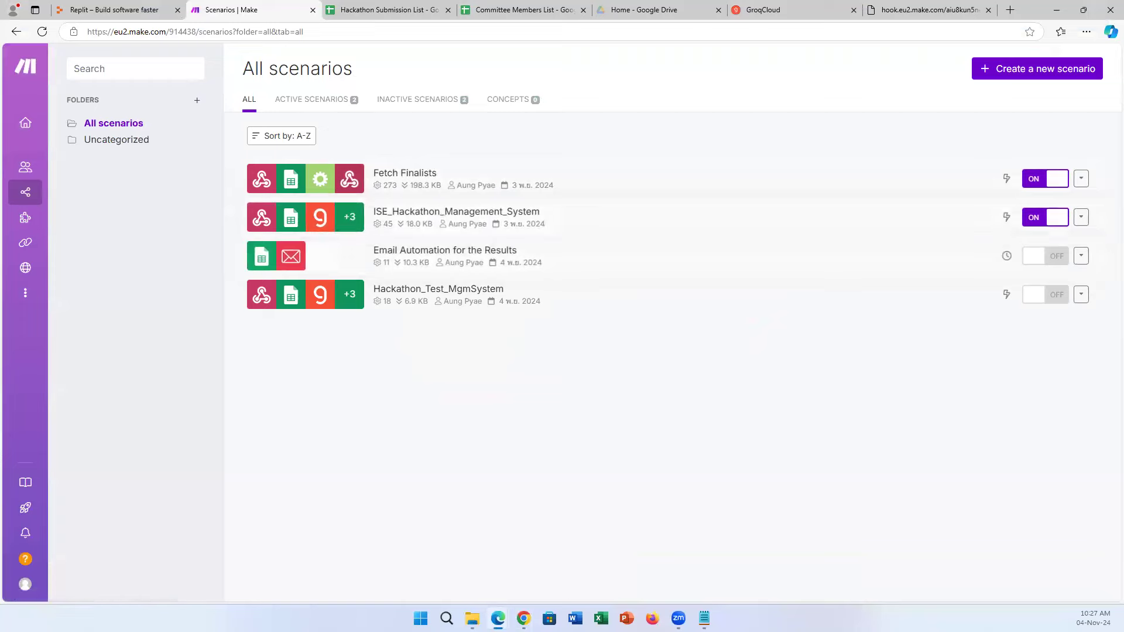
mouse_move(523, 618)
left_click(430, 564)
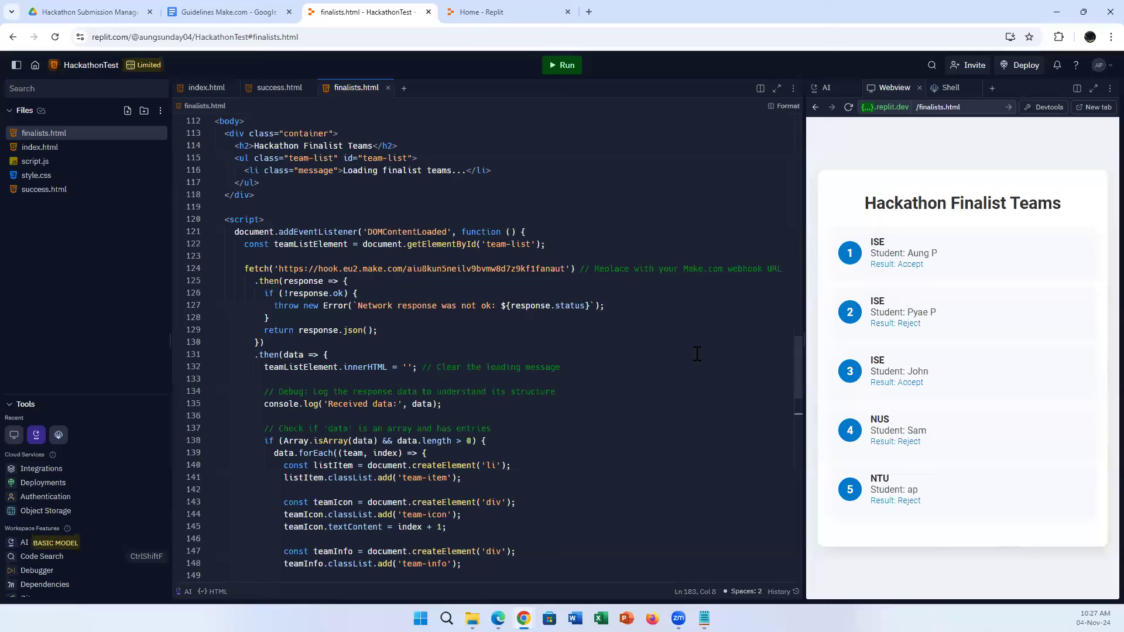
left_click(498, 618)
left_click(456, 574)
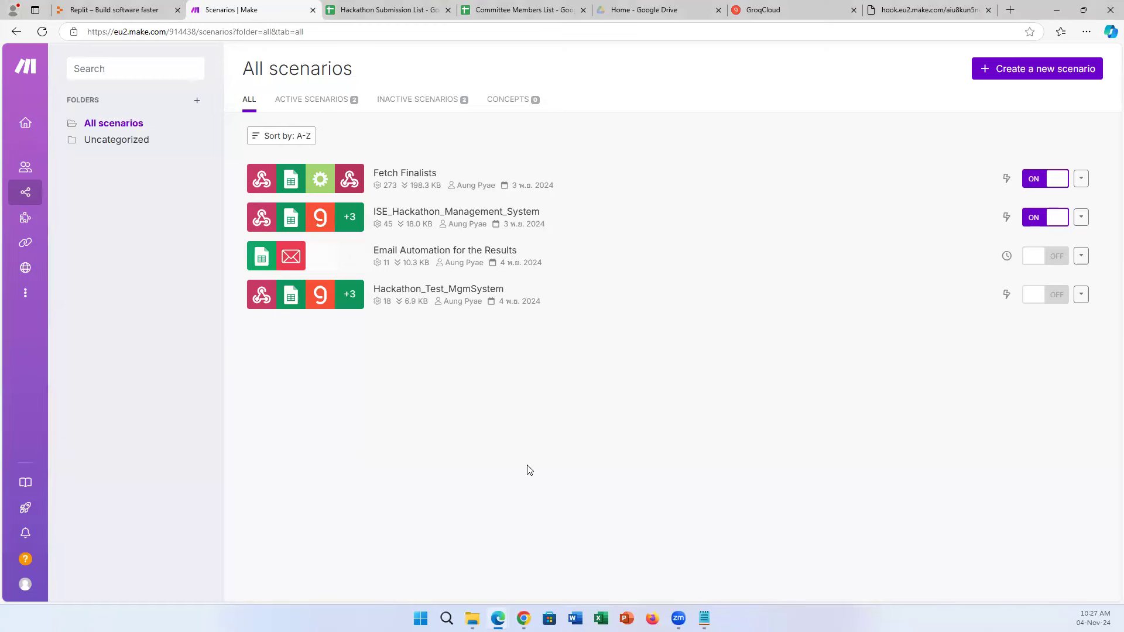